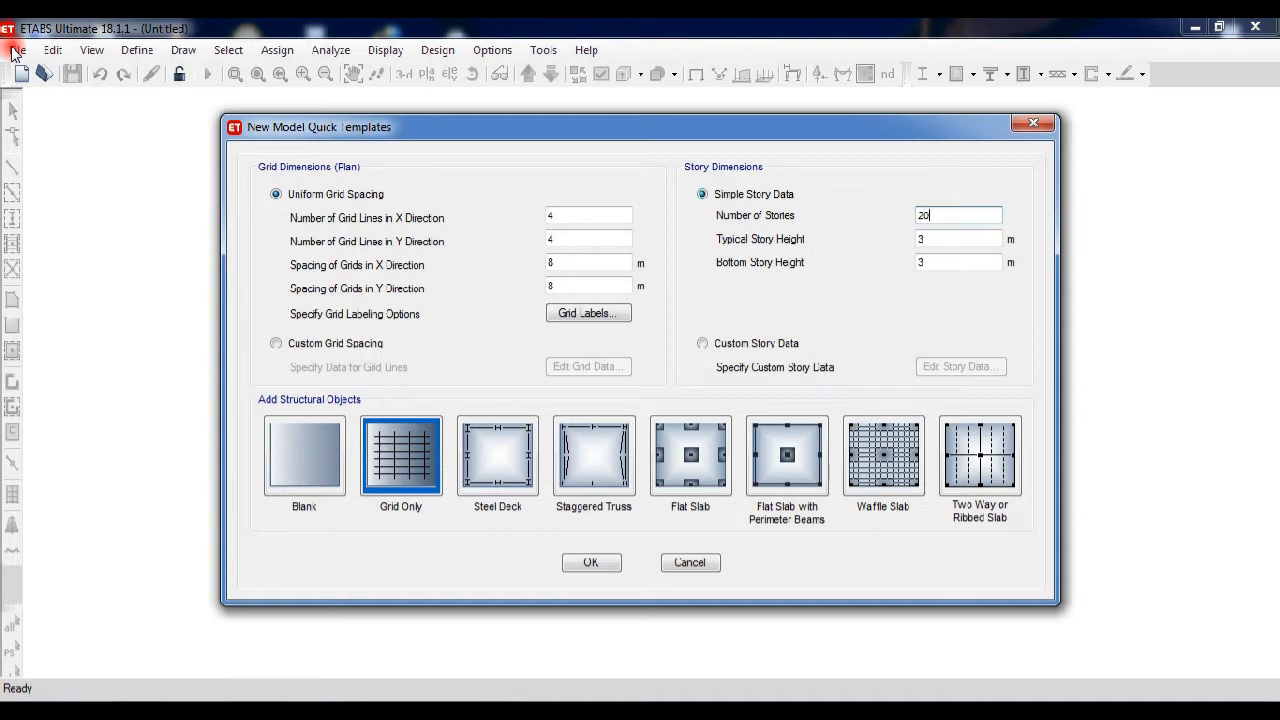
key("Tab")
key("BackSpace")
type("0")
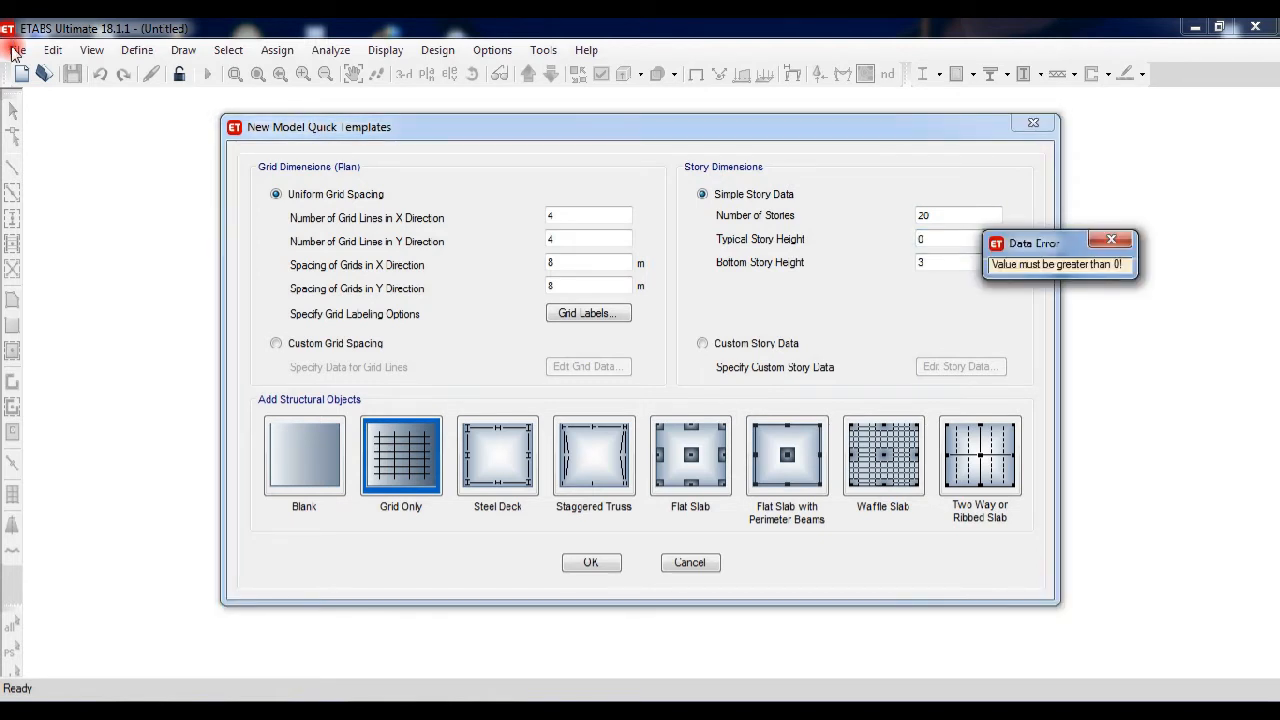
key("Escape")
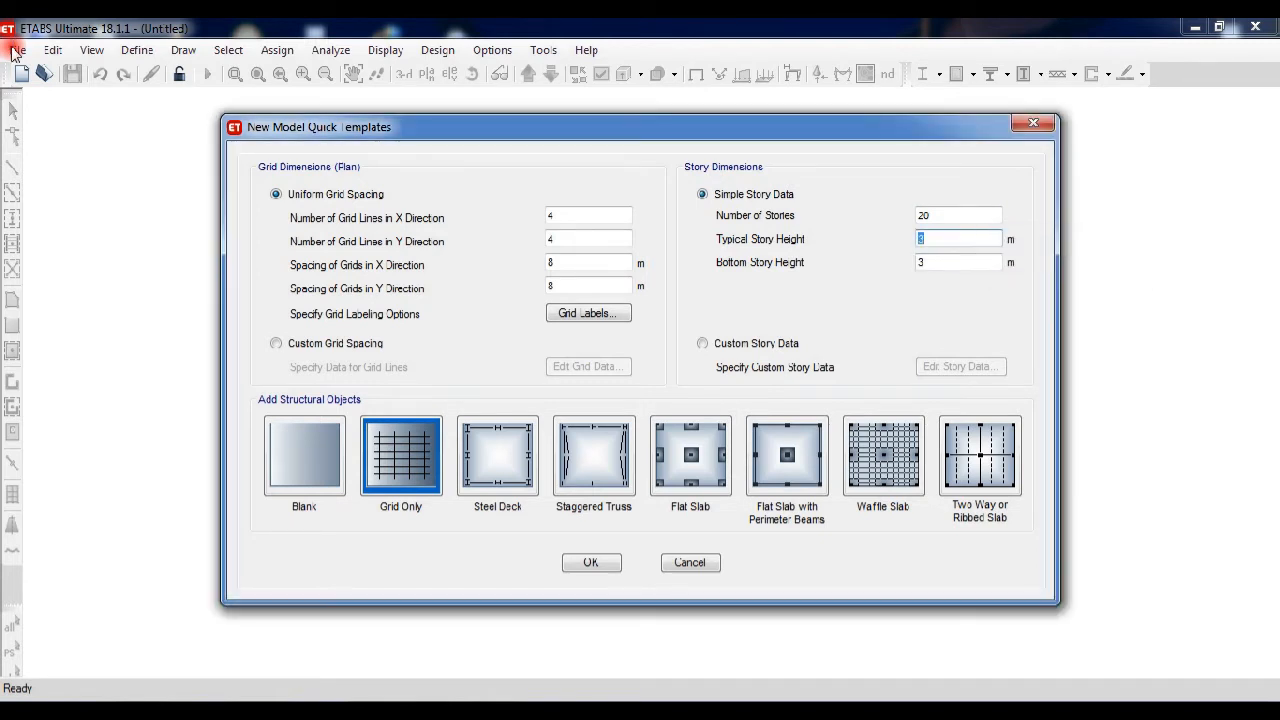
Switch the story dimensions to custom story data and open the story data table for editing.
left_click(14, 52)
left_click(702, 343)
left_click(961, 366)
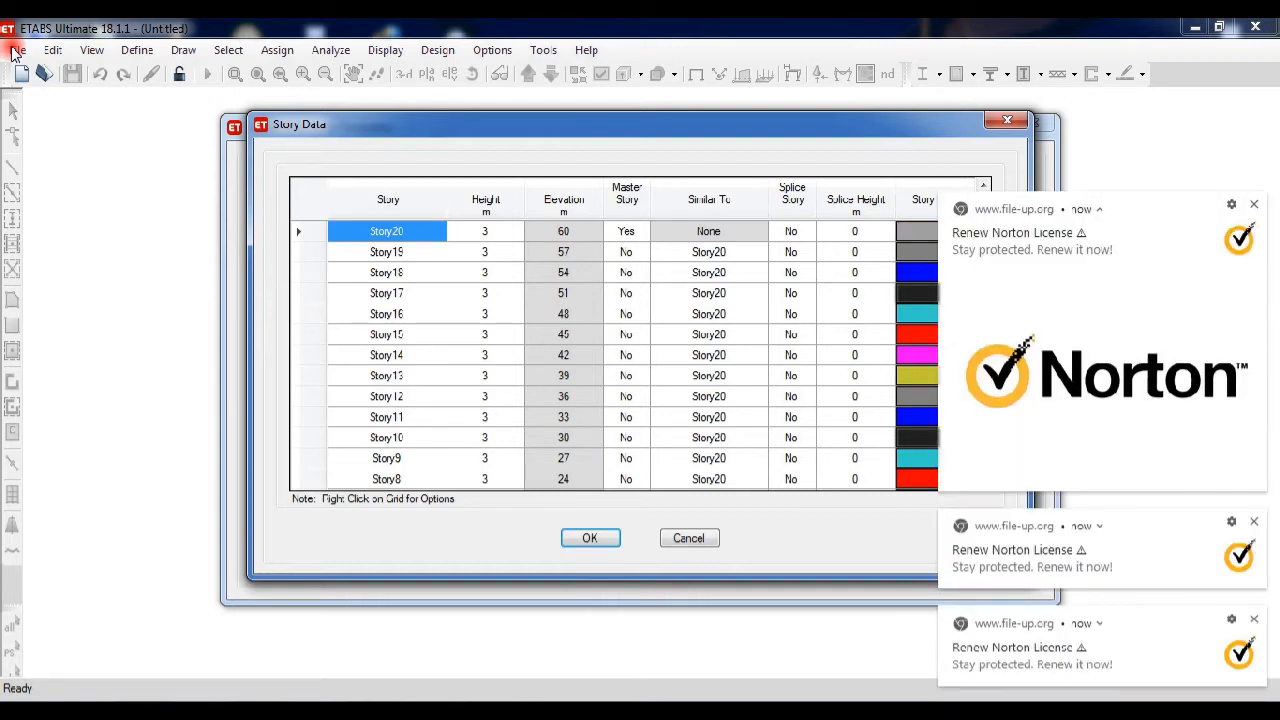
Dismiss the three Norton license renewal notifications covering the story data table.
left_click(1254, 204)
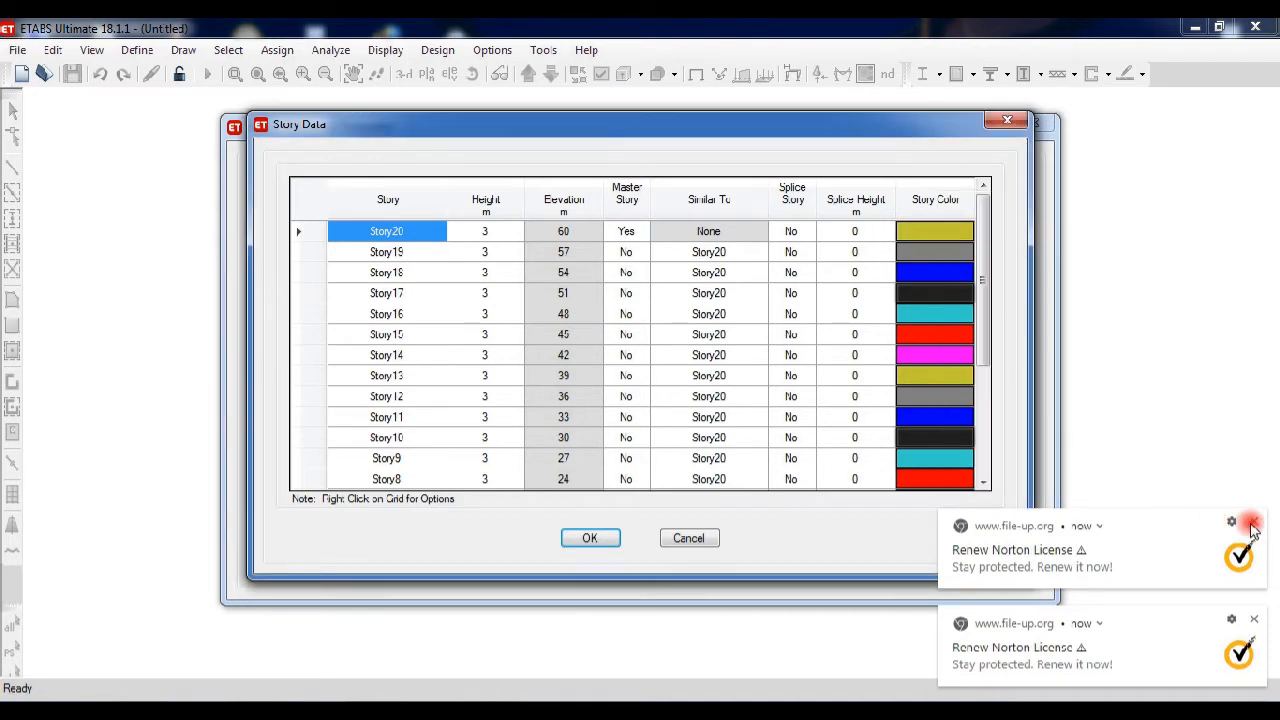
left_click(1254, 521)
left_click(1254, 620)
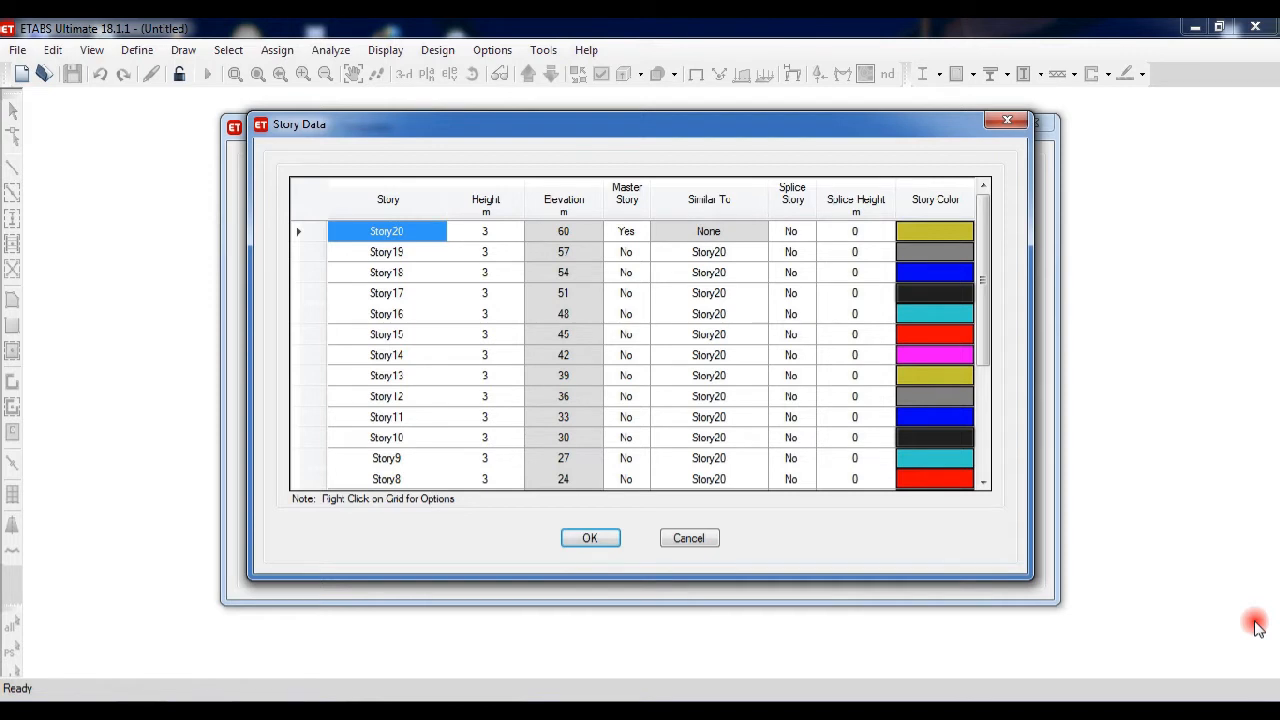
Make Story14 a master story in the story data table.
left_click(626, 355)
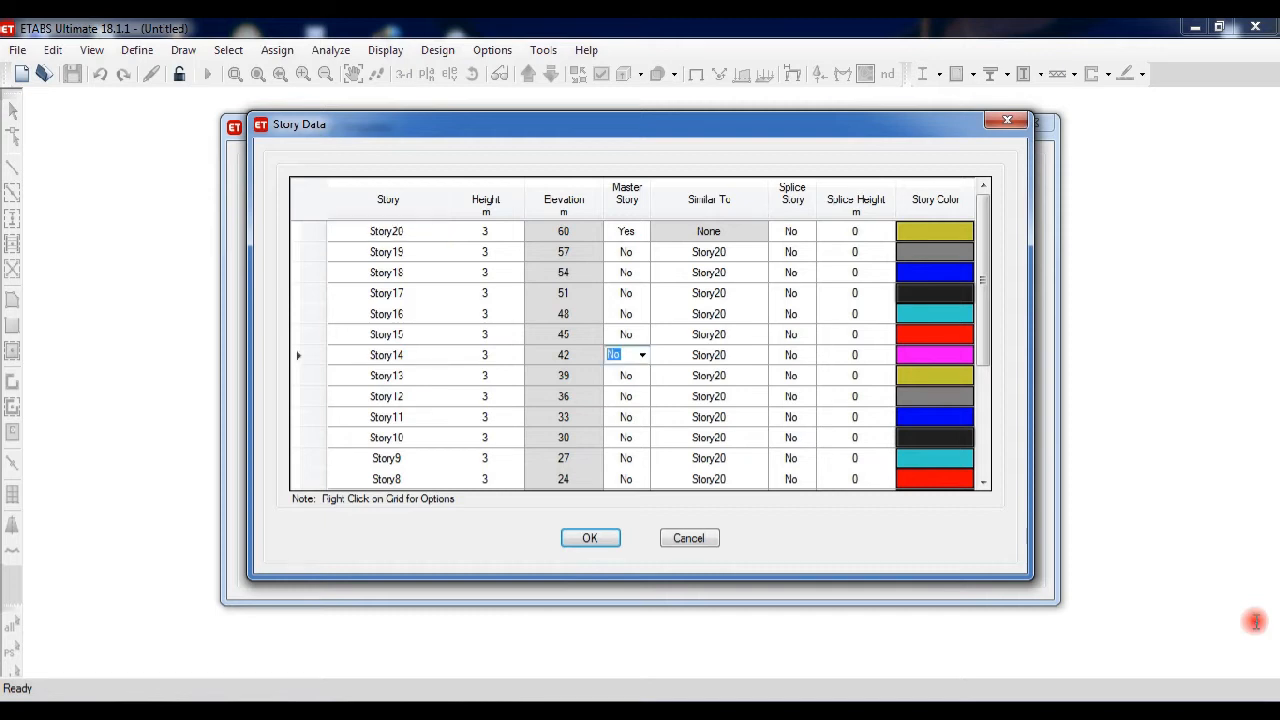
left_click(642, 355)
left_click(642, 355)
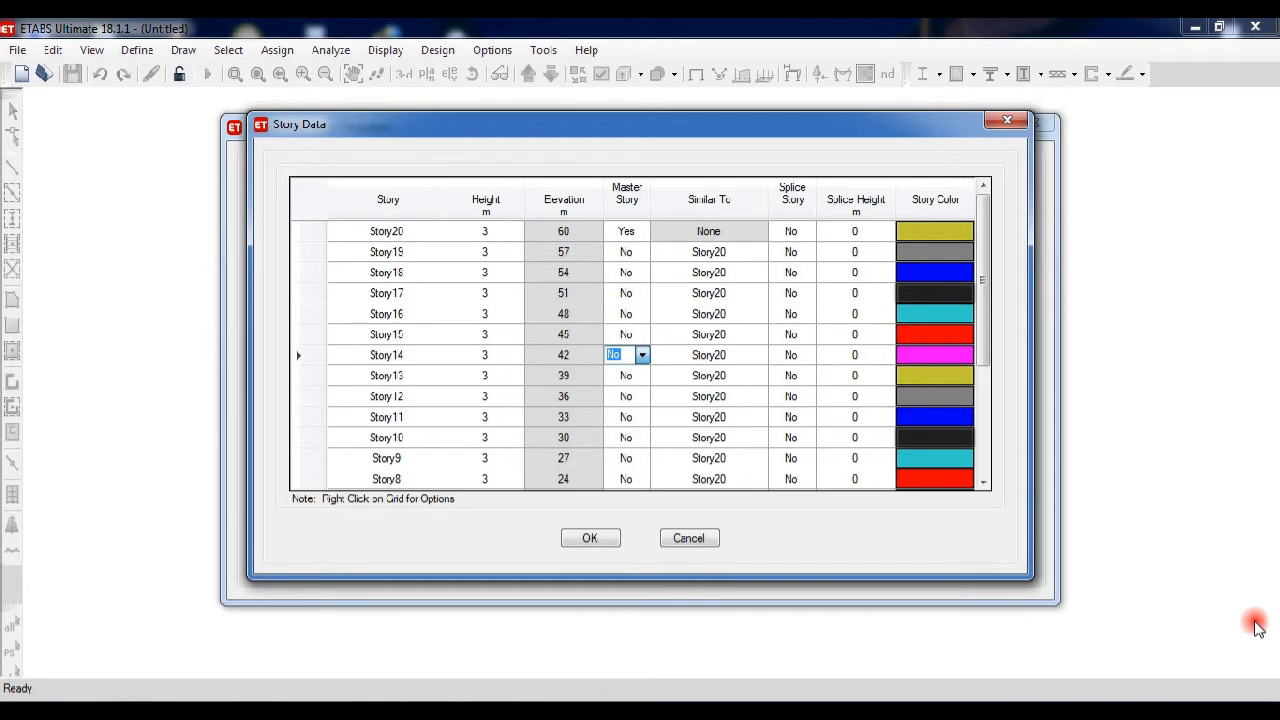
key("Up")
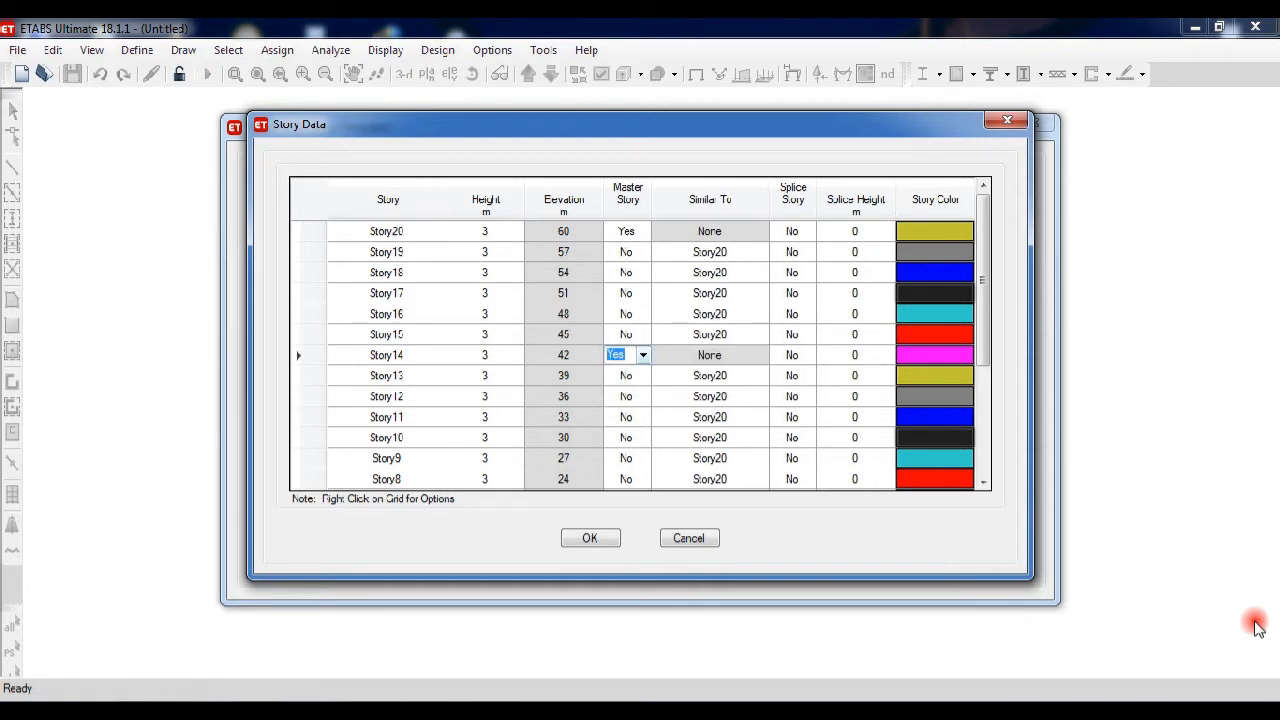
Set Story13, Story12 and Story11 as similar to Story14.
left_click(710, 376)
left_click(761, 376)
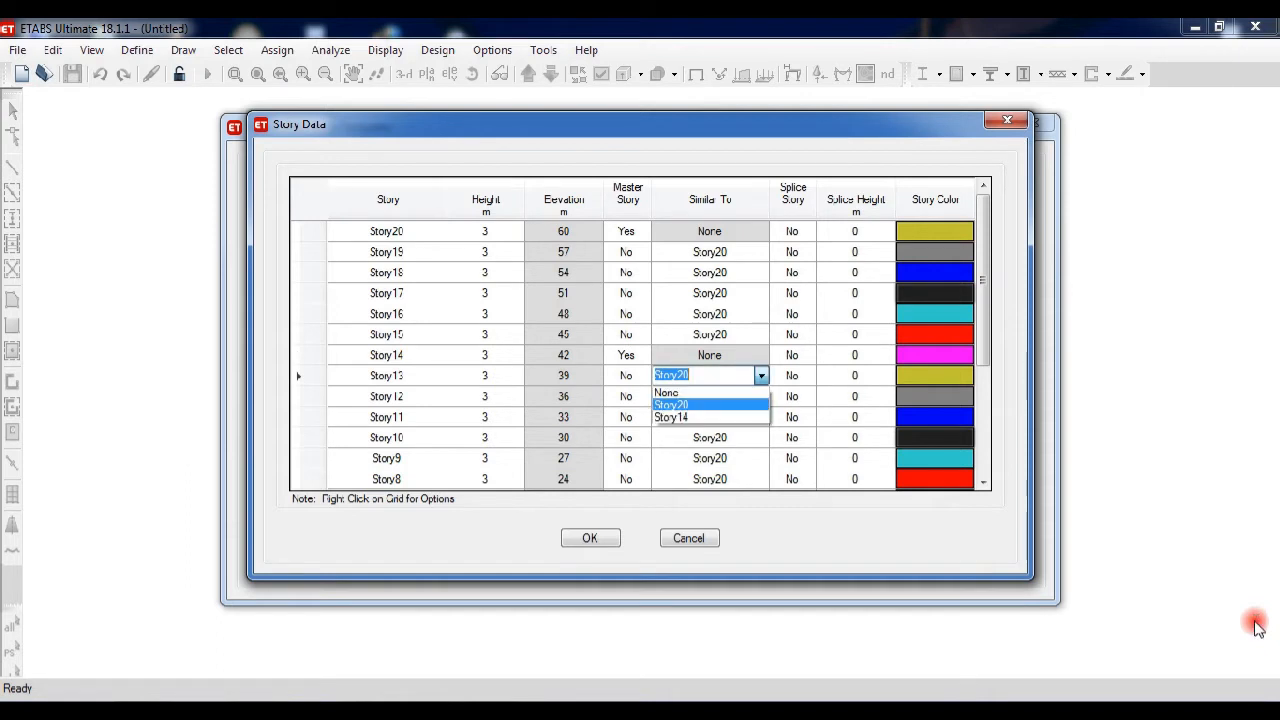
left_click(710, 417)
left_click(710, 397)
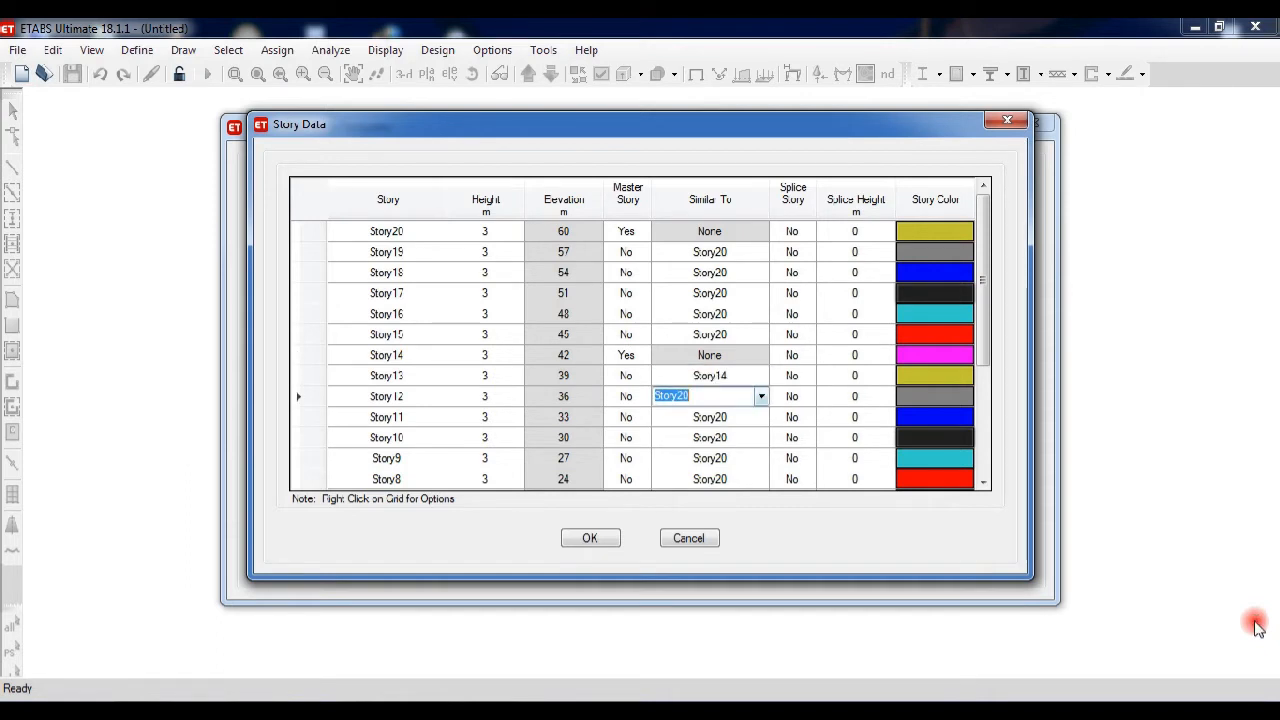
left_click(761, 397)
key("Return")
key("Down")
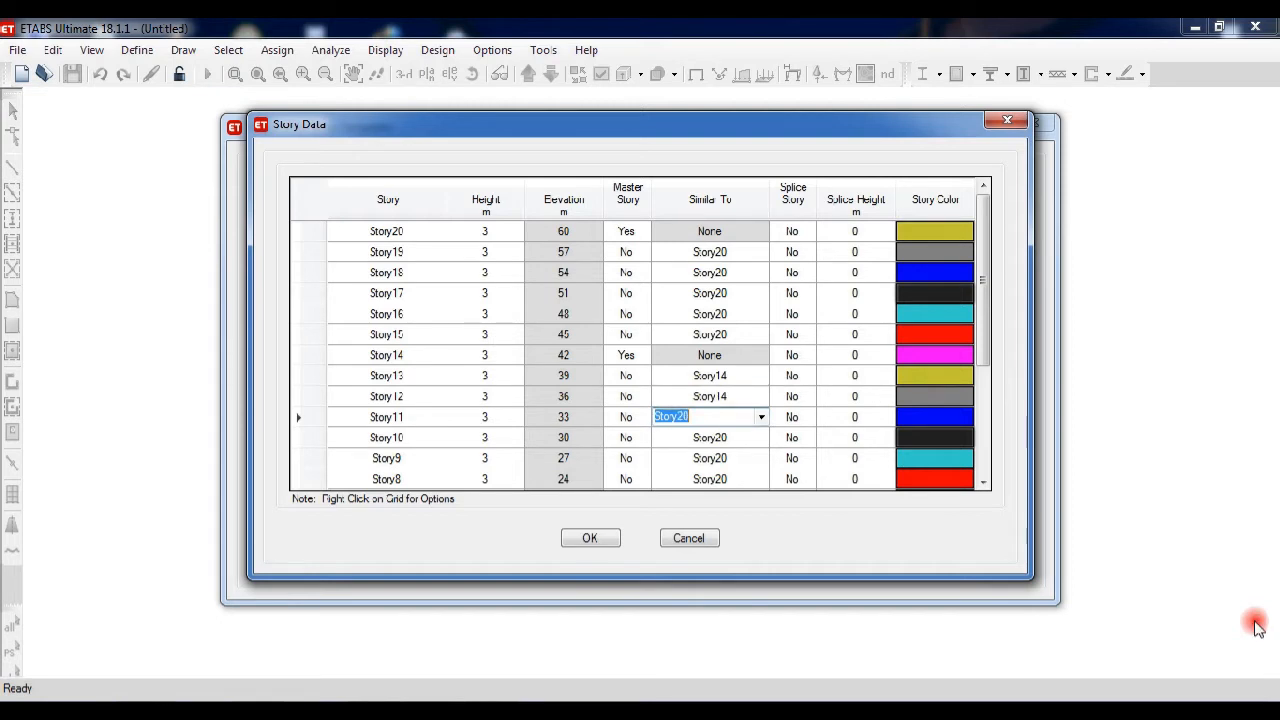
key("alt+Down")
key("Down")
key("Return")
key("Down")
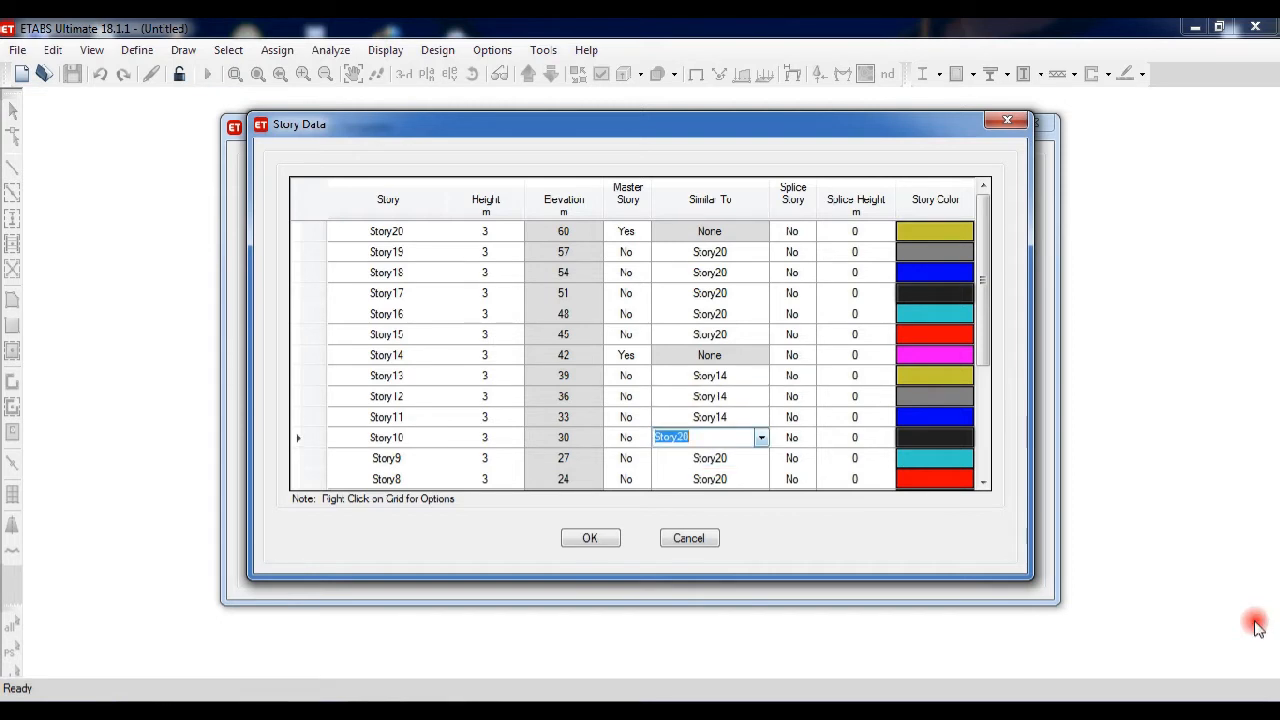
Set Story10, Story9 and Story8 as similar to Story14.
key("alt+Down")
key("Down")
key("Return")
key("Down")
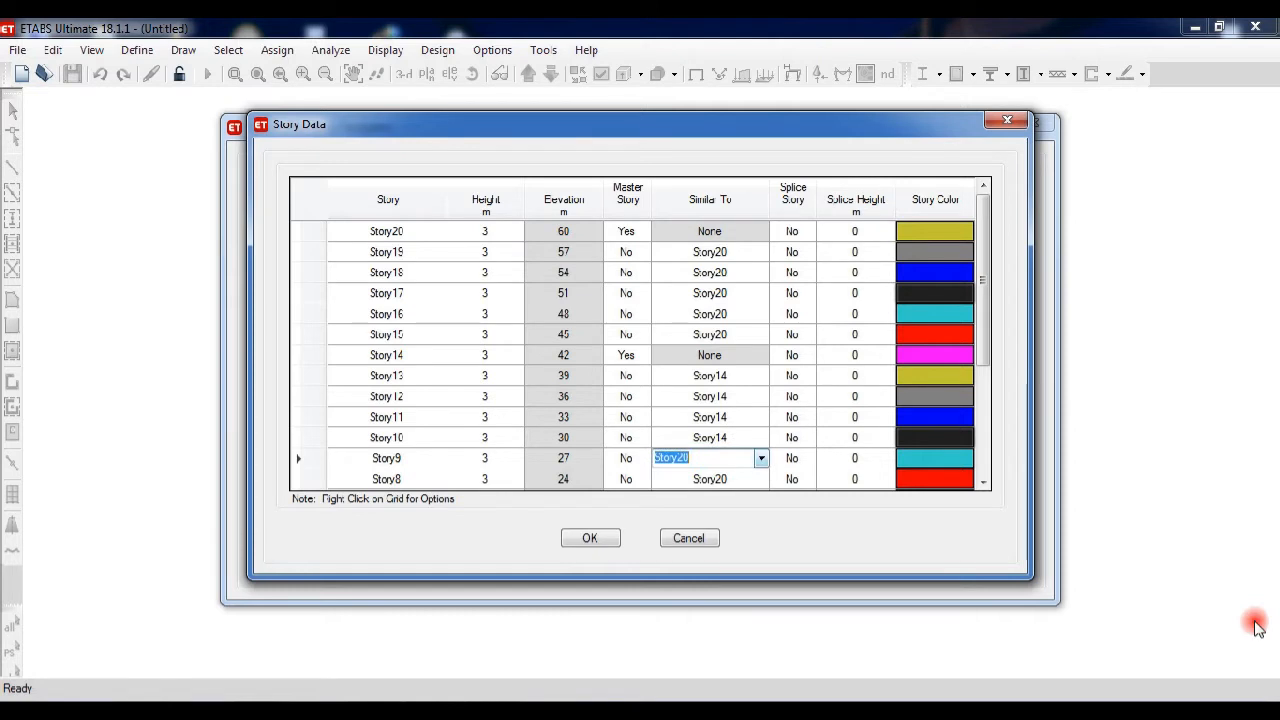
key("alt+Down")
key("Down")
key("Return")
key("Down")
key("alt+Down")
key("Down")
key("Return")
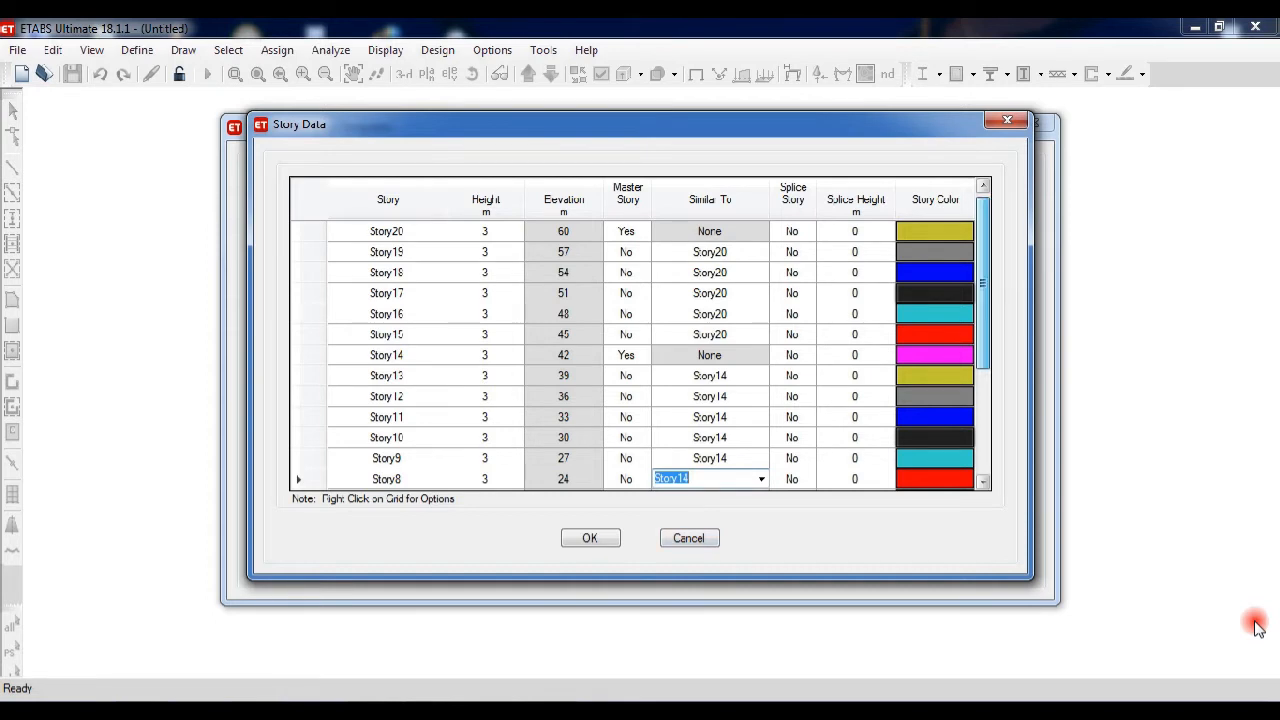
Make Story7 a master story in the story data table.
scroll(1258, 625, "down", 3)
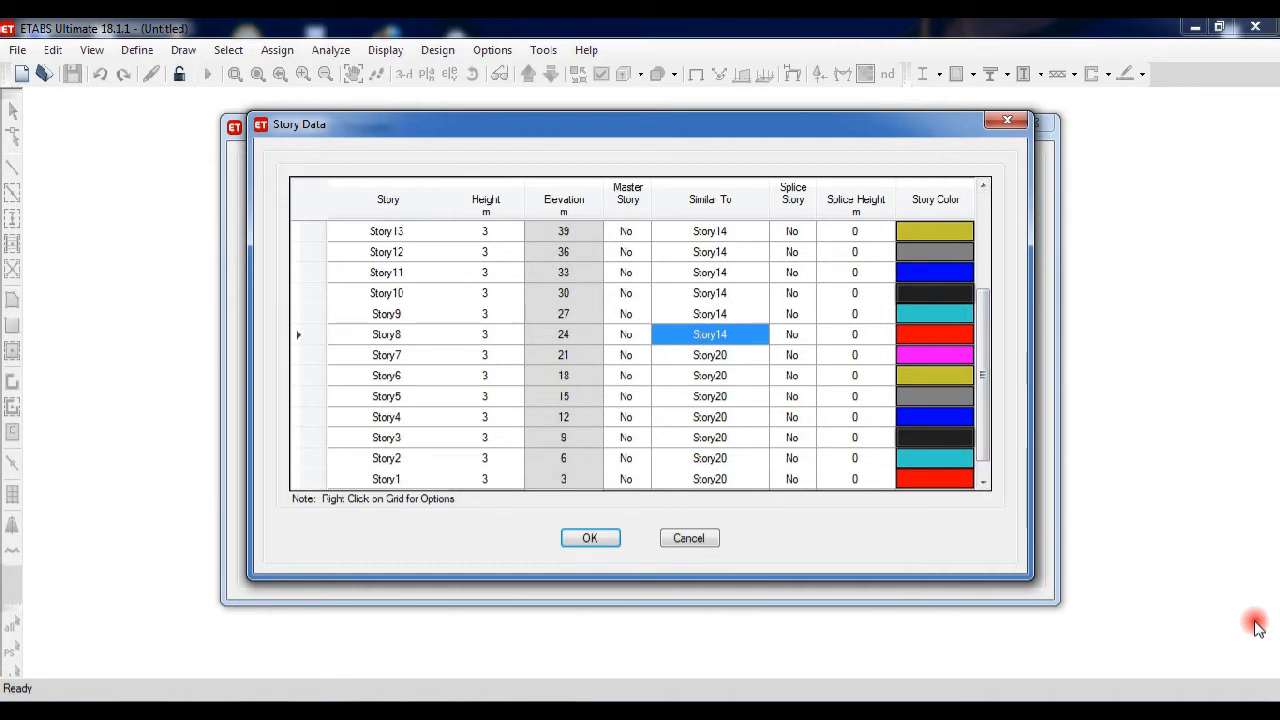
left_click(625, 355)
left_click(643, 355)
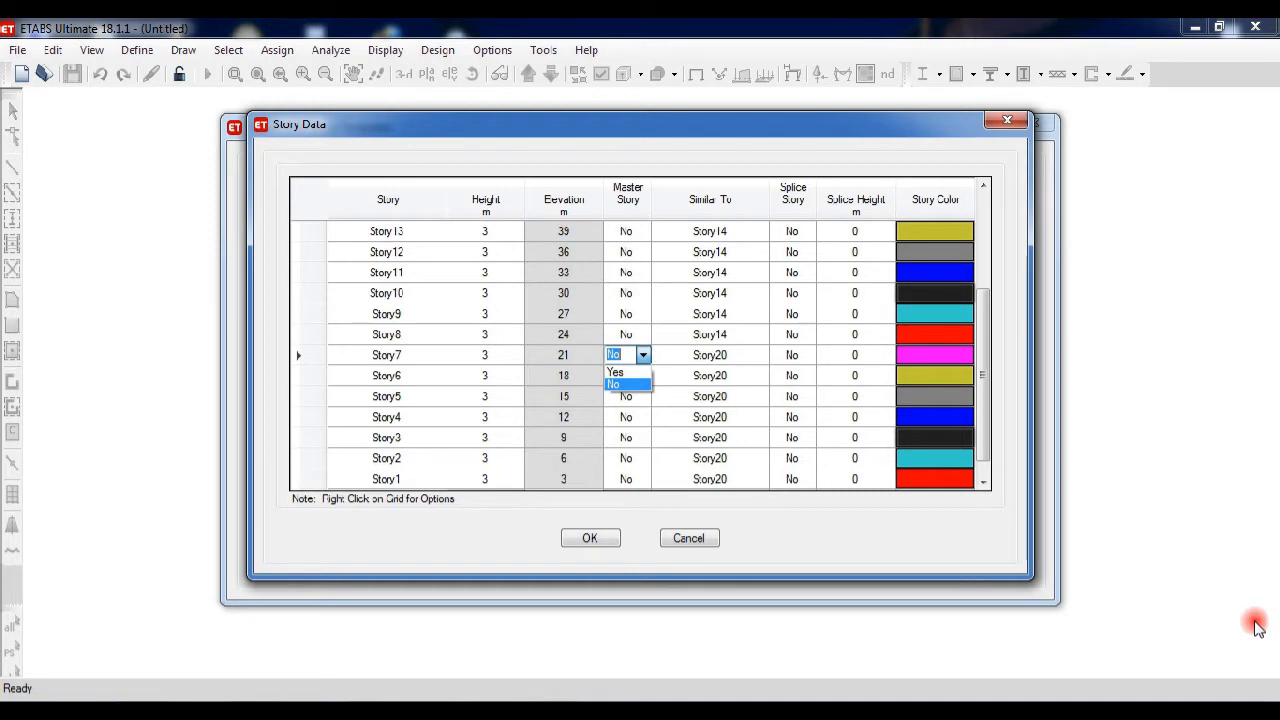
left_click(616, 372)
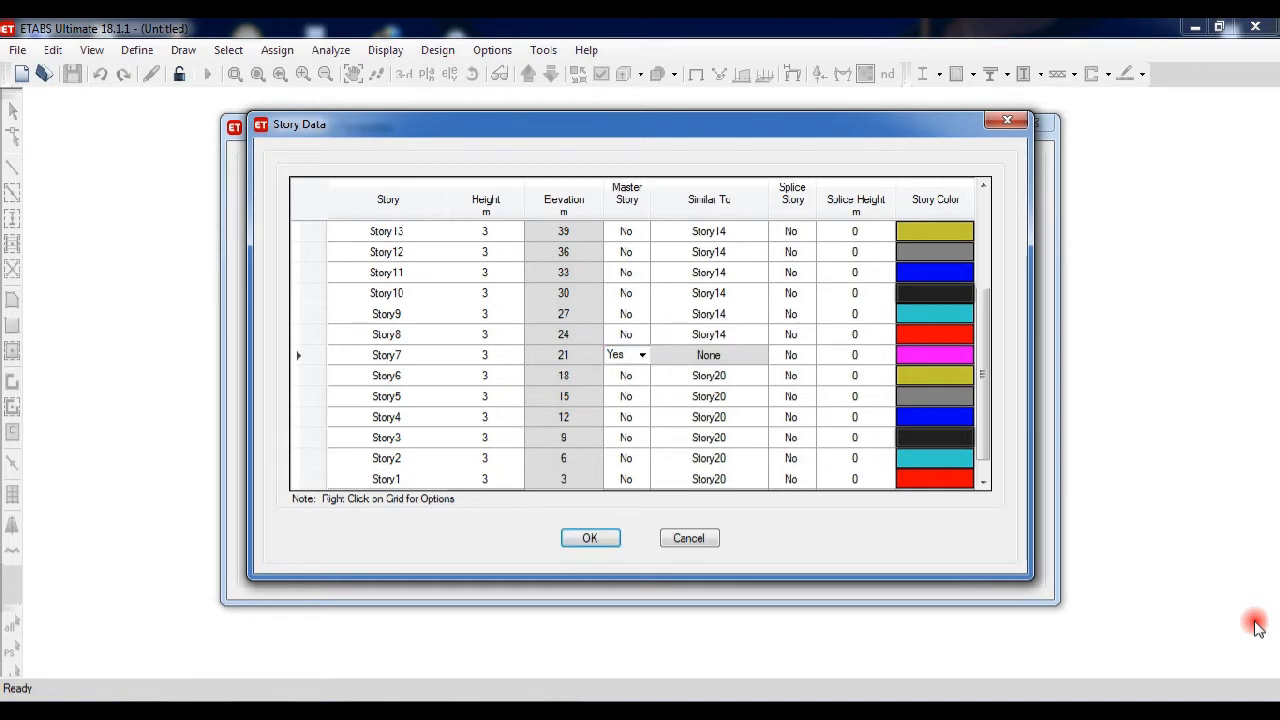
Set Story6, Story5 and Story4 as similar to Story7.
left_click(709, 376)
left_click(761, 376)
left_click(672, 429)
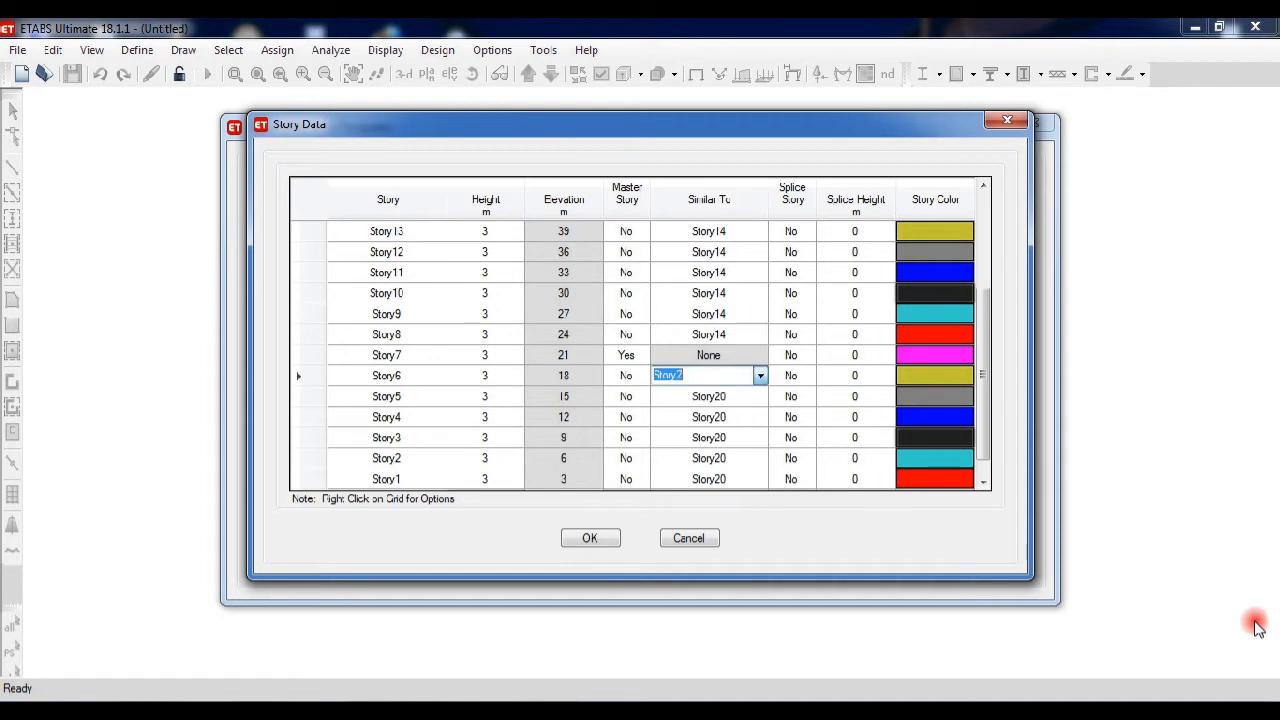
left_click(709, 396)
left_click(761, 396)
left_click(672, 449)
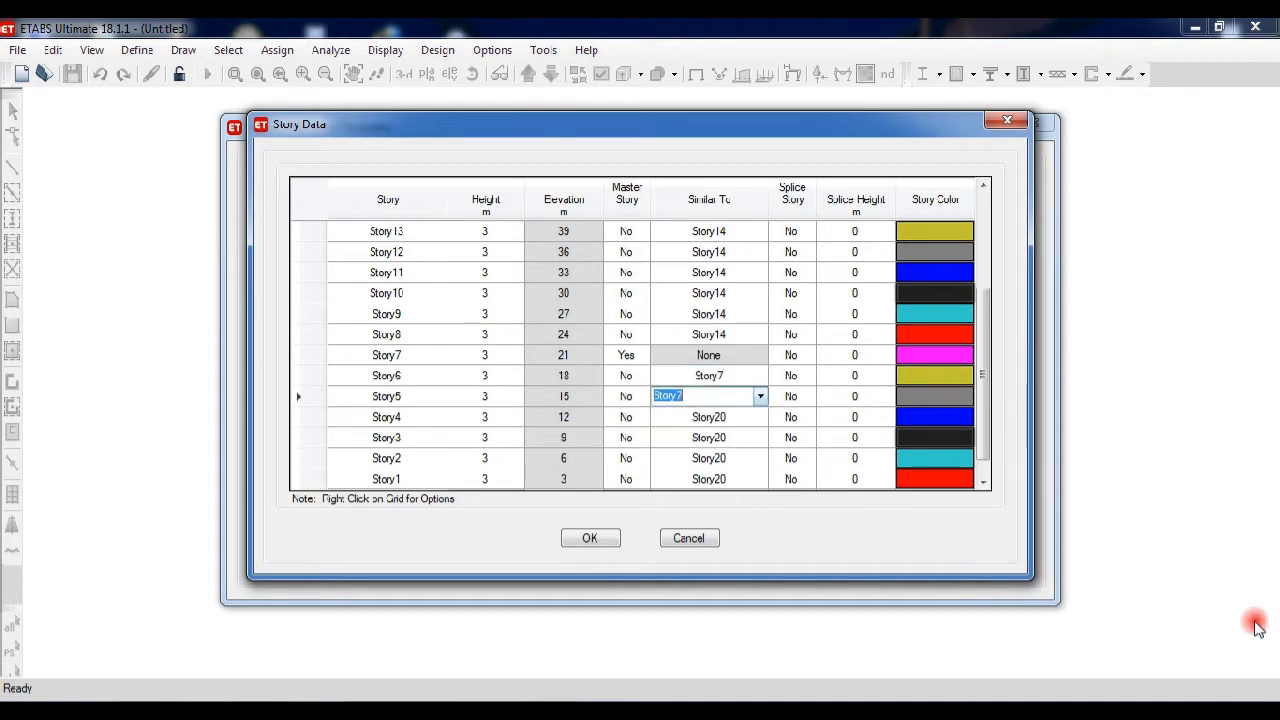
left_click(709, 417)
left_click(761, 417)
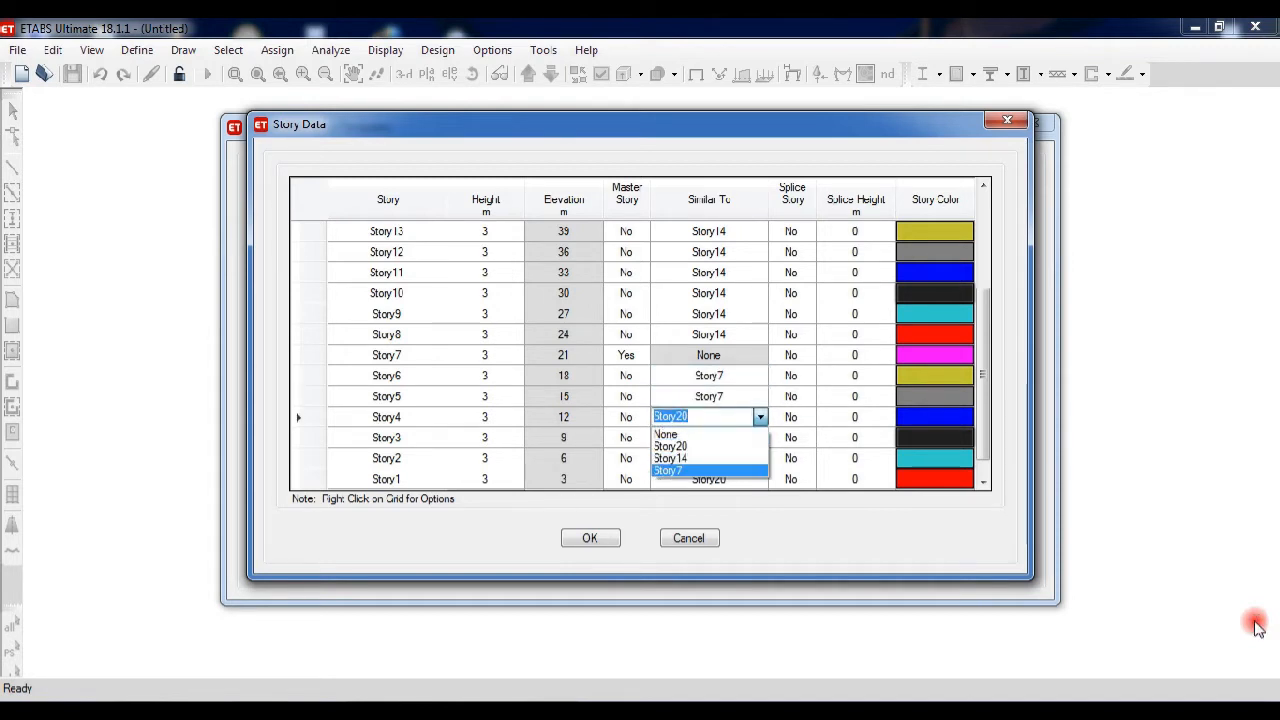
left_click(672, 470)
Set Story3, Story2 and Story1 as similar to Story7.
left_click(709, 437)
left_click(761, 437)
left_click(672, 490)
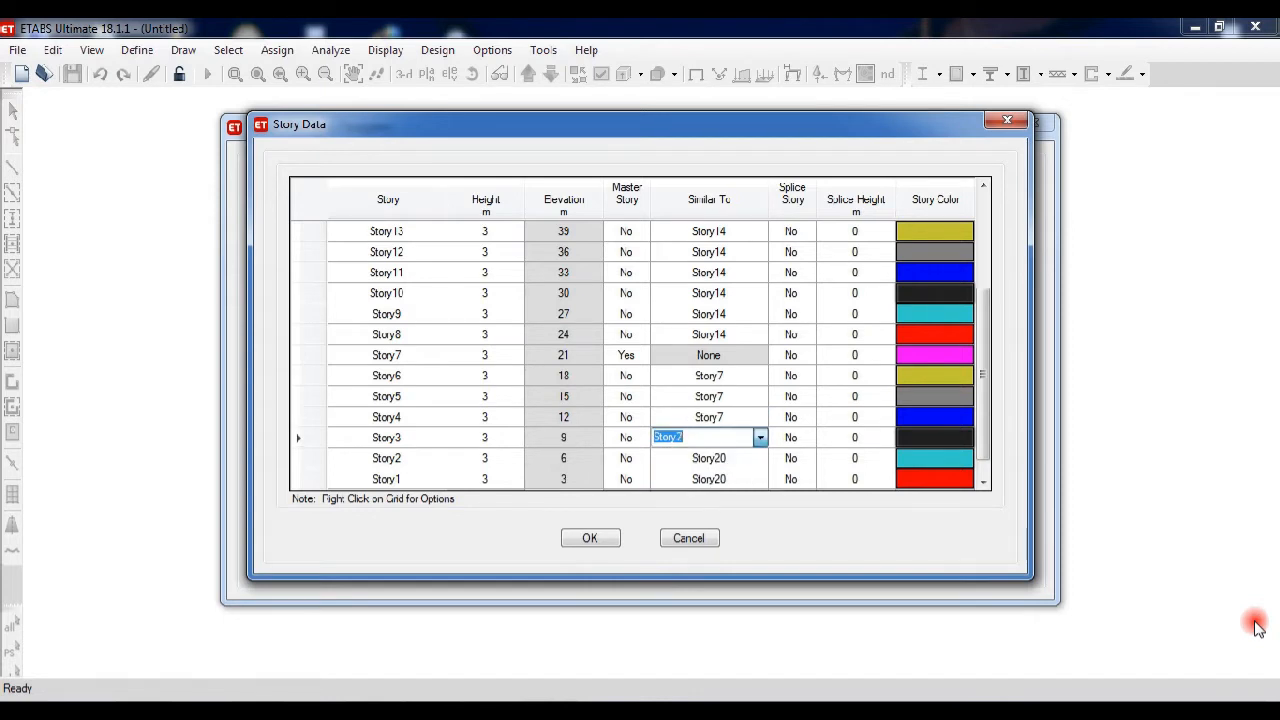
left_click(709, 458)
left_click(761, 458)
left_click(672, 511)
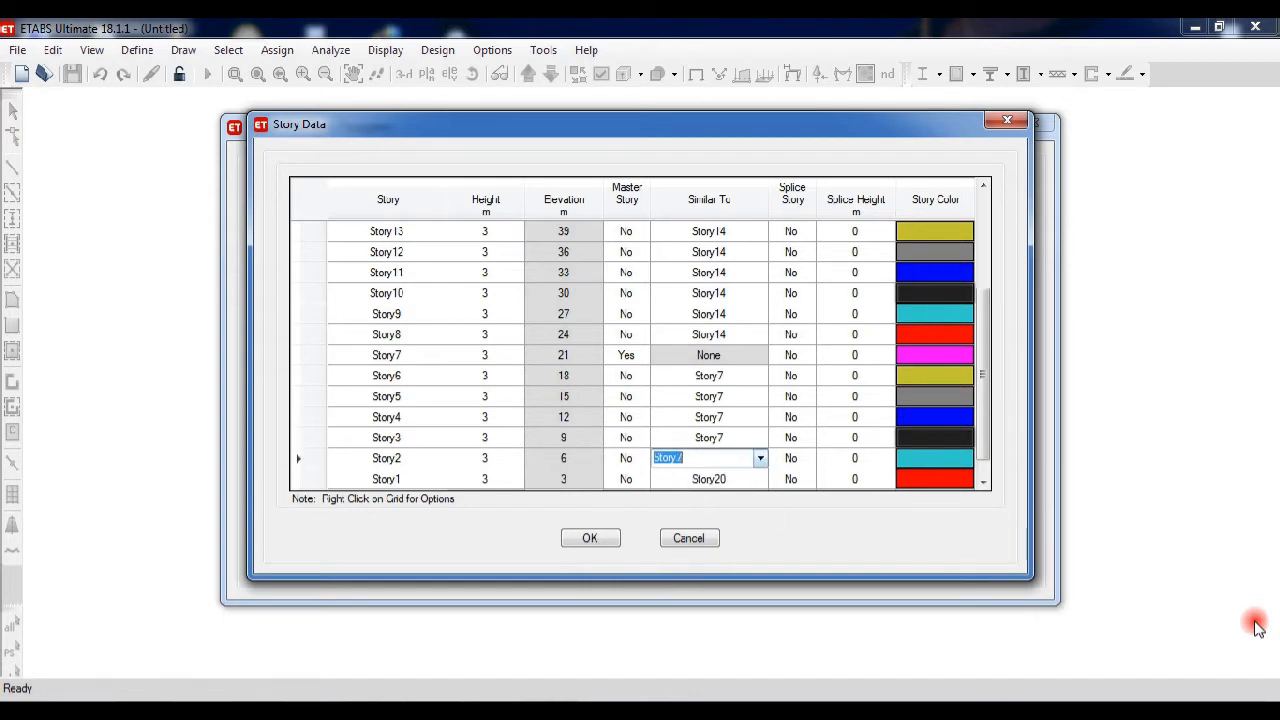
left_click(709, 479)
left_click(761, 479)
left_click(672, 532)
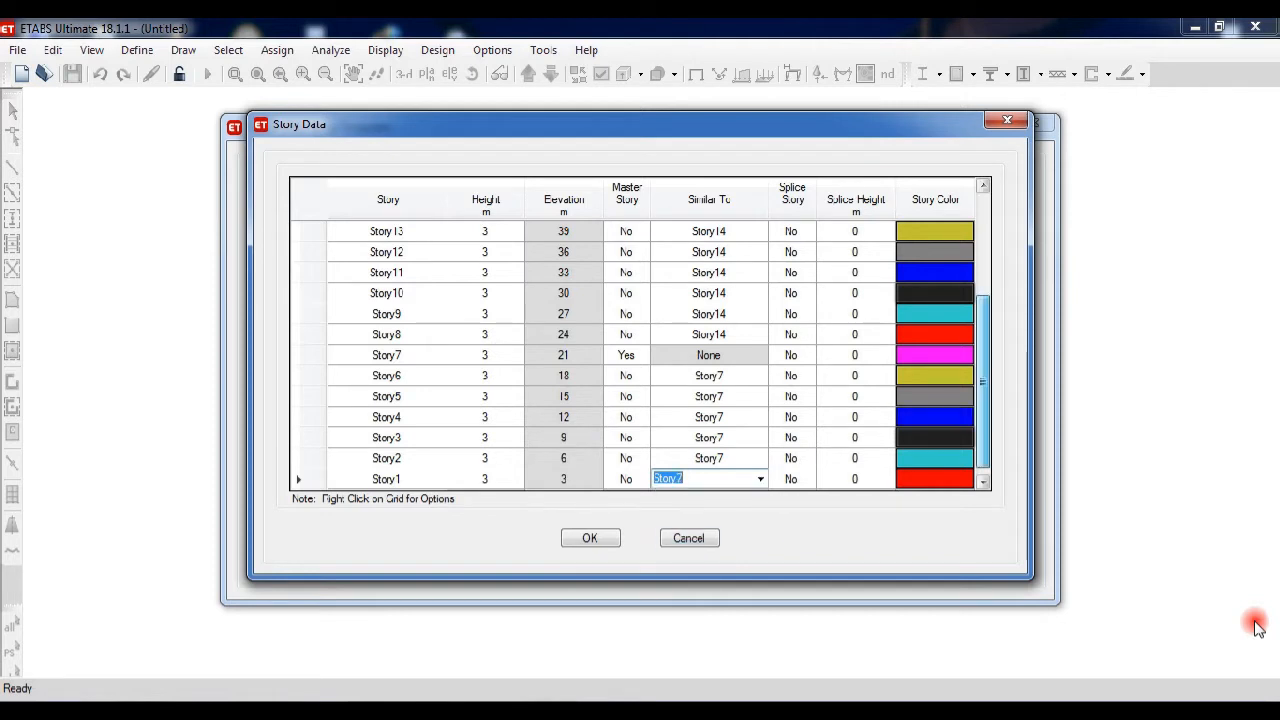
Review the story table from the base up to Story20 and accept the custom story data.
left_click_drag(983, 382, 983, 390)
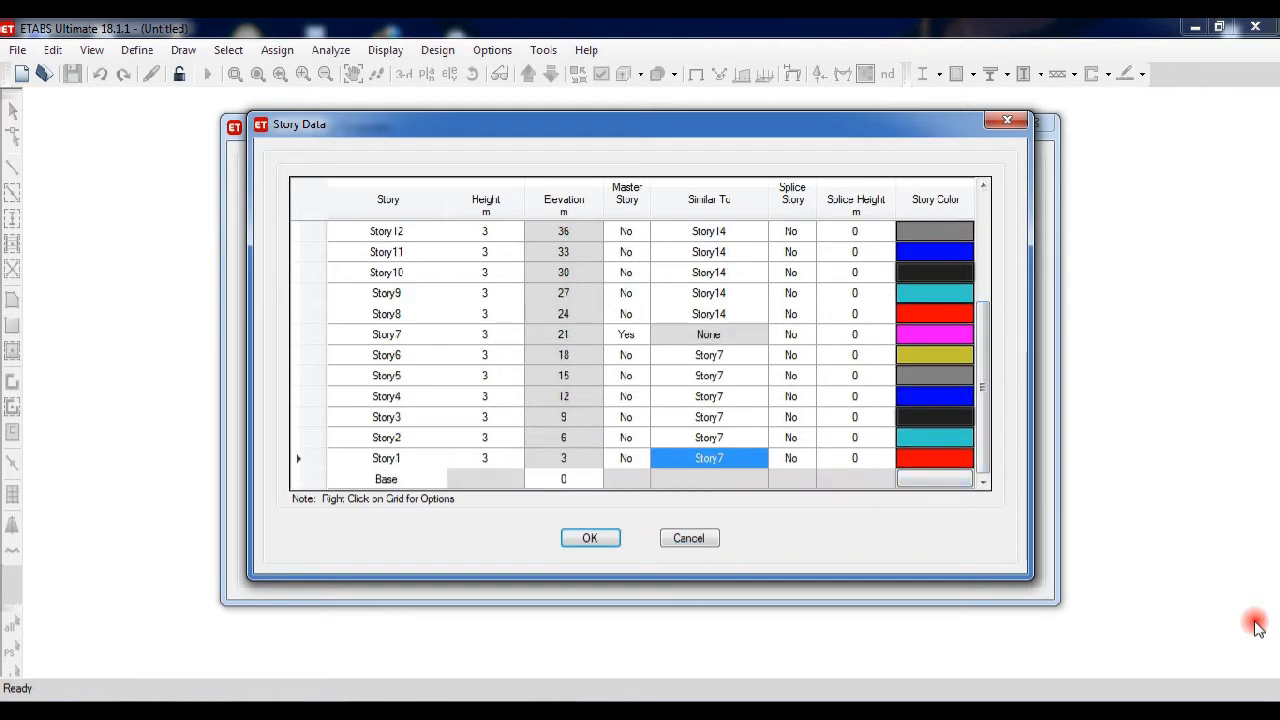
left_click_drag(983, 387, 983, 308)
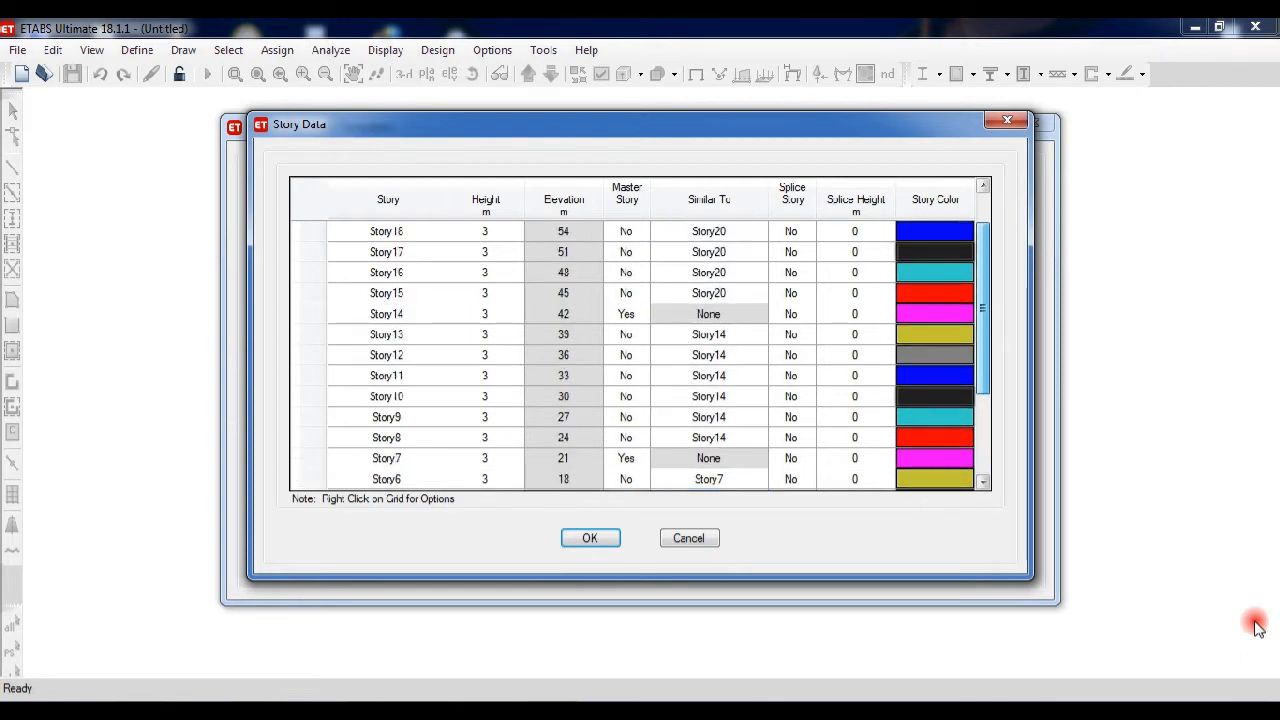
left_click_drag(983, 308, 983, 280)
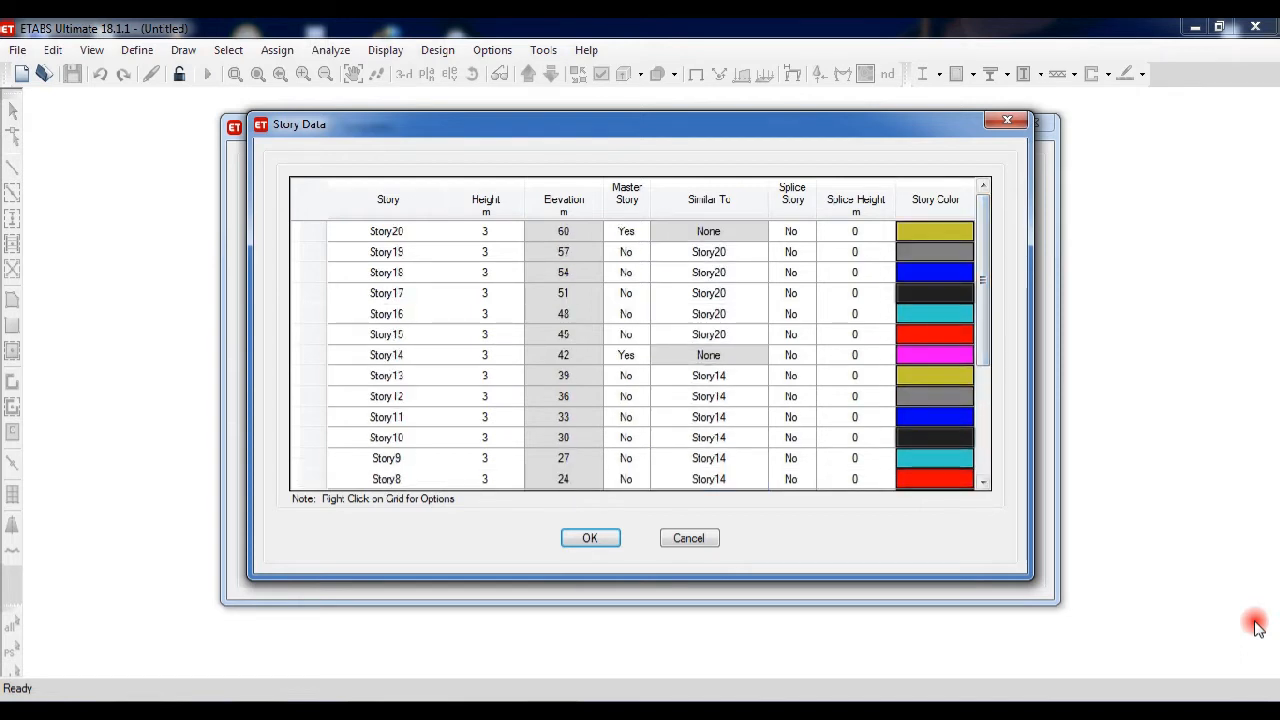
left_click(590, 538)
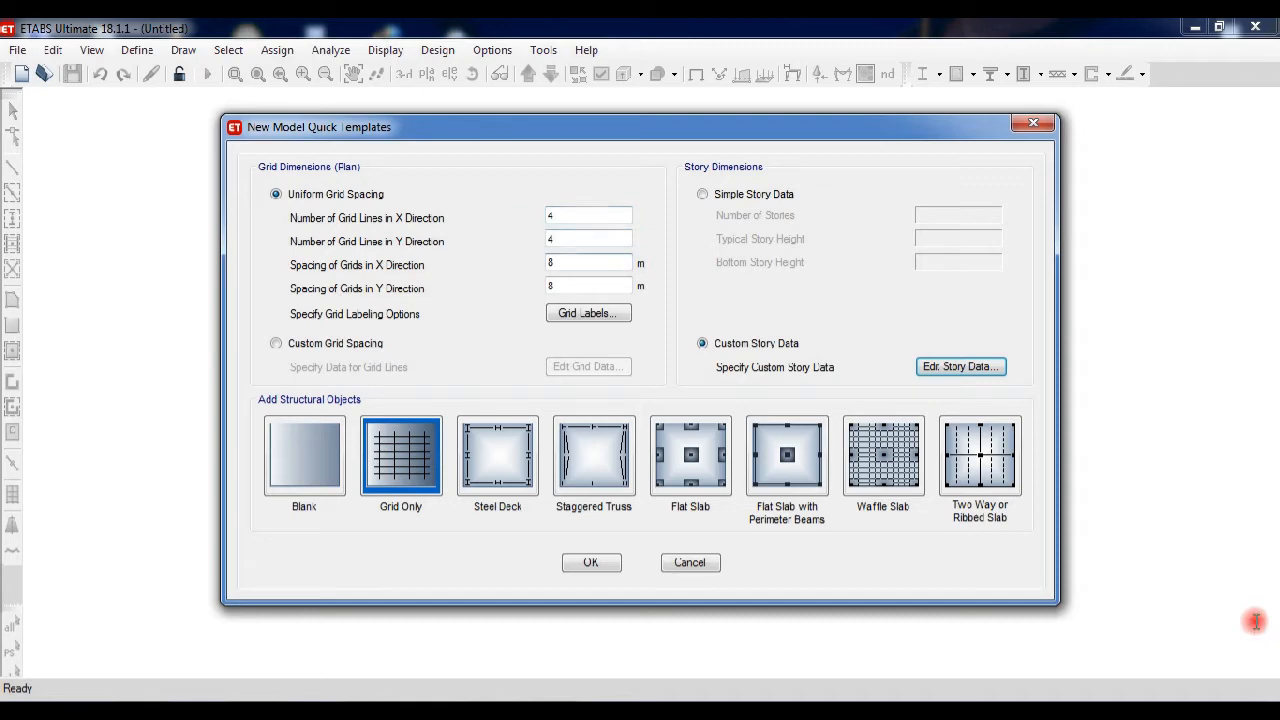
Switch the plan grid to custom grid spacing and open its grid data displayed as spacing.
left_click(276, 343)
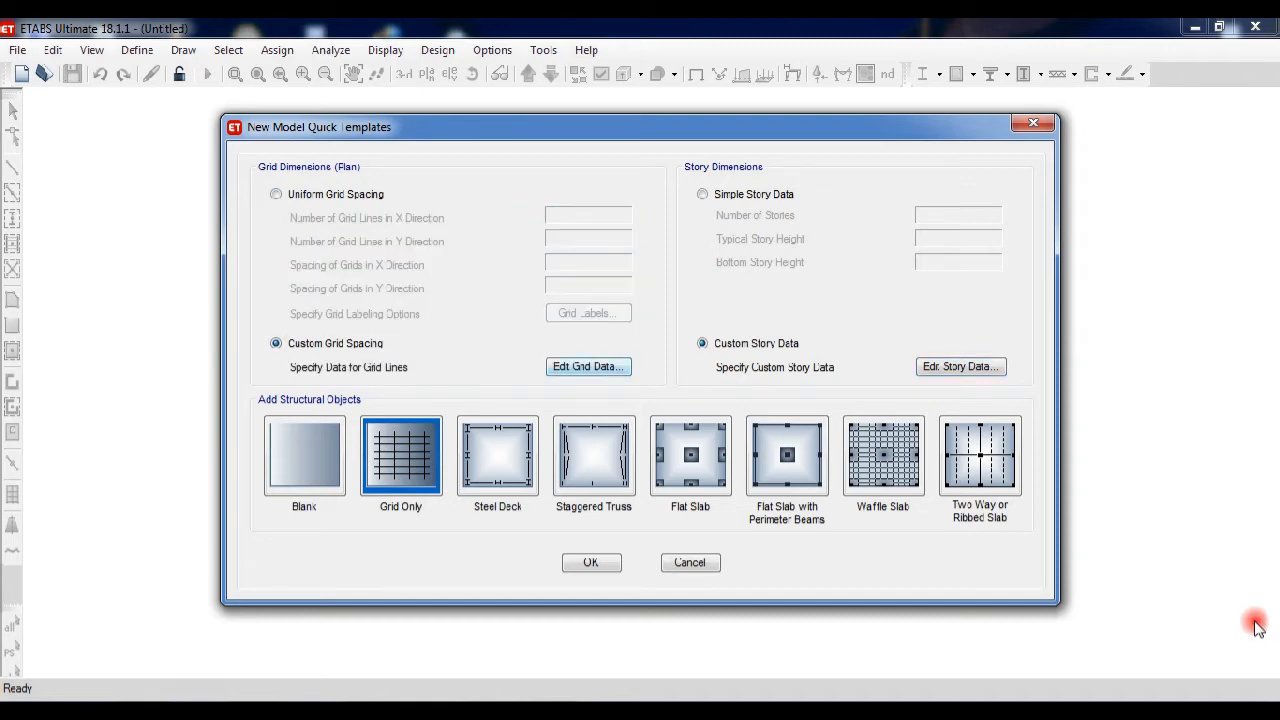
left_click(588, 366)
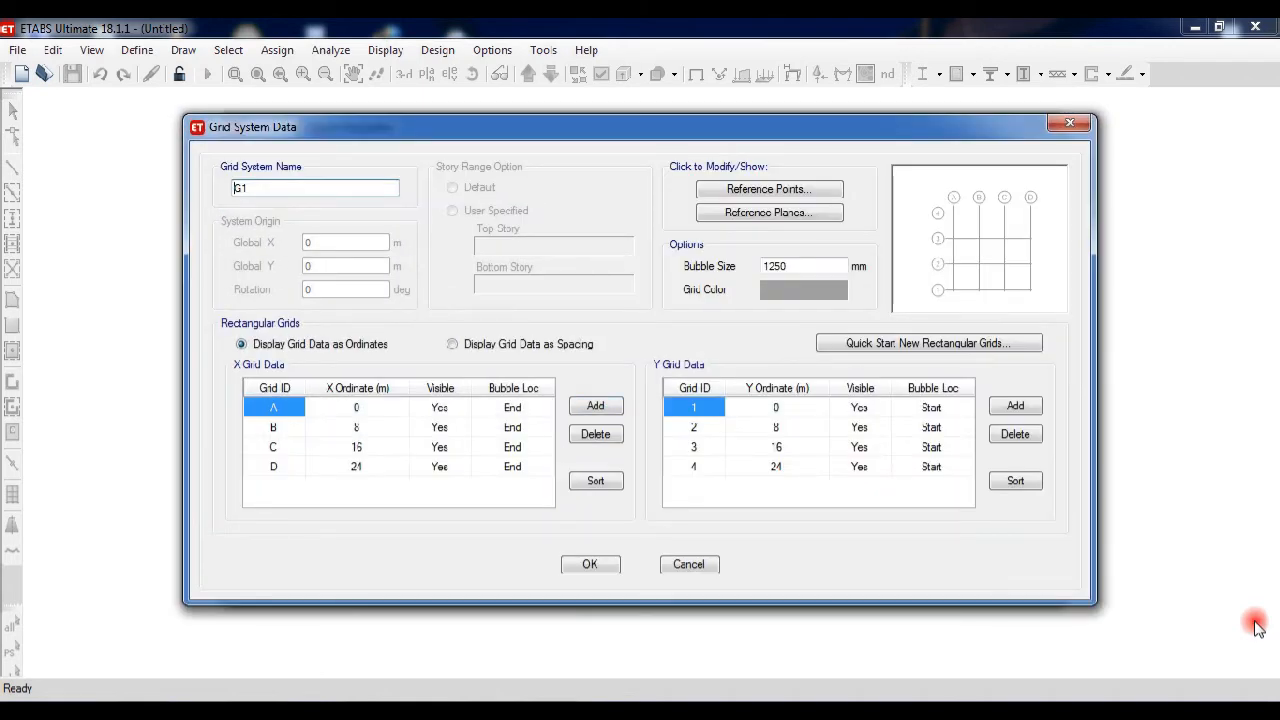
left_click(452, 343)
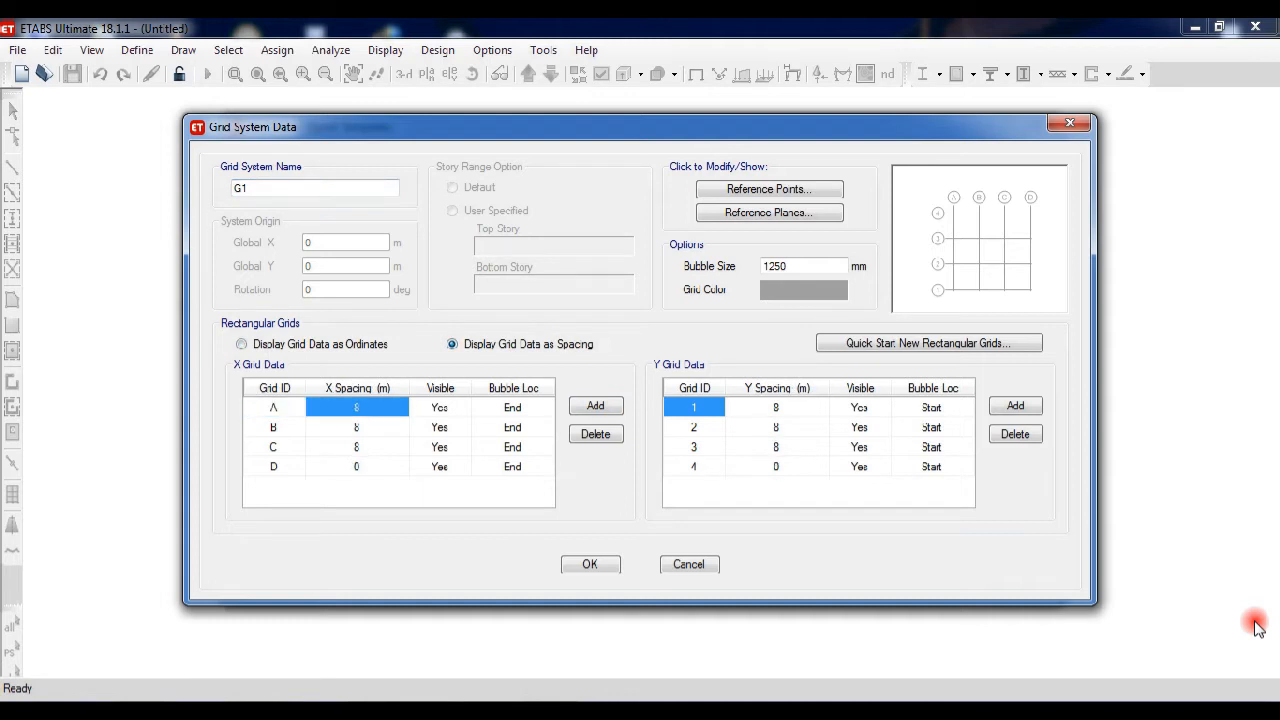
Set the X grid spacings to 5 m for grid A, 6 m for B and 5 m for C.
type("5")
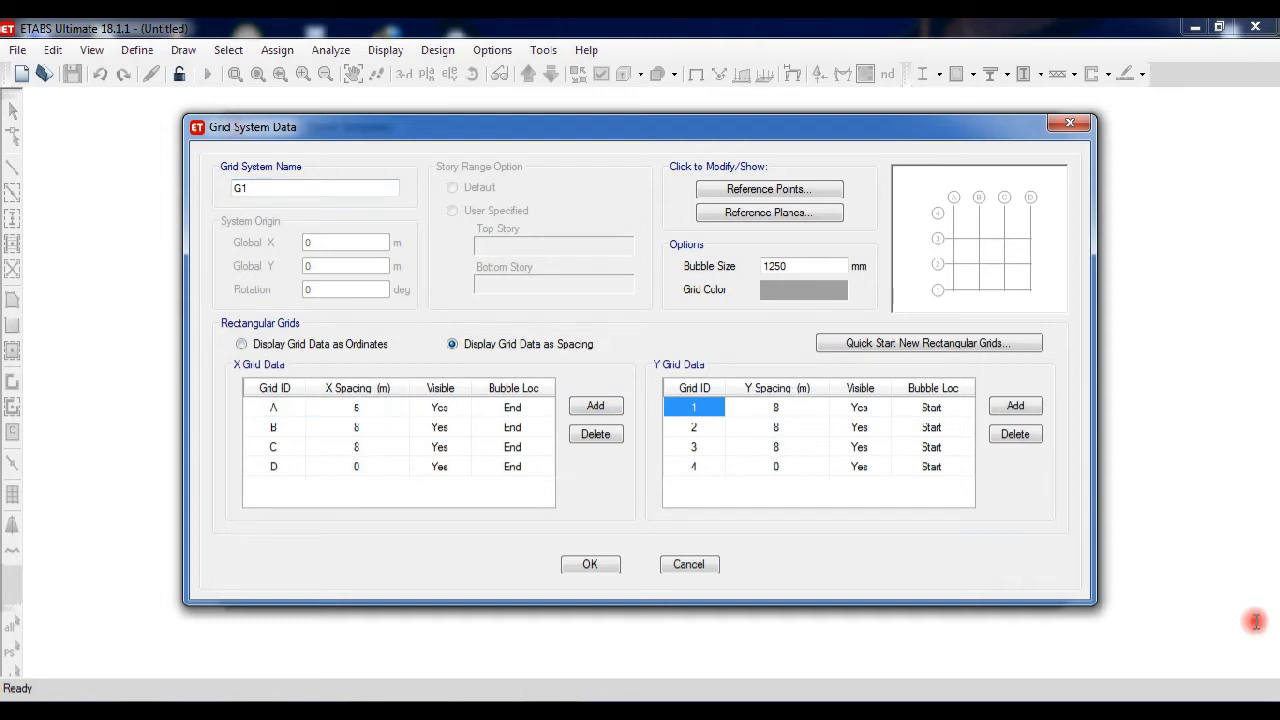
key("Down")
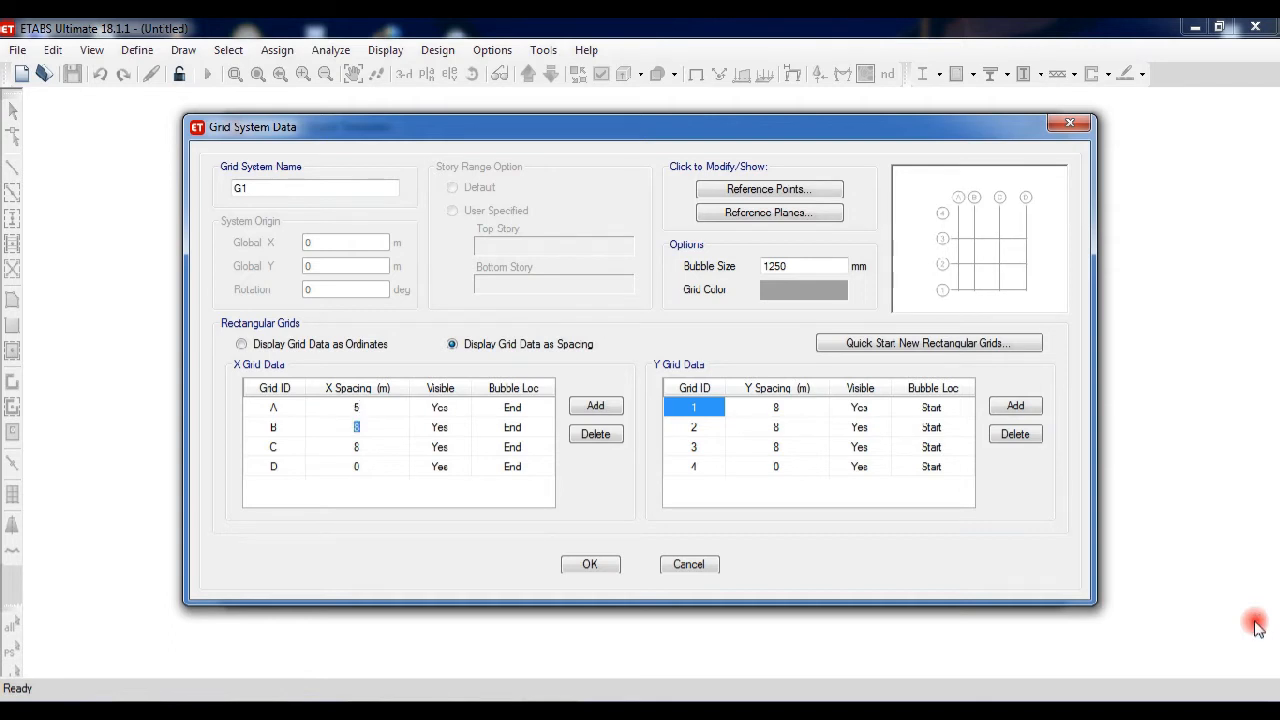
type("6")
key("Down")
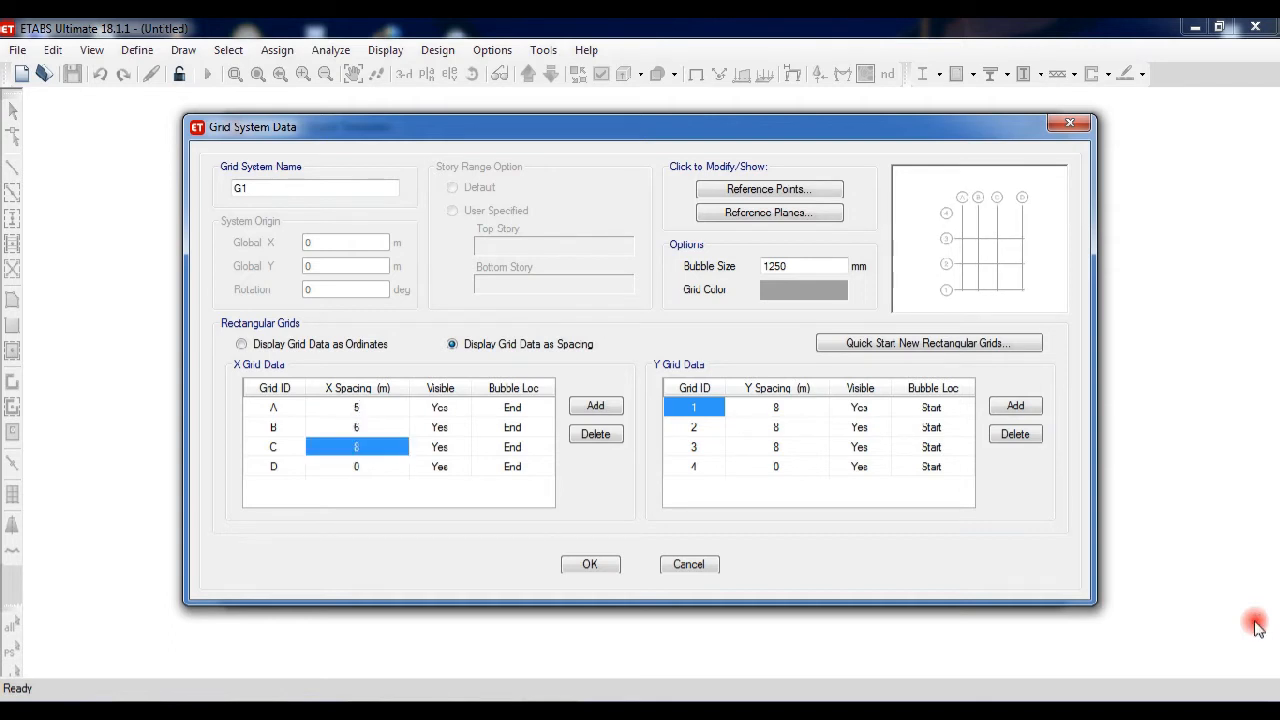
type("5")
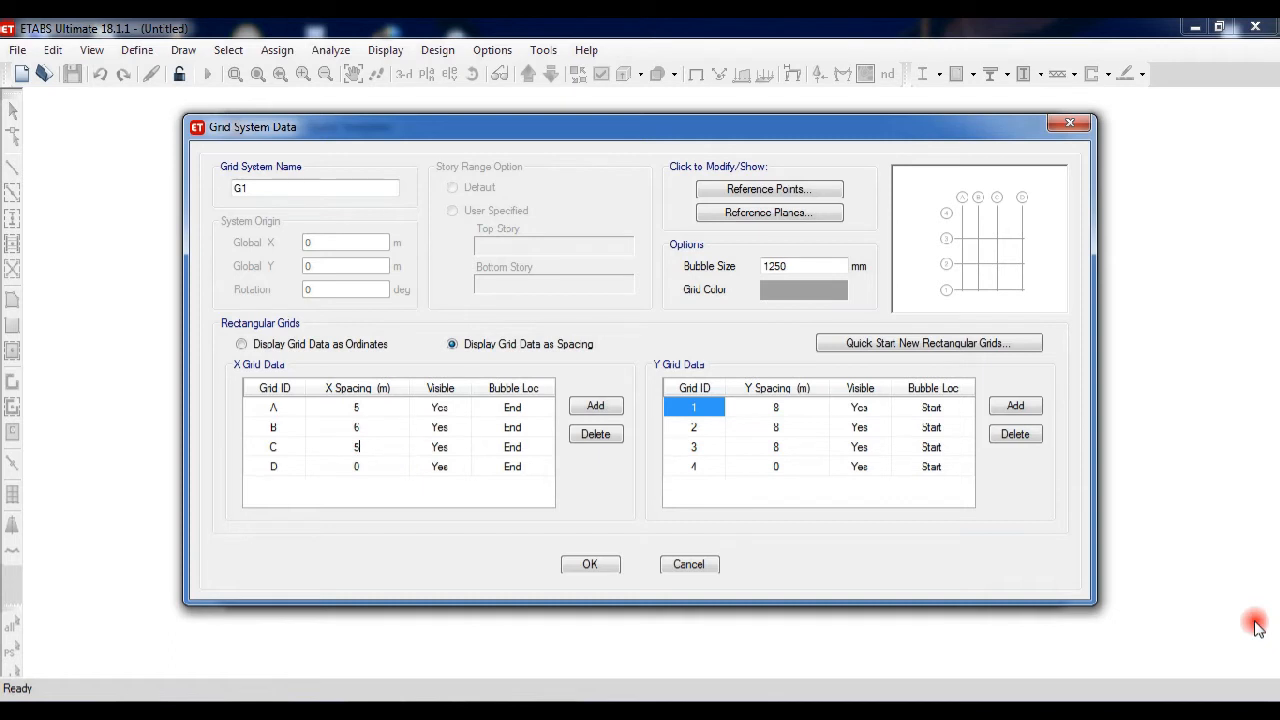
key("Return")
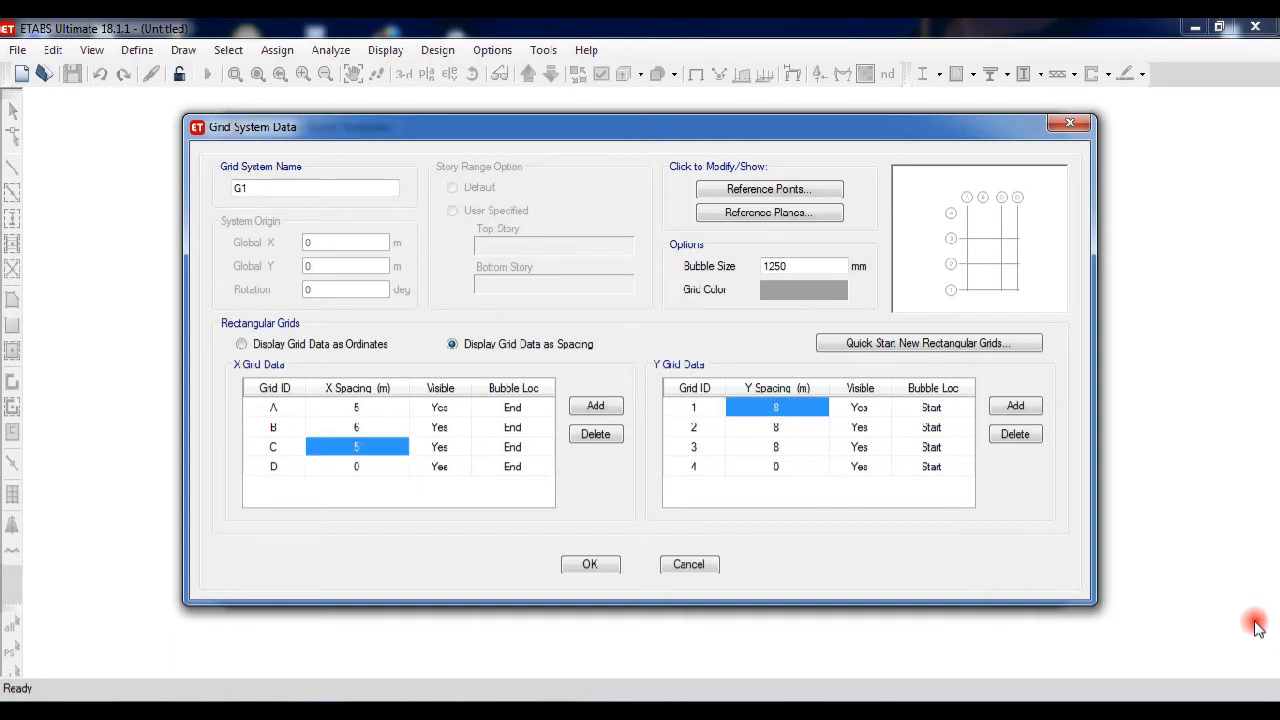
Set the Y grid spacings to 5 m for grid 1, 7 m for 2 and 5 m for 3, and create the grid-only model.
type("5")
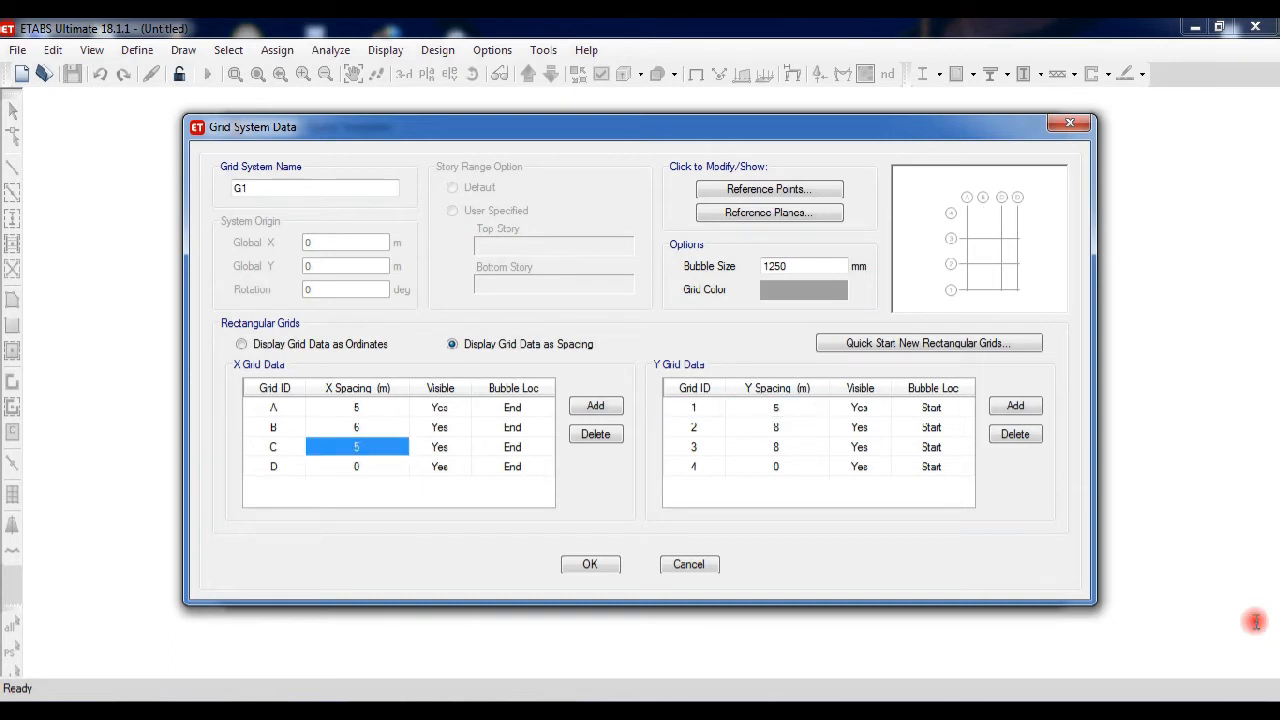
key("Return")
type("7")
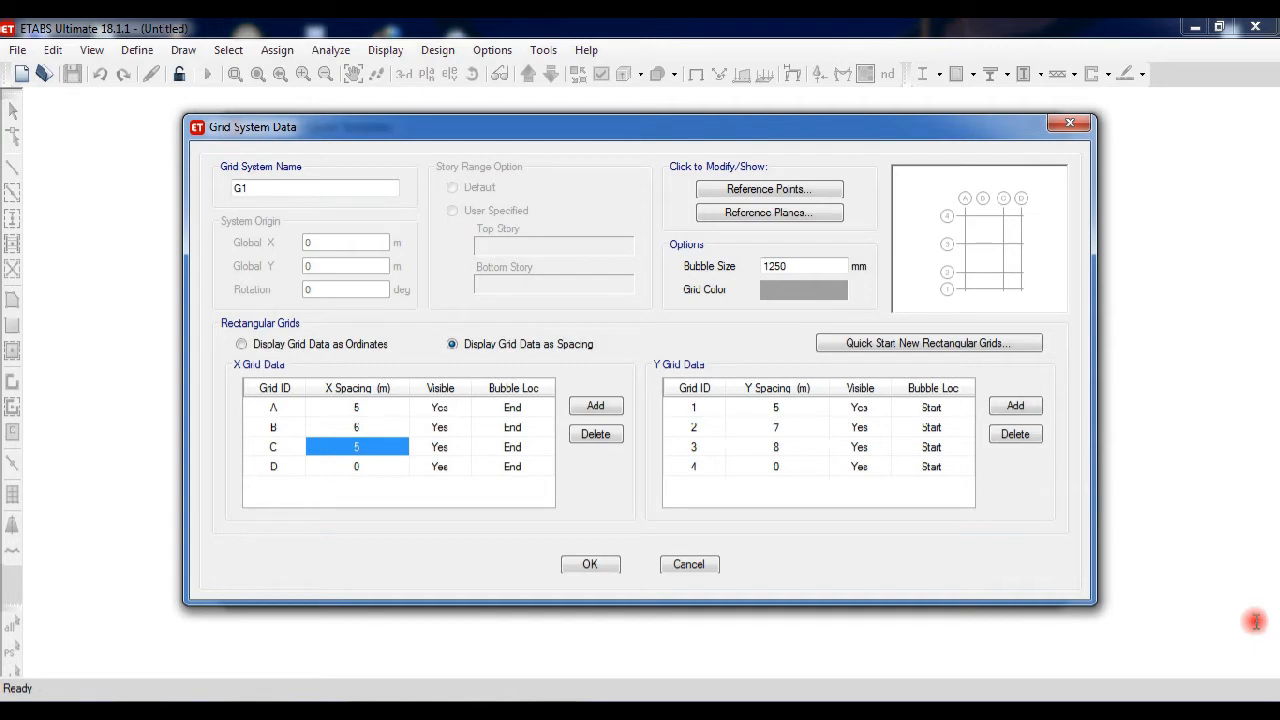
key("Return")
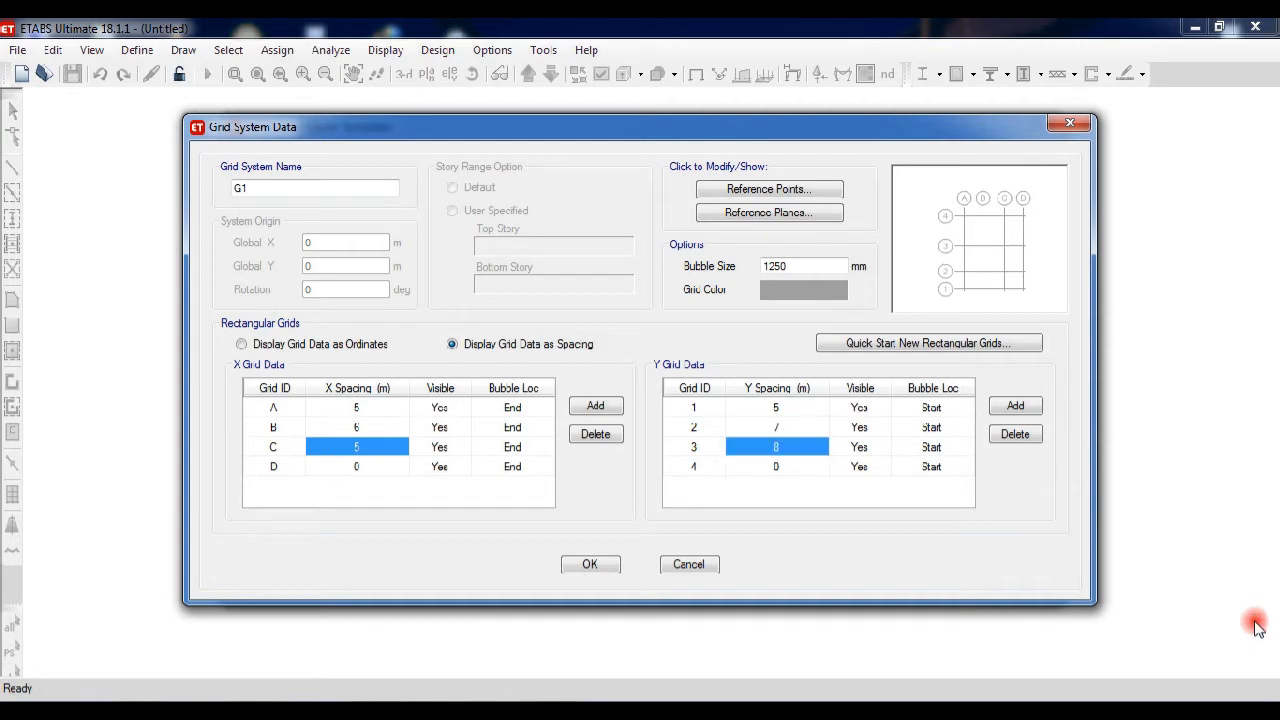
type("5")
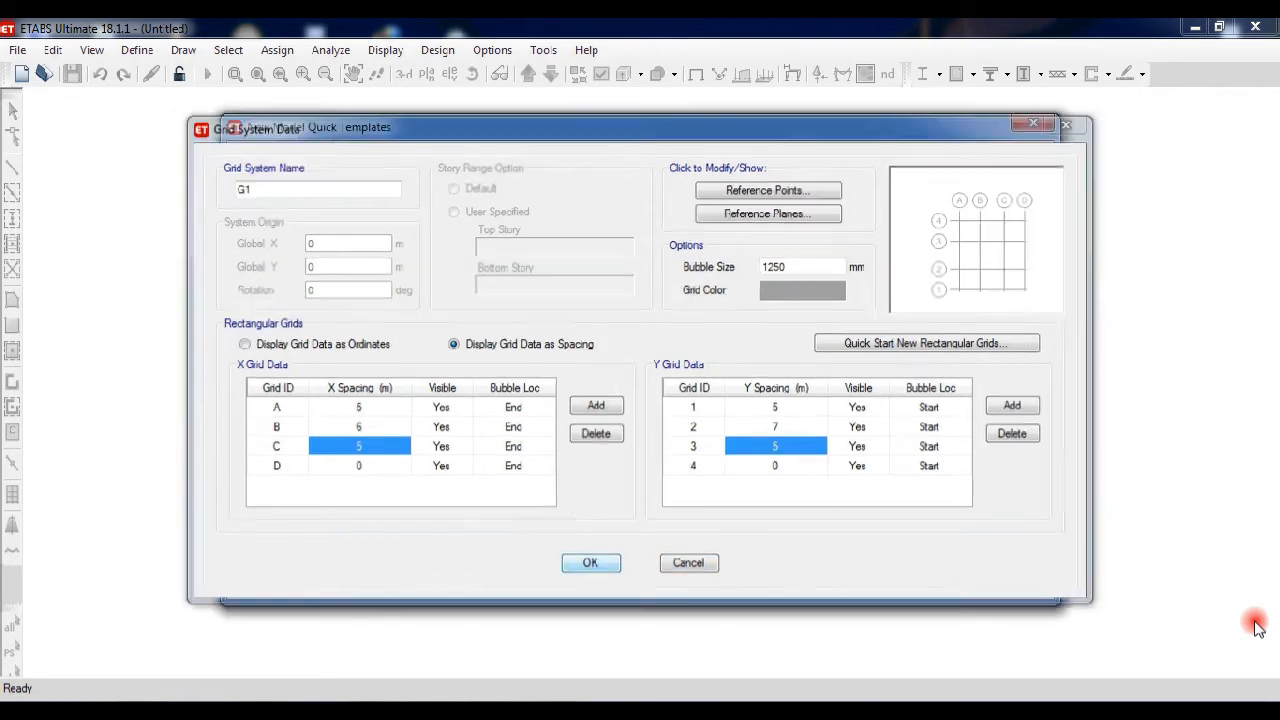
key("Return")
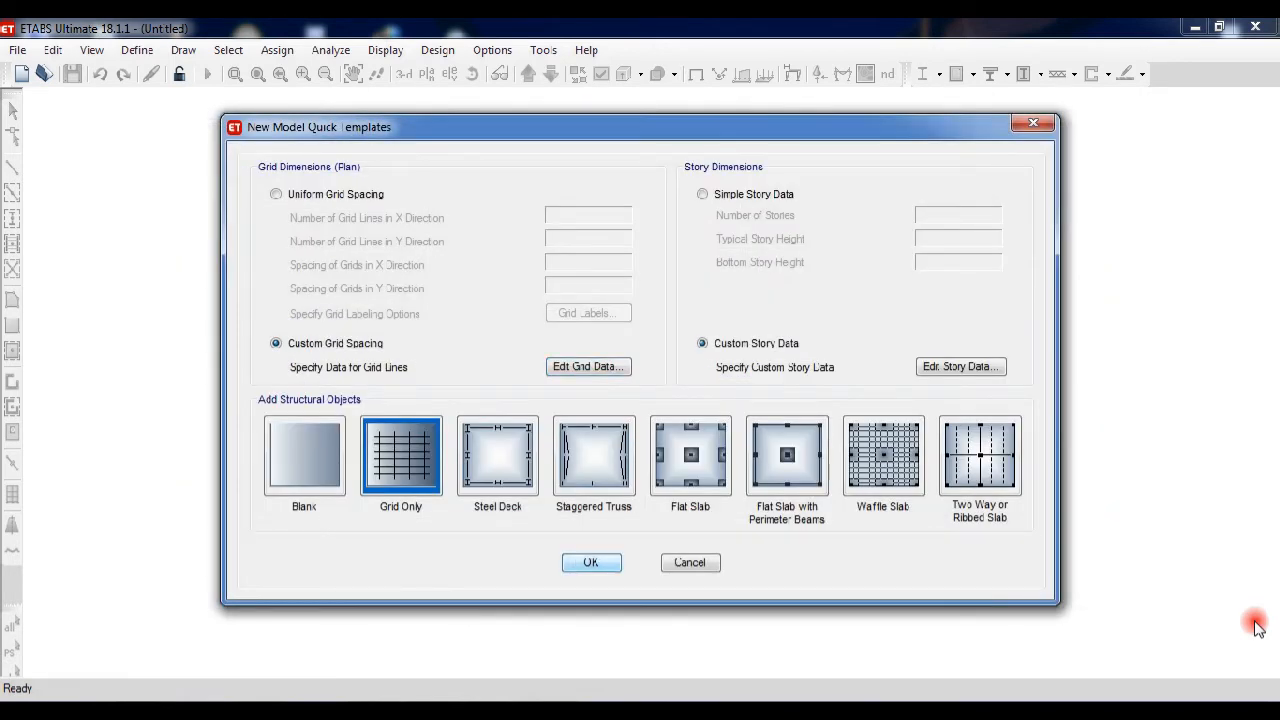
key("Return")
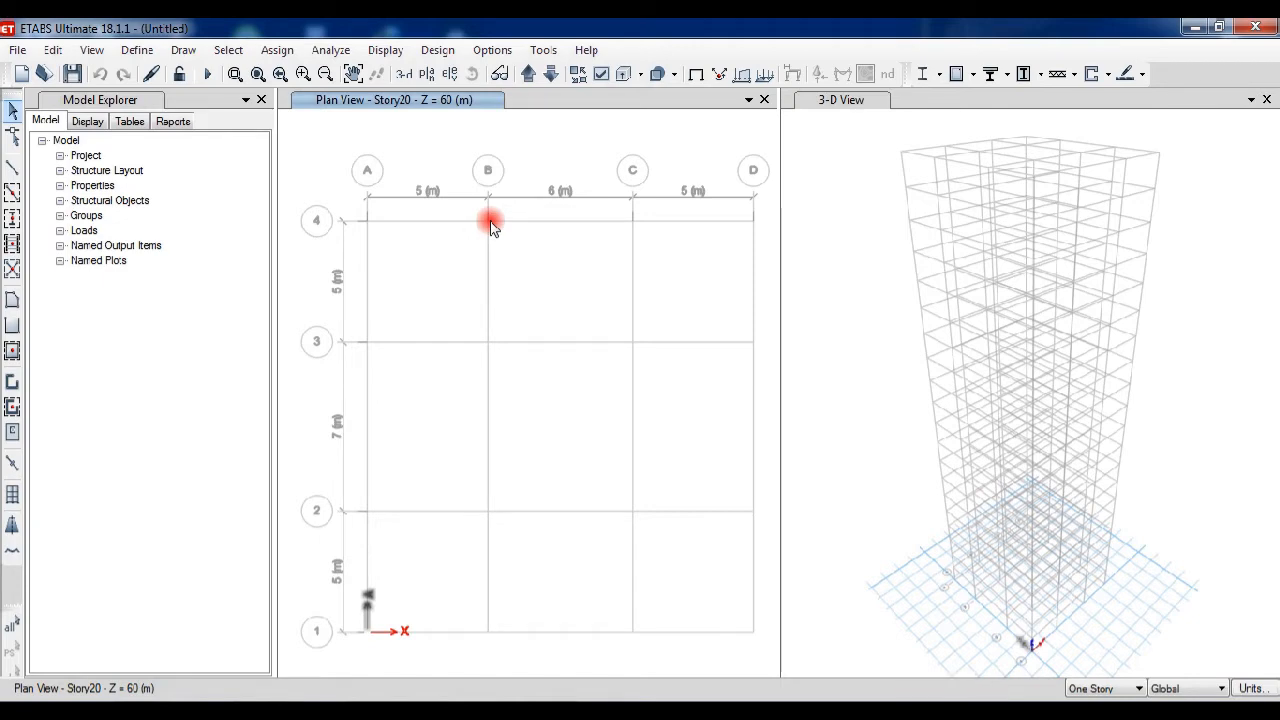
Start a new material property with India as the region and Concrete as the material type.
left_click(140, 47)
key("Down")
key("Return")
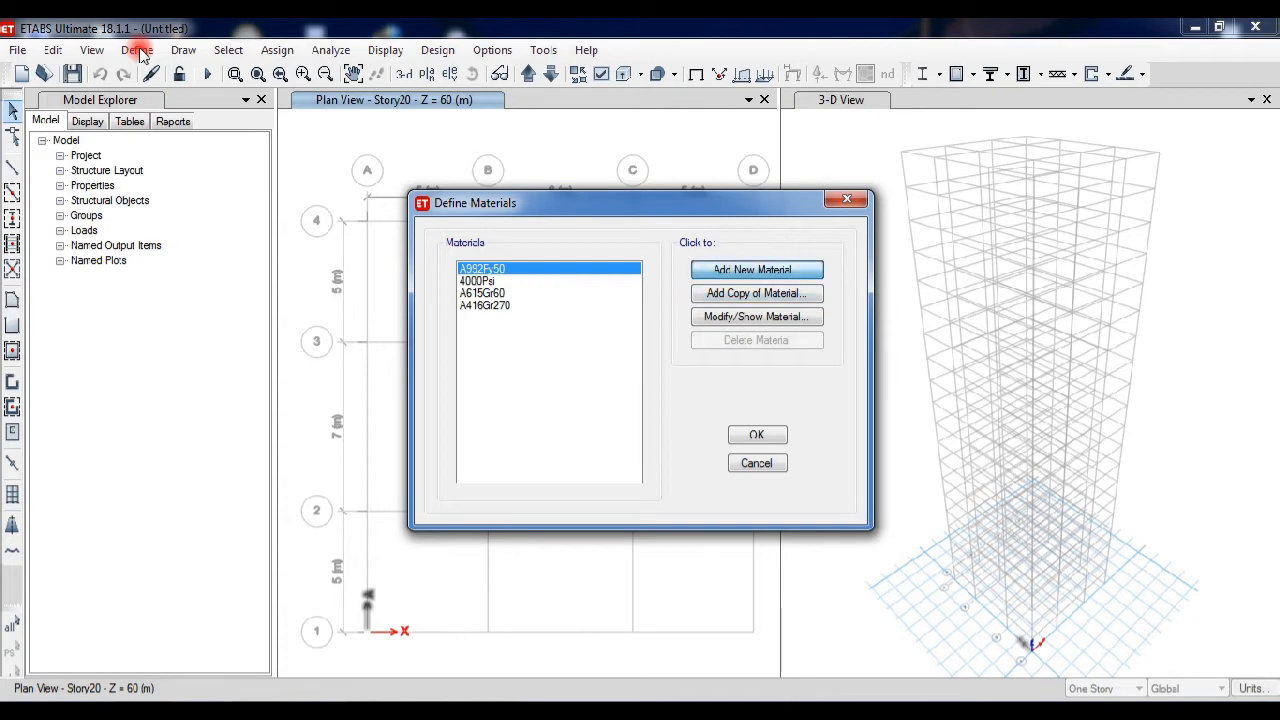
key("Return")
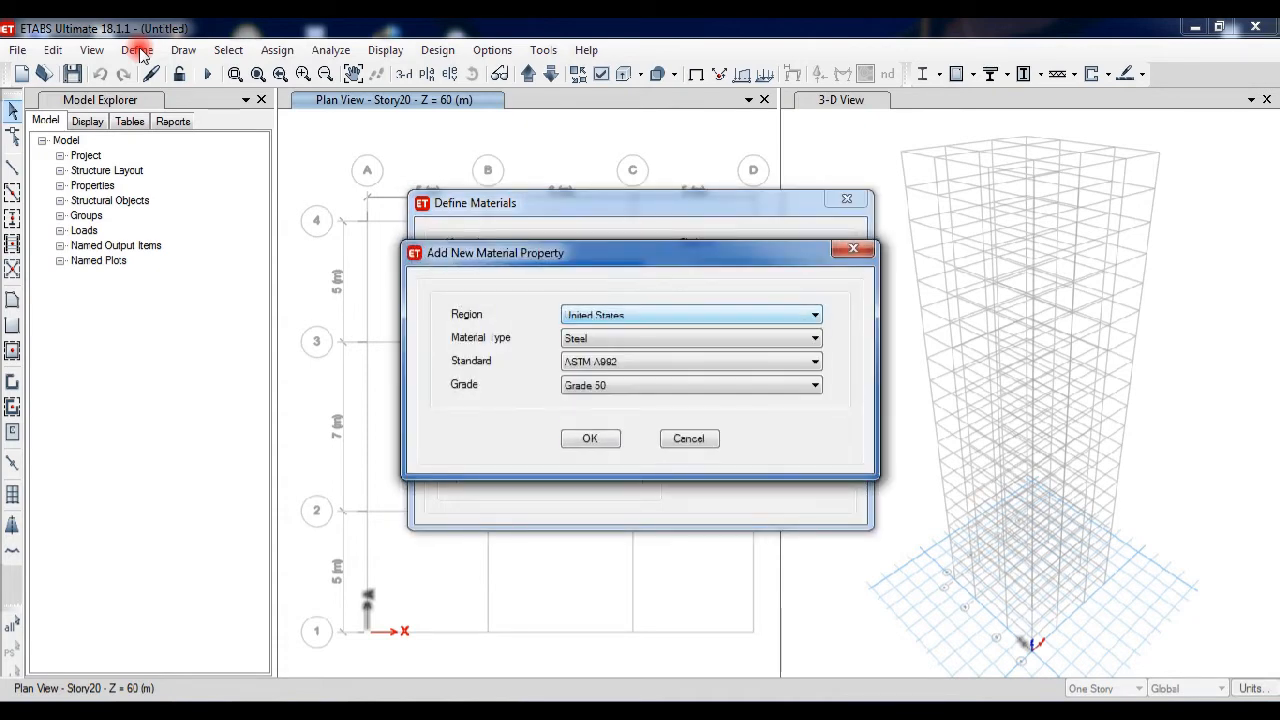
key("i")
key("alt+Down")
key("Down")
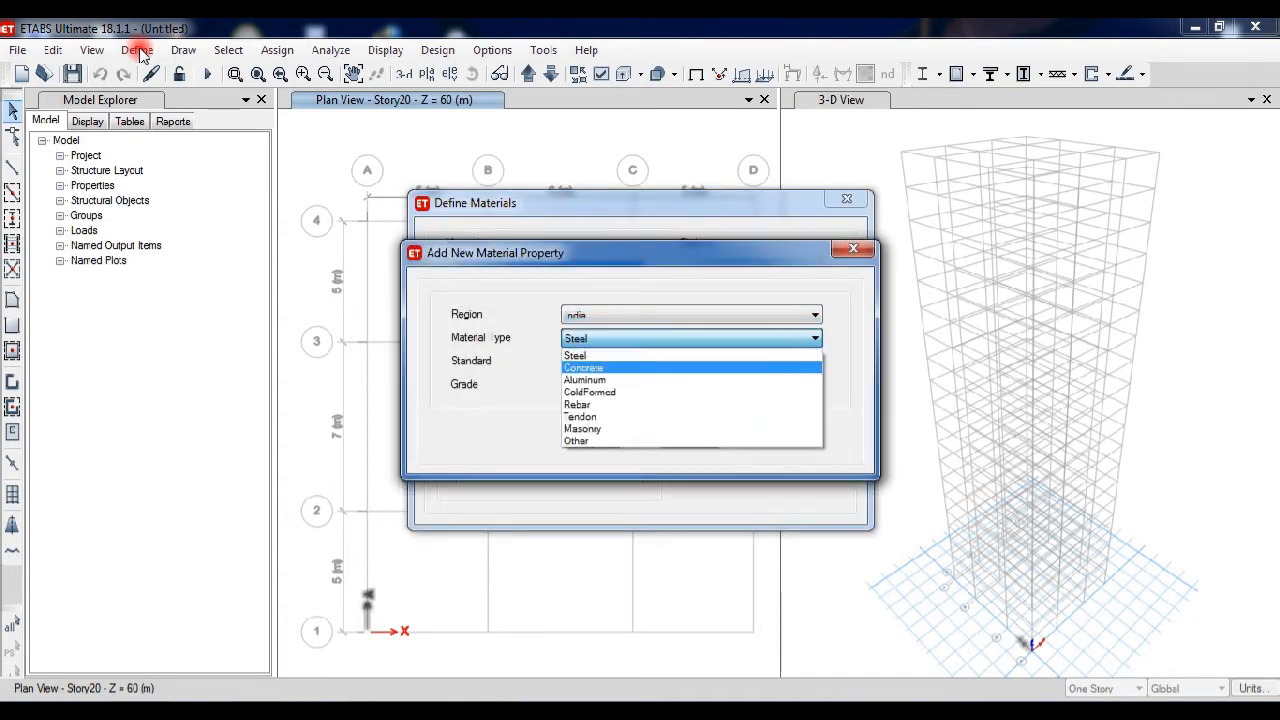
key("Return")
key("Tab")
key("Tab")
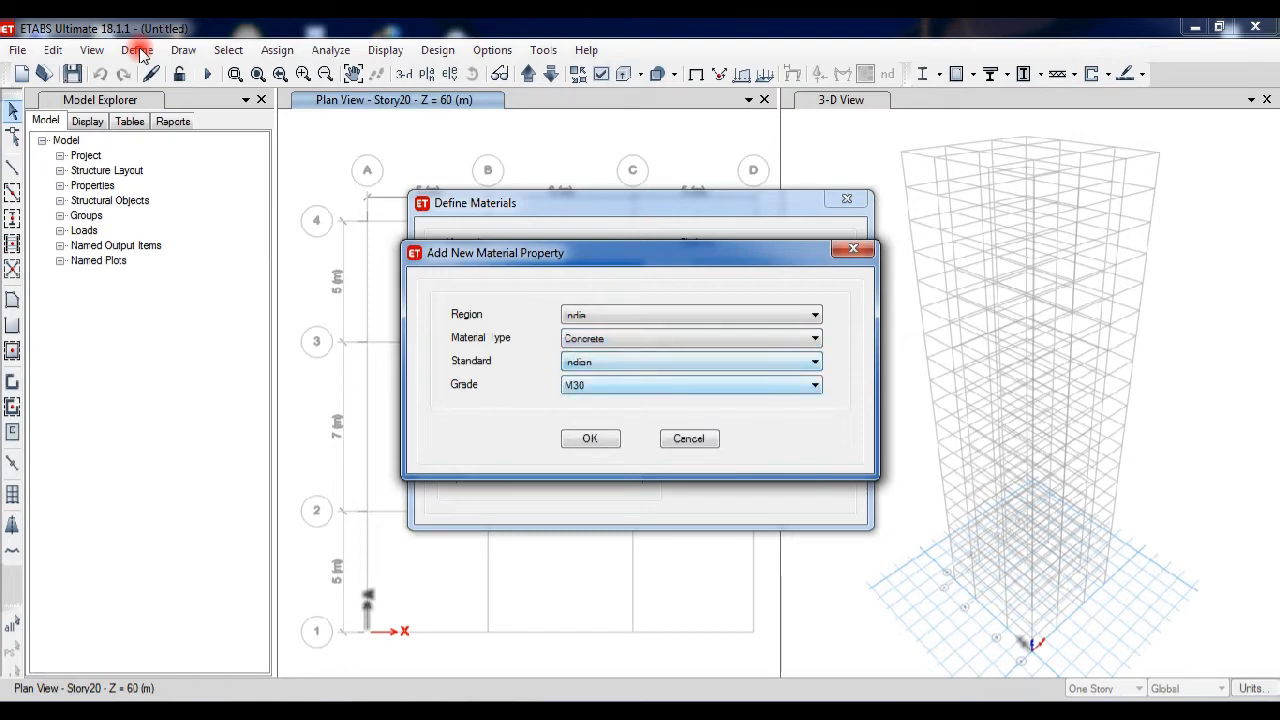
Choose concrete grade M40 and accept its material property data.
key("alt+Down")
key("Up")
key("Down")
key("Down")
key("Down")
key("Return")
key("Tab")
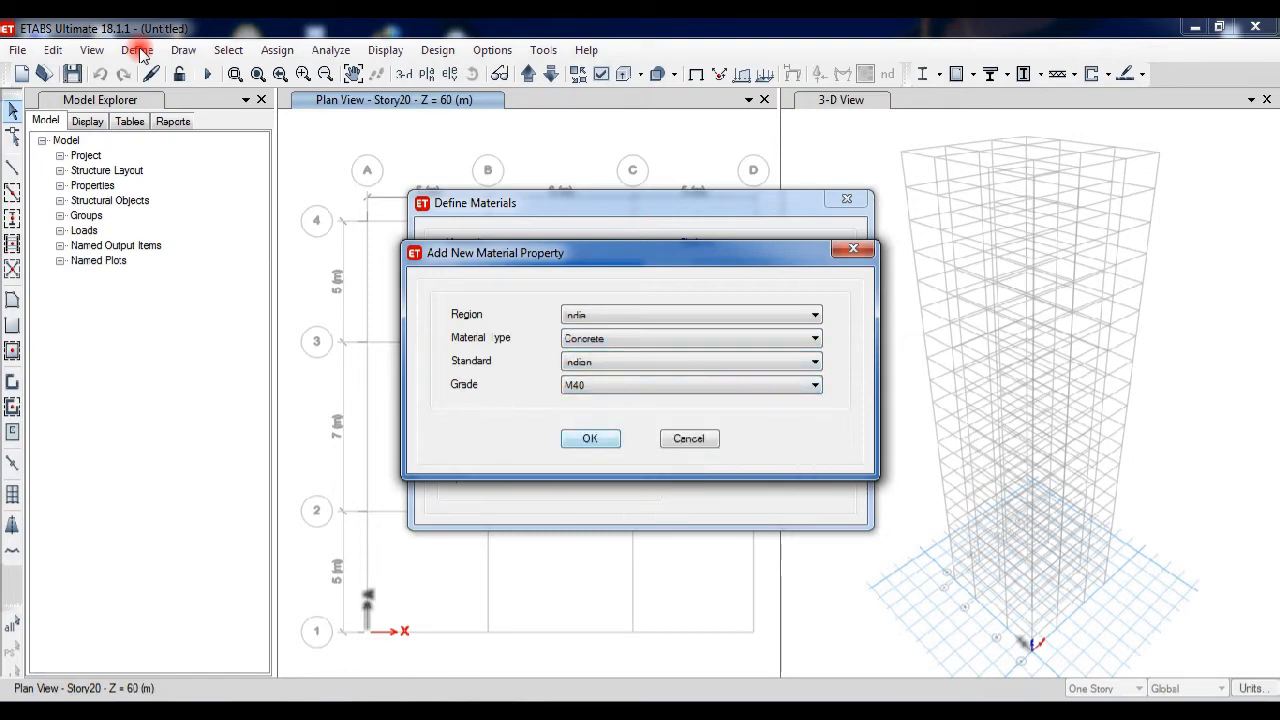
key("Return")
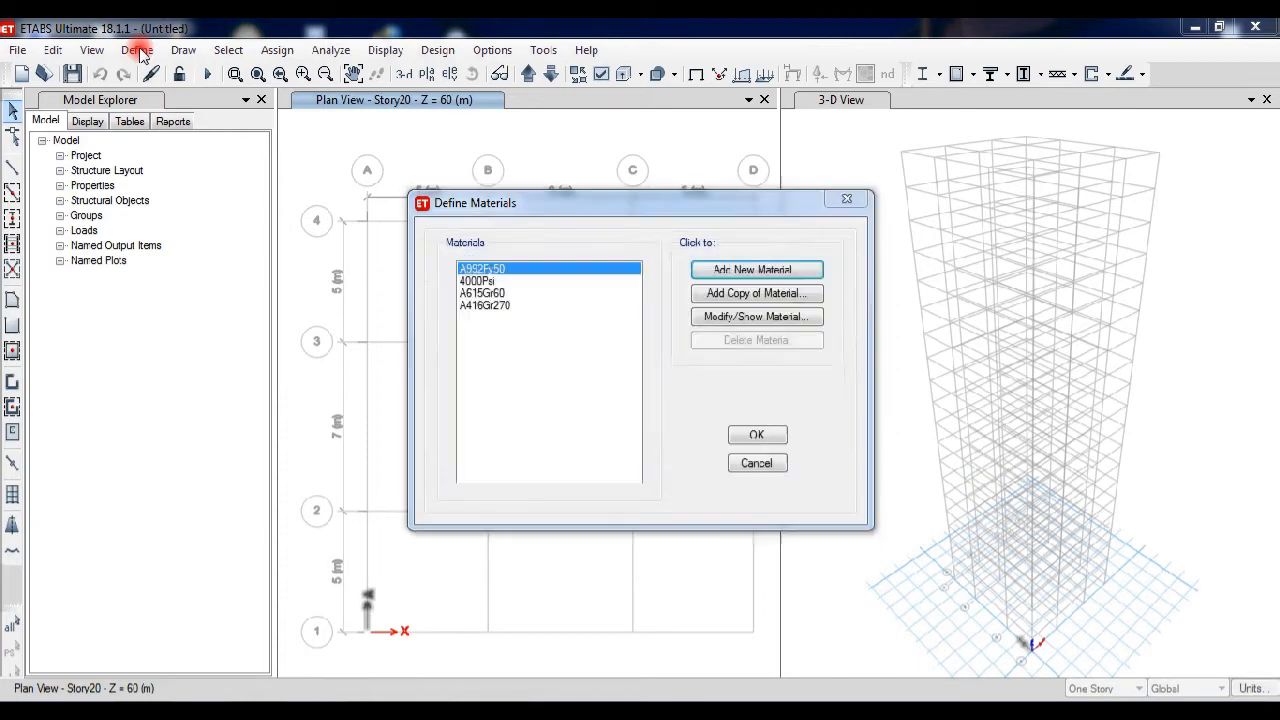
key("Return")
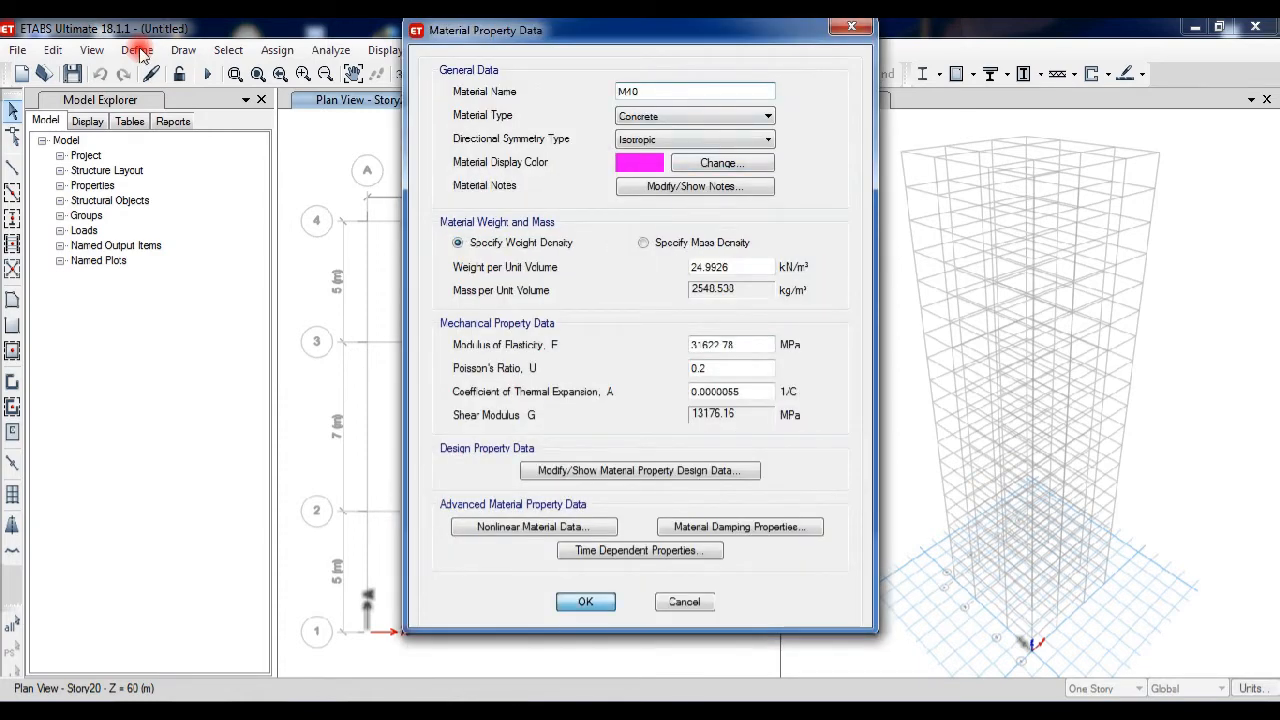
key("Return")
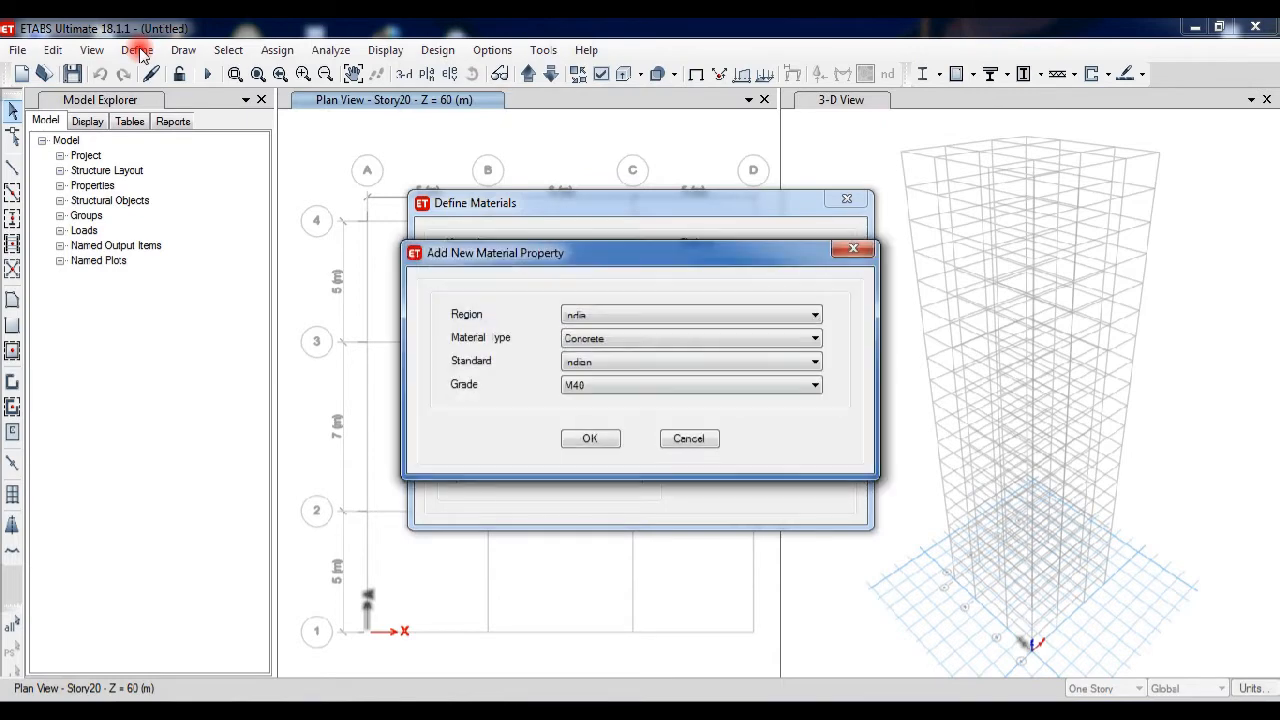
Add an Indian rebar material of grade HYSD Grade 500 and accept its property data.
key("alt+Down")
key("Down")
key("Down")
key("Down")
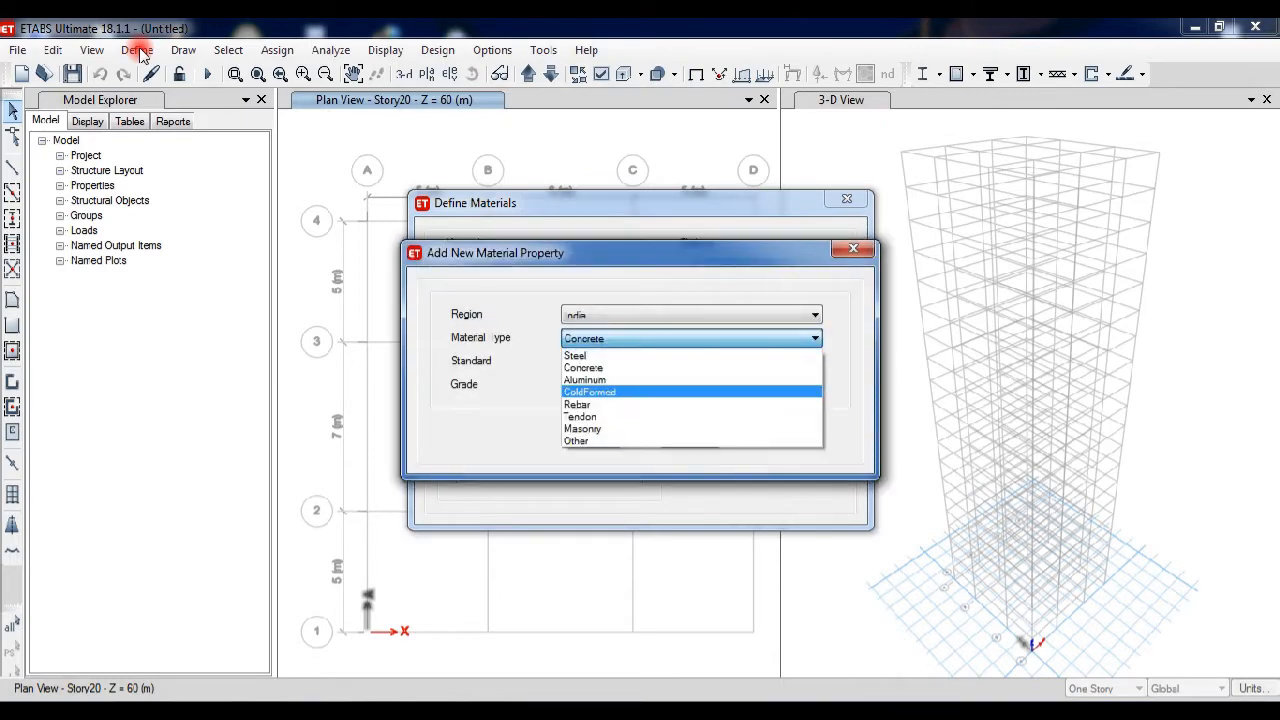
key("Return")
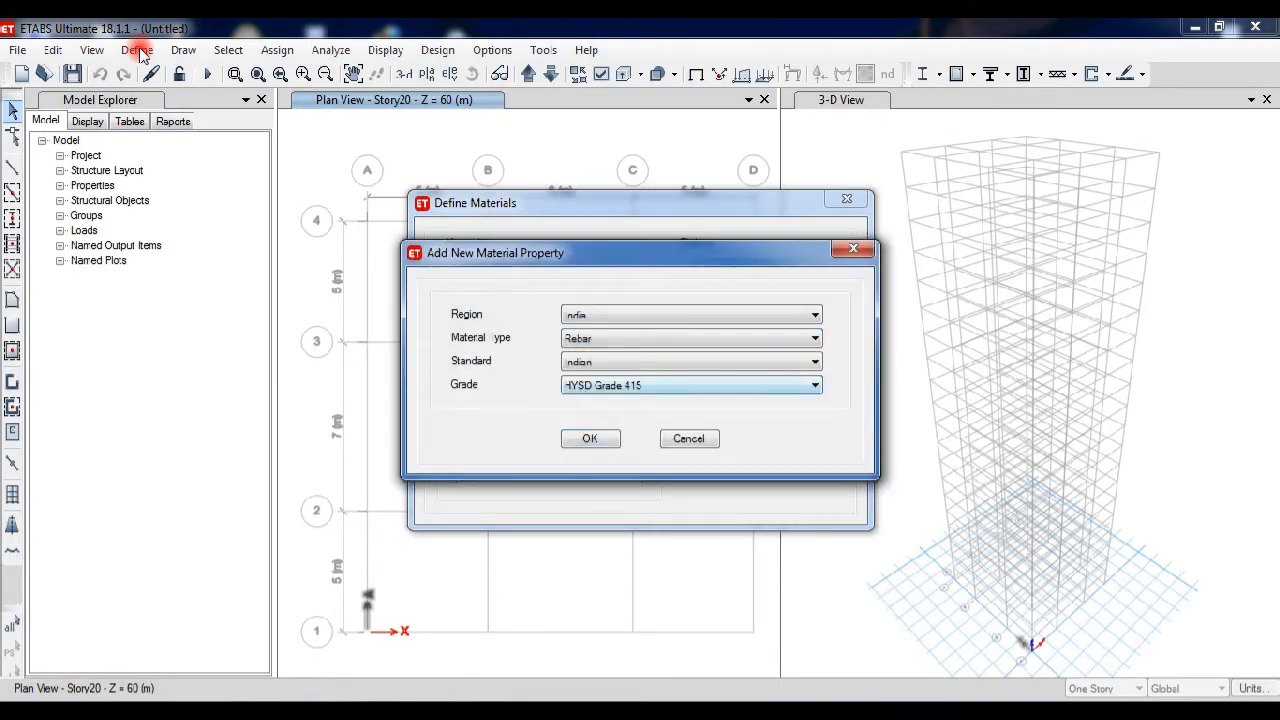
key("alt+Down")
key("Down")
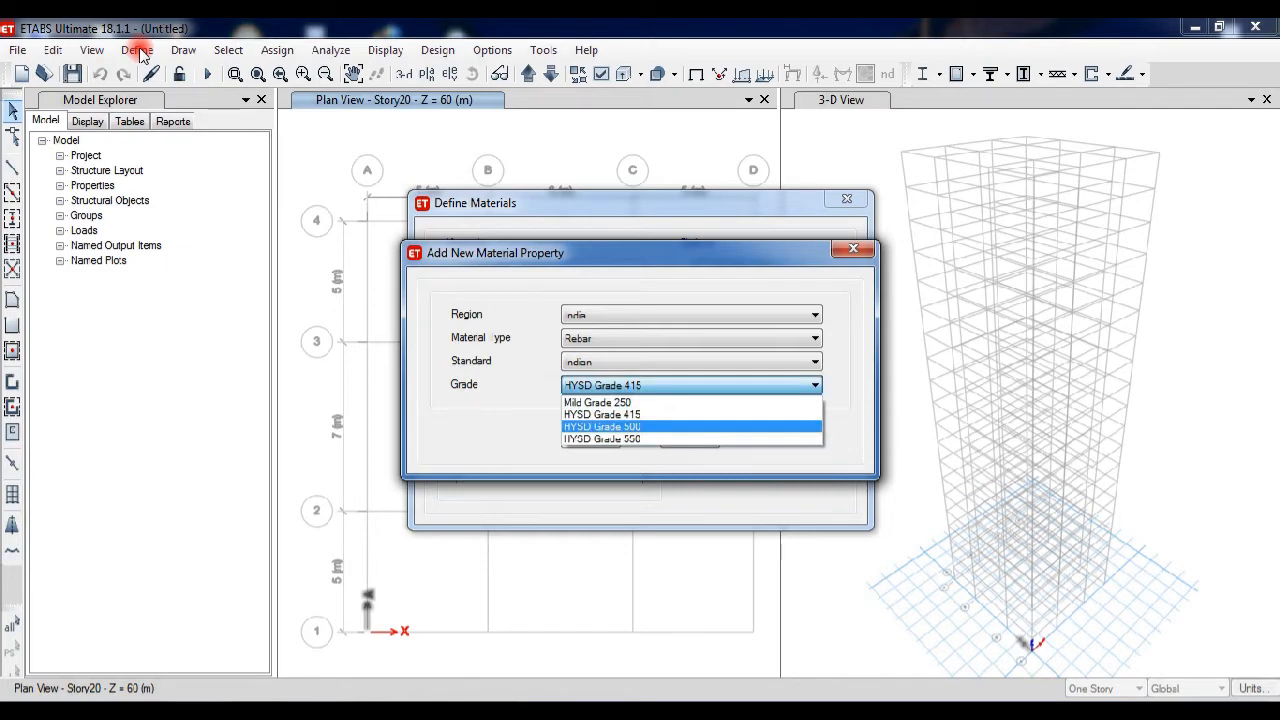
key("Return")
key("Return")
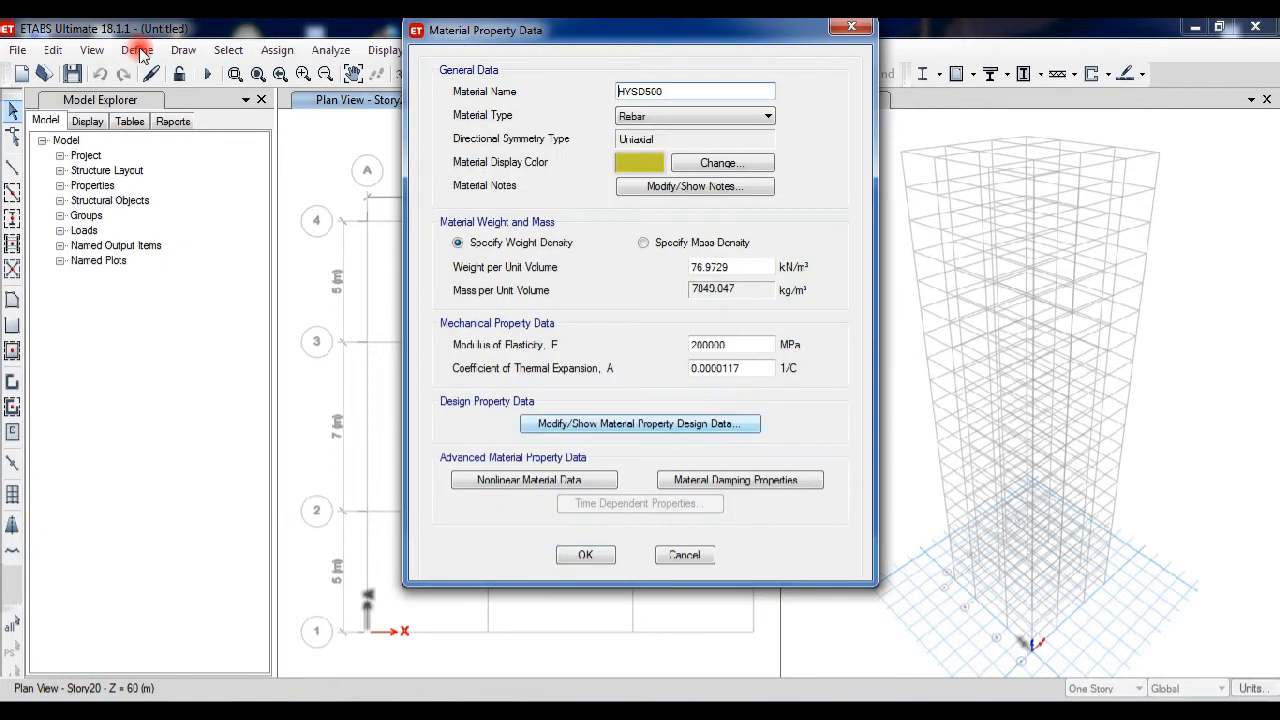
key("Return")
Add an Indian rebar material of grade Mild Grade 250 and accept the finished material definitions.
key("Return")
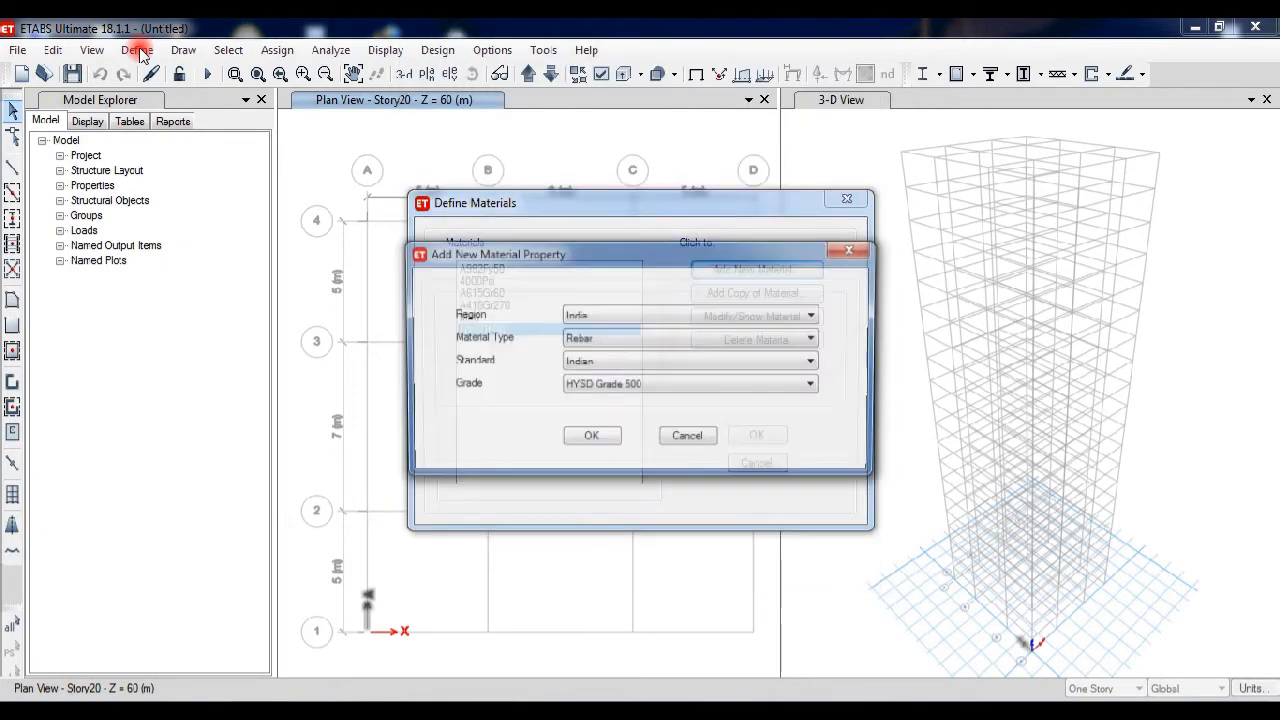
key("alt+Down")
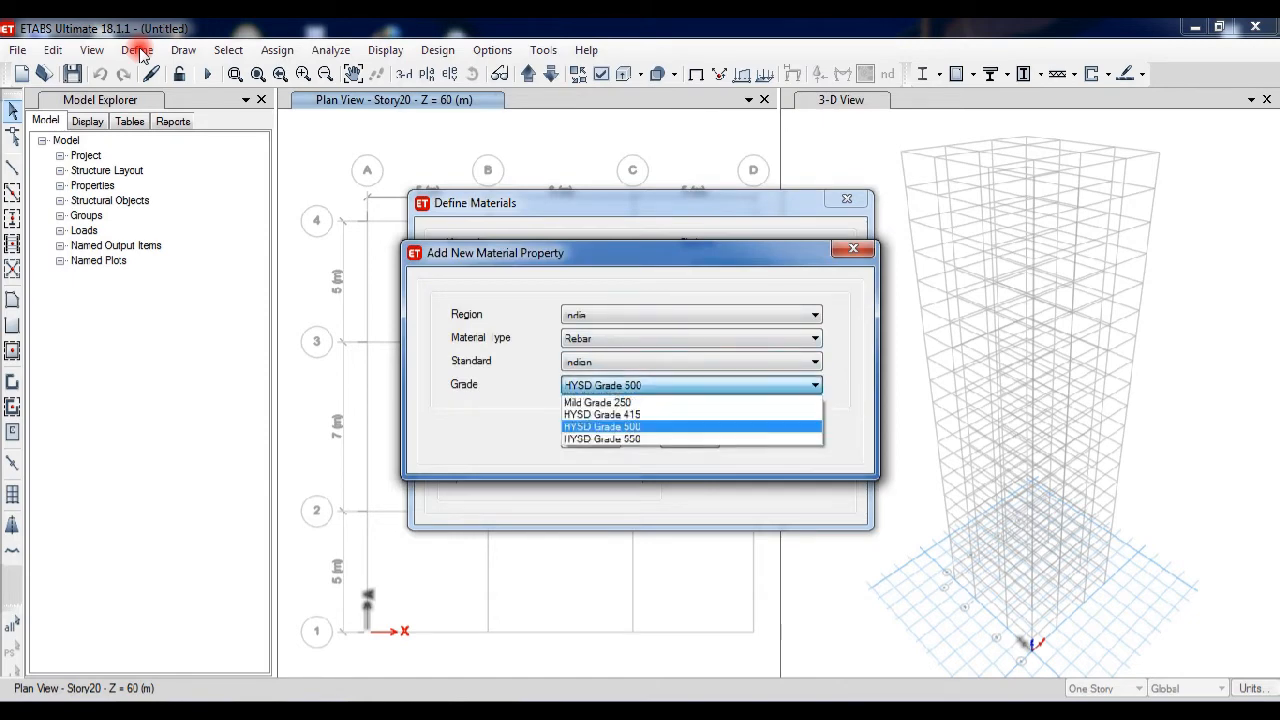
key("Up")
key("Up")
key("Return")
key("Return")
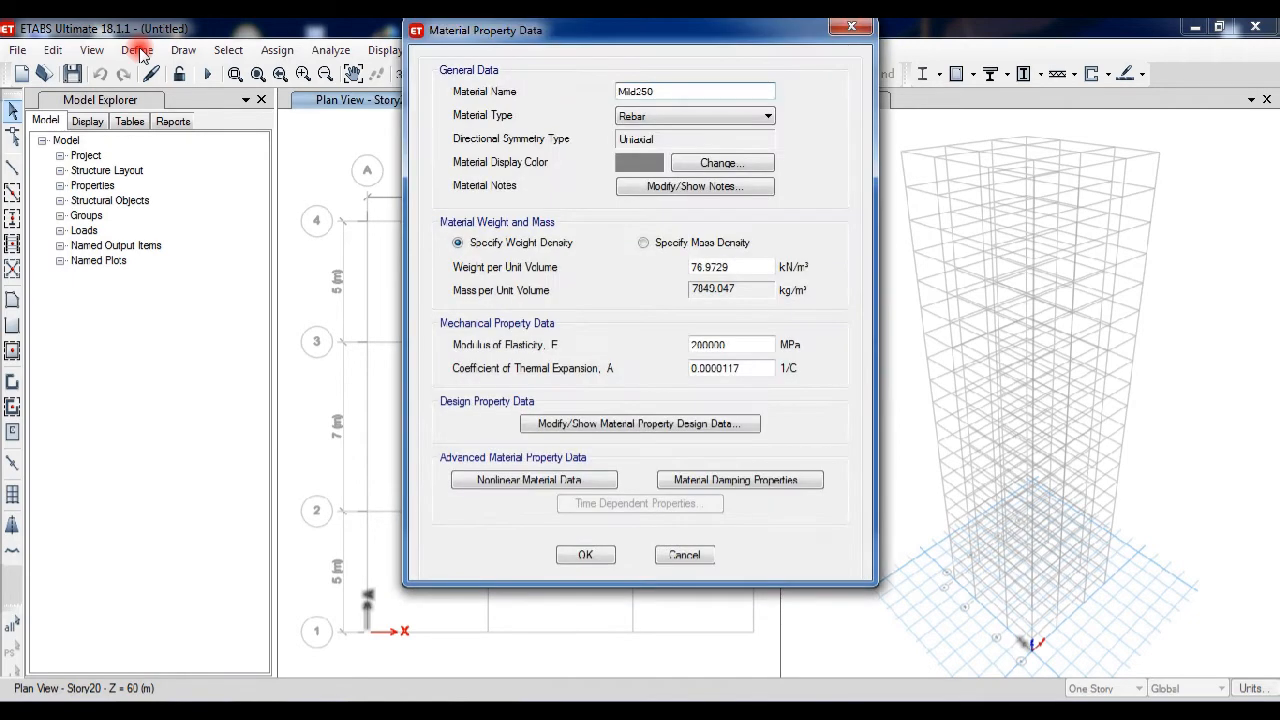
key("Return")
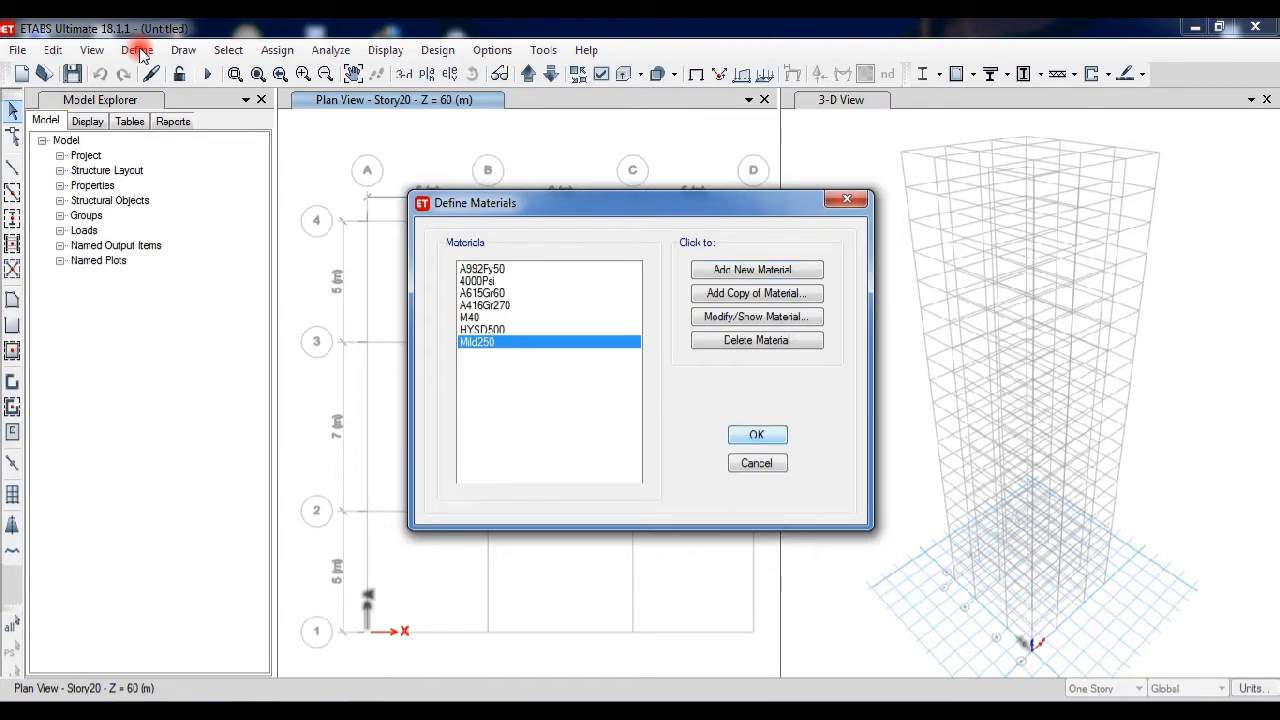
key("Return")
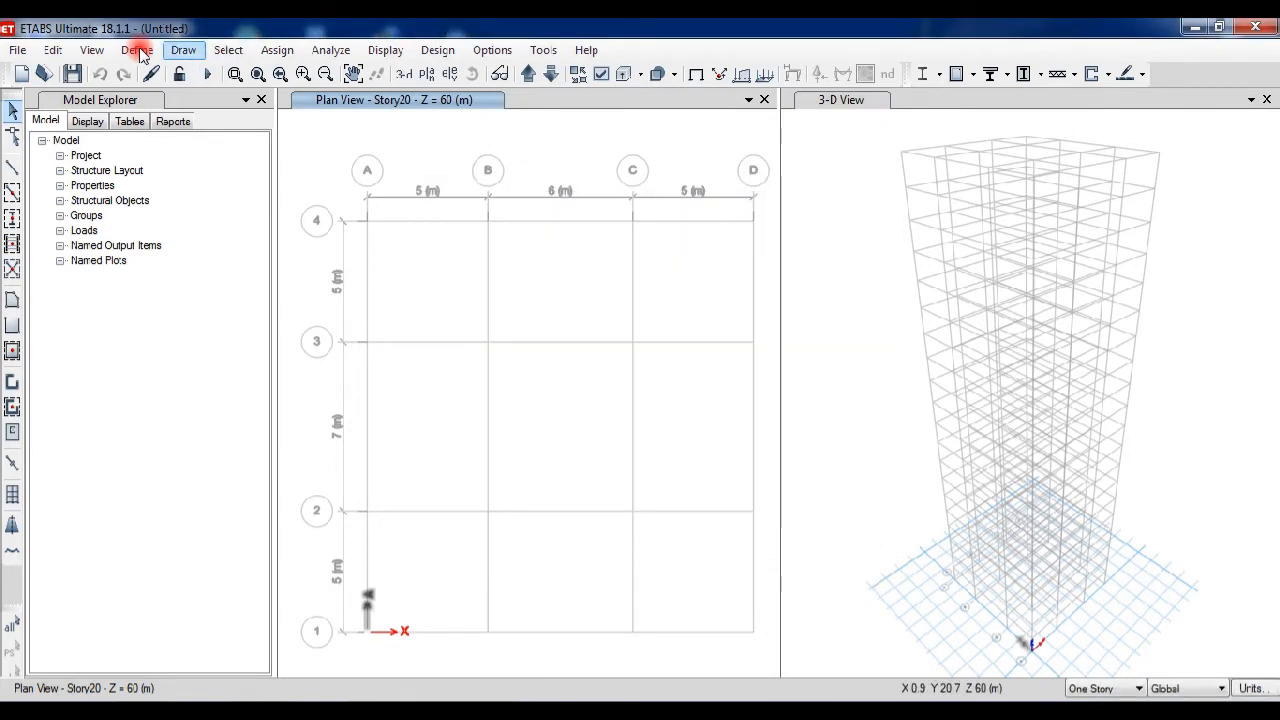
Start a new frame section property with the Concrete Rectangular shape.
left_click(277, 50)
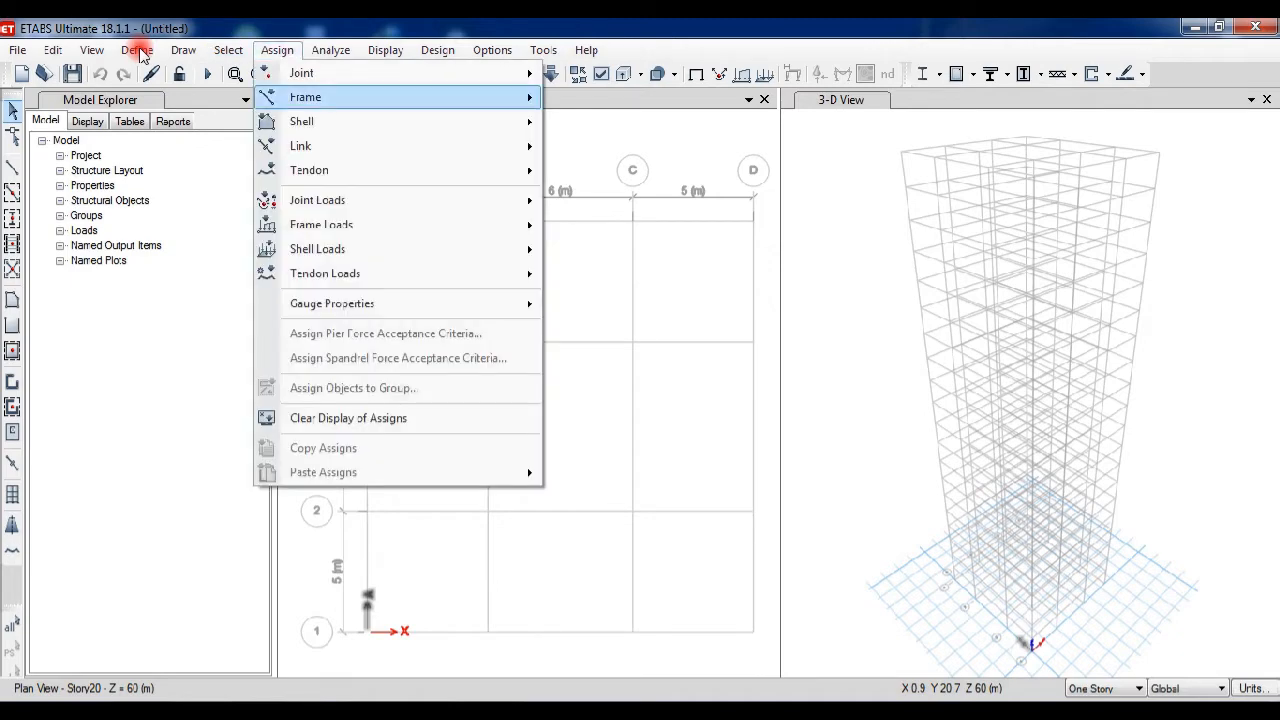
left_click(183, 50)
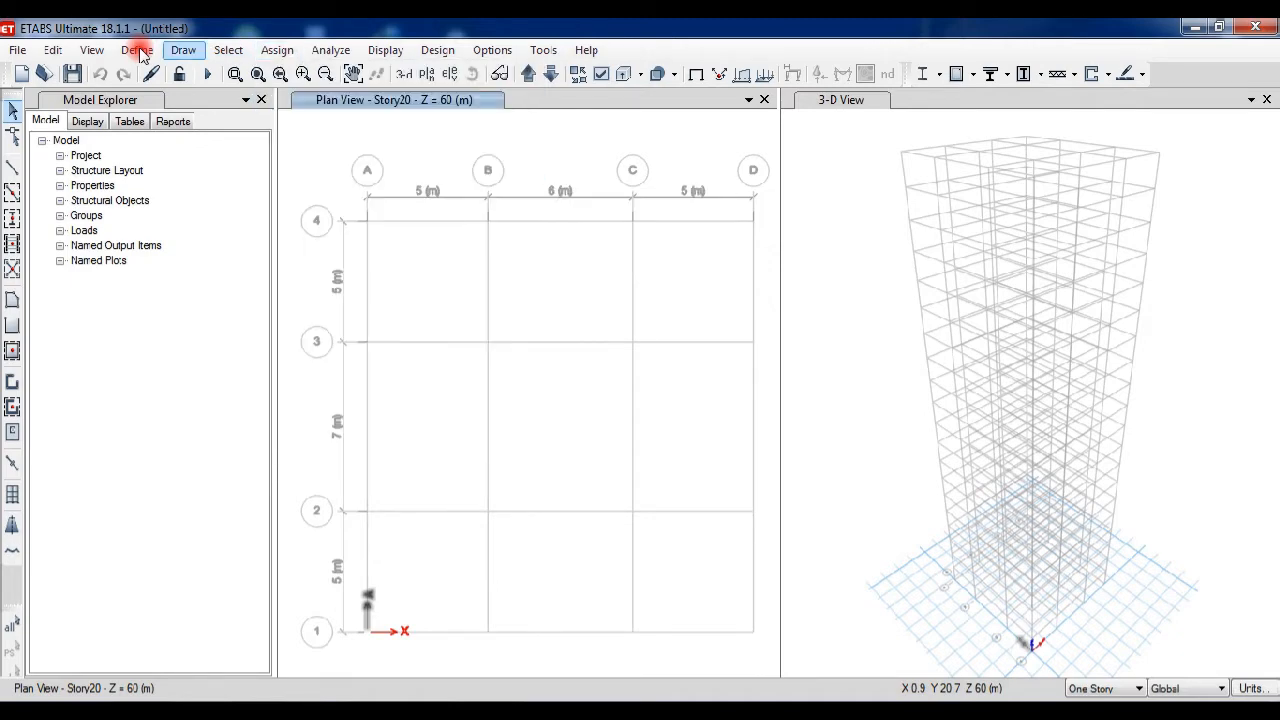
left_click(137, 50)
left_click(137, 50)
left_click(137, 50)
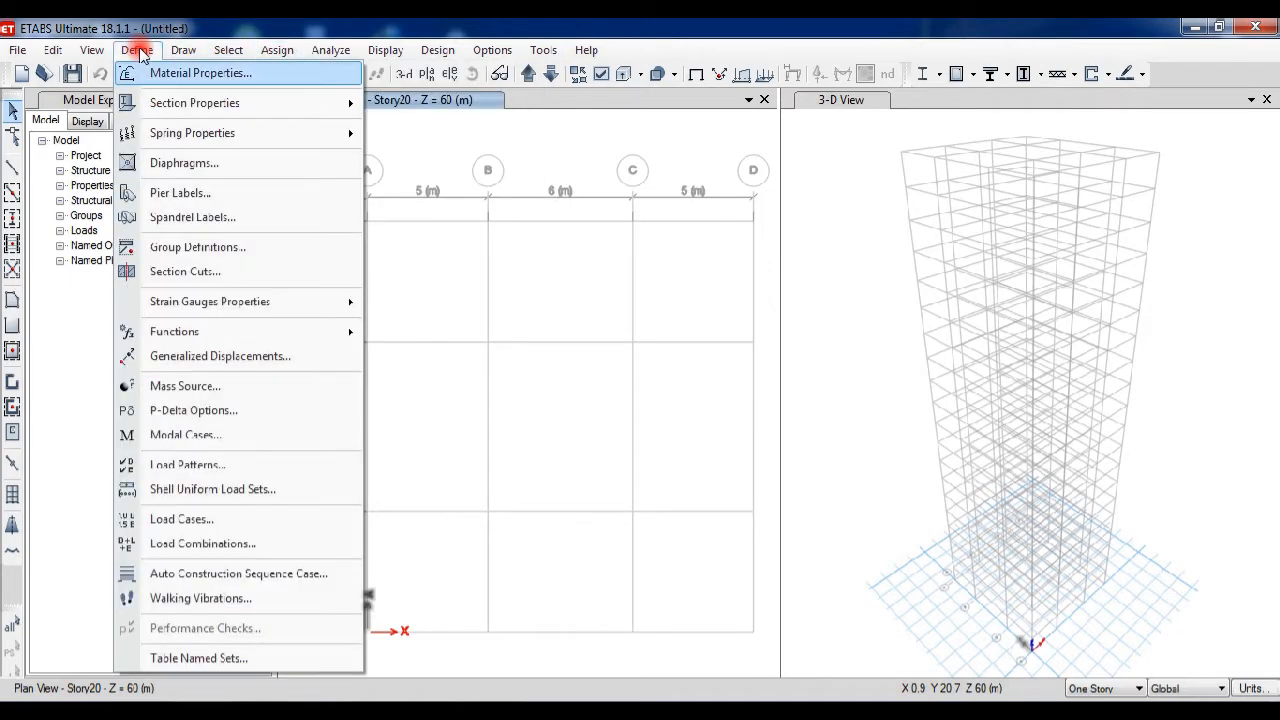
mouse_move(194, 103)
left_click(420, 103)
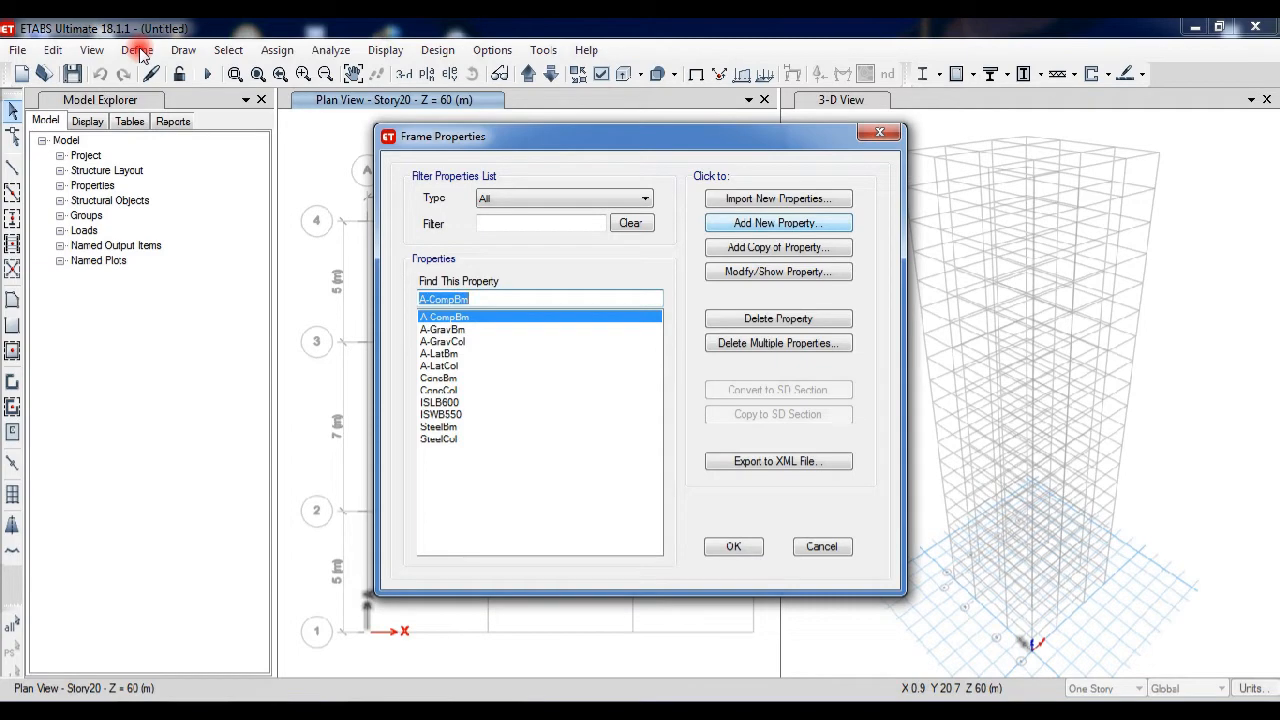
key("Return")
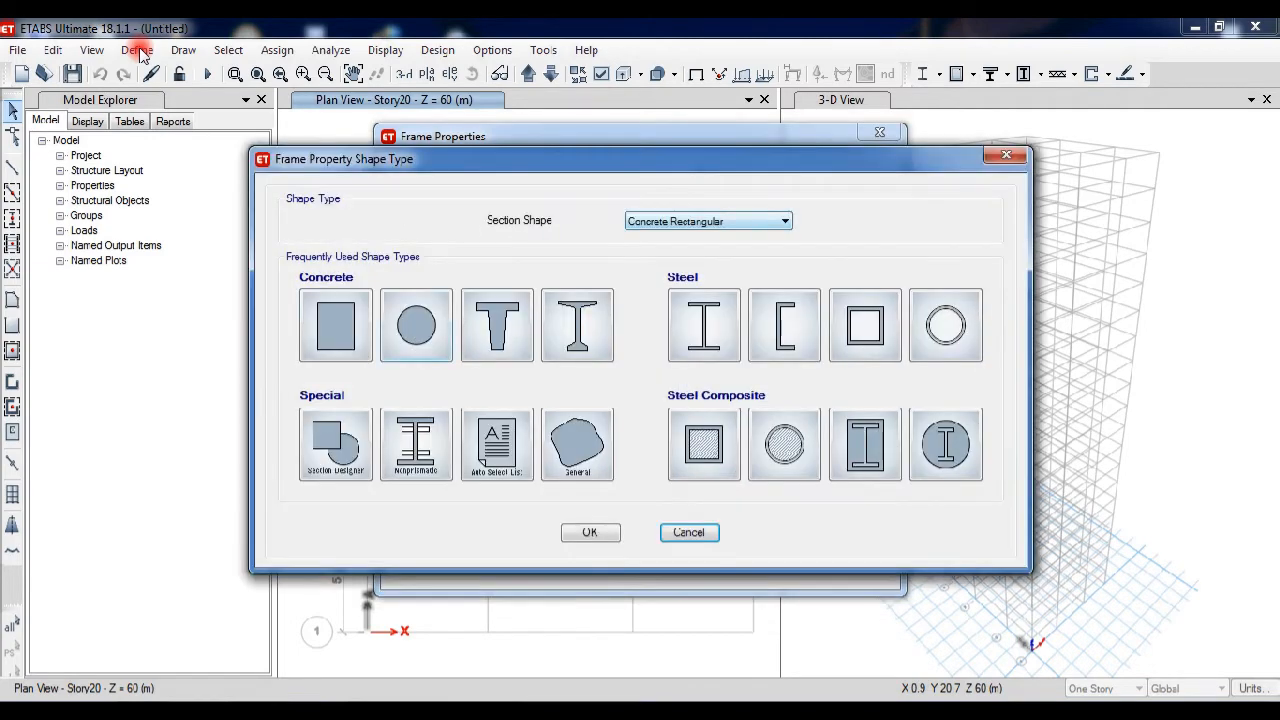
key("Escape")
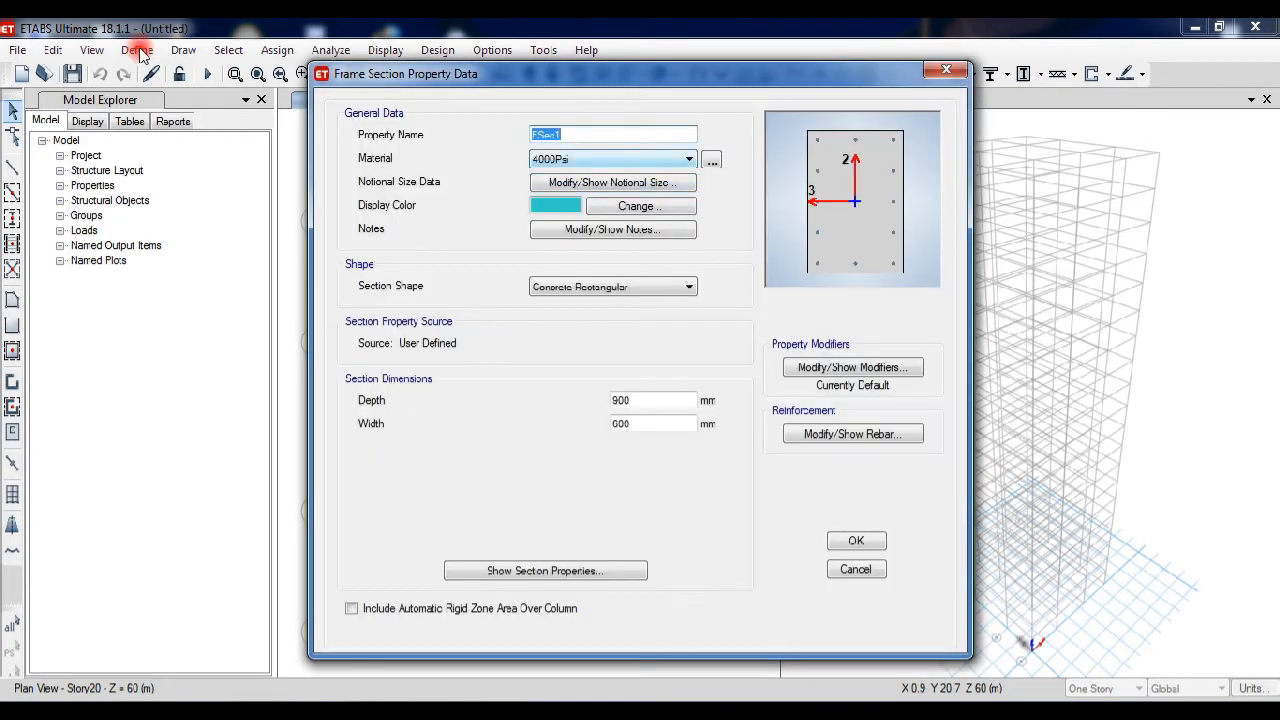
Name the section BEAM 500 X 300 and assign it the M40 material.
type("BEAM")
type("500 X 300")
left_click(640, 159)
left_click(600, 225)
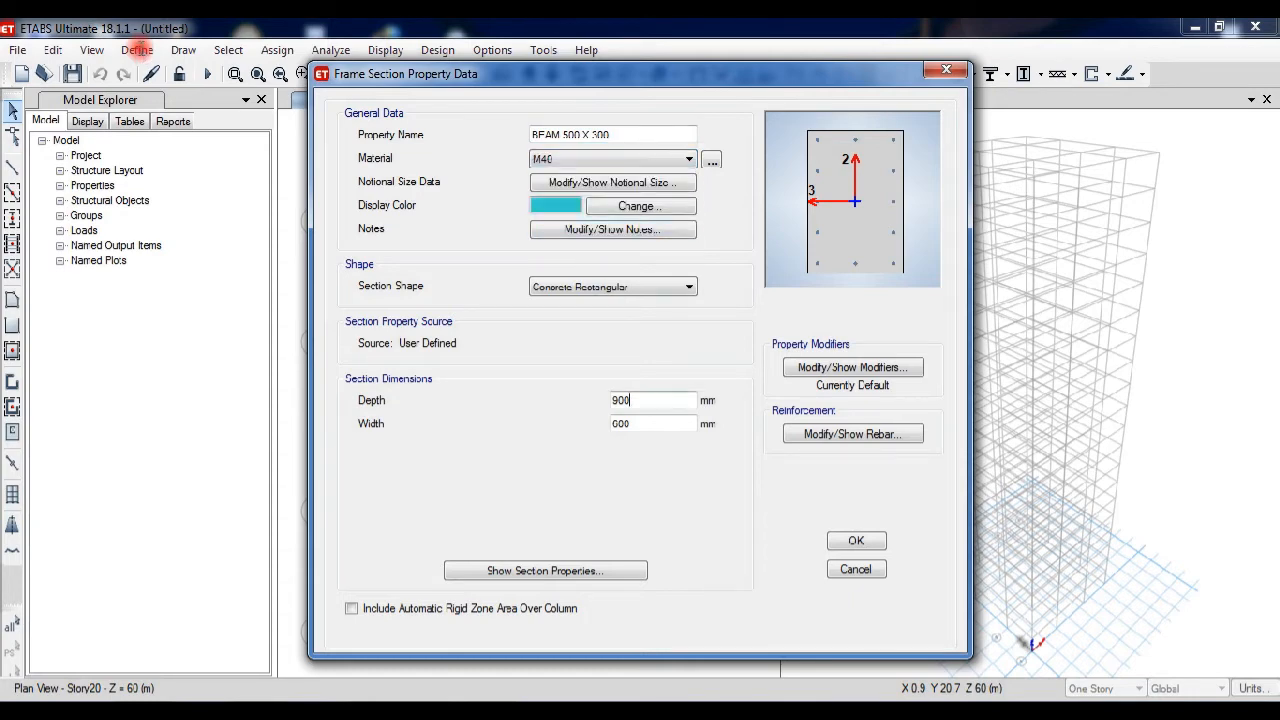
Set the beam section's depth to 500 mm and its width to 300 mm.
left_click_drag(636, 400, 604, 400)
type("500")
key("Tab")
type("300")
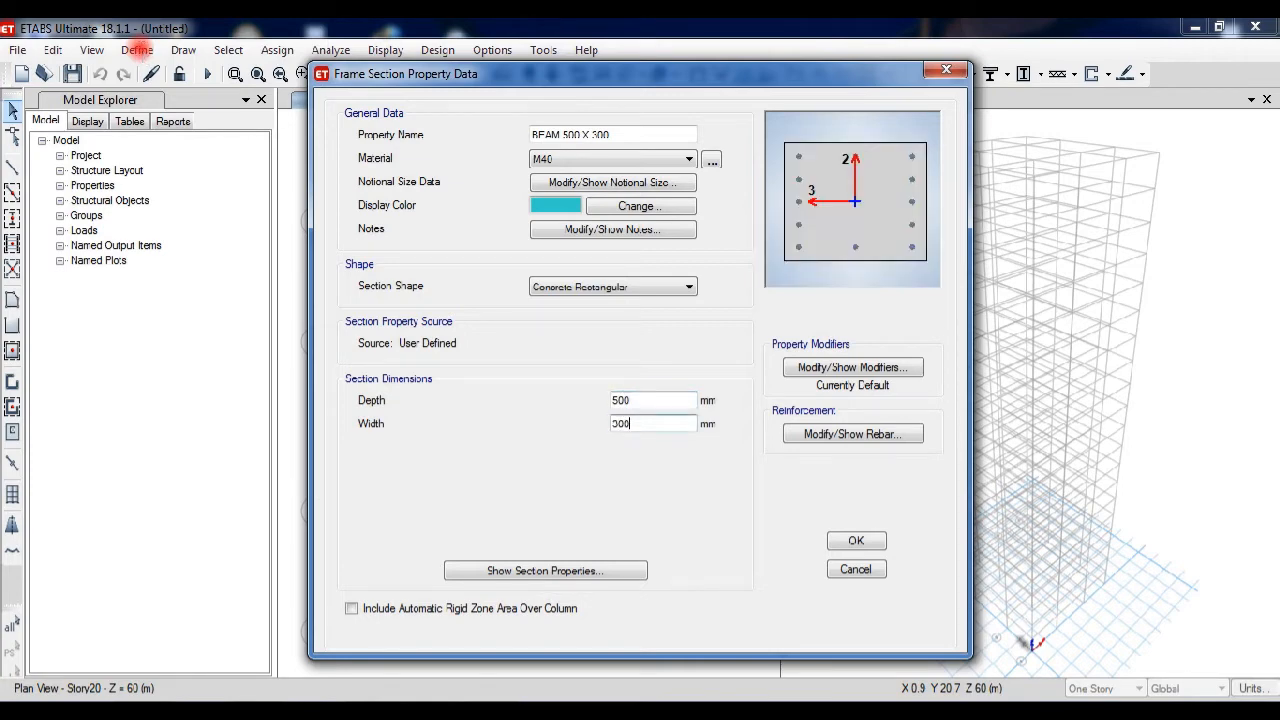
Open the beam section's reinforcement data and set its design type to M3 Design Only (Beam).
key("Tab")
key("Tab")
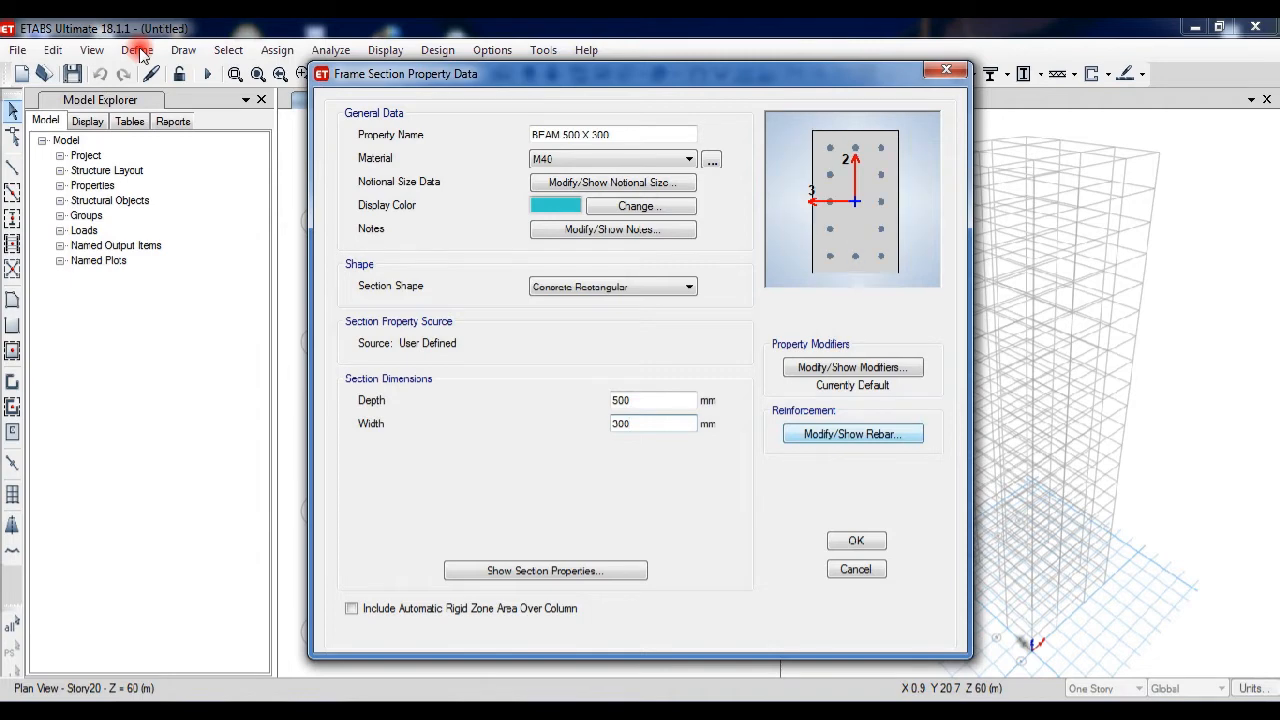
key("Return")
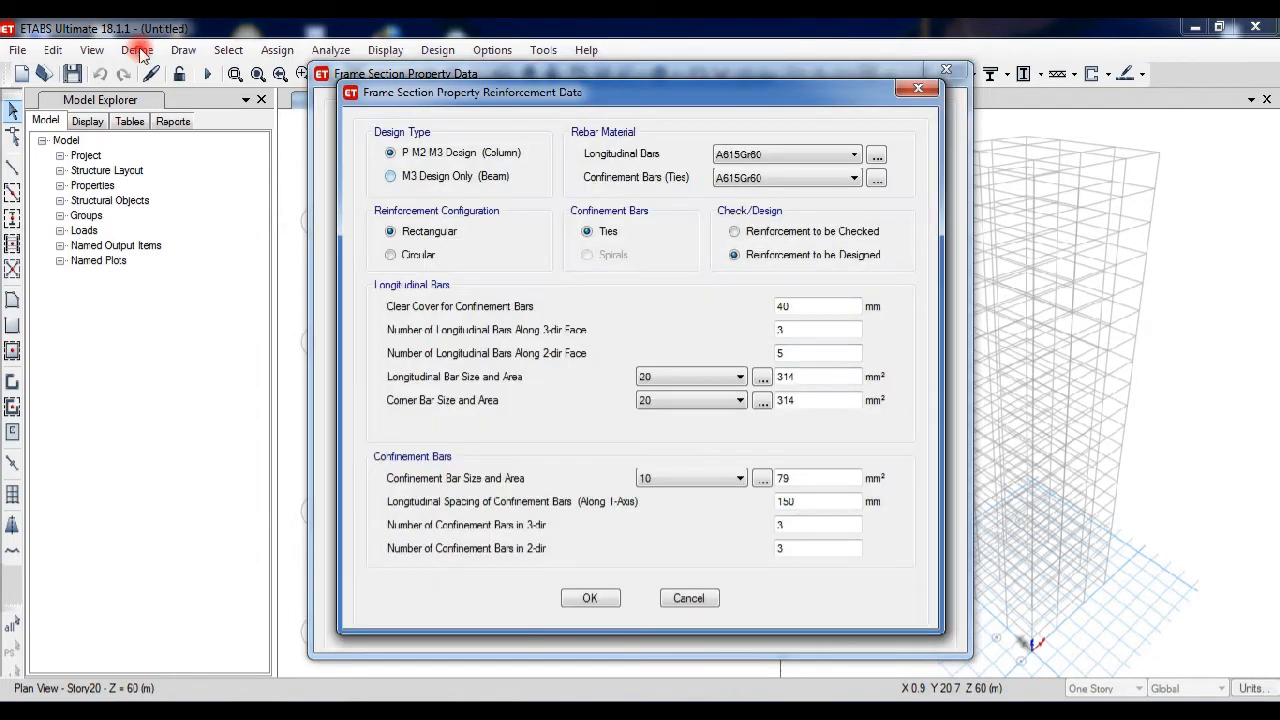
key("Down")
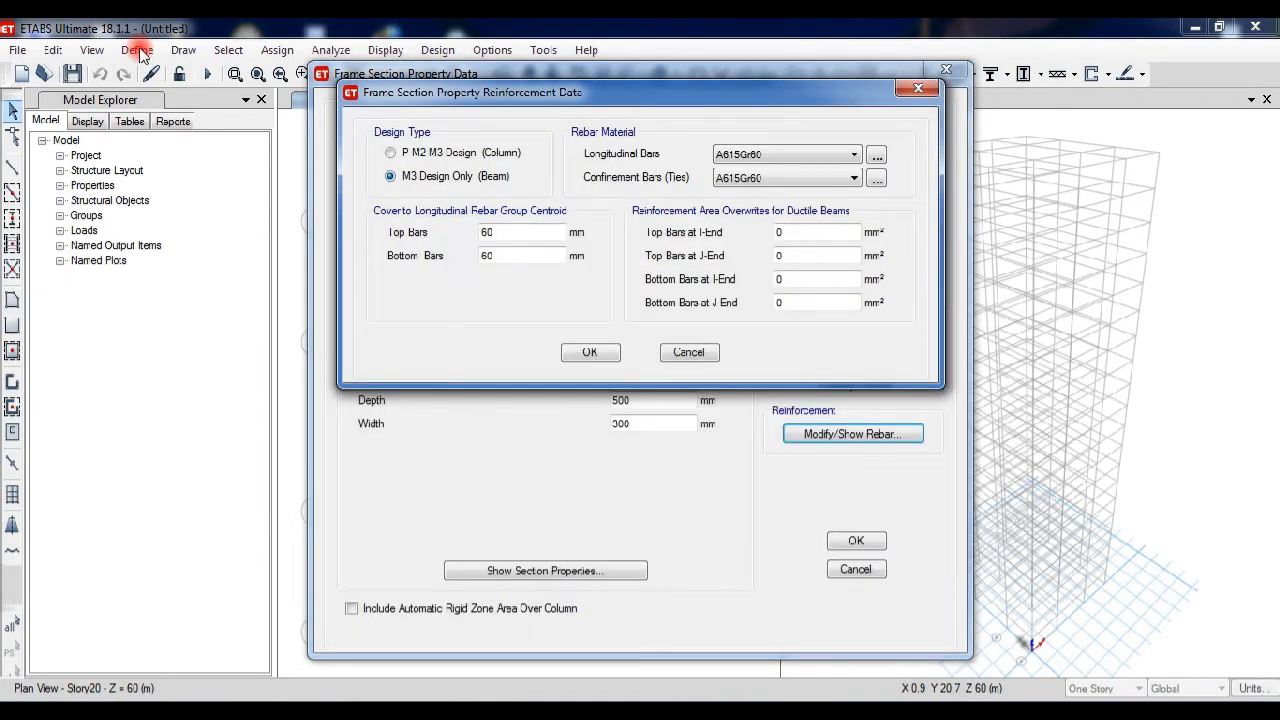
Set the top and bottom bar covers to 25 mm and the longitudinal bar material to HYSD500.
key("Tab")
type("25")
key("Tab")
type("25")
left_click(800, 154)
left_click(770, 183)
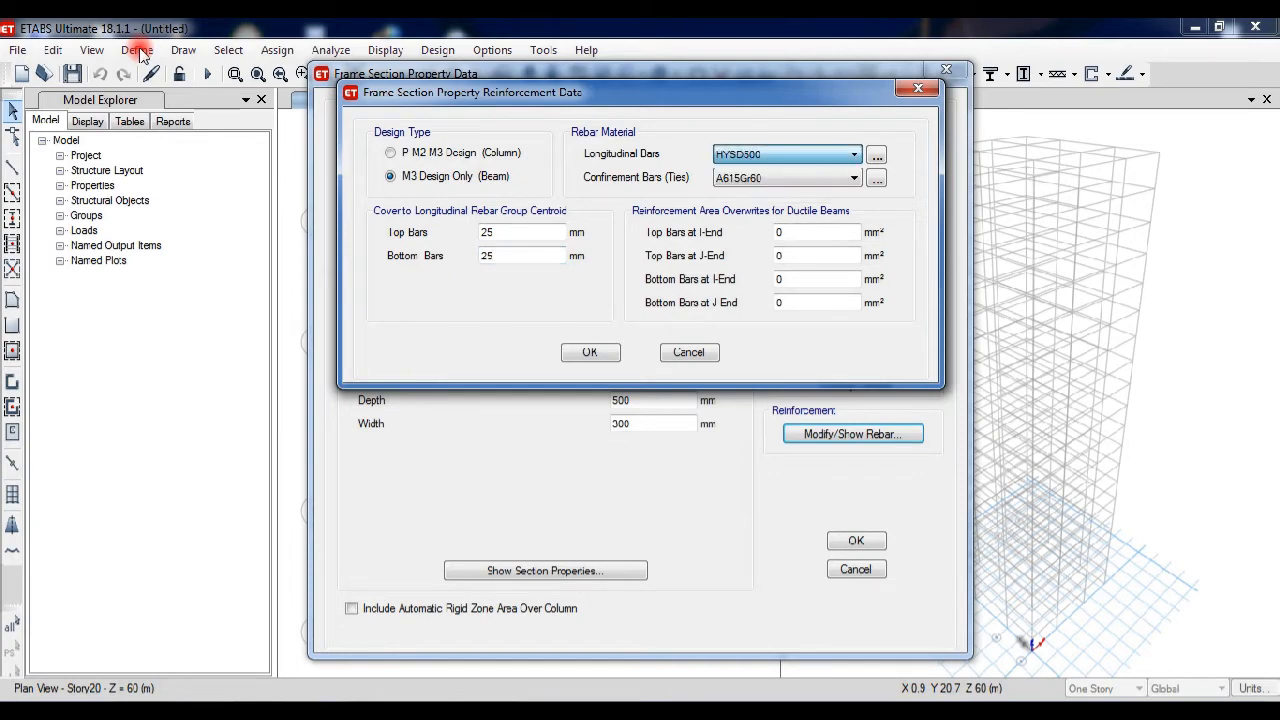
Set the beam section's confinement bar material to Mild250 and save the section.
left_click(800, 177)
left_click(770, 221)
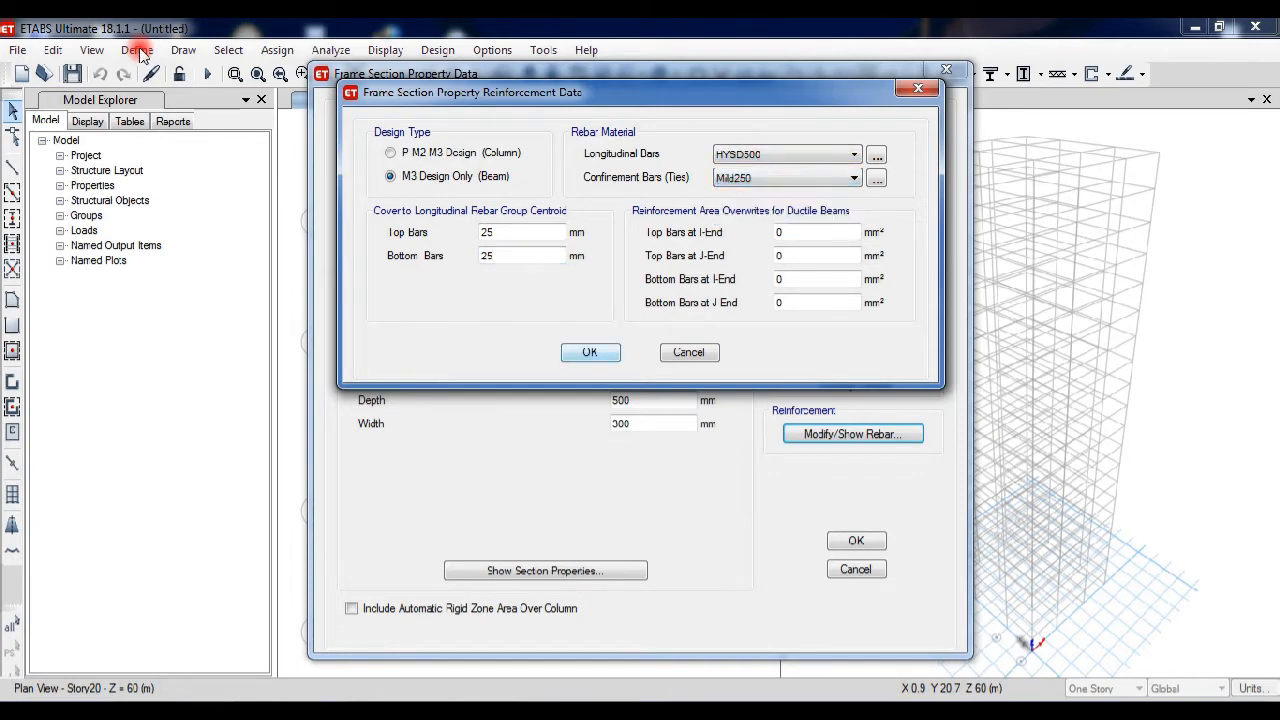
left_click(590, 352)
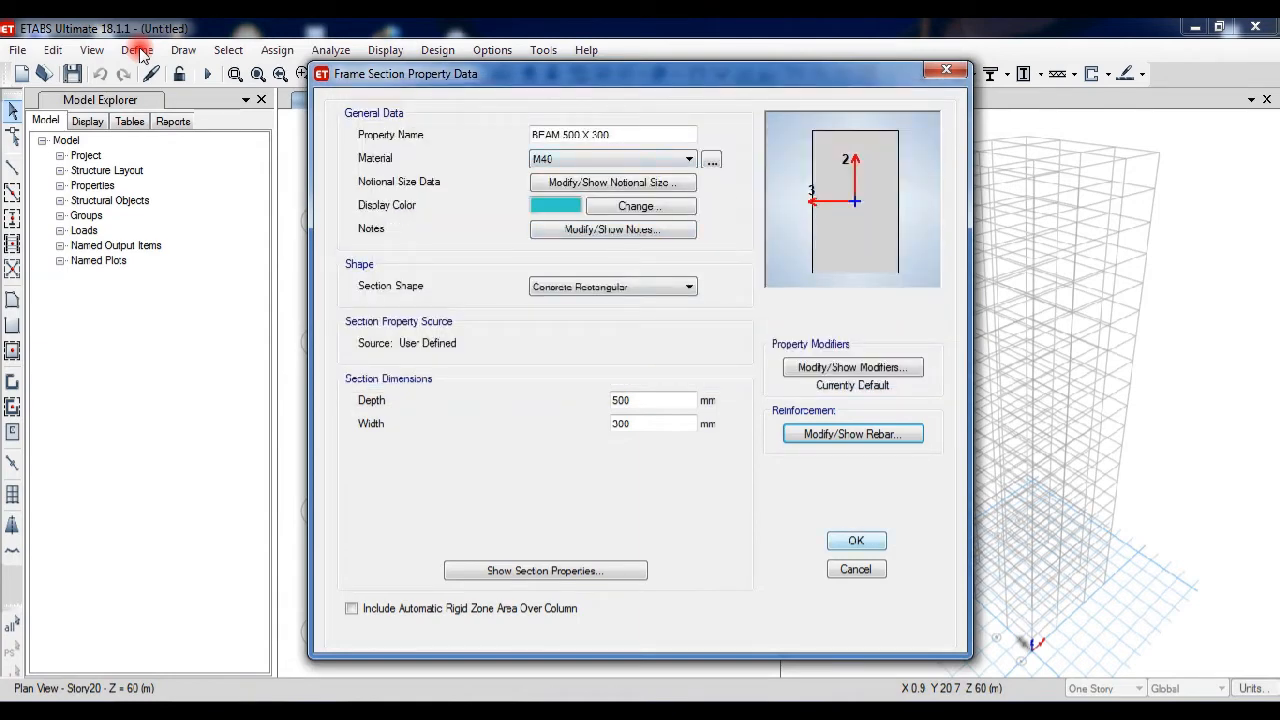
left_click(856, 540)
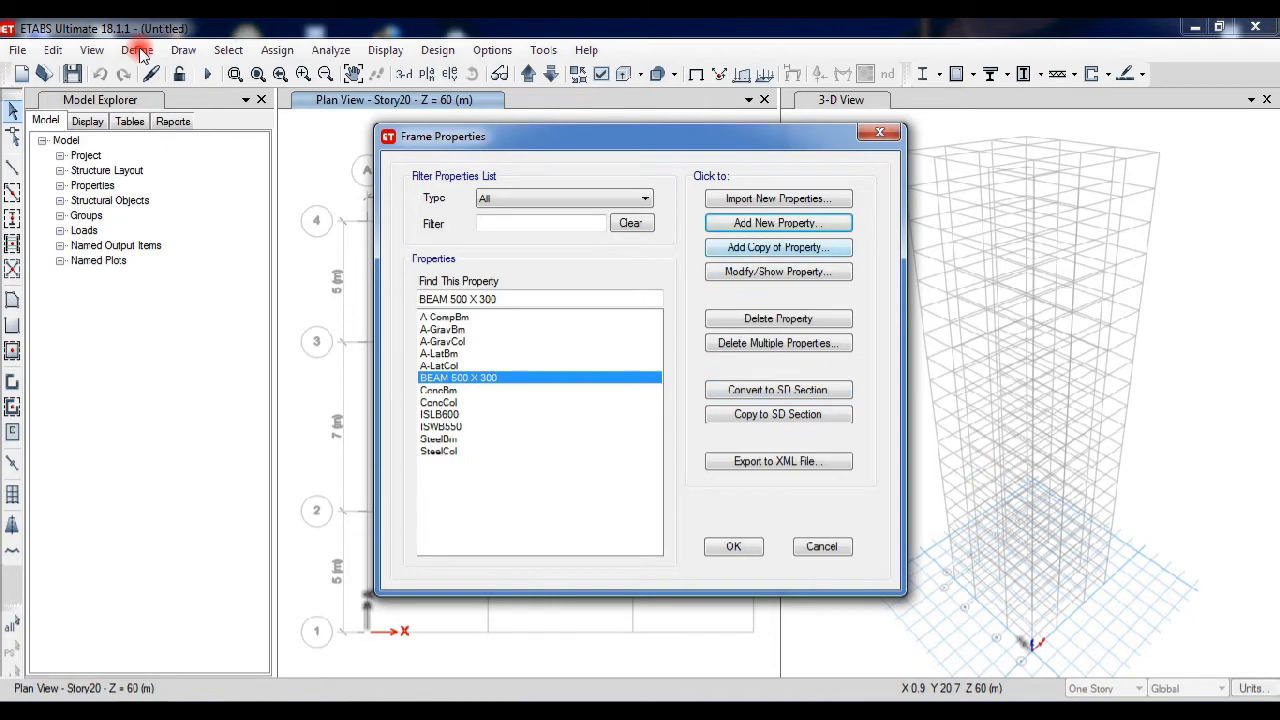
Add a copy of the BEAM 500 X 300 section and name it BEAM 550 X 350.
left_click(778, 247)
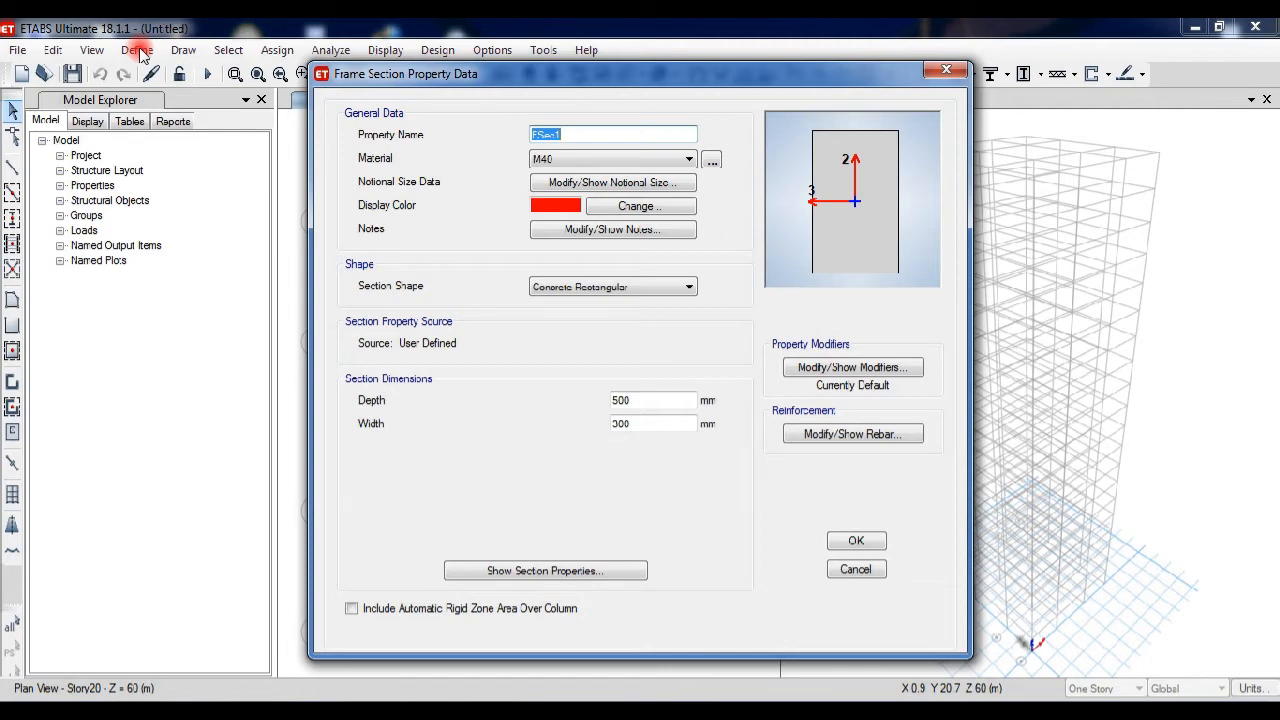
type("R")
type("EA")
type("M")
type(" 55")
type("0 X 350")
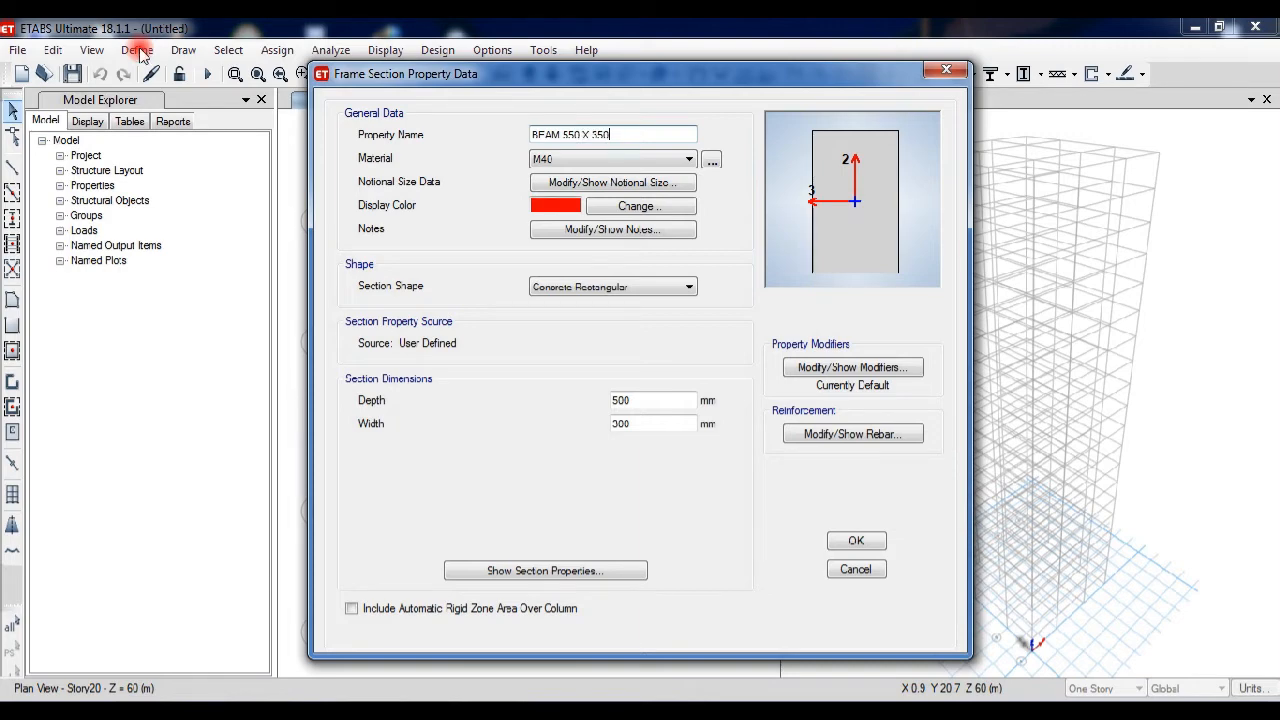
Set the copied section's depth to 550 mm and width to 350 mm, check its reinforcement data, and save it.
double_click(622, 401)
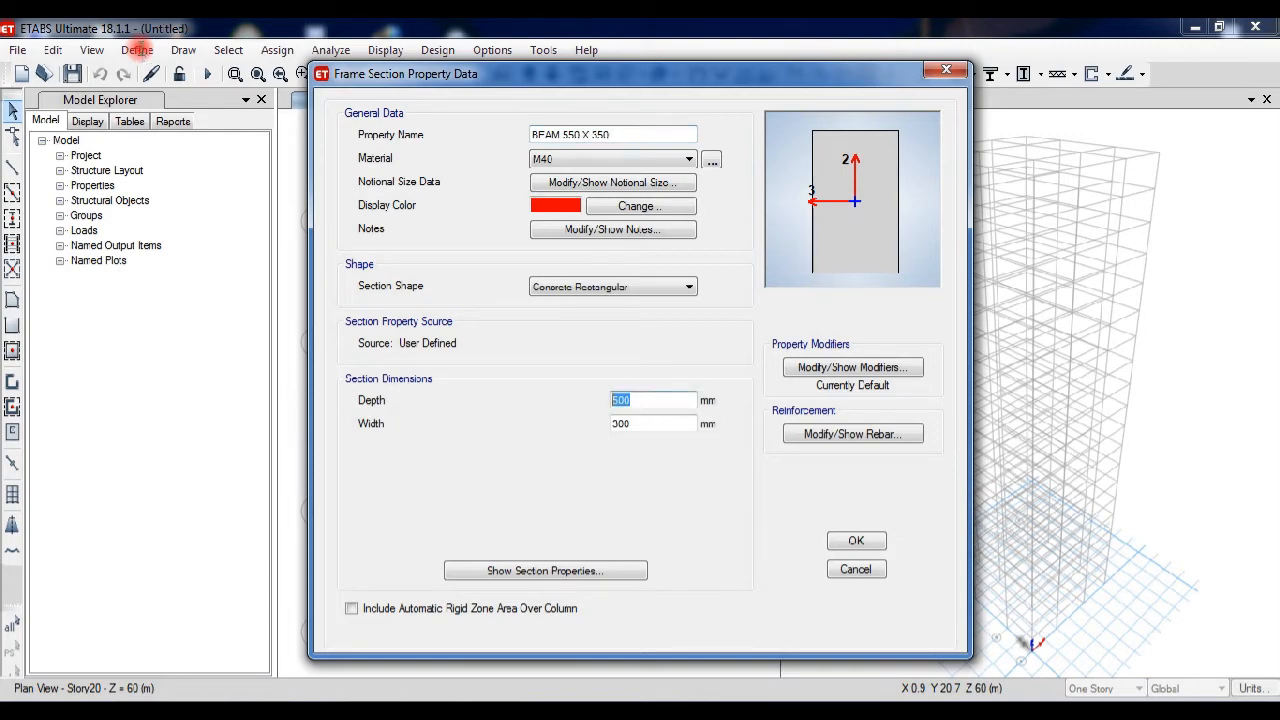
type("550")
key("Tab")
type("350")
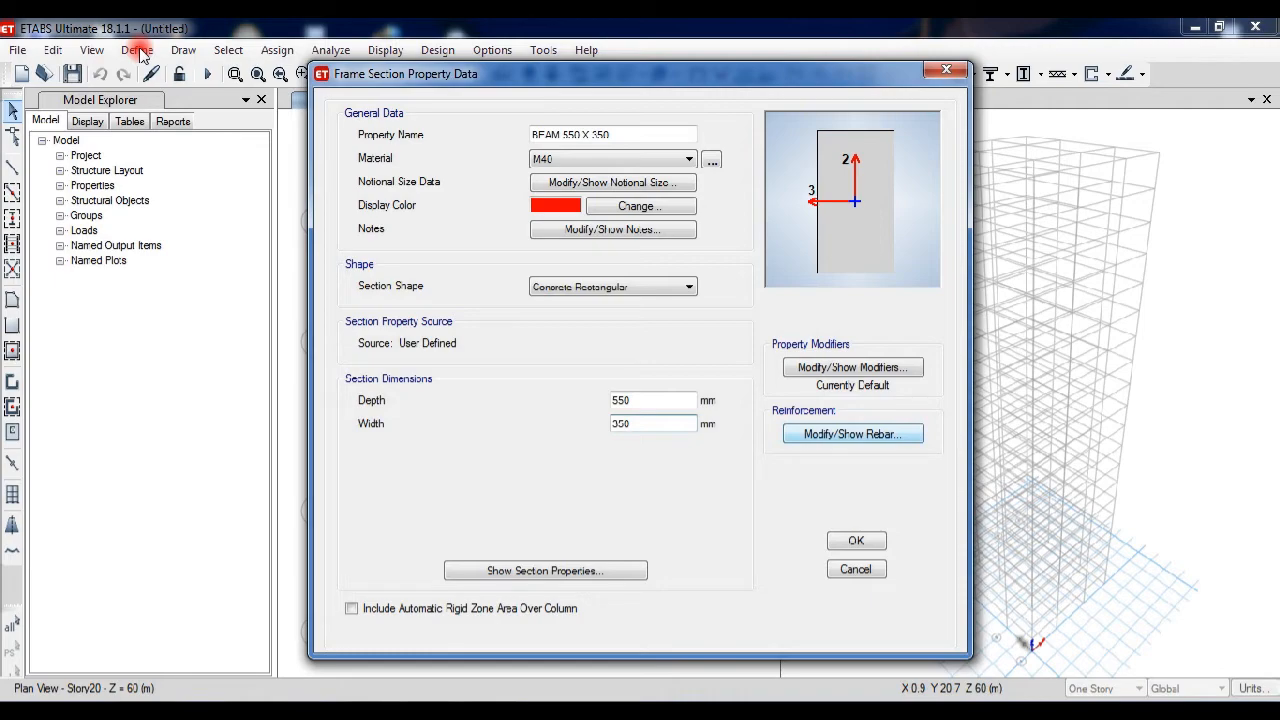
left_click(853, 434)
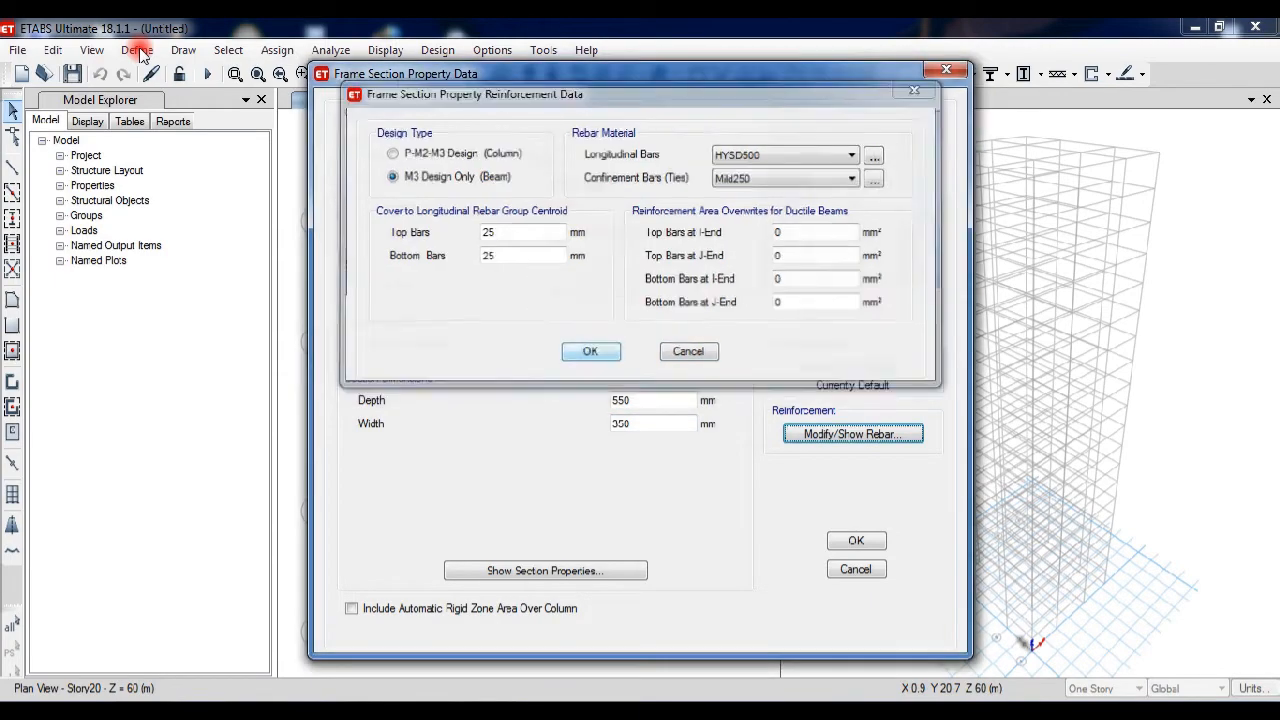
key("Return")
key("Tab")
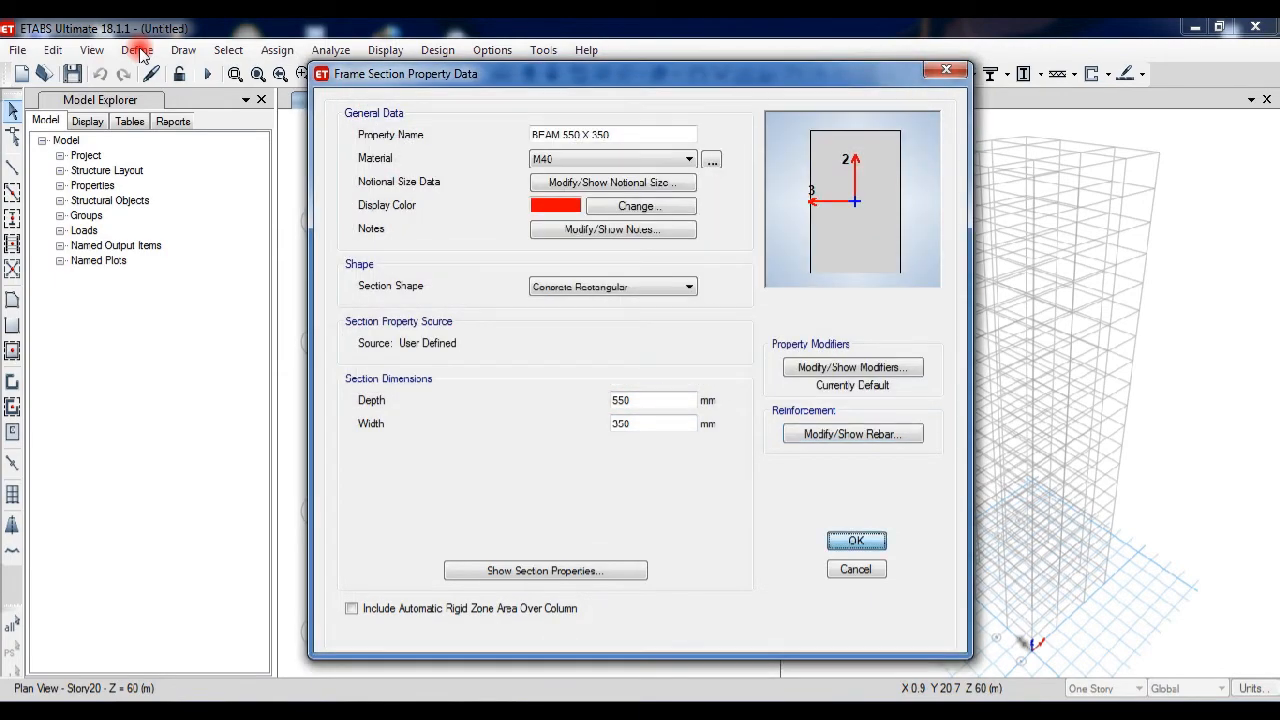
key("Return")
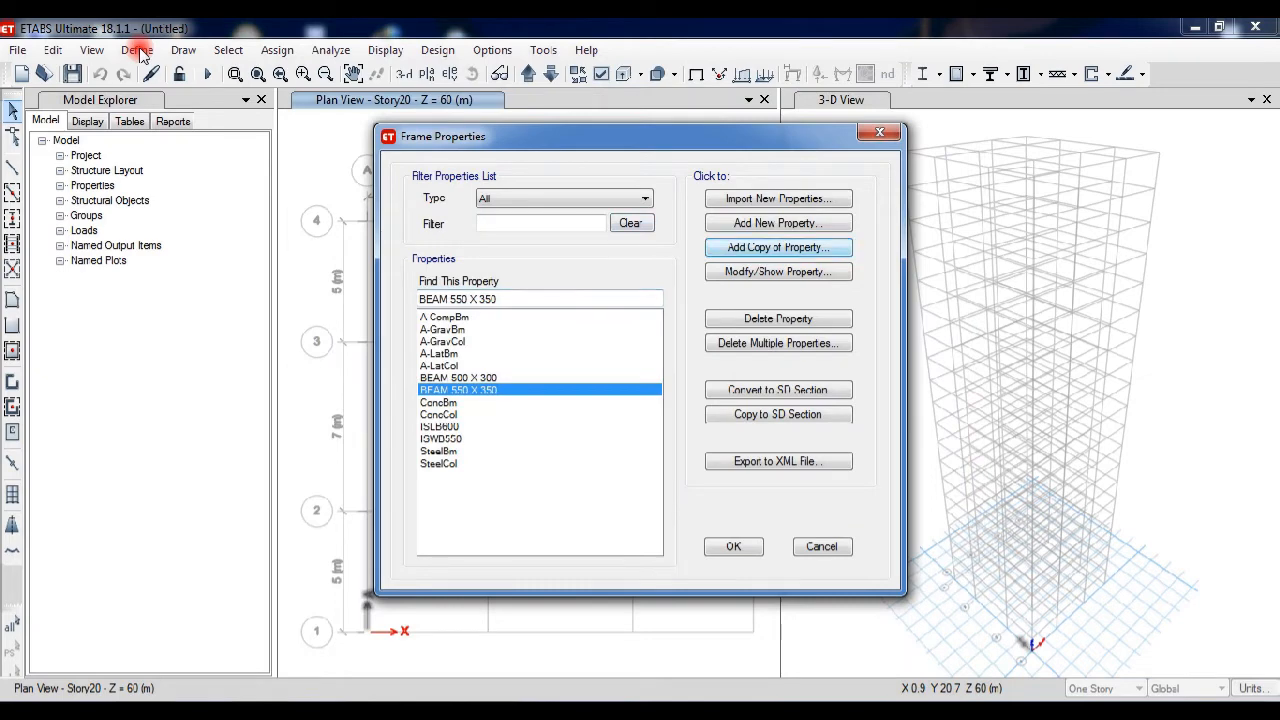
Add a copy of the BEAM 550 X 350 section and name it BEAM 400 X 300.
key("Return")
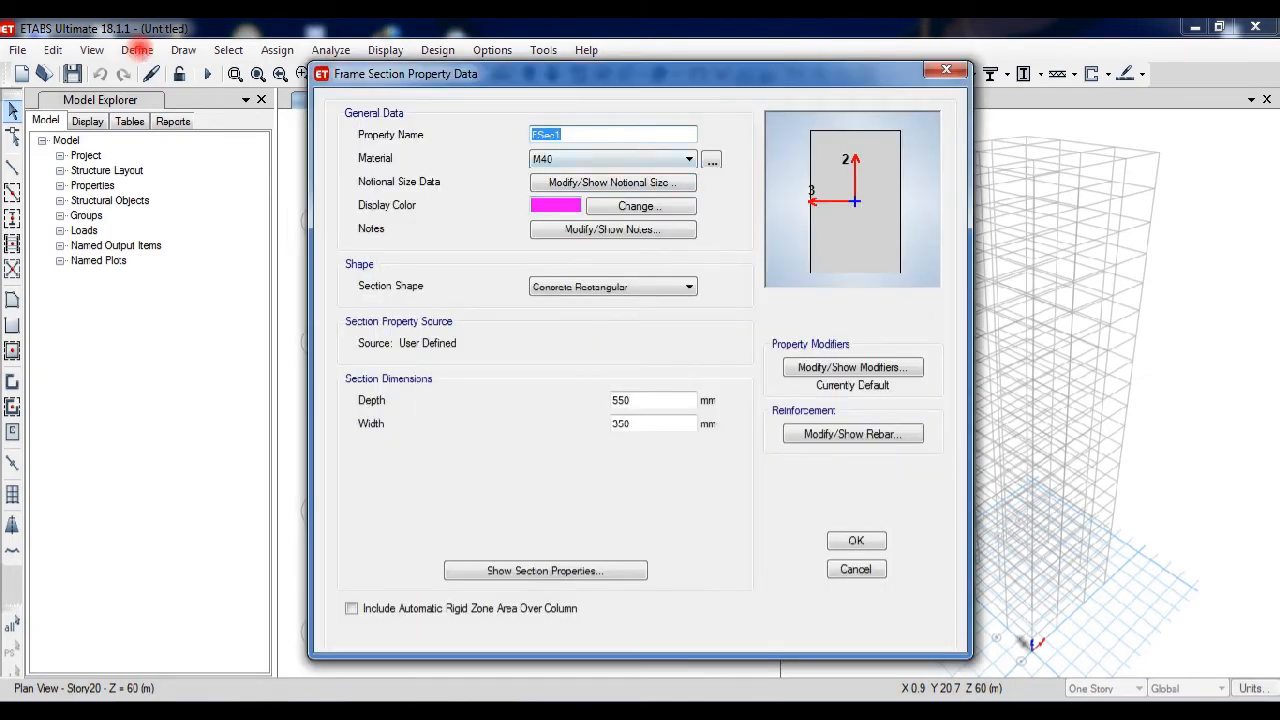
type("BEAM ")
type("55")
key("BackSpace")
key("BackSpace")
type("400 X 300")
key("Tab")
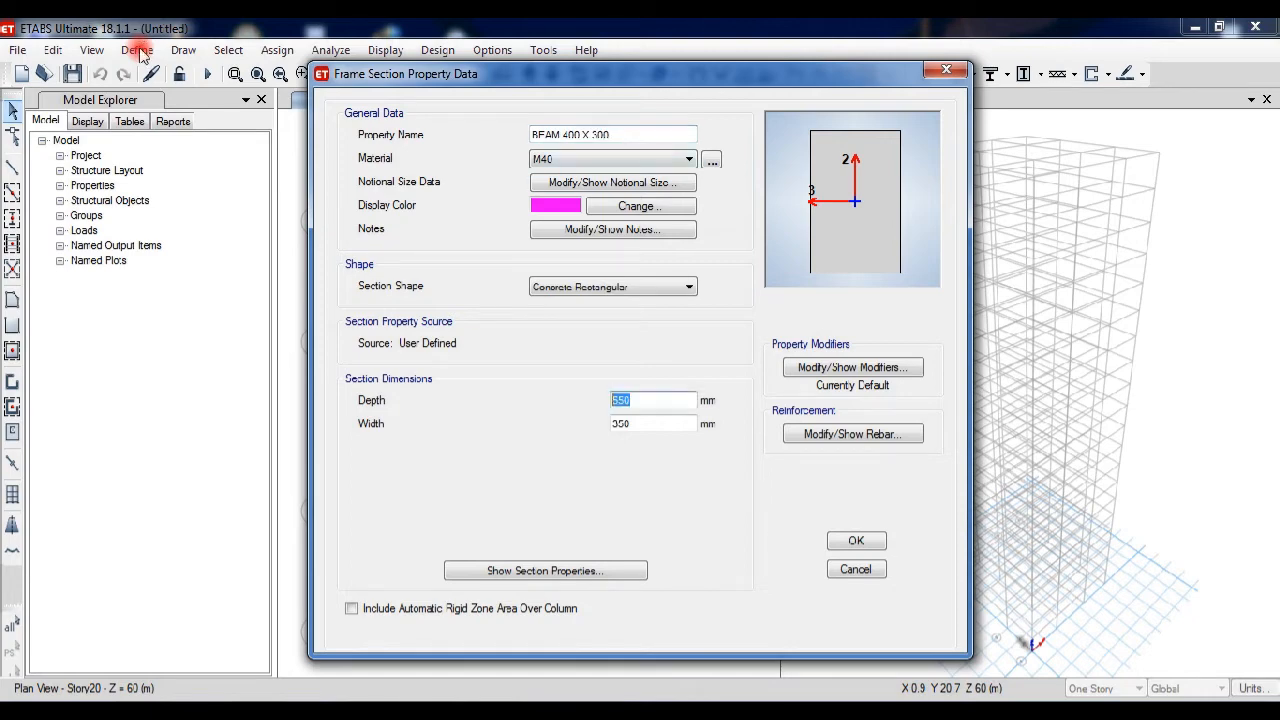
Set the new section's depth to 400 mm and width to 300 mm and save it.
type("400")
key("Tab")
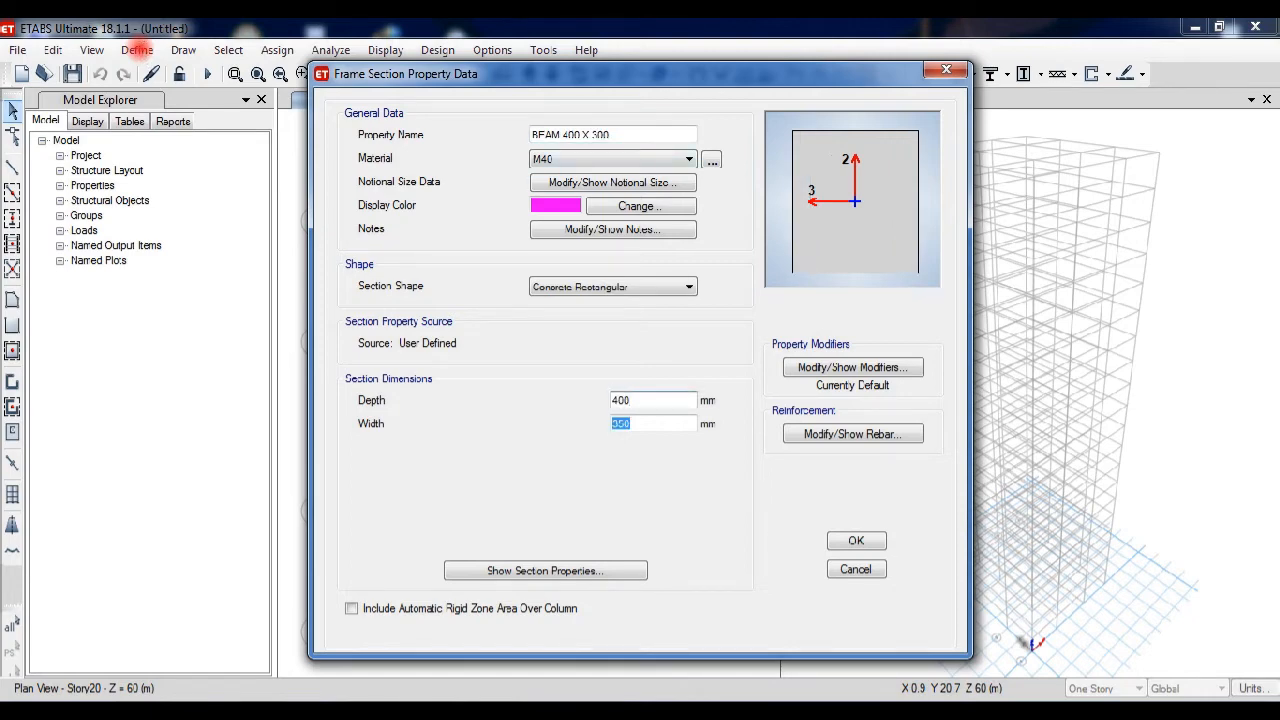
type("300")
key("Return")
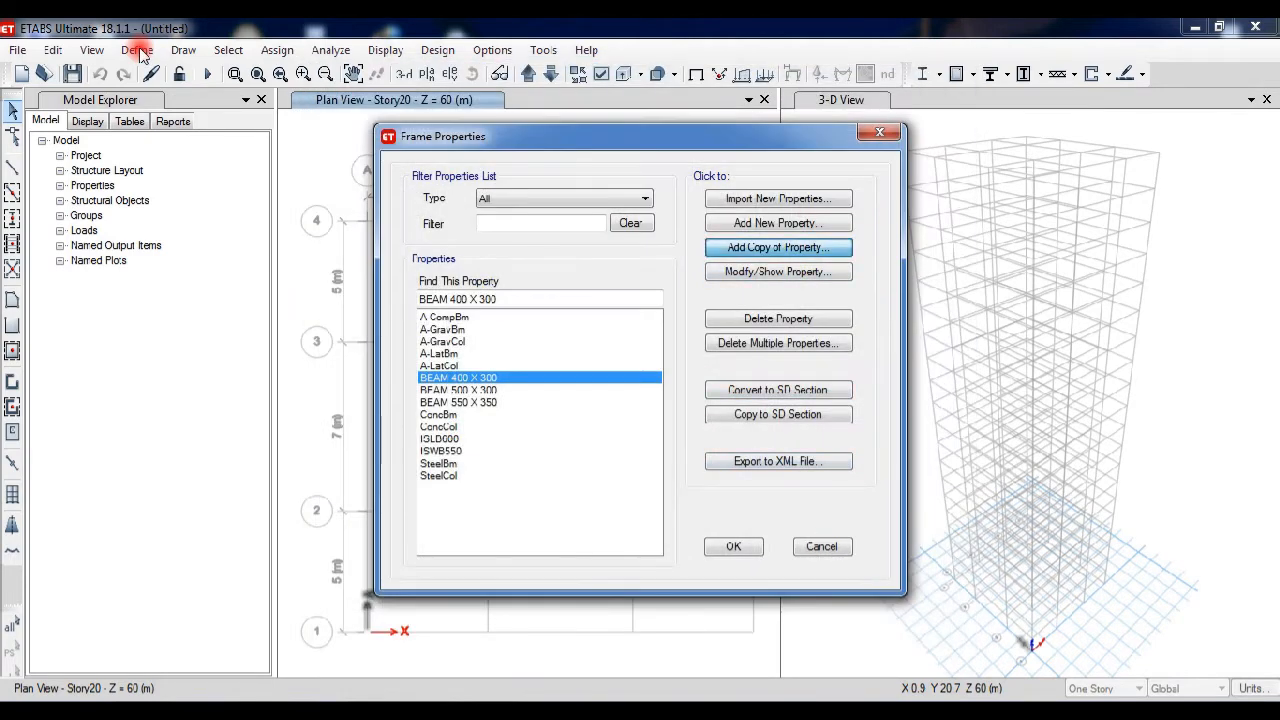
Add a copy of the BEAM 400 X 300 section and name it BEAM 450 X 350.
key("Return")
type("BF")
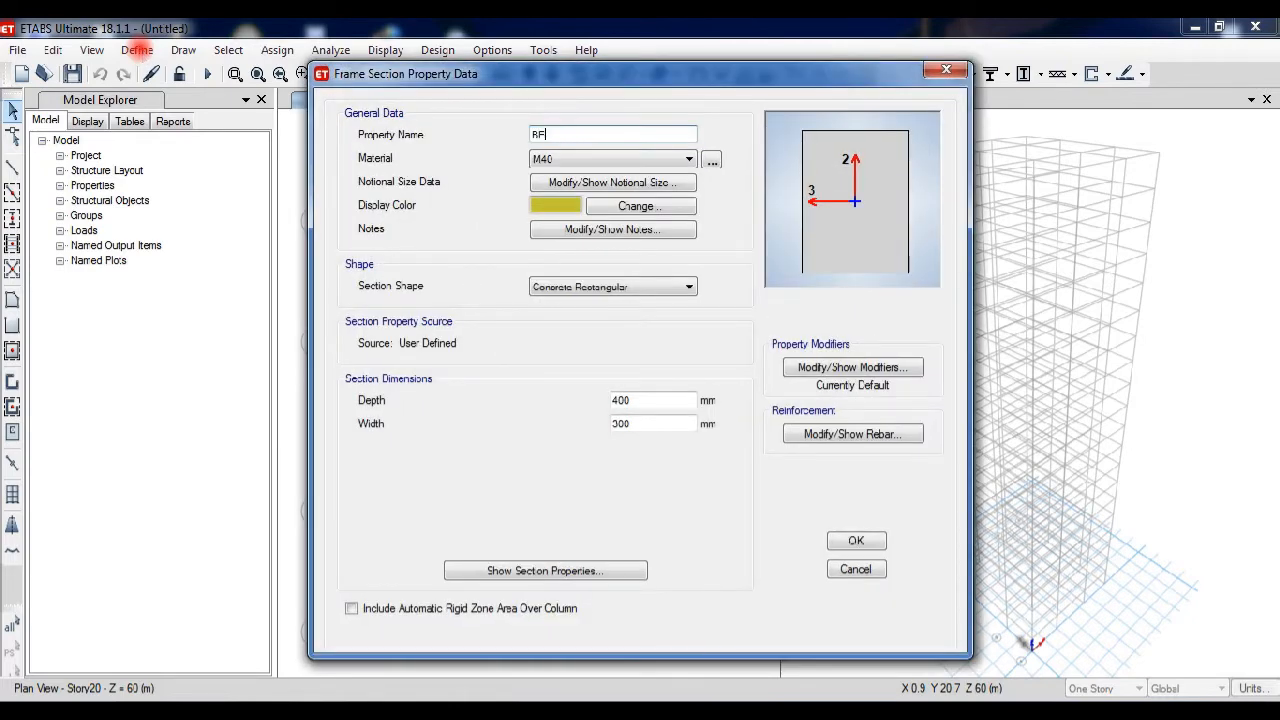
type("AM 450 X 350")
key("BackSpace")
key("BackSpace")
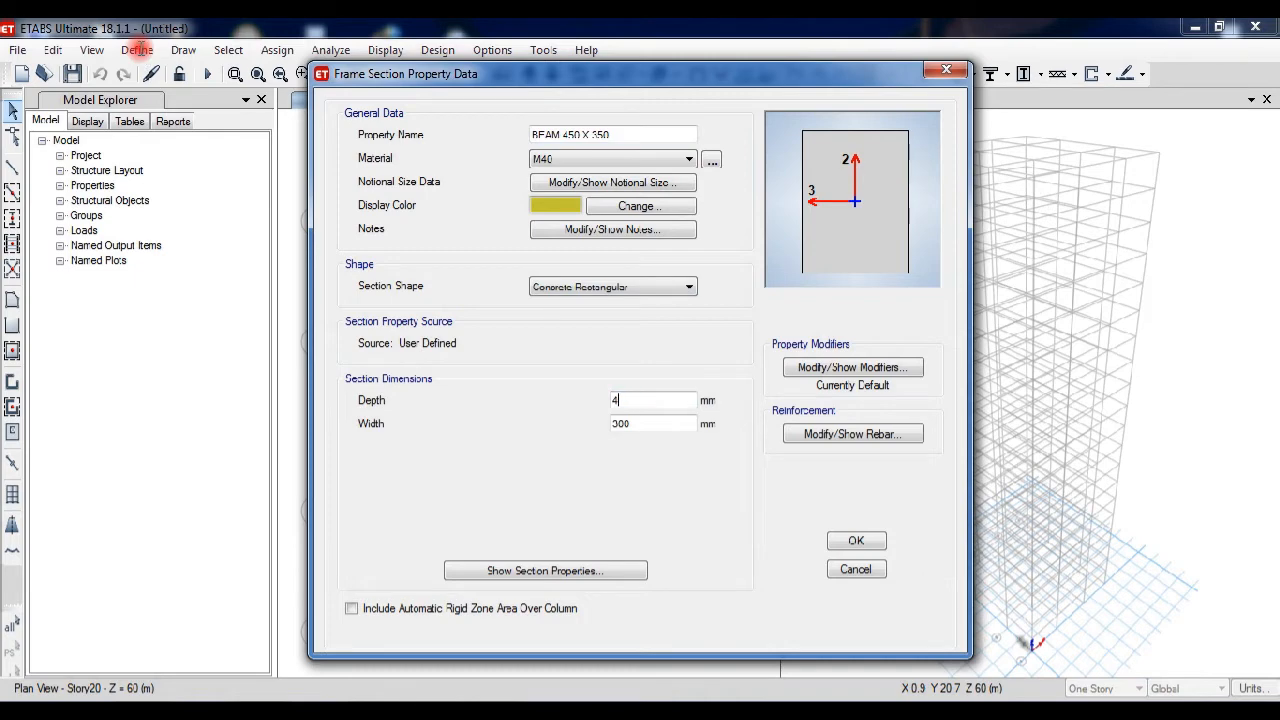
Set the new section's depth to 450 mm and width to 350 mm and save it.
type("50")
key("Tab")
type("350")
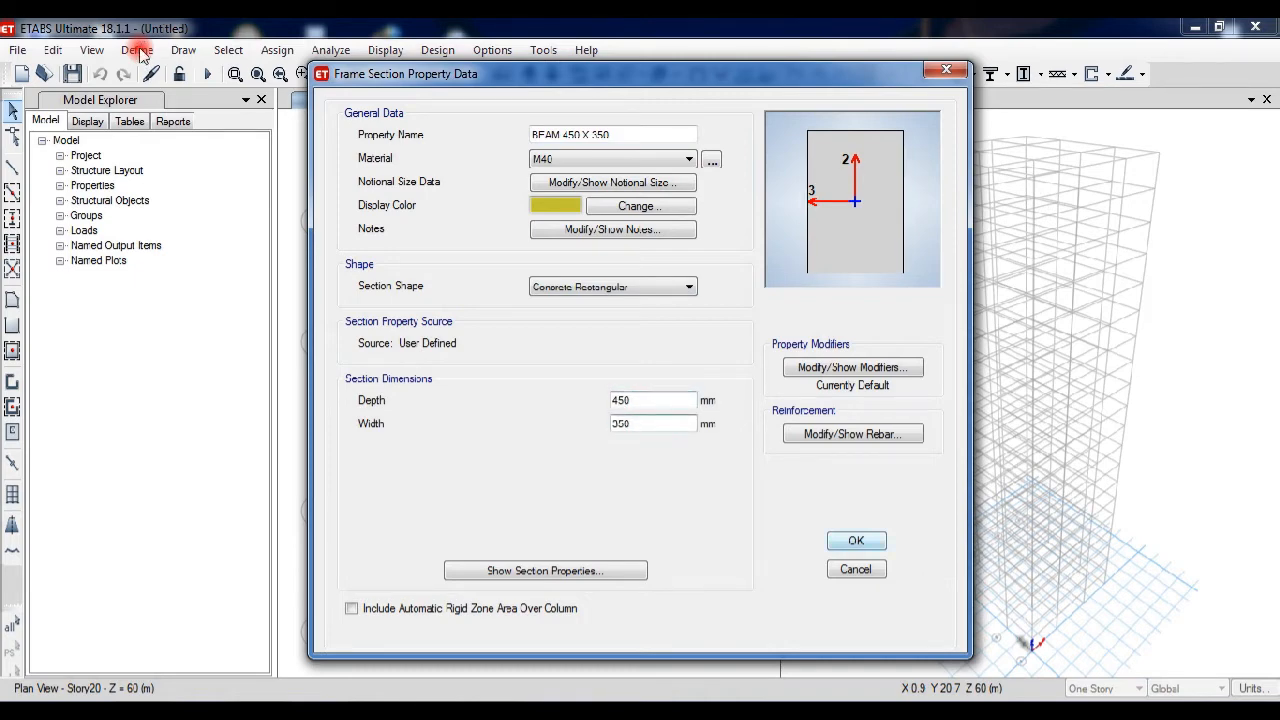
key("Return")
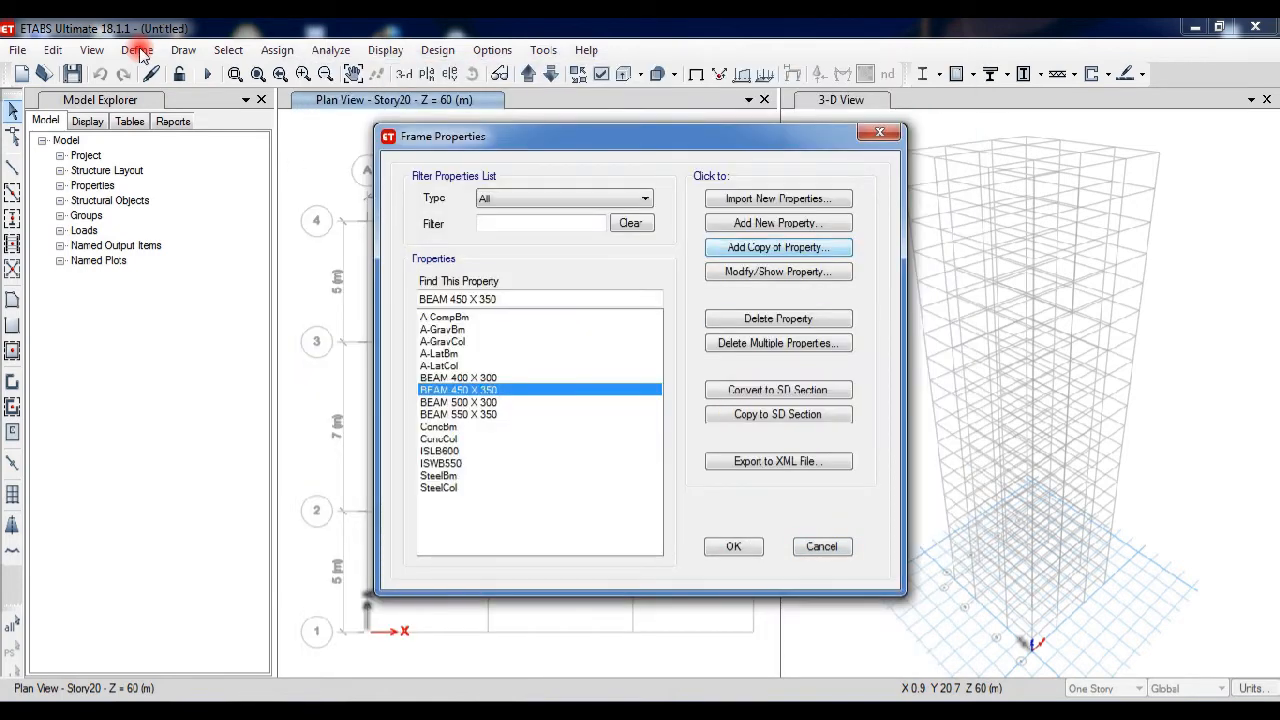
Copy the BEAM 450 X 350 section as BEAM 600 X 400 with a depth of 600 mm and a width of 400 mm.
key("space")
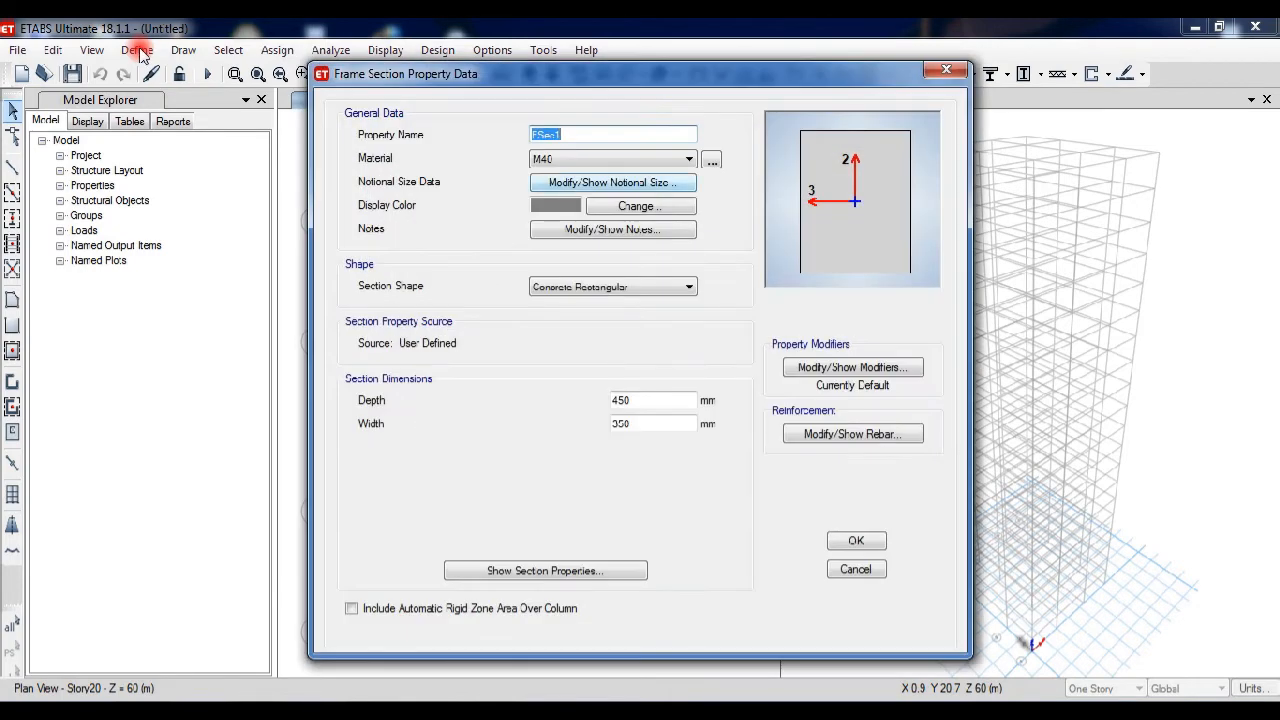
type("BEAM 600 X 400")
key("Tab")
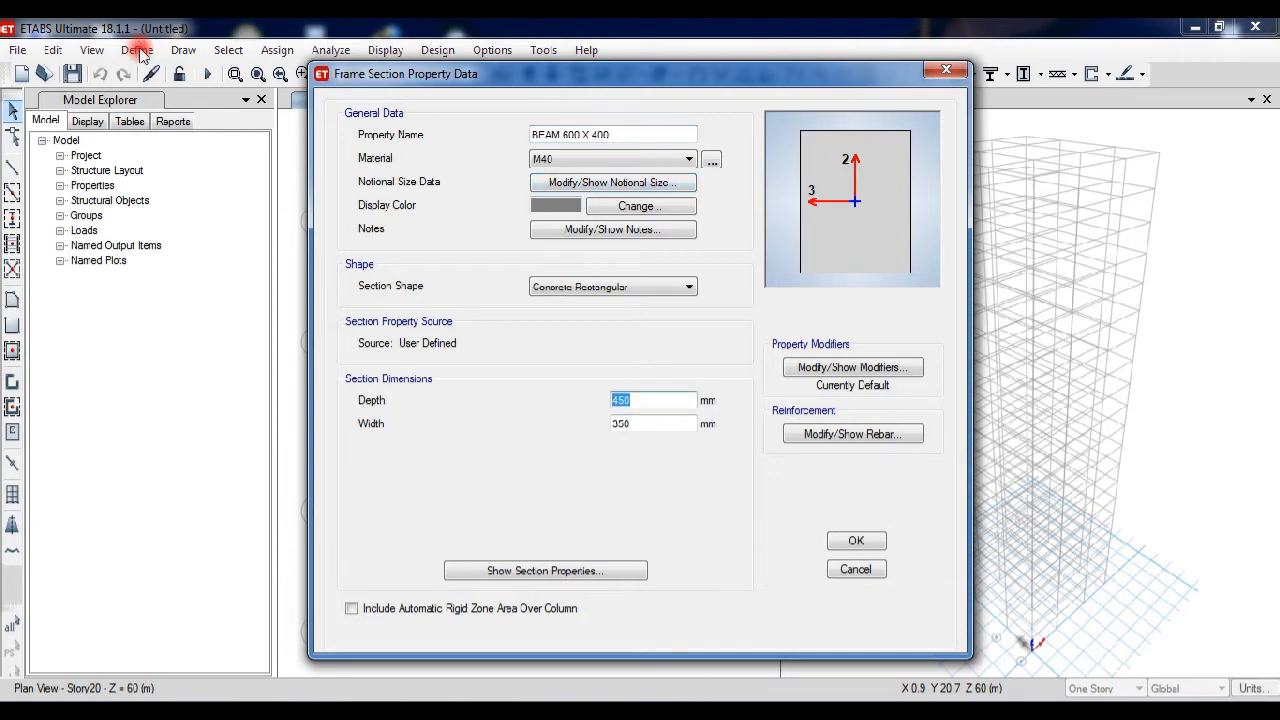
type("600")
key("Tab")
type("400")
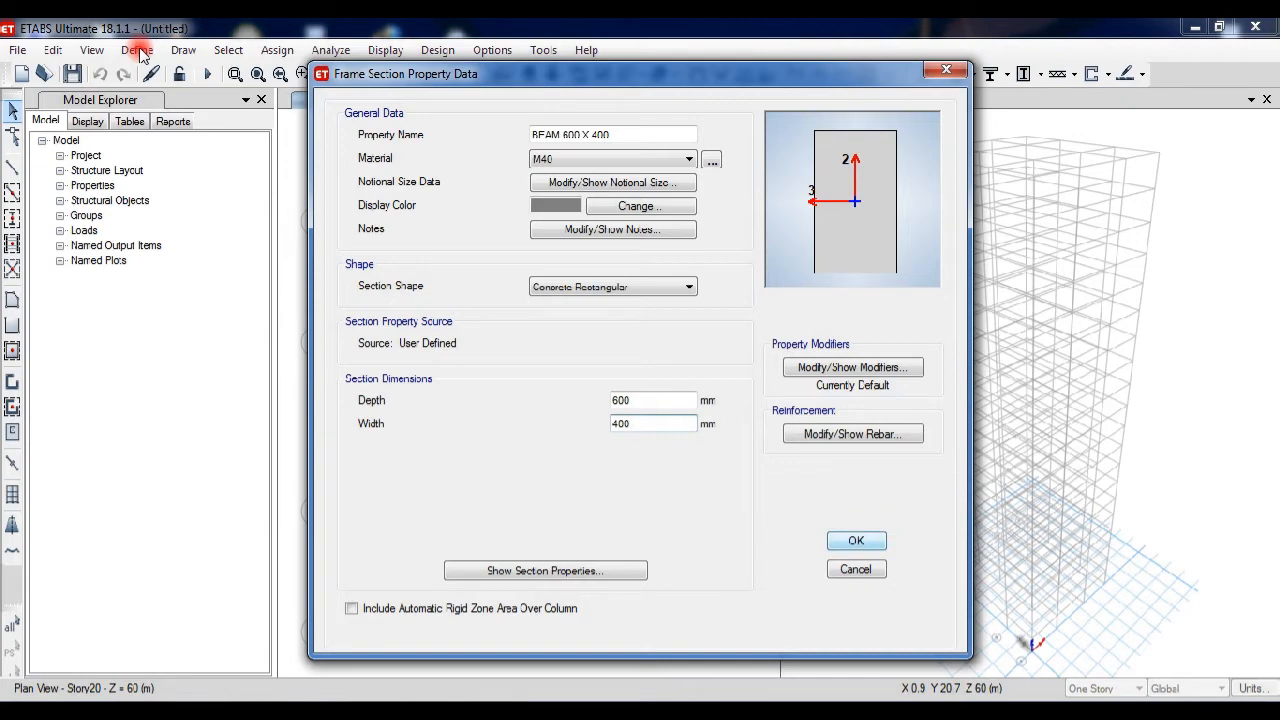
key("Return")
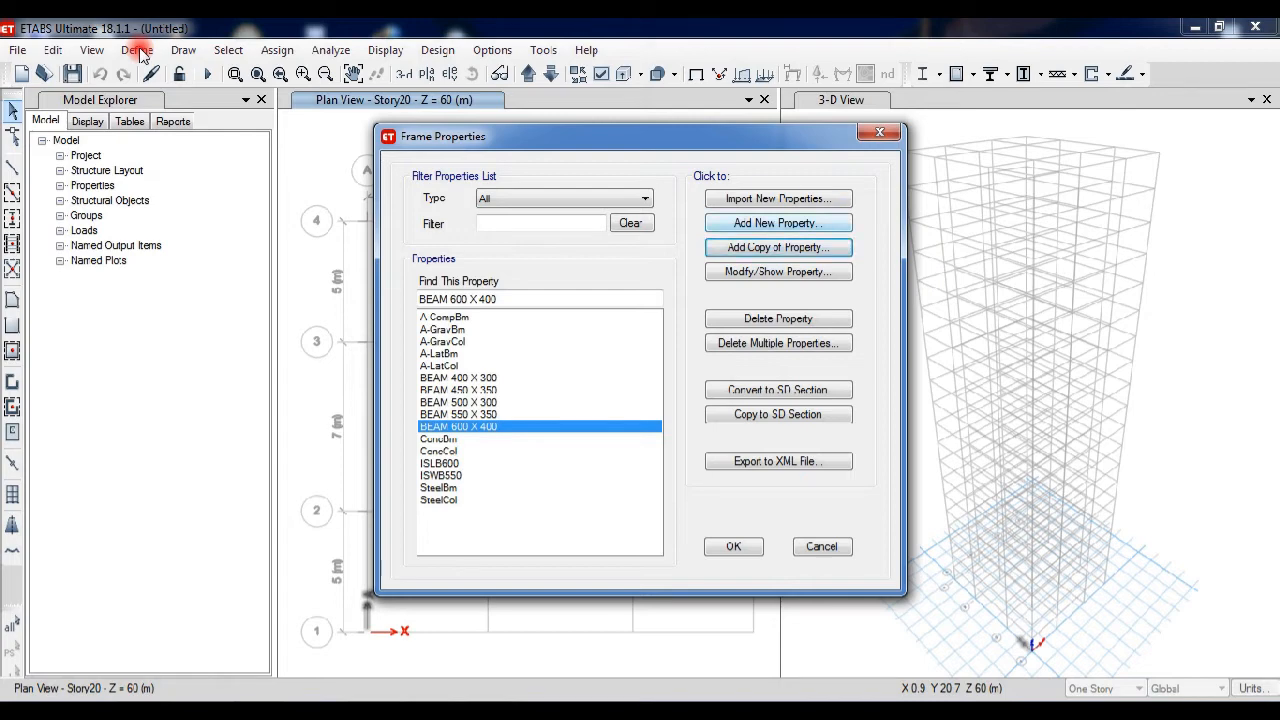
Add an auto select list property named AUTOSELECT BEAM with the design type Concrete.
left_click(778, 223)
left_click(497, 444)
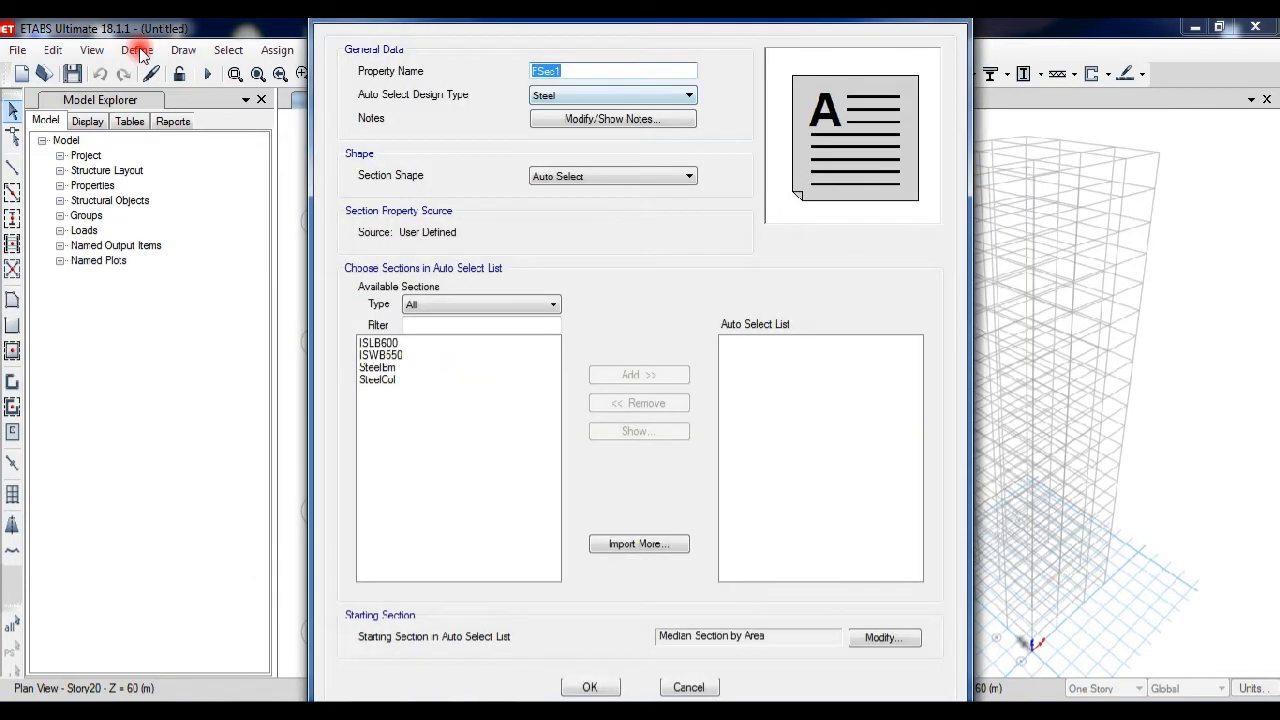
type("AUTOSELECT B")
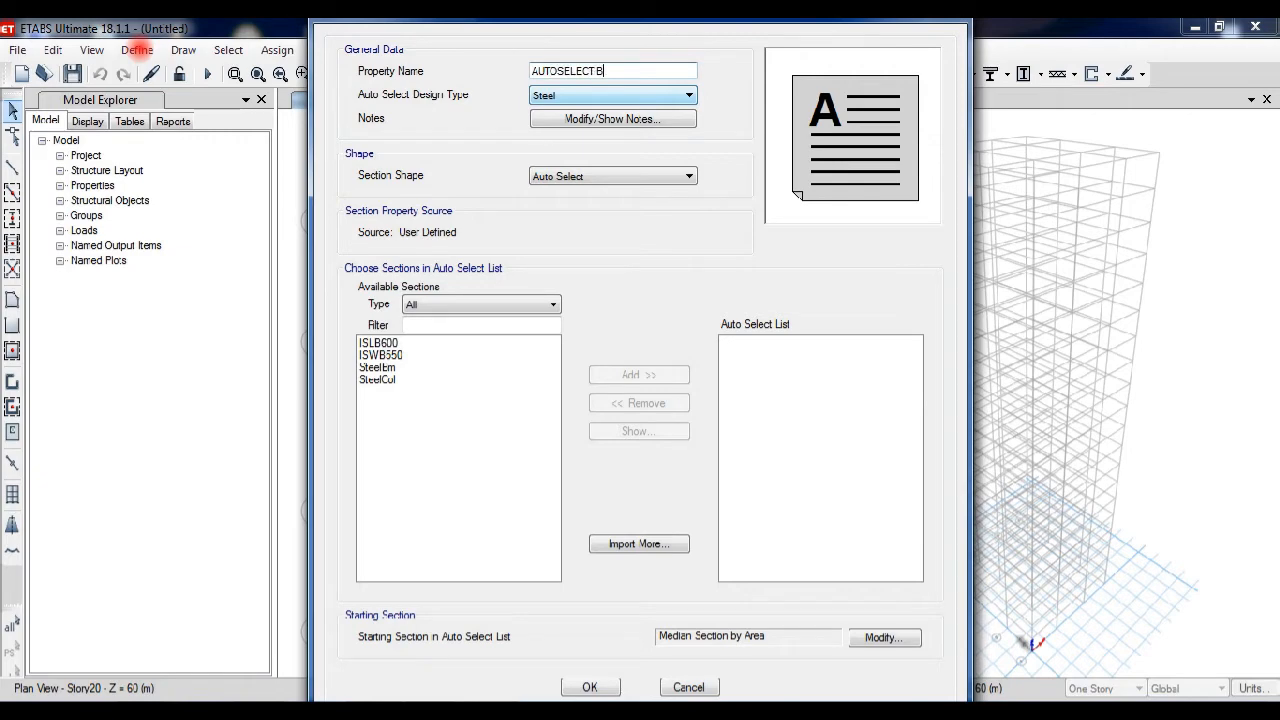
type("EAM")
left_click(640, 95)
key("Down")
key("Return")
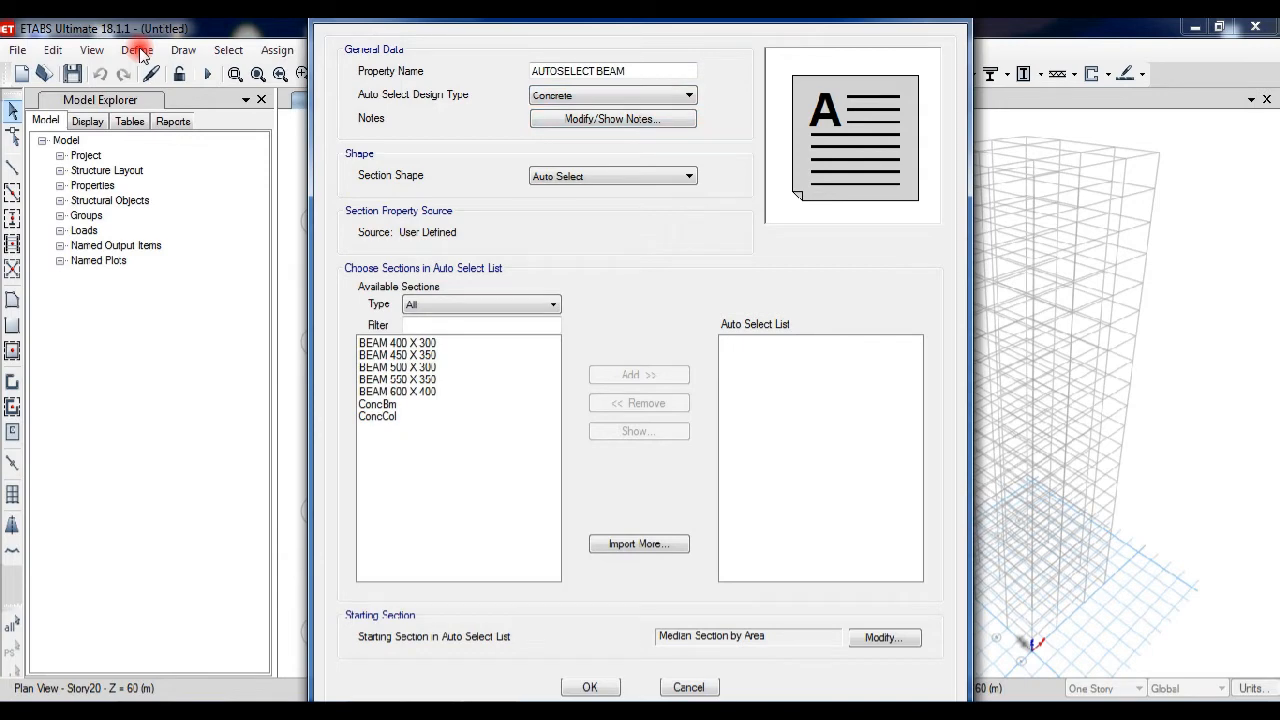
Add the five sections from BEAM 400 X 300 to BEAM 600 X 400 to the auto select list and save it.
left_click_drag(430, 343, 430, 392)
left_click(638, 374)
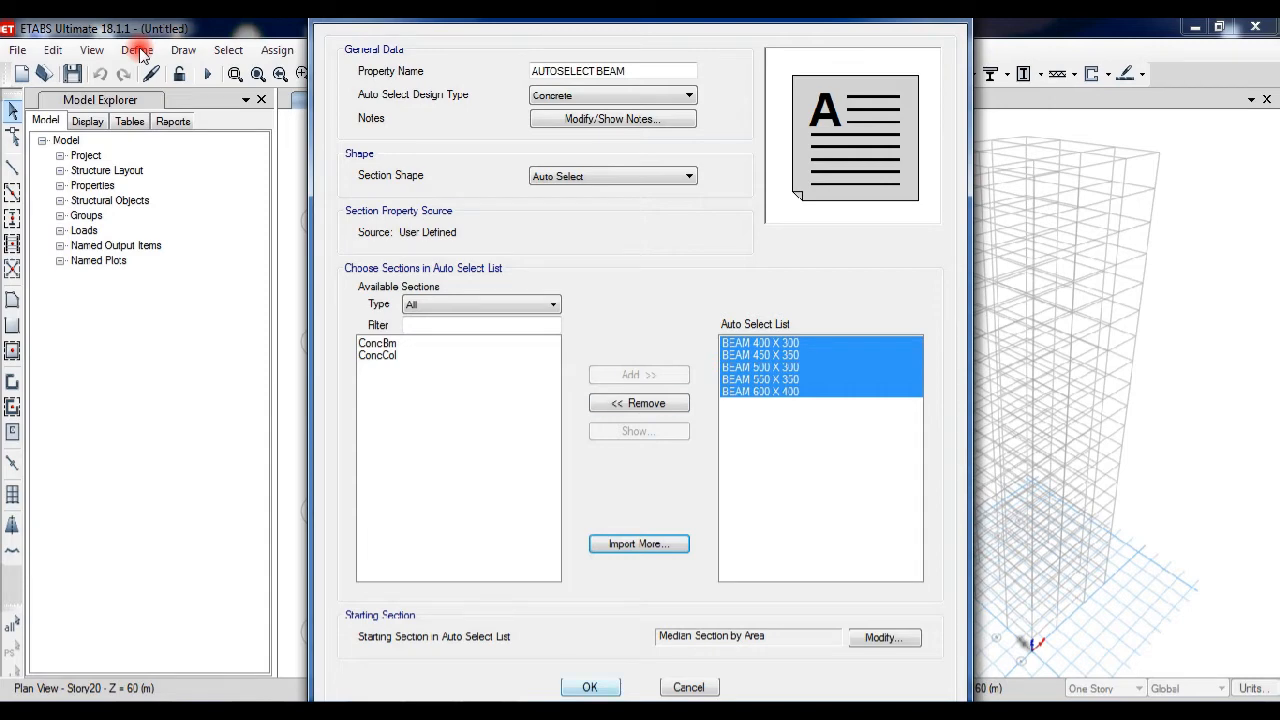
left_click(590, 687)
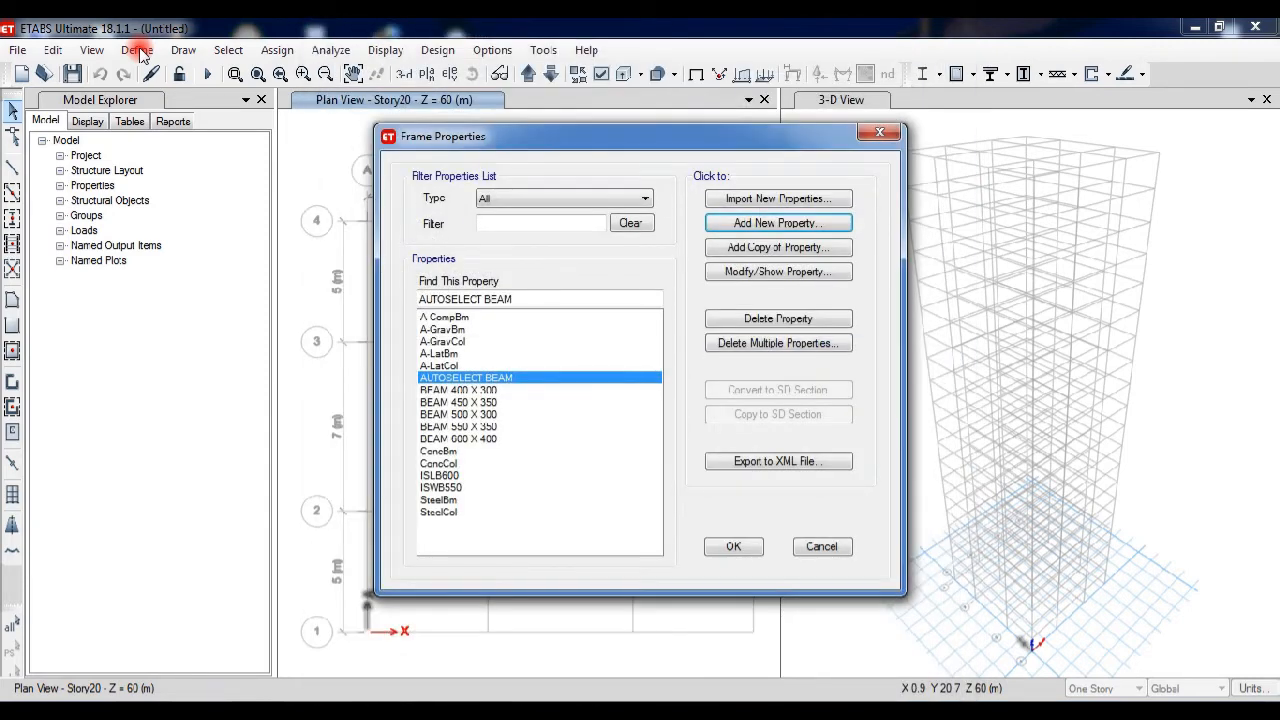
Add a rectangular concrete section named COLUMN 500X 500 and assign it the M40 material.
left_click(778, 222)
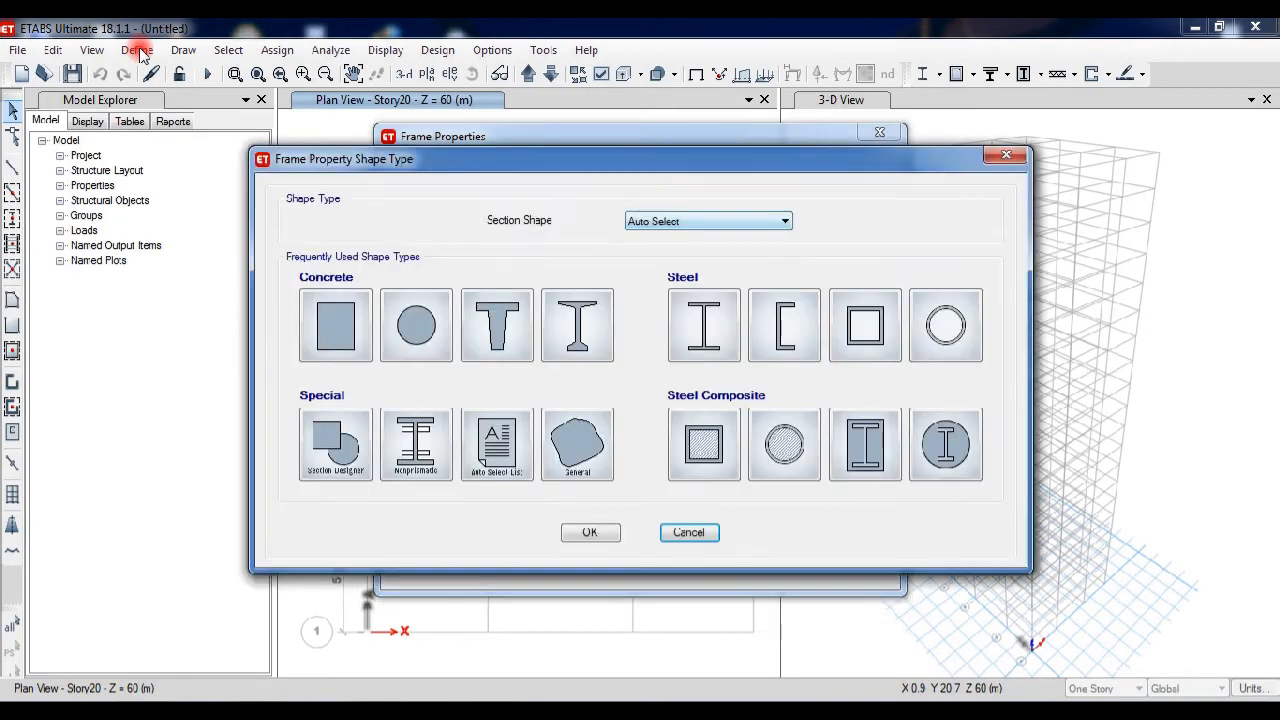
left_click(336, 325)
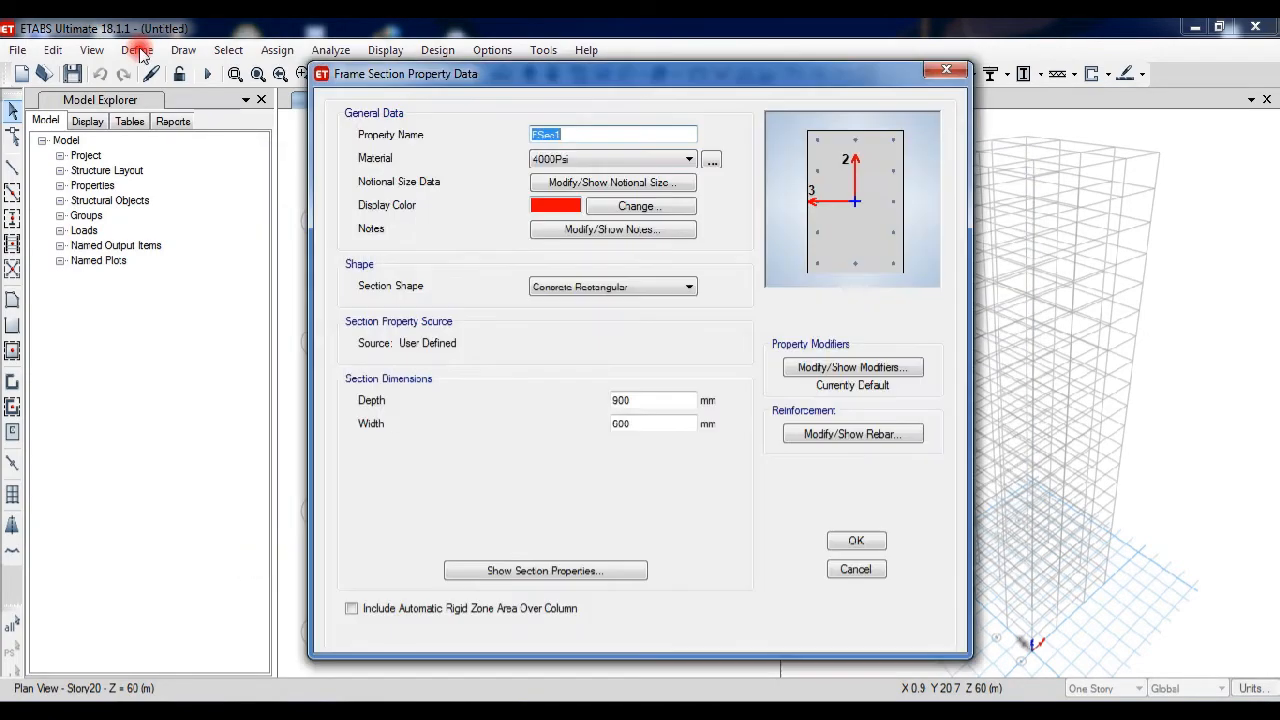
type("COLUMN 5")
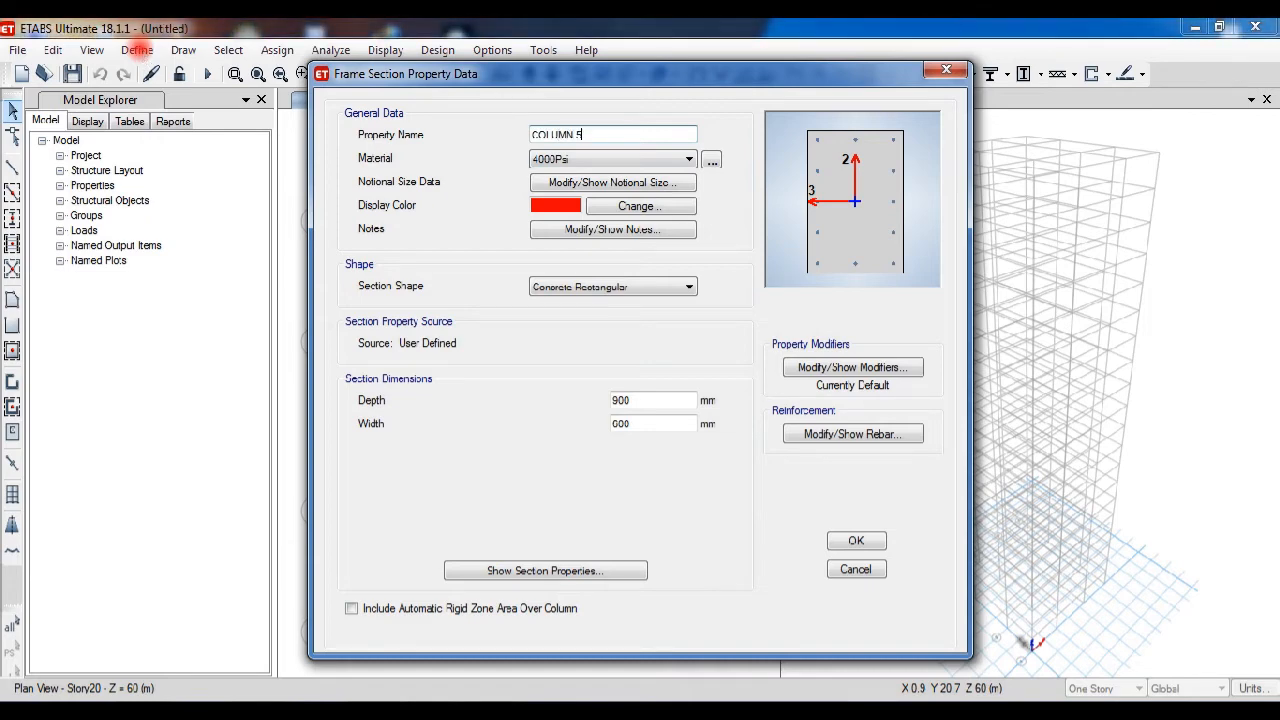
type("00X 500")
left_click(688, 159)
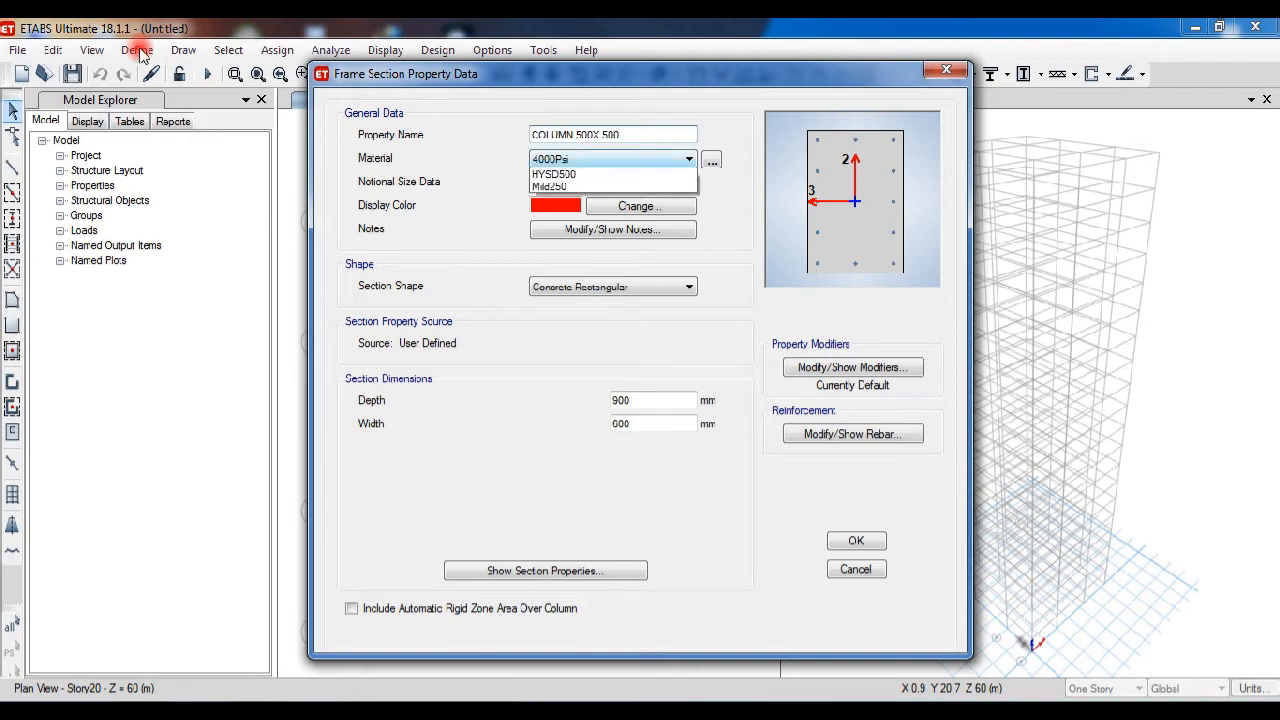
left_click(600, 224)
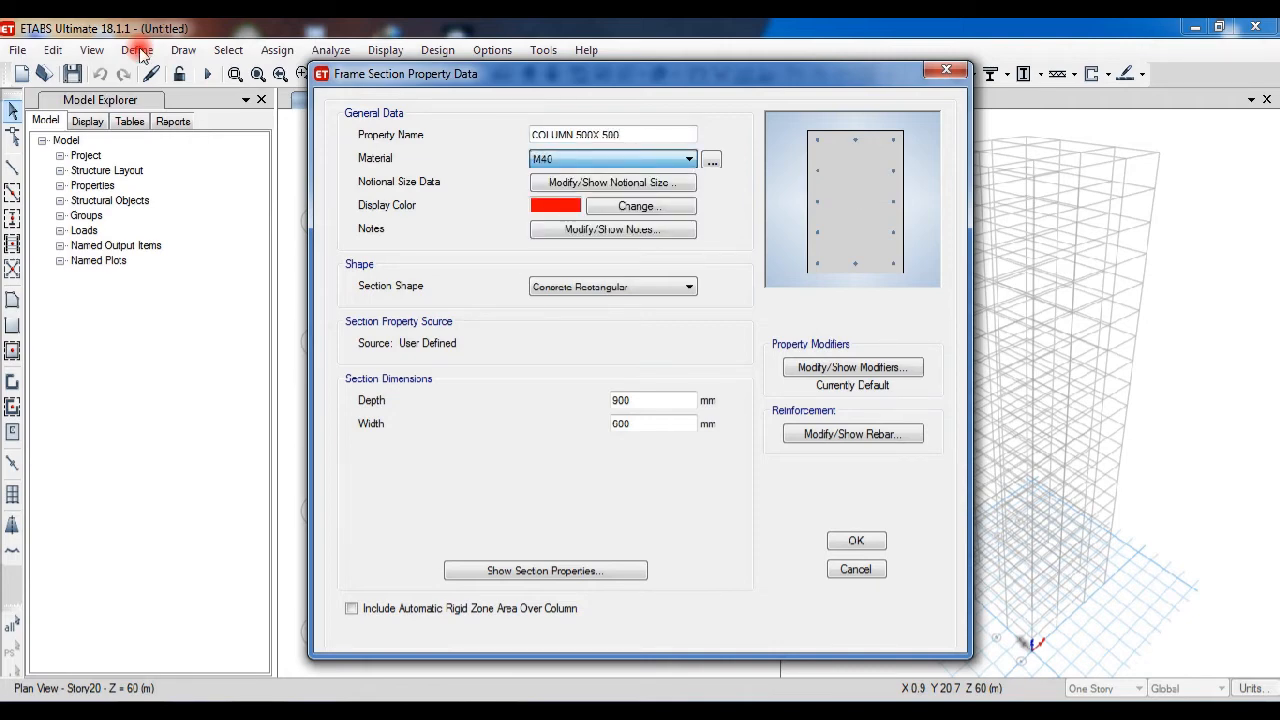
Set the column section's depth and width to 500 mm and open its reinforcement data.
double_click(622, 400)
type("500")
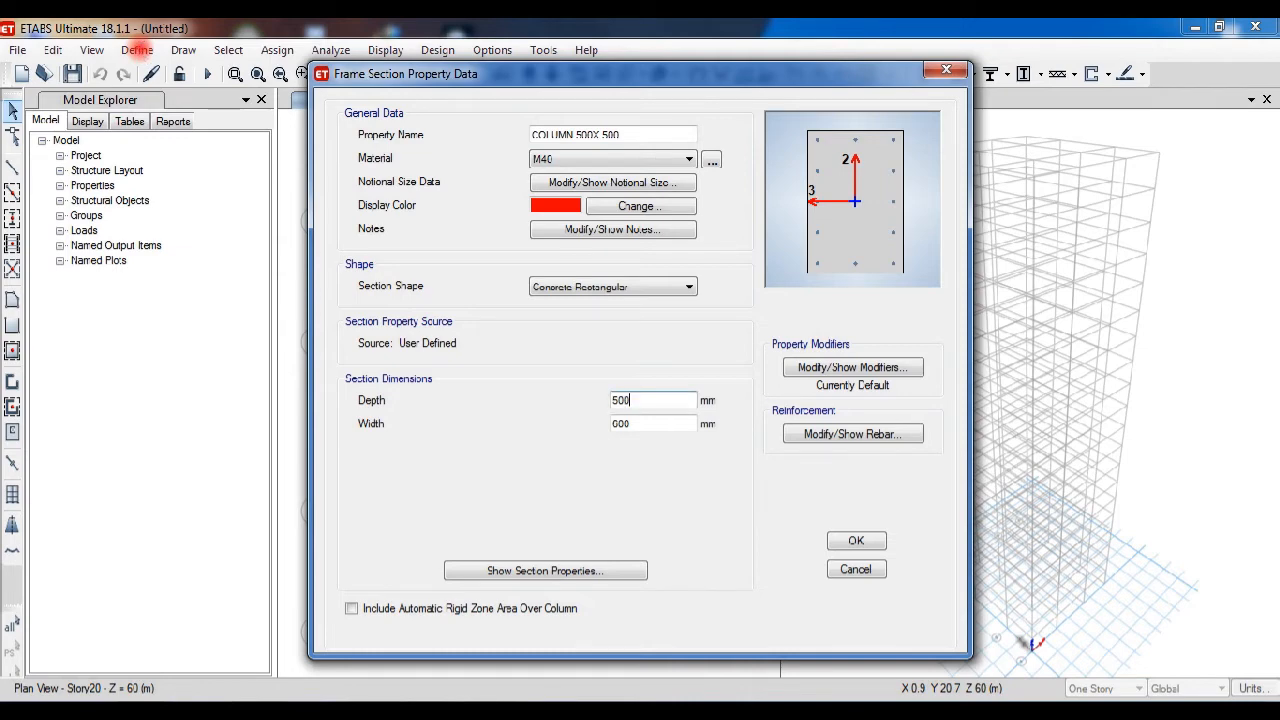
key("Tab")
type("500")
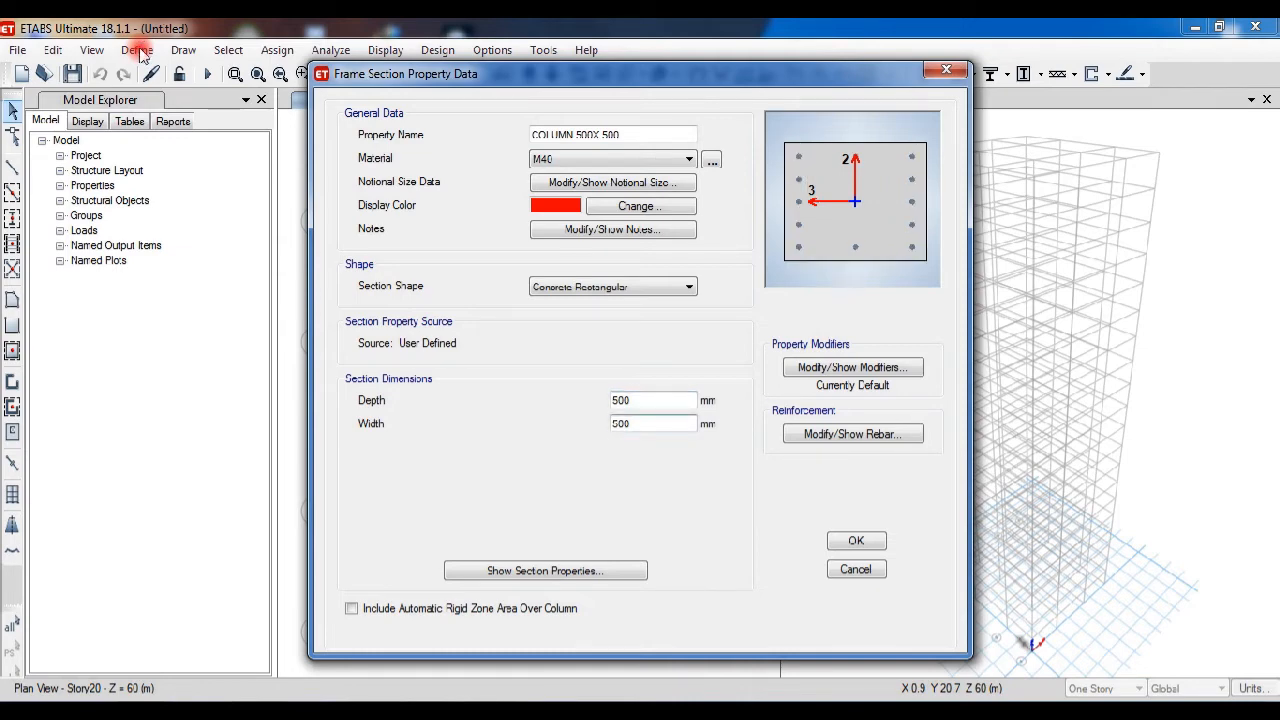
left_click(852, 434)
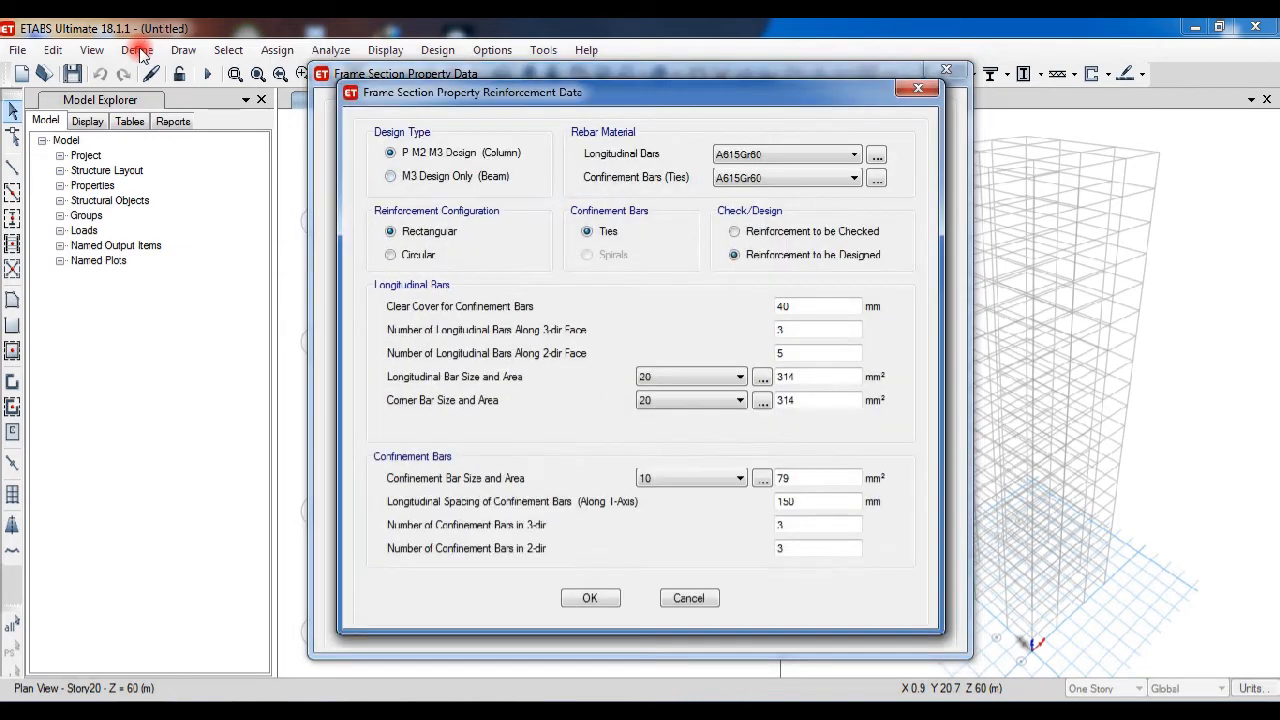
Set the column's longitudinal bars to HYSD500 and its confinement ties to Mild250, then save the section.
left_click(785, 154)
left_click(740, 184)
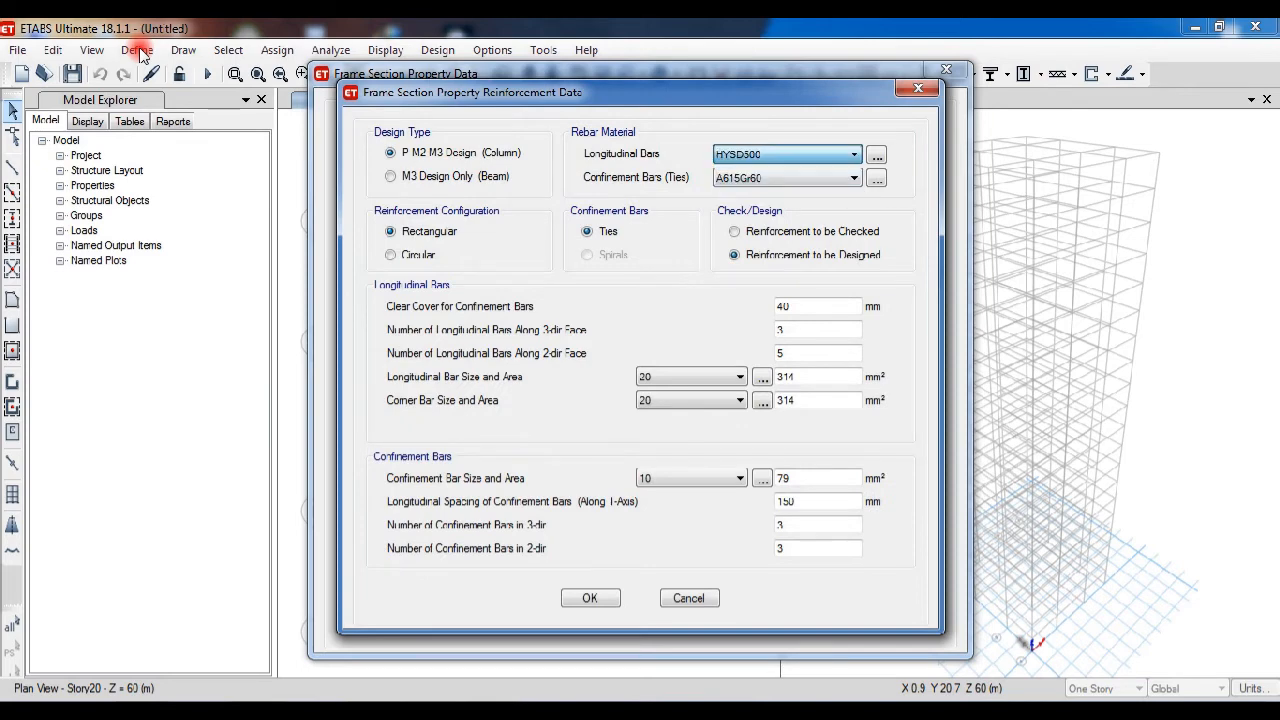
left_click(785, 177)
left_click(740, 219)
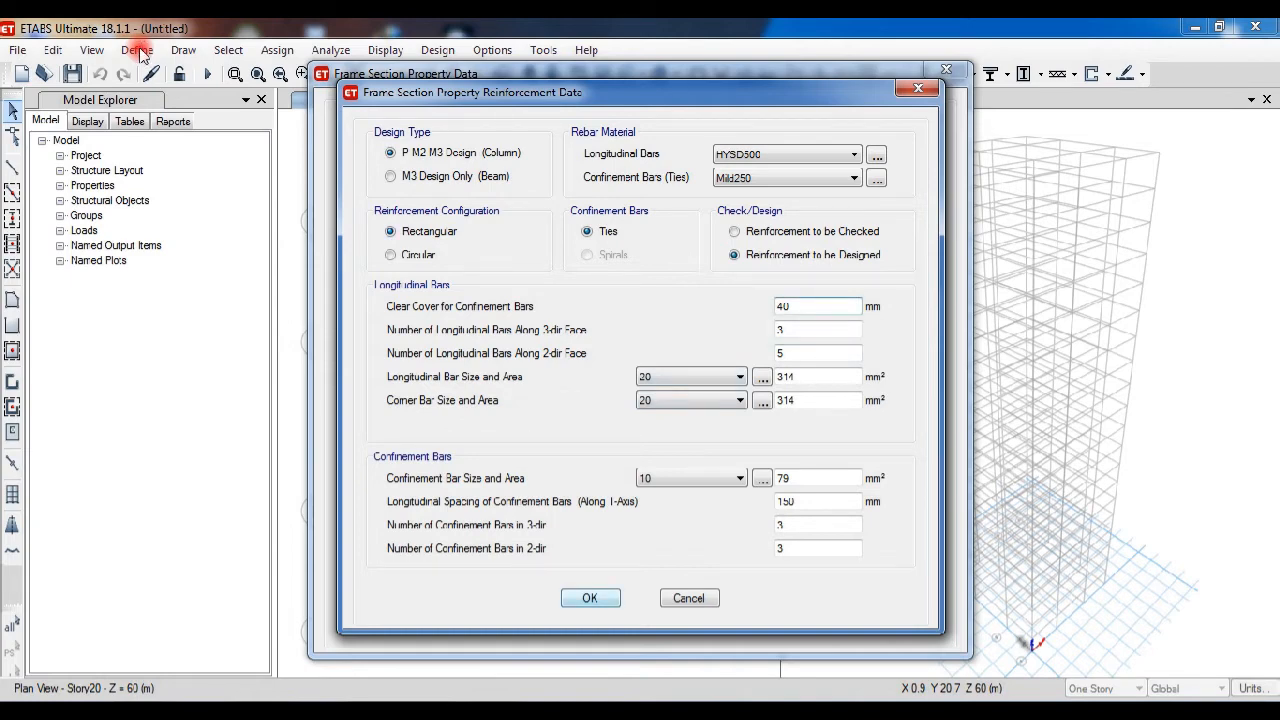
left_click(590, 598)
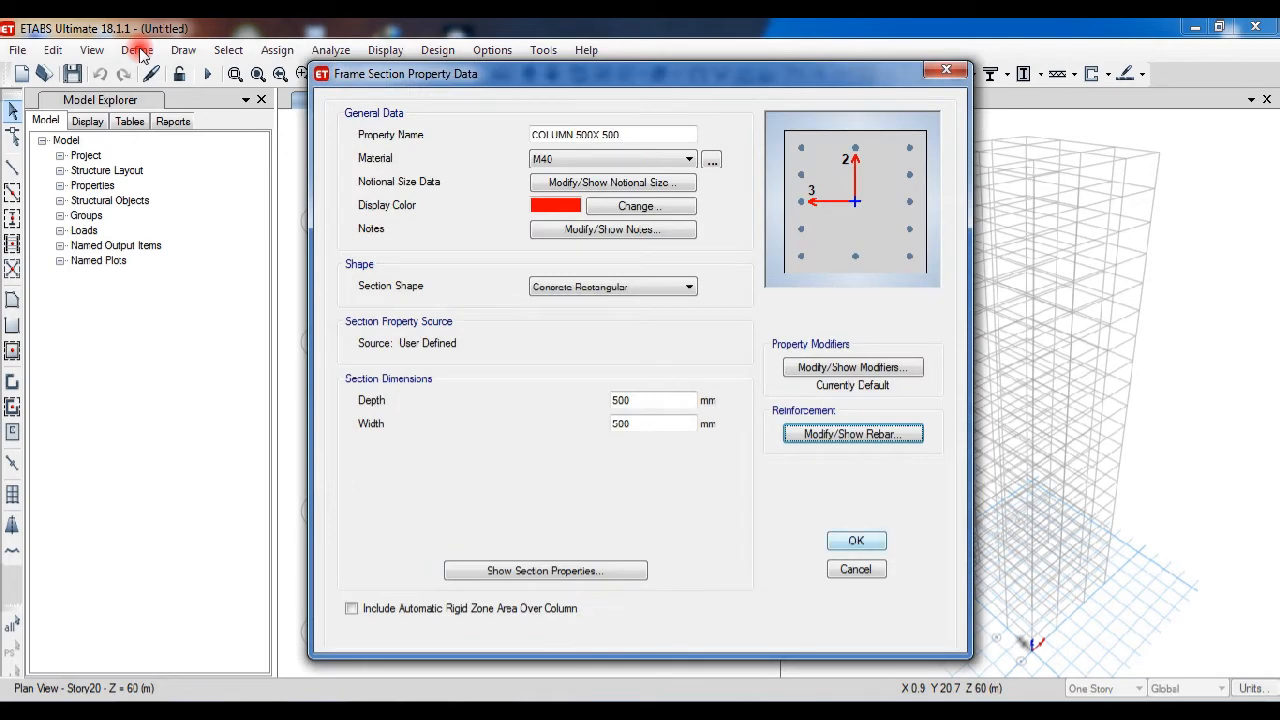
left_click(856, 540)
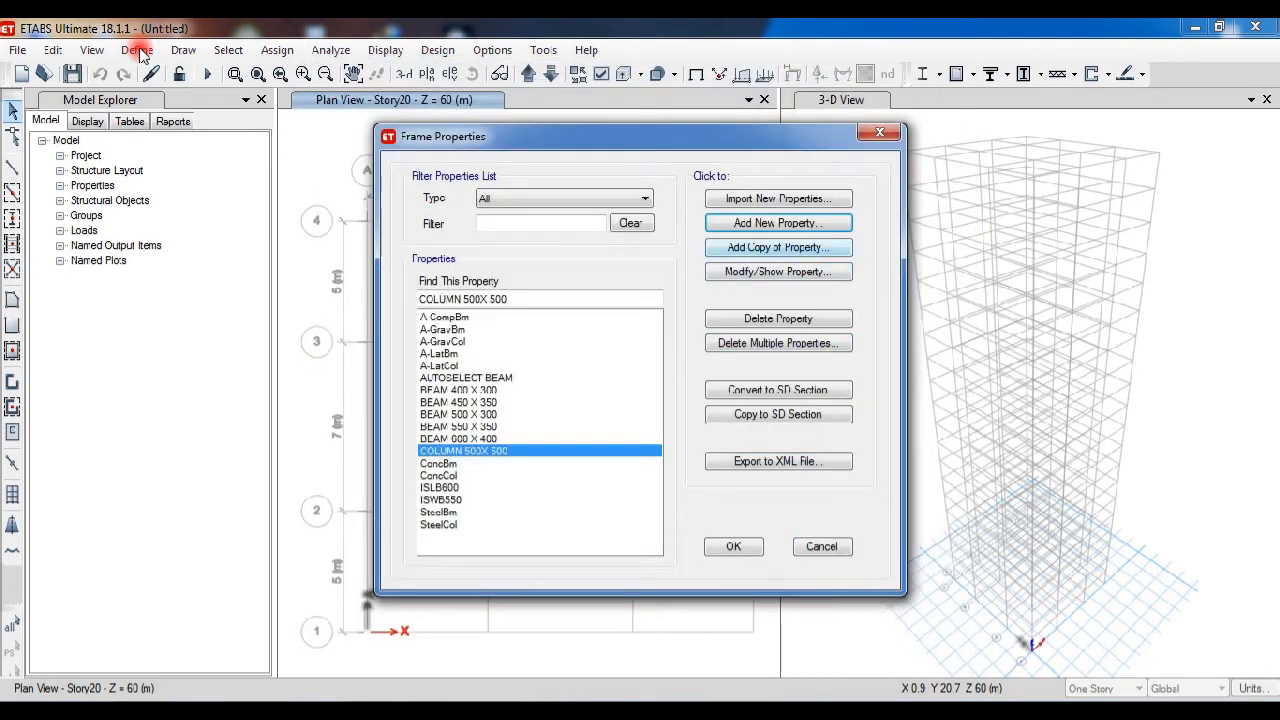
Copy the 500 mm column section as COLUMN 400 X 400 with depth and width of 400 mm.
left_click(778, 247)
type("C")
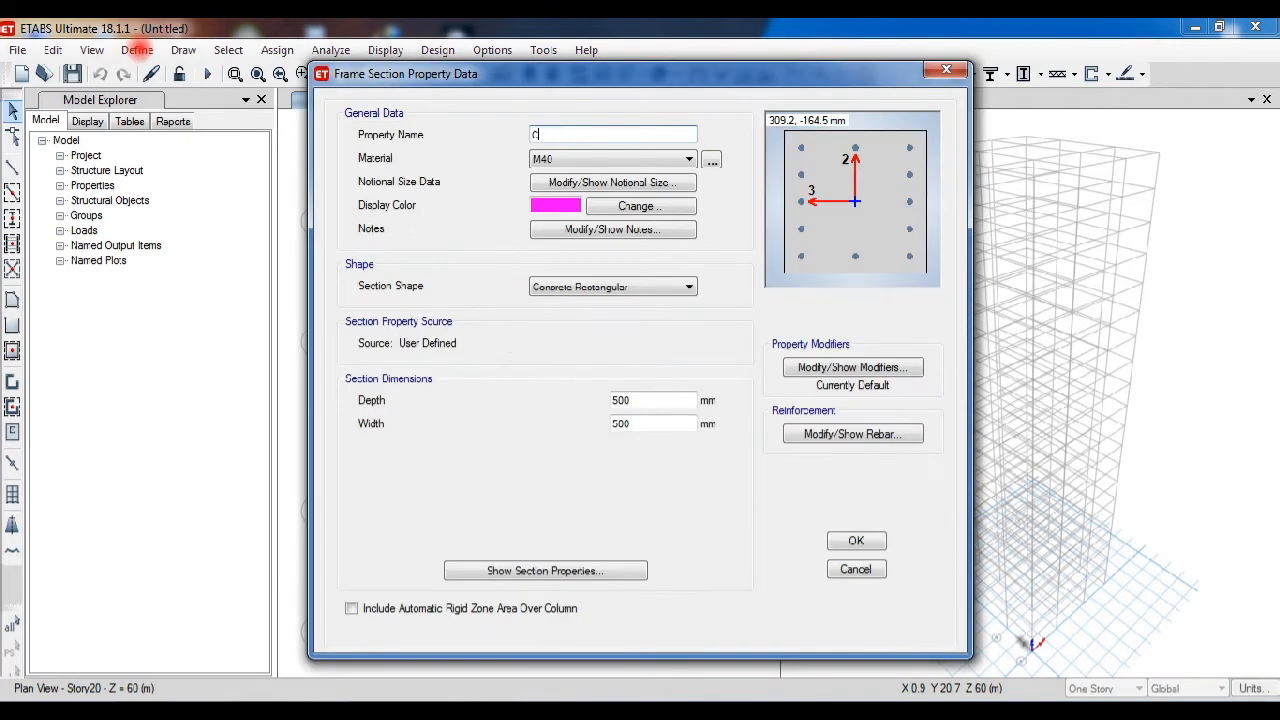
type("OLUMN 400 X 400")
double_click(621, 400)
type("400")
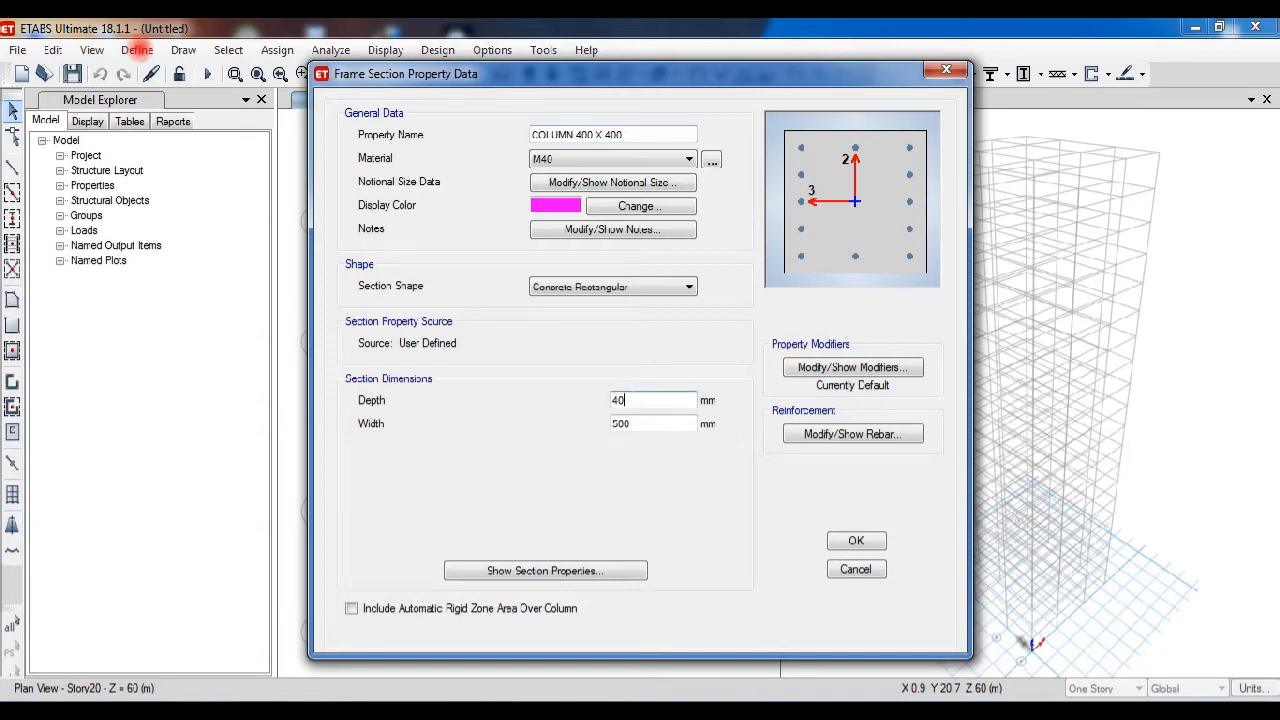
key("Tab")
type("400")
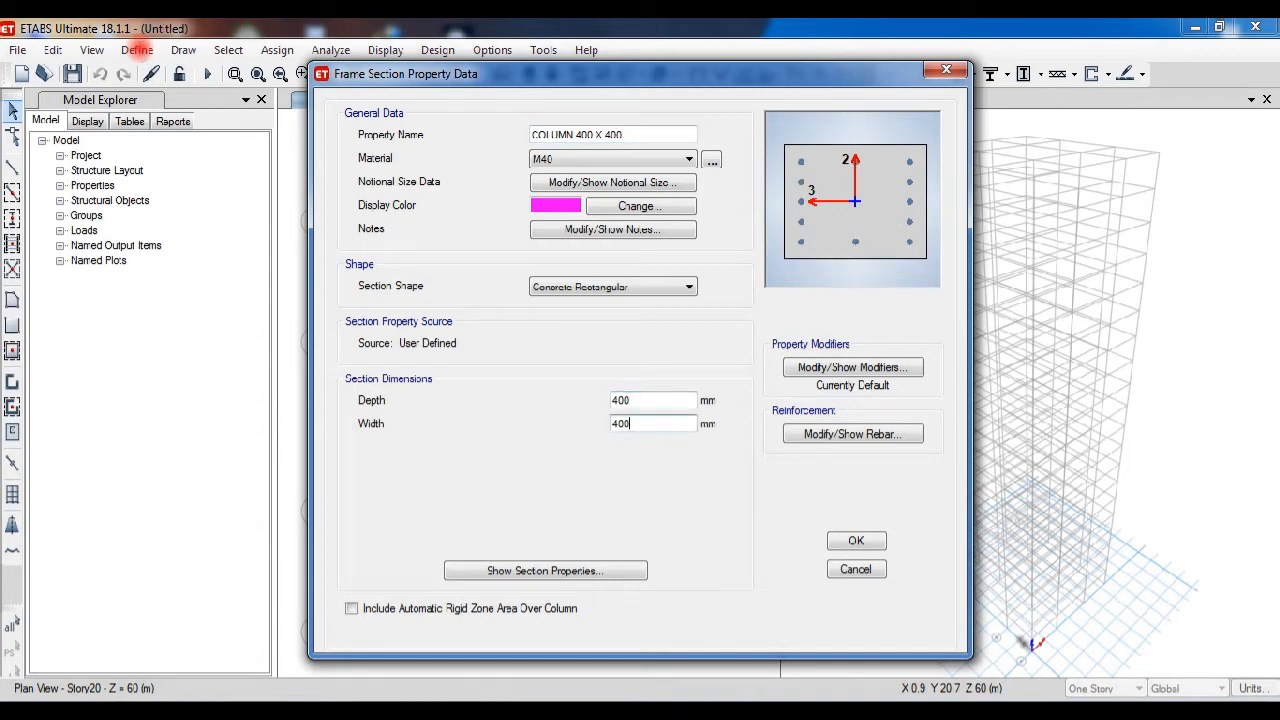
key("Return")
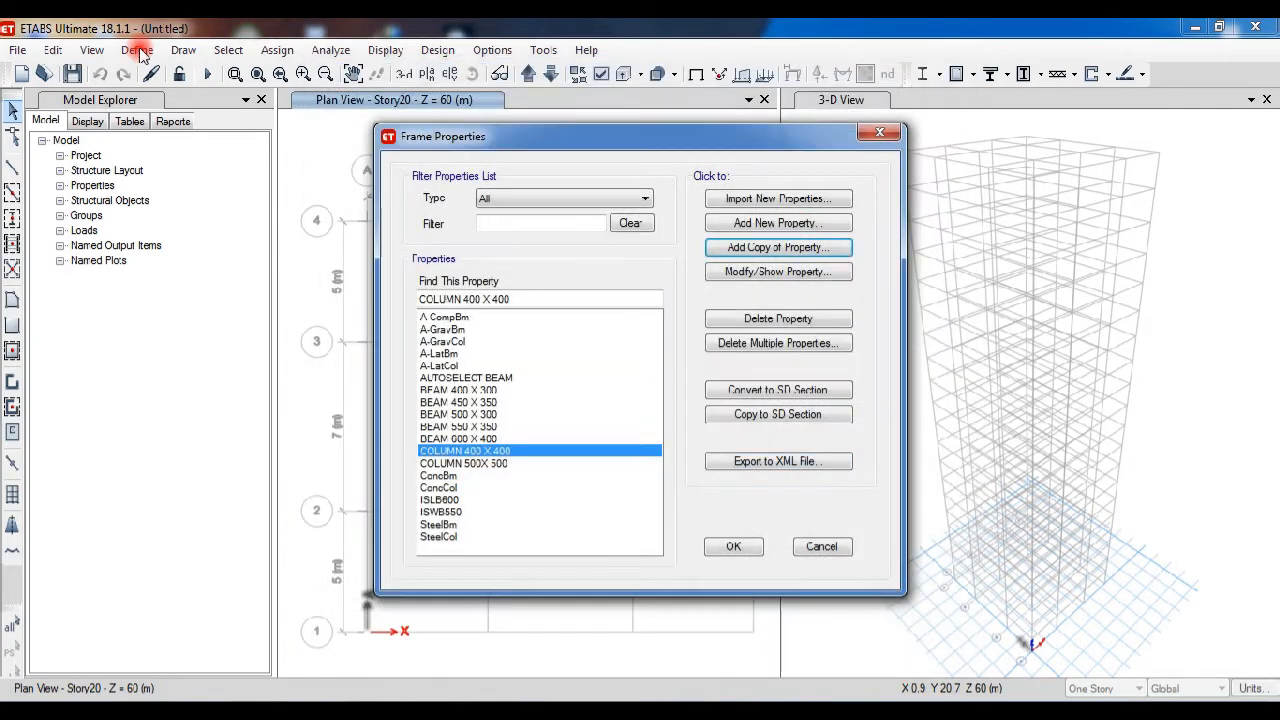
Copy the 400 mm column section as COLUMN 550 X 550 with depth and width of 550 mm.
key("Return")
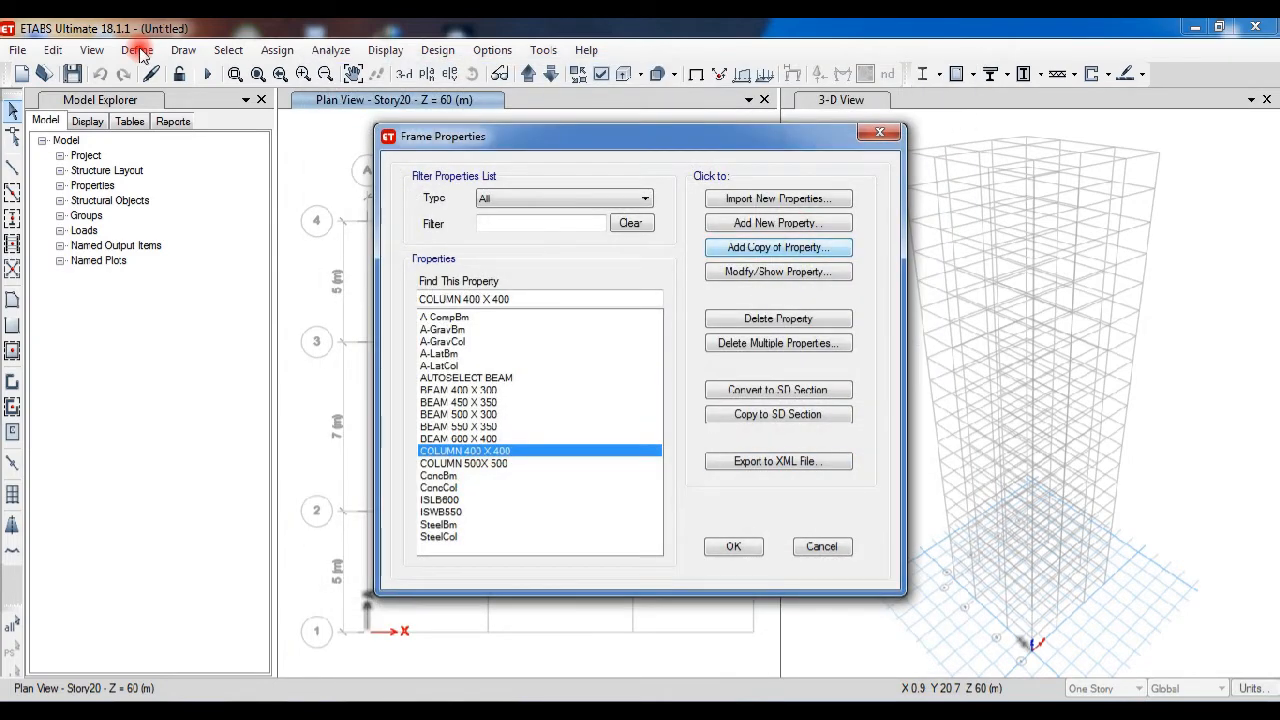
type("COLUMN")
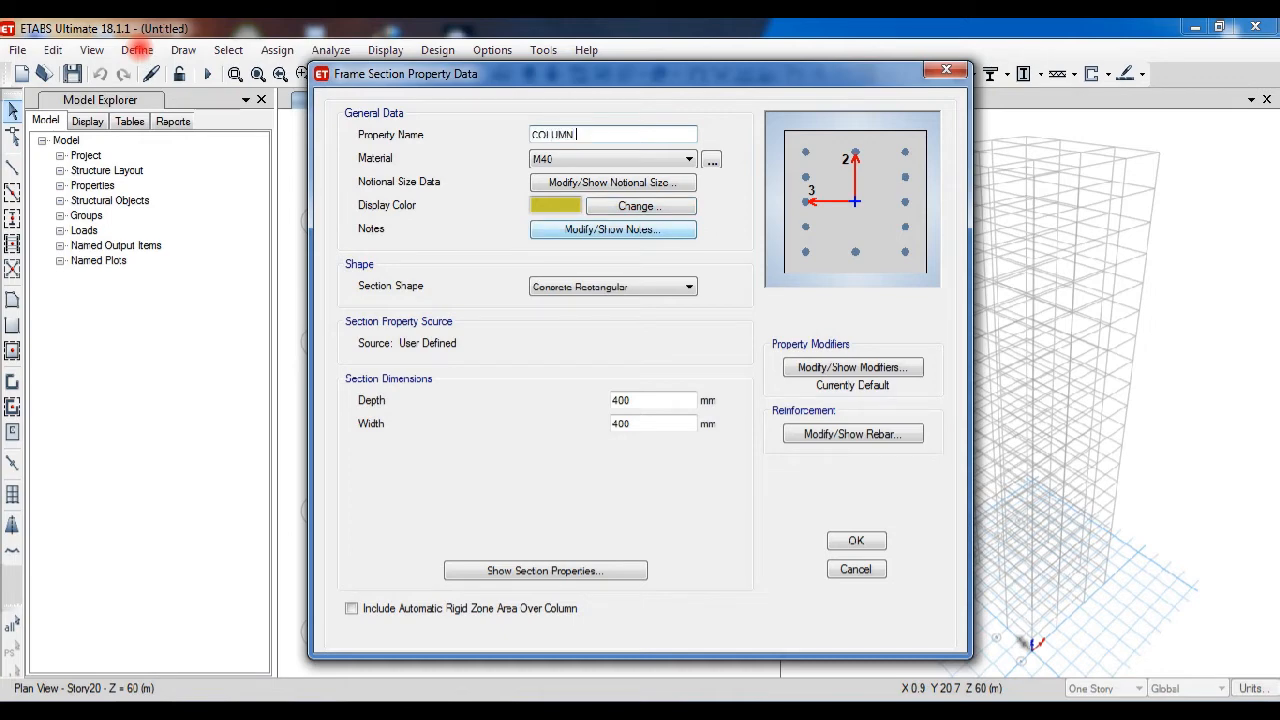
type(" 550 X 550")
key("Tab")
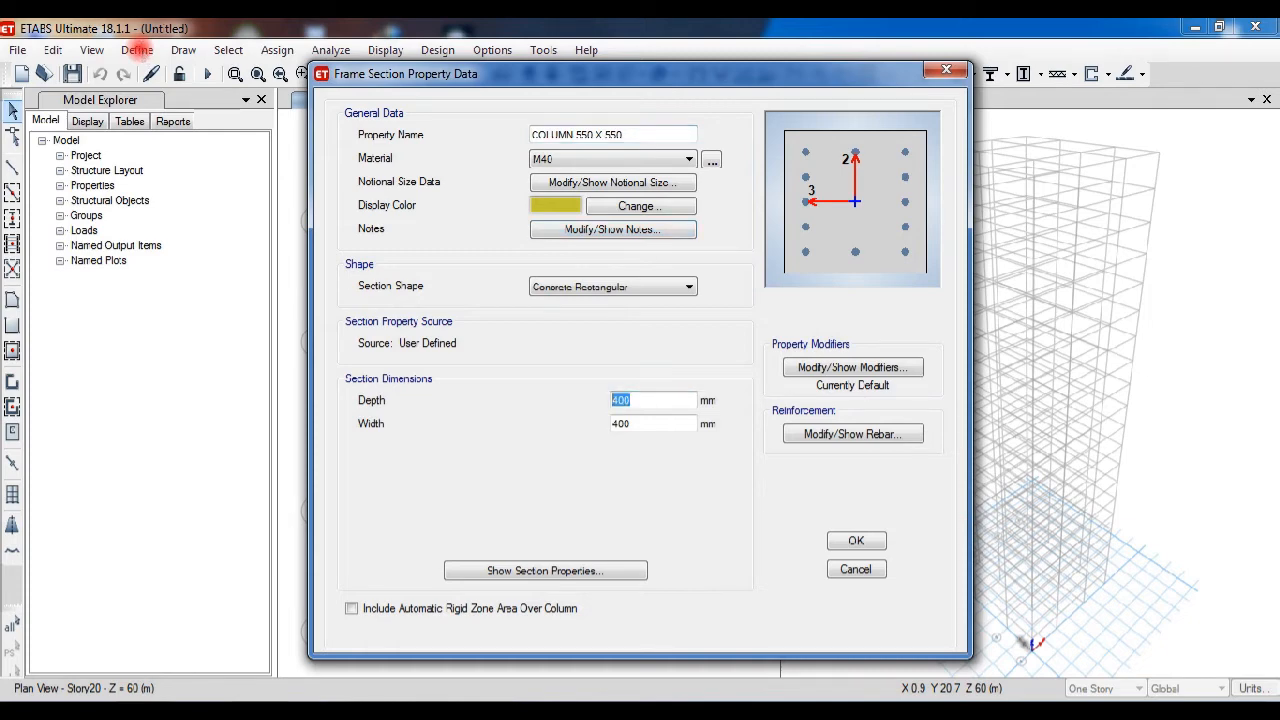
type("550")
key("Tab")
type("550")
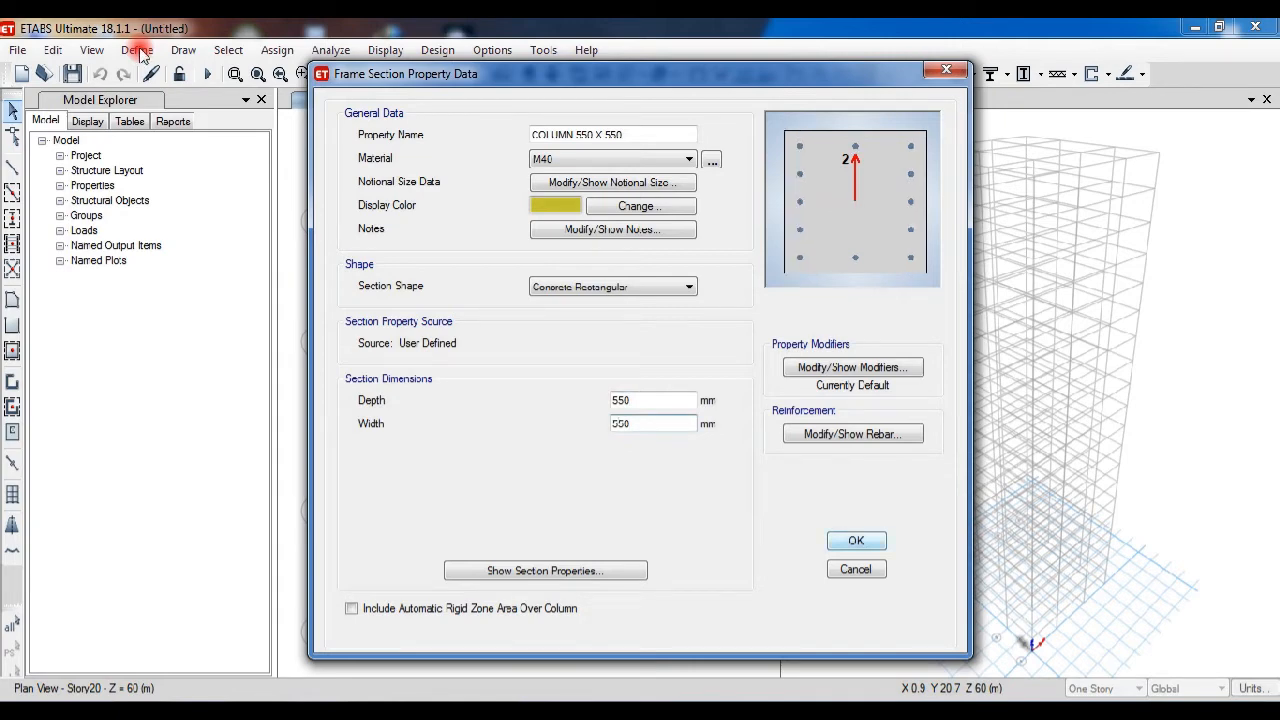
key("Return")
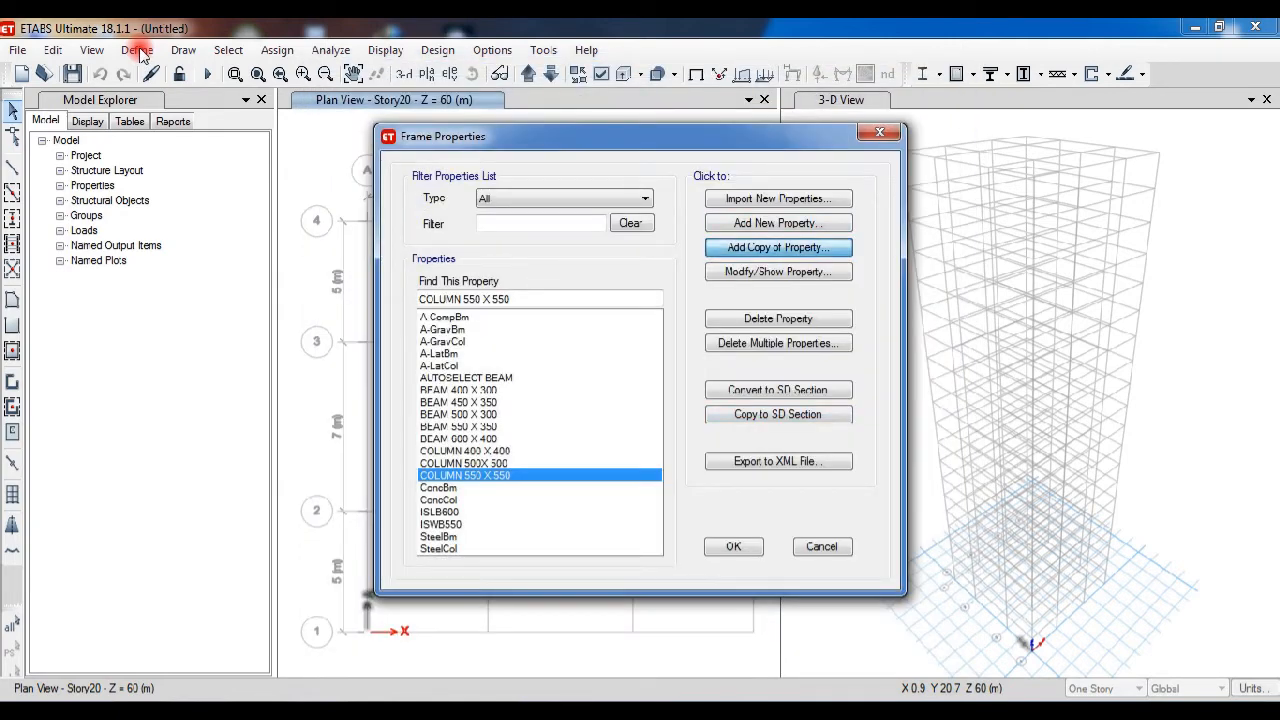
Copy the 550 mm column section as COLUMN 450 X 450 with depth and width of 450 mm.
key("Return")
type("COLUMN")
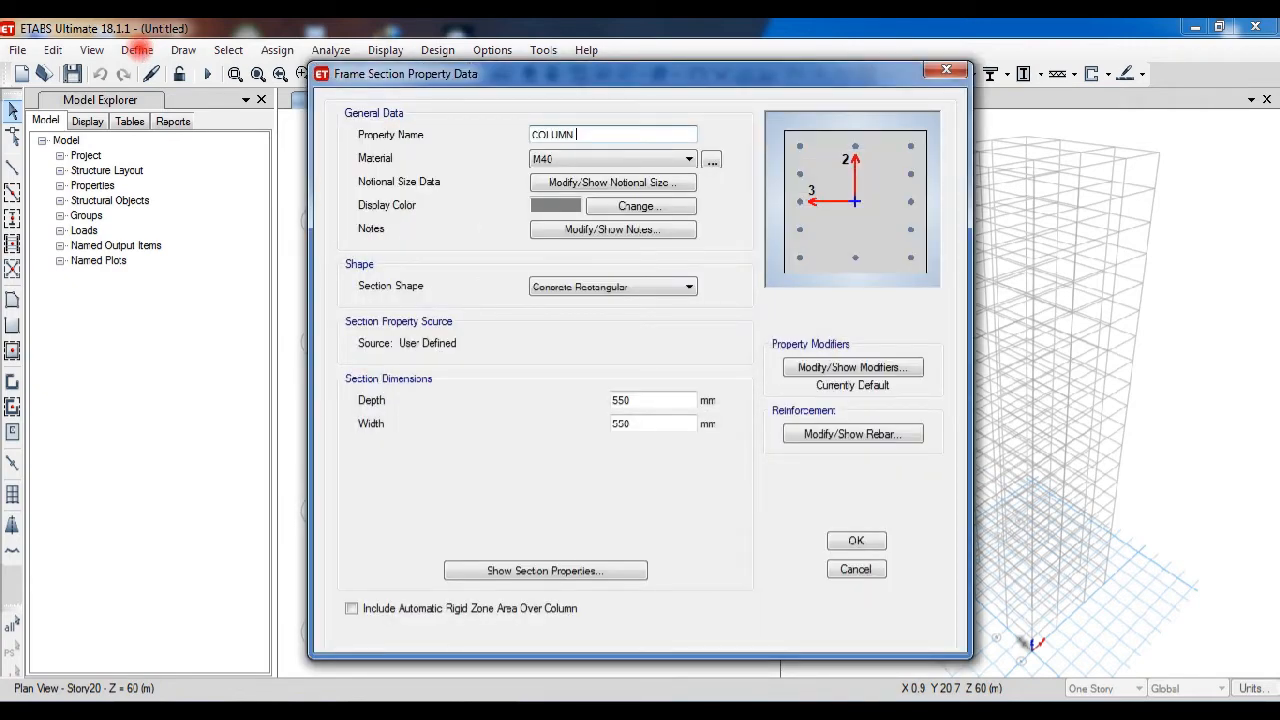
type(" 450 X 450")
key("Tab")
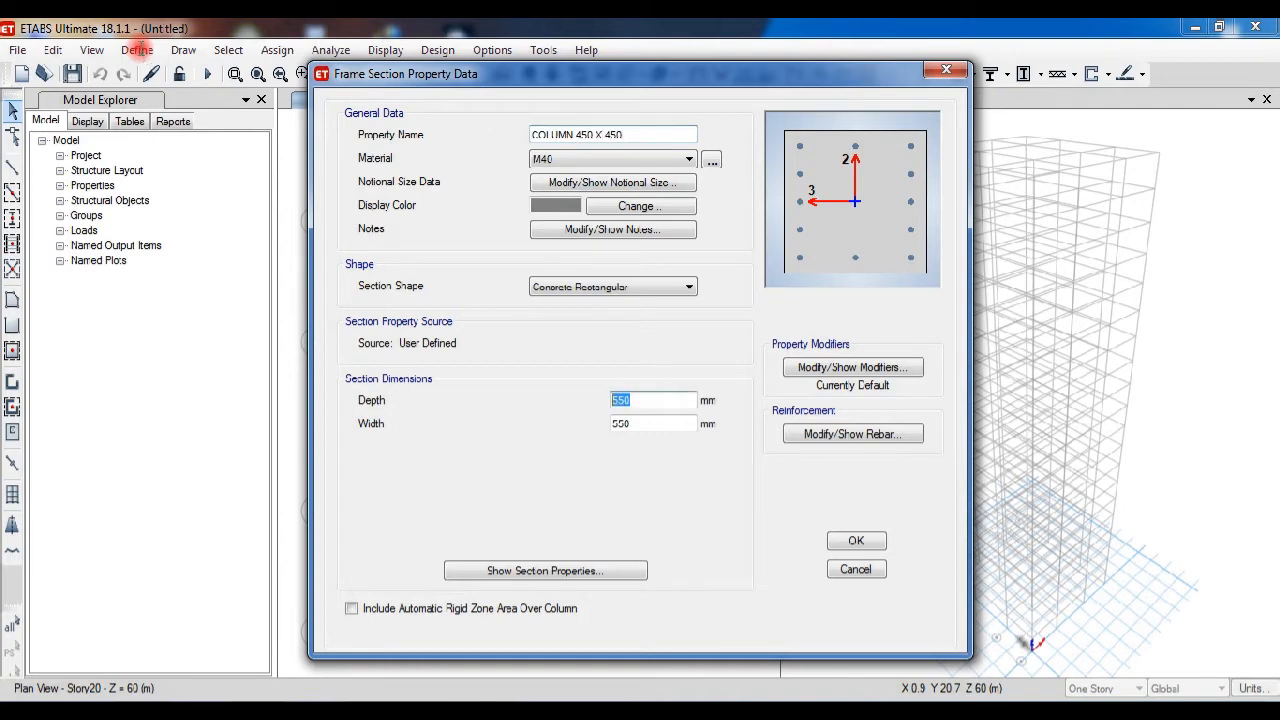
type("450")
key("Tab")
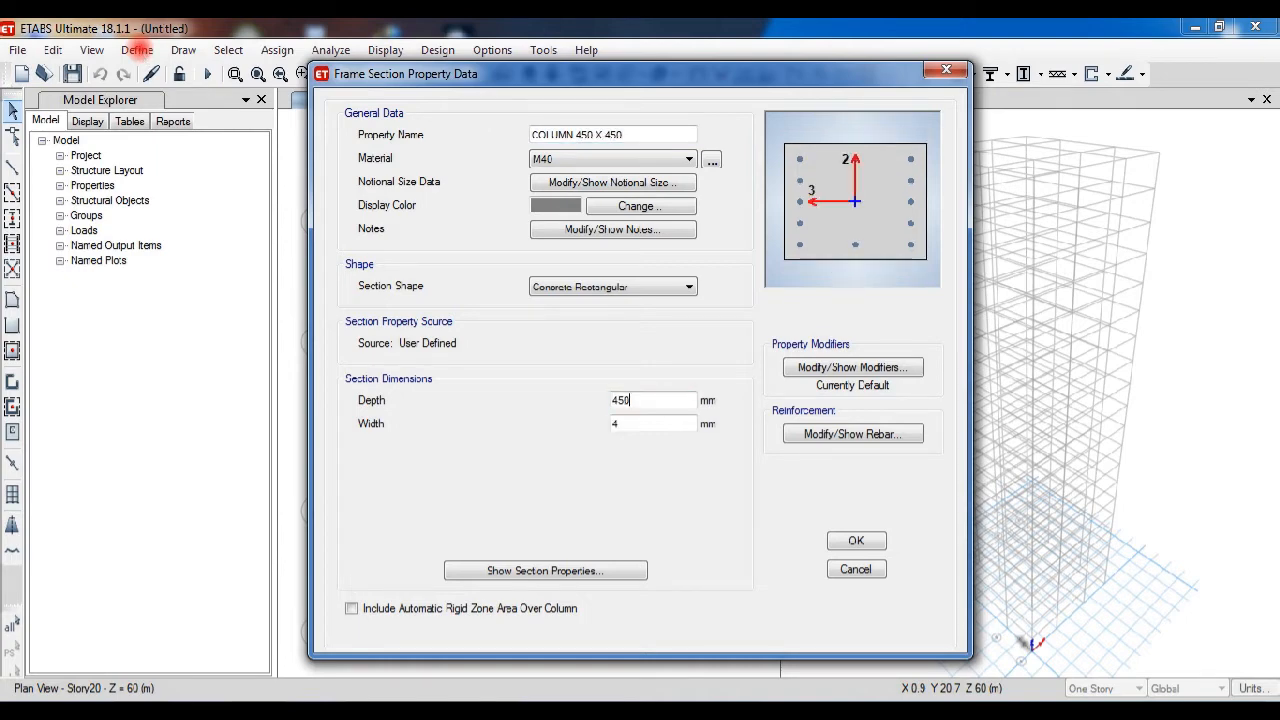
type("450")
key("Return")
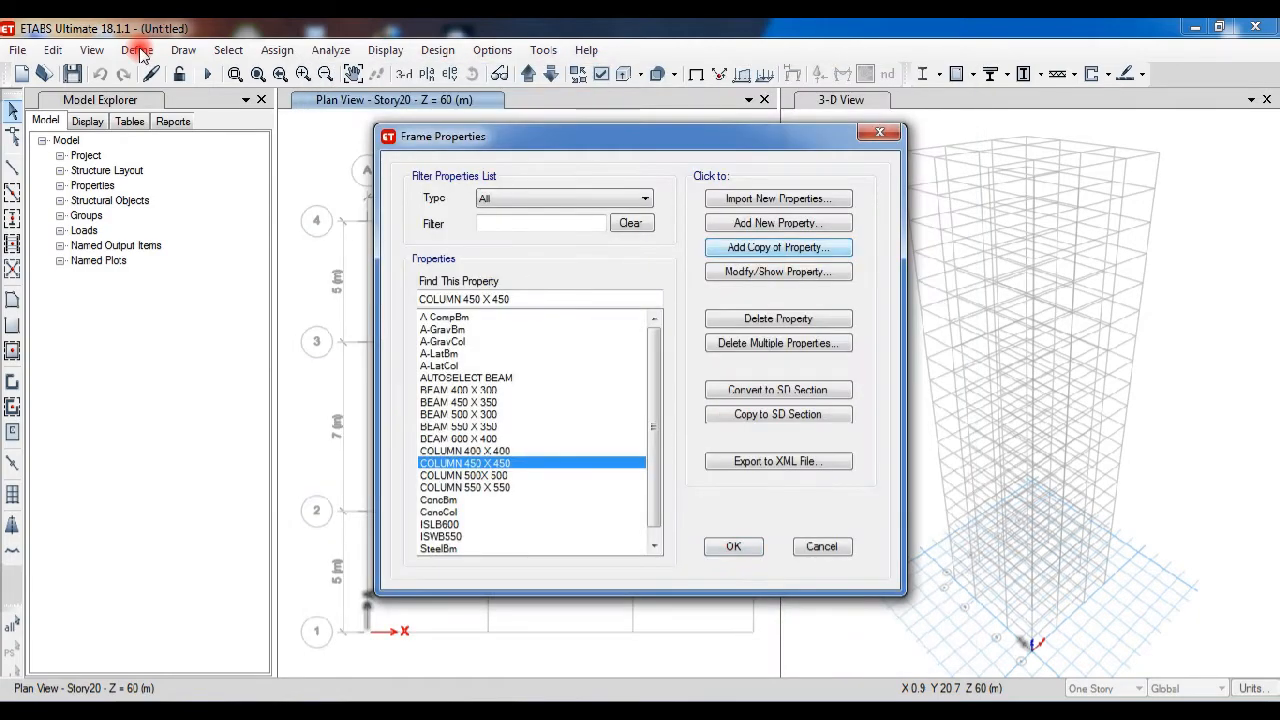
Copy the 450 mm column section as COLUMN 600 X 600 with depth and width of 600 mm.
key("Return")
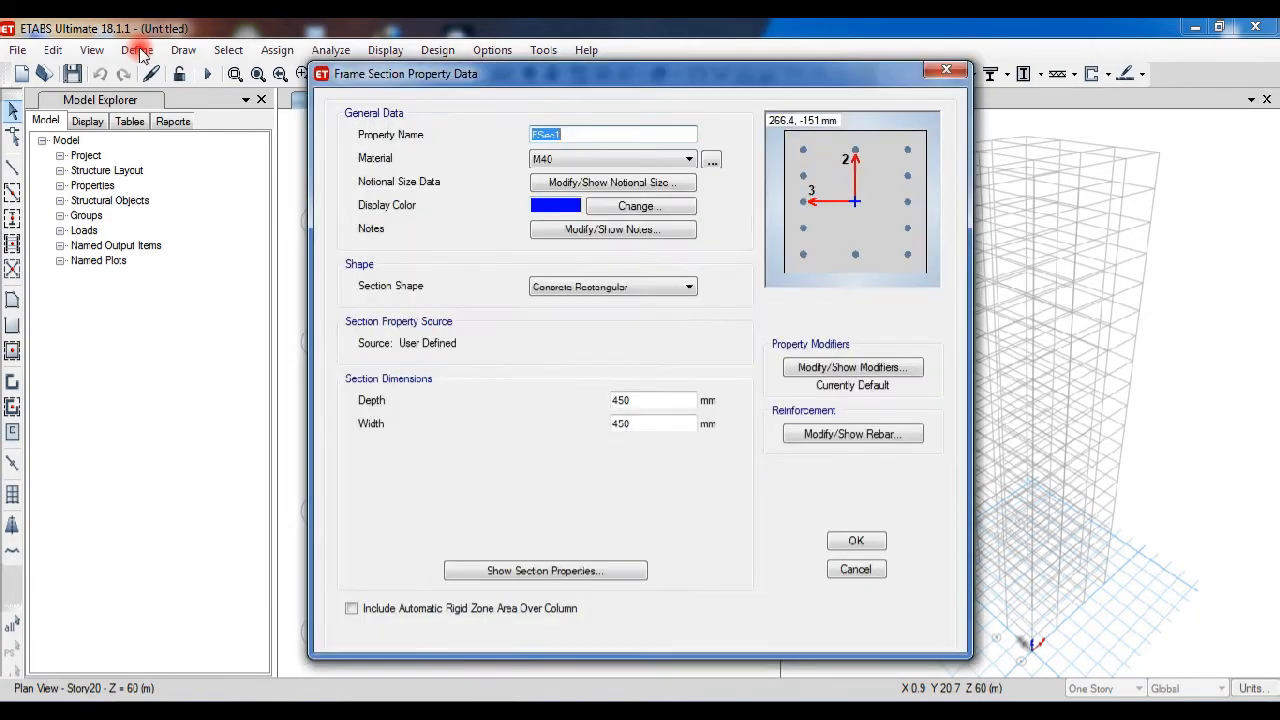
type("COLUMN 600 X 600")
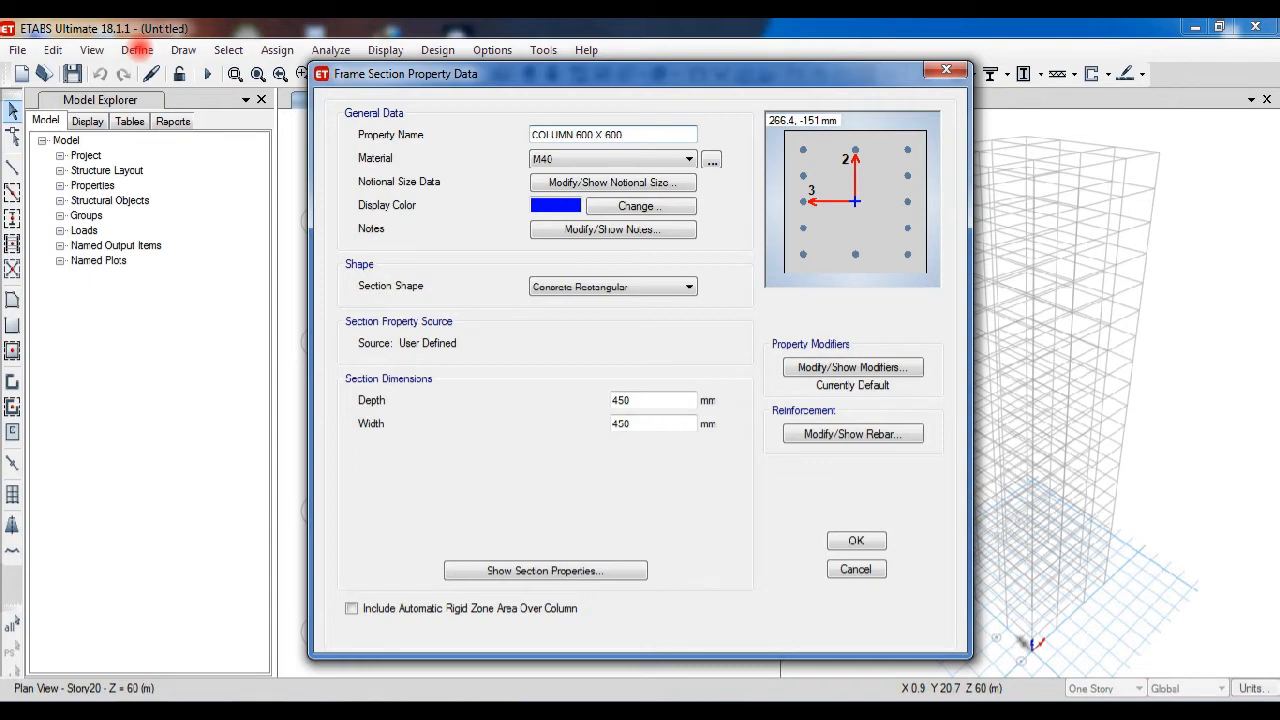
key("Tab")
type("600")
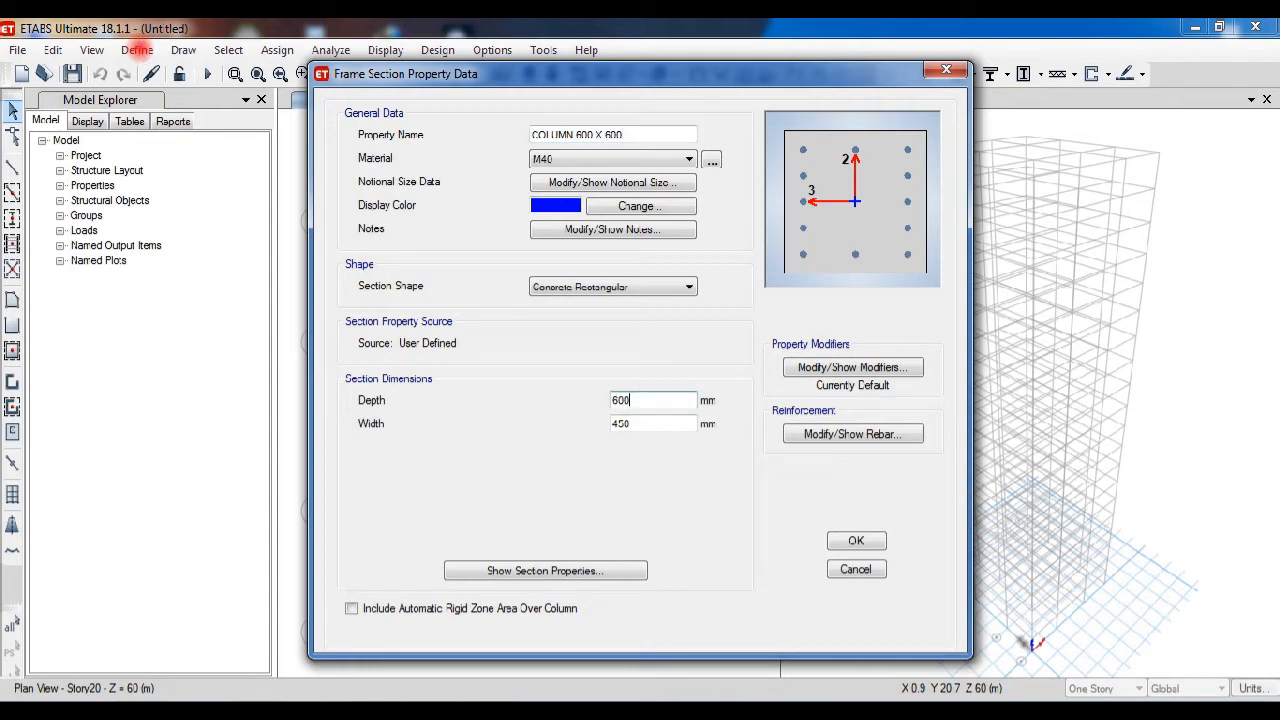
key("Tab")
type("600")
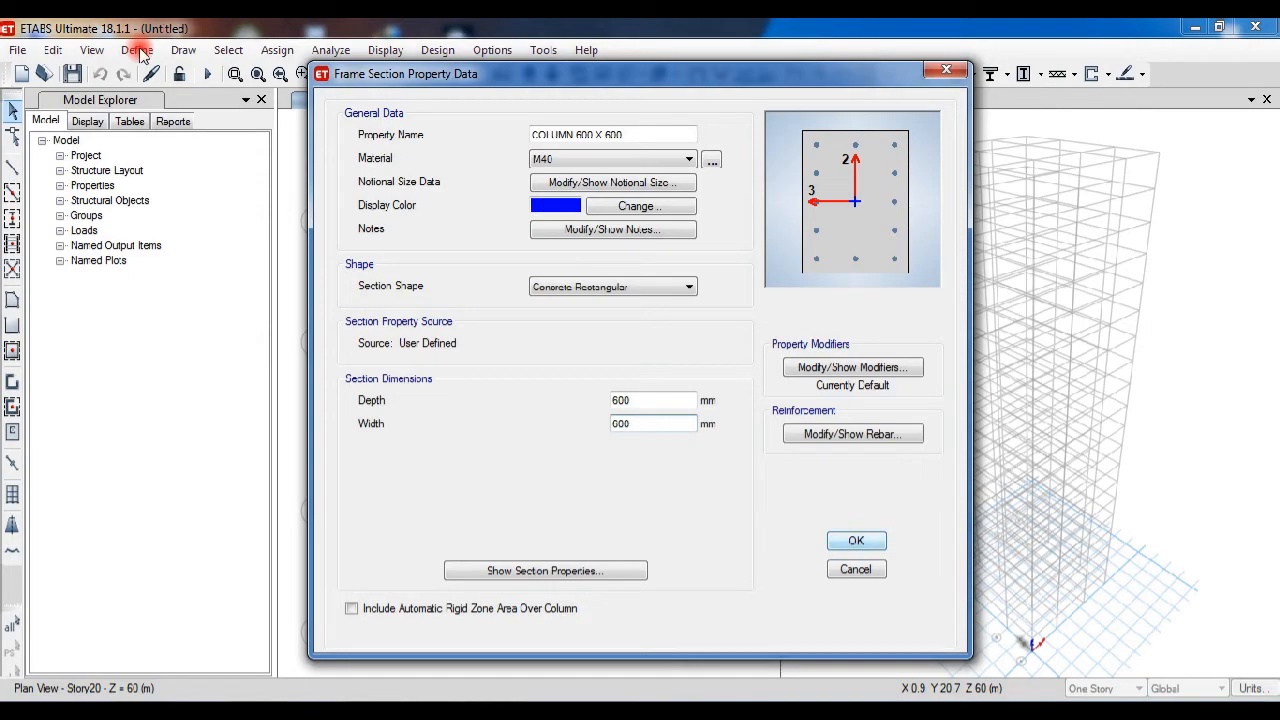
key("Return")
Add an auto select list property named AUTOSELECT COLUMN with the design type Concrete.
left_click(778, 223)
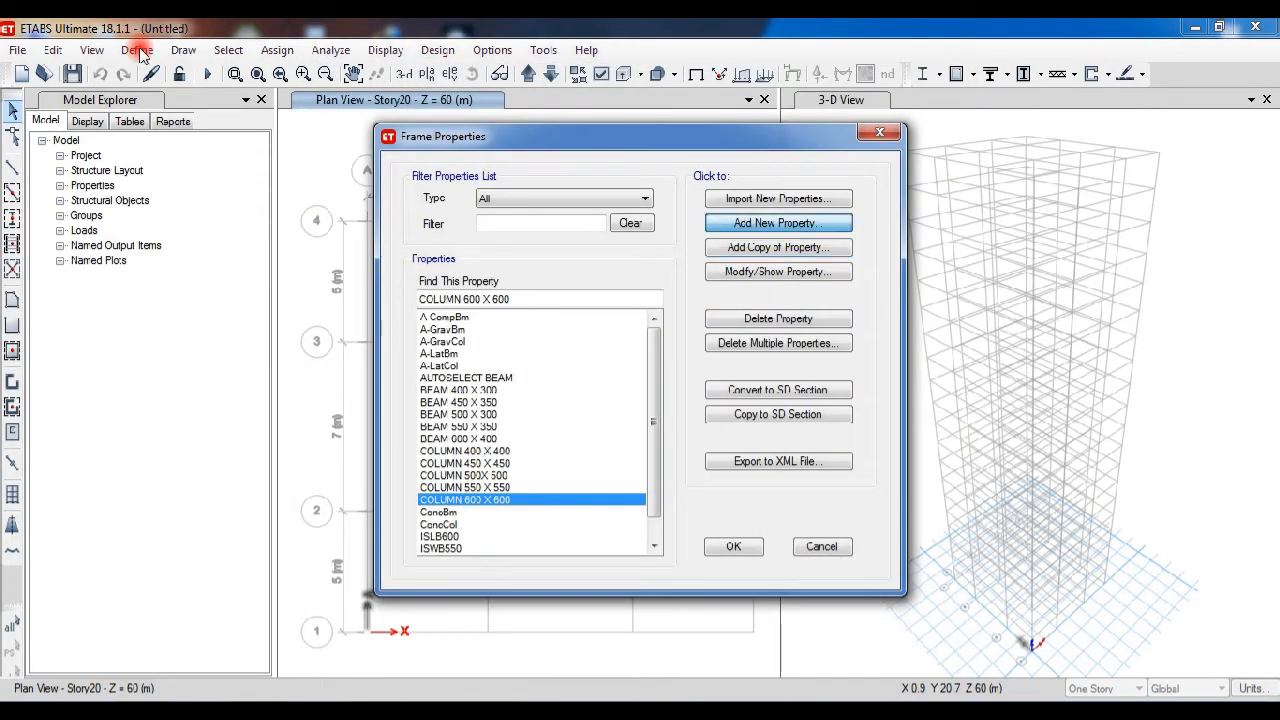
left_click(498, 444)
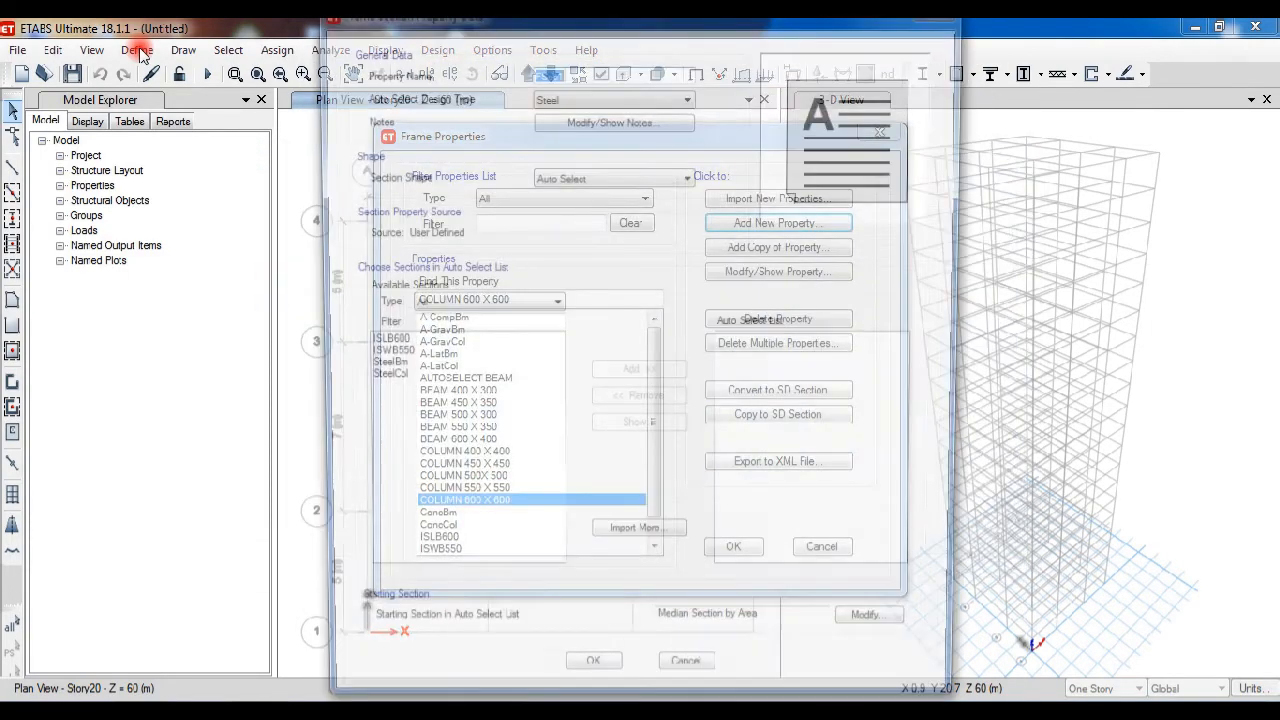
type("AUT")
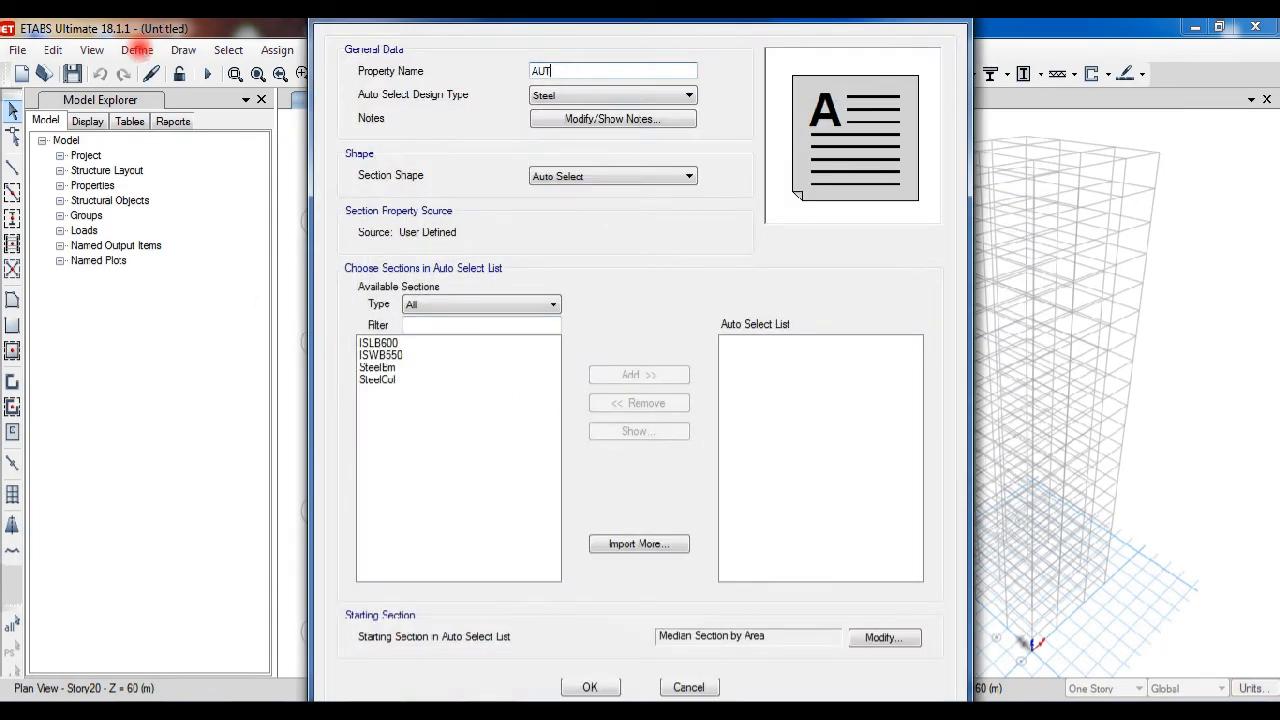
type("OSELECT COLUMN")
left_click(612, 96)
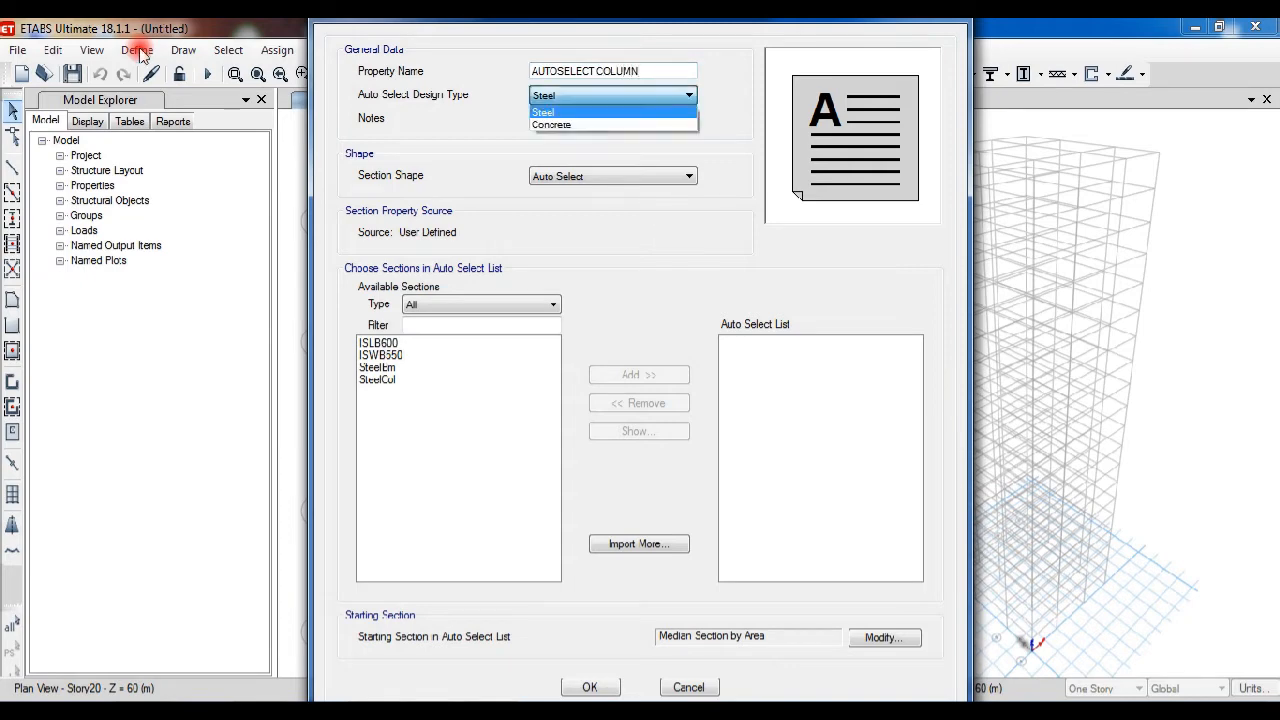
left_click(566, 124)
Add the five sections from COLUMN 400 X 400 to COLUMN 600 X 600 to the auto select list and save the frame properties.
left_click(405, 404)
left_click_drag(405, 404, 405, 452)
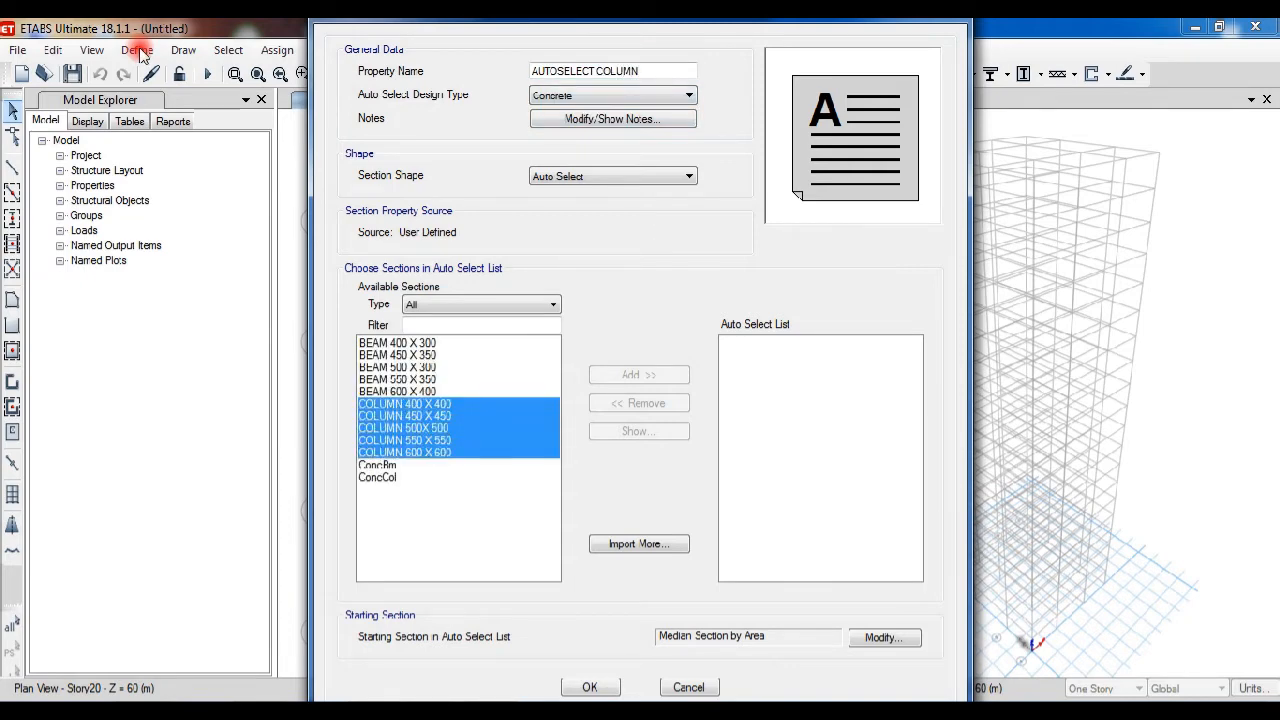
left_click(639, 374)
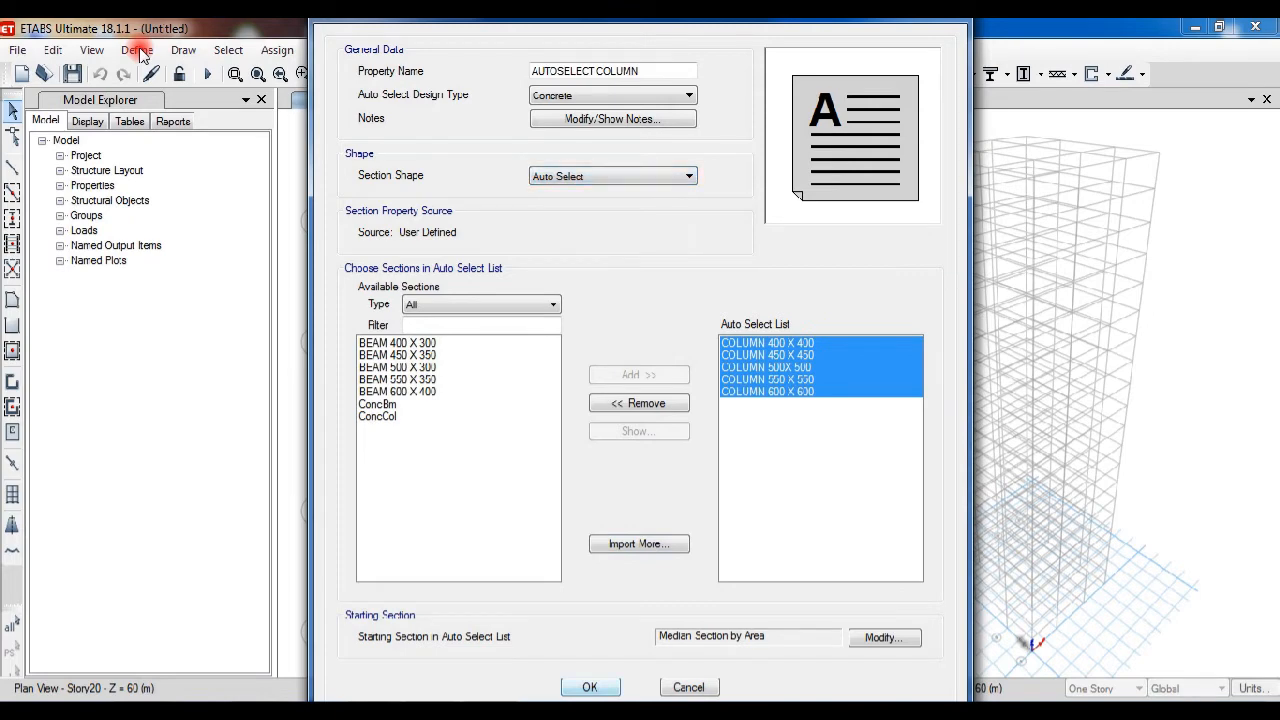
left_click(590, 687)
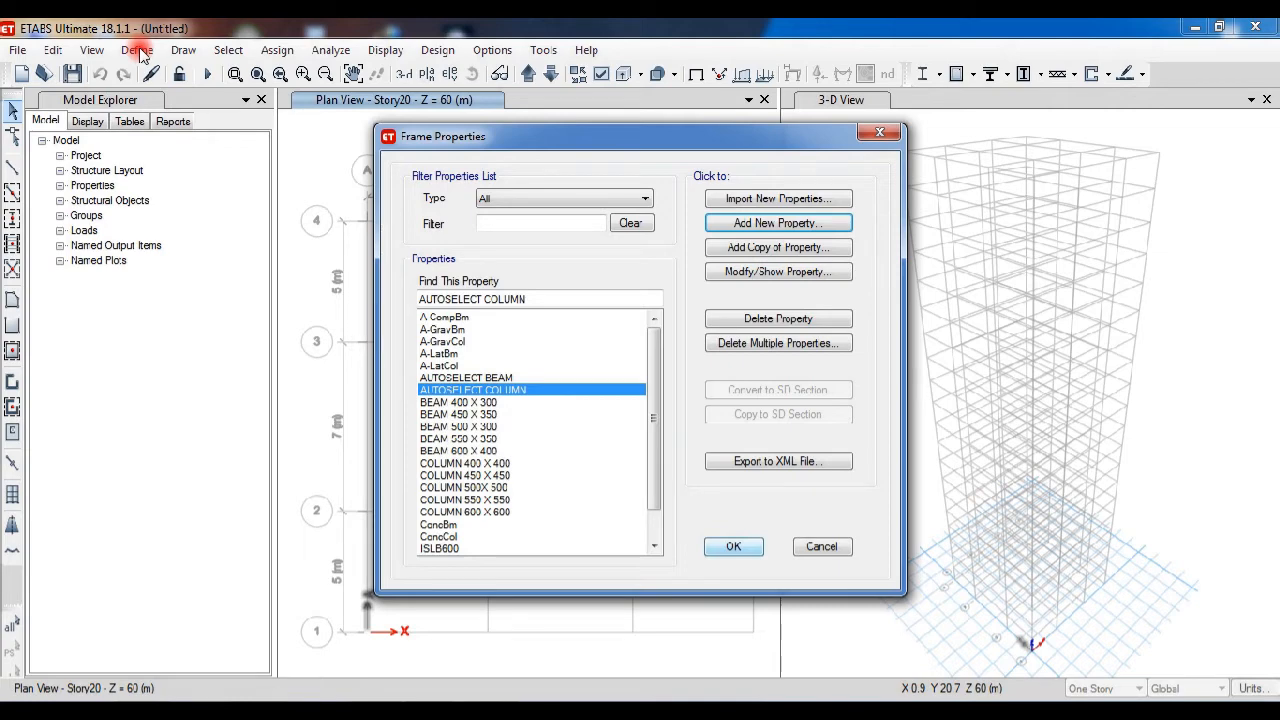
left_click(733, 547)
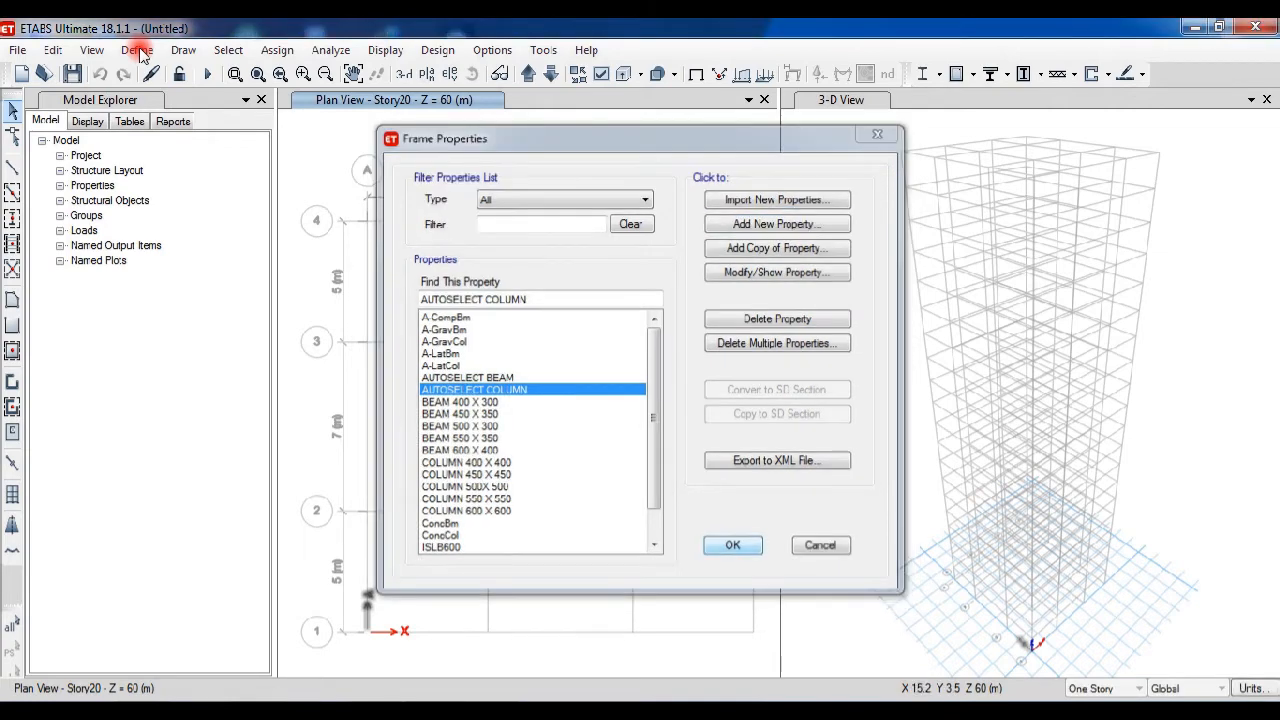
Add a slab section property named SLAB 150 and assign it the M40 material.
left_click(137, 50)
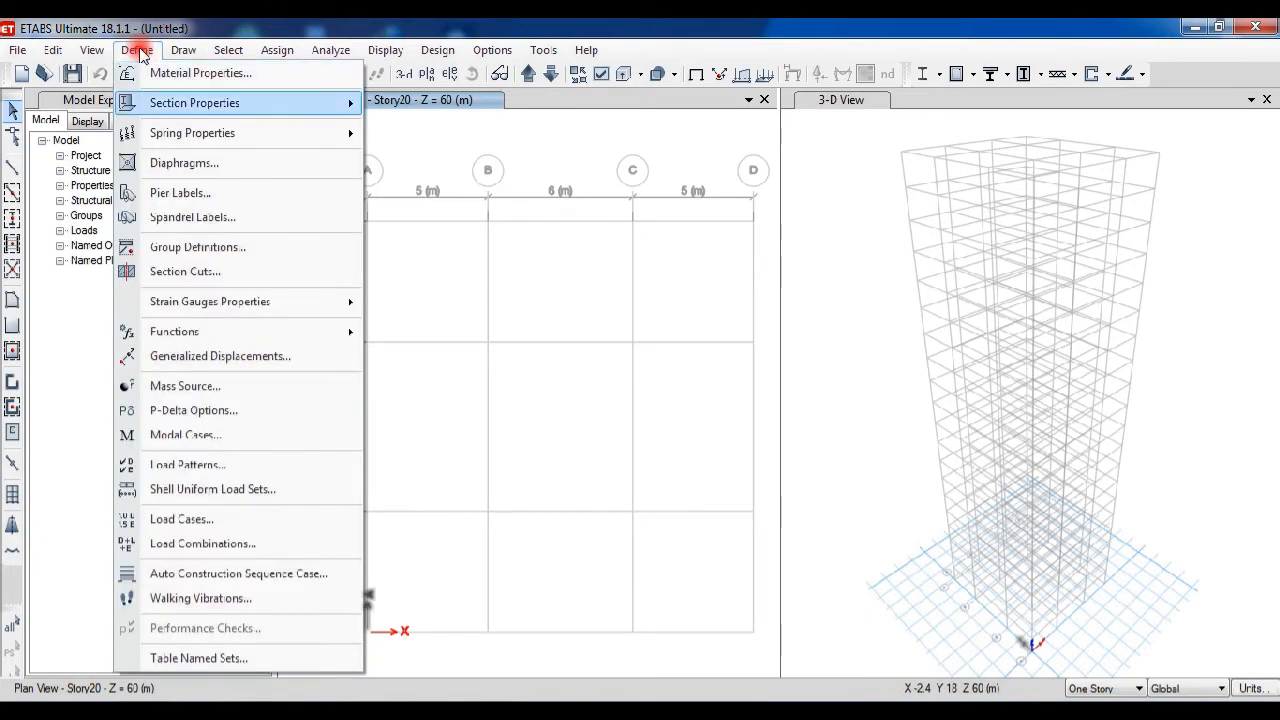
mouse_move(195, 103)
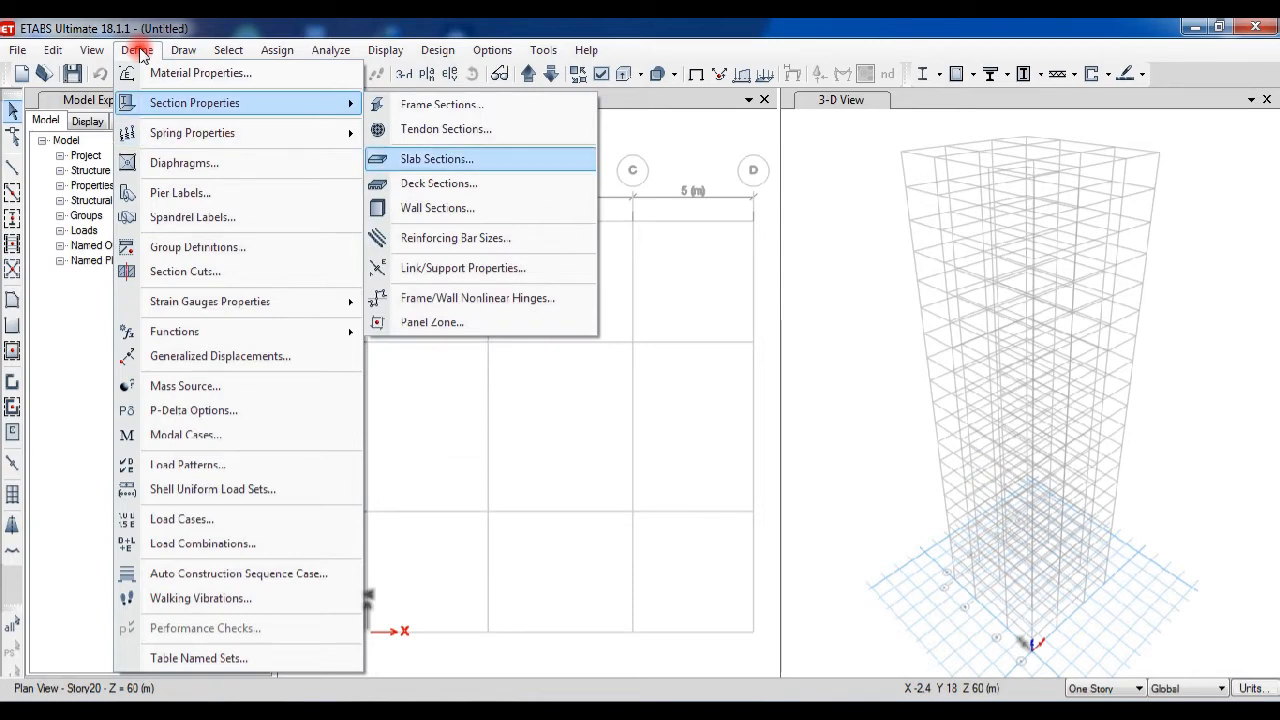
key("Return")
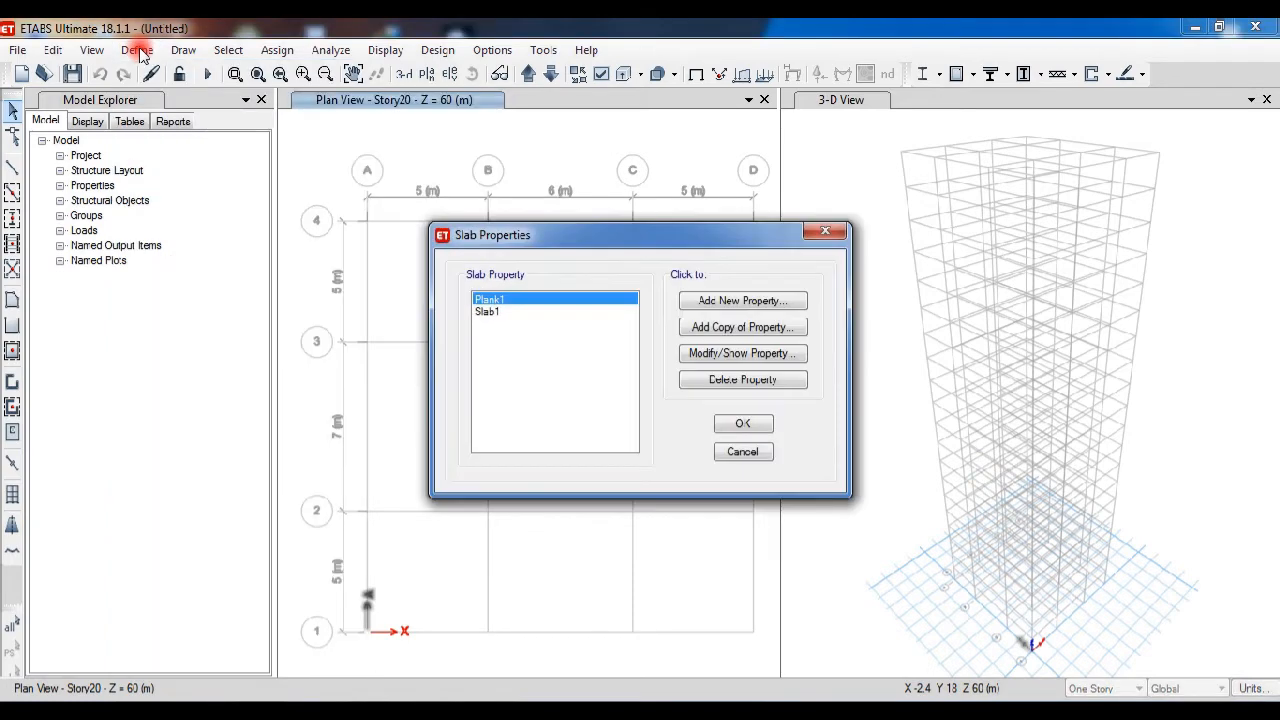
key("Return")
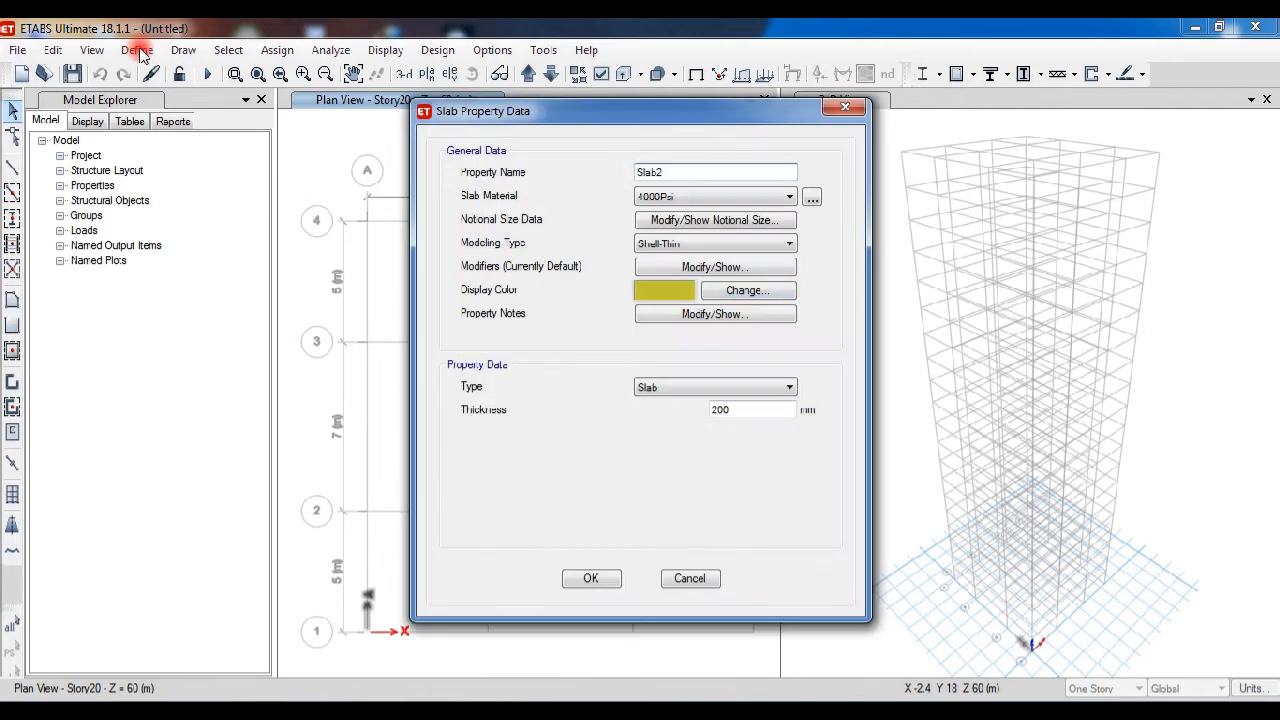
type("SLAB 150")
left_click(715, 197)
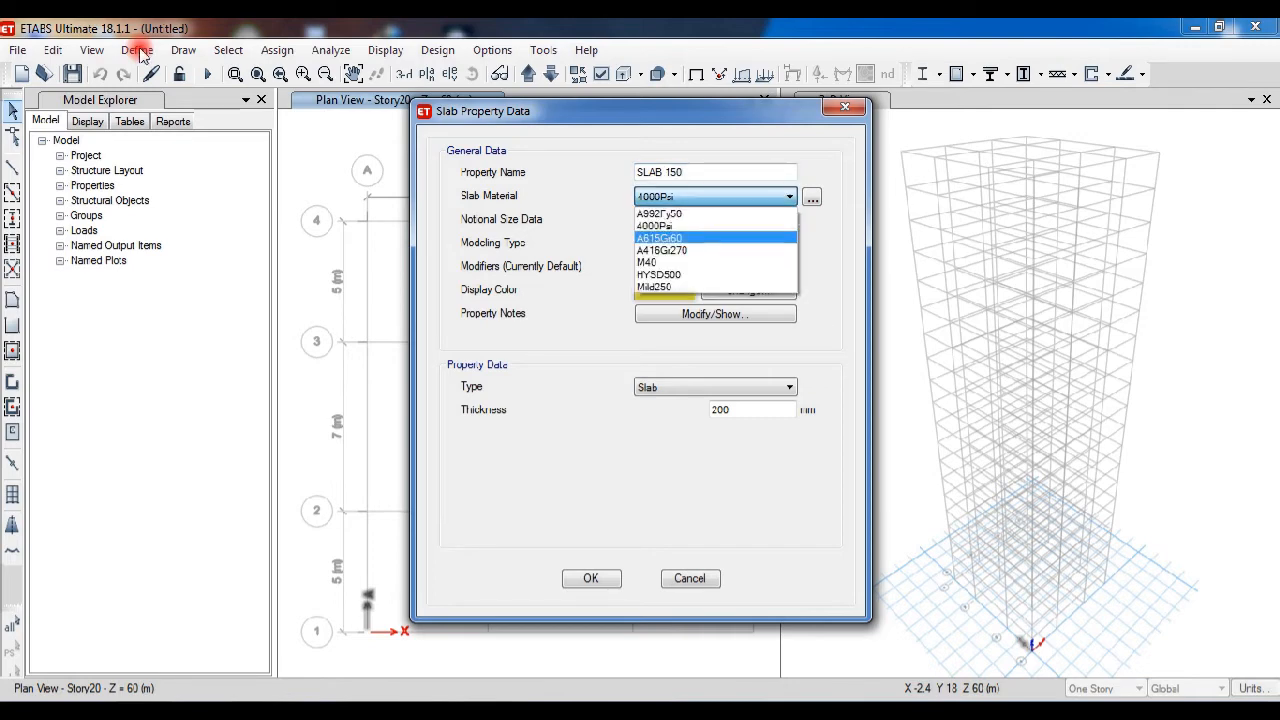
left_click(715, 262)
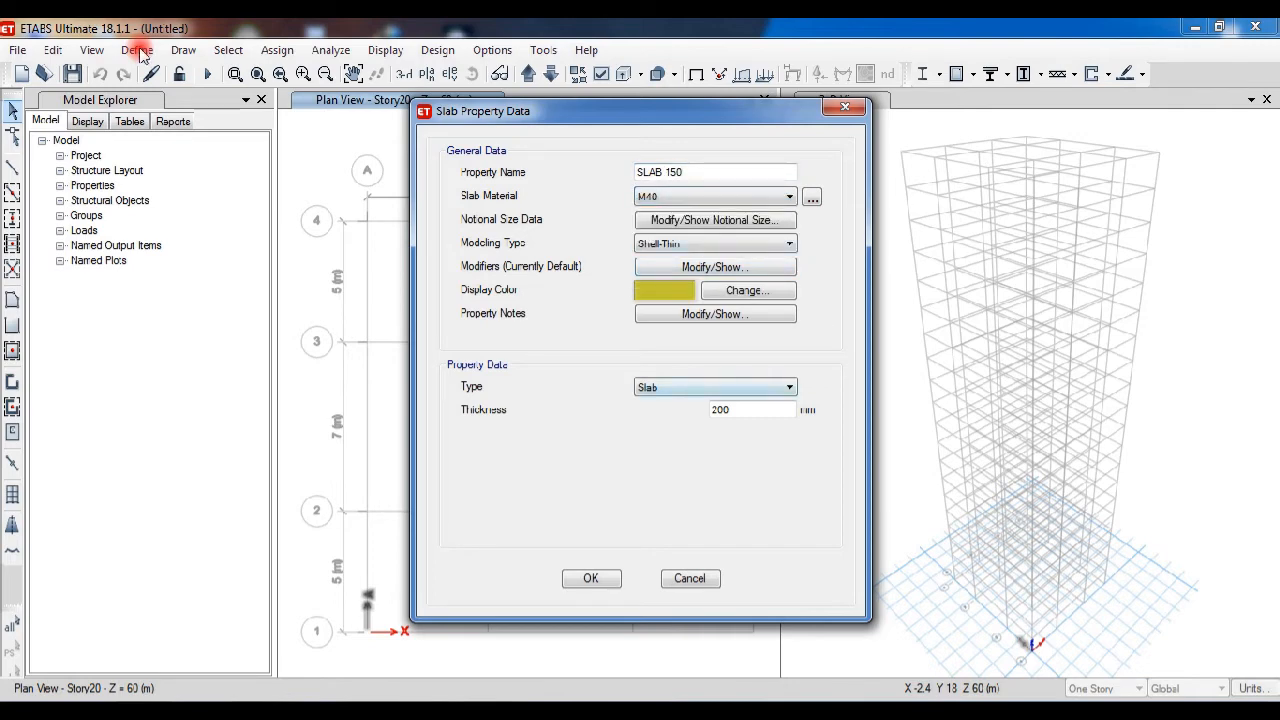
Set the SLAB 150 thickness to 150 mm and save the slab properties.
double_click(722, 409)
type("150")
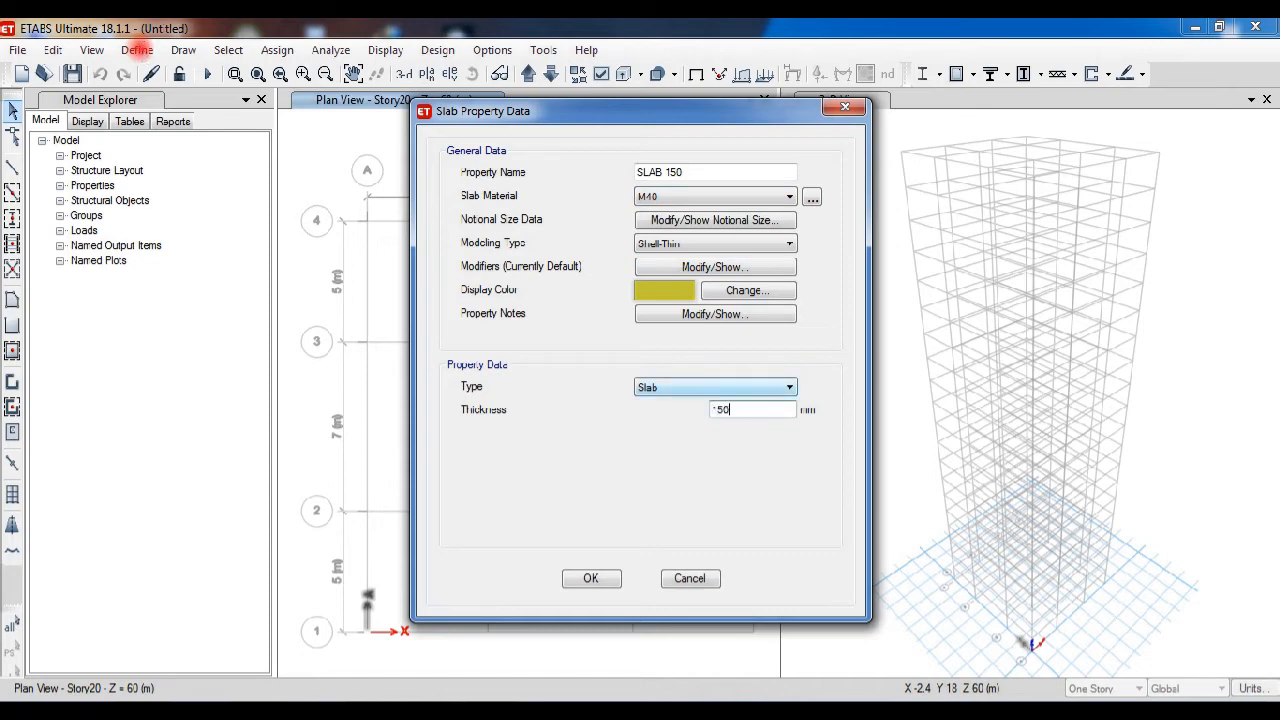
left_click(591, 578)
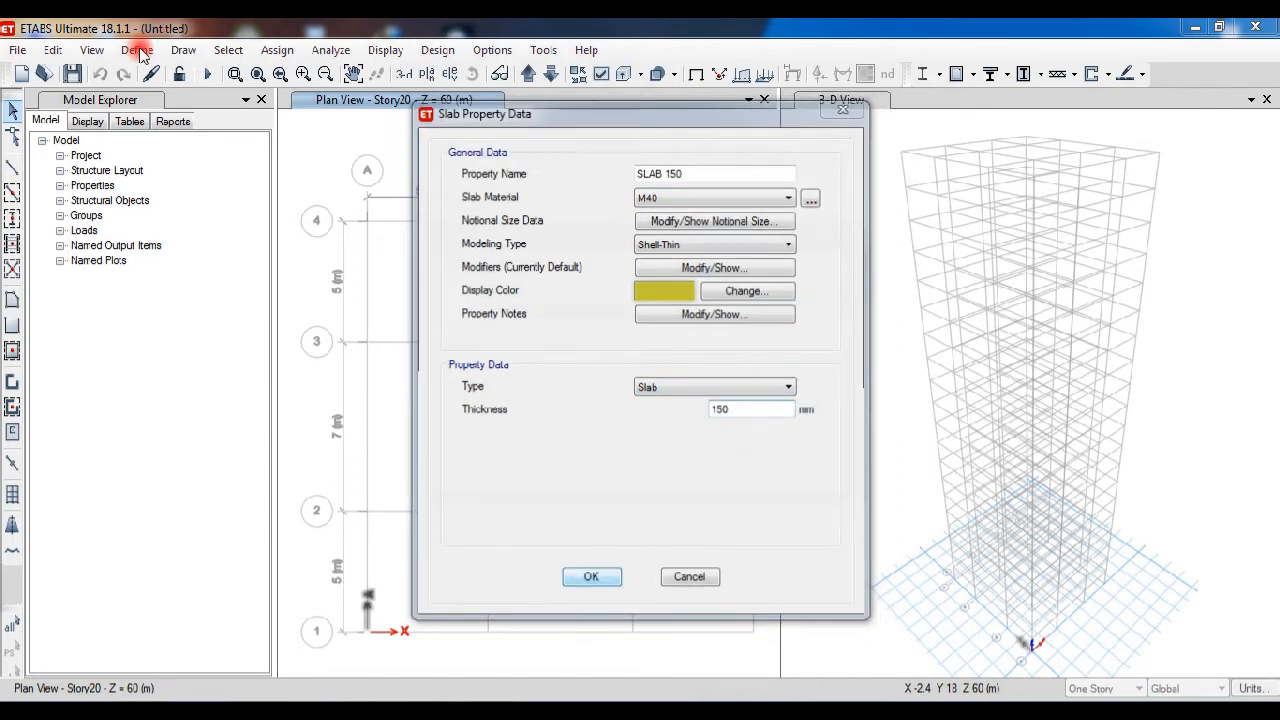
left_click(741, 421)
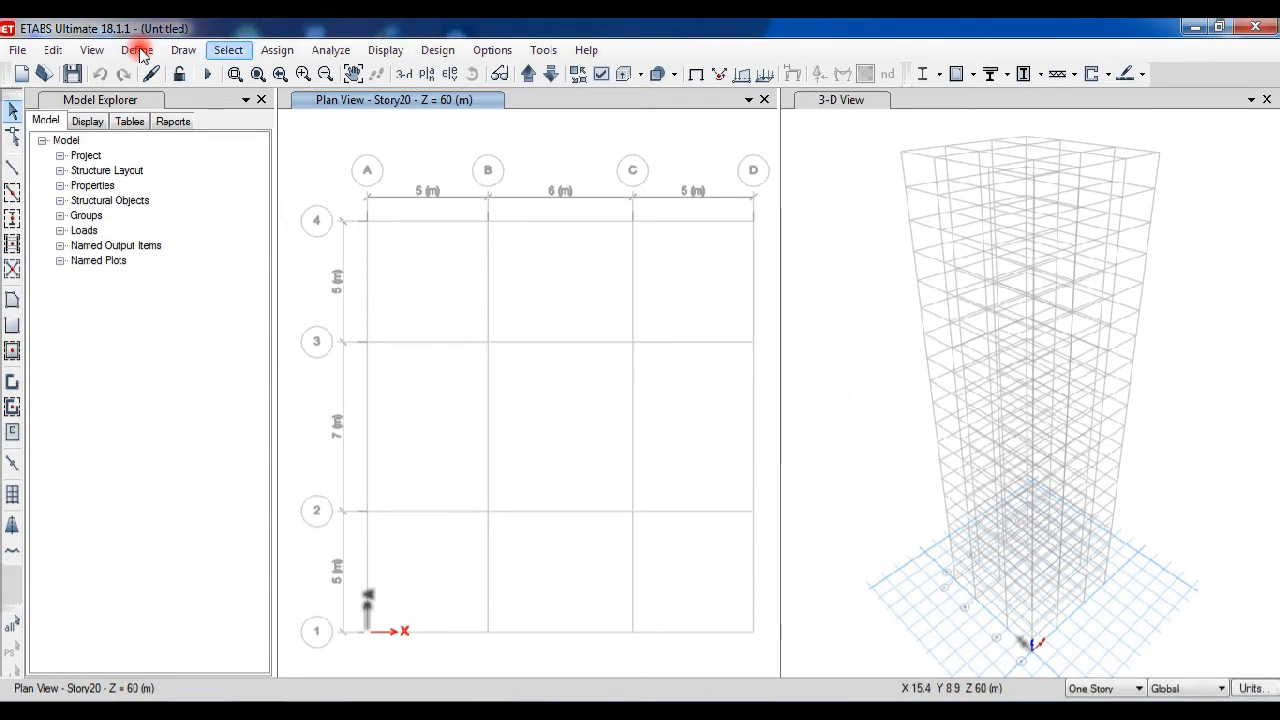
left_click(277, 50)
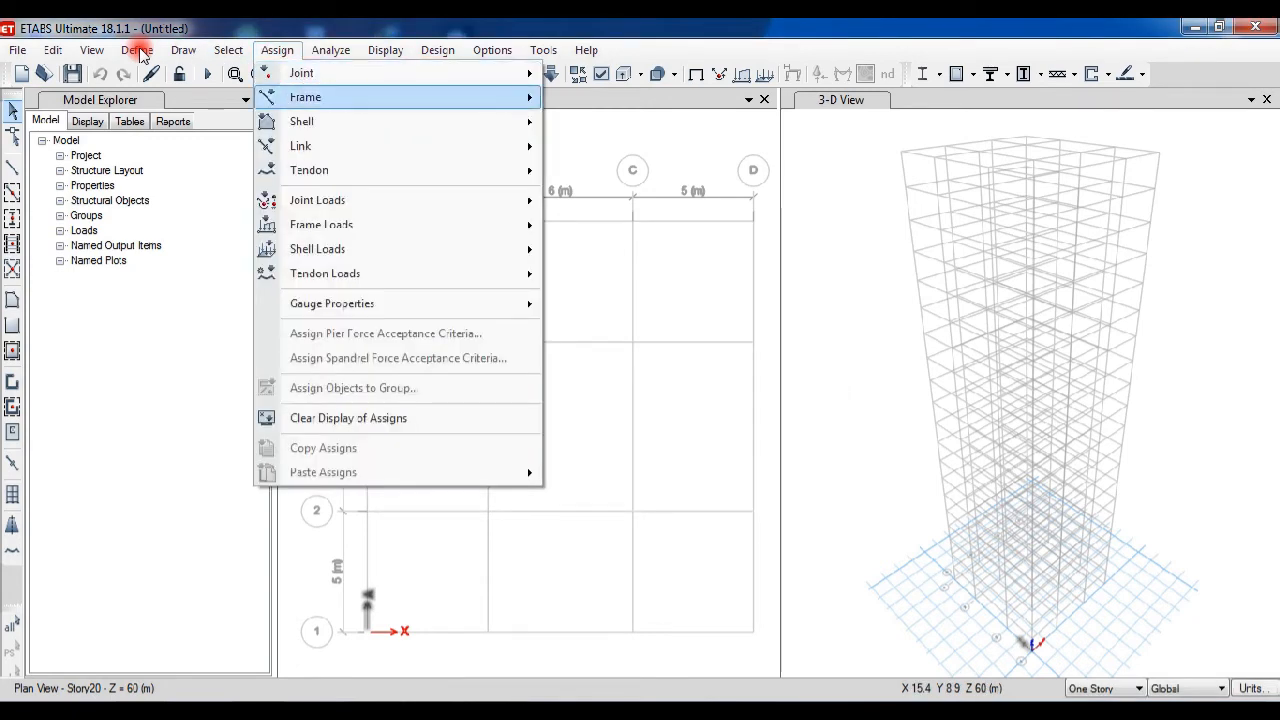
mouse_move(305, 97)
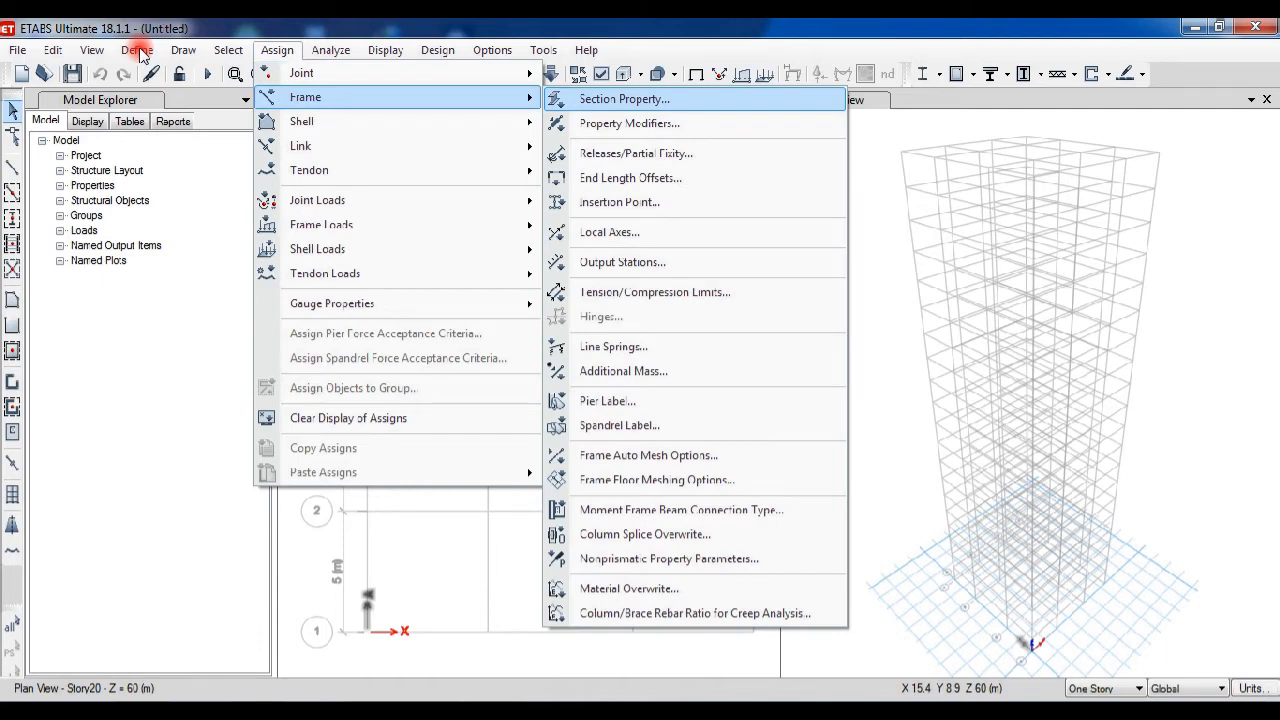
key("Return")
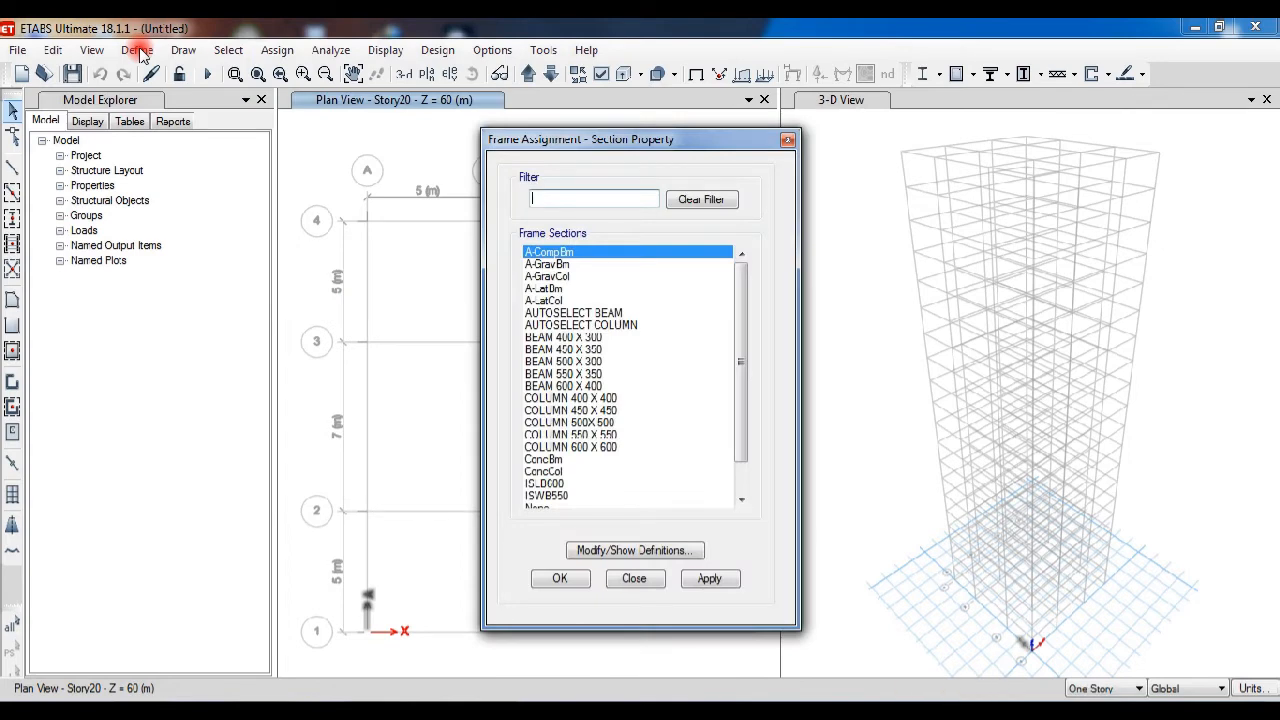
key("Escape")
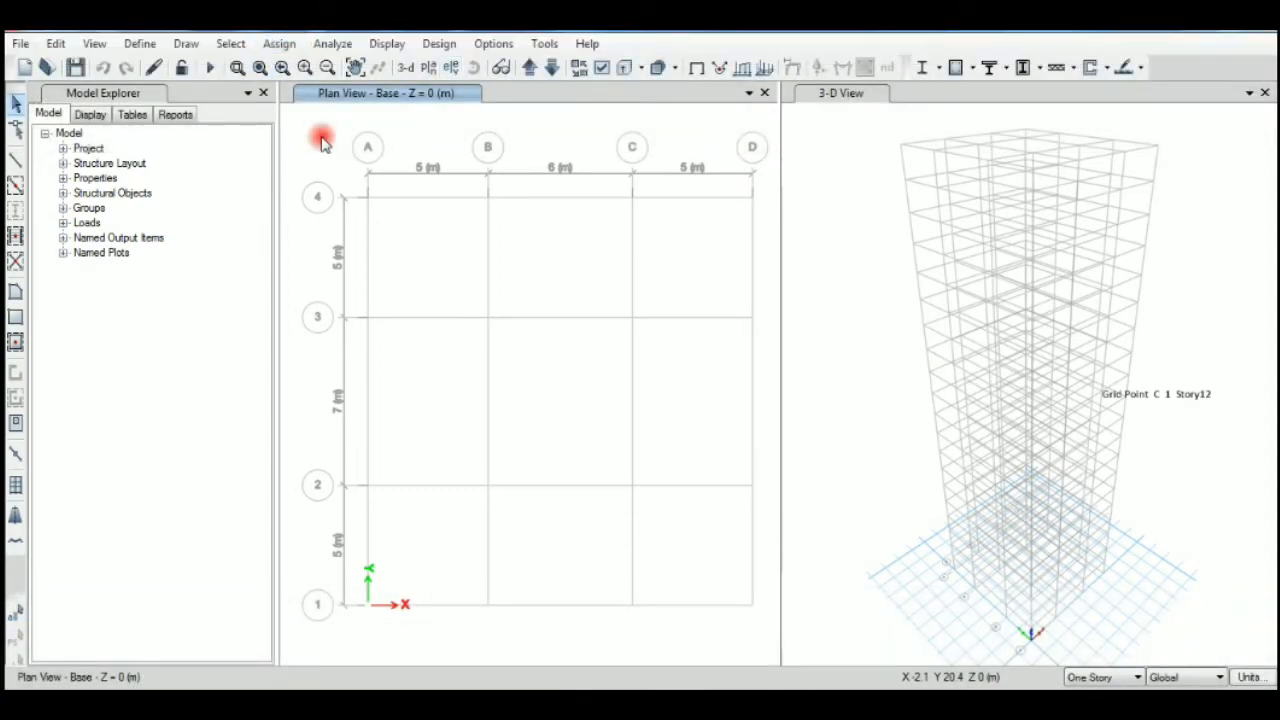
Draw AUTOSELECT COLUMN columns at every grid intersection in the Story1 plan, applied to similar stories.
left_click(529, 68)
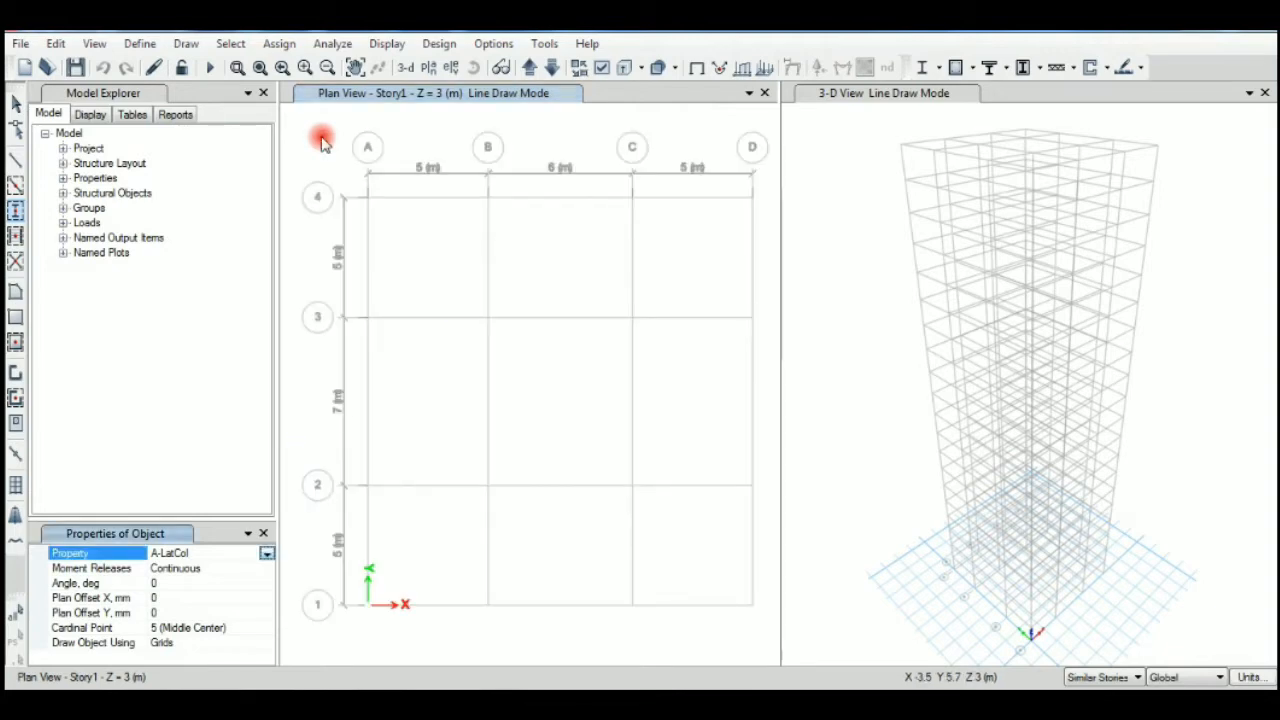
left_click(267, 553)
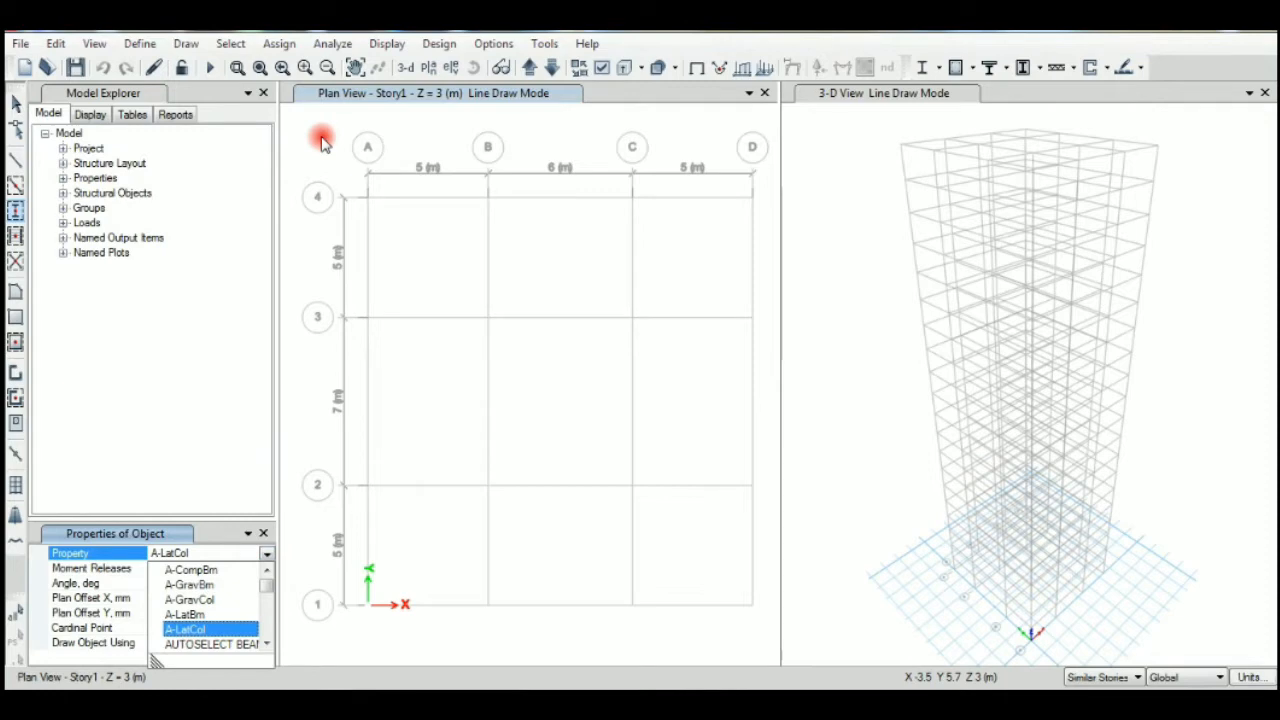
left_click(211, 644)
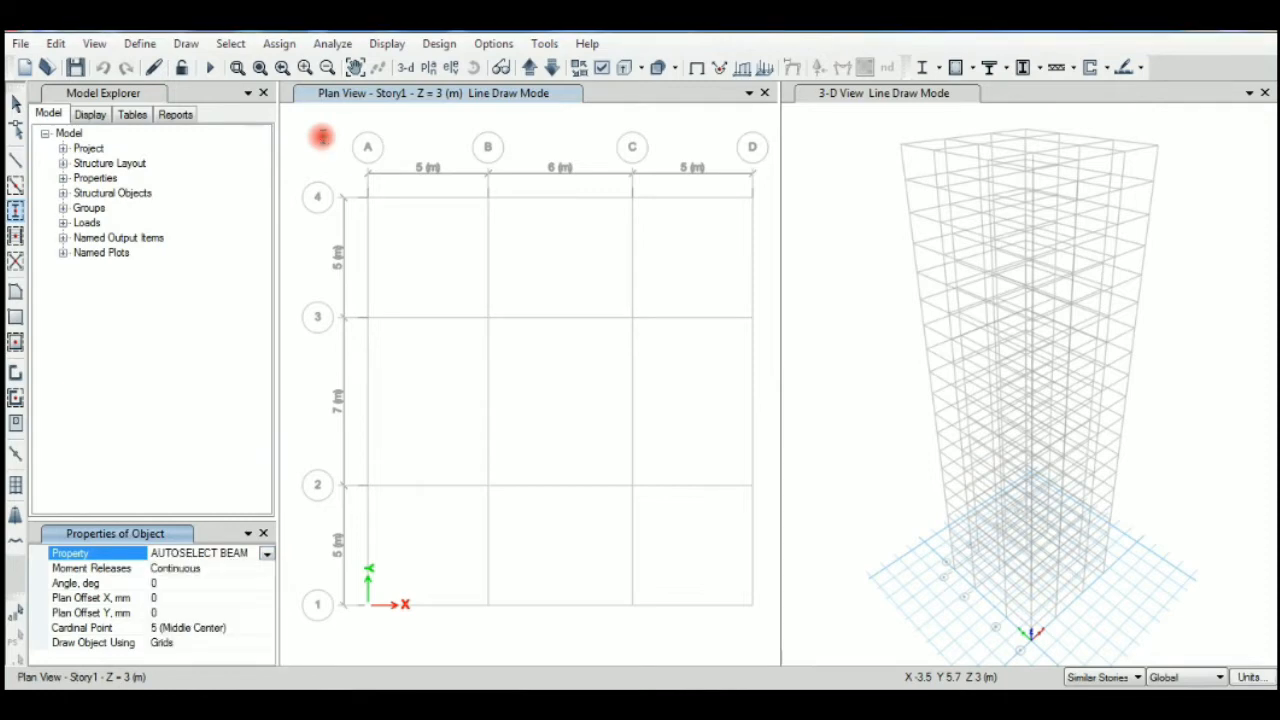
left_click(267, 553)
scroll(211, 614, "down", 1)
left_click(211, 614)
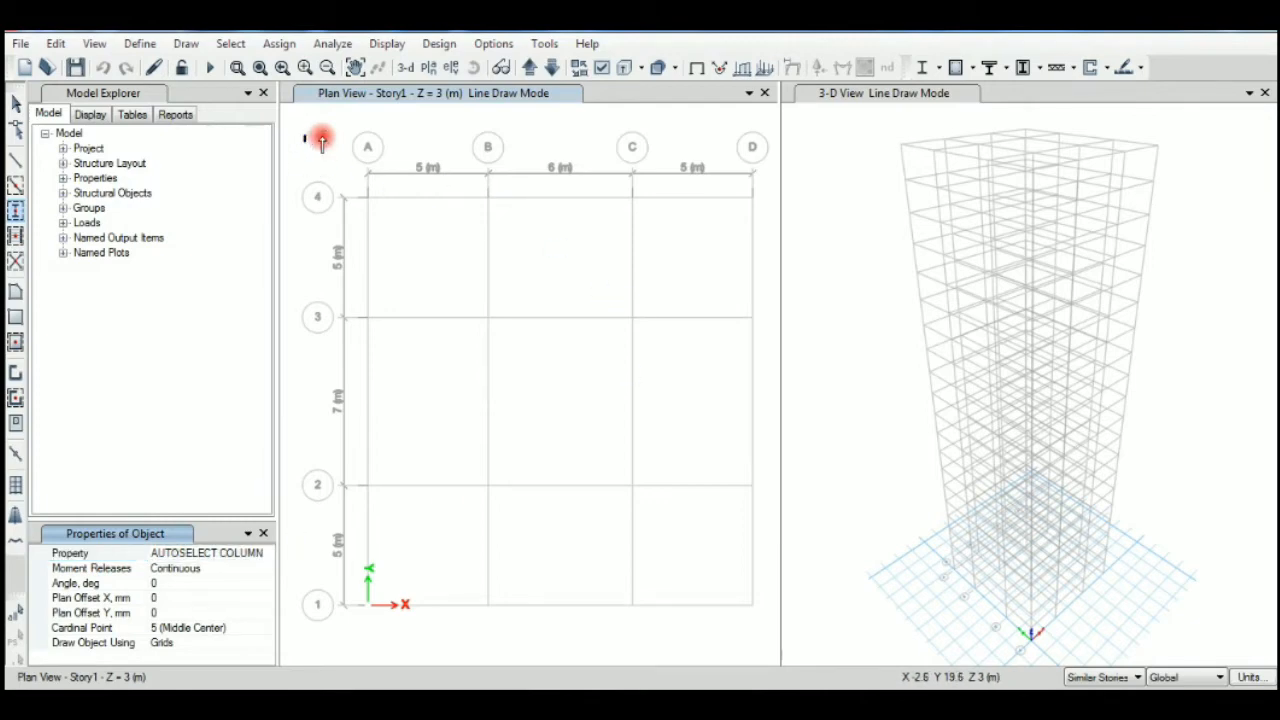
left_click_drag(305, 135, 768, 626)
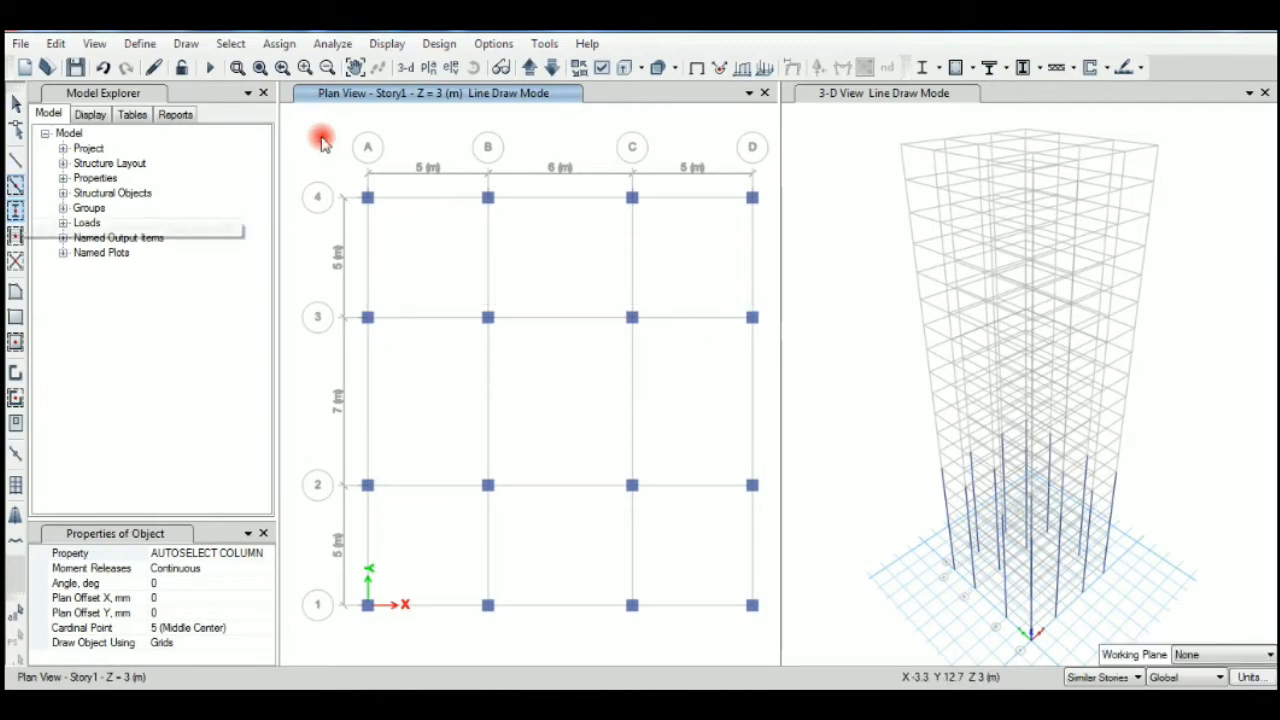
Draw AUTOSELECT BEAM beams along all grid lines in the Story1 plan, applied to similar stories.
left_click(15, 185)
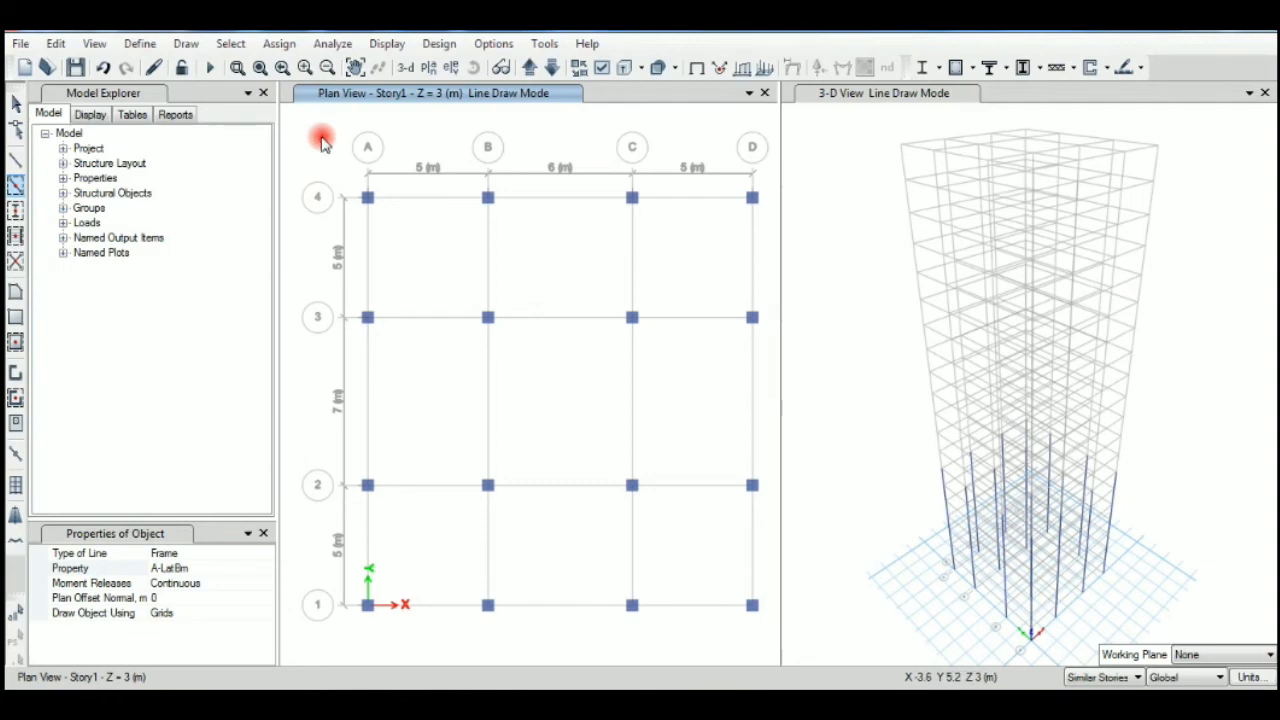
left_click(210, 568)
left_click(267, 568)
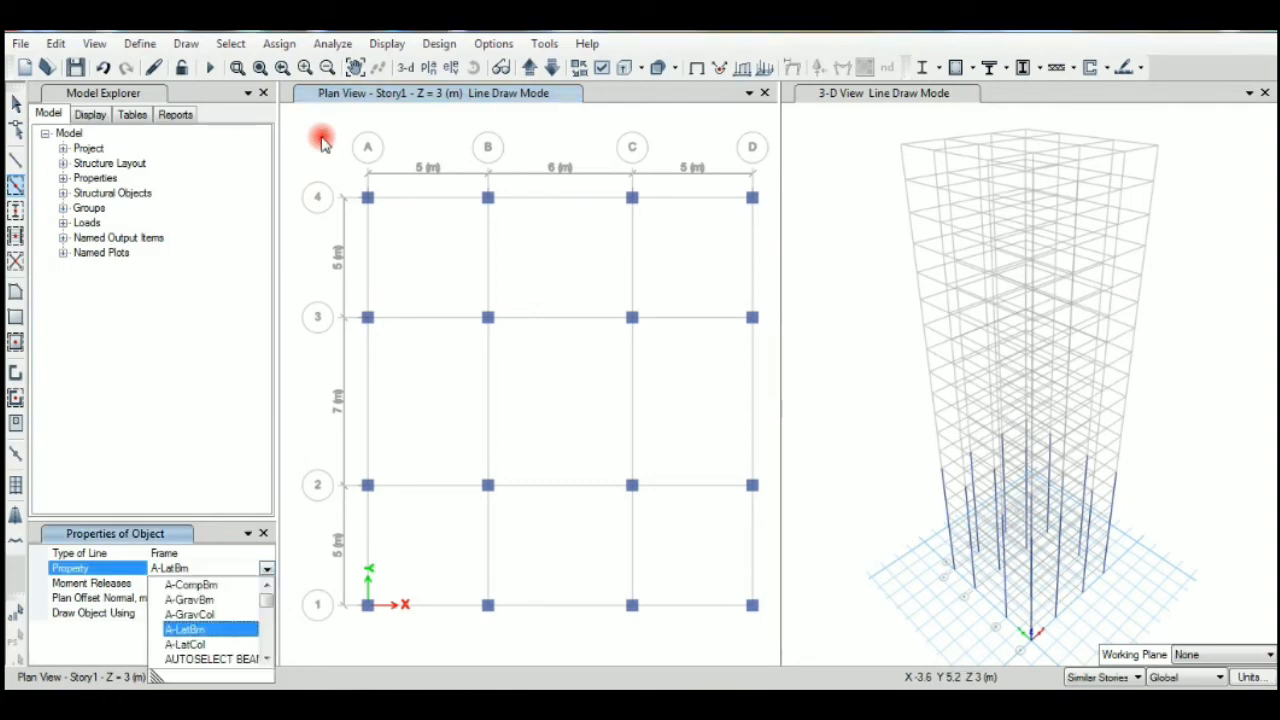
left_click(210, 659)
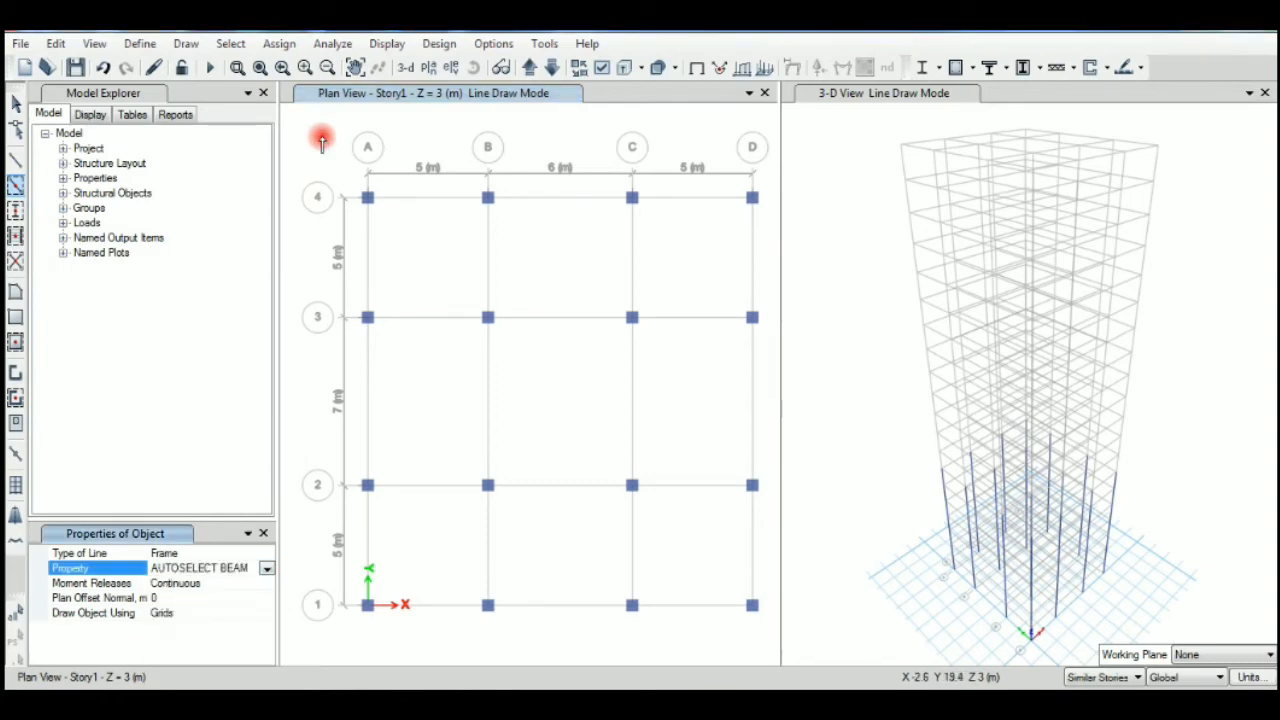
mouse_move(306, 136)
left_mouse_down()
mouse_move(380, 251)
mouse_move(580, 423)
mouse_move(768, 634)
left_mouse_up()
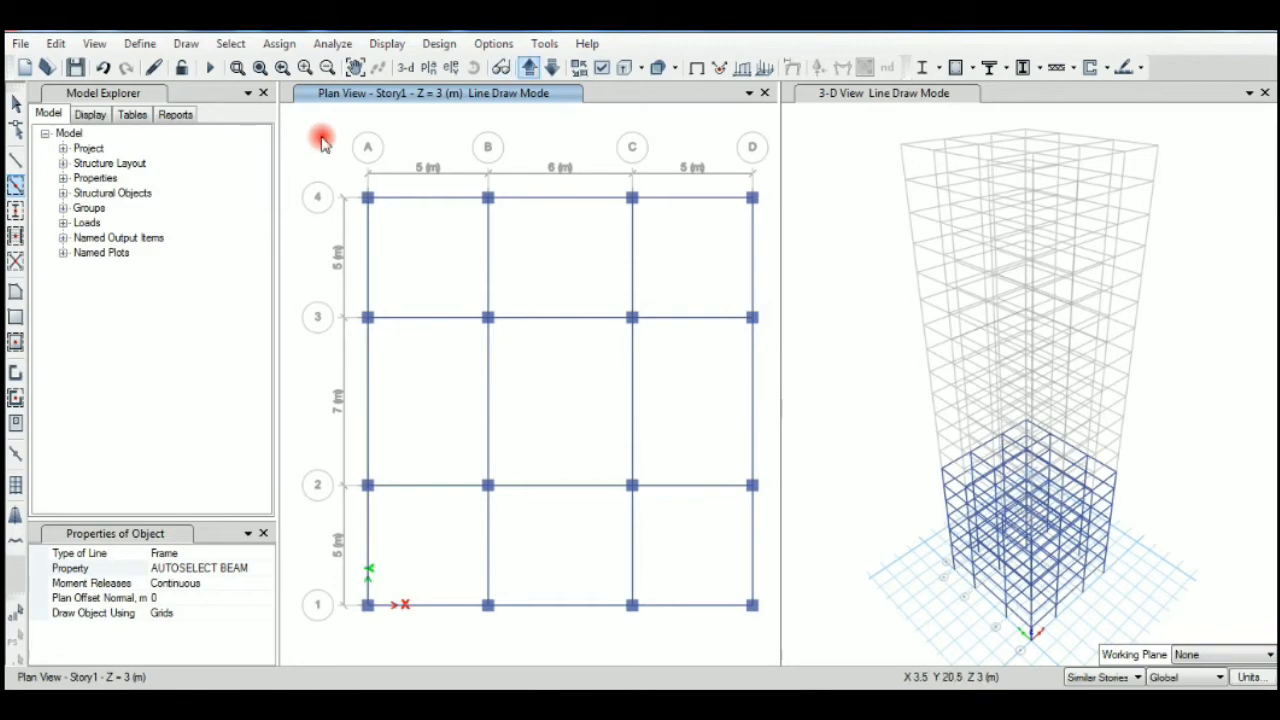
In the Story8 plan, draw AUTOSELECT COLUMN columns at all grid intersections except the four corners, applied to similar stories.
left_click(528, 67)
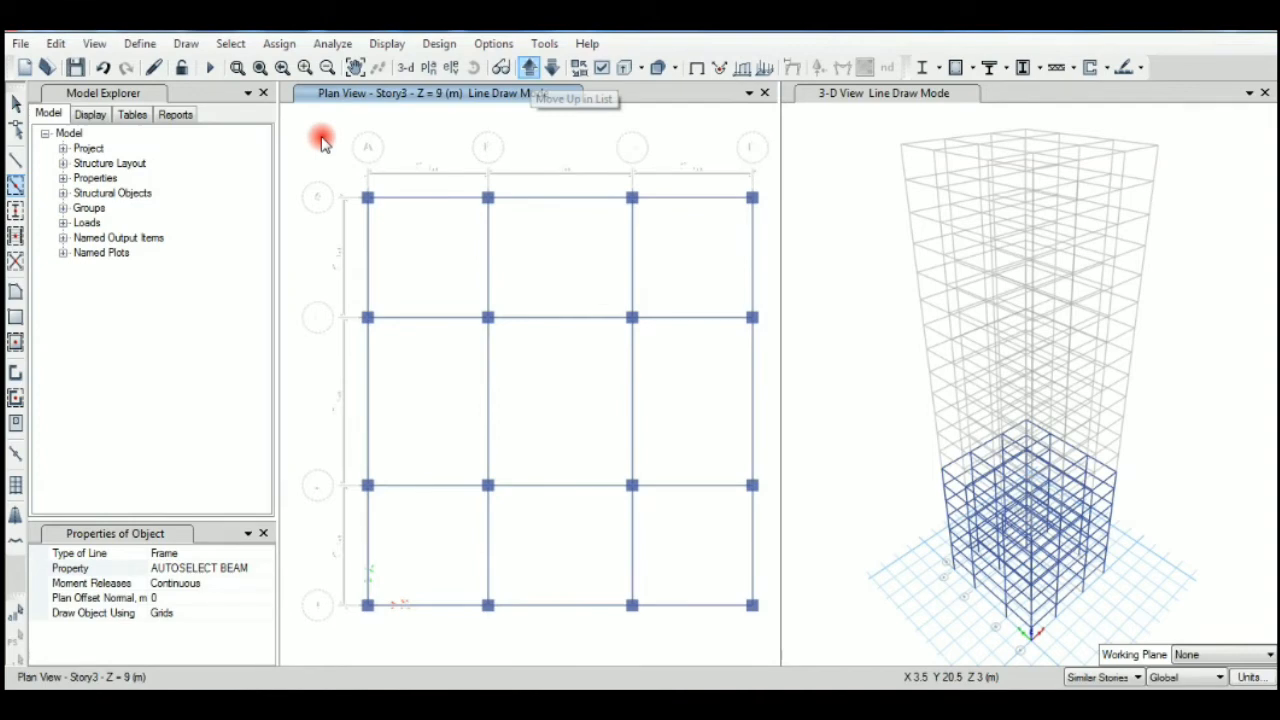
left_click(529, 68)
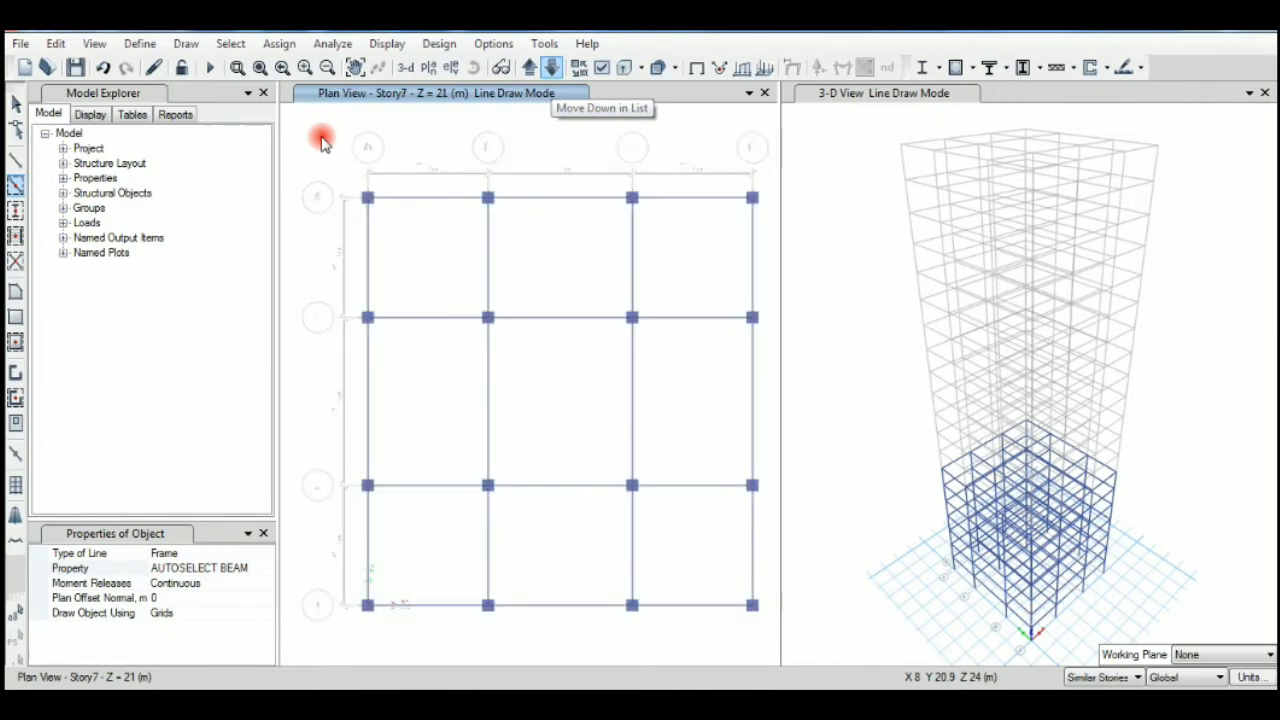
left_click(529, 67)
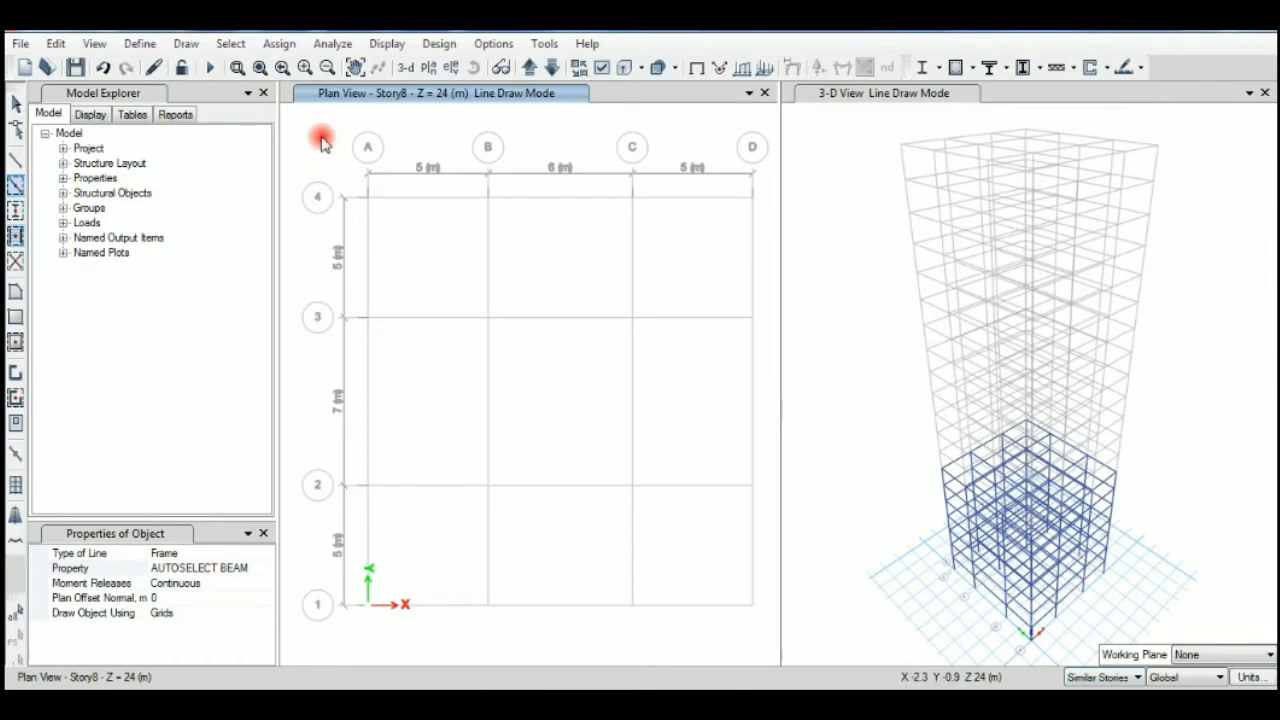
left_click(15, 210)
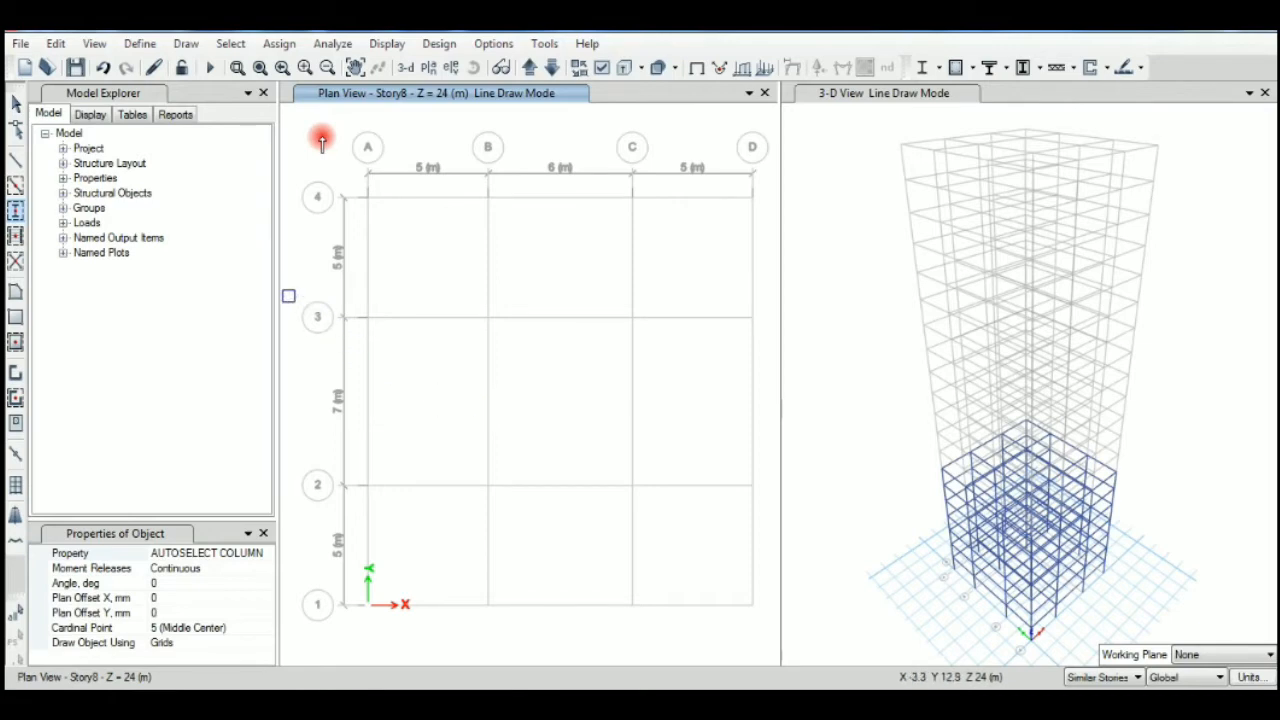
left_click_drag(294, 286, 778, 528)
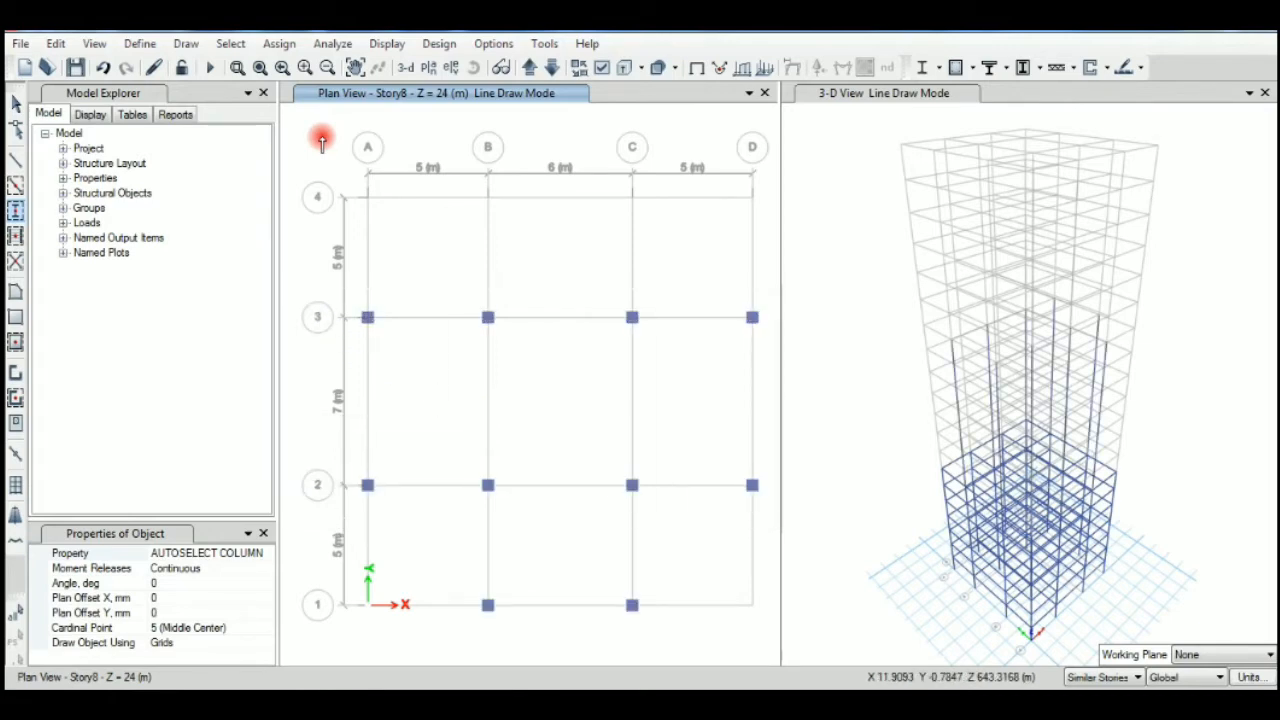
left_click_drag(466, 177, 663, 225)
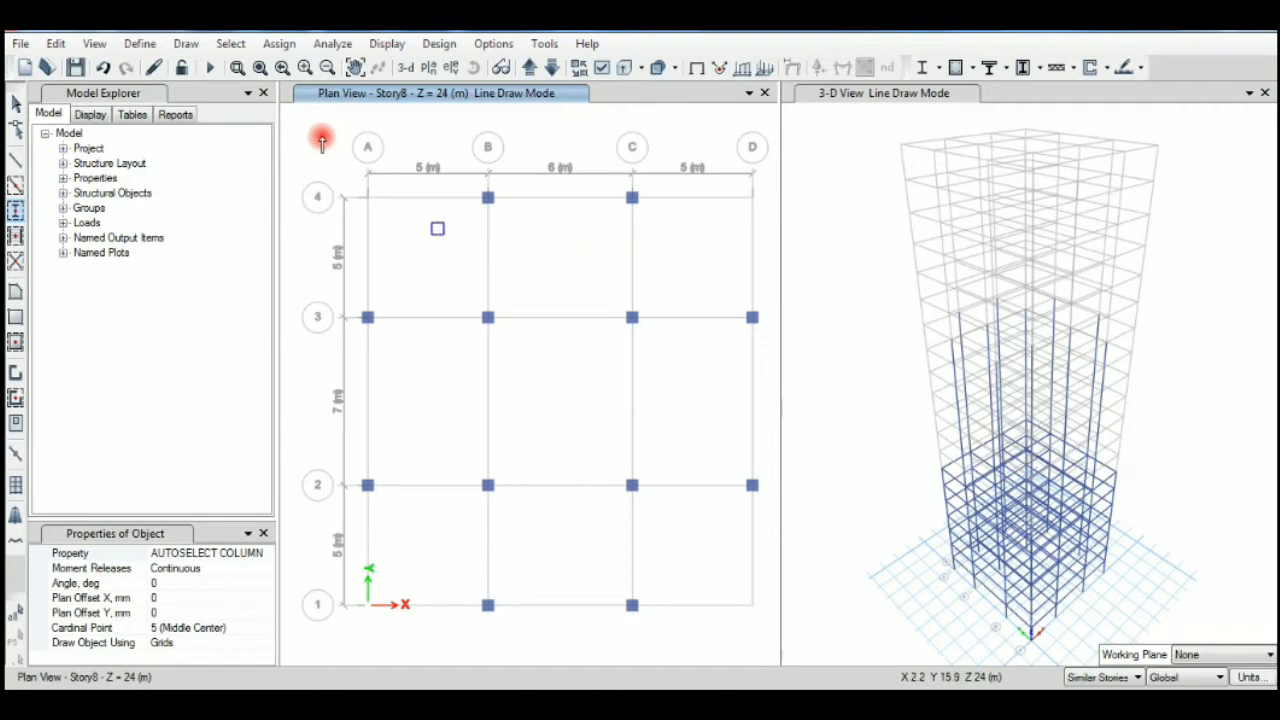
Connect the Story8 columns with AUTOSELECT BEAM beams between grids B and C and between grids 2 and 3.
left_click(15, 186)
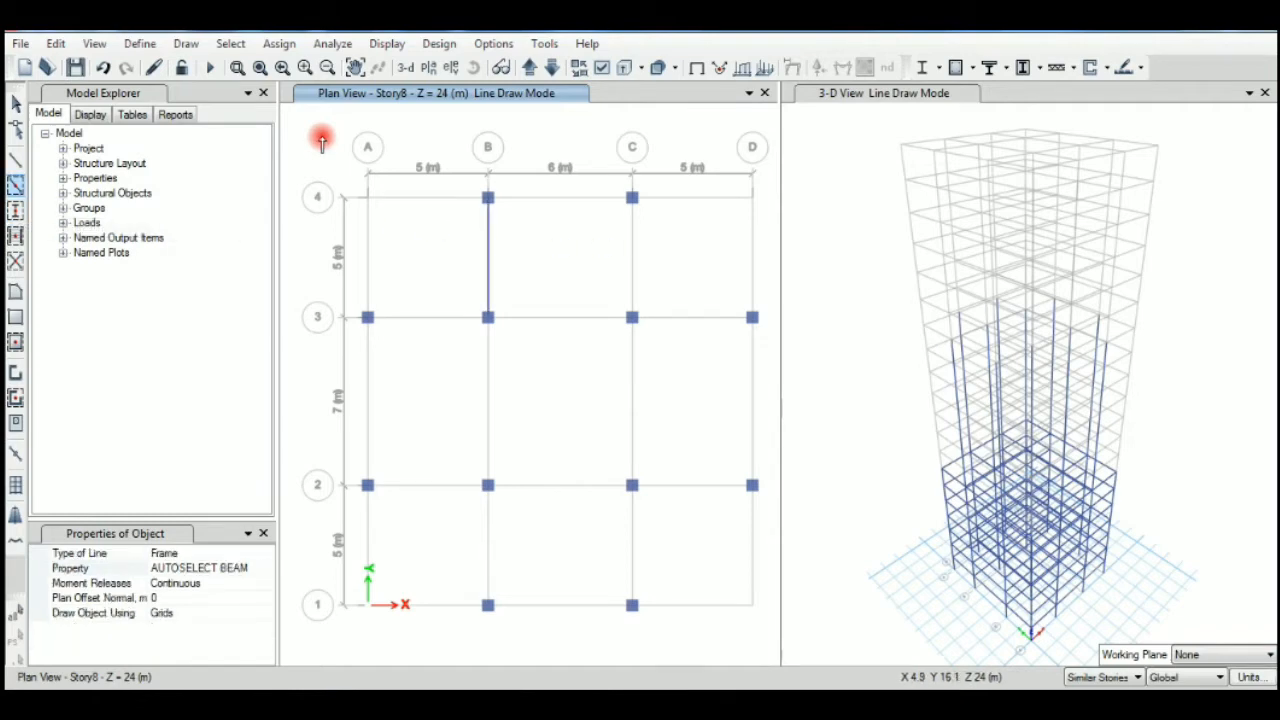
left_click(450, 193)
mouse_move(458, 172)
left_mouse_down()
mouse_move(667, 355)
mouse_move(660, 624)
left_mouse_up()
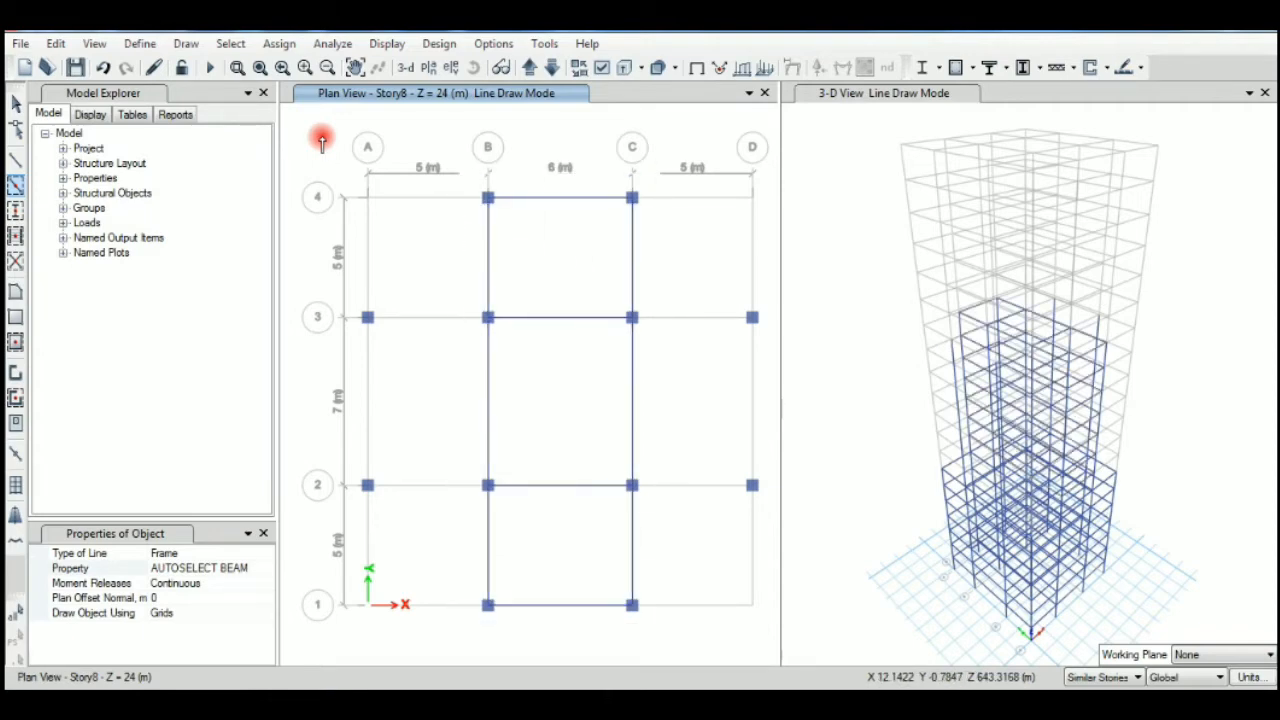
mouse_move(288, 310)
left_mouse_down()
mouse_move(529, 443)
mouse_move(778, 518)
mouse_move(772, 498)
left_mouse_up()
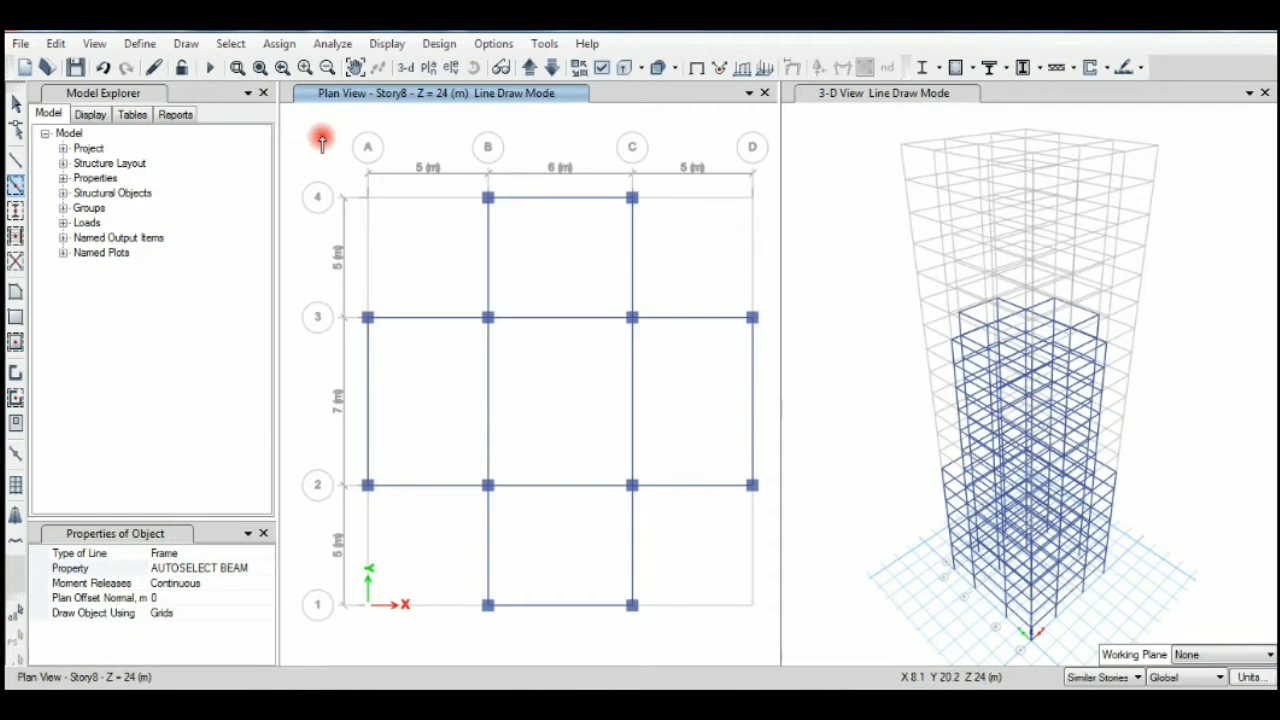
key("Escape")
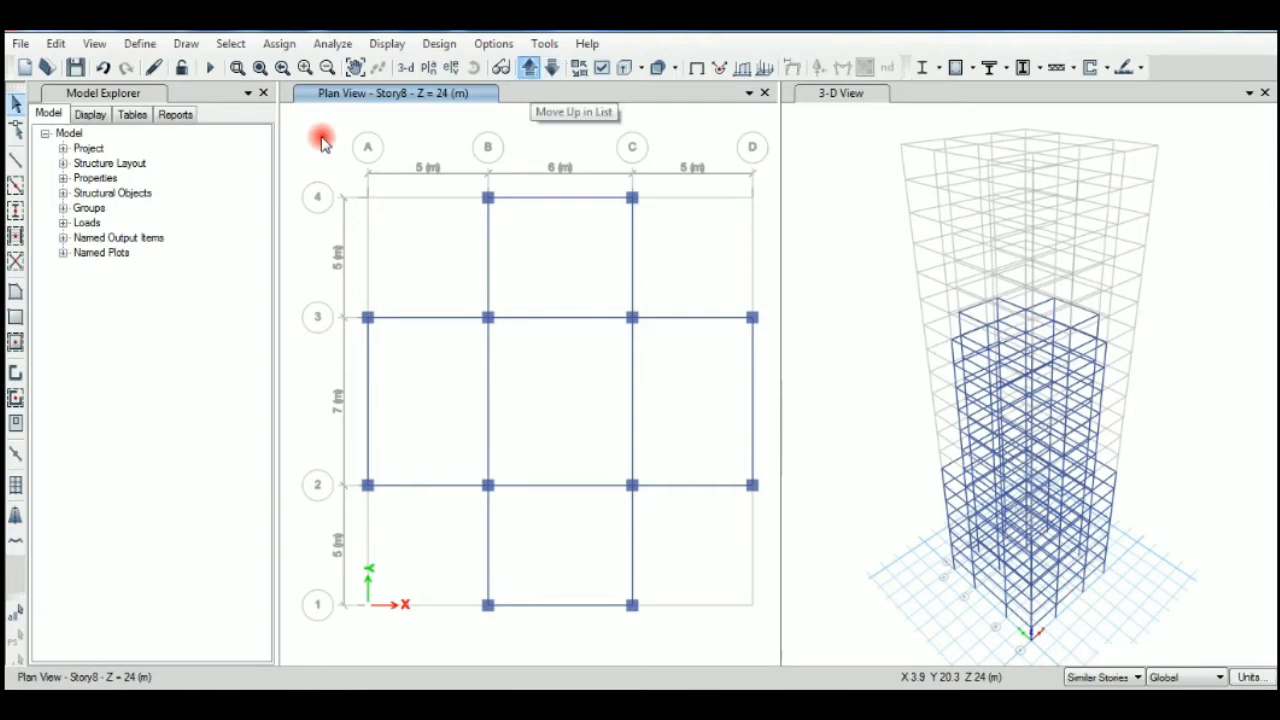
In the Story20 plan, draw AUTOSELECT COLUMN columns along grids B and C at grids 1 to 4.
left_click(530, 68)
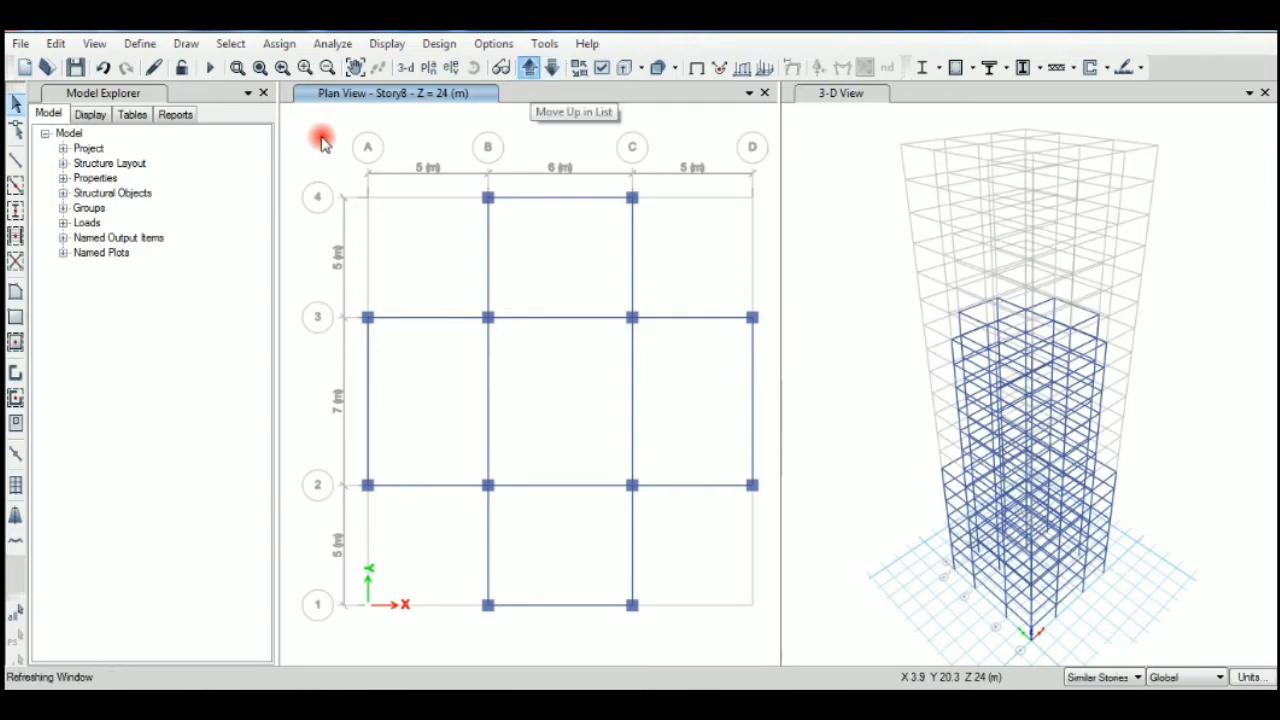
left_click(530, 68)
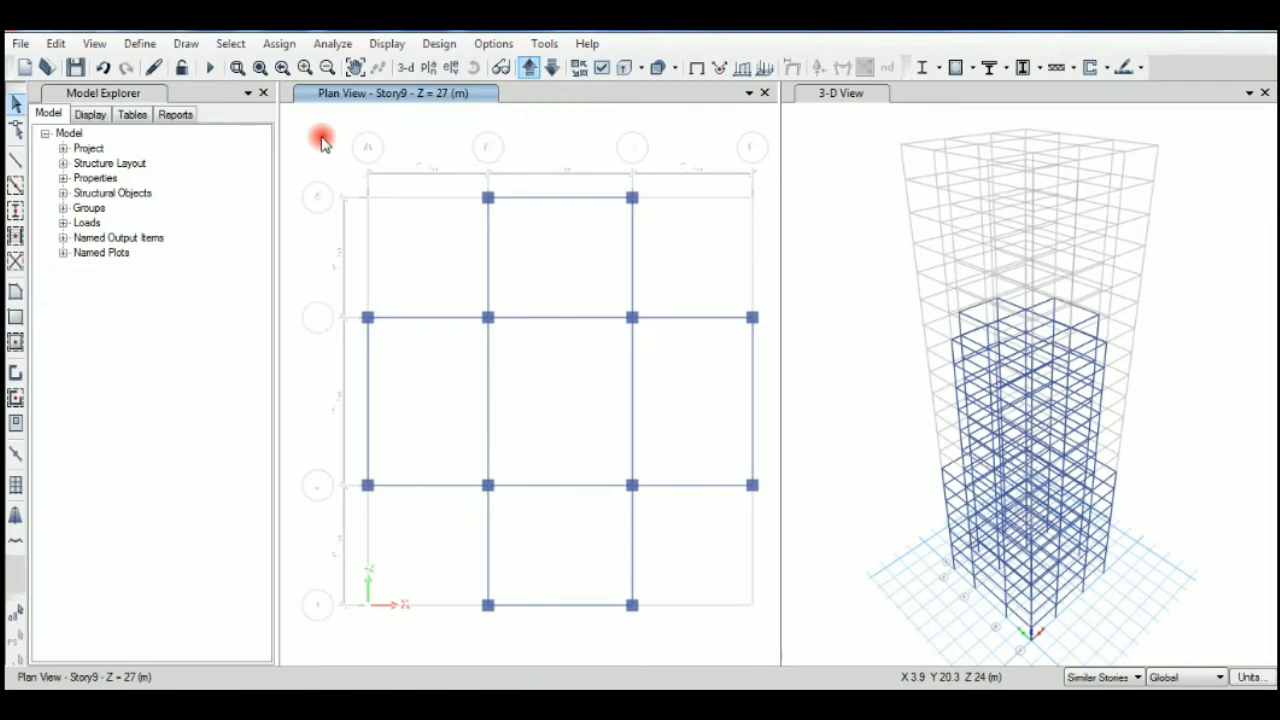
left_click(529, 68)
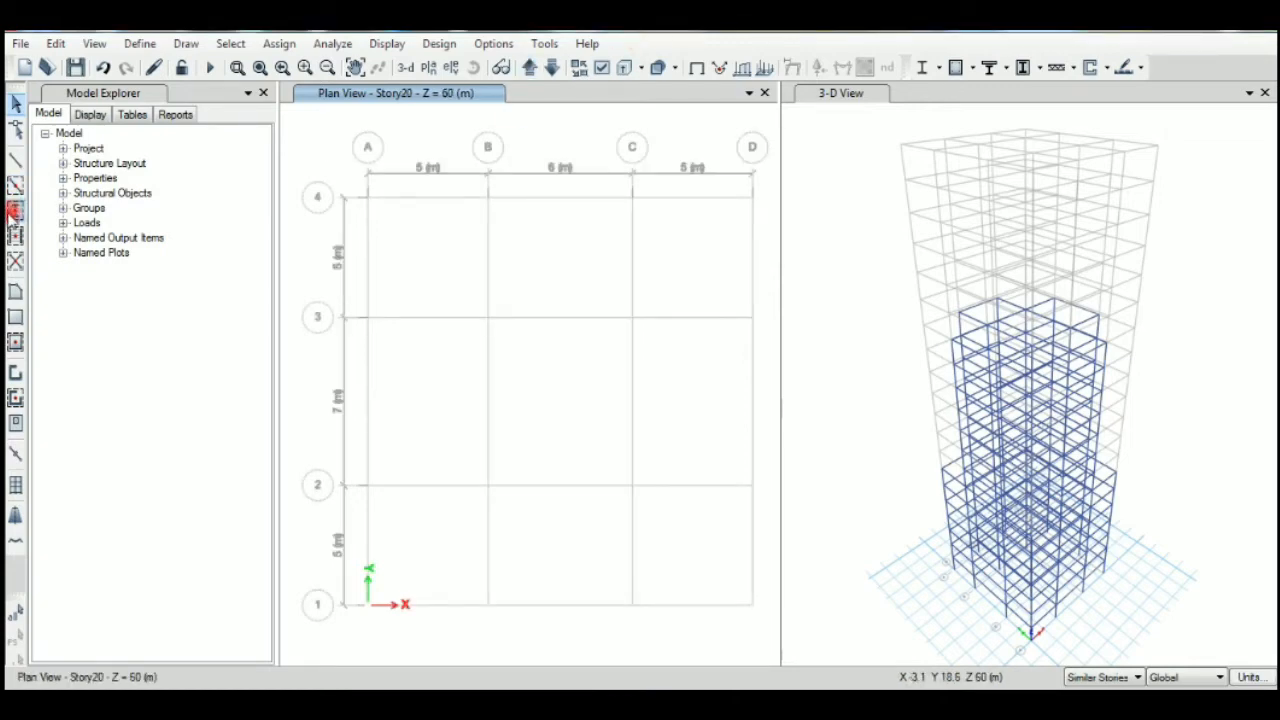
left_click(15, 210)
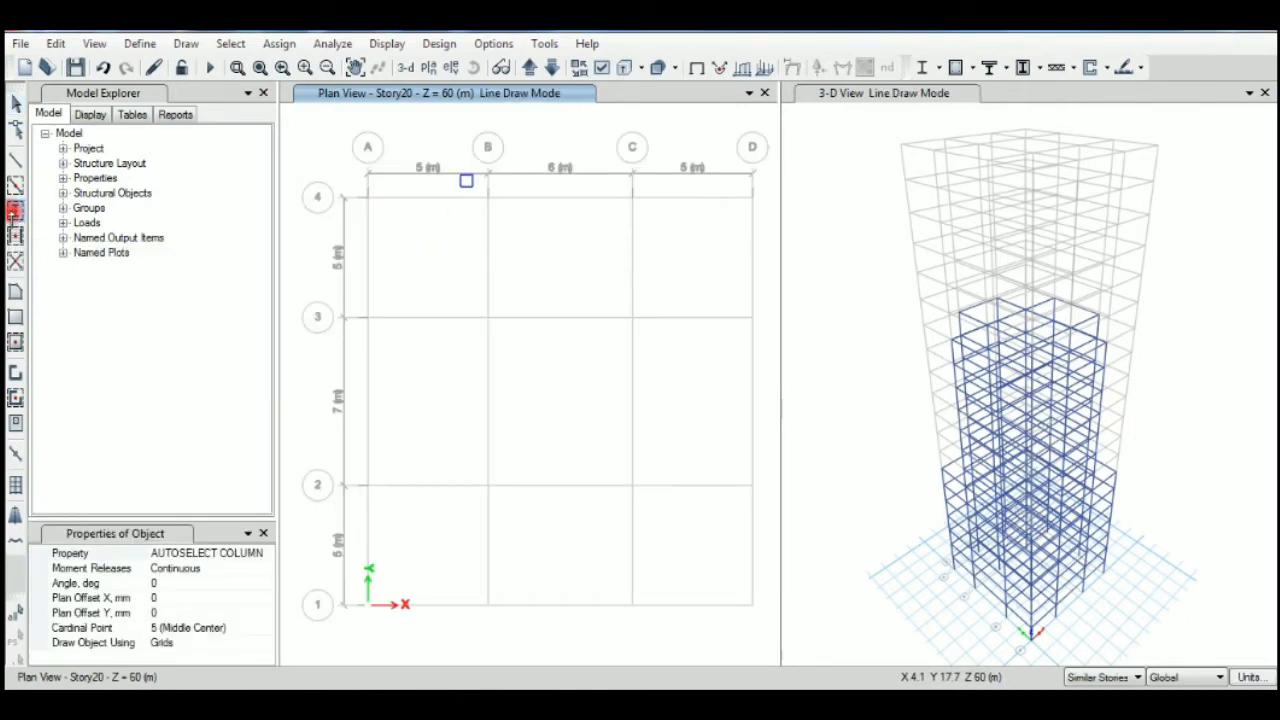
left_click_drag(466, 204, 652, 628)
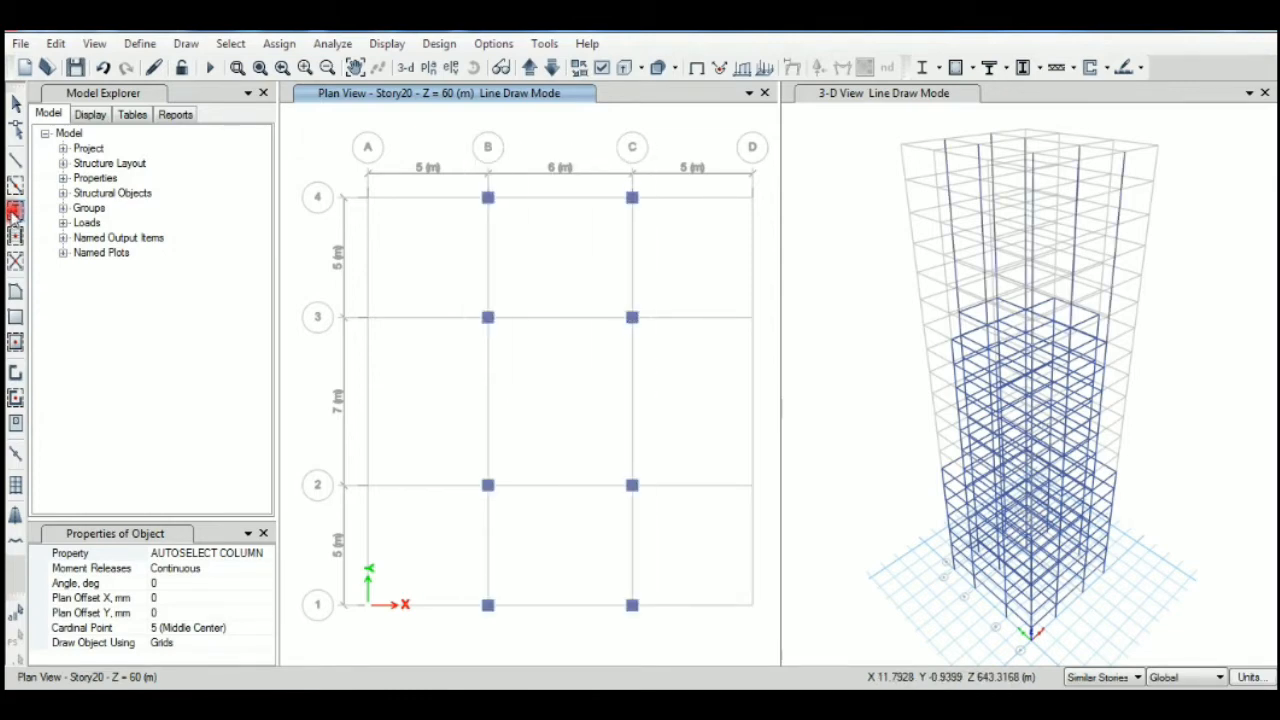
Connect the Story20 columns on grids B and C with AUTOSELECT BEAM beams from grid 1 to grid 4.
left_click(15, 185)
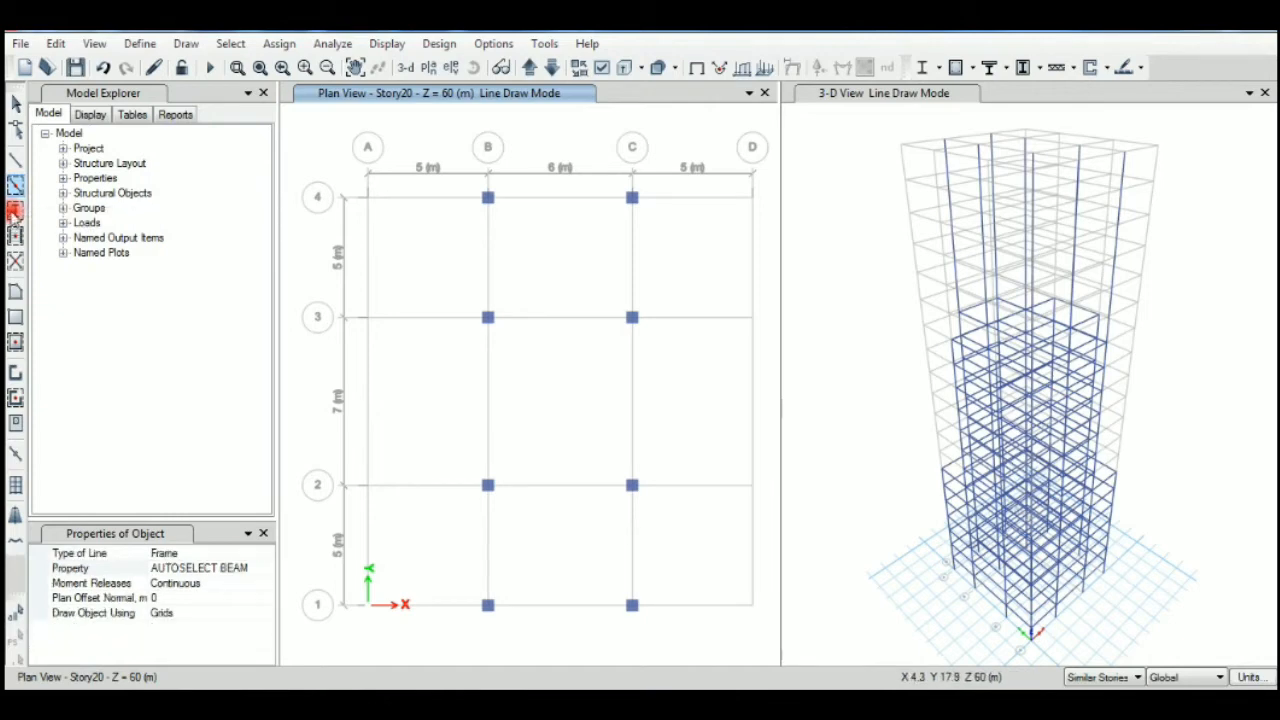
mouse_move(471, 176)
left_mouse_down()
mouse_move(566, 223)
mouse_move(701, 445)
mouse_move(664, 636)
left_mouse_up()
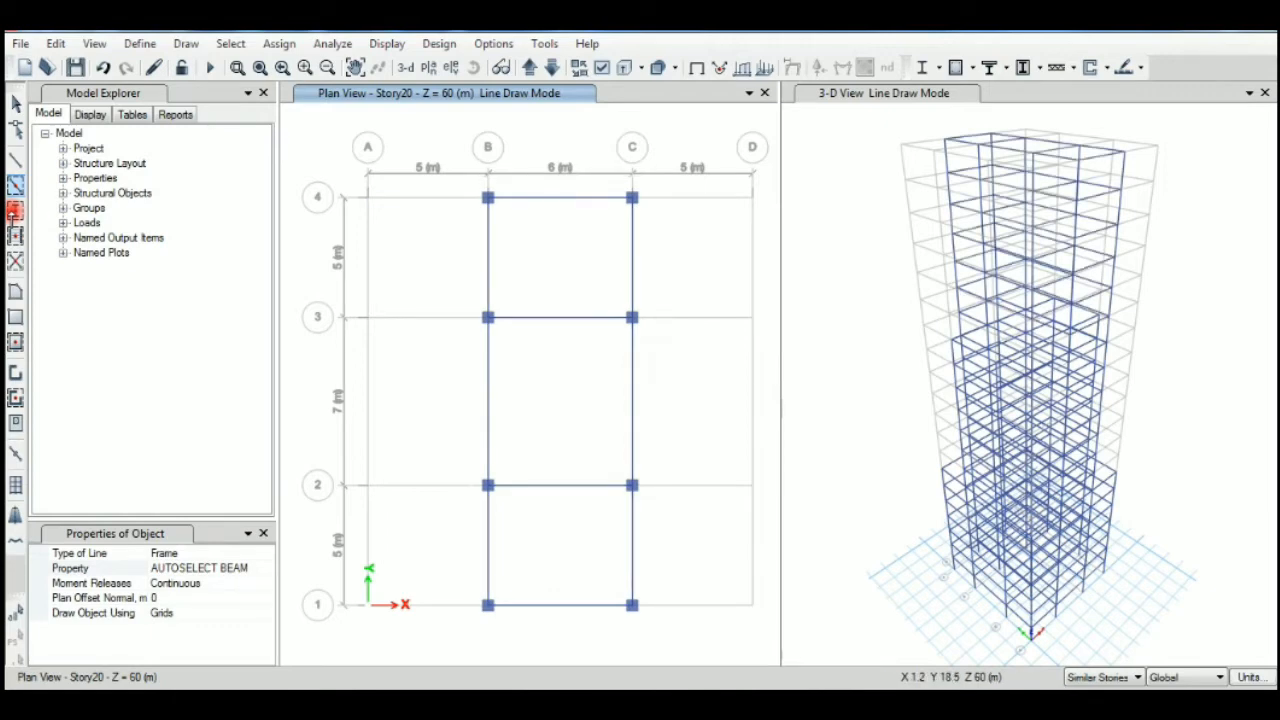
key("Escape")
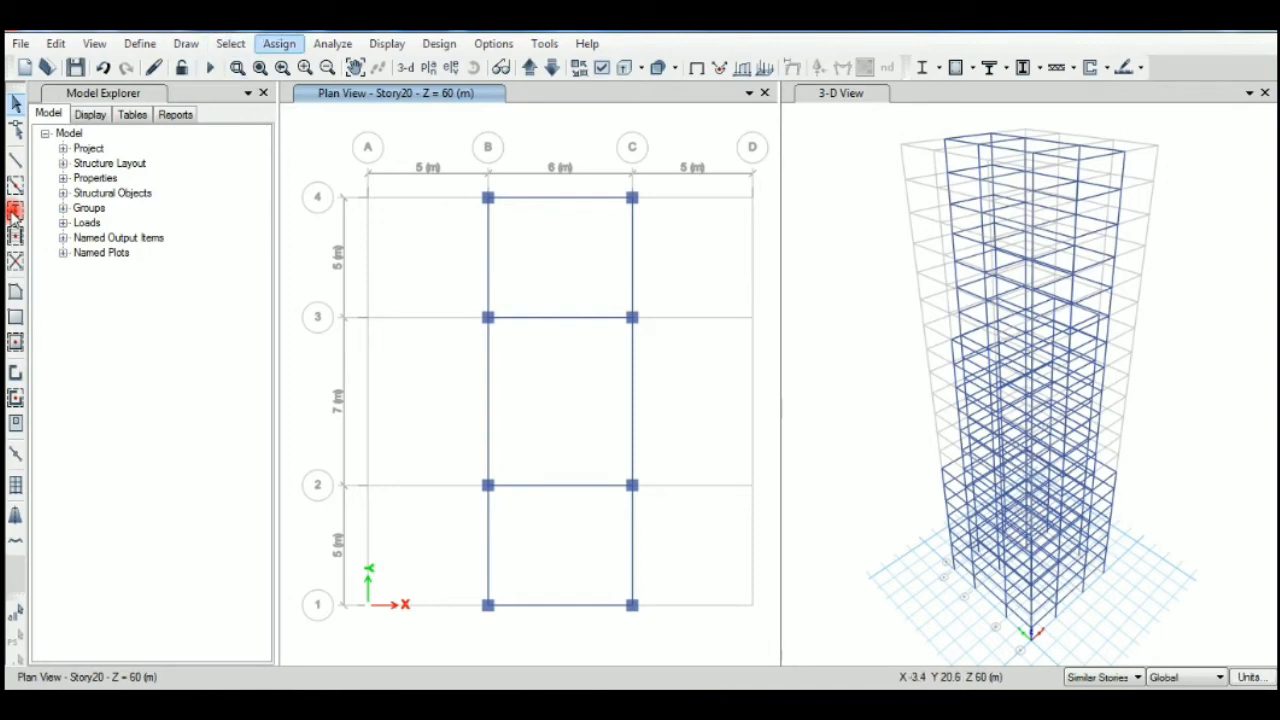
In the Story20 plan, quick-draw SLAB 150 floor slabs in the three bays between grids B and C, from grid 1 to grid 4.
left_click(185, 43)
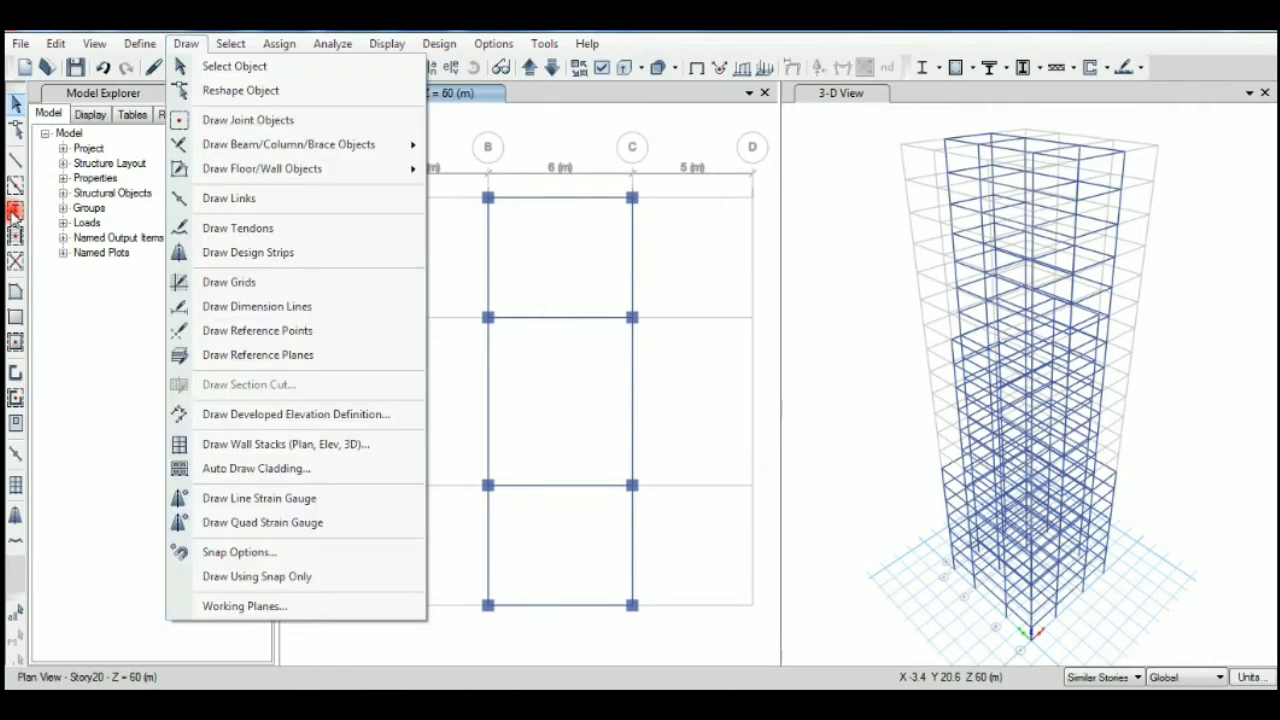
mouse_move(279, 43)
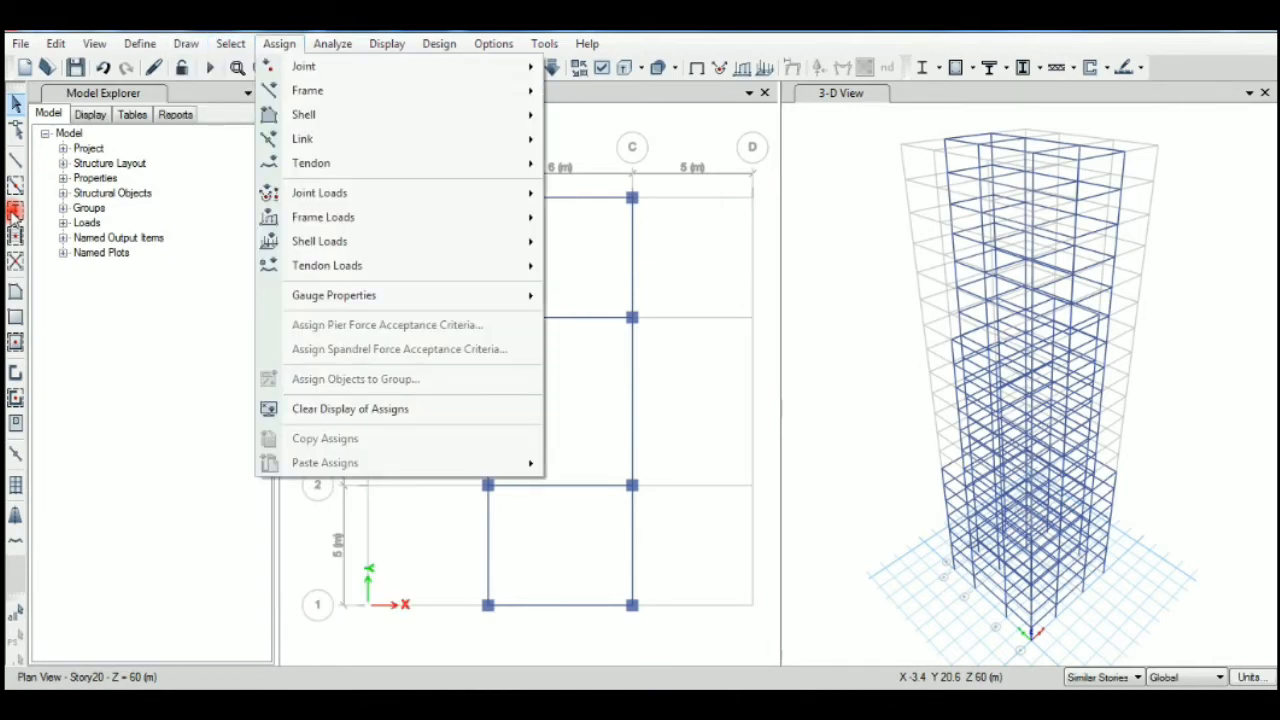
mouse_move(186, 43)
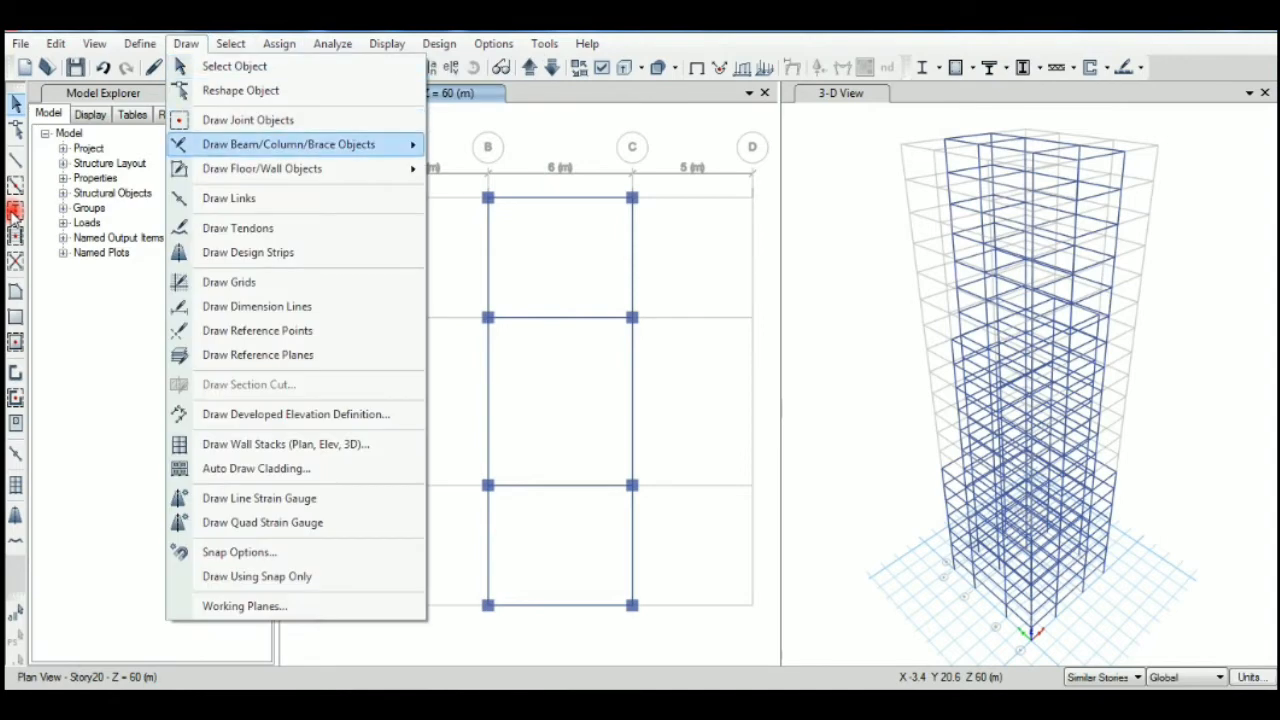
mouse_move(289, 145)
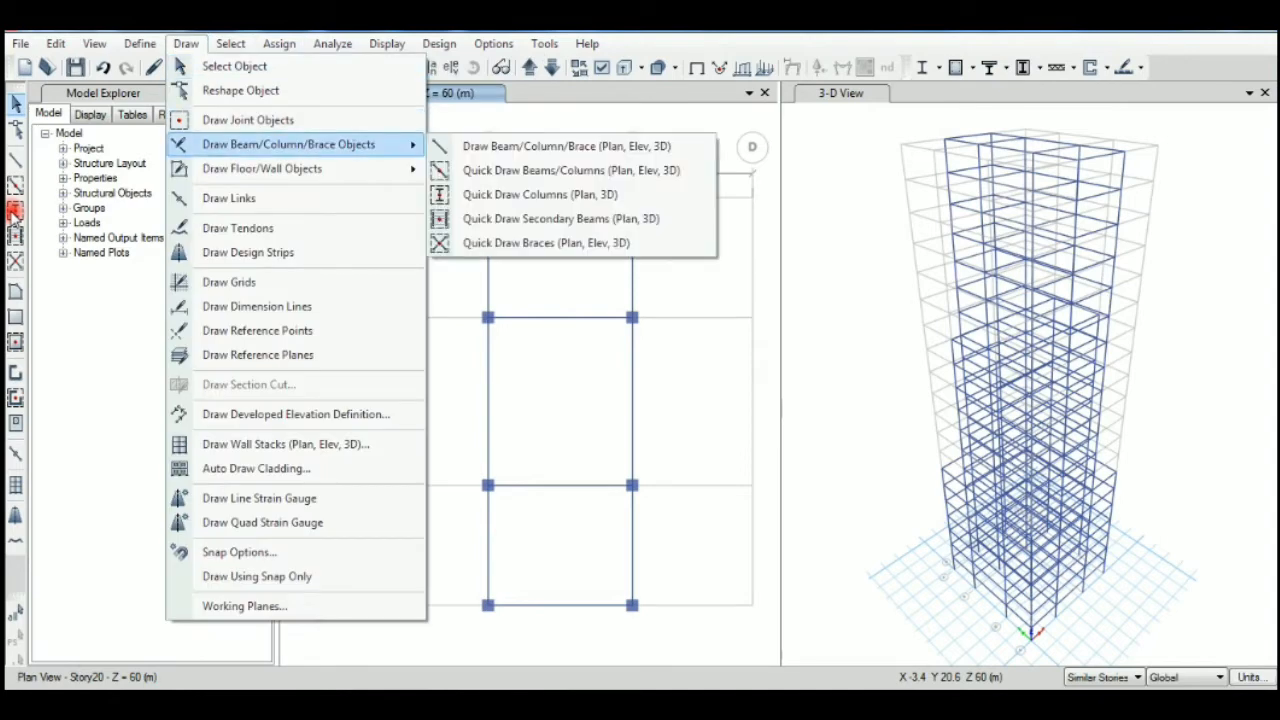
mouse_move(262, 168)
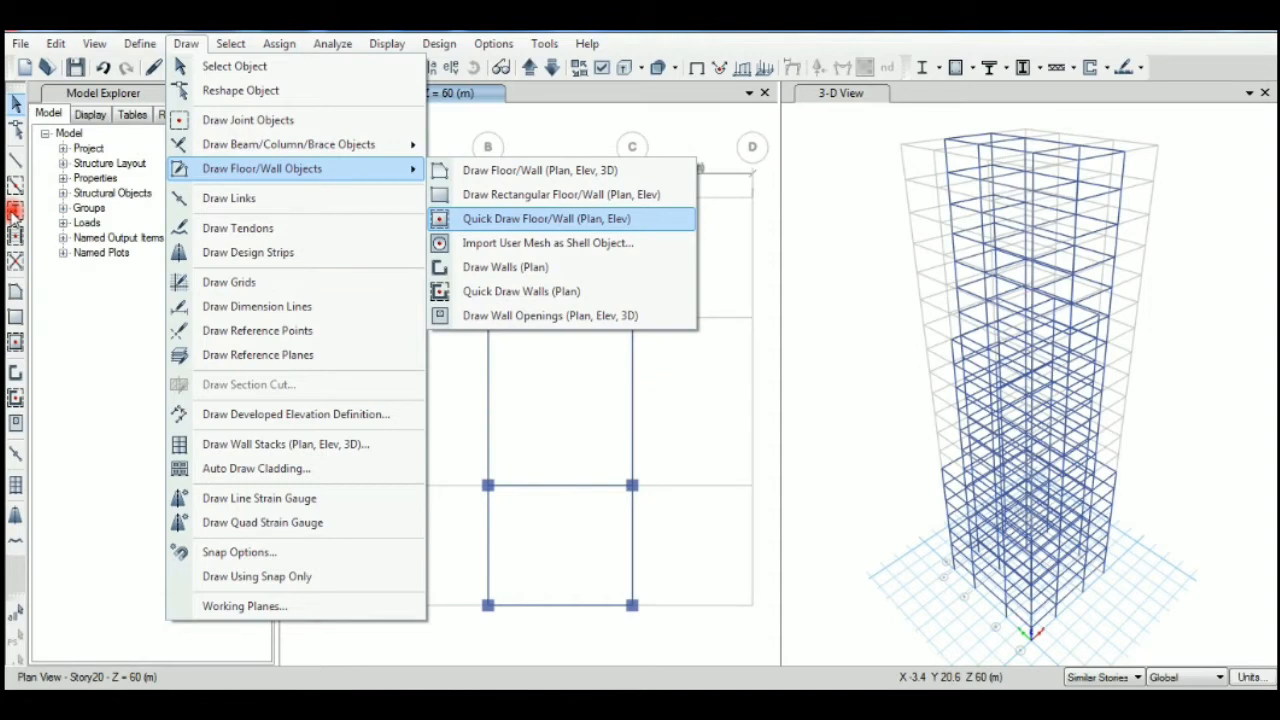
left_click(546, 218)
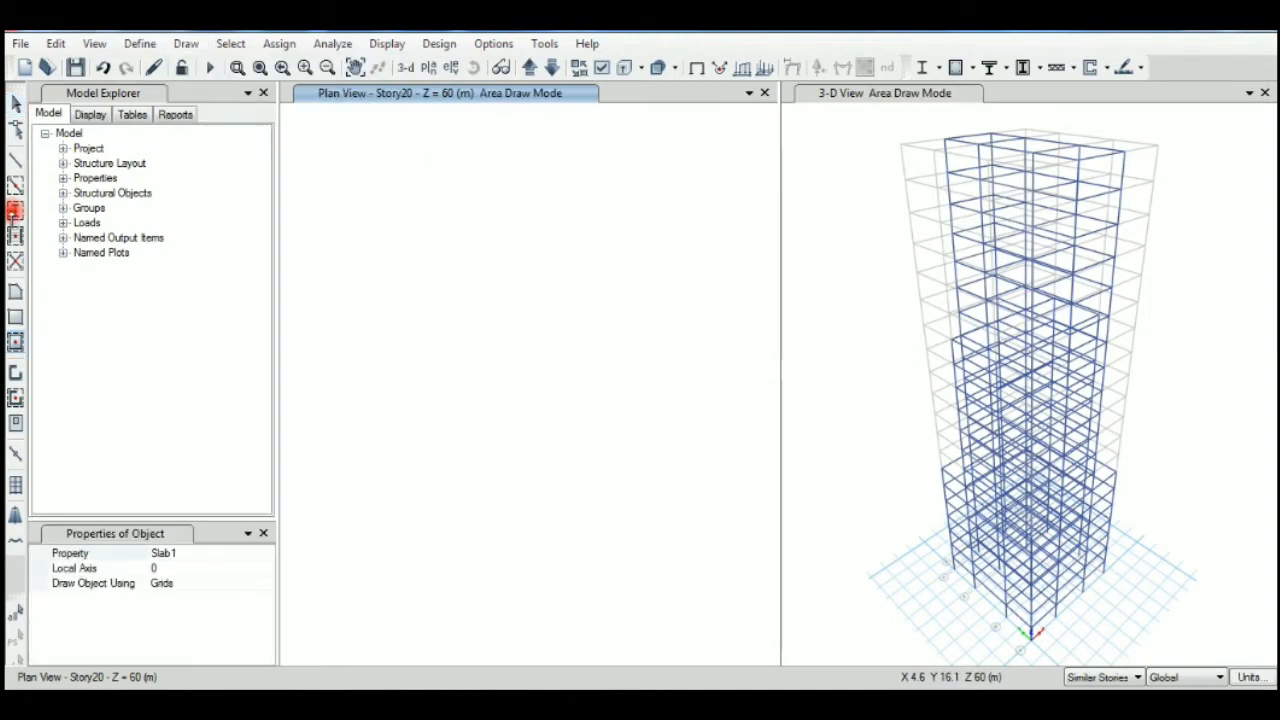
left_click(200, 553)
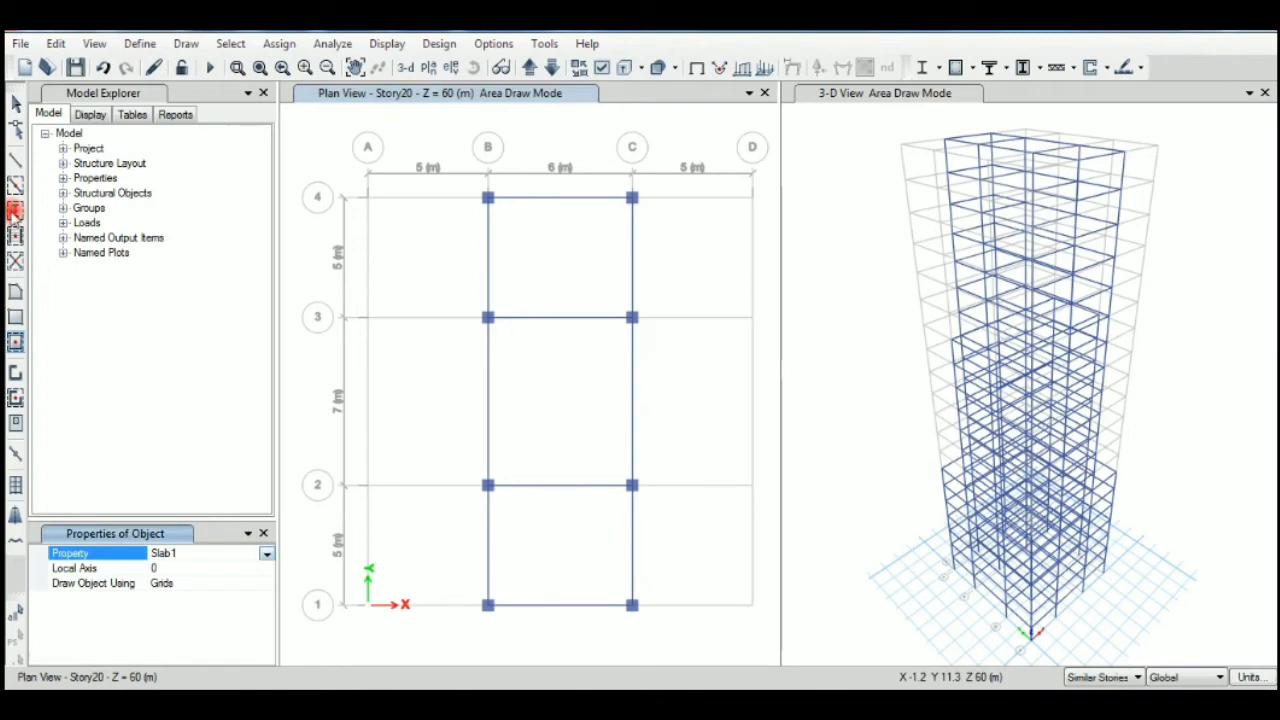
left_click(267, 554)
left_click(172, 616)
left_click(480, 330)
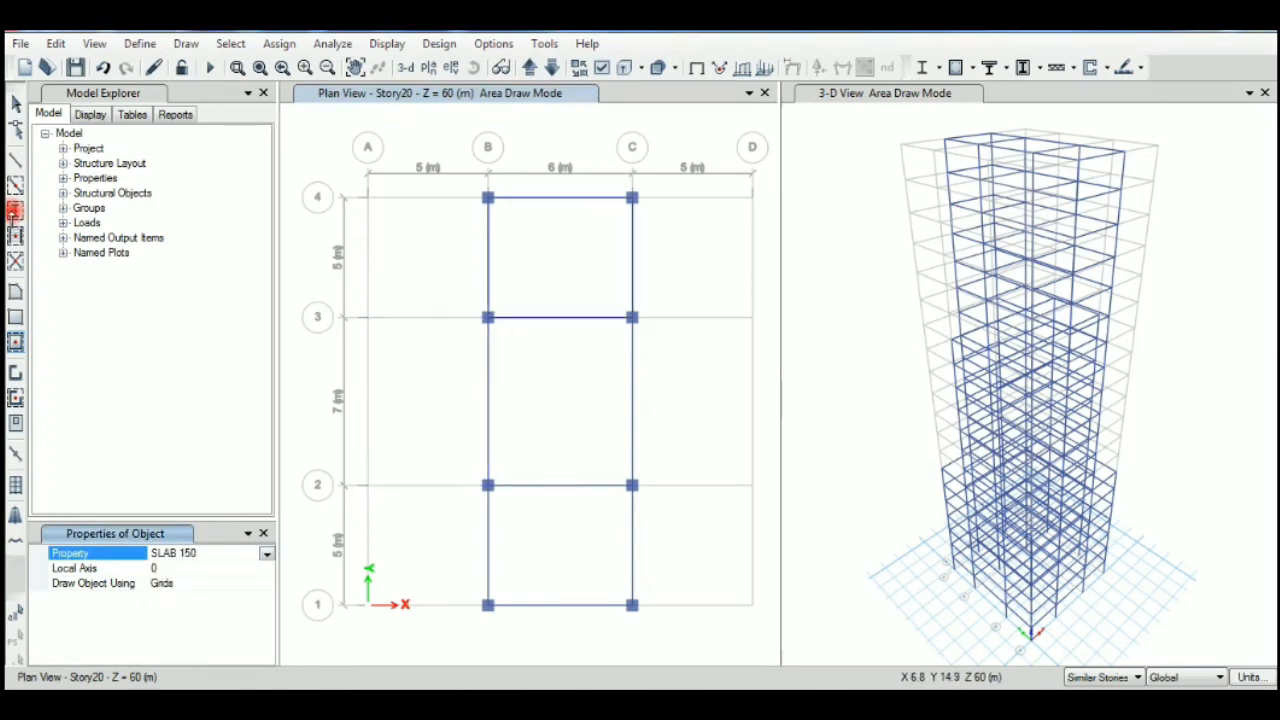
left_click(534, 243)
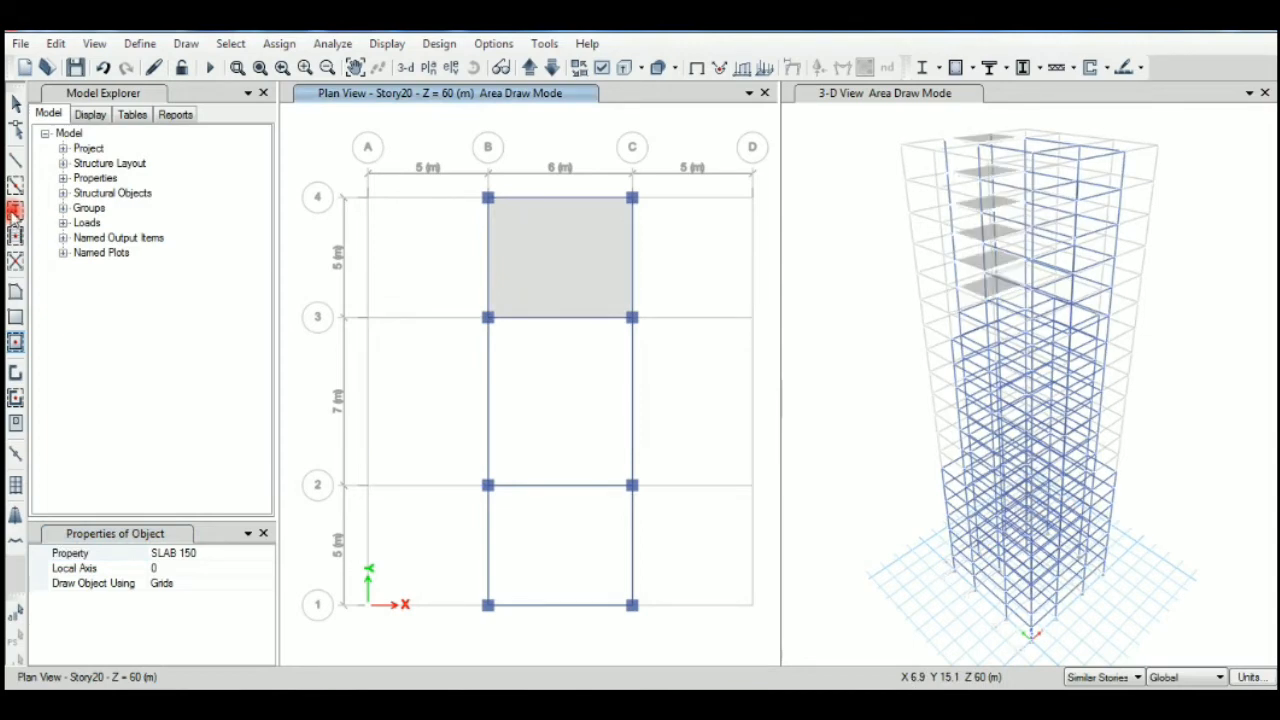
left_click(550, 394)
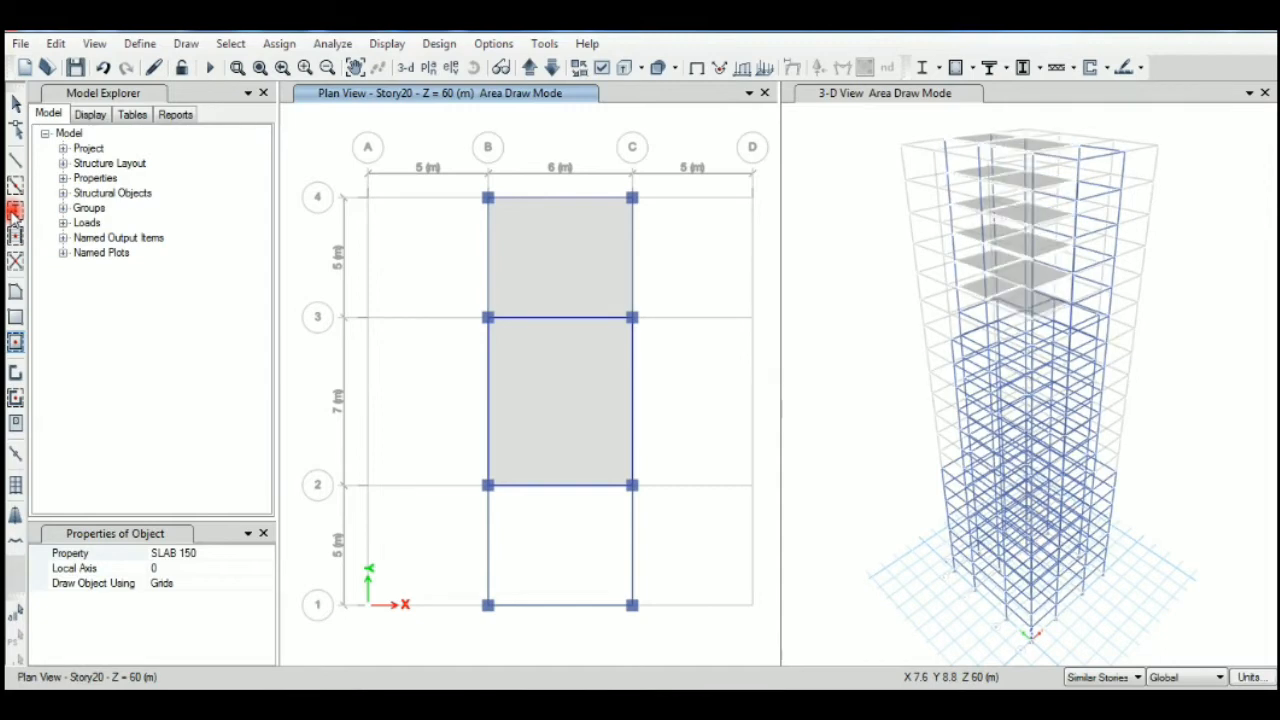
left_click(562, 538)
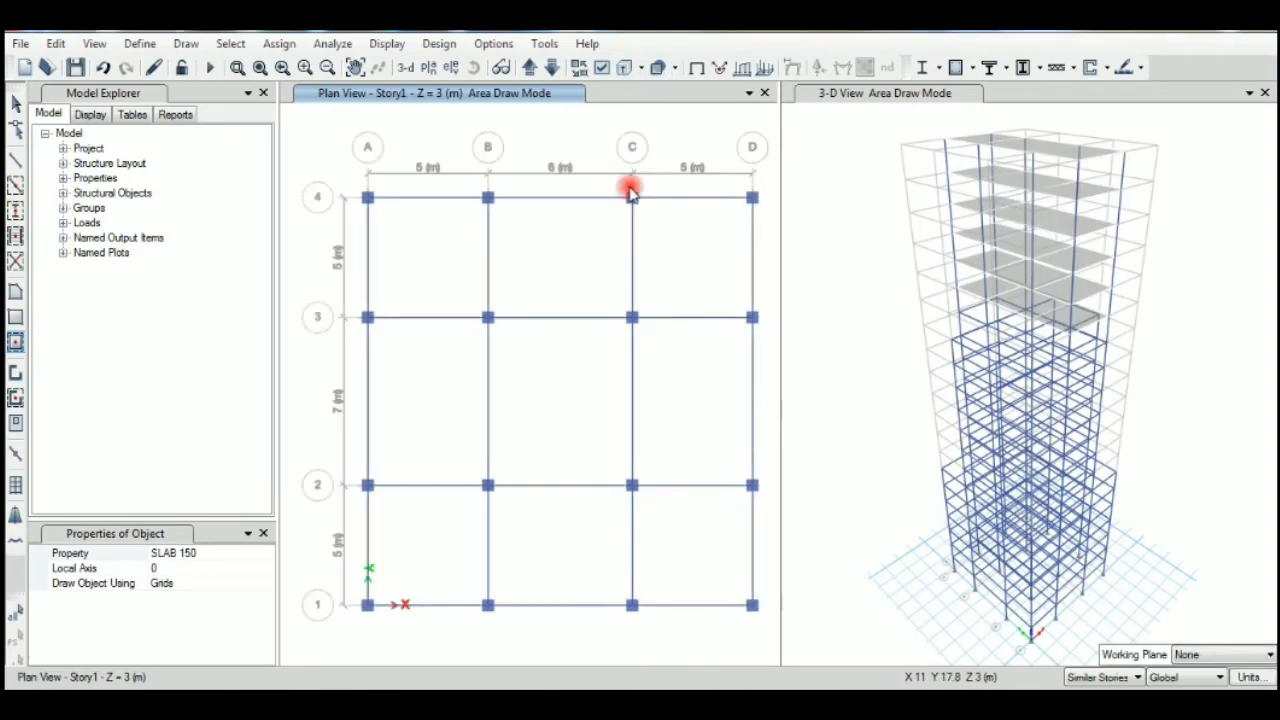
In the Story1 plan, draw SLAB 150 floor slabs in all nine bays between grids A–D and 1–4.
left_click(536, 235)
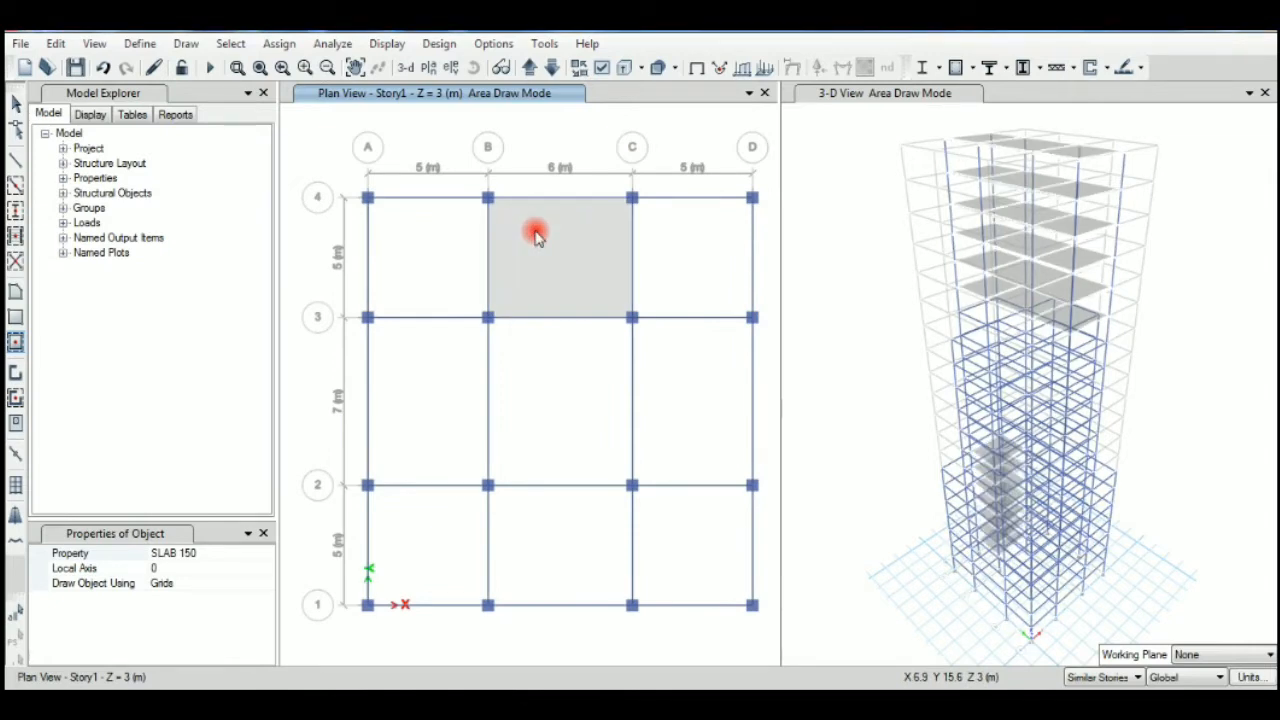
left_click(430, 240)
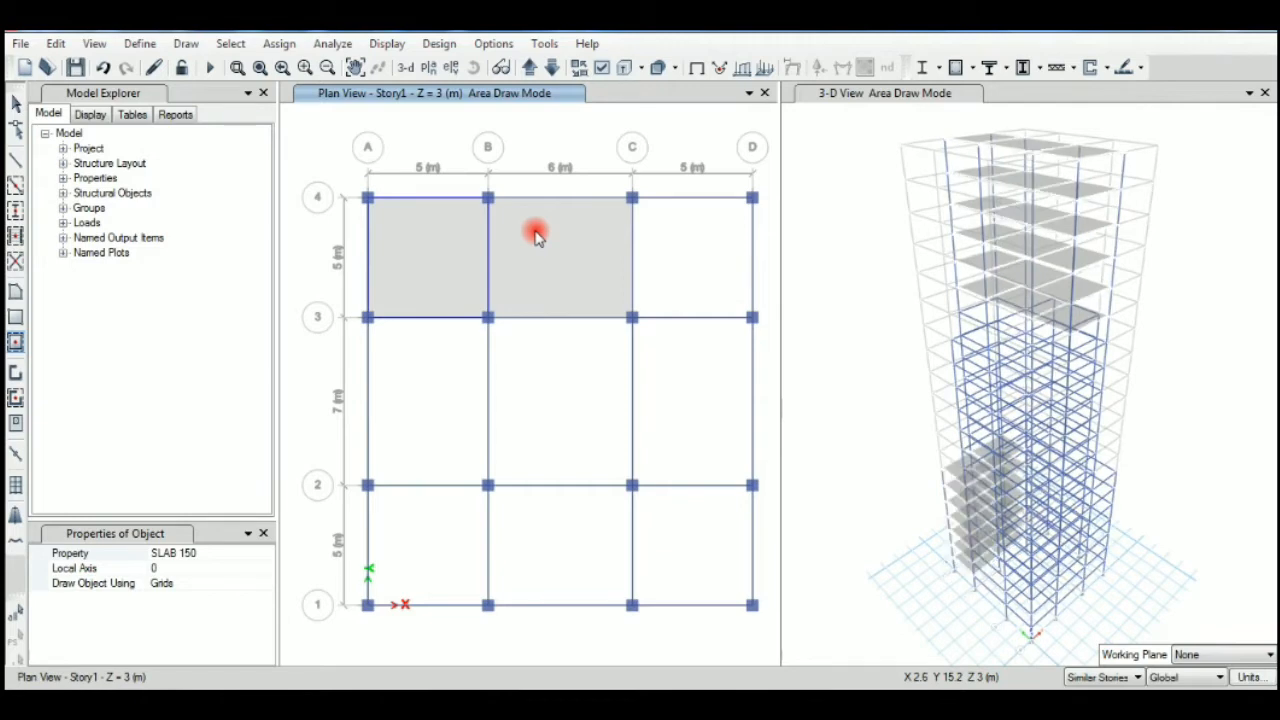
left_click(401, 363)
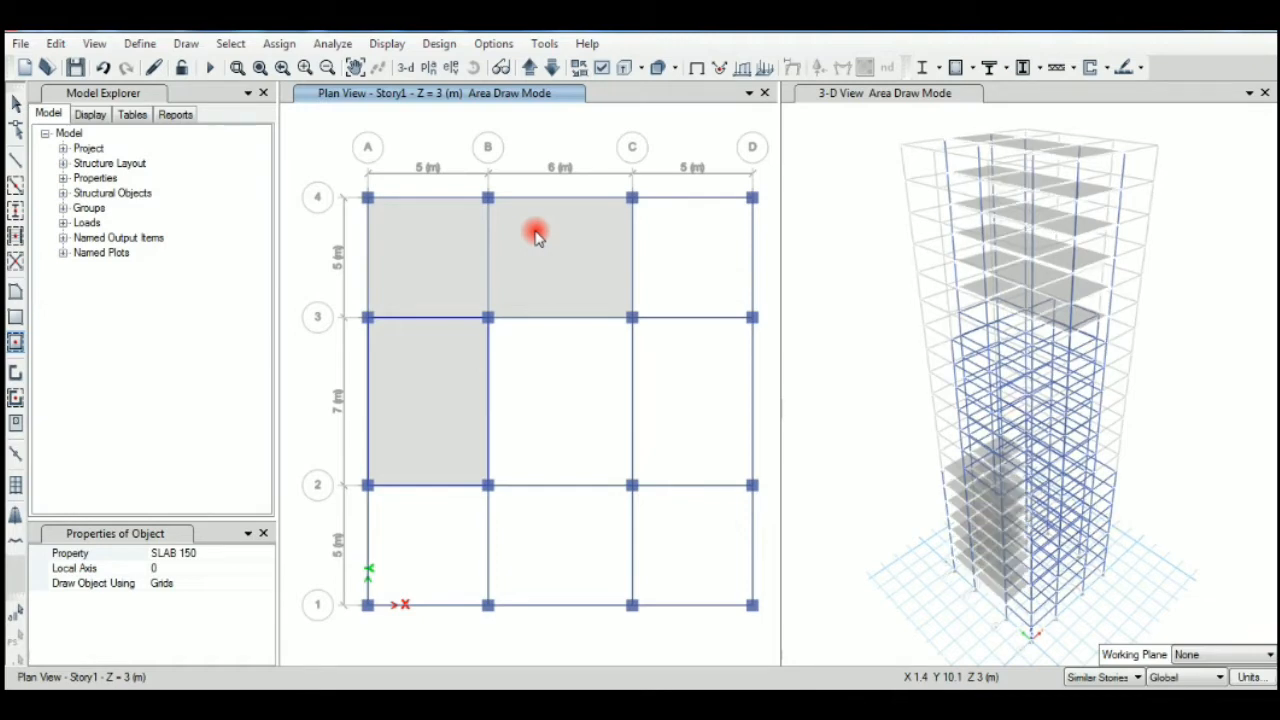
left_click(512, 370)
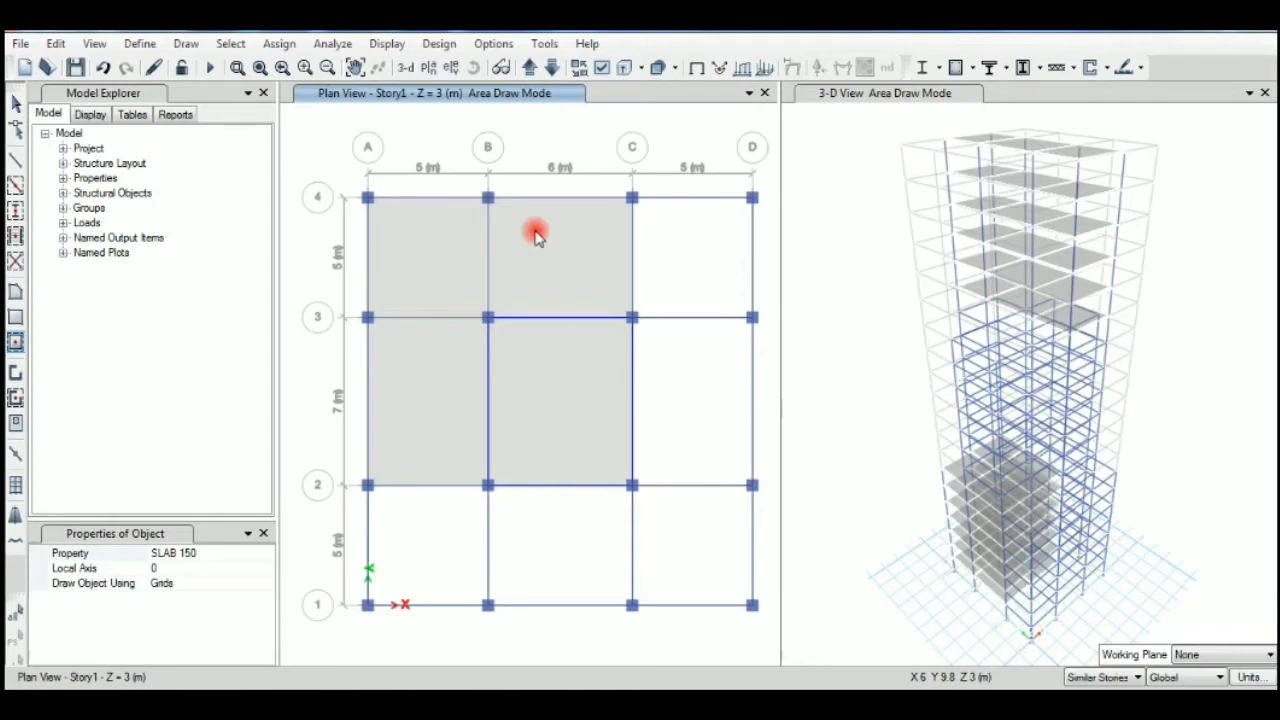
left_click(642, 377)
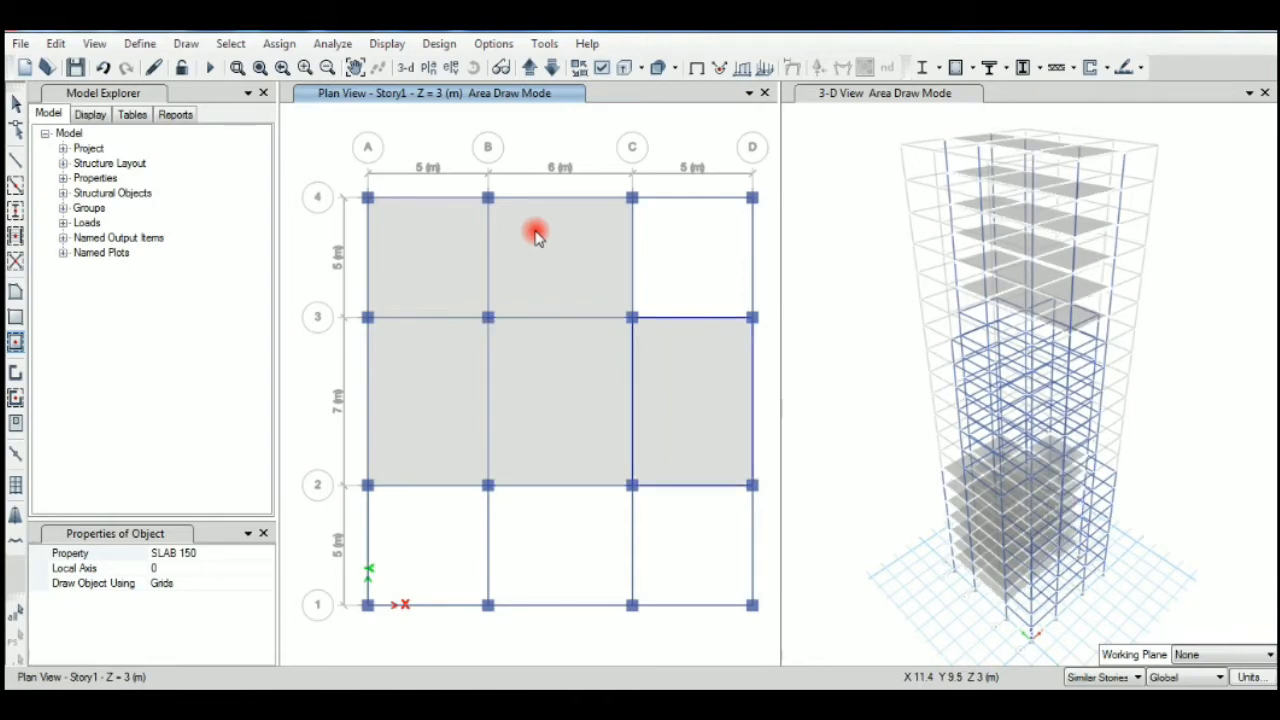
left_click(445, 516)
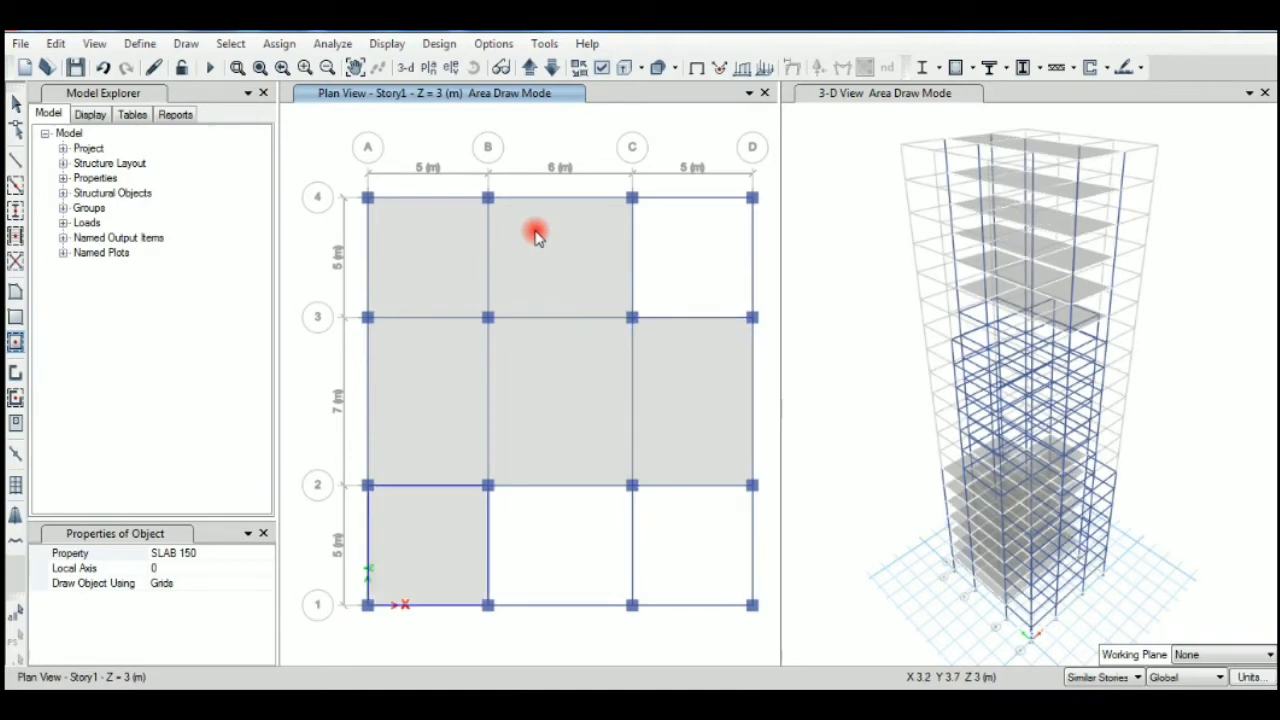
left_click(692, 257)
left_click(560, 540)
left_click(673, 526)
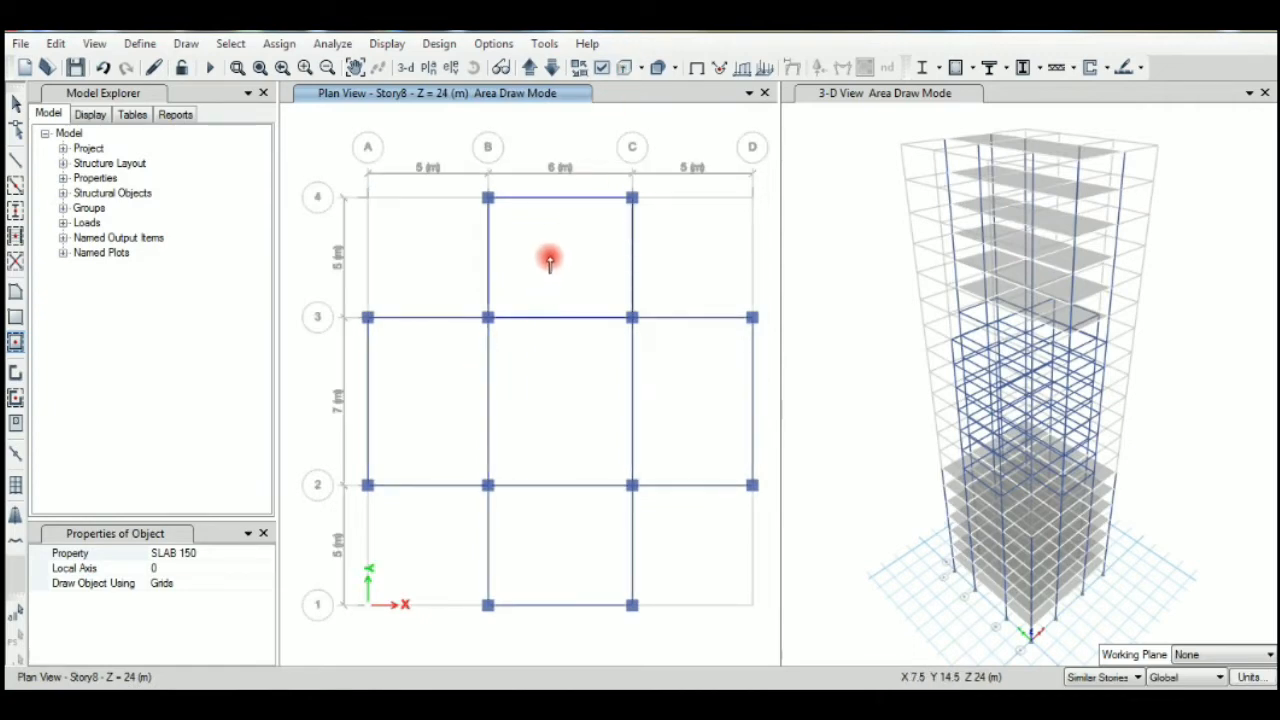
In the Story8 plan, draw SLAB 150 floor slabs in the five bays of the cross-shaped layout, leaving the corner bays open.
left_click(550, 259)
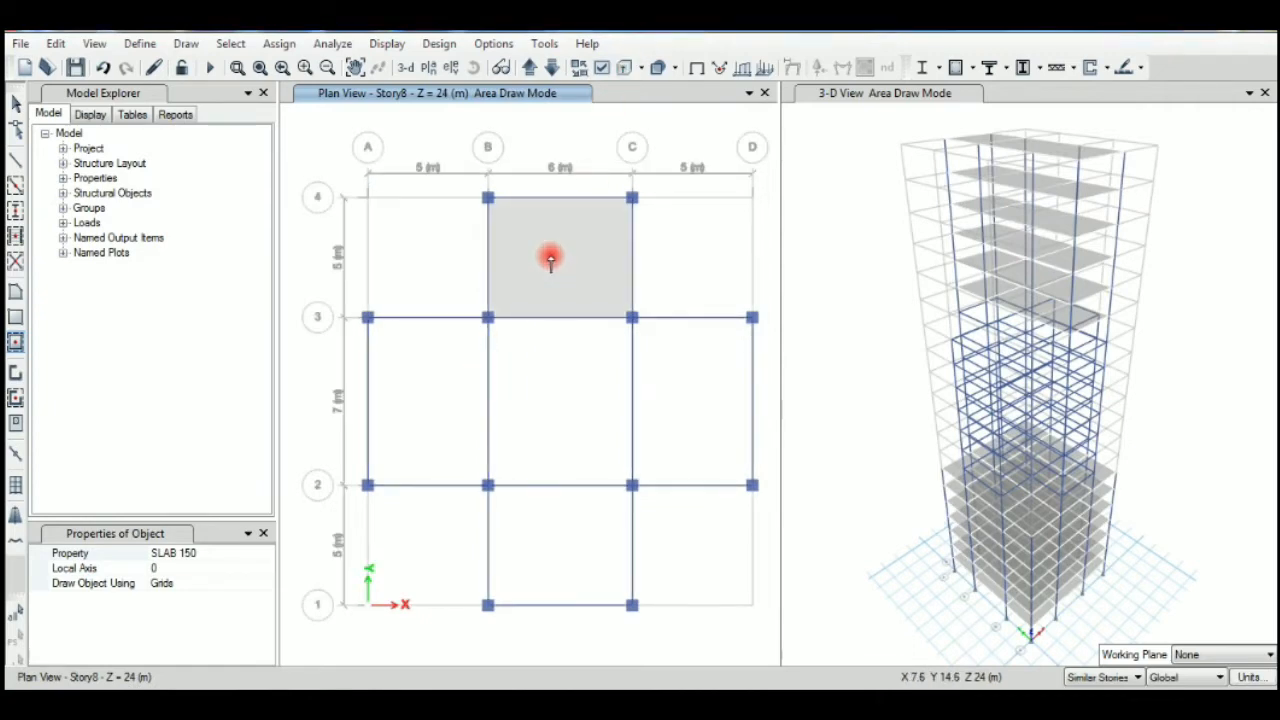
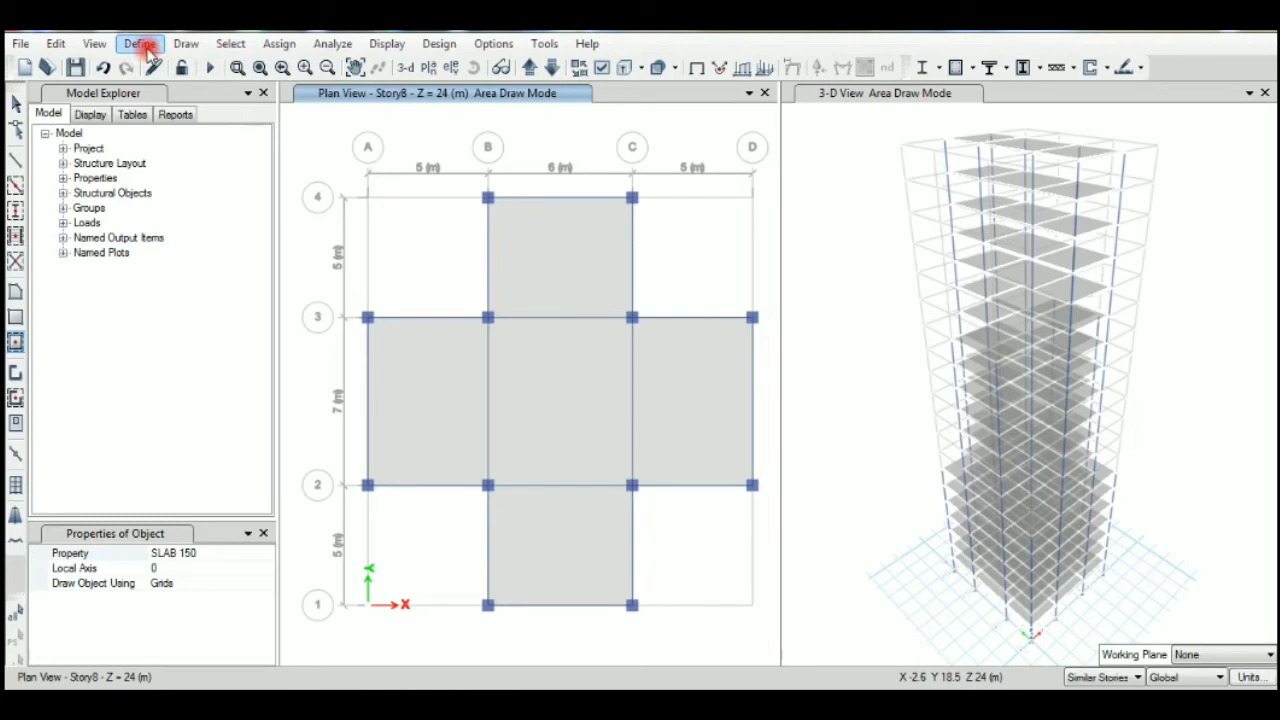
left_click(141, 44)
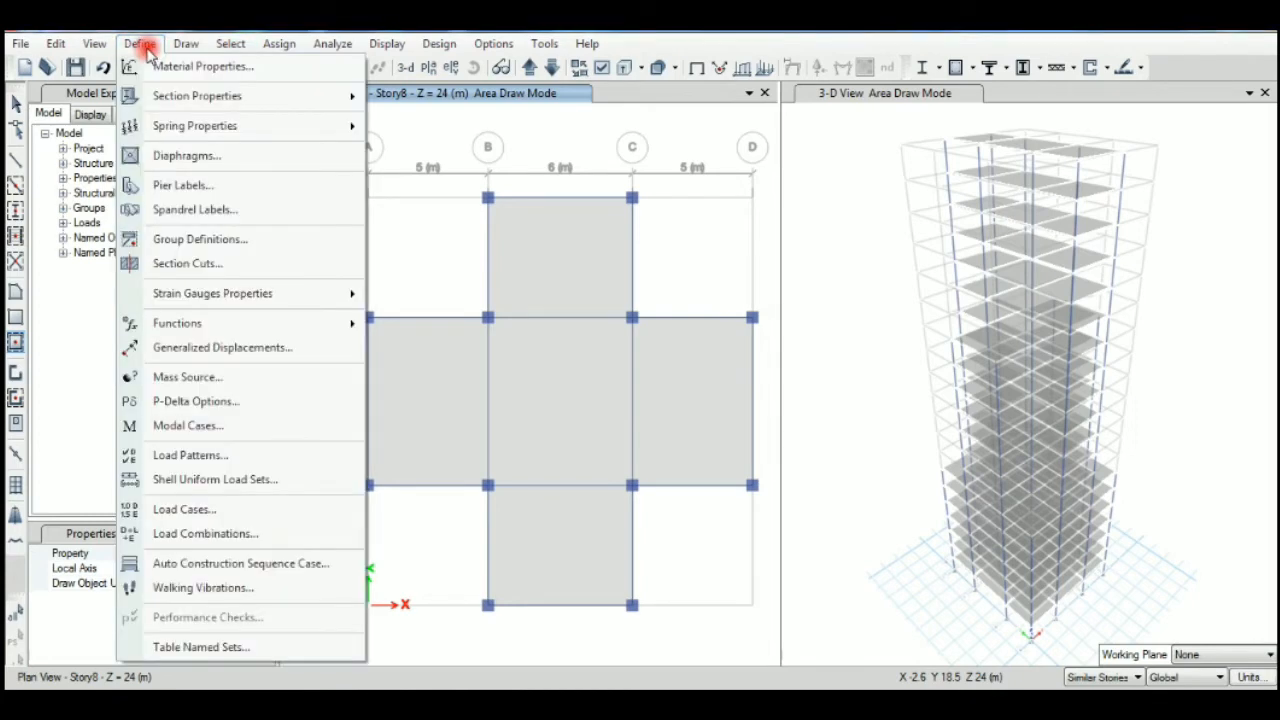
left_click(426, 231)
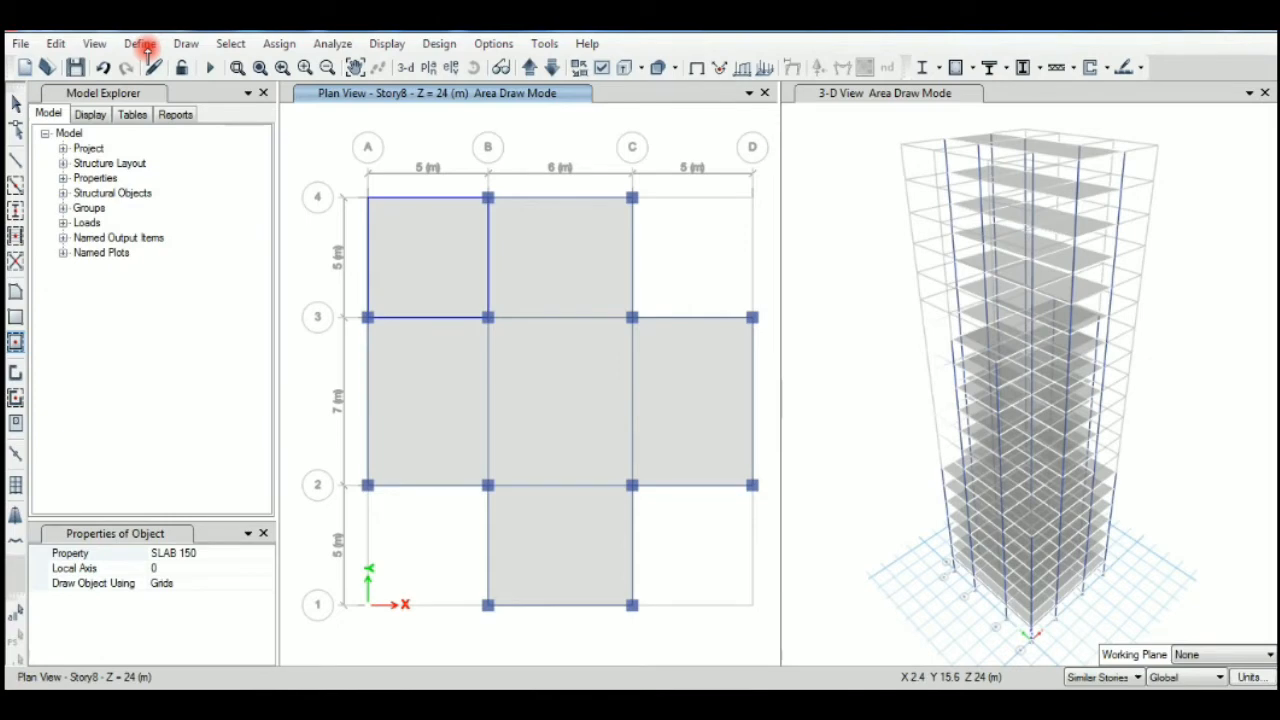
key("ctrl+z")
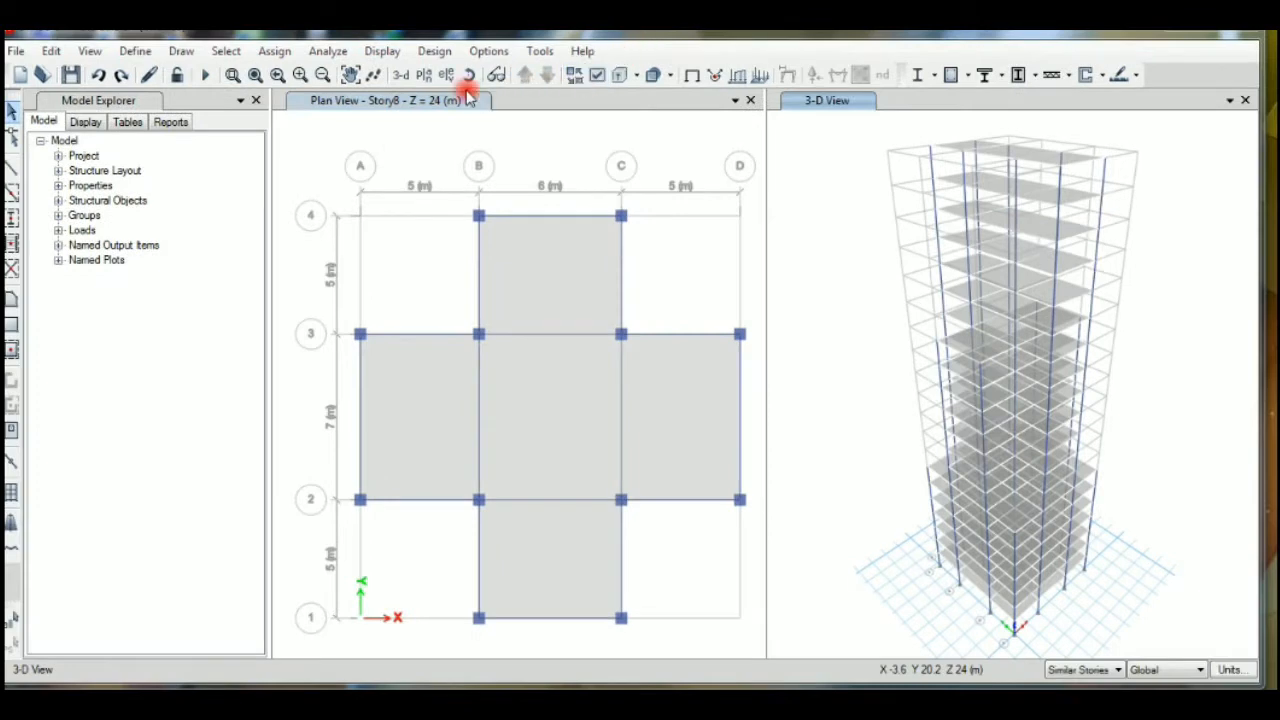
Try to assign a uniform shell load of 2 kN/m² for the Dead pattern in the gravity direction.
left_click(272, 52)
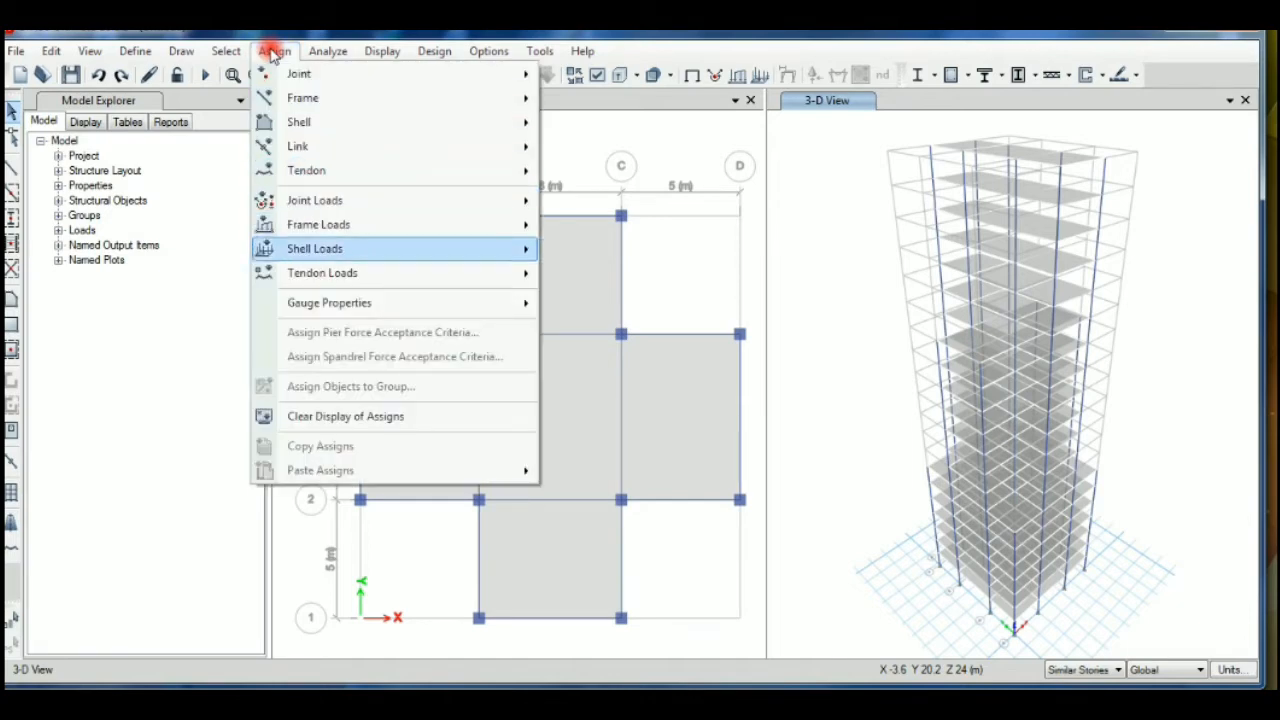
mouse_move(315, 249)
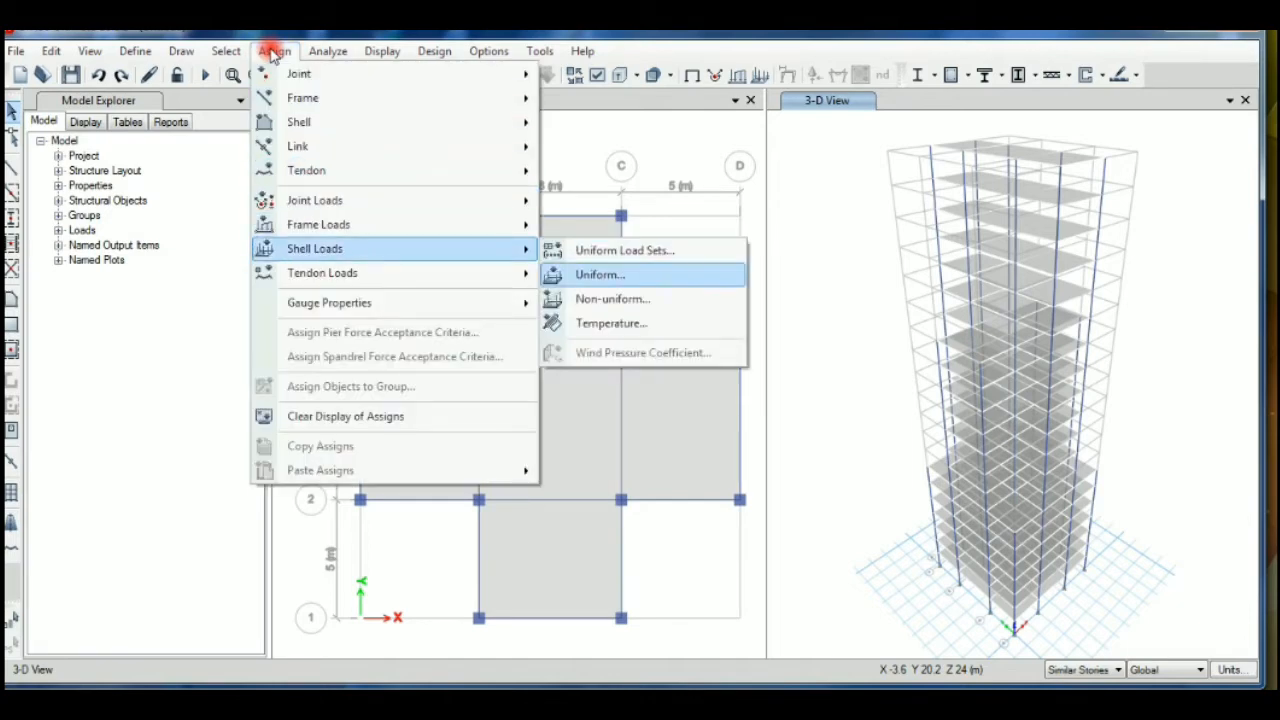
left_click(600, 274)
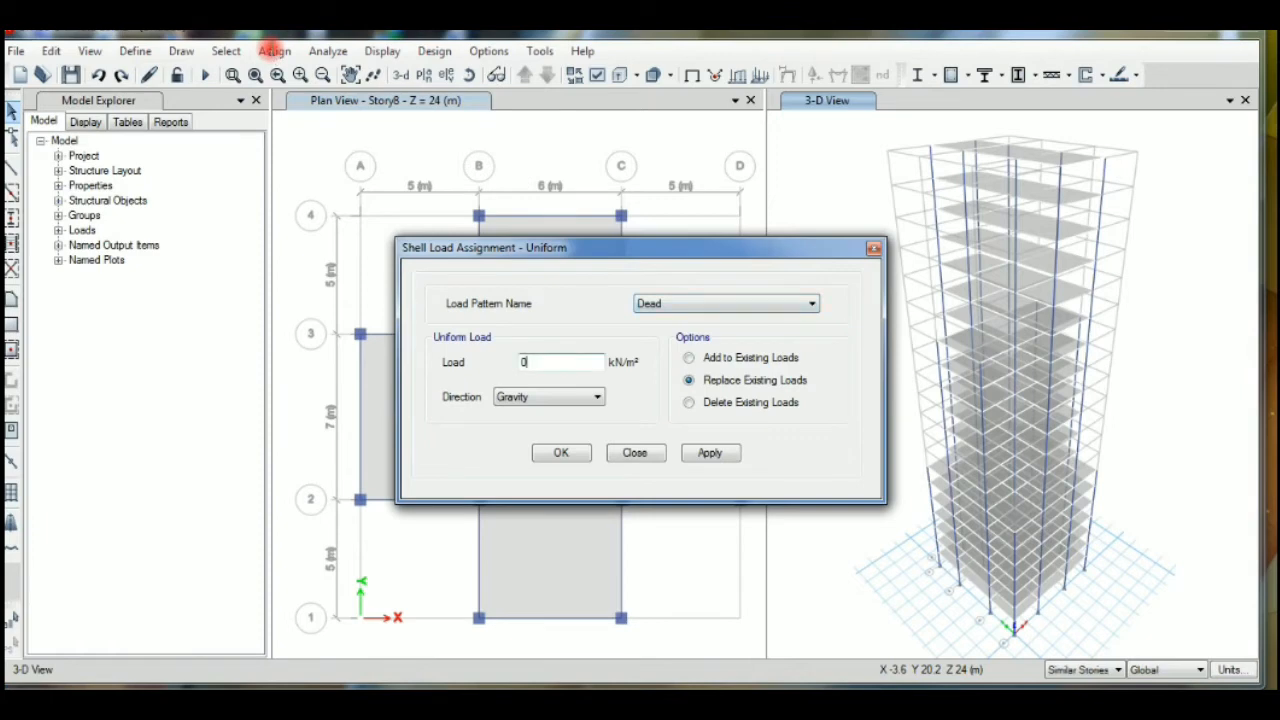
double_click(524, 362)
type("2")
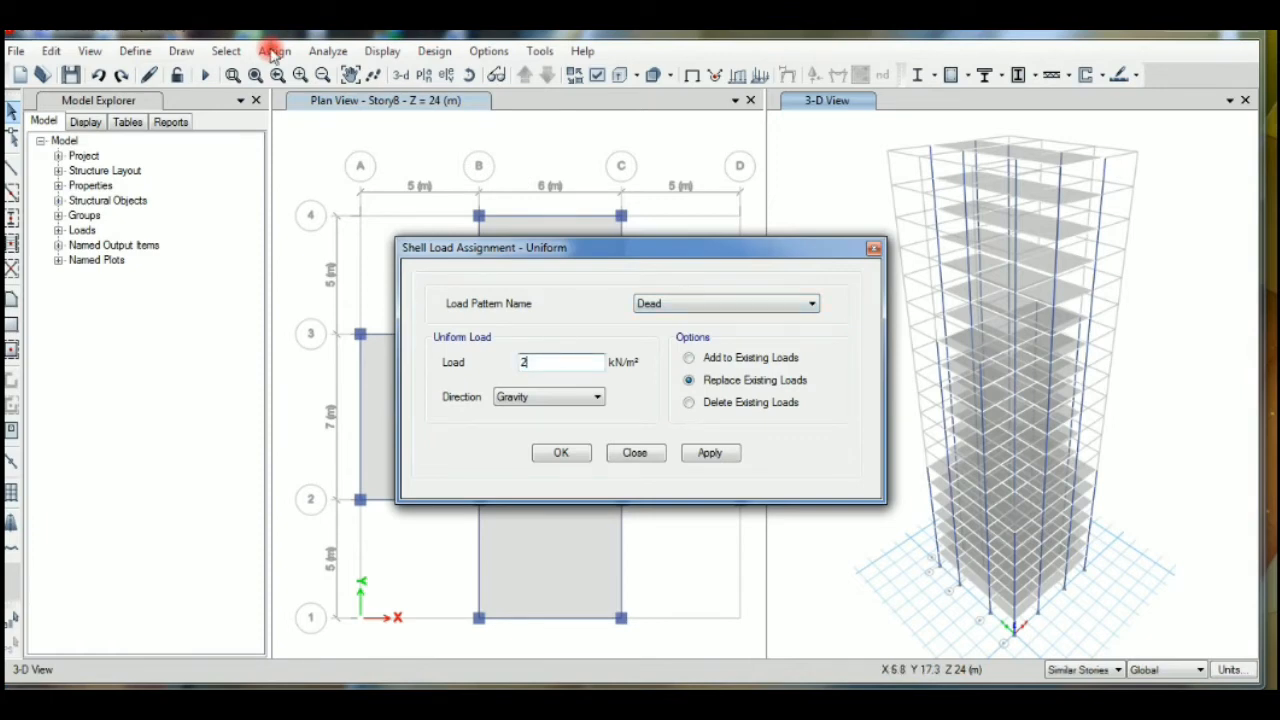
left_click(710, 453)
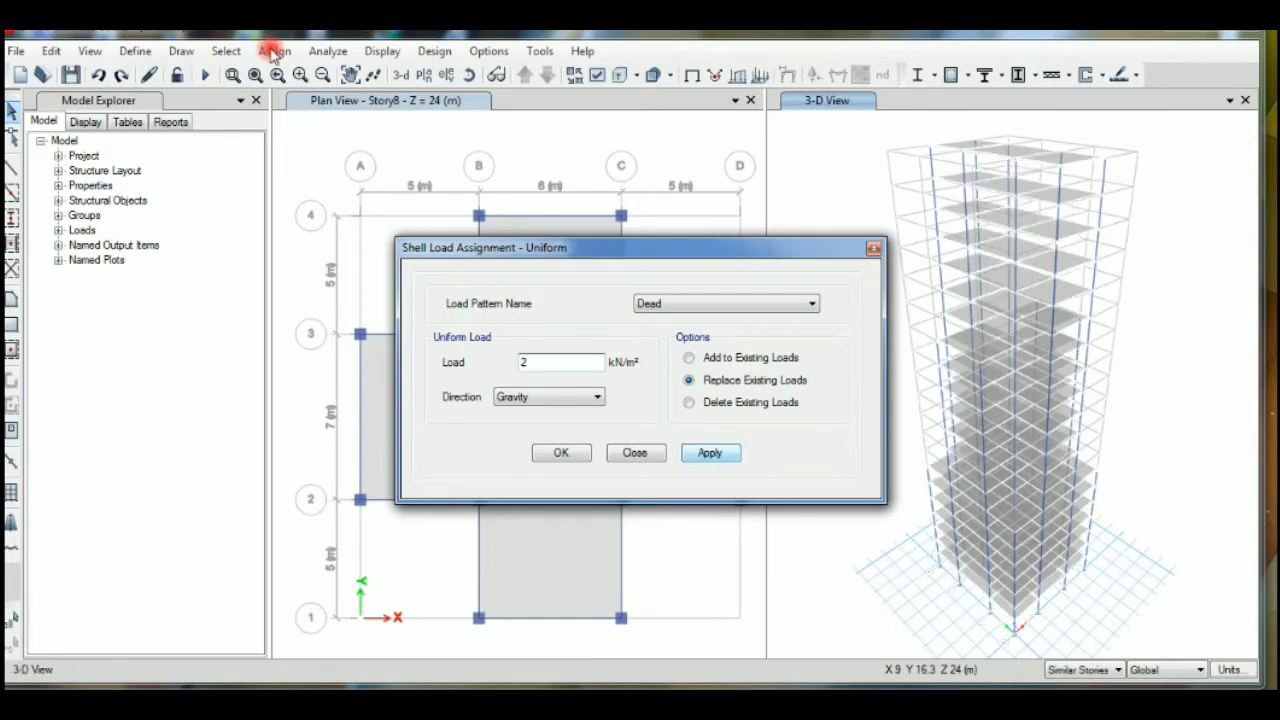
key("Return")
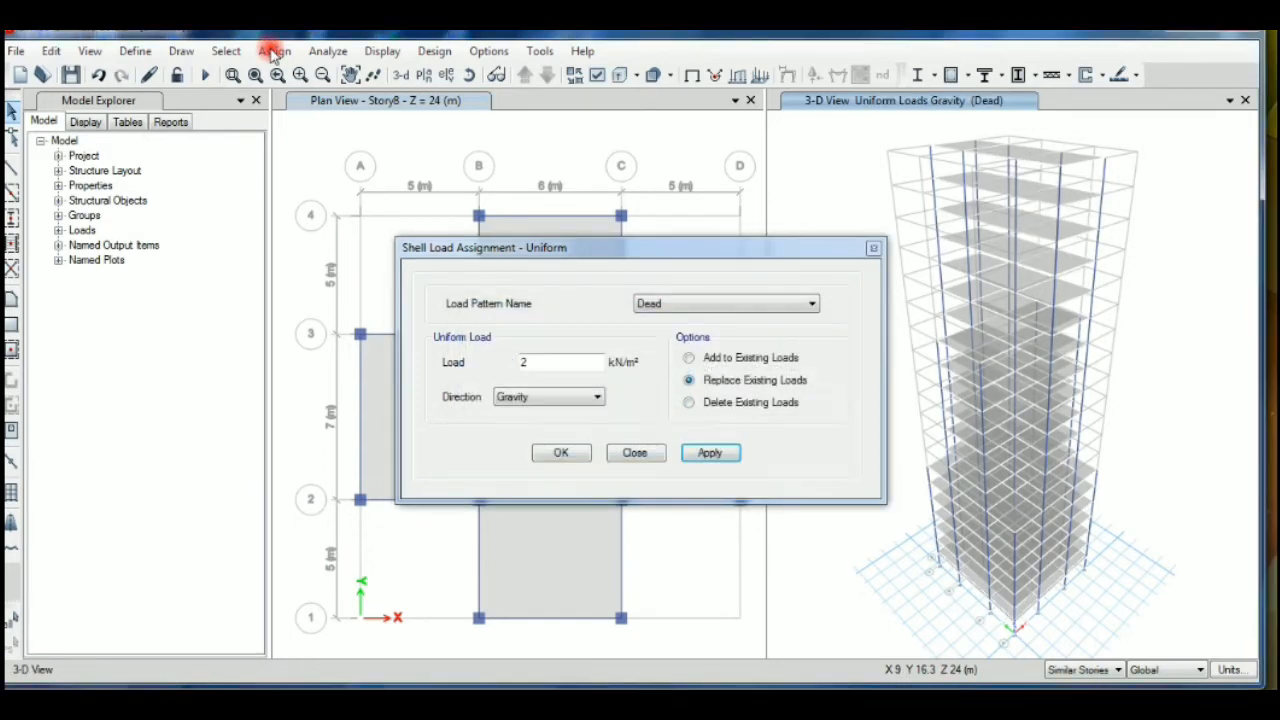
left_click(635, 453)
Assign a uniform Dead load of 2 kN/m² in the gravity direction to all five Story8 slabs, replacing existing loads.
left_click(531, 270)
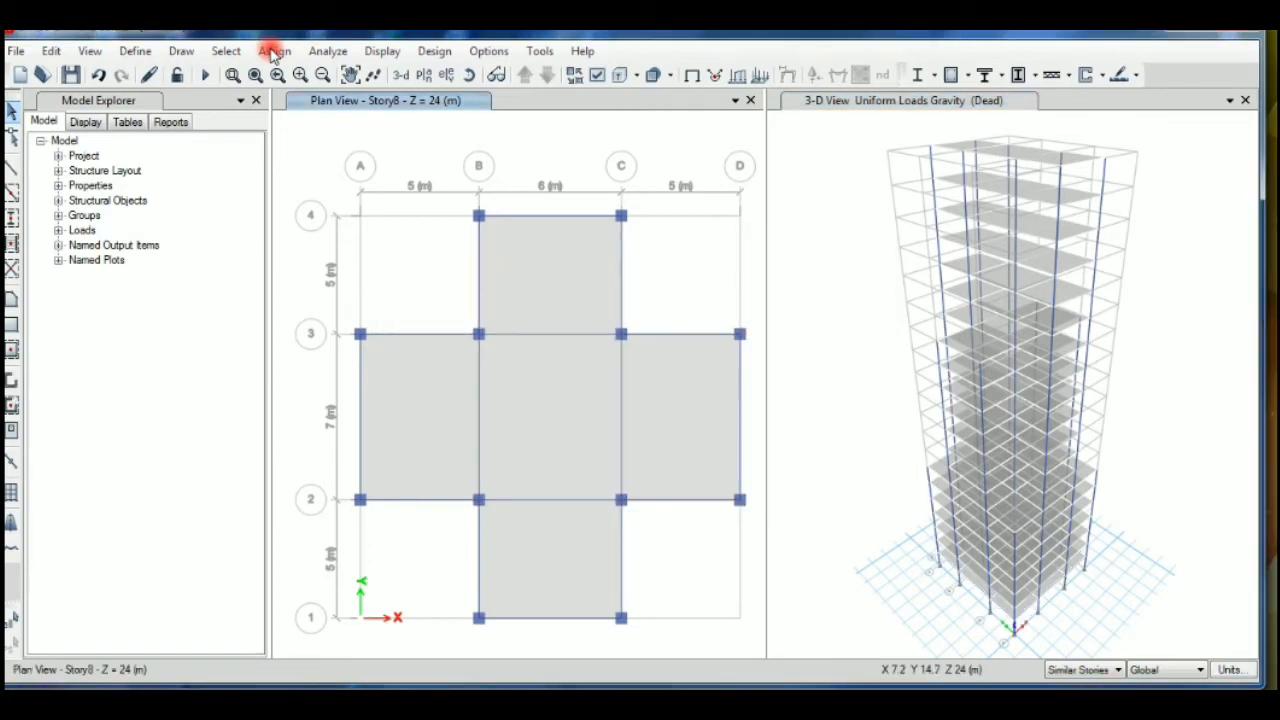
left_click(539, 407)
left_click(398, 407)
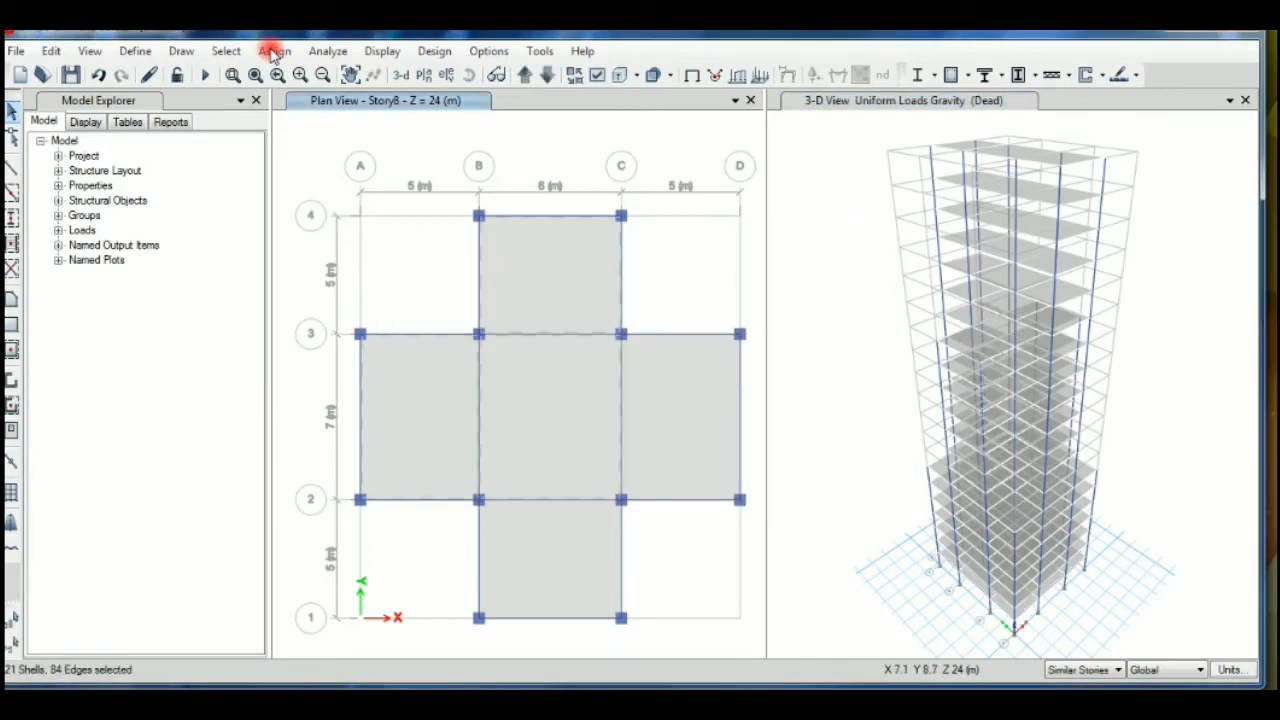
left_click(663, 406)
left_click(540, 567)
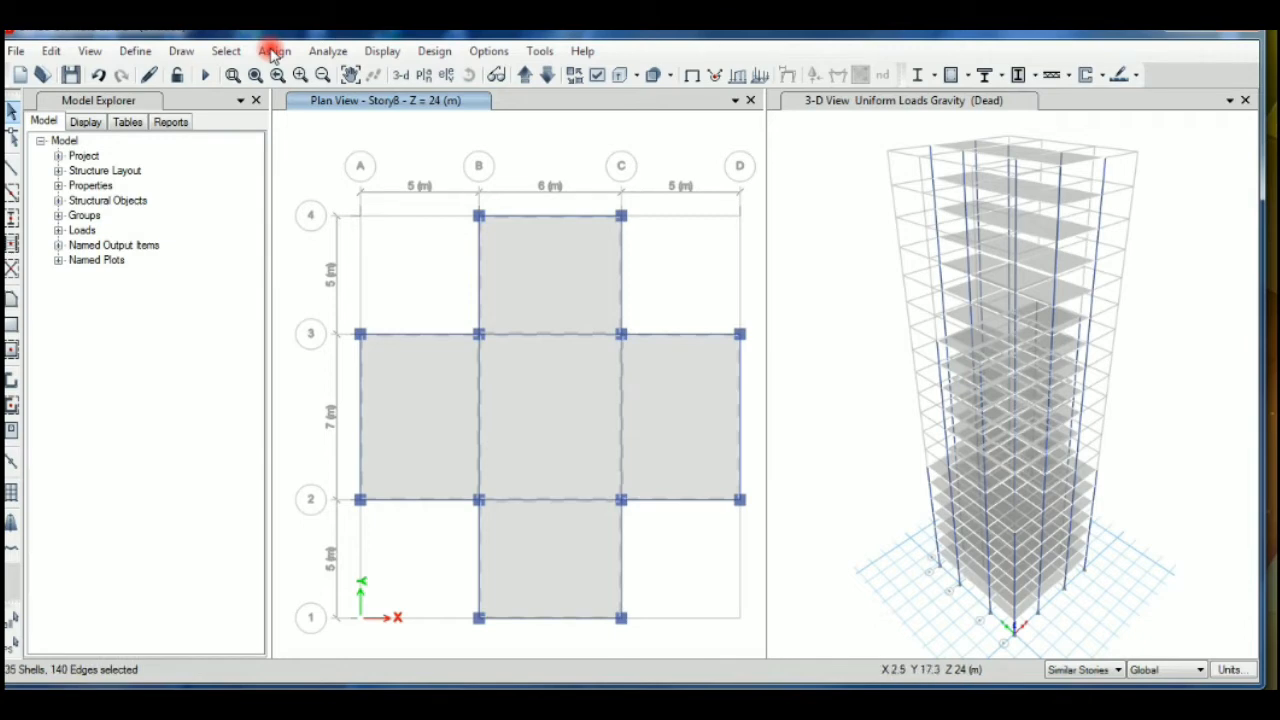
left_click(272, 52)
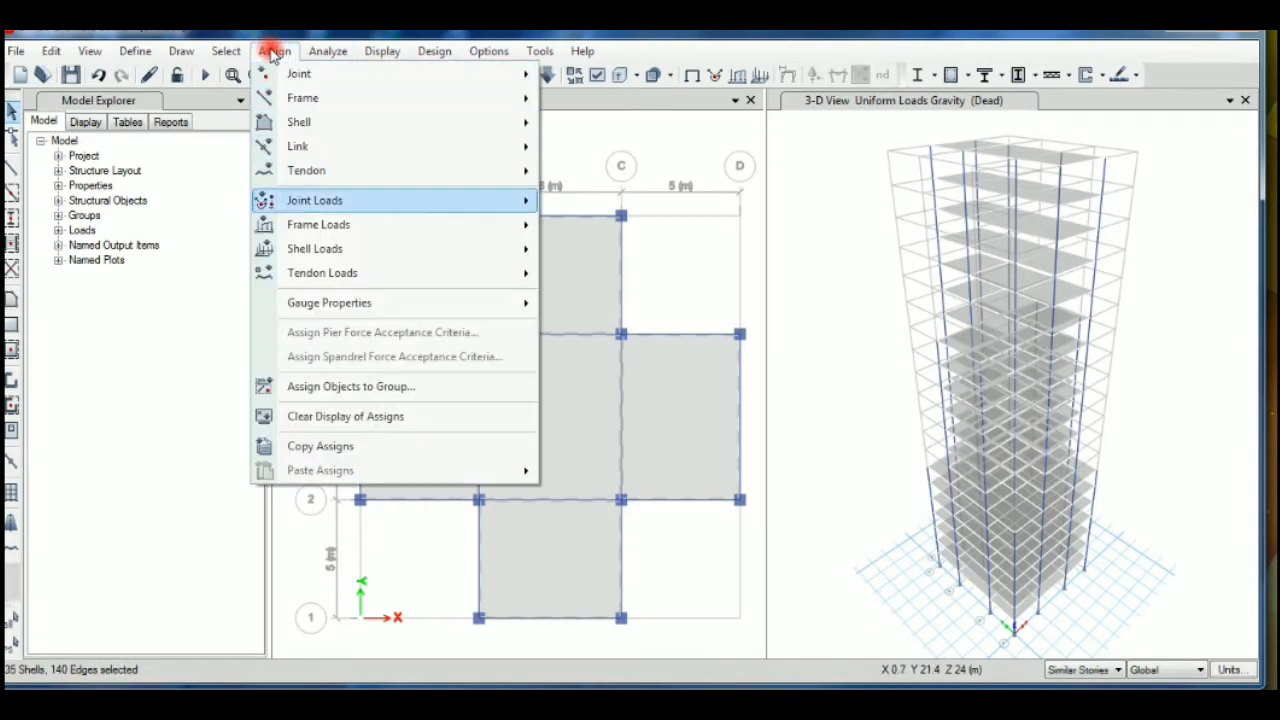
mouse_move(315, 248)
left_click(600, 274)
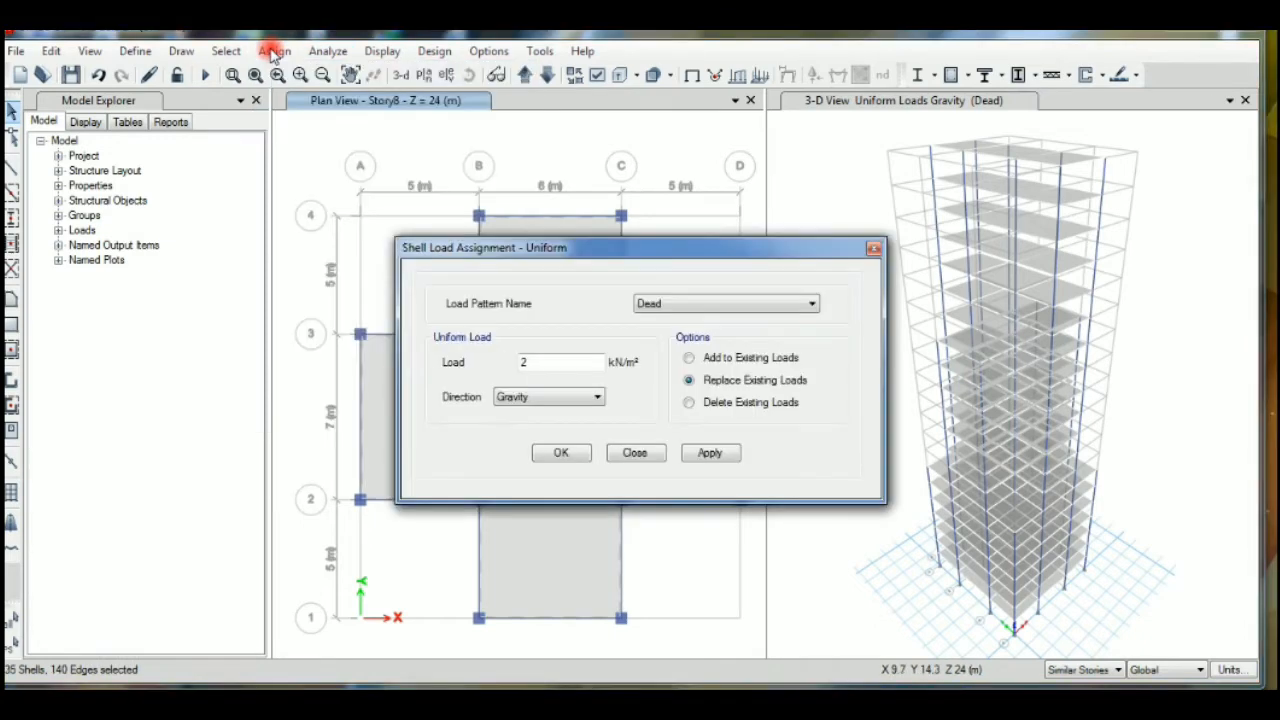
left_click(709, 452)
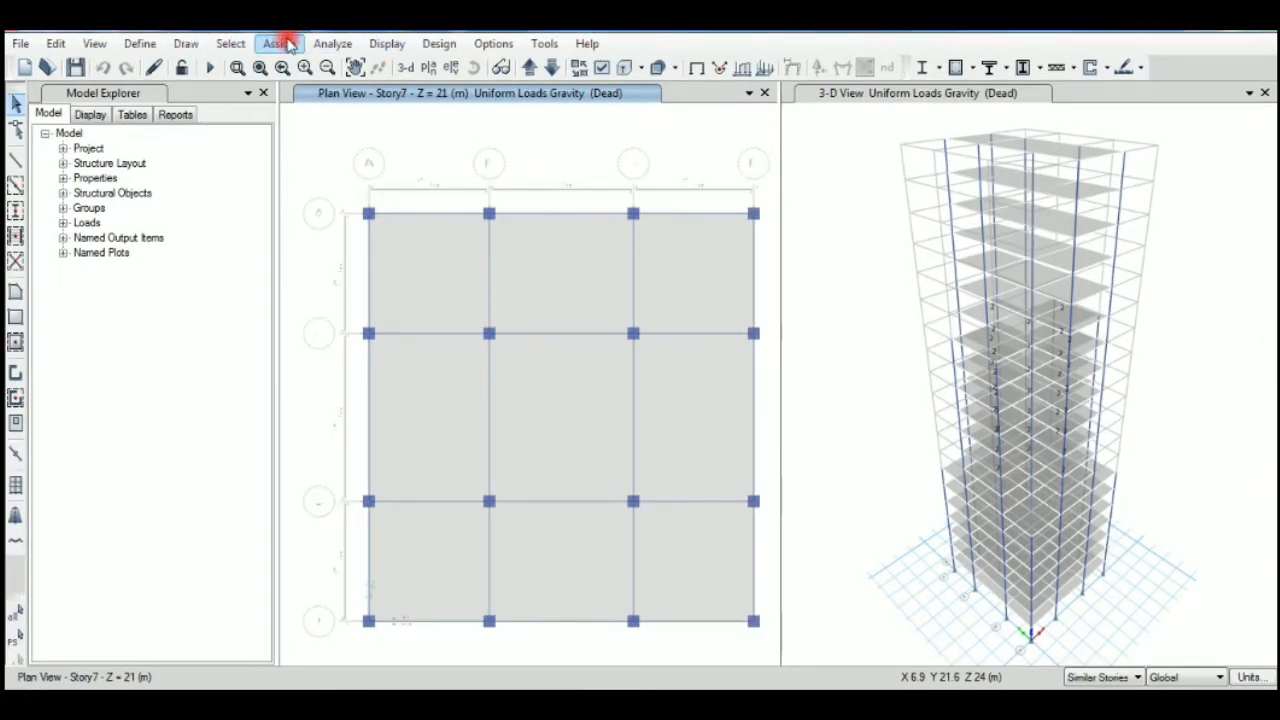
Select all nine slabs in the Story7 plan and assign them a uniform Dead shell load in the gravity direction.
left_click(285, 44)
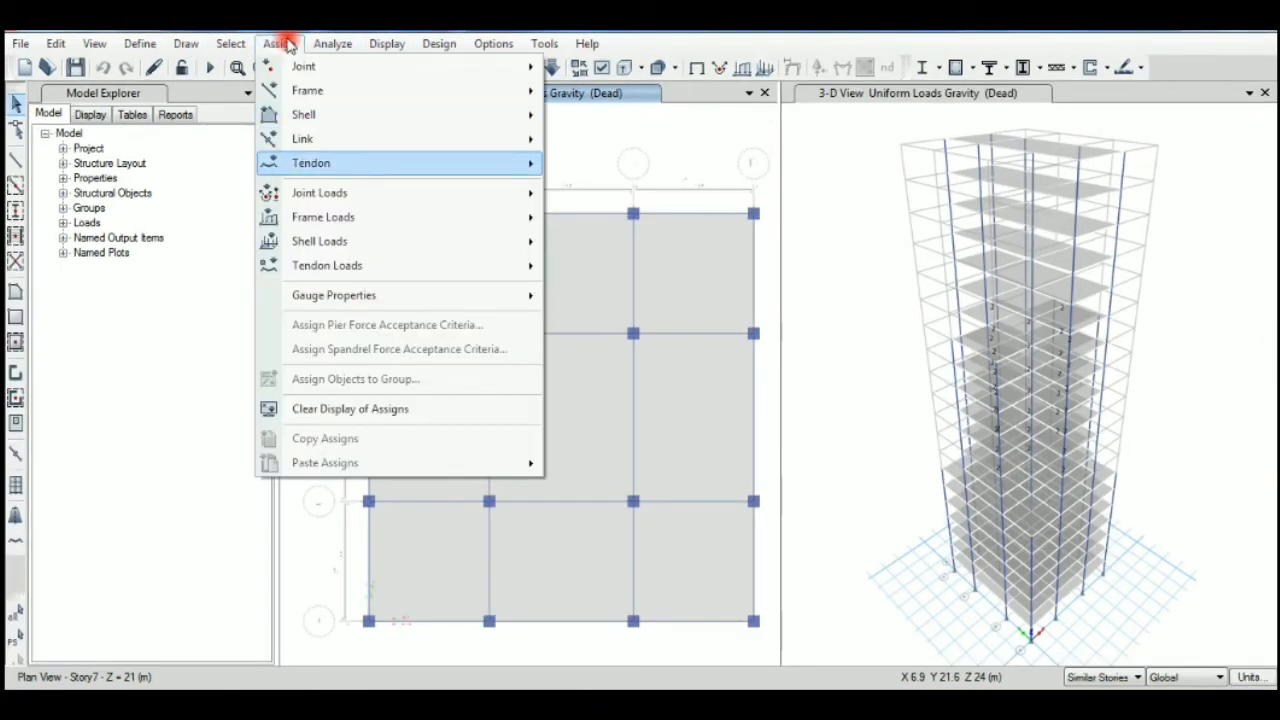
left_click(288, 44)
left_click(443, 238)
left_click(572, 242)
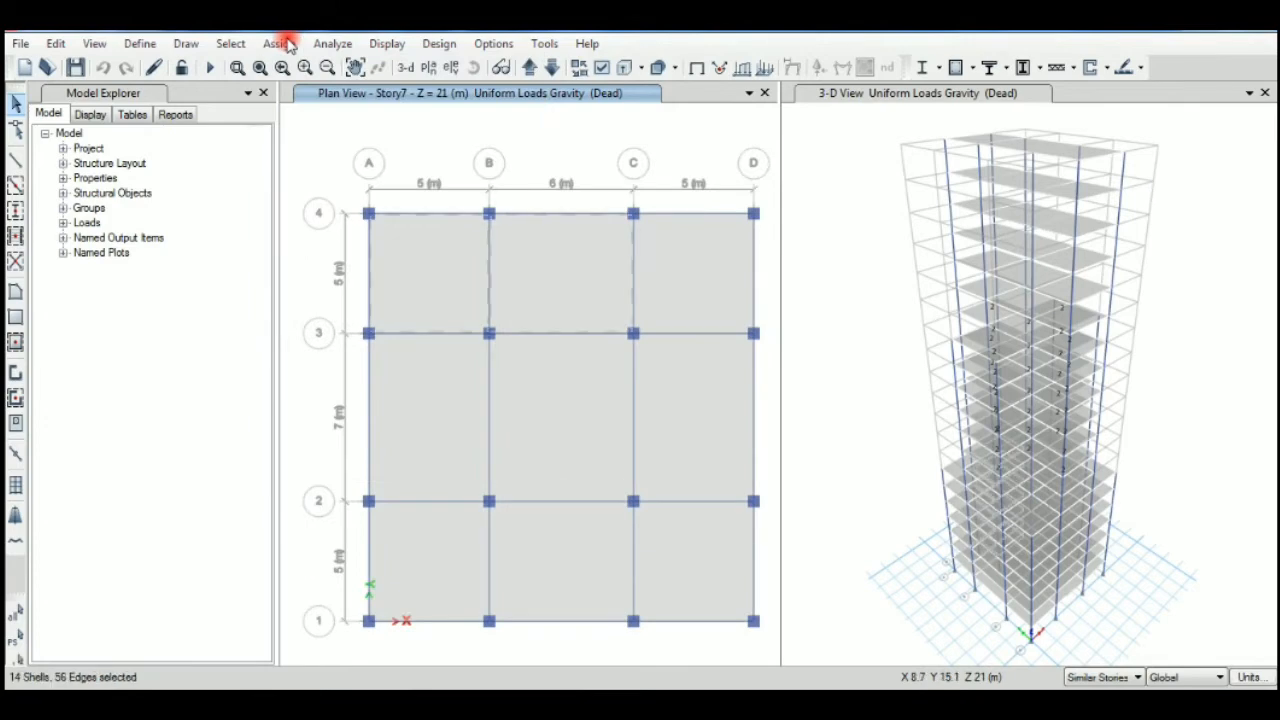
left_click(686, 263)
left_click(667, 412)
left_click(565, 417)
left_click(427, 424)
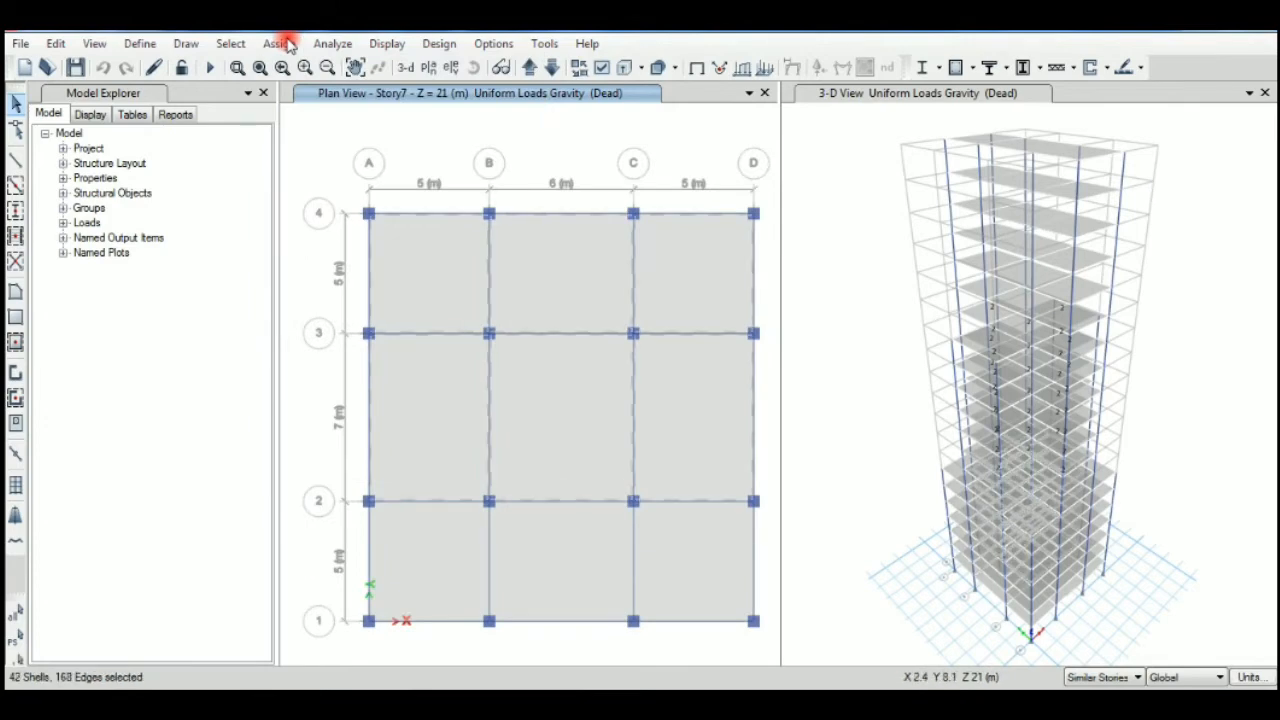
left_click(417, 566)
left_click(560, 566)
left_click(684, 546)
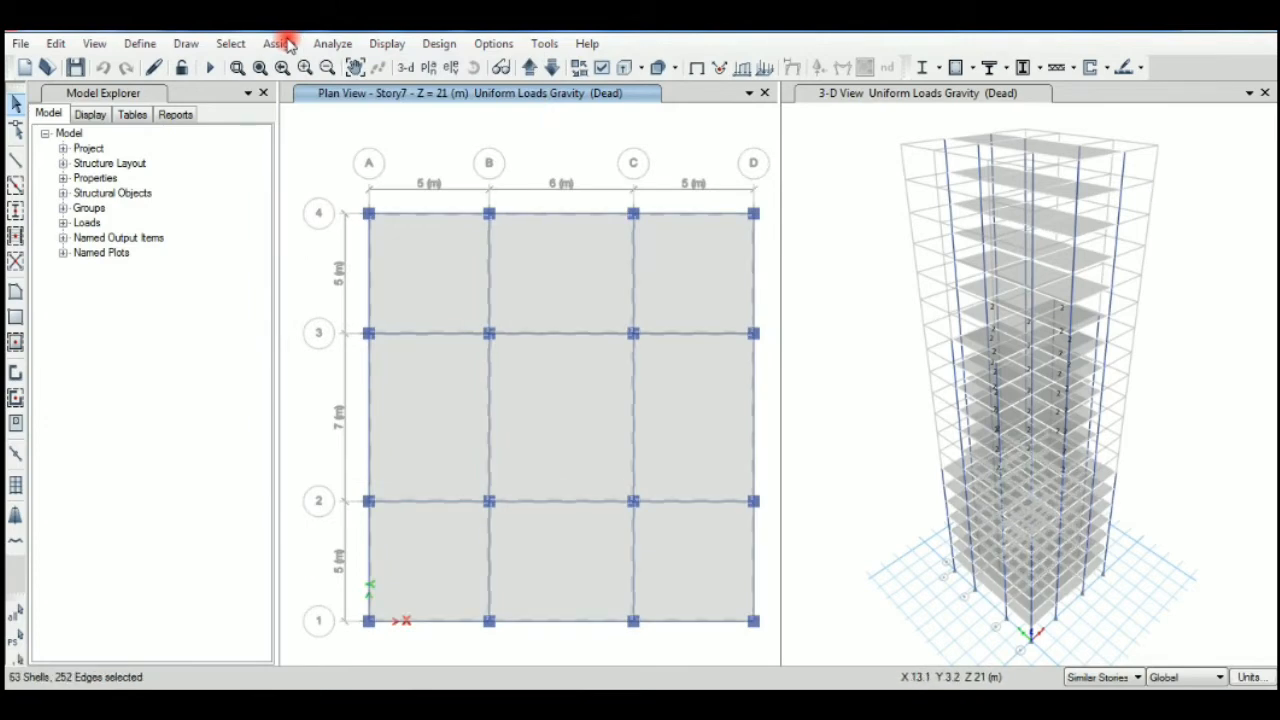
left_click(288, 44)
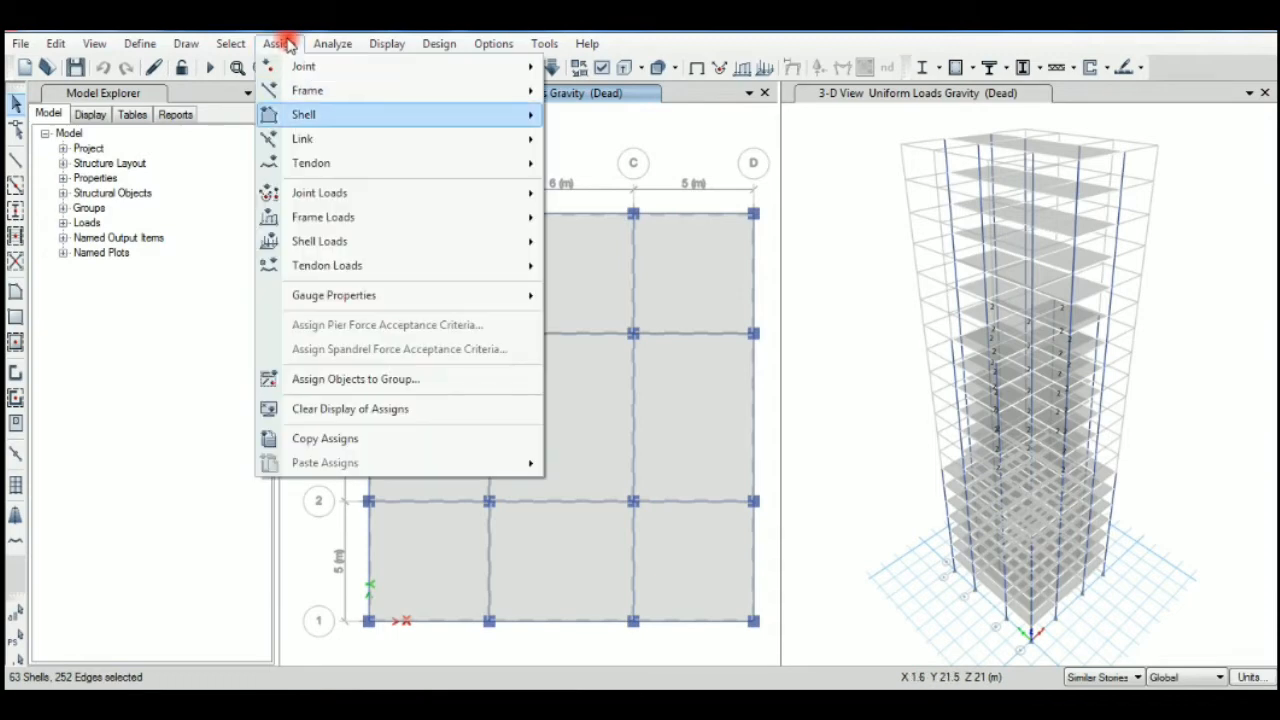
mouse_move(319, 241)
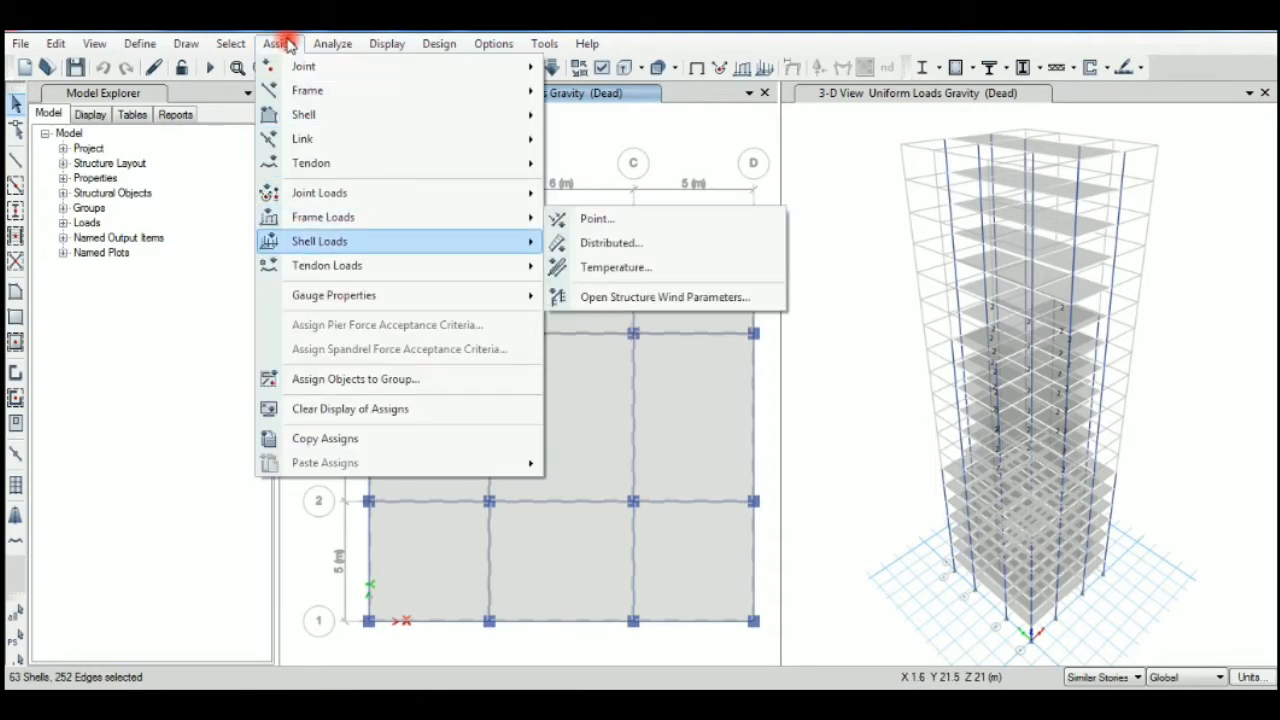
key("Return")
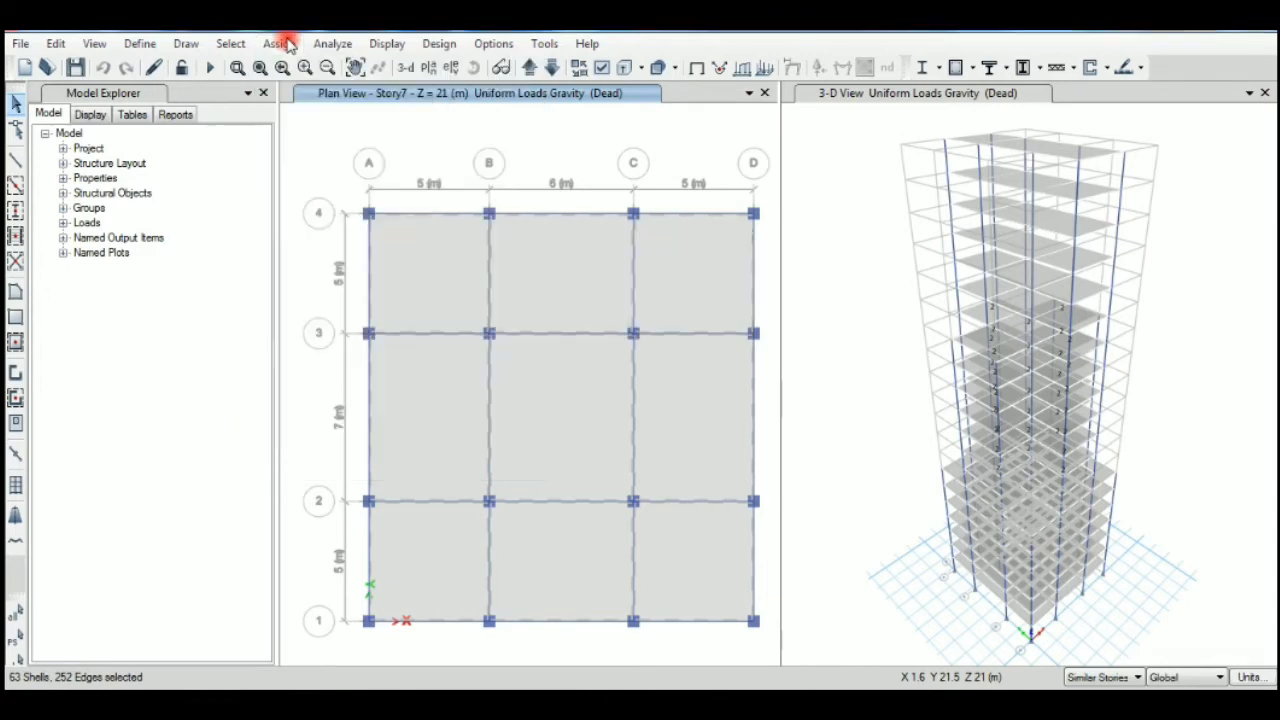
key("Tab")
key("Return")
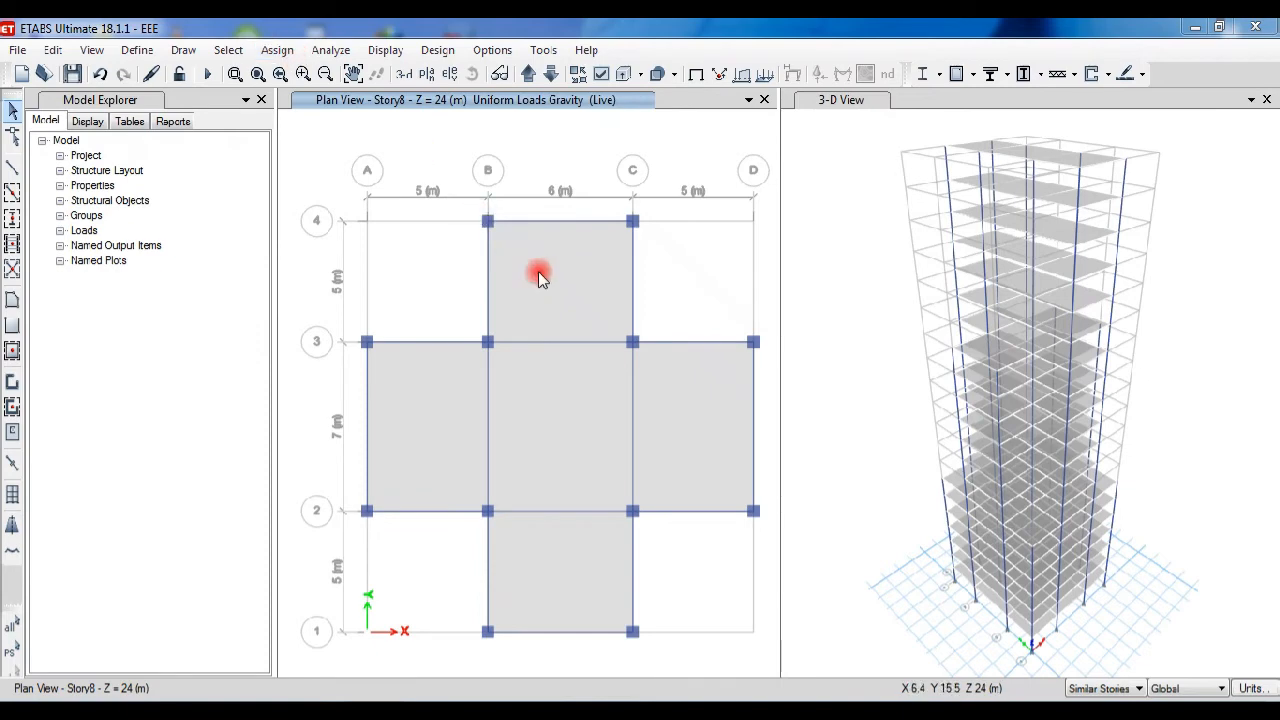
Assign a uniform Live load of 4 kN/m² in the gravity direction to all five Story8 slabs, replacing existing loads.
left_click(418, 400)
left_click(551, 423)
left_click(674, 403)
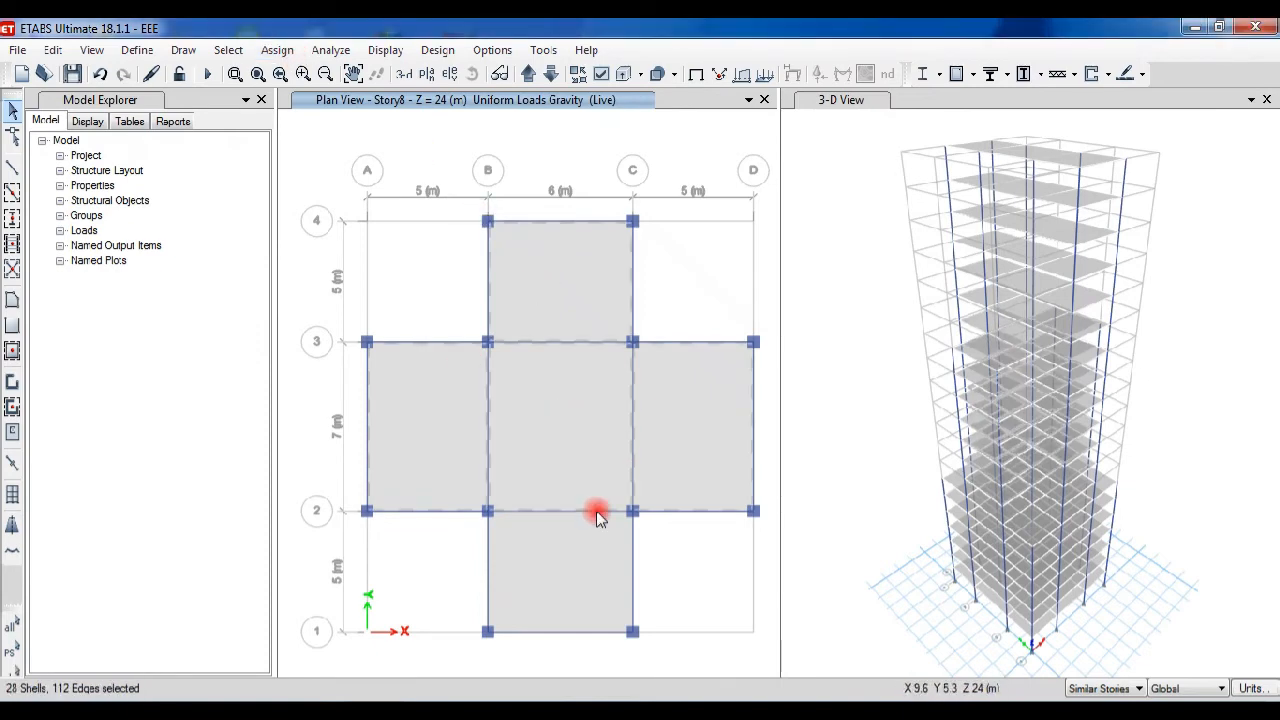
left_click(573, 537)
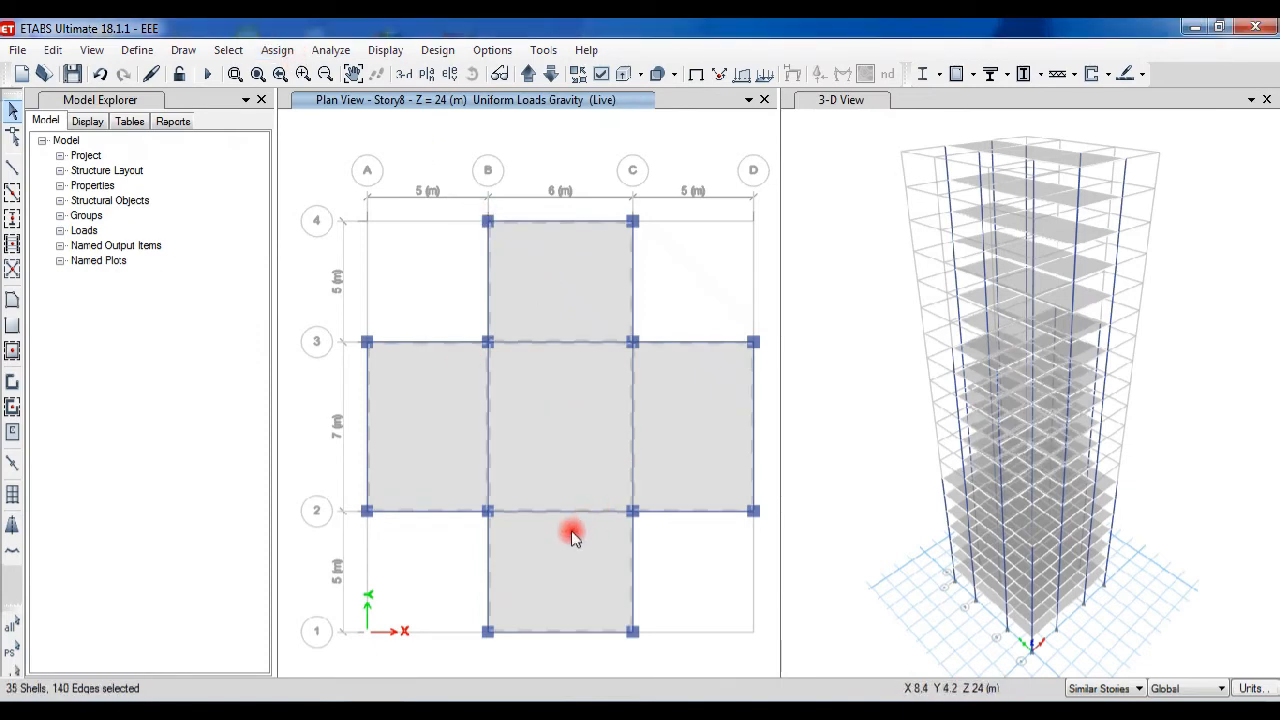
left_click(292, 52)
mouse_move(509, 251)
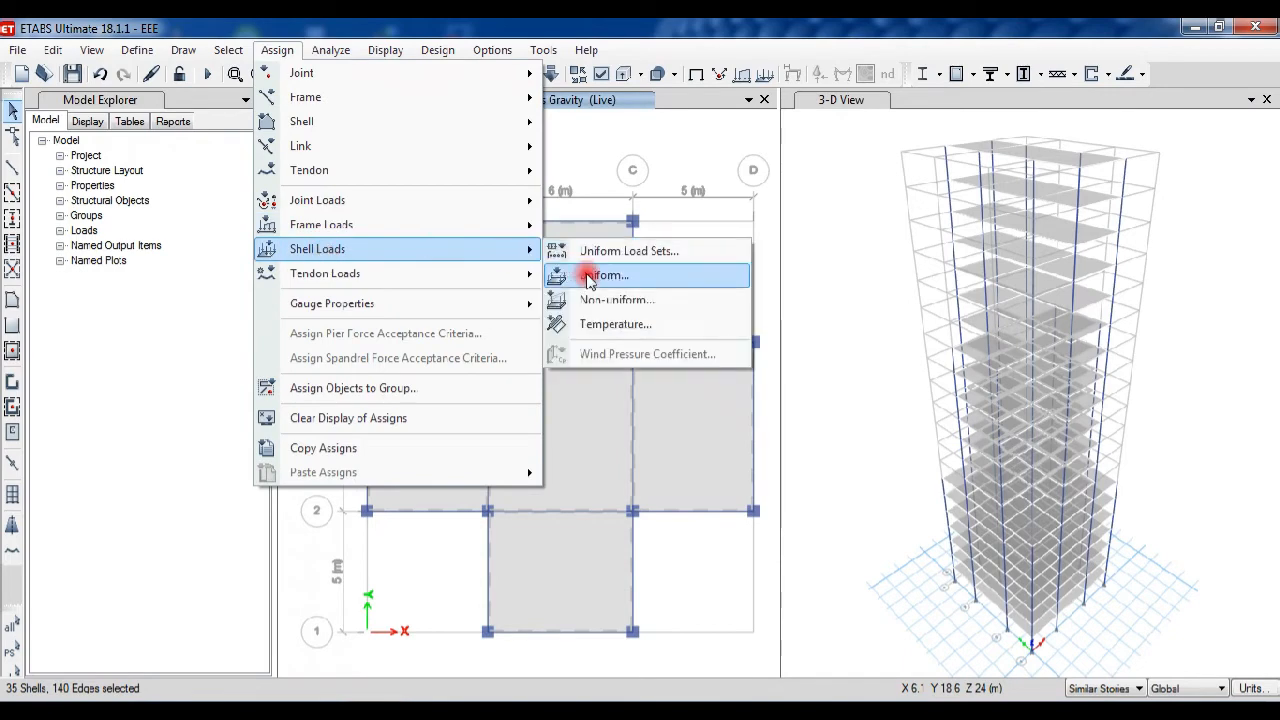
left_click(592, 275)
left_click_drag(566, 367, 468, 371)
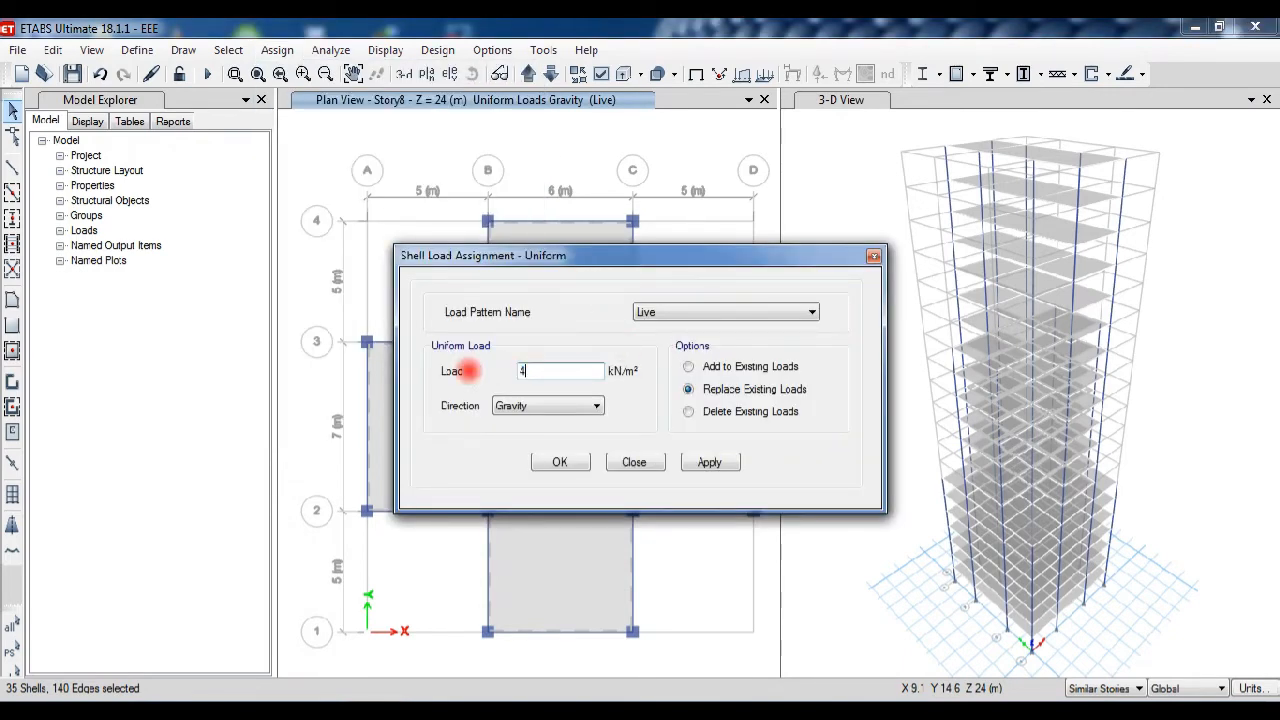
left_click(708, 464)
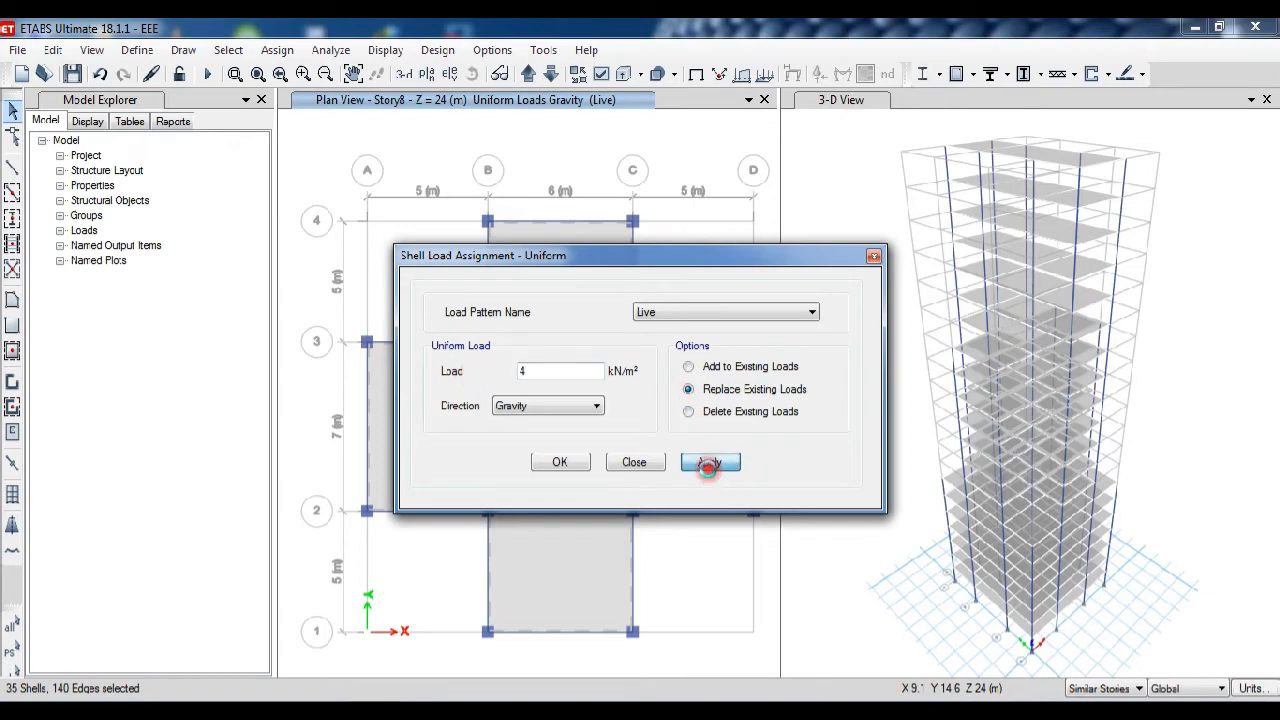
left_click(560, 464)
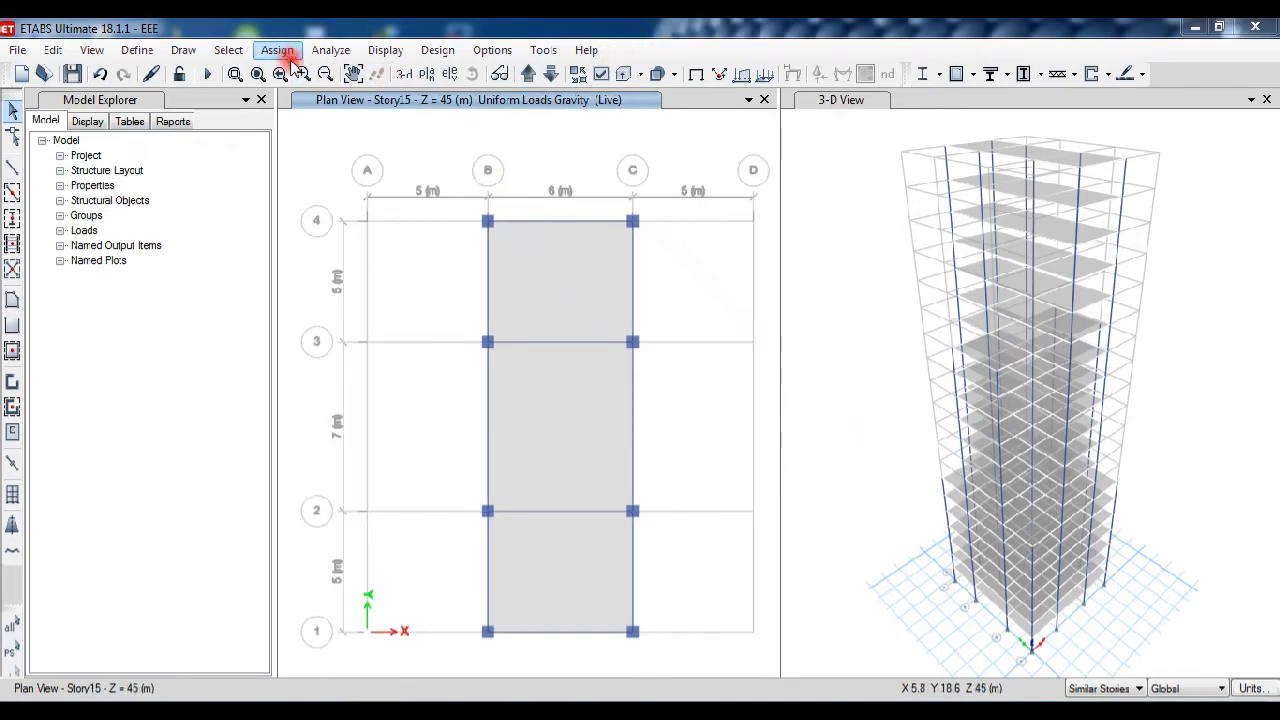
Assign a uniform Live load of 3 kN/m² in the gravity direction to the three Story15 slabs, replacing existing loads.
left_click(529, 257)
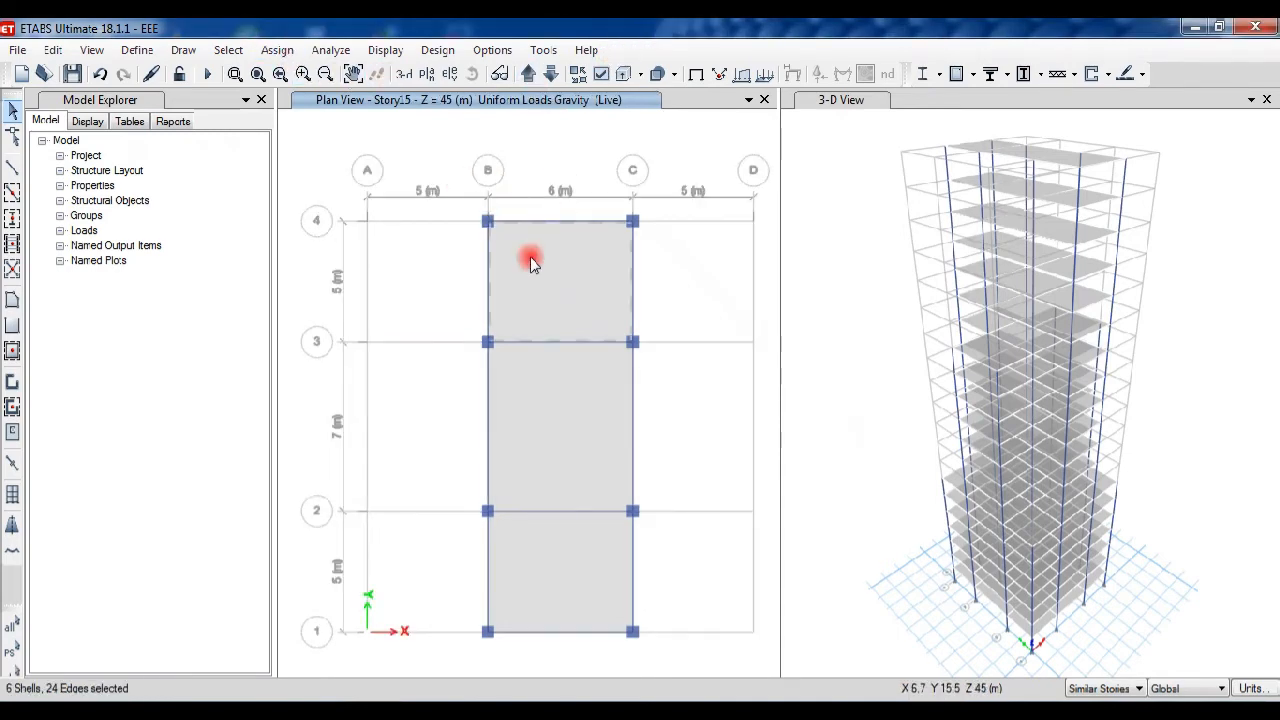
left_click(555, 395)
left_click(571, 563)
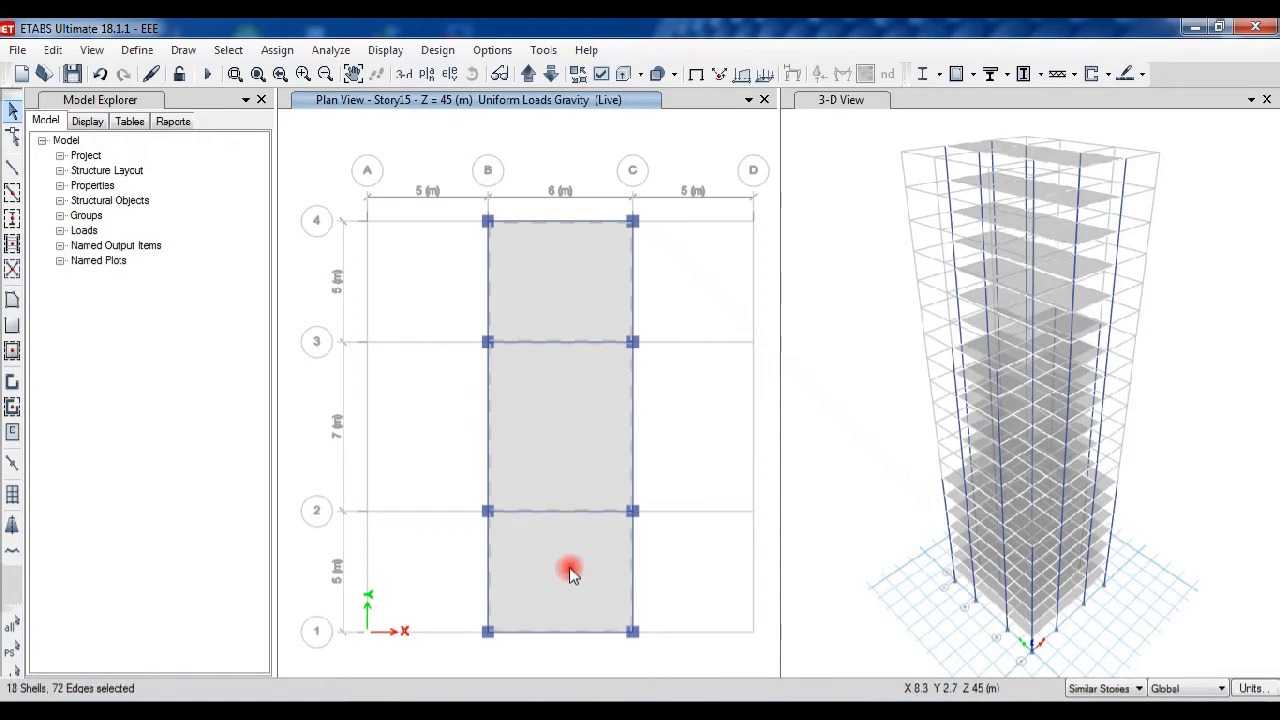
left_click(275, 50)
mouse_move(357, 249)
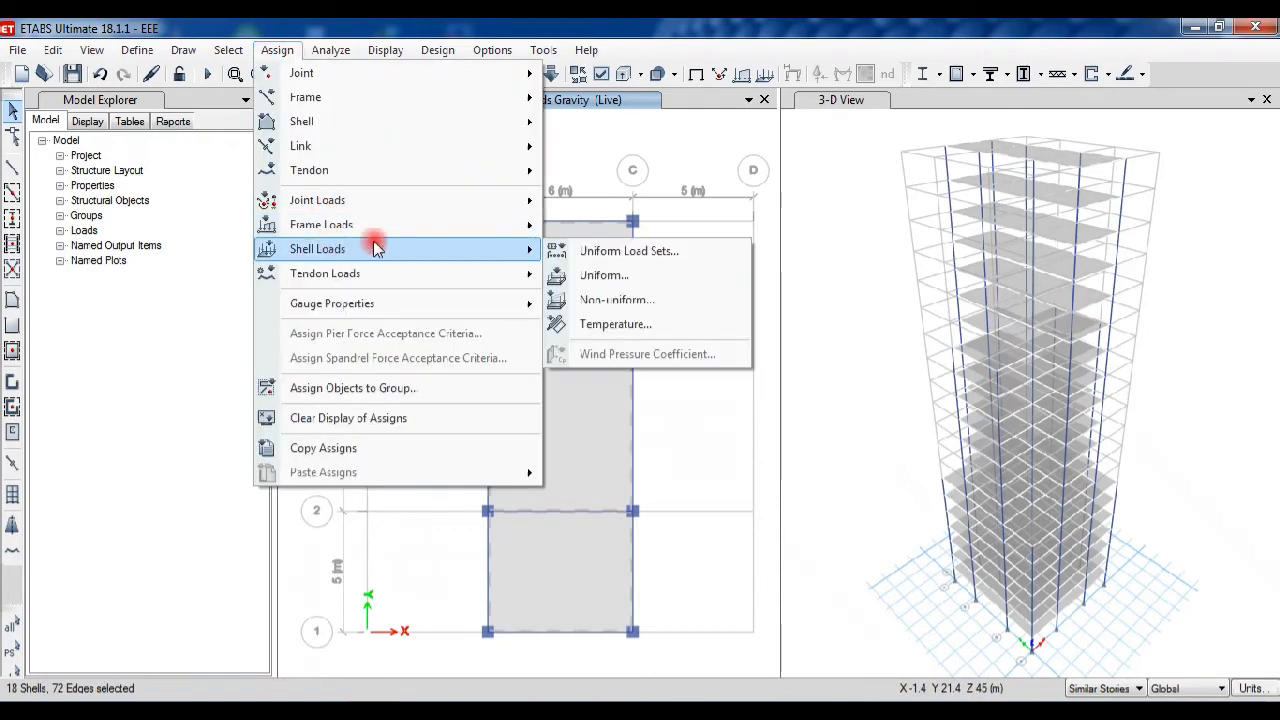
left_click(624, 276)
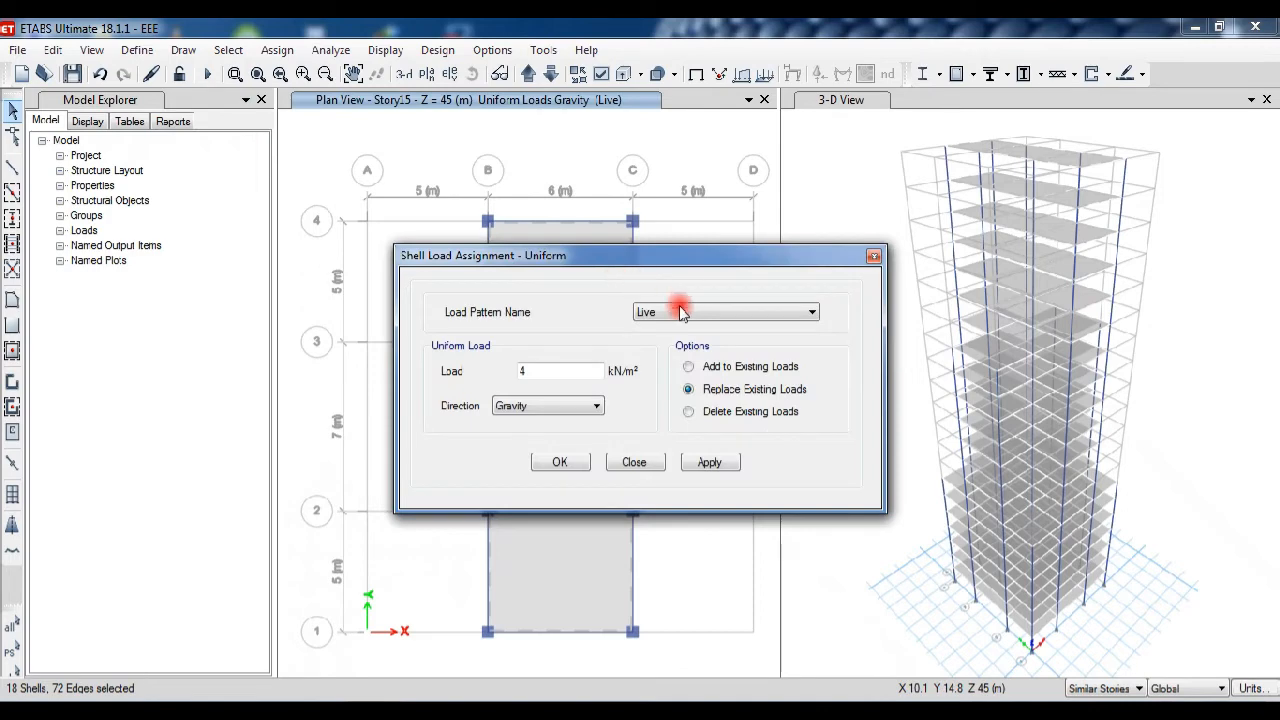
double_click(565, 370)
type("4")
left_click_drag(565, 370, 432, 372)
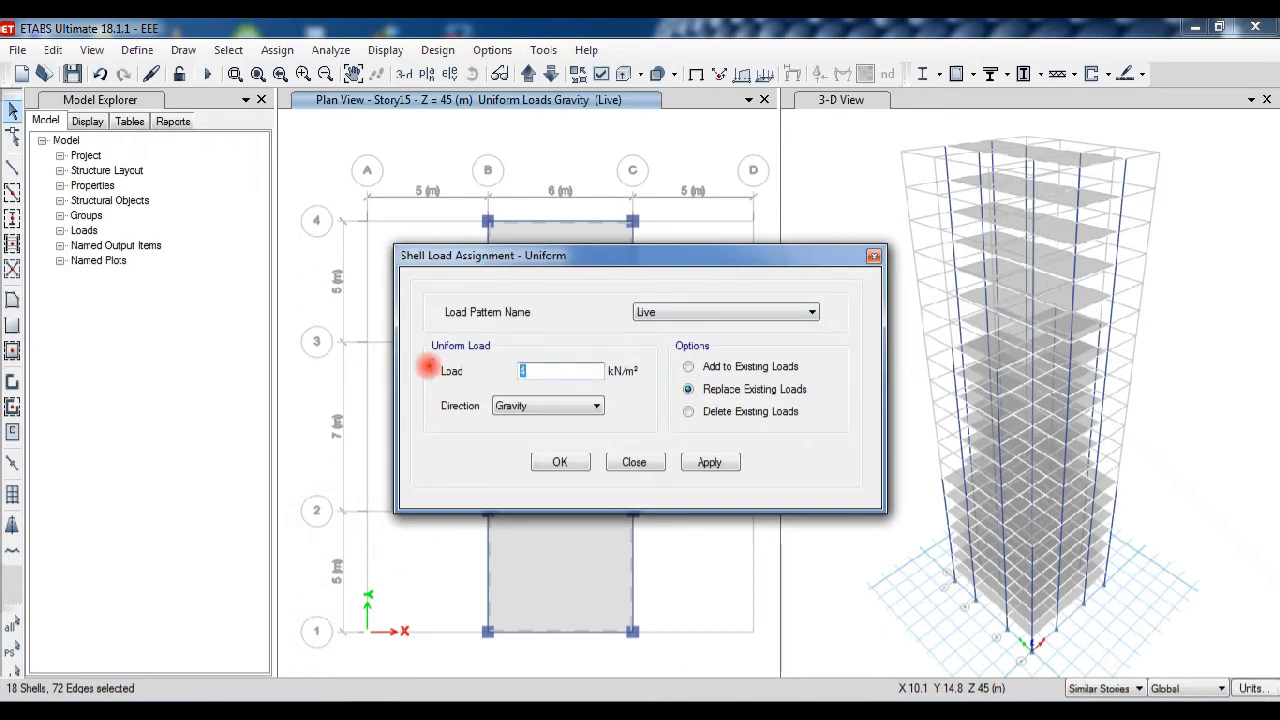
left_click(700, 462)
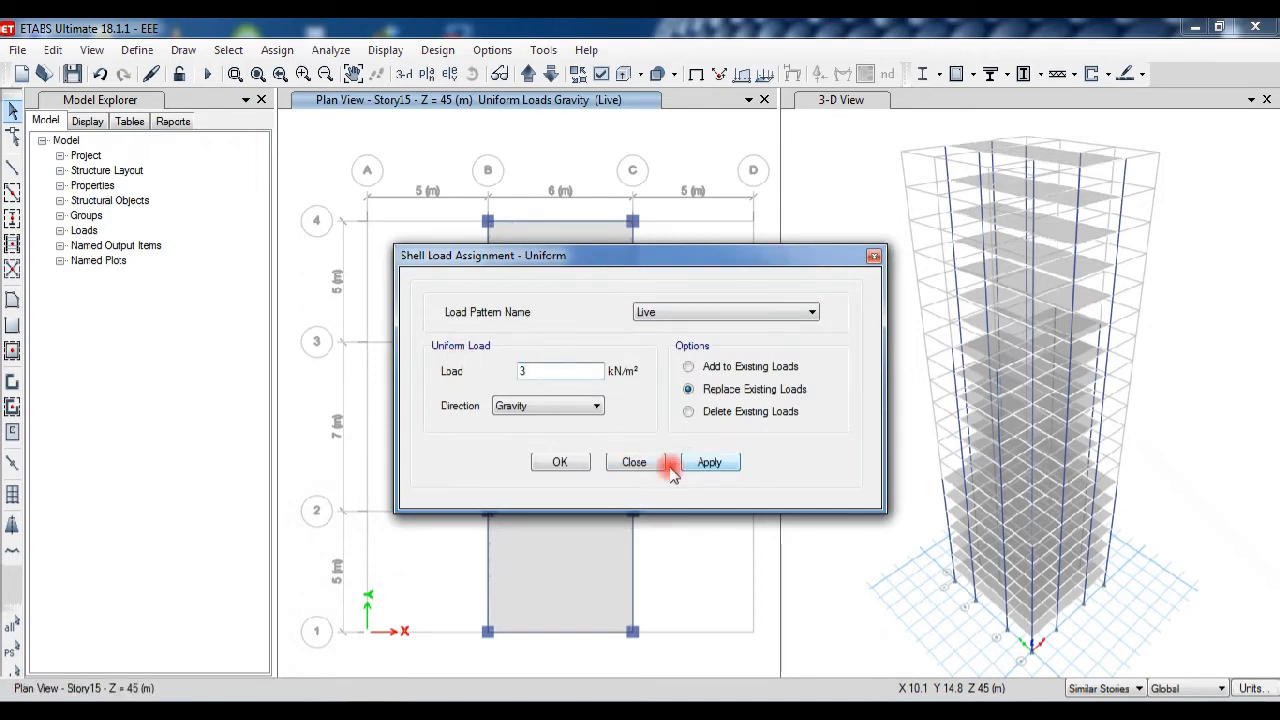
left_click(560, 462)
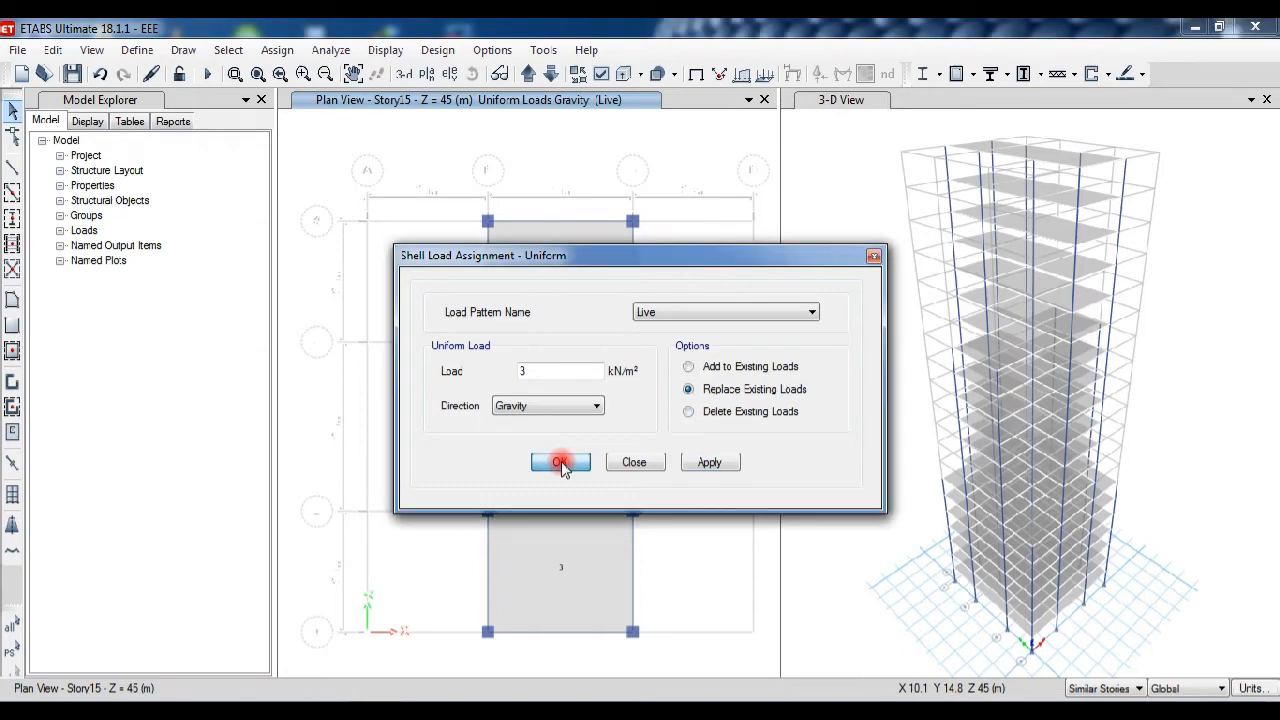
left_click(561, 463)
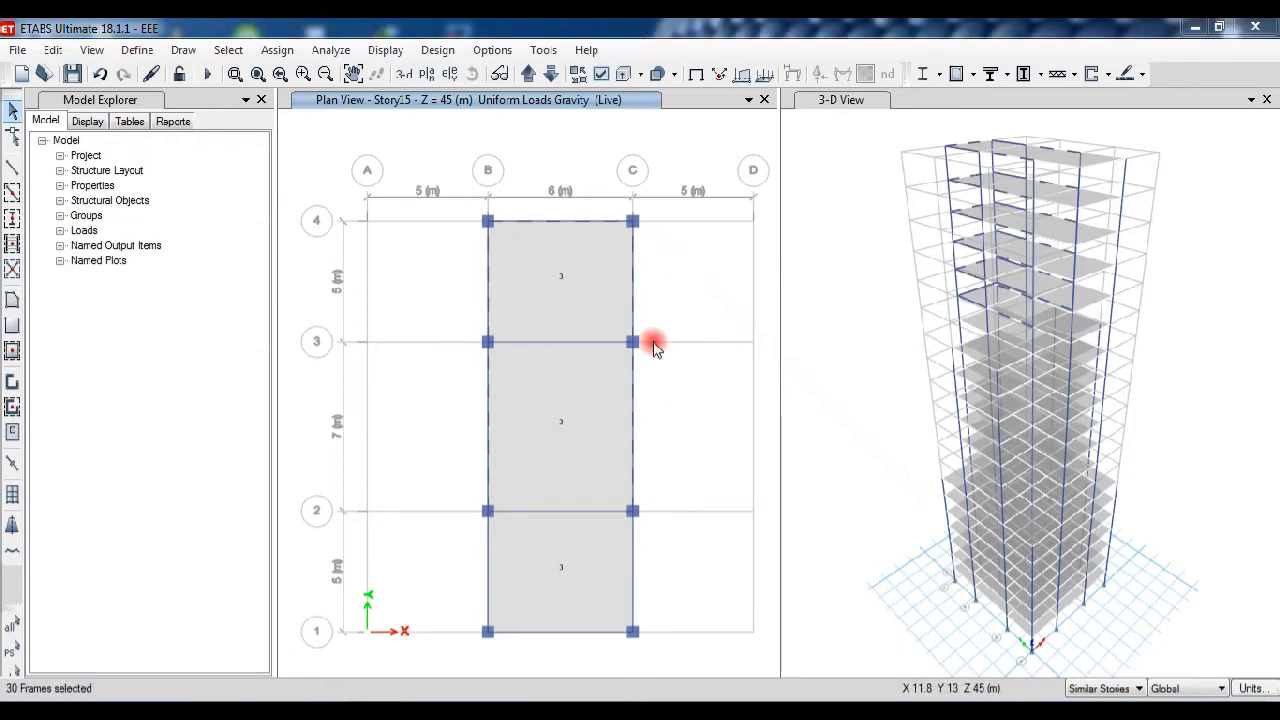
Assign a uniform distributed Dead load of 0.2 kN/m in the gravity direction to all perimeter beams in the Story15 plan, replacing existing loads.
left_click(632, 540)
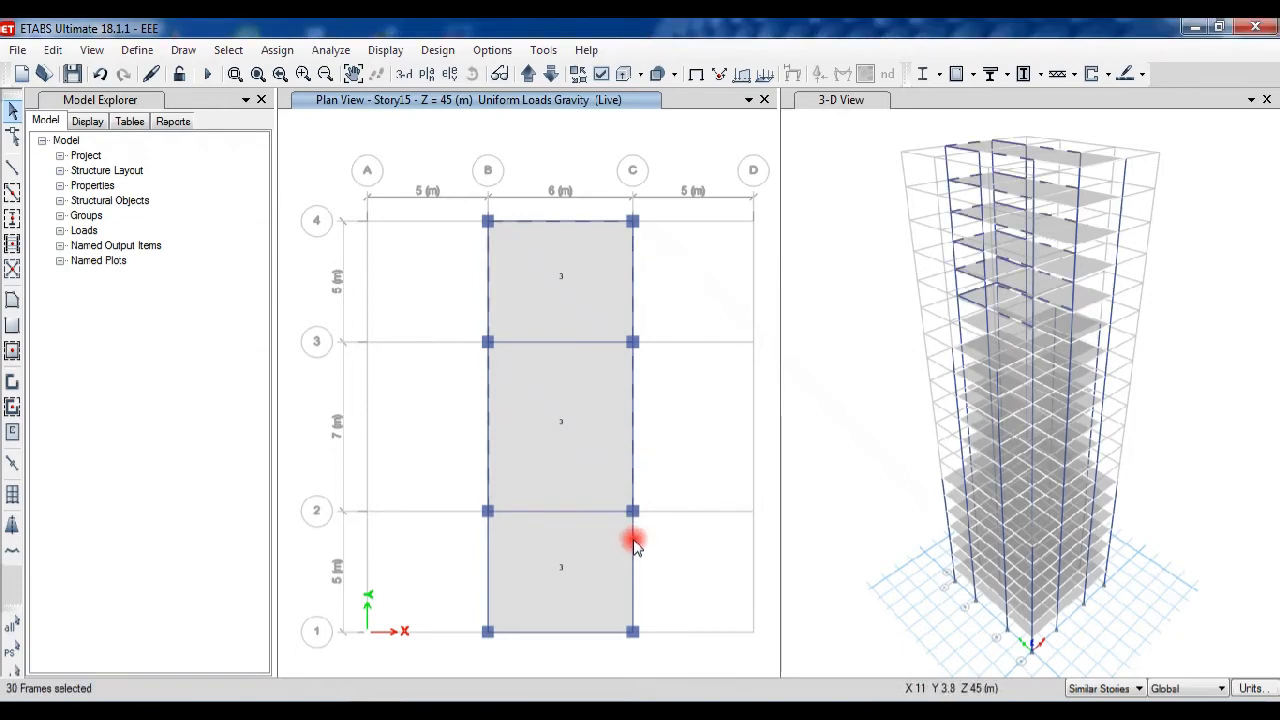
left_click(486, 557)
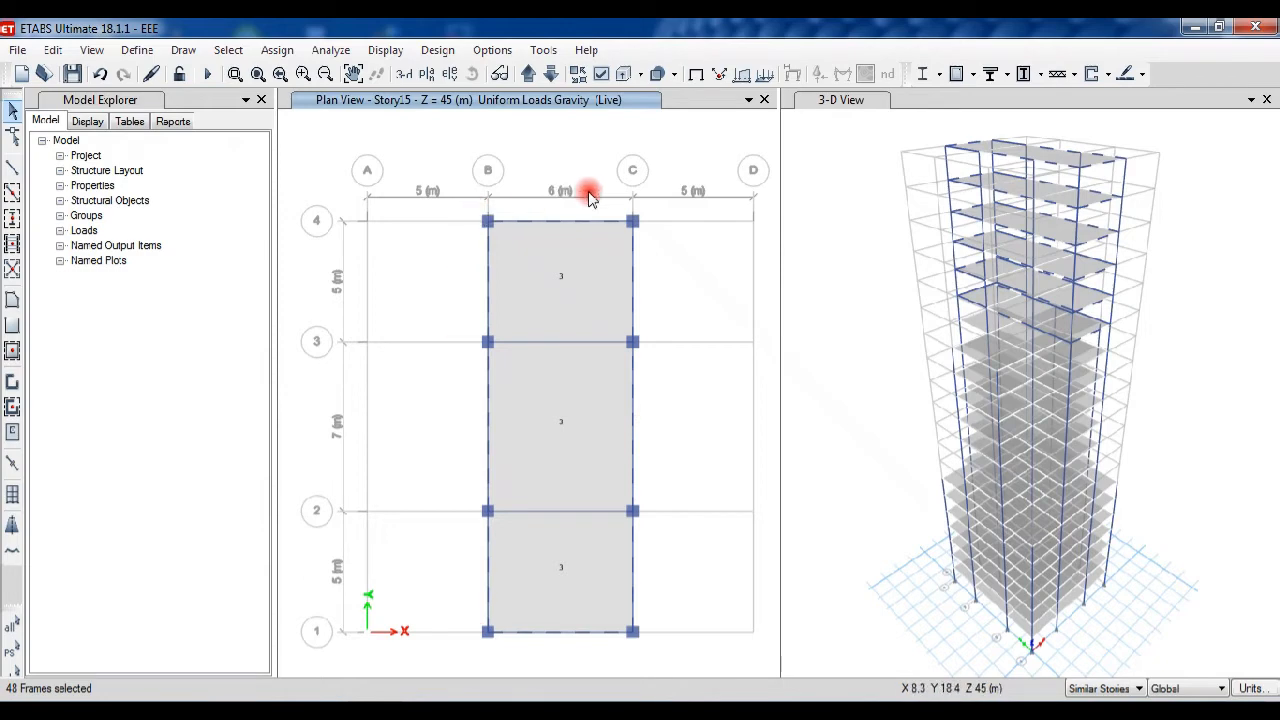
left_click(272, 50)
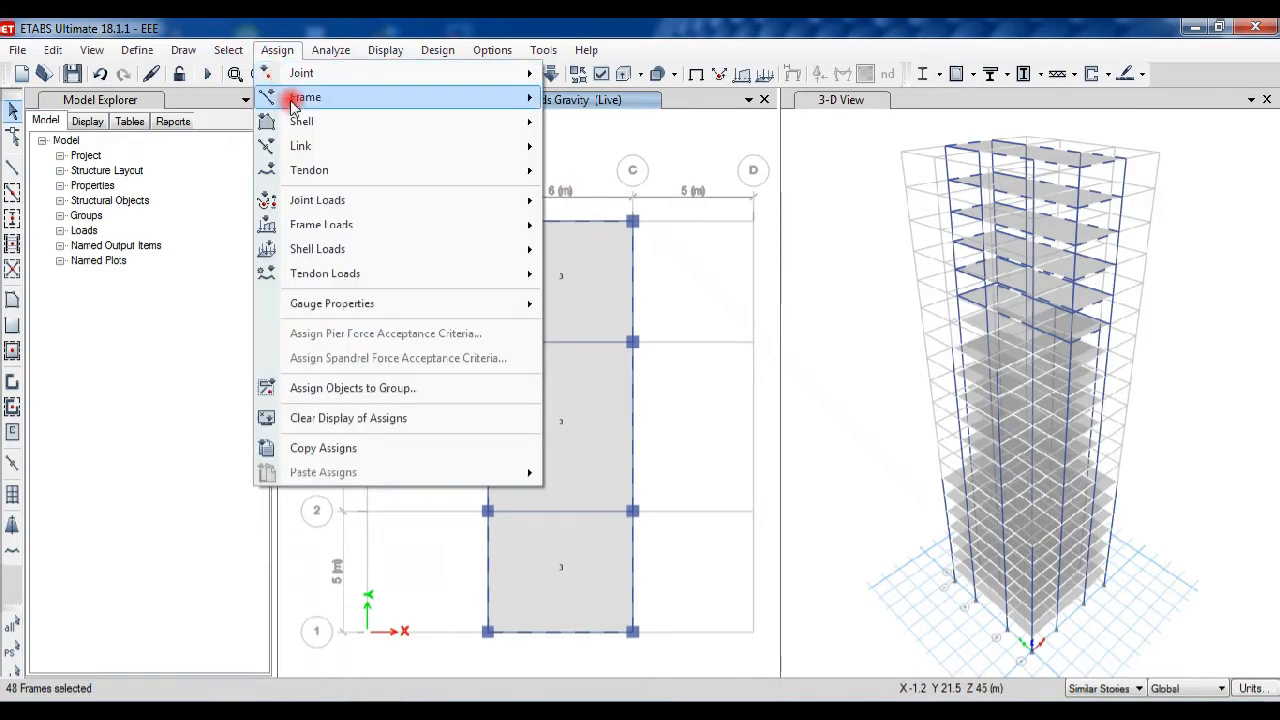
mouse_move(285, 97)
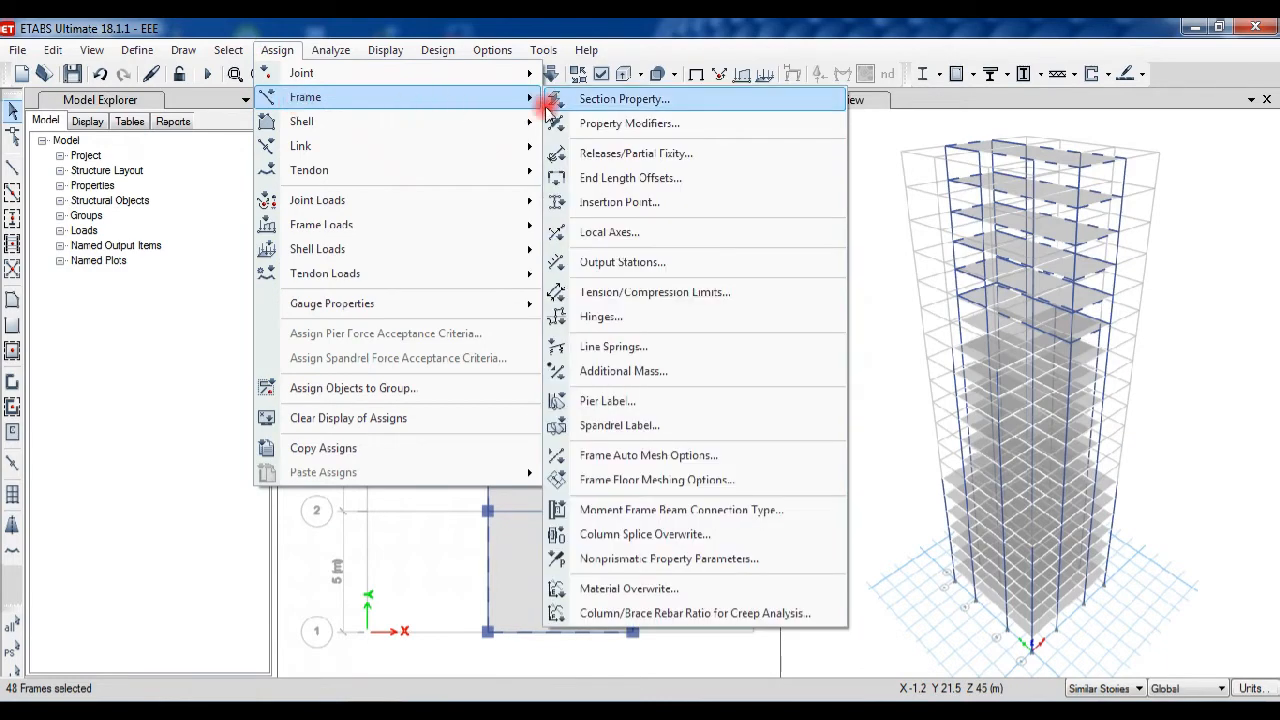
mouse_move(414, 224)
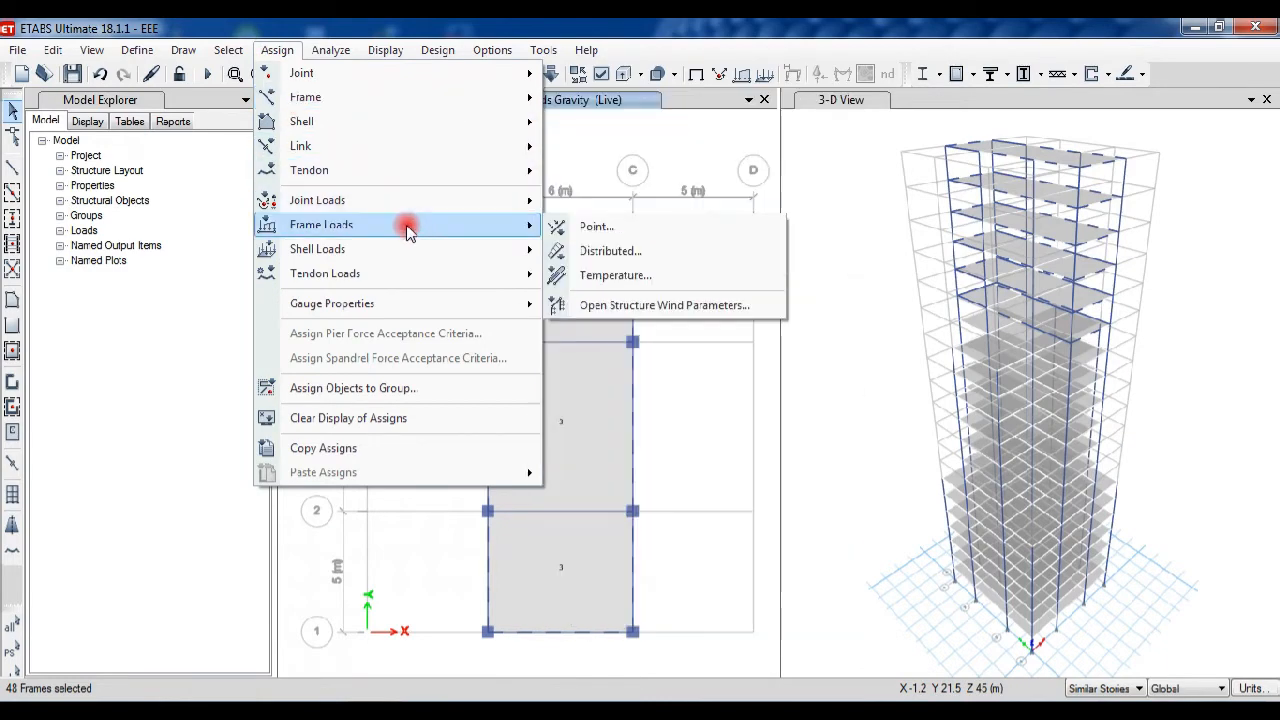
left_click(584, 250)
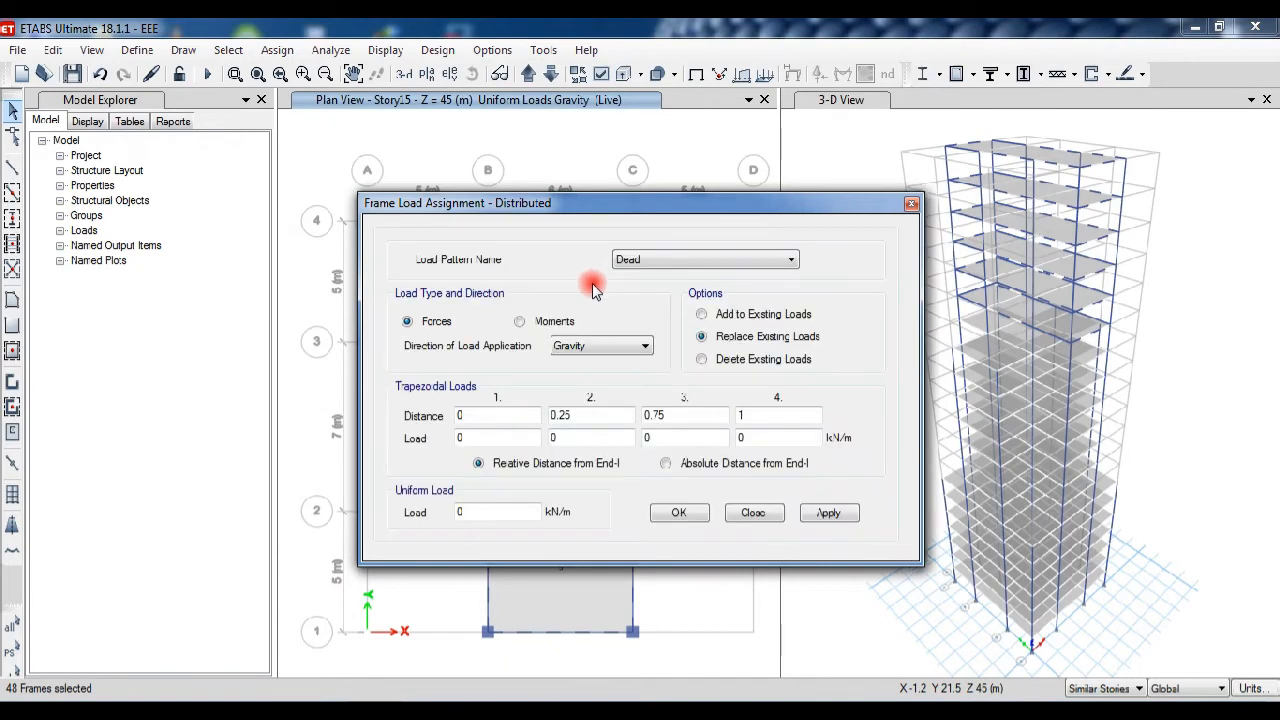
left_click(502, 512)
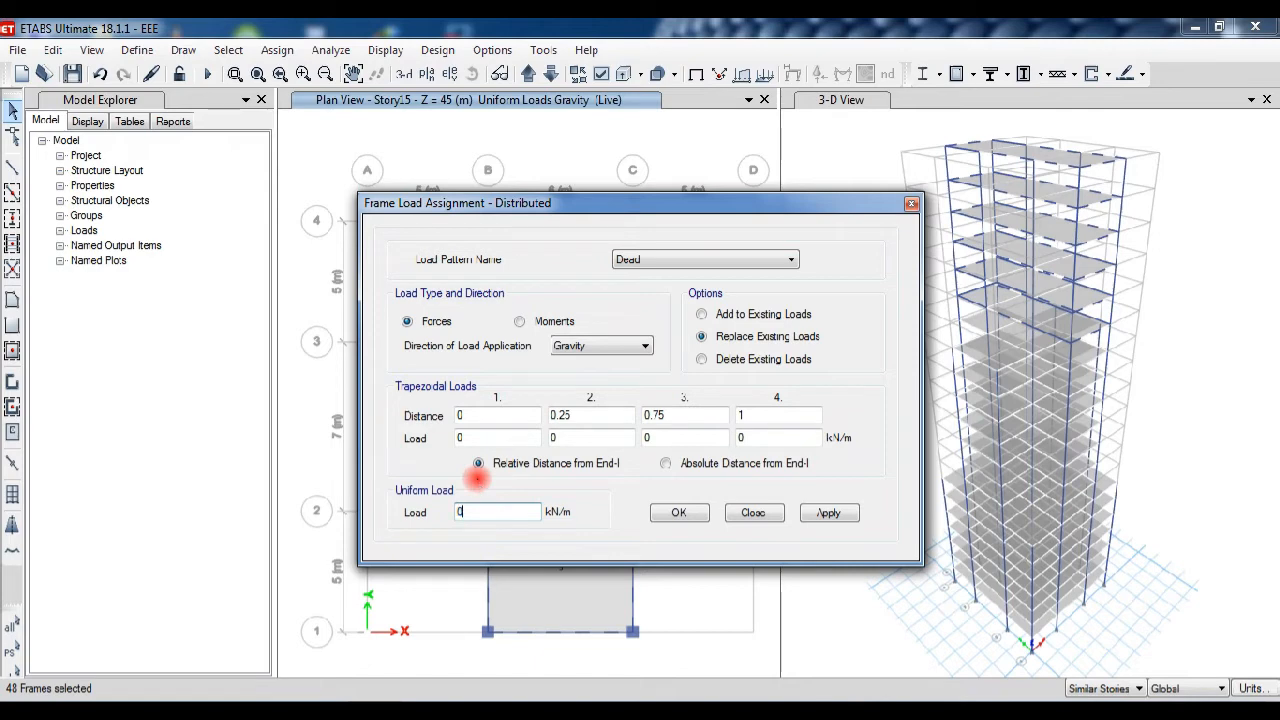
left_click(826, 514)
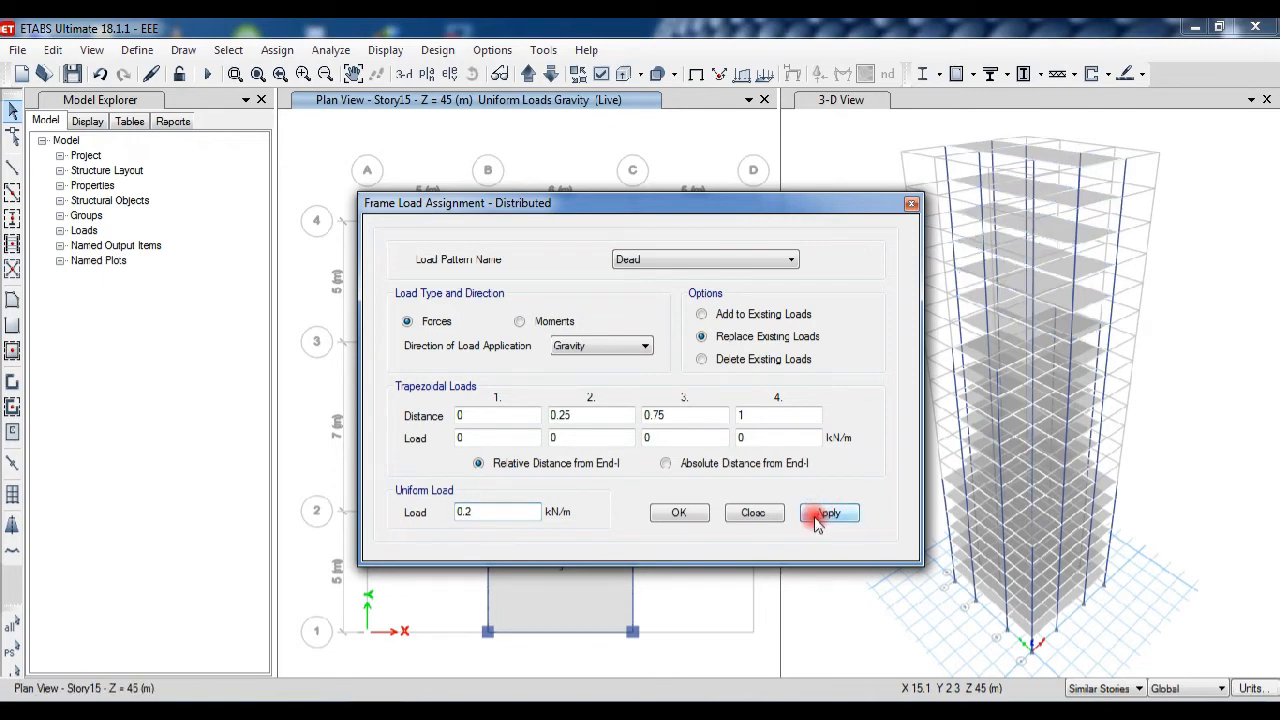
left_click(681, 514)
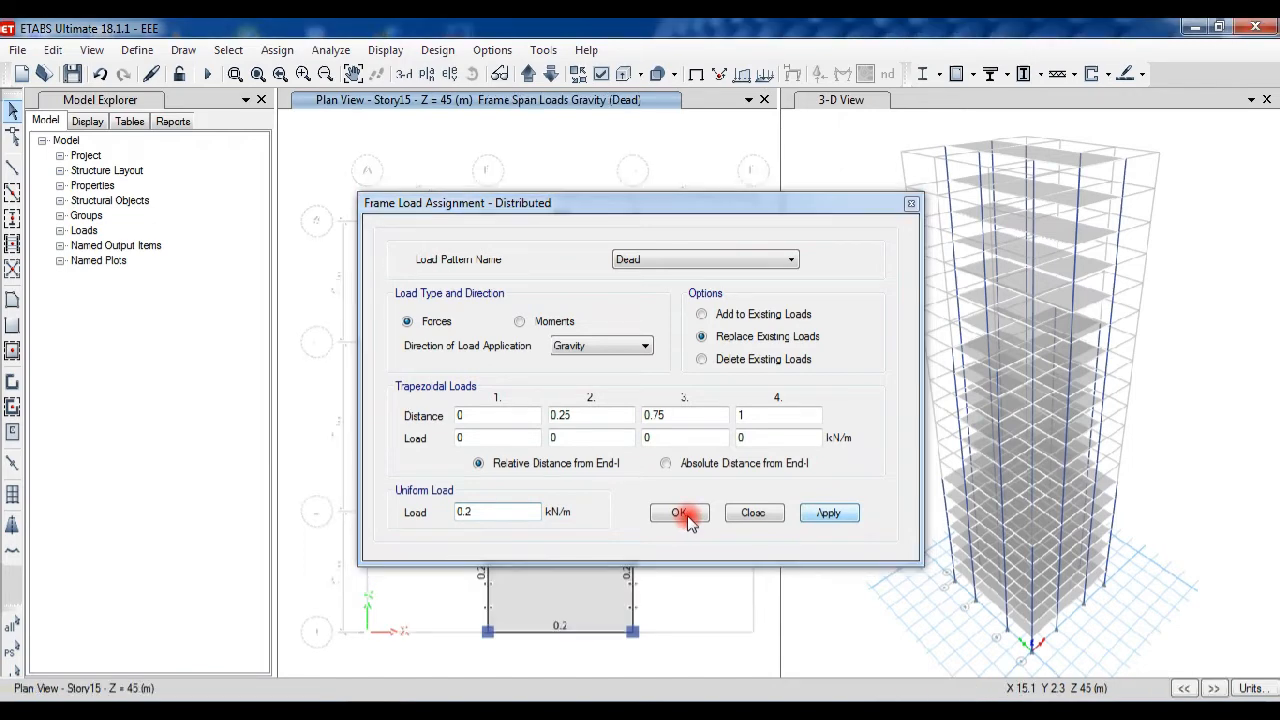
left_click(681, 513)
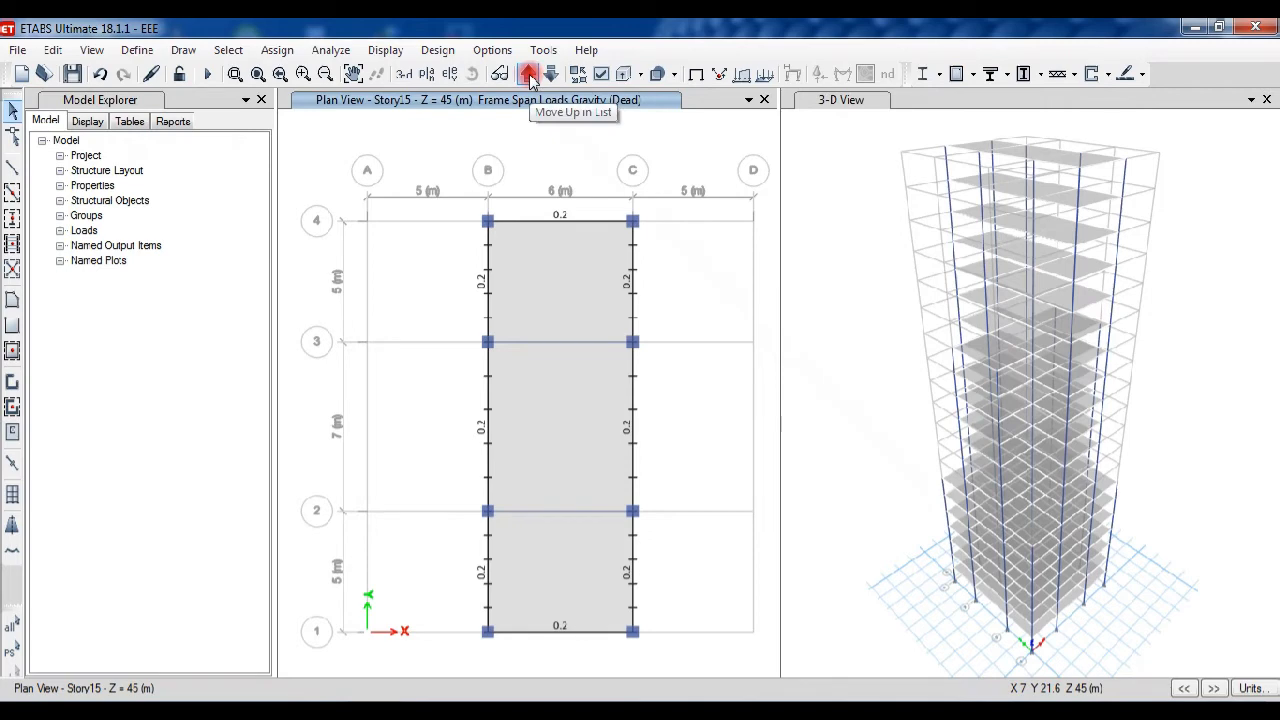
Assign a uniform distributed Dead load of 0.2 kN/m in the gravity direction to the twelve perimeter beams in the Story14 plan, replacing existing loads.
left_click(550, 76)
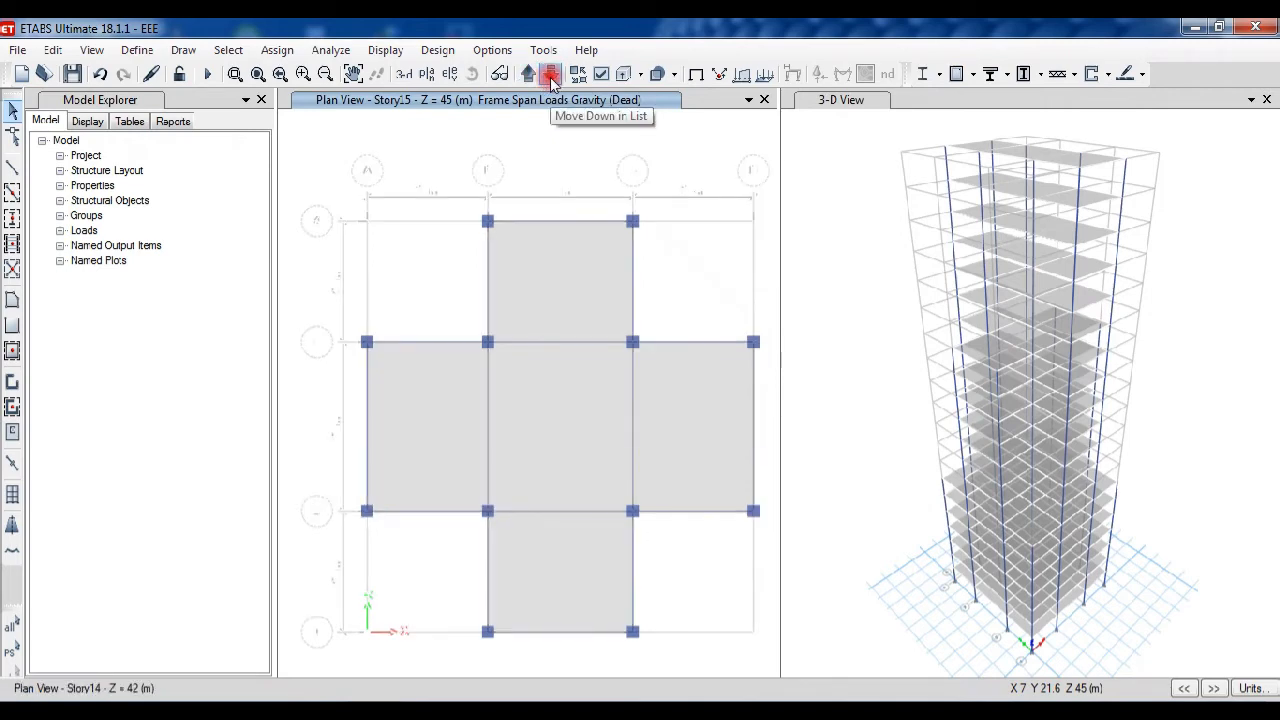
left_click(539, 221)
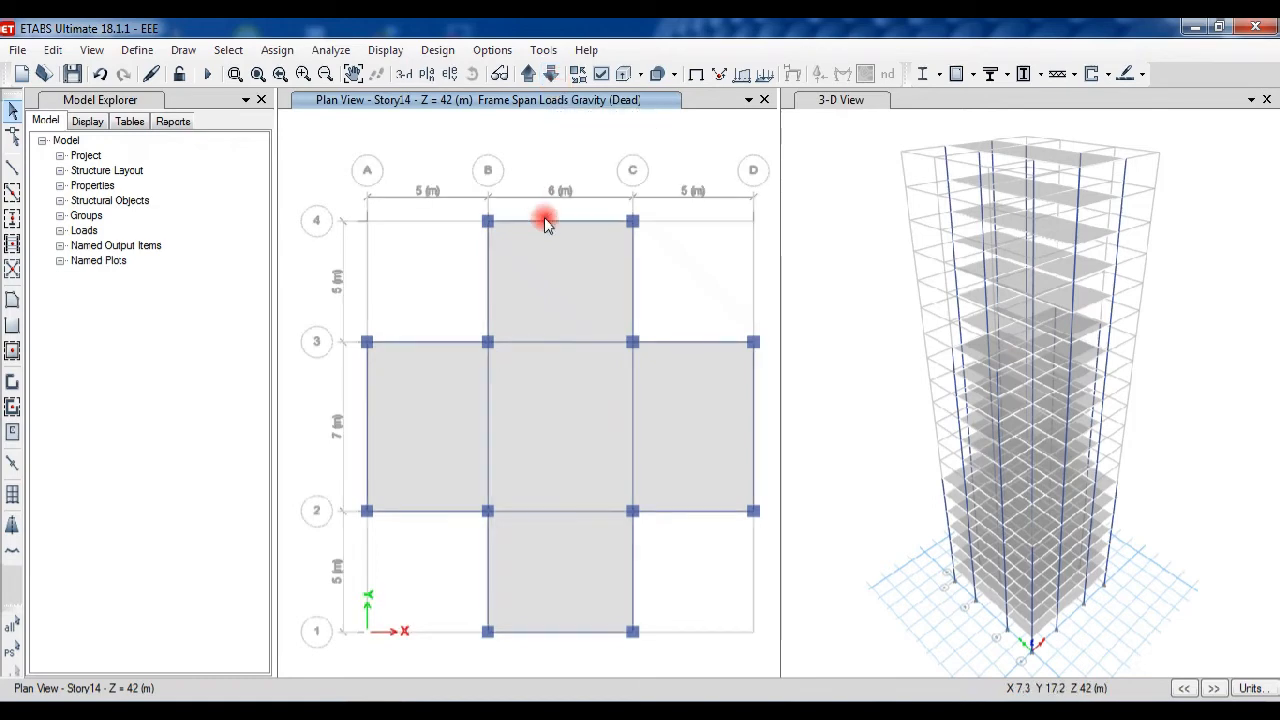
left_click(487, 268)
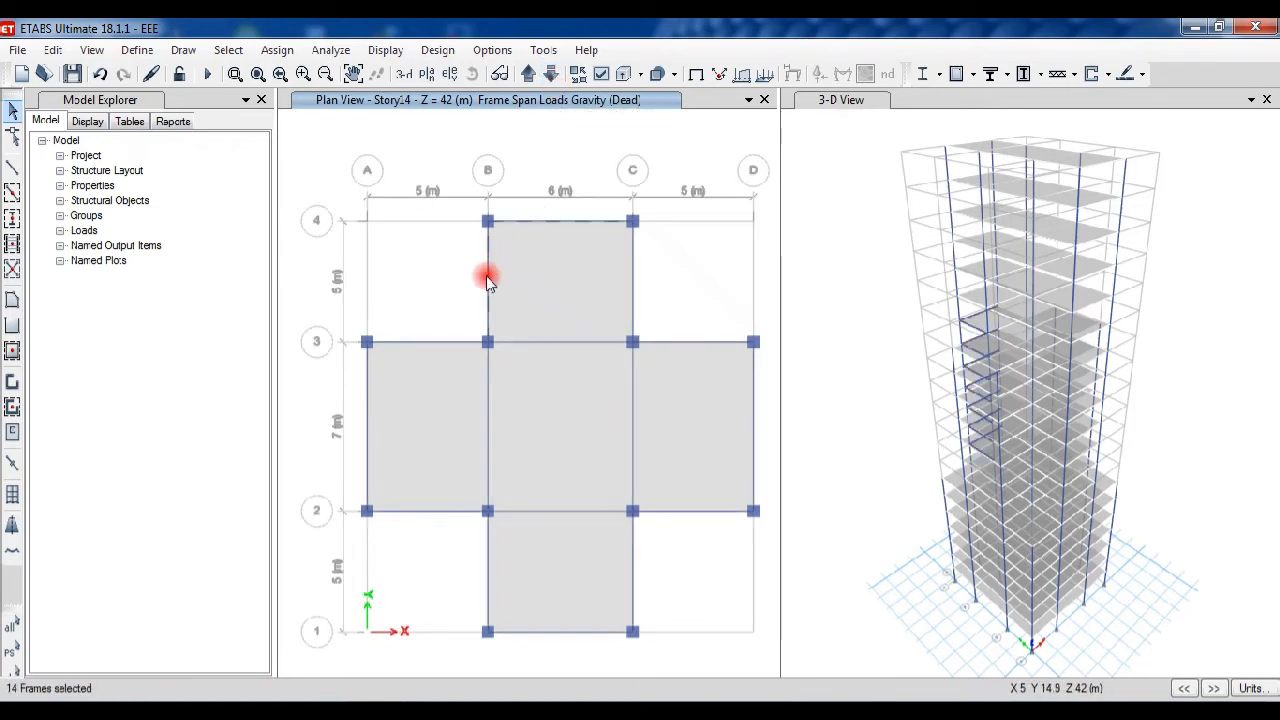
left_click(463, 341)
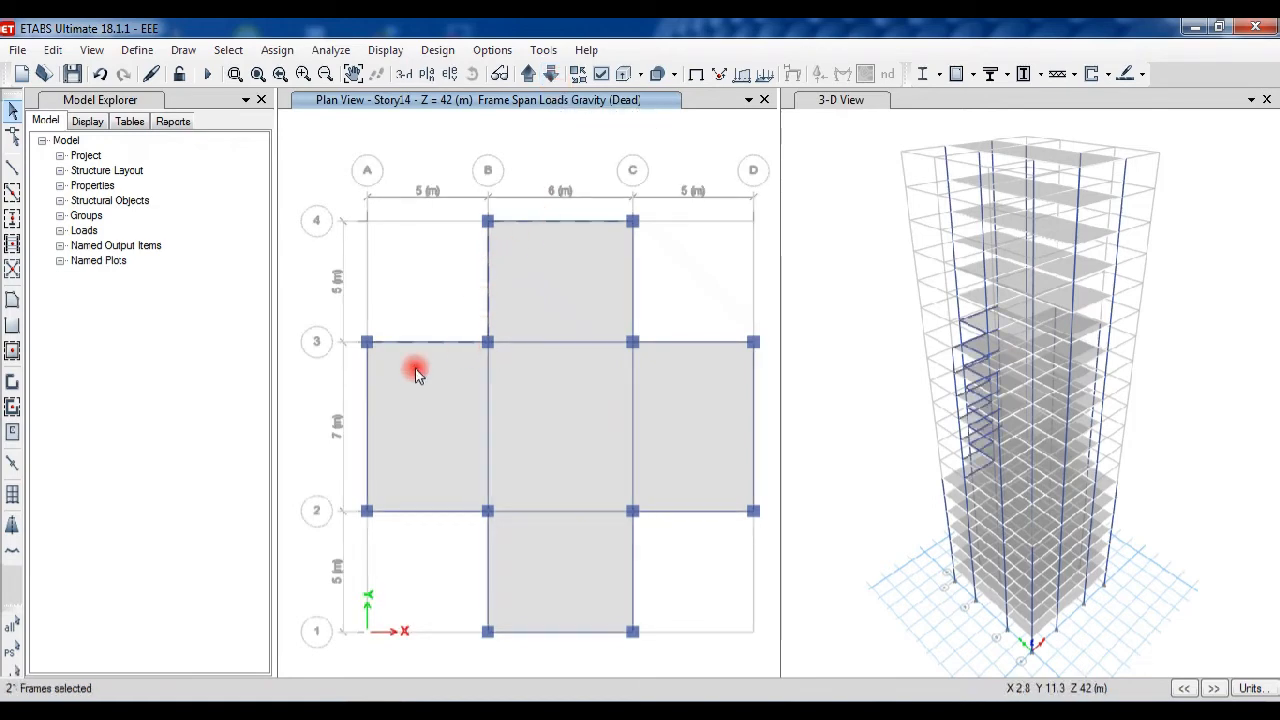
left_click(367, 405)
left_click(412, 512)
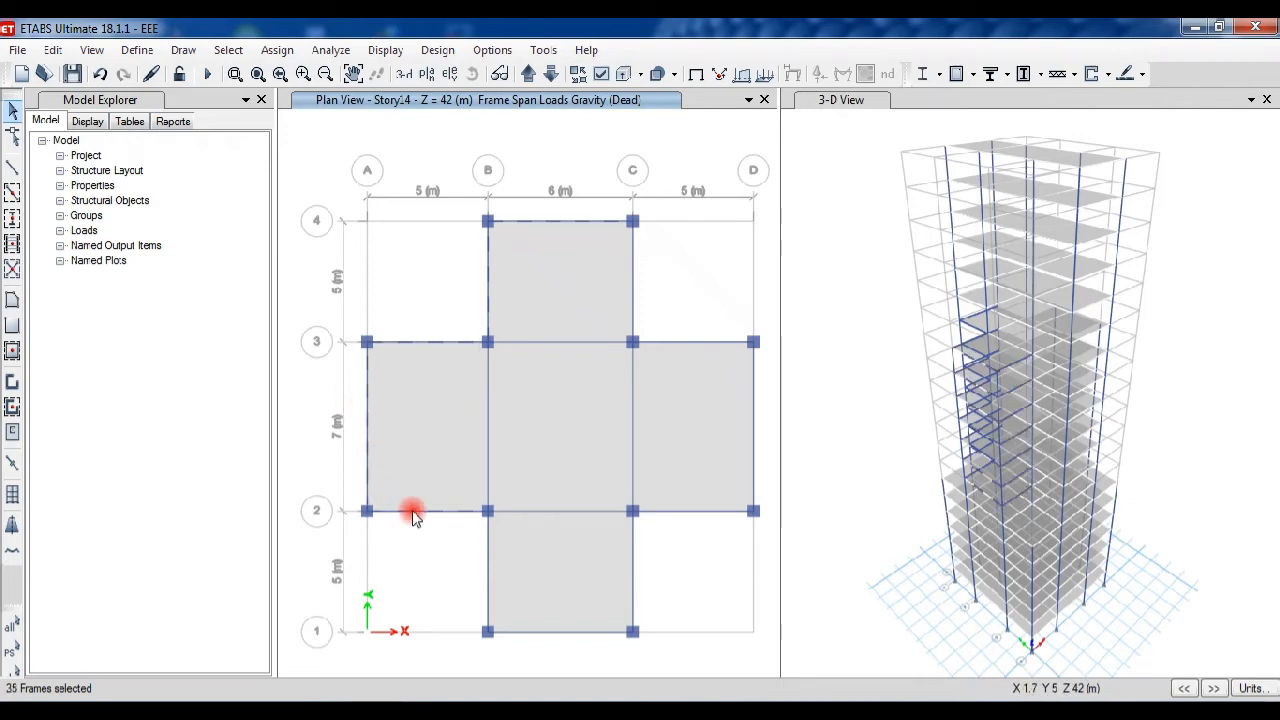
left_click(487, 540)
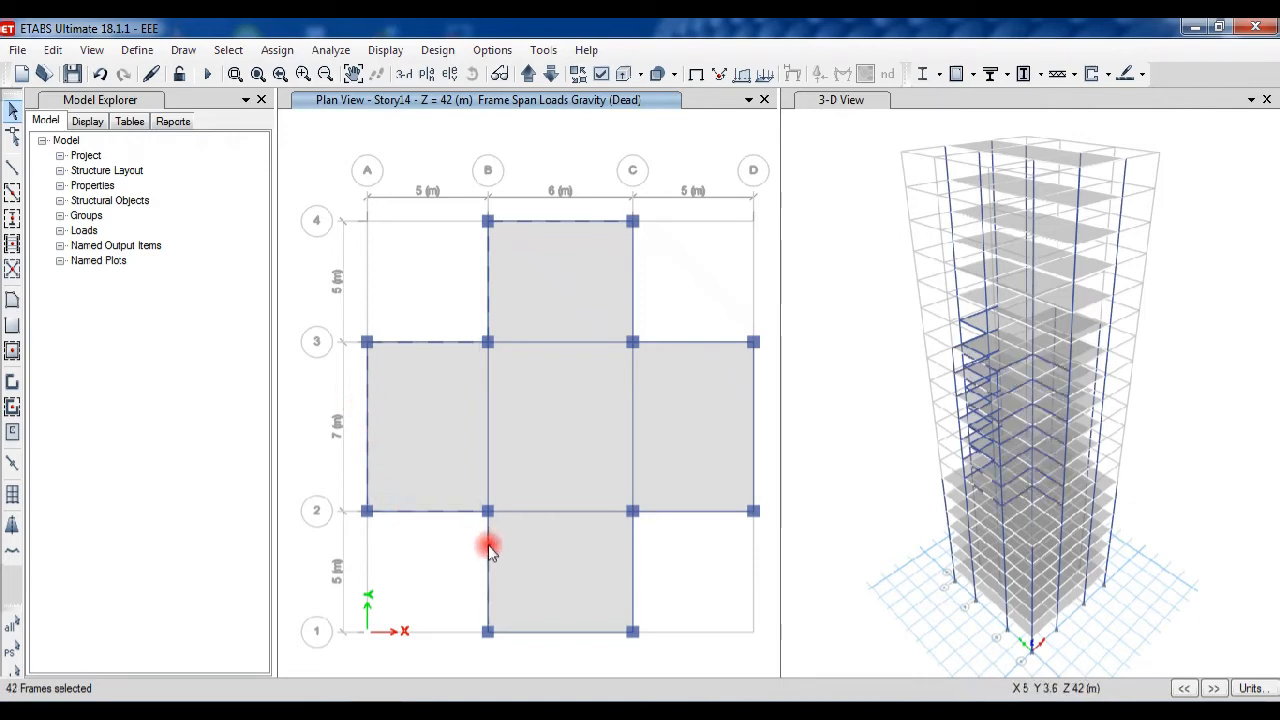
left_click(543, 632)
left_click(632, 563)
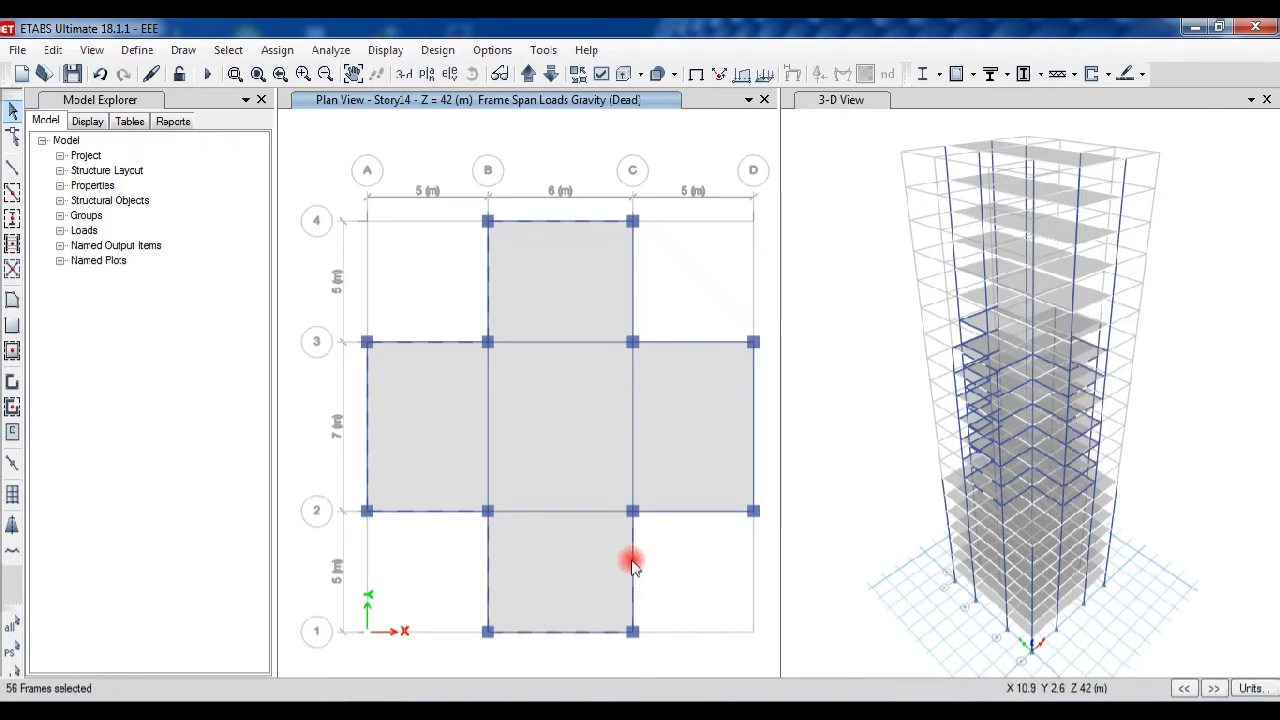
left_click(698, 512)
left_click(753, 455)
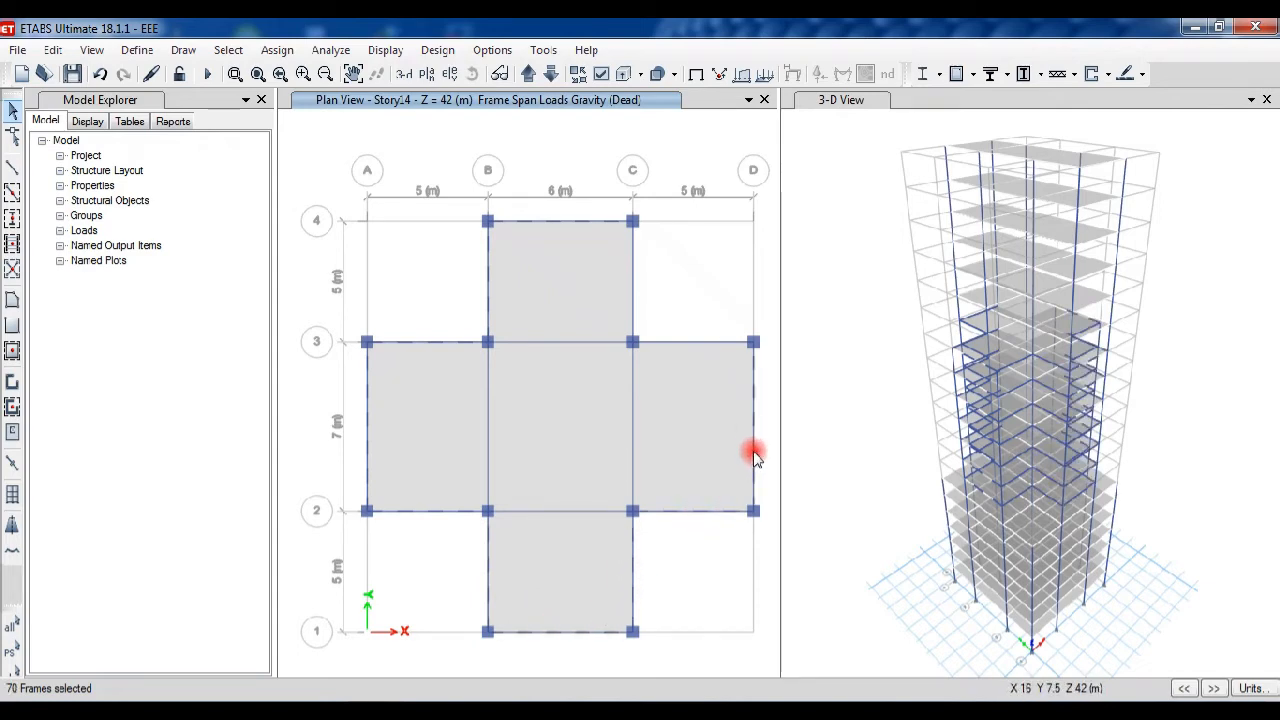
left_click(738, 341)
left_click(633, 300)
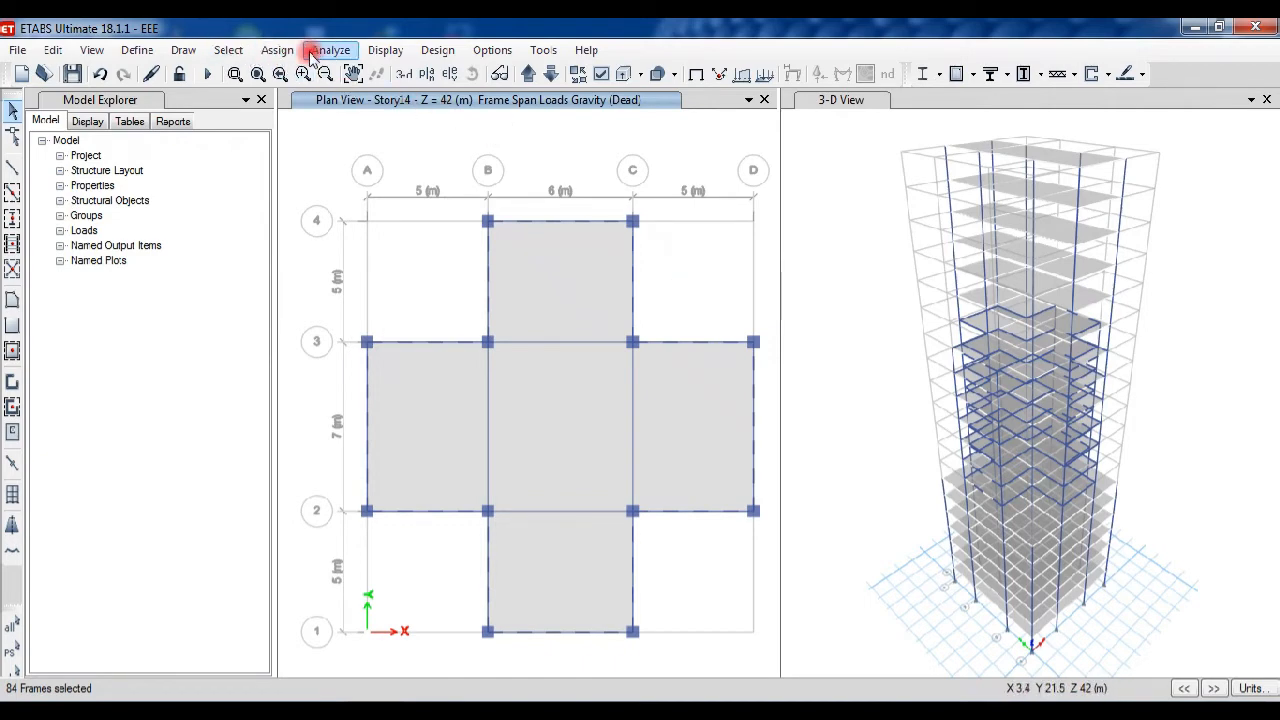
left_click(280, 50)
mouse_move(457, 222)
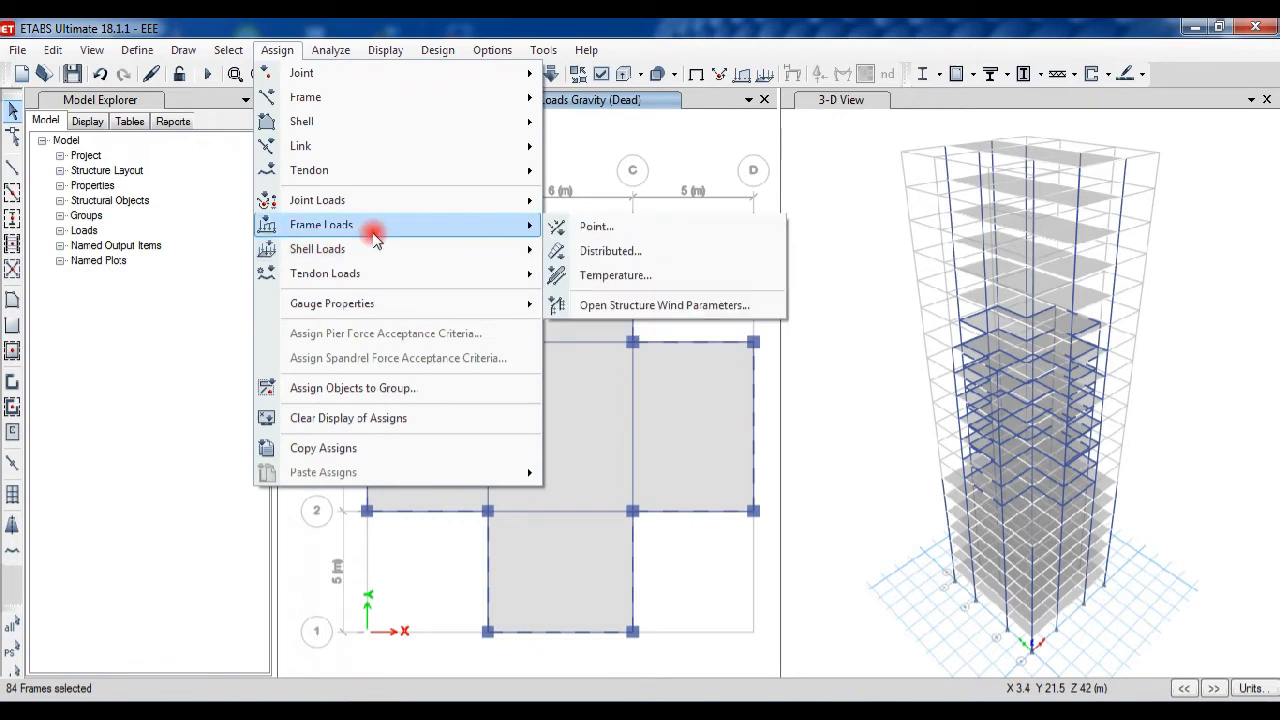
left_click(575, 252)
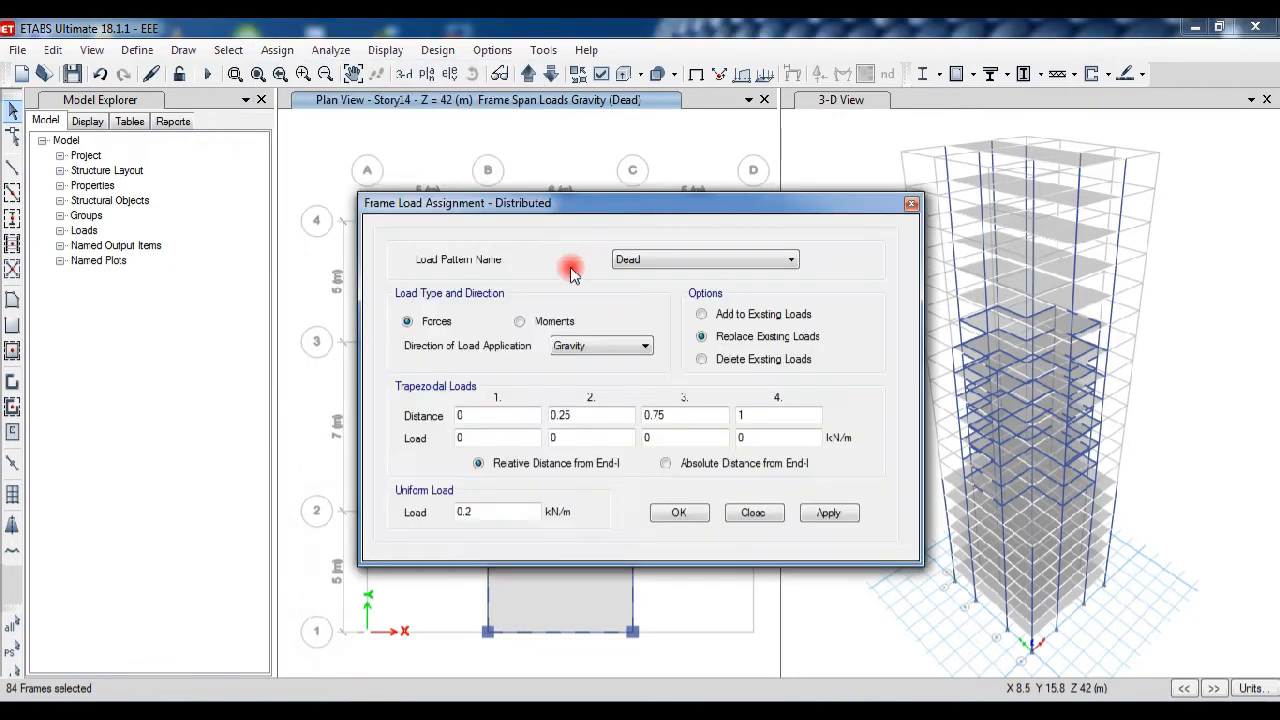
left_click(822, 512)
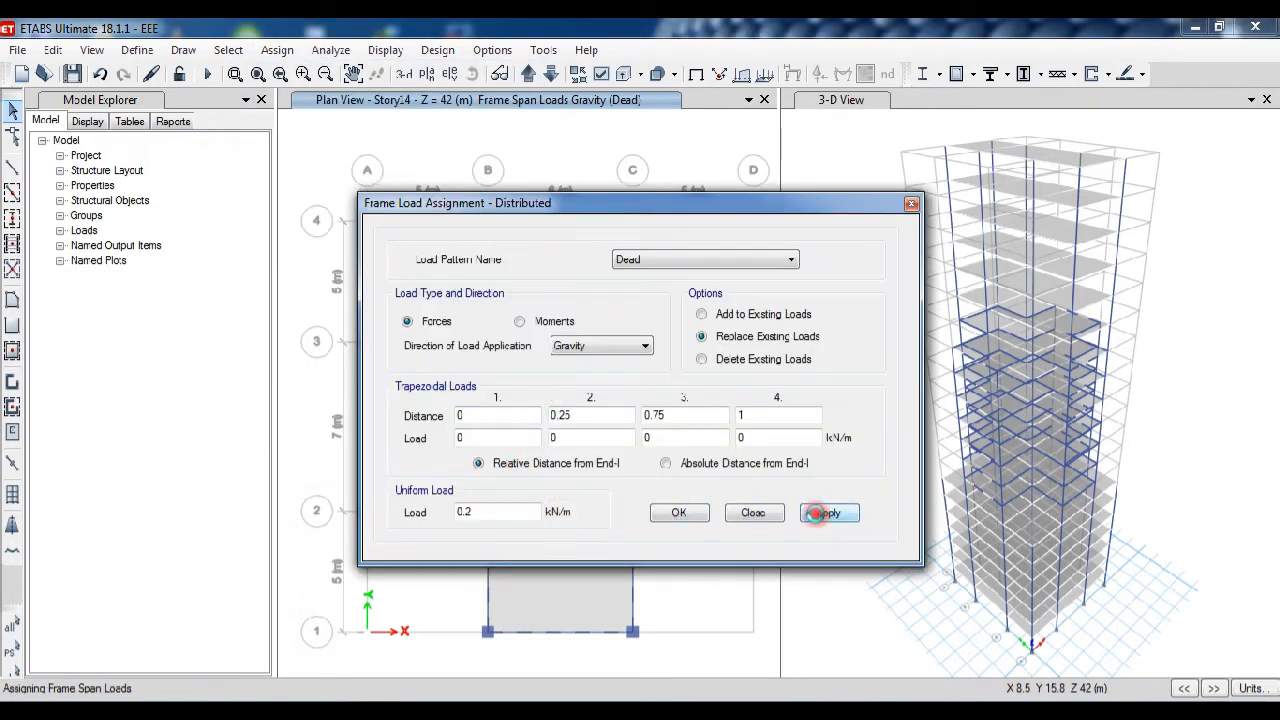
left_click(697, 522)
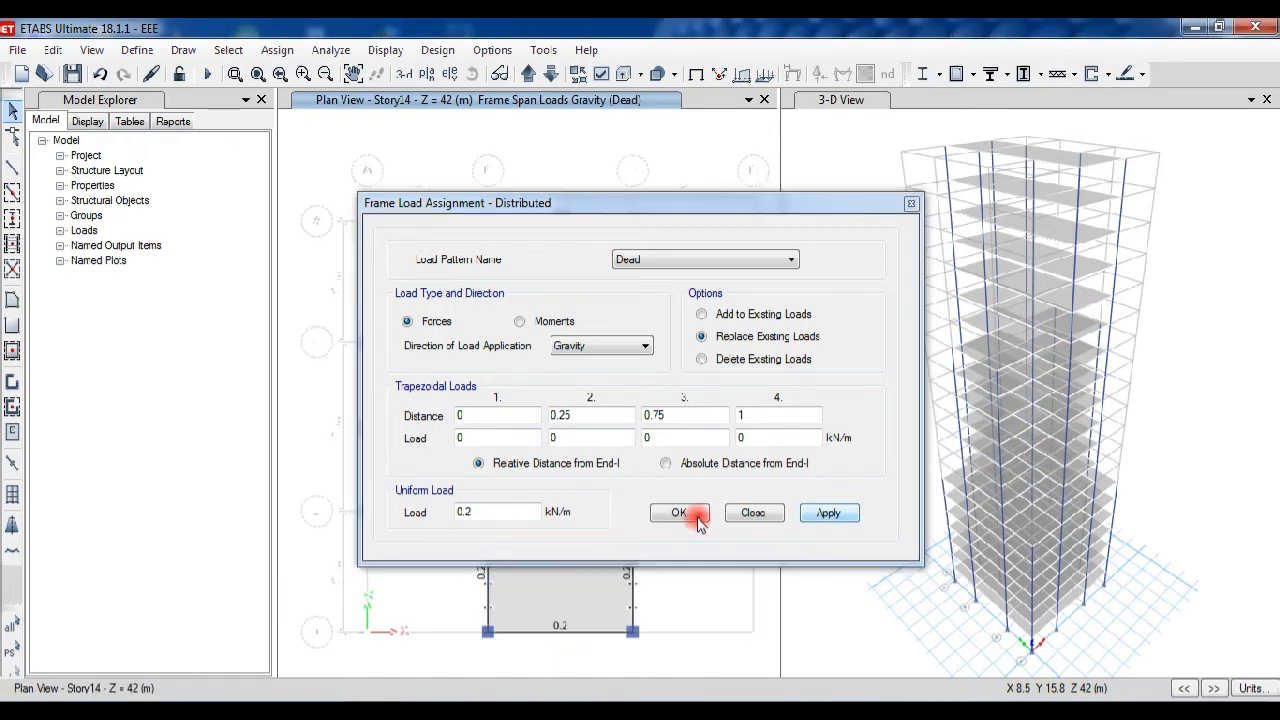
left_click(697, 522)
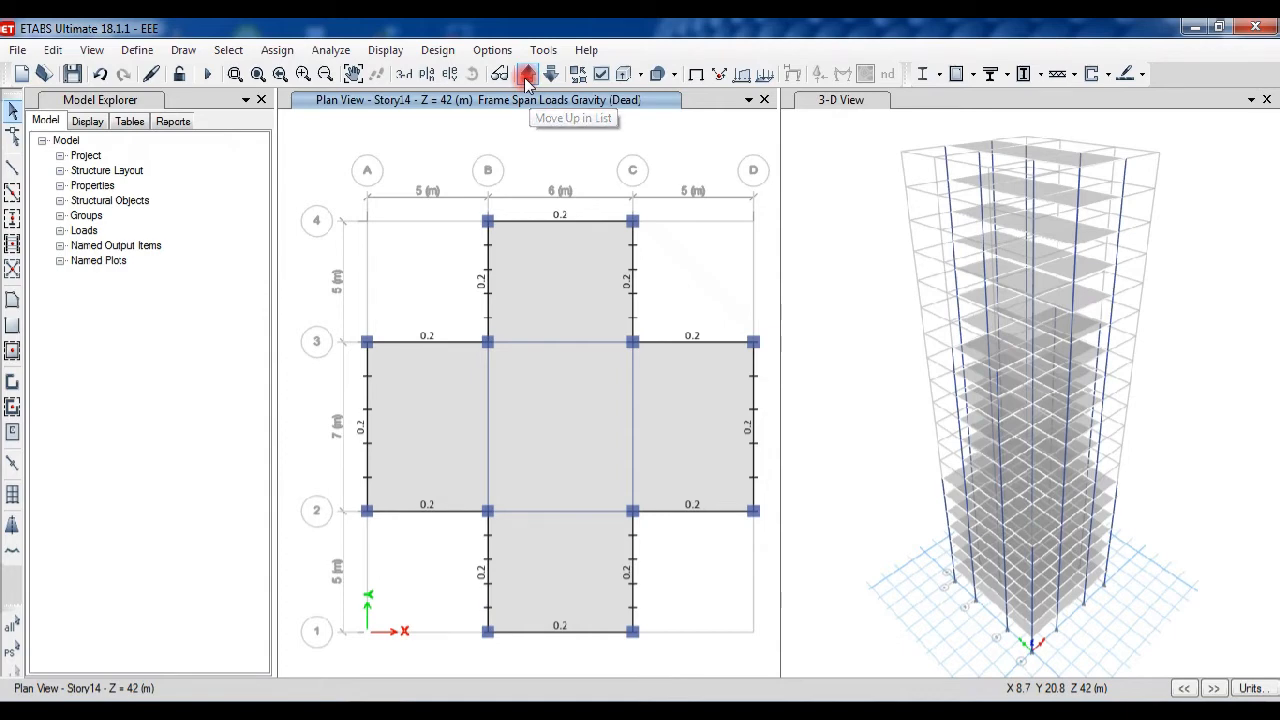
Assign a uniform distributed Dead load of 0.2 kN/m in the gravity direction to all outer-edge beams in the Story7 plan, replacing existing loads.
left_click(526, 75)
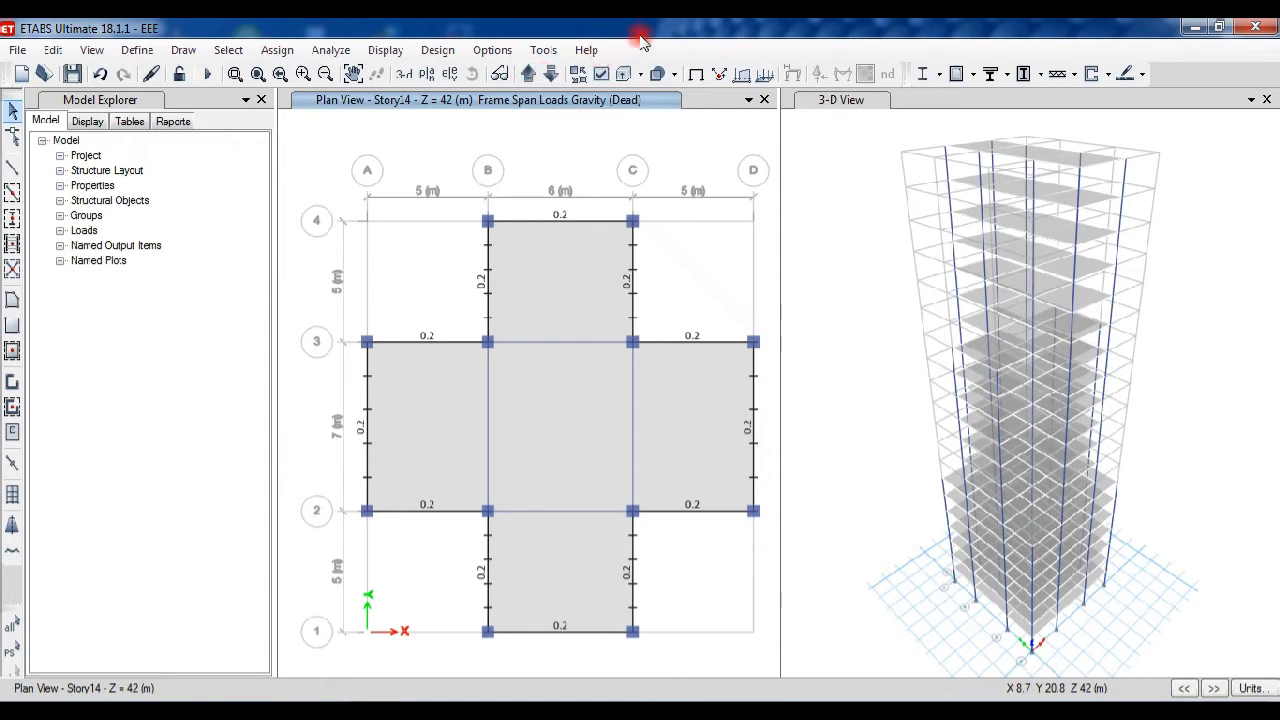
left_click(559, 223)
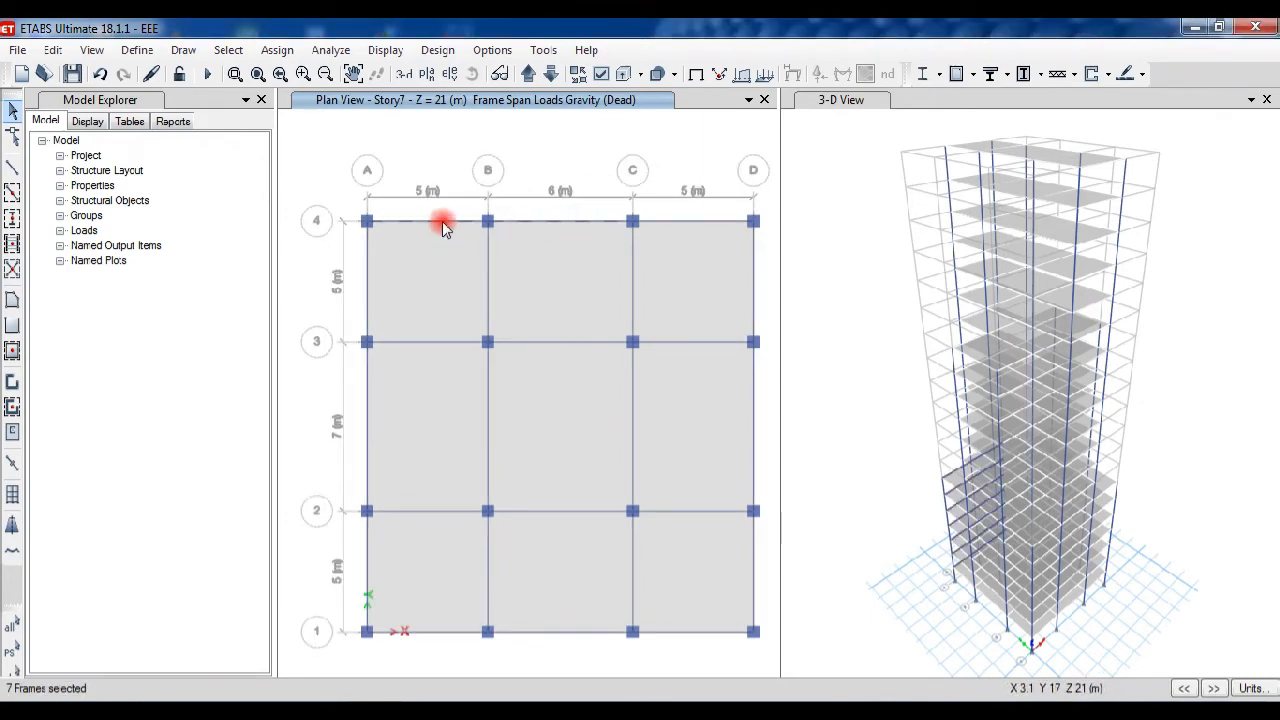
left_click(367, 263)
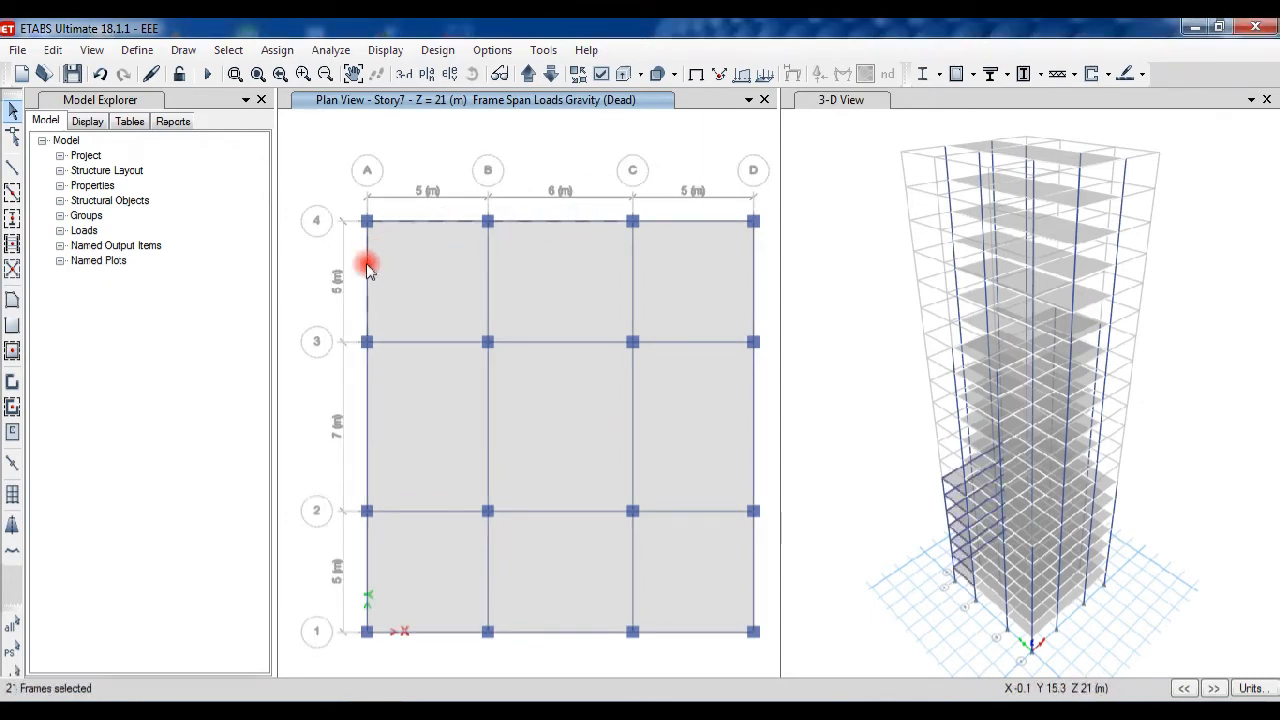
left_click(364, 408)
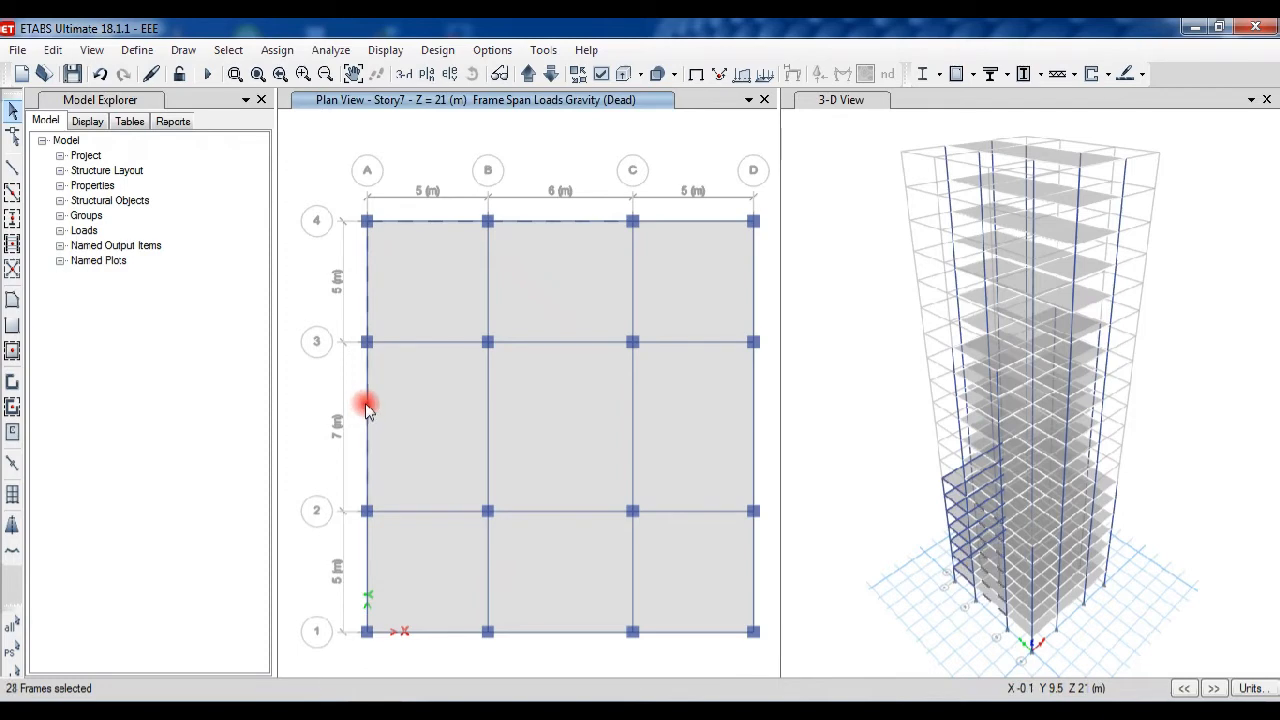
left_click(366, 568)
left_click(449, 628)
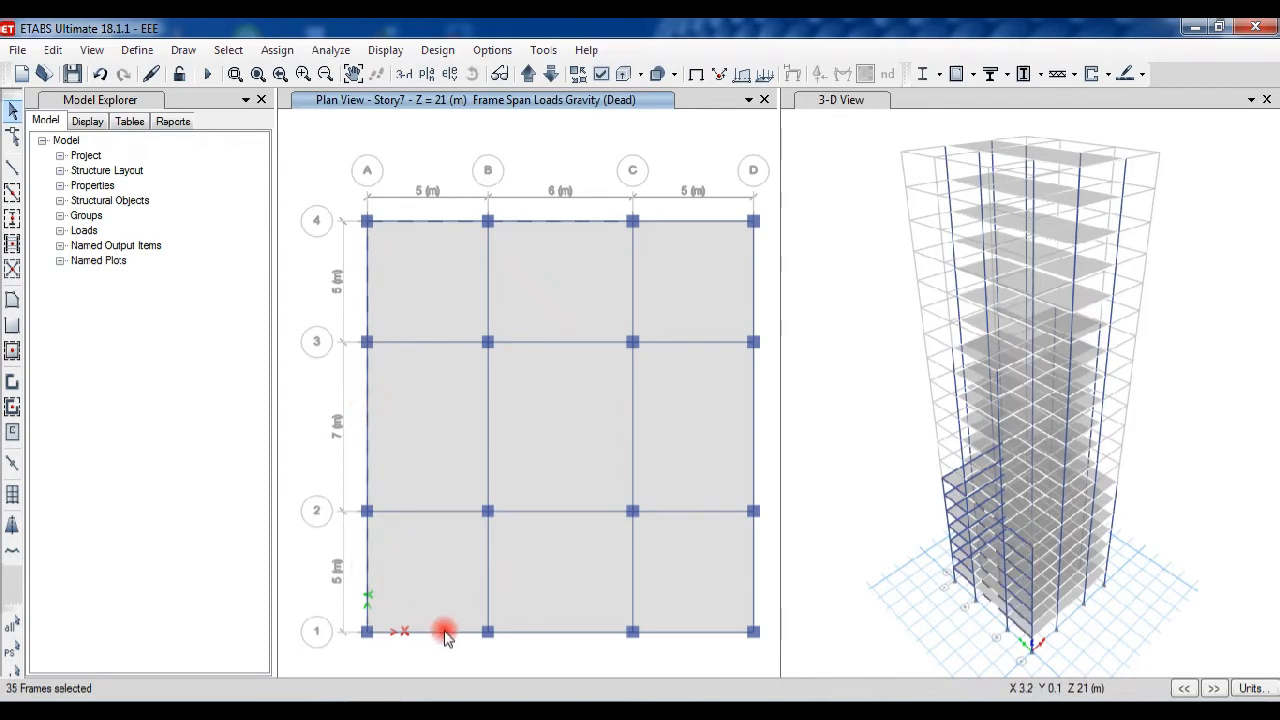
left_click(541, 631)
left_click(666, 631)
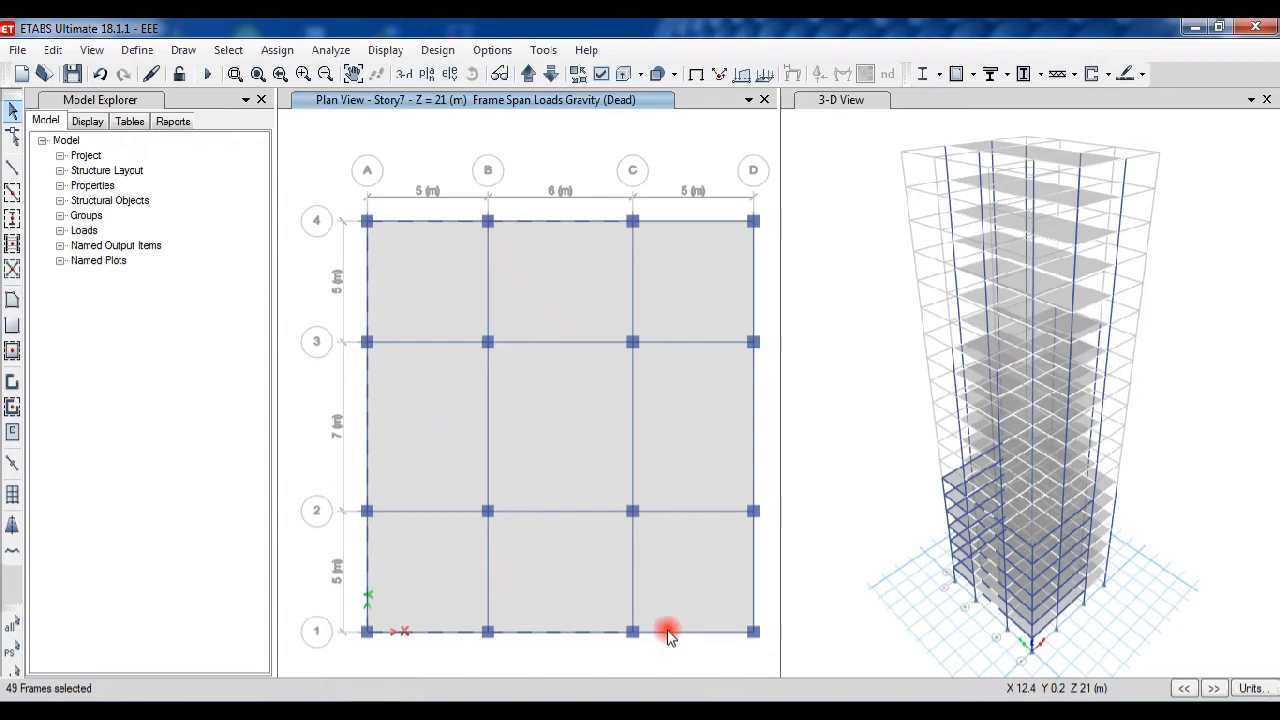
left_click(752, 582)
left_click(754, 485)
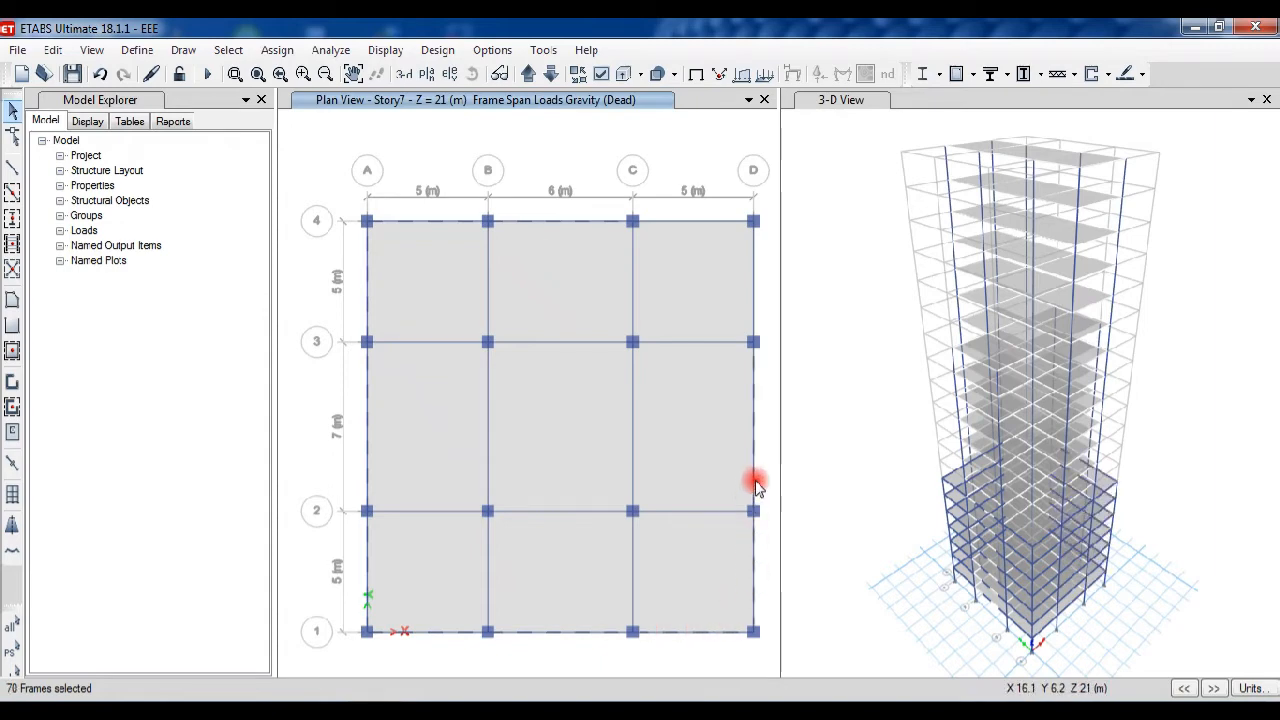
left_click(752, 305)
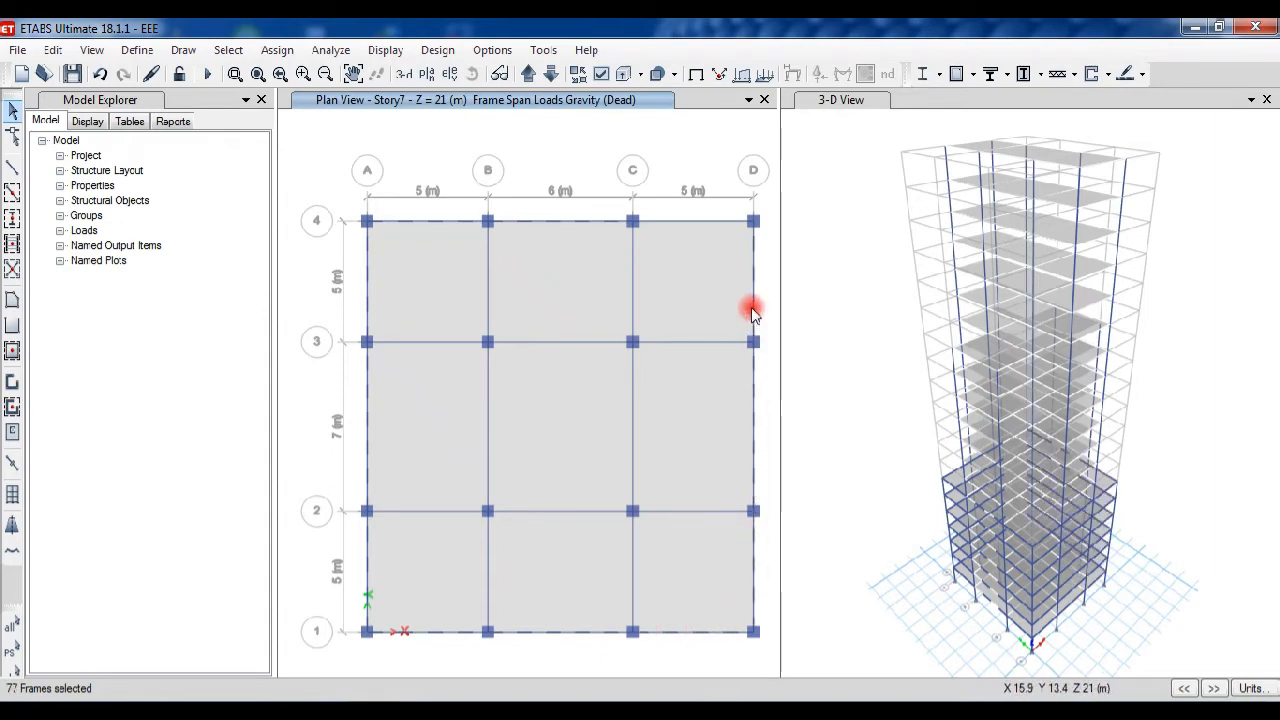
left_click(716, 221)
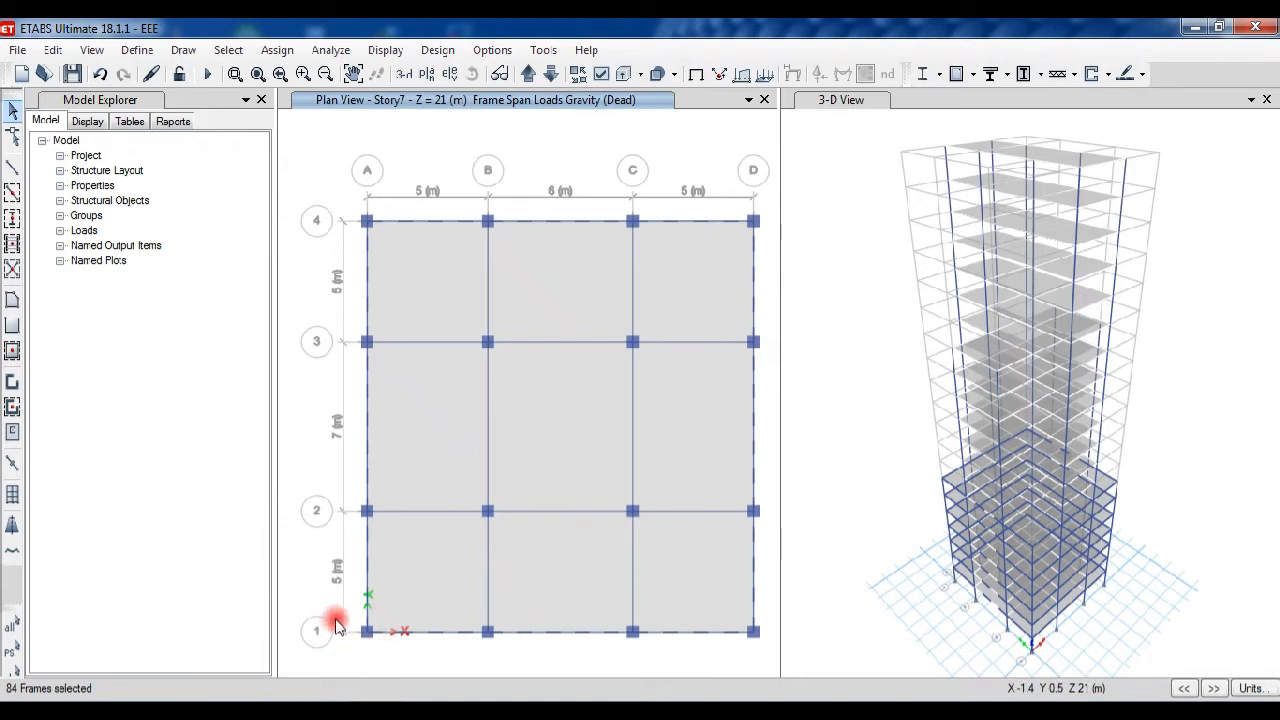
left_click(285, 50)
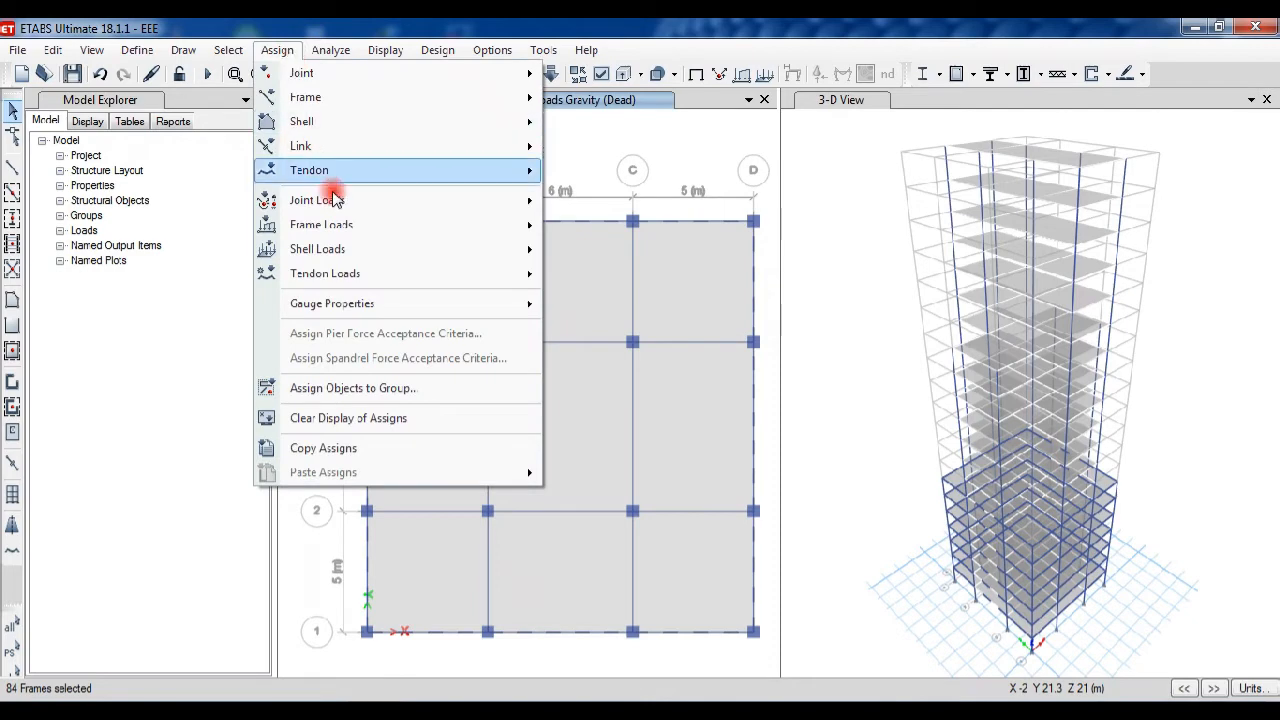
mouse_move(529, 227)
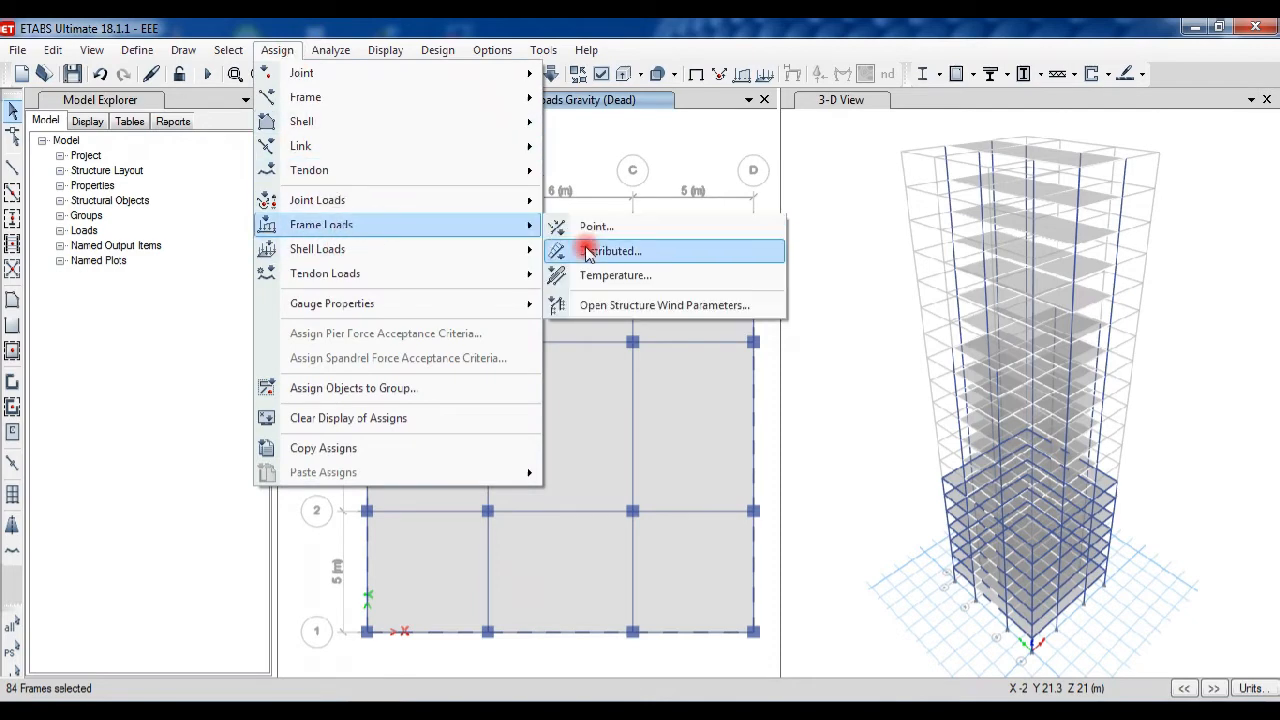
left_click(578, 250)
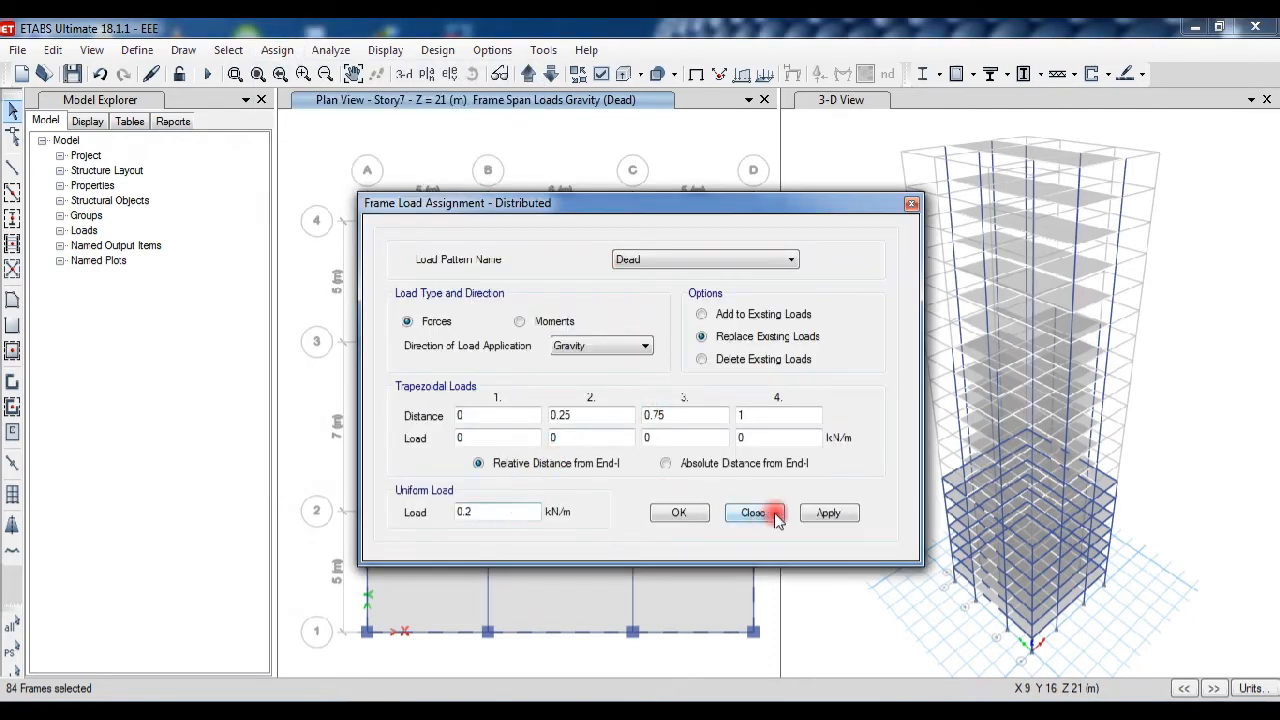
left_click(820, 512)
left_click(680, 512)
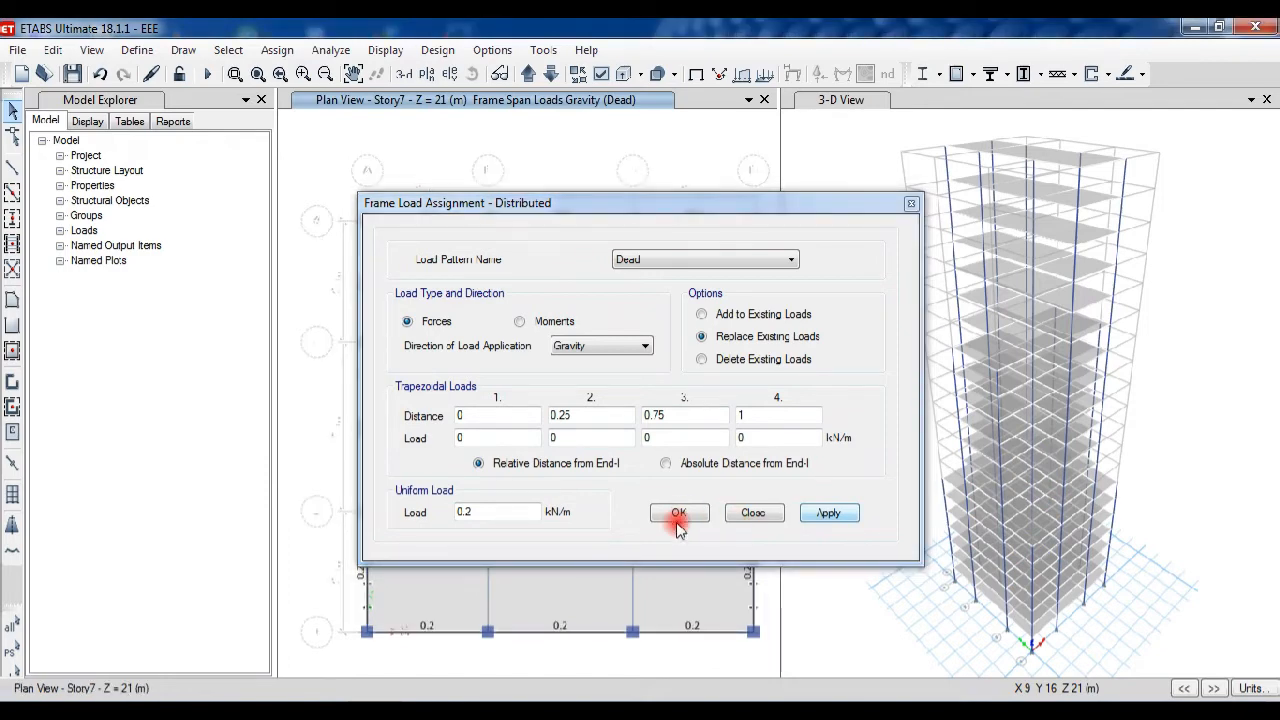
left_click(678, 514)
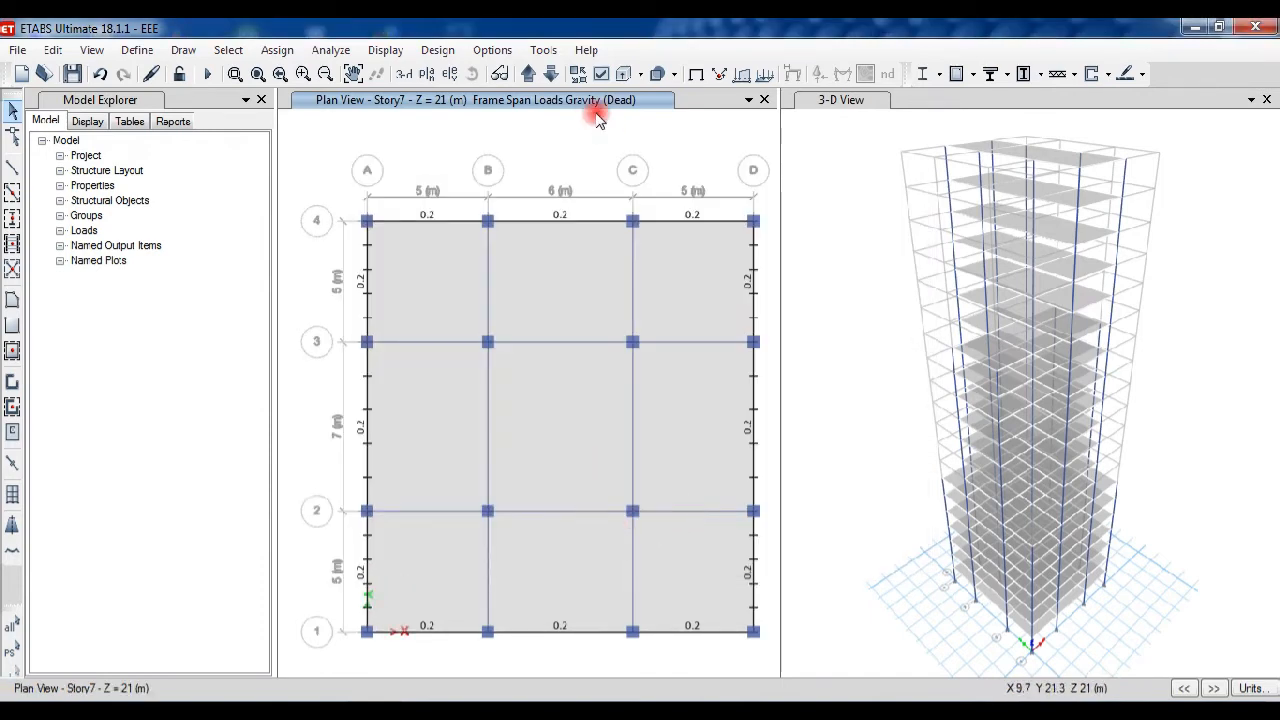
left_click(527, 76)
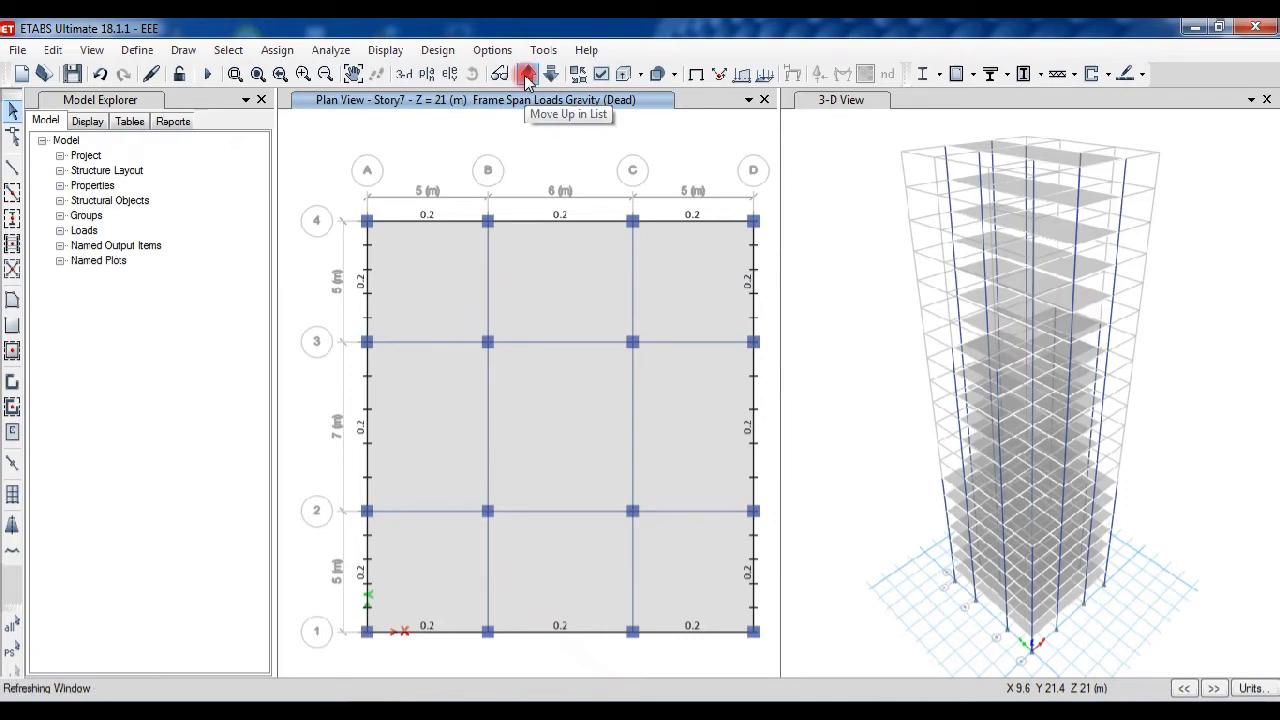
left_click(527, 76)
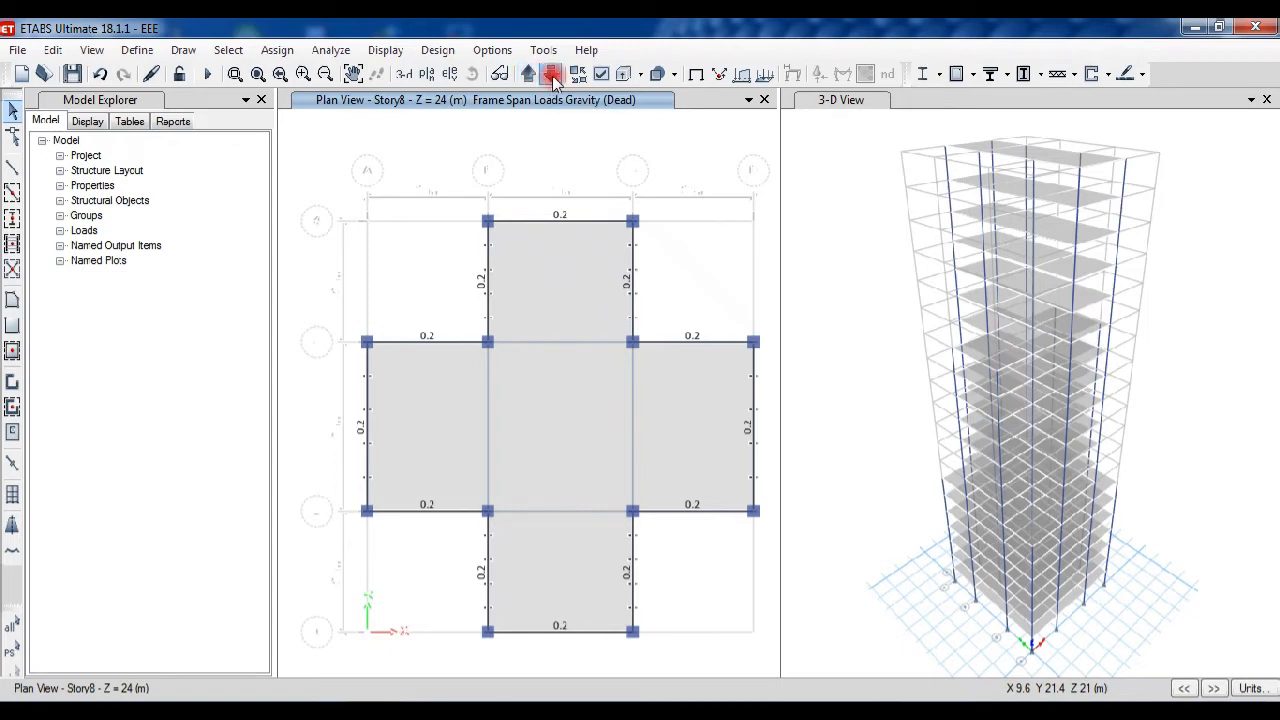
left_click(553, 78)
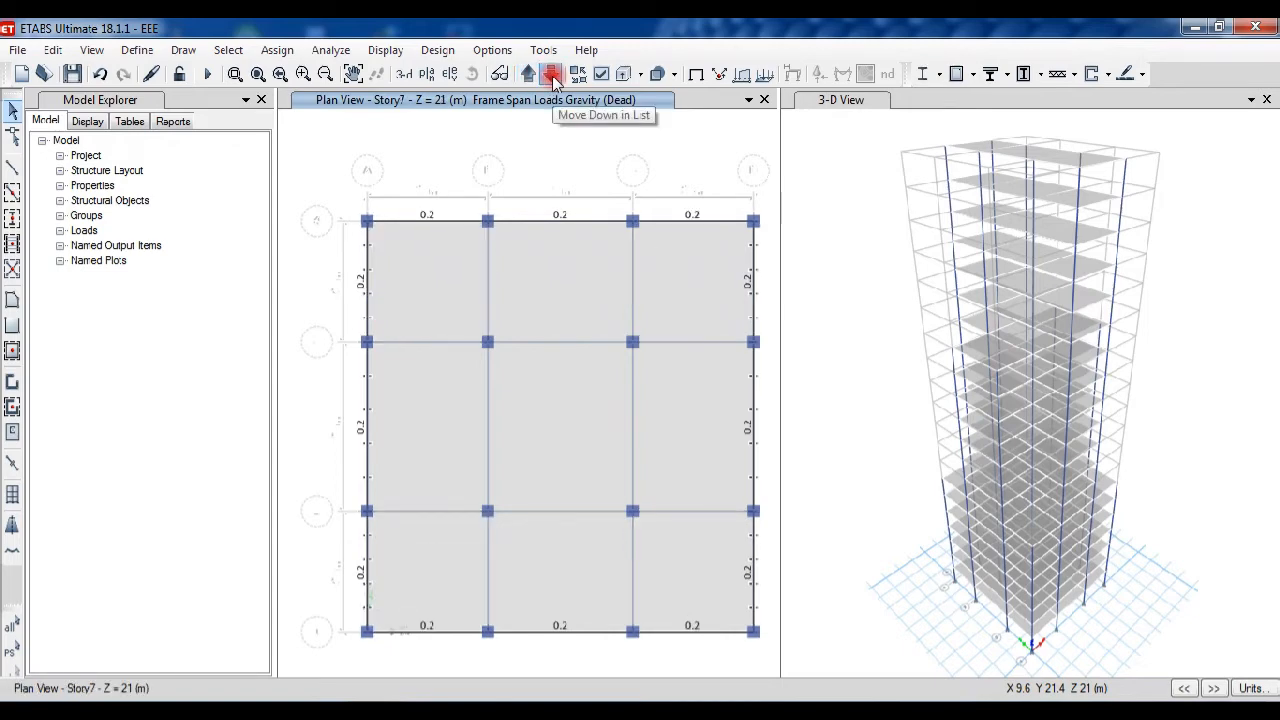
Check the Dead frame loads on the Story6 and Story7 plans, and reset the Story7 plan to its undeformed shape.
left_click(553, 78)
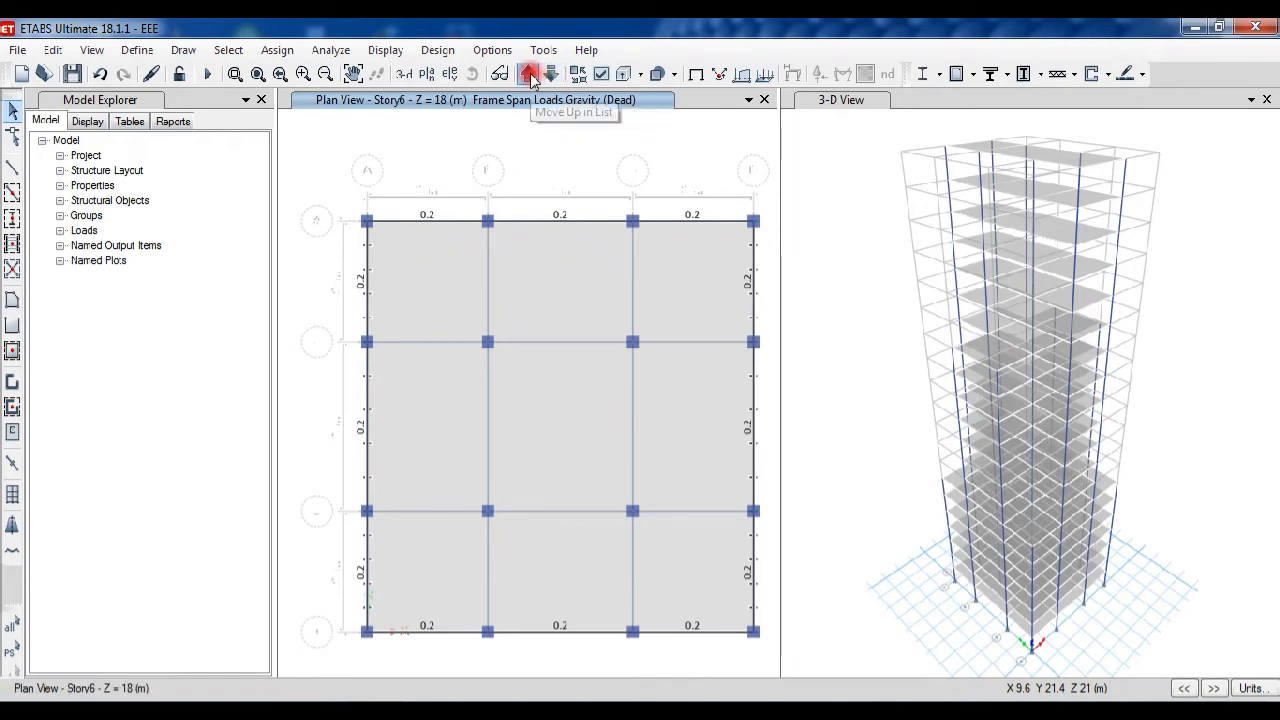
left_click(529, 76)
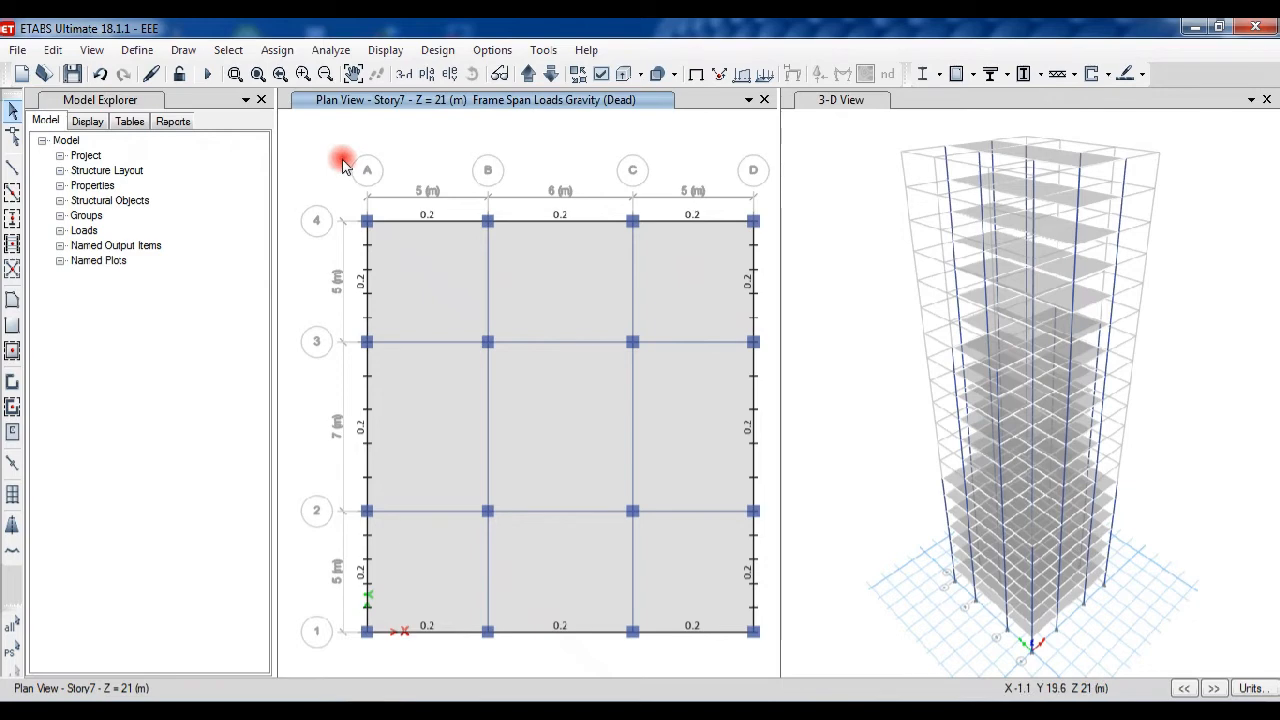
left_click(496, 51)
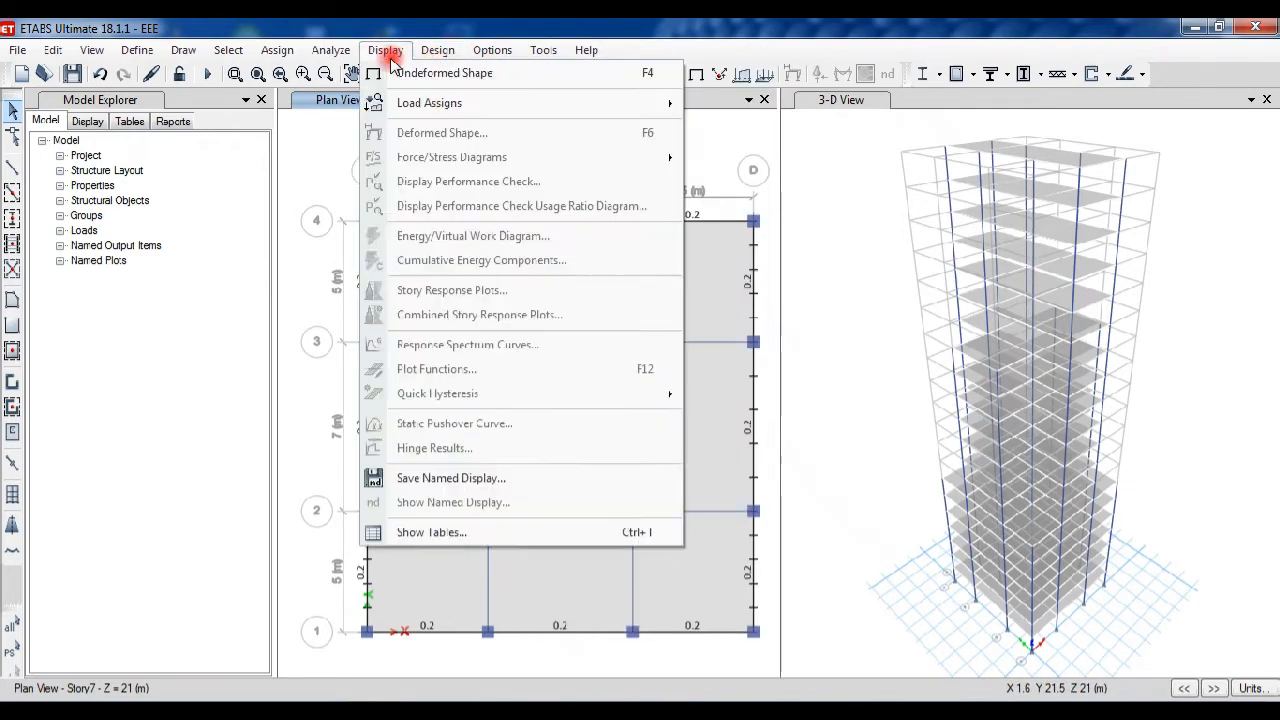
left_click(403, 75)
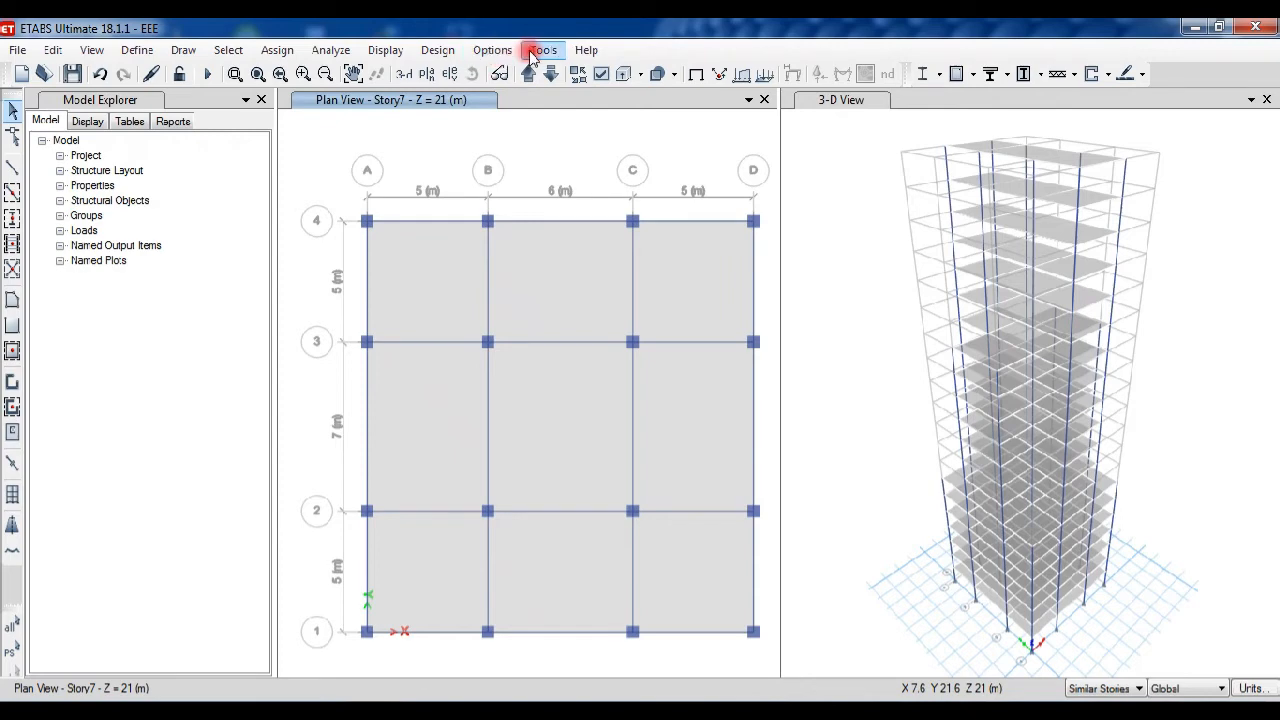
Display the Dead pattern's frame span loads on the Story7 plan, including joint loads and loading values.
left_click(385, 50)
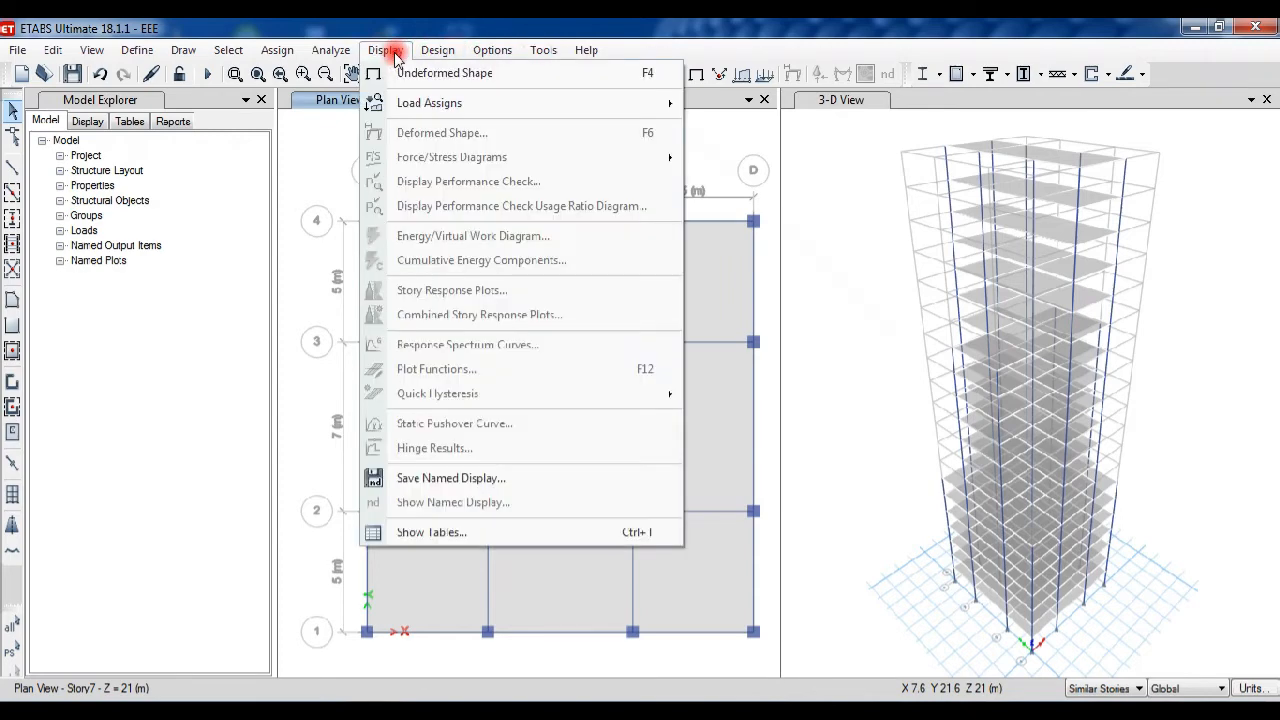
mouse_move(435, 103)
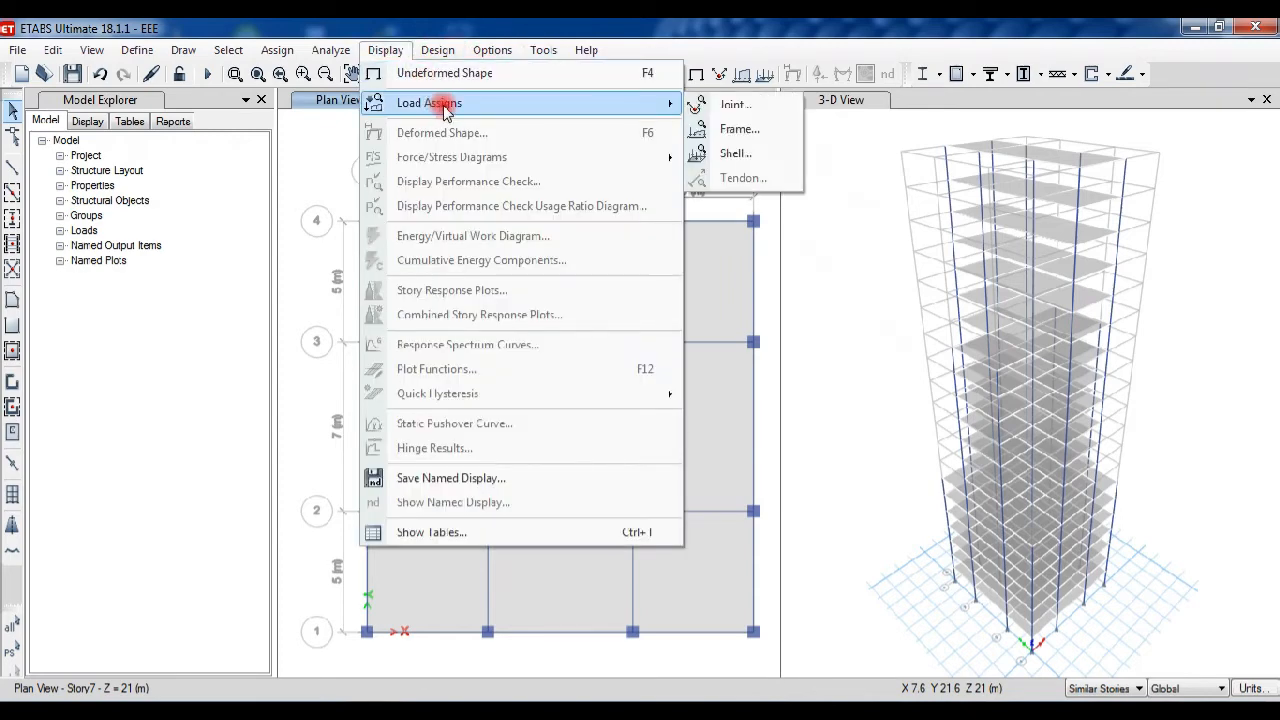
left_click(723, 131)
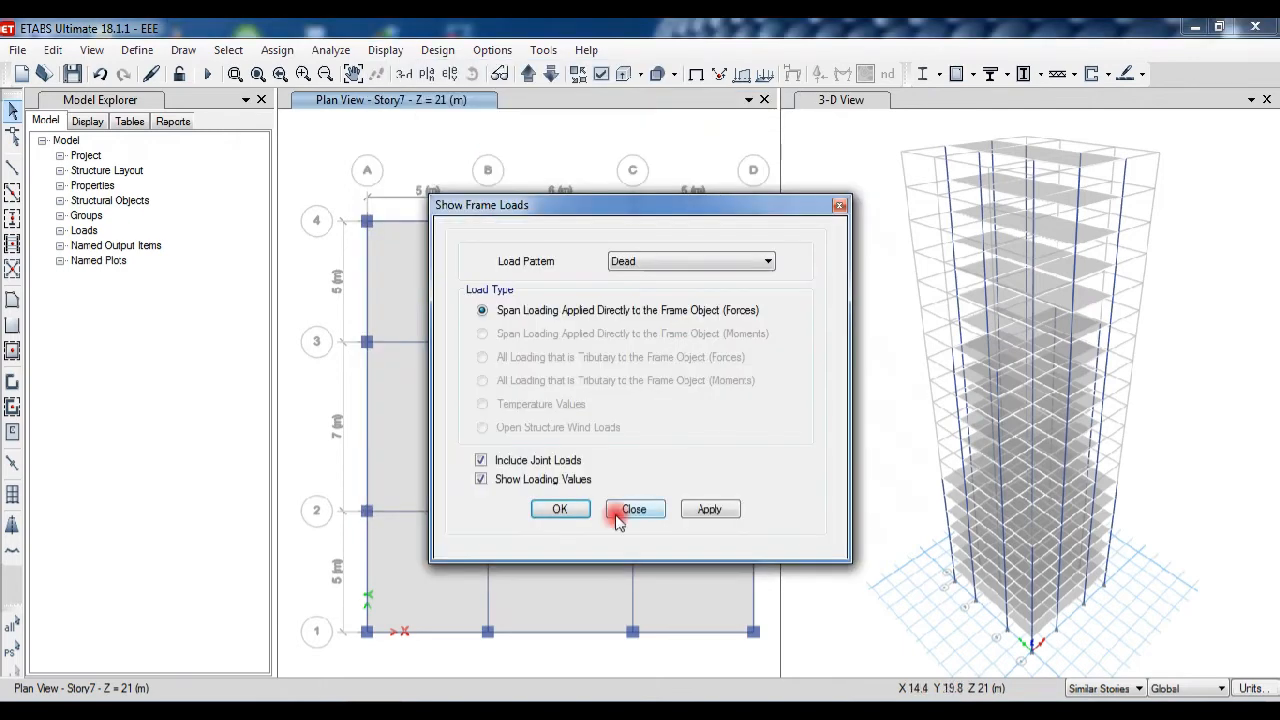
left_click(553, 512)
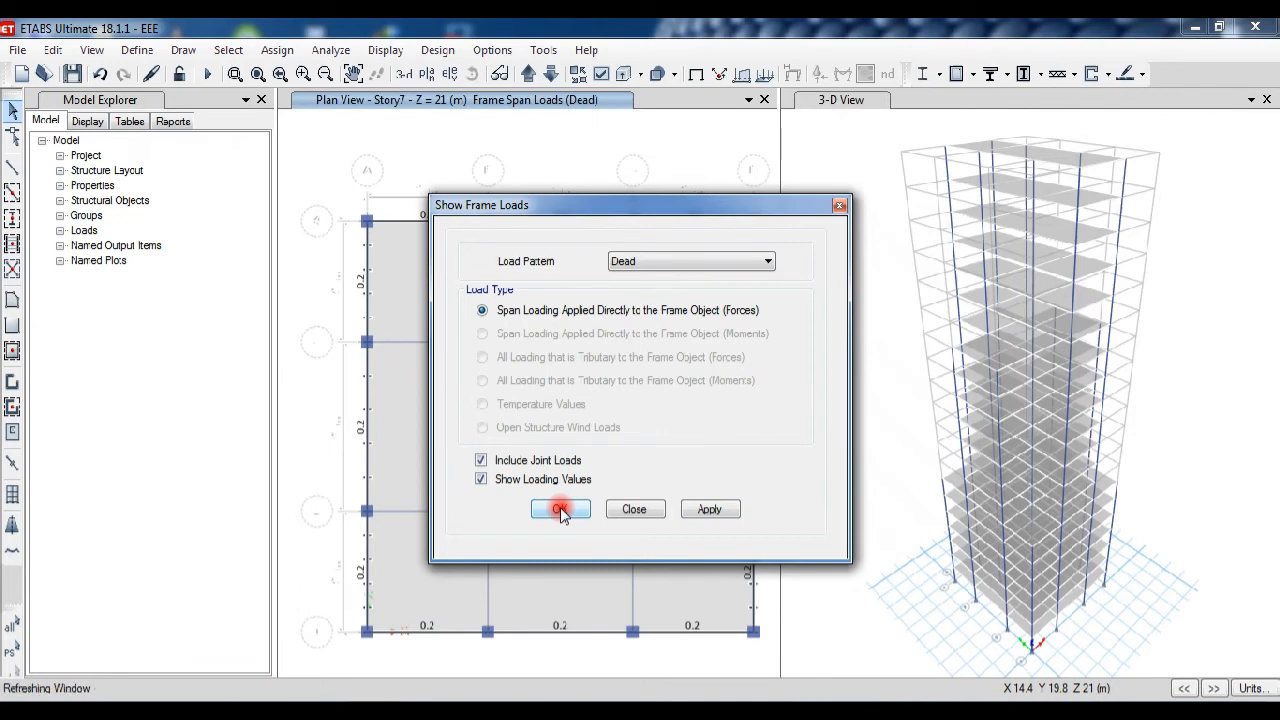
left_click(560, 512)
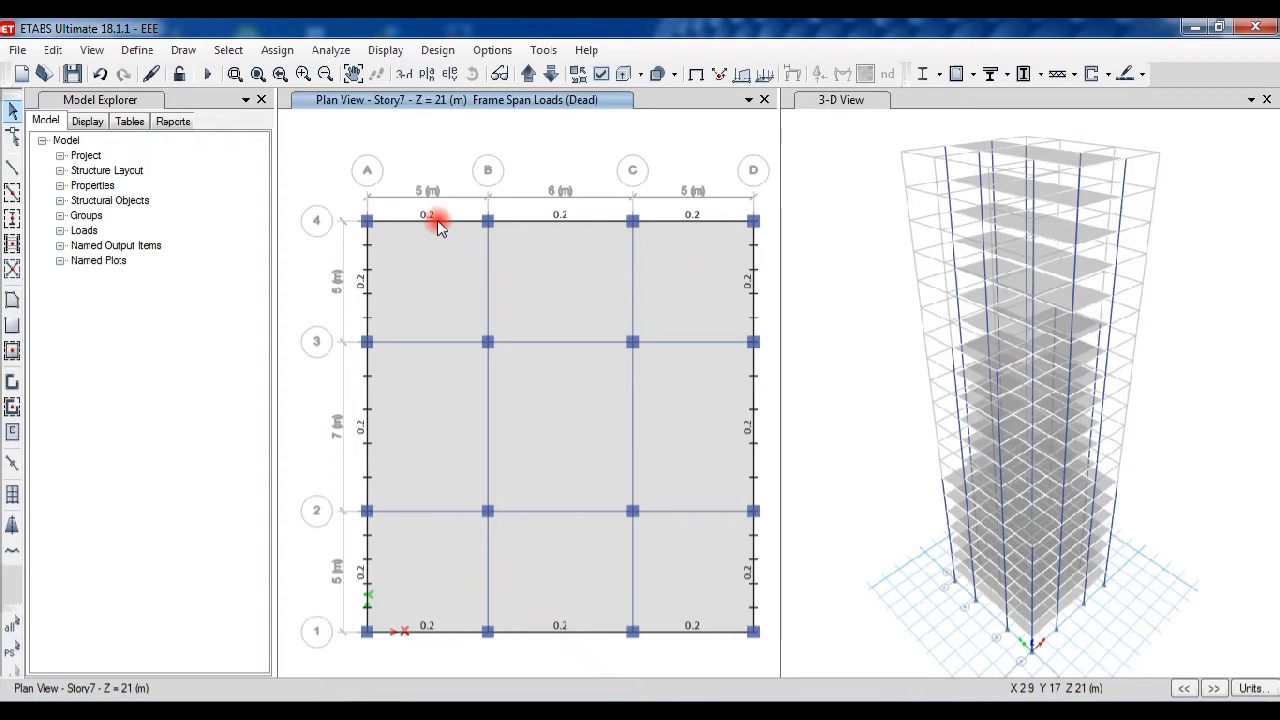
left_click(437, 224)
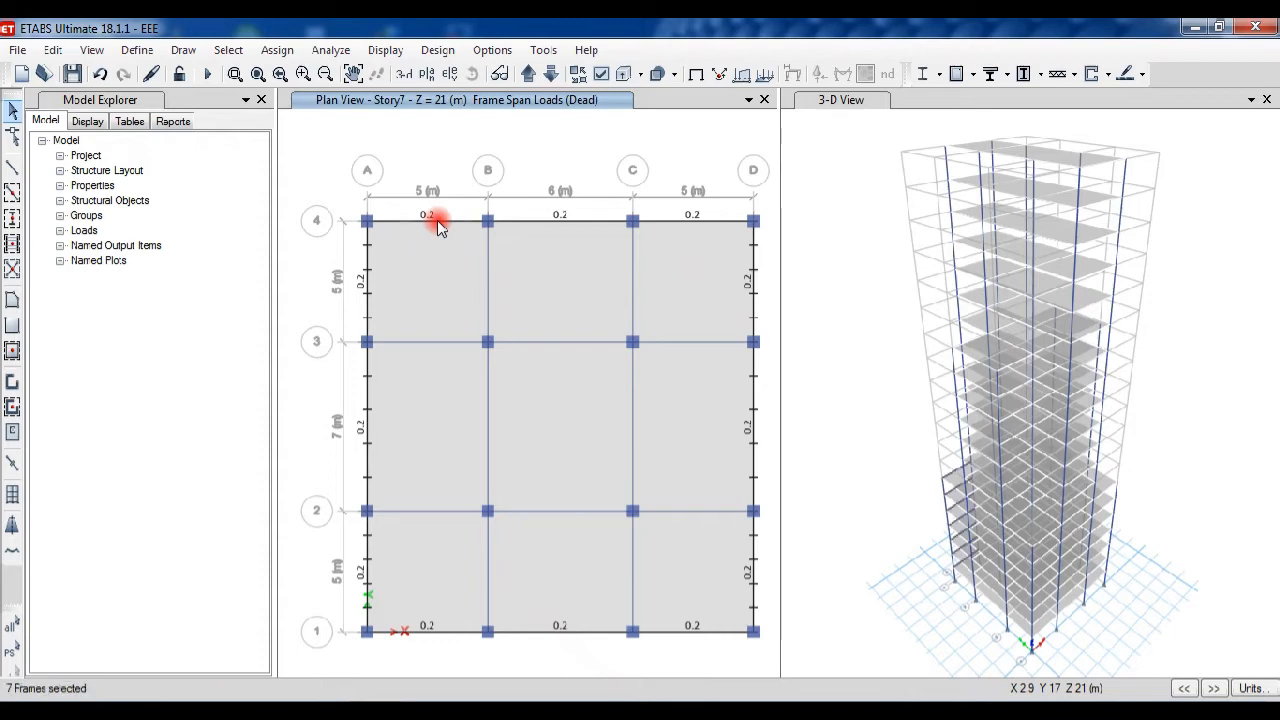
left_click(369, 272)
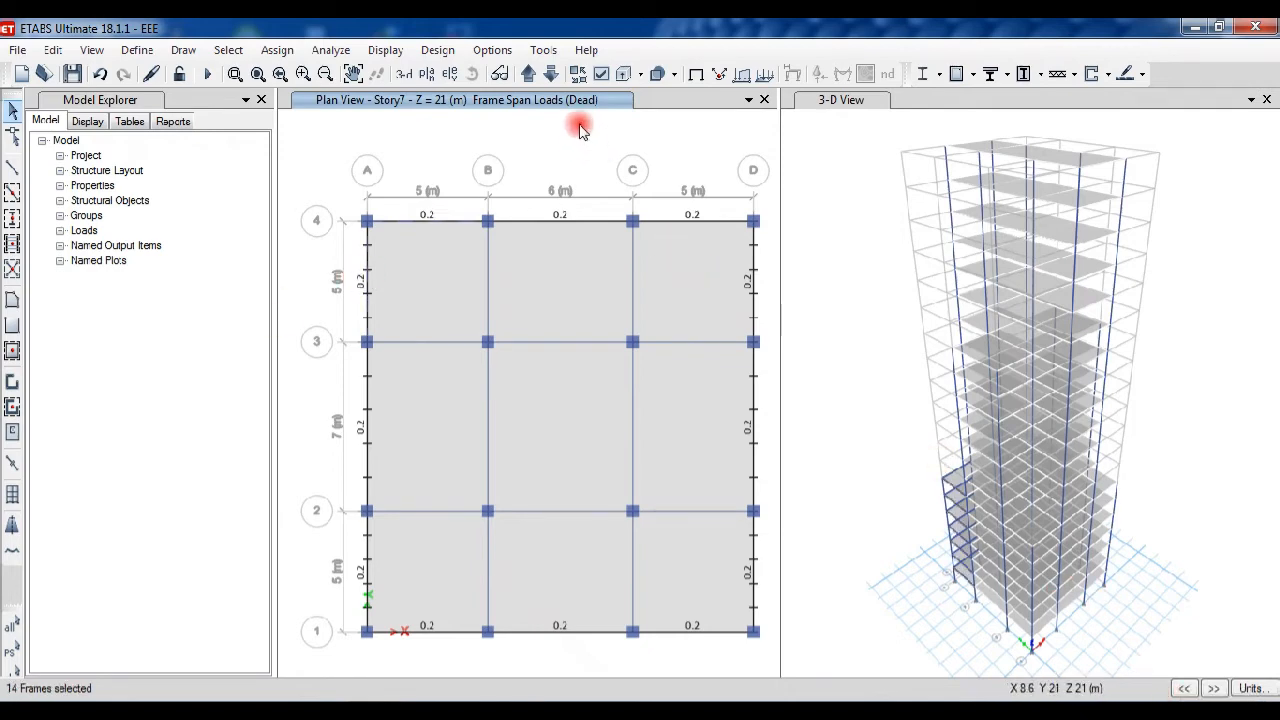
key("Escape")
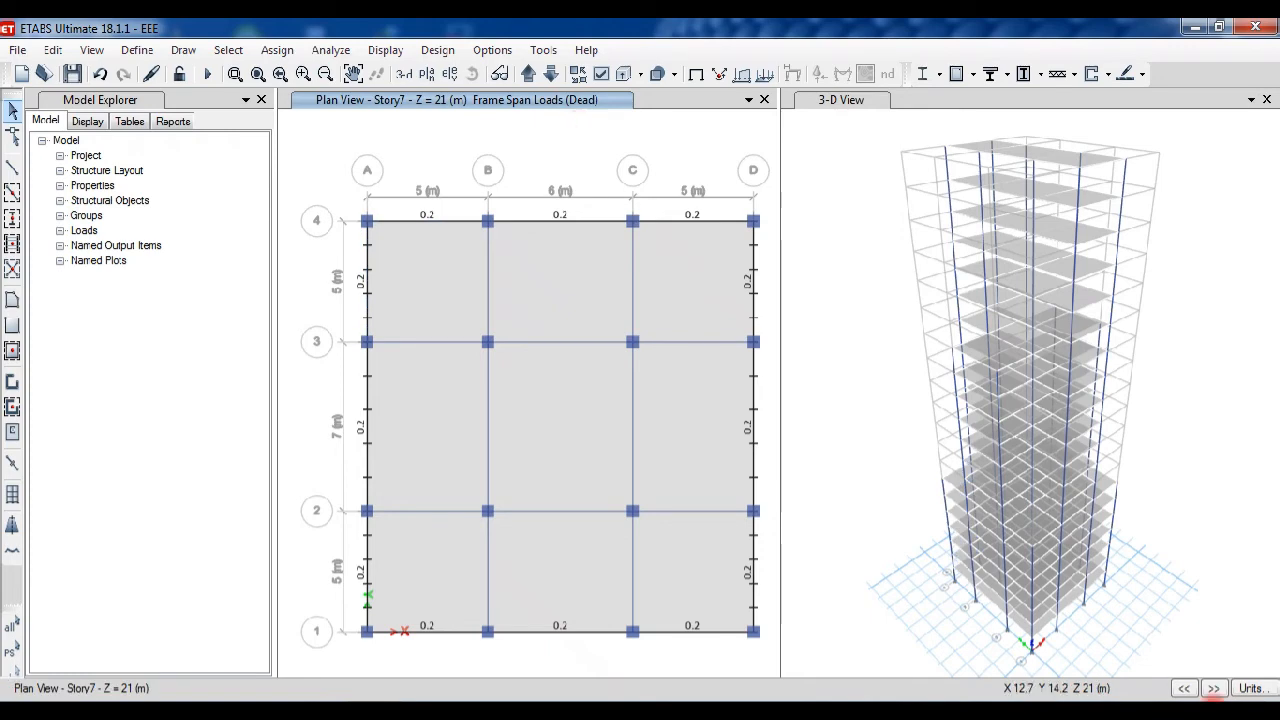
left_click(491, 50)
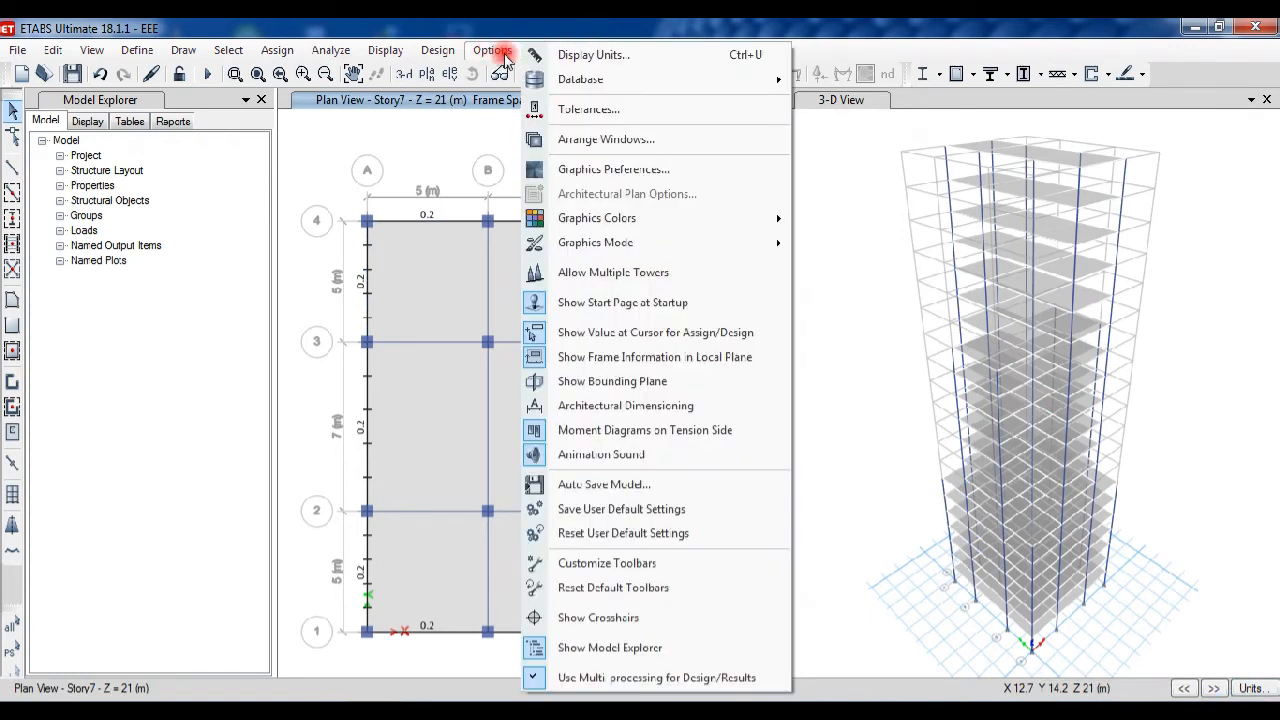
mouse_move(445, 52)
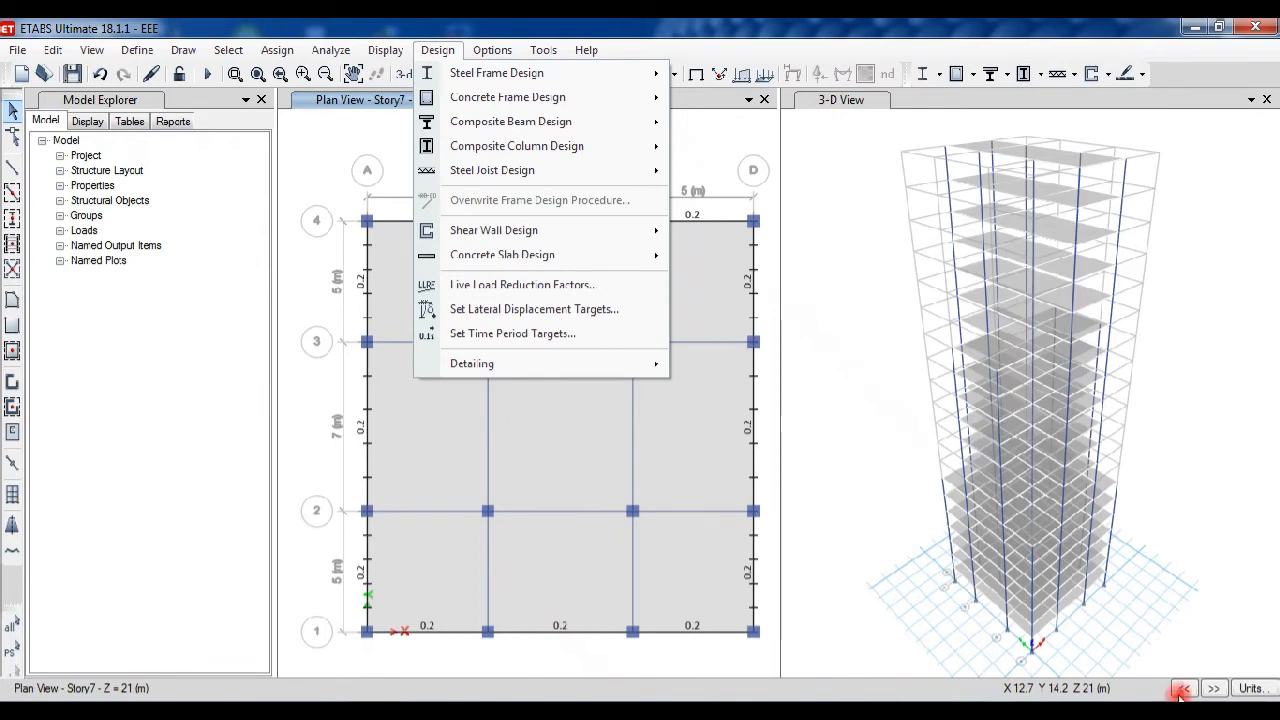
left_click(1250, 688)
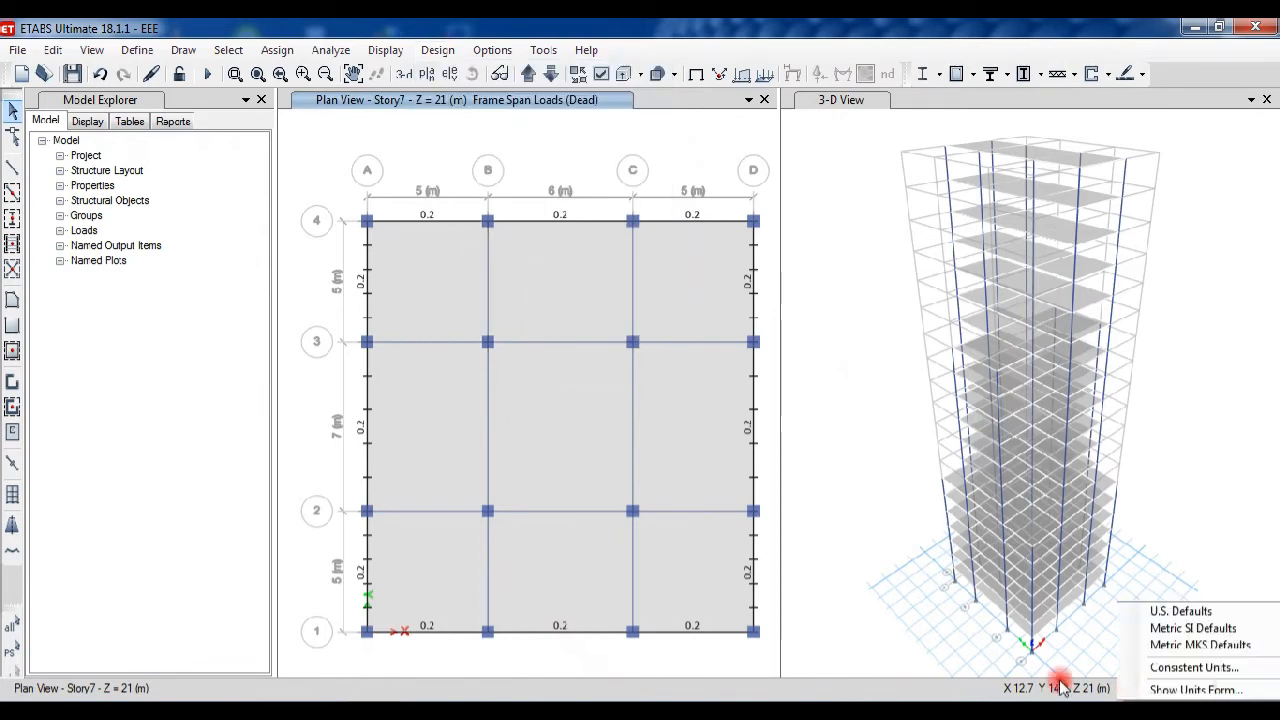
left_click(936, 686)
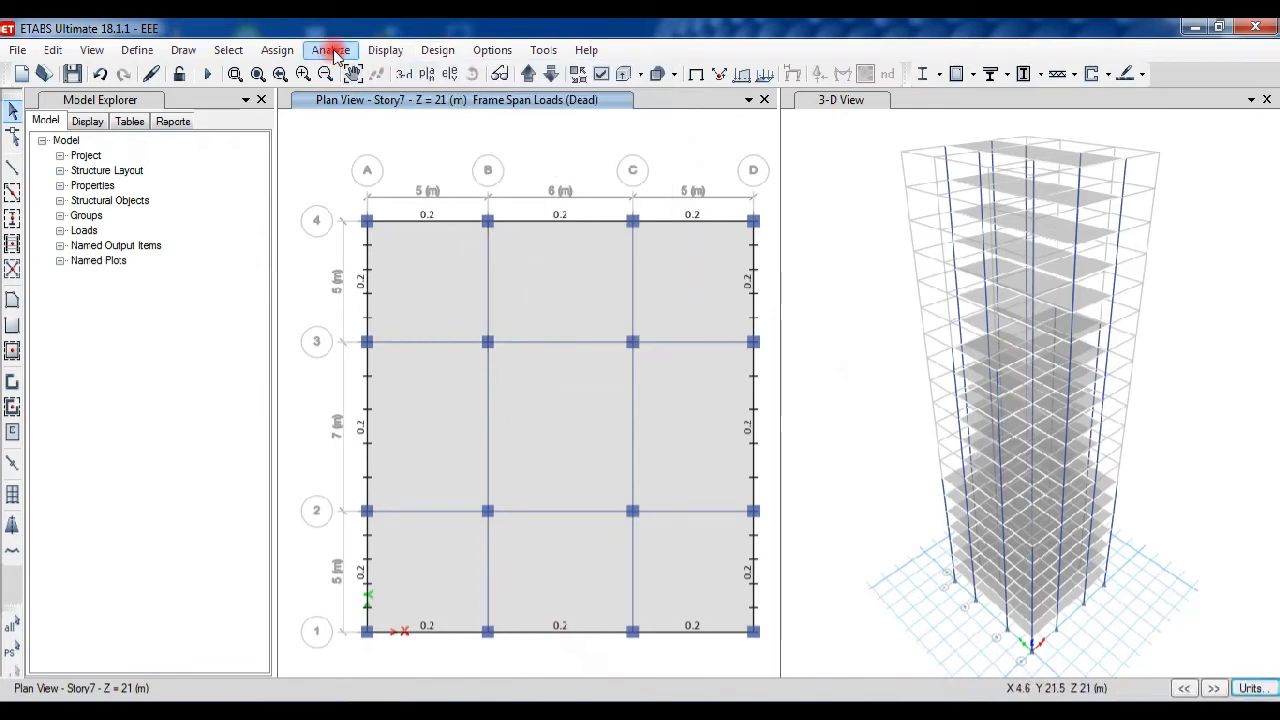
Reset the Story7 plan to its undeformed shape and limit plan edits to One Story.
left_click(385, 50)
left_click(423, 72)
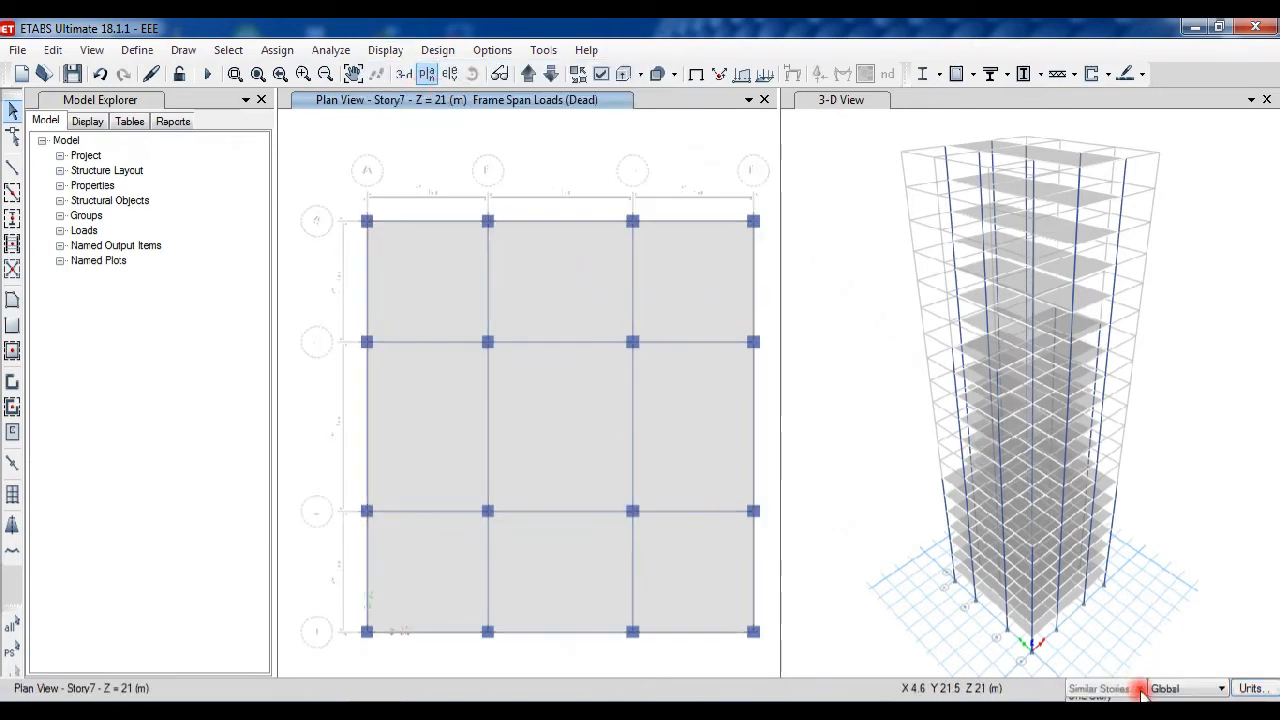
left_click(1090, 702)
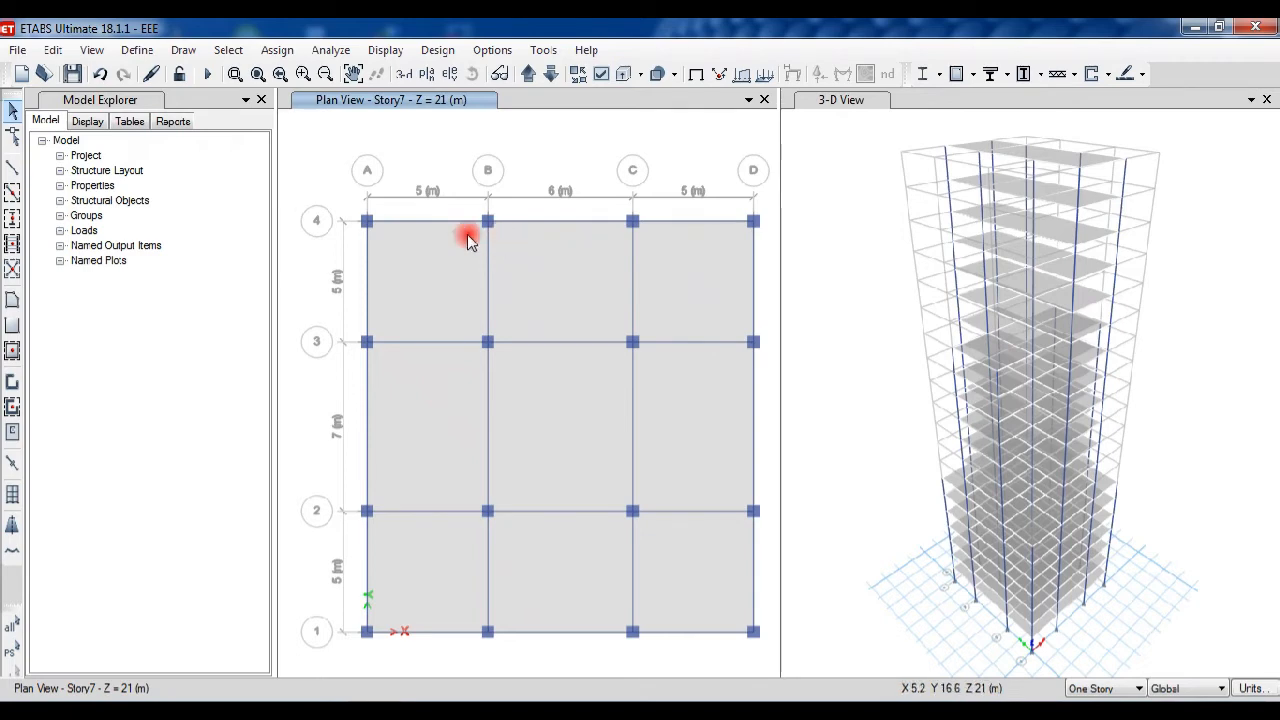
Delete the existing Dead distributed loads from the eight perimeter beams of the four corner bays on Story7.
left_click(437, 223)
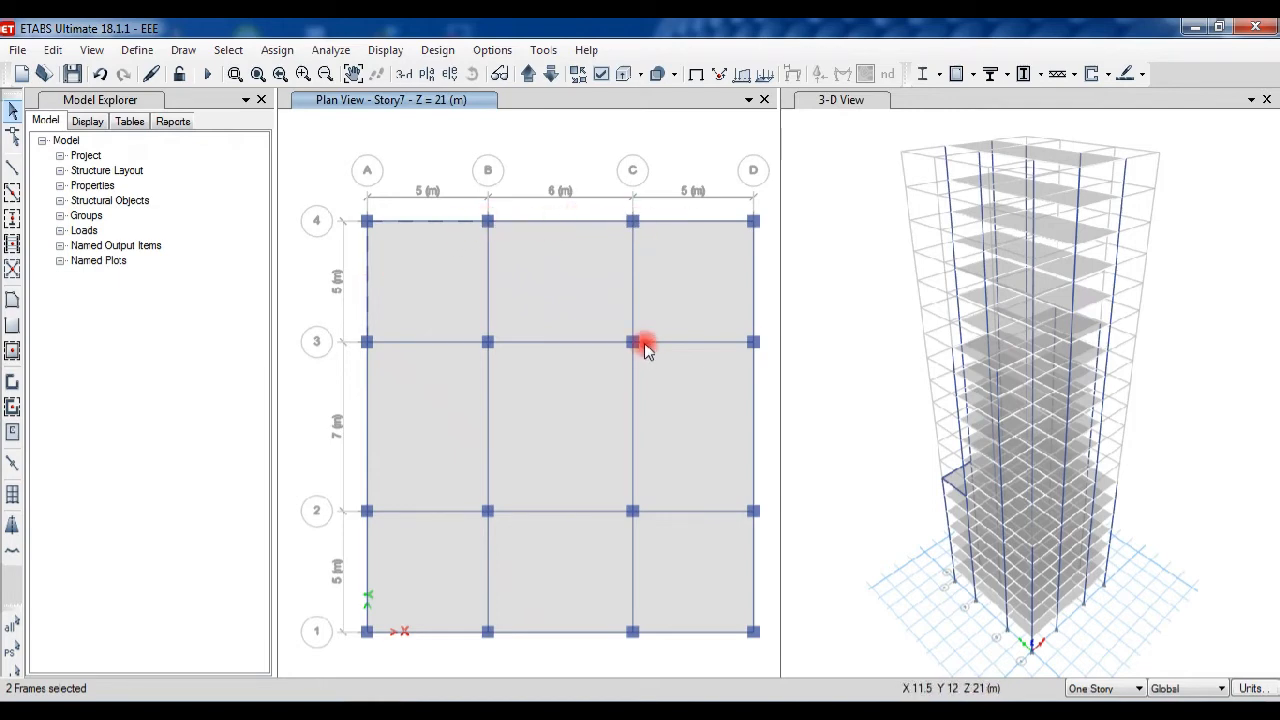
left_click(677, 221)
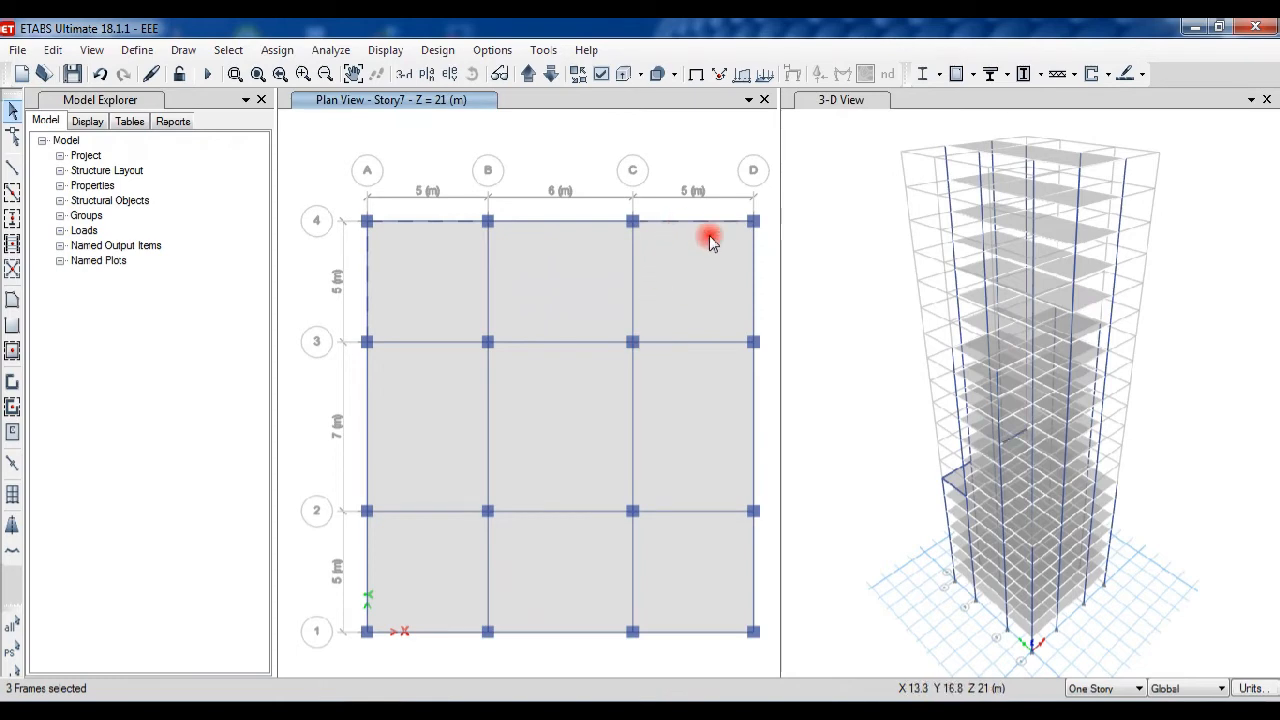
left_click(753, 265)
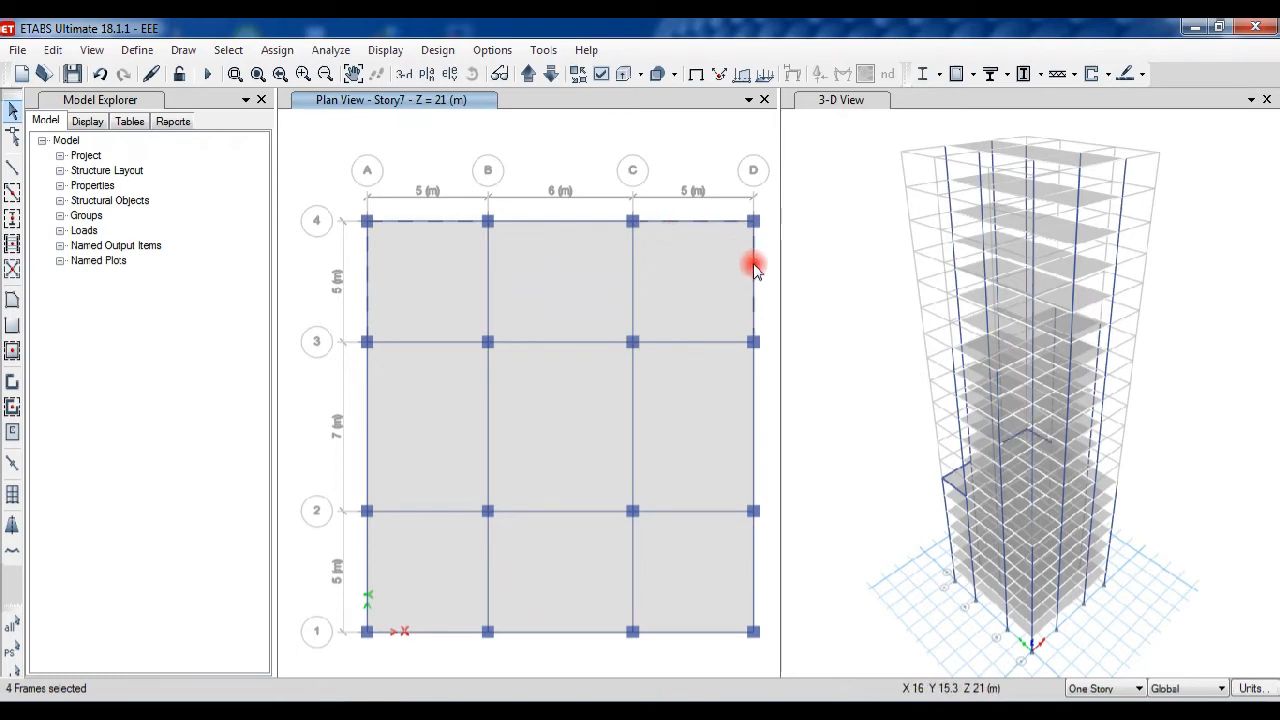
left_click(369, 540)
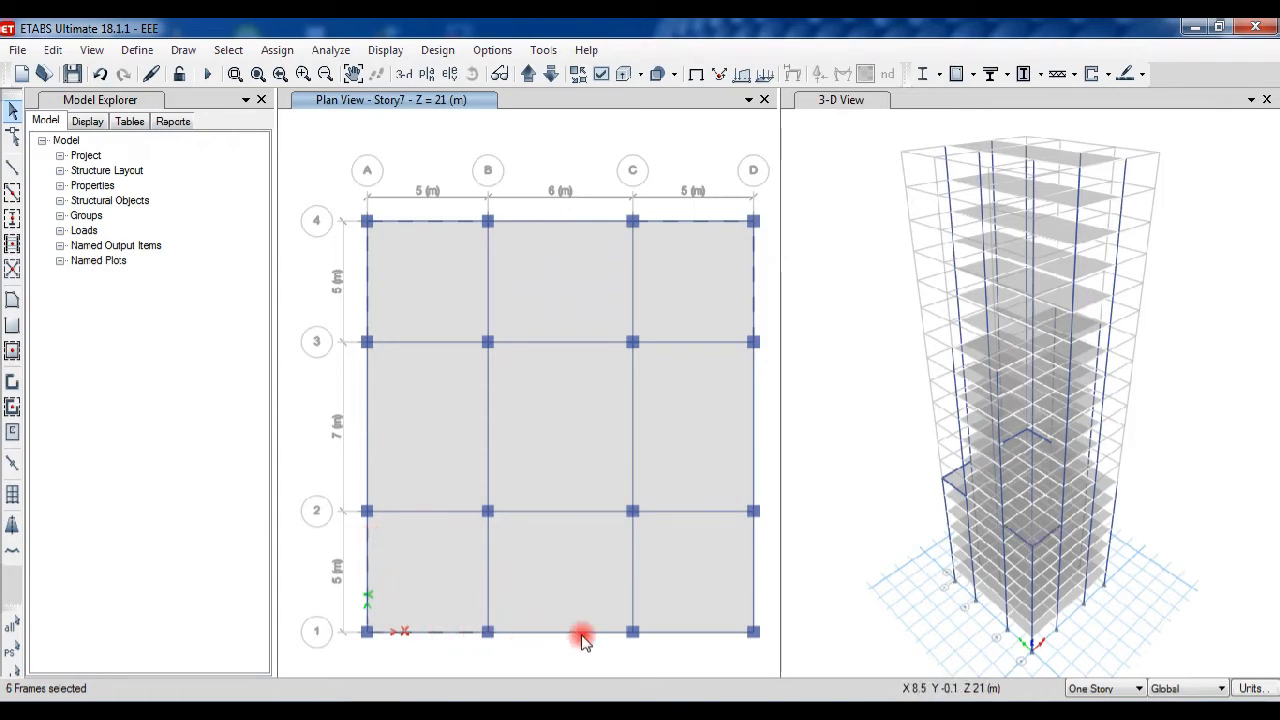
left_click(676, 634)
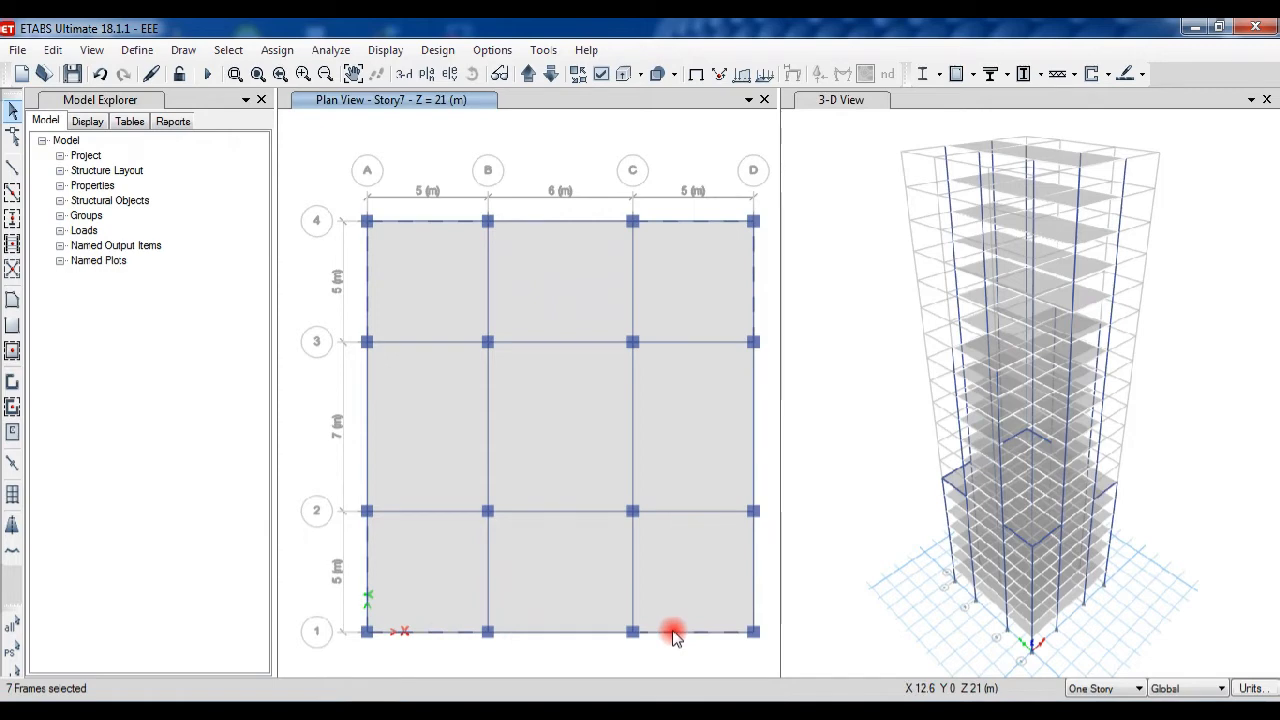
left_click(751, 580)
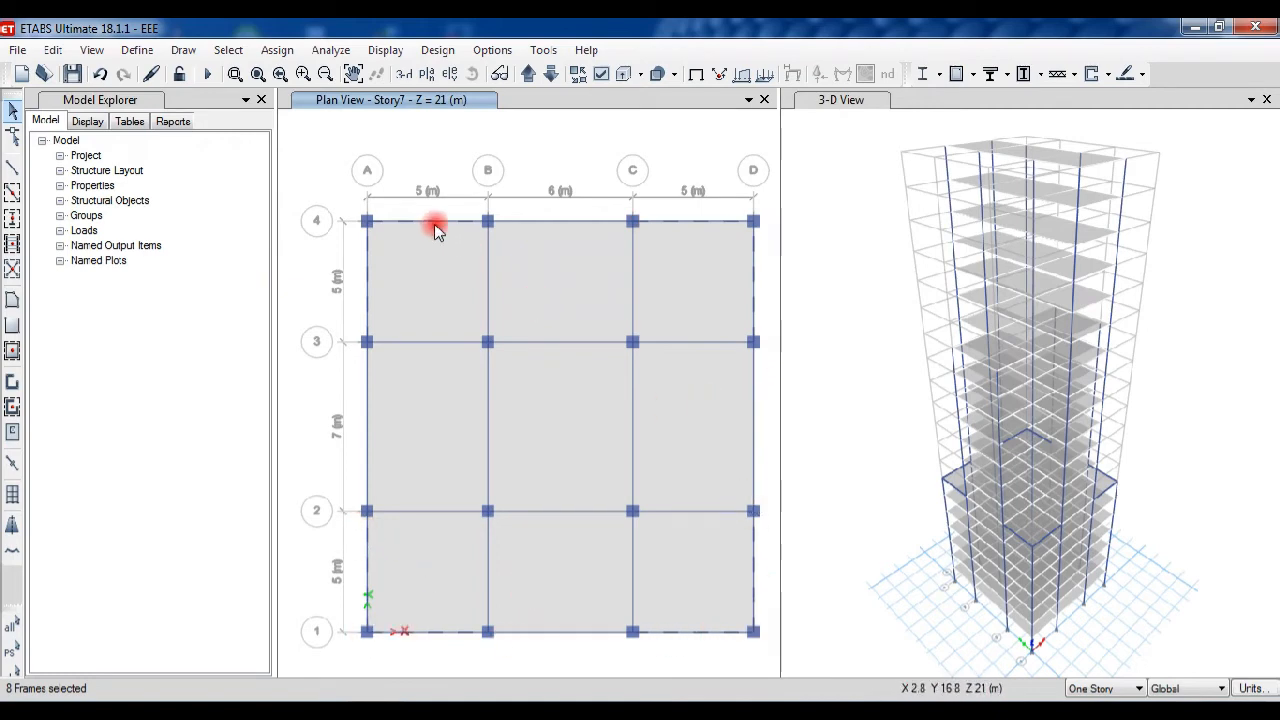
left_click(277, 52)
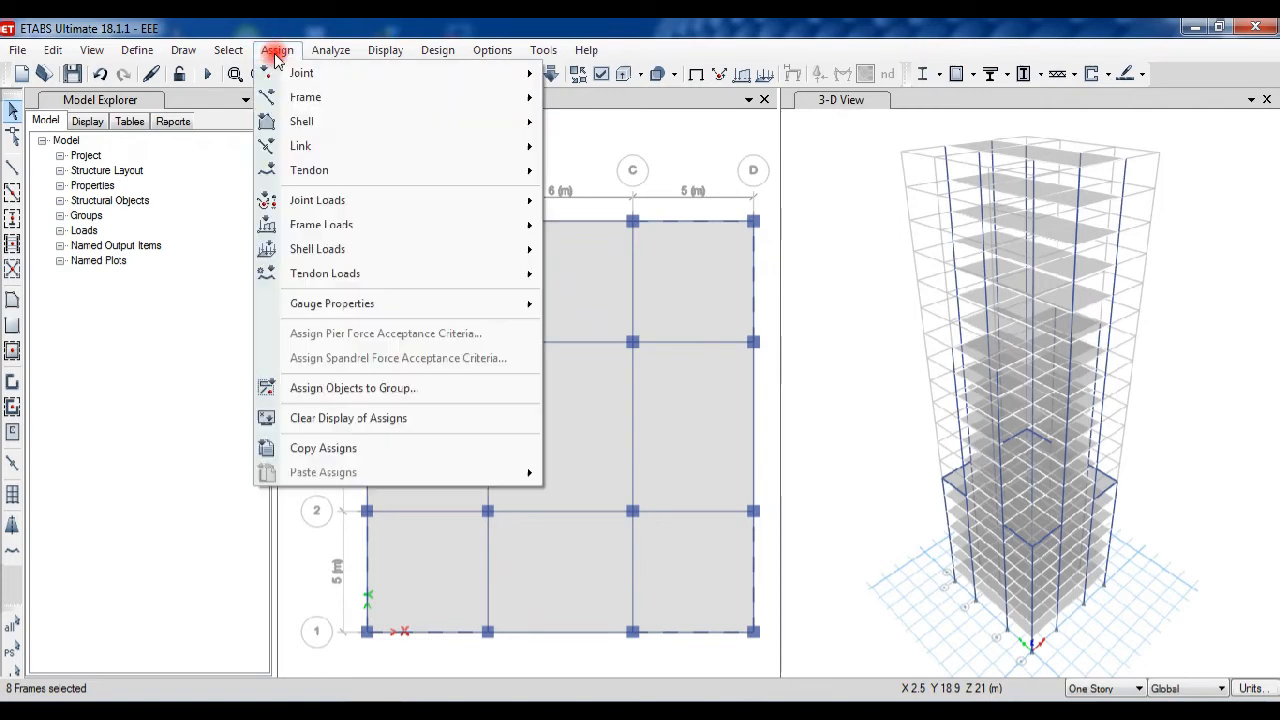
mouse_move(337, 222)
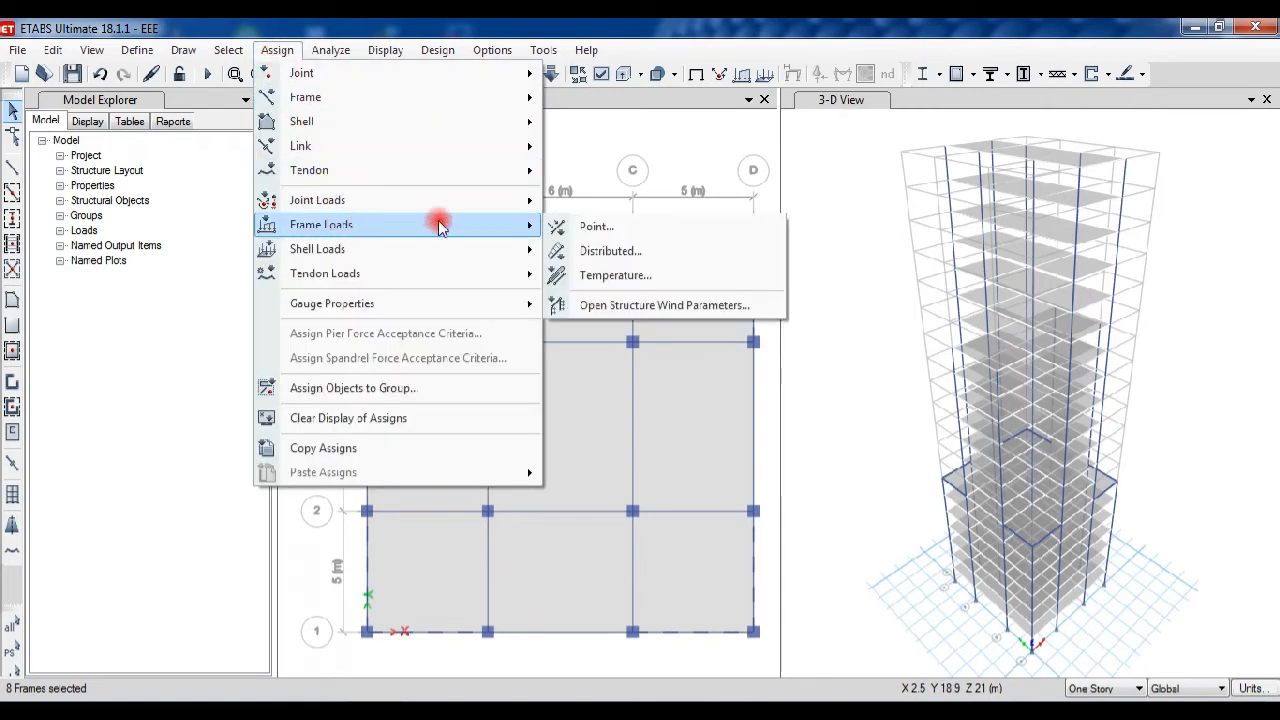
left_click(589, 251)
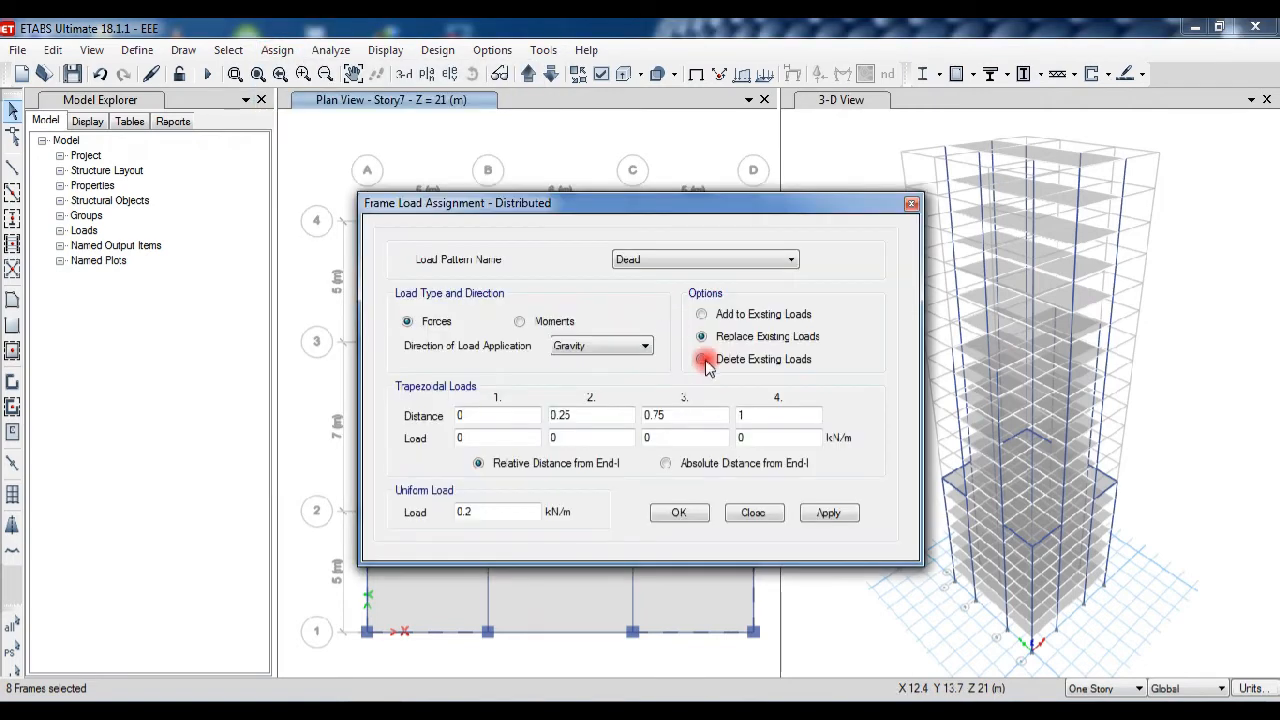
left_click(701, 359)
left_click(829, 513)
left_click(680, 513)
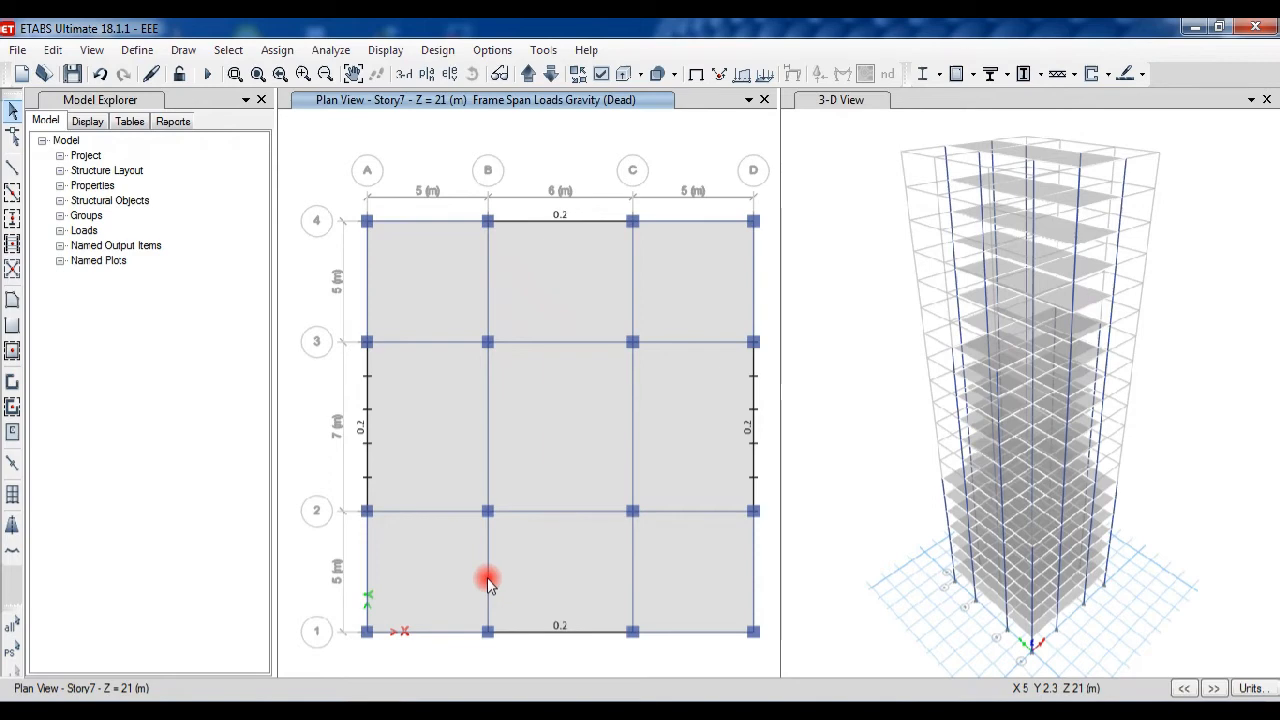
Assign a 0.2 kN/m uniform Dead gravity load, replacing existing loads, to the eight inner-side beams of the four corner bays on Story7.
left_click(488, 580)
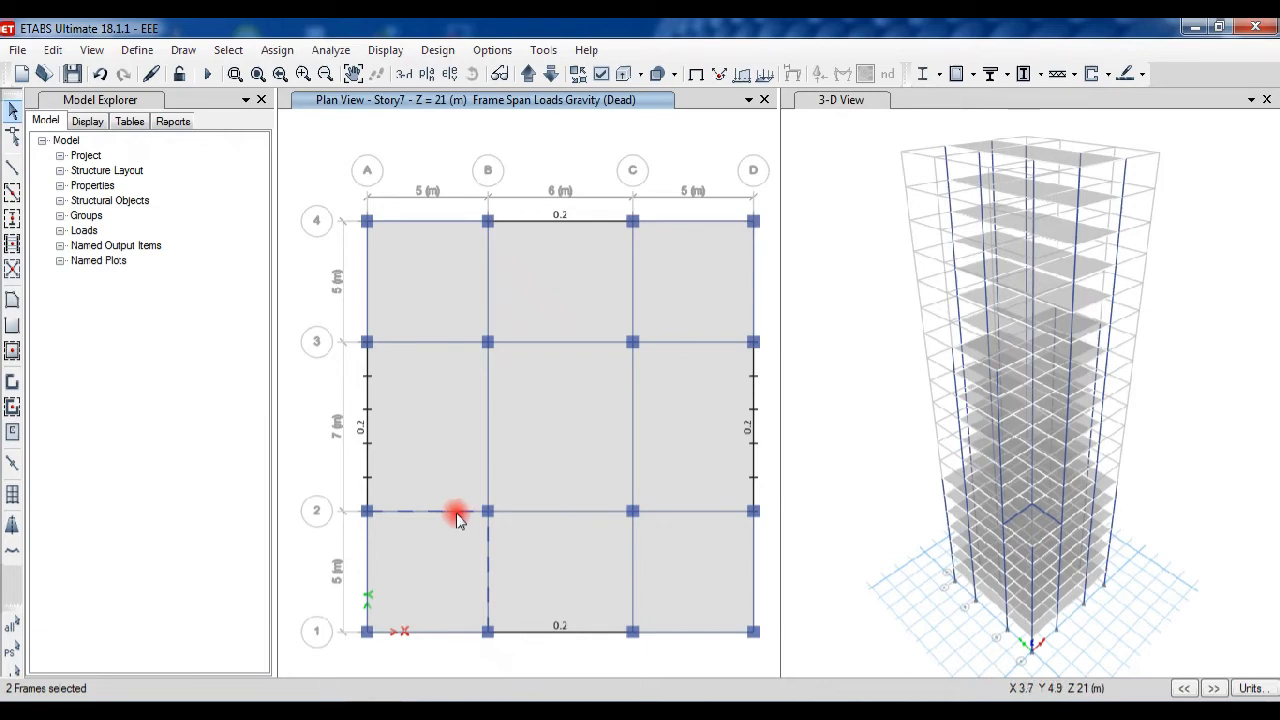
left_click(432, 343)
left_click(489, 307)
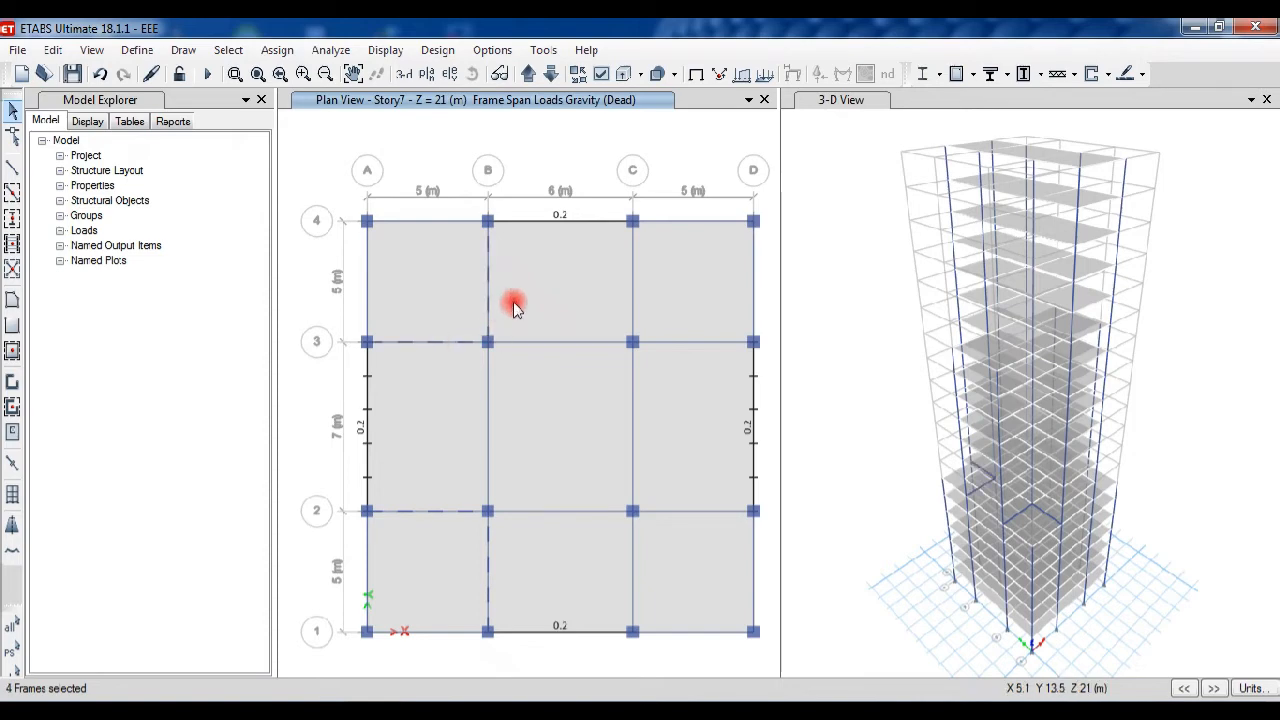
left_click(665, 340)
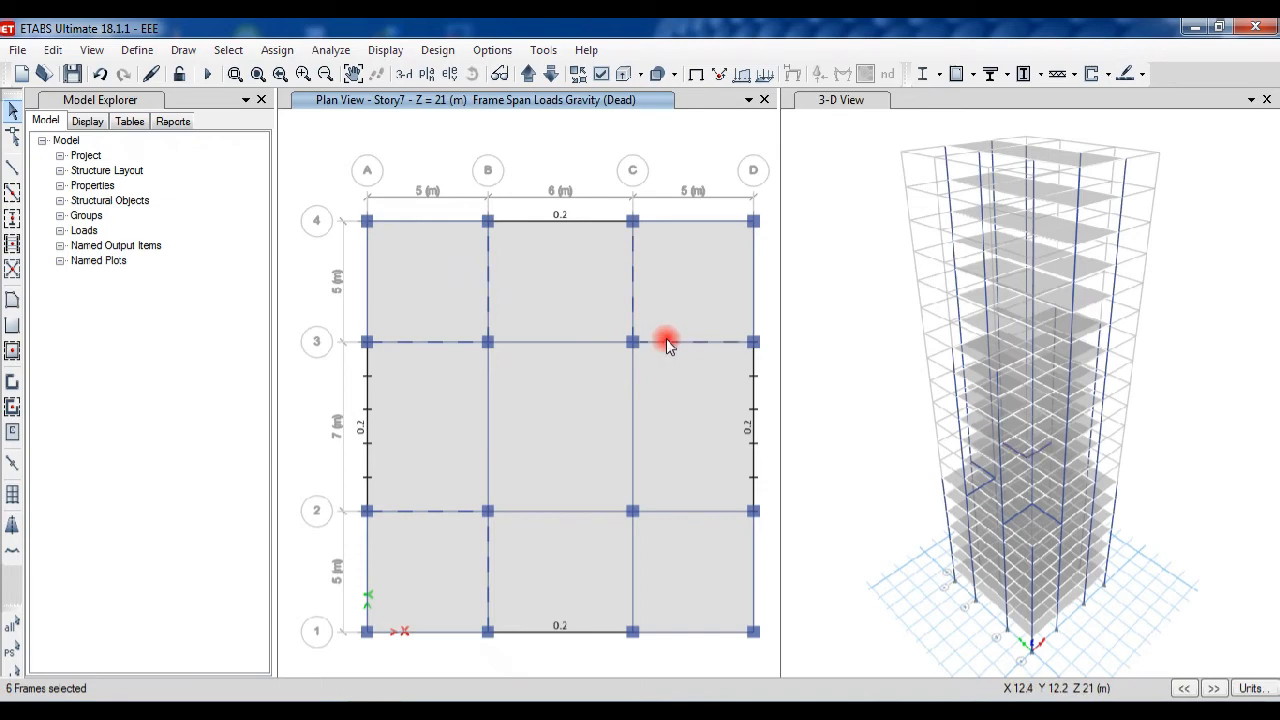
left_click(714, 511)
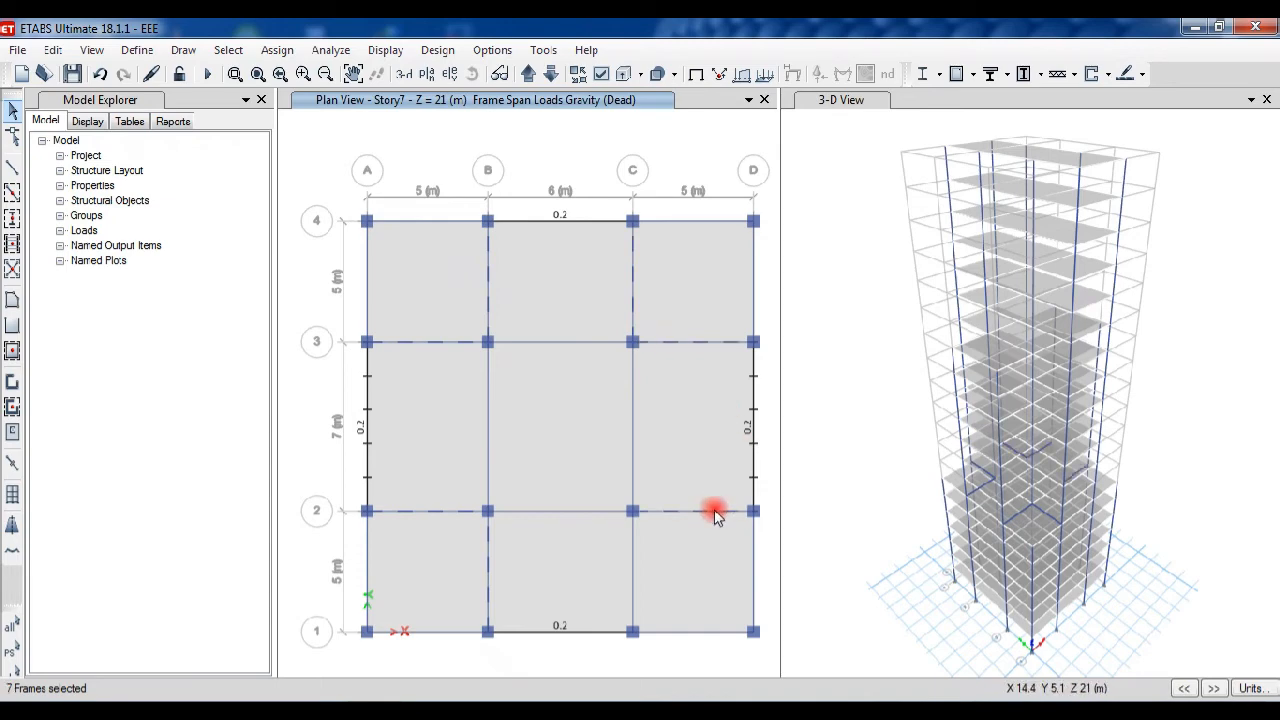
left_click(634, 555)
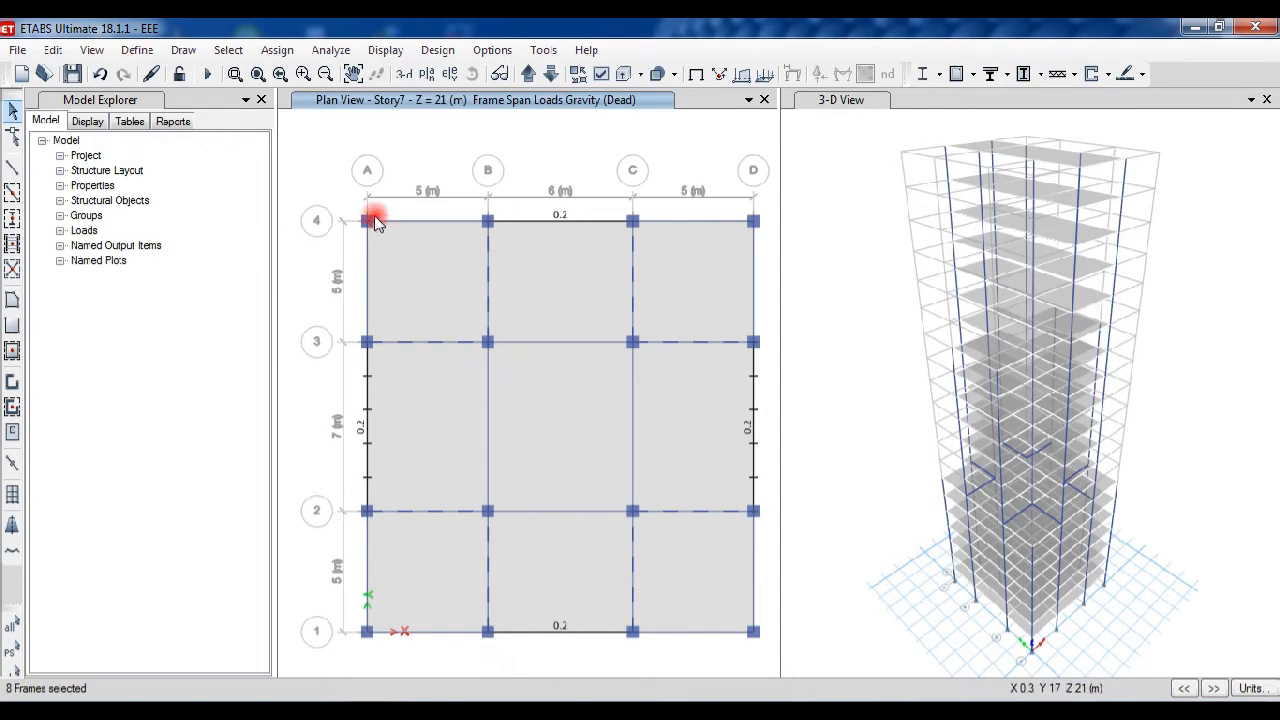
left_click(279, 56)
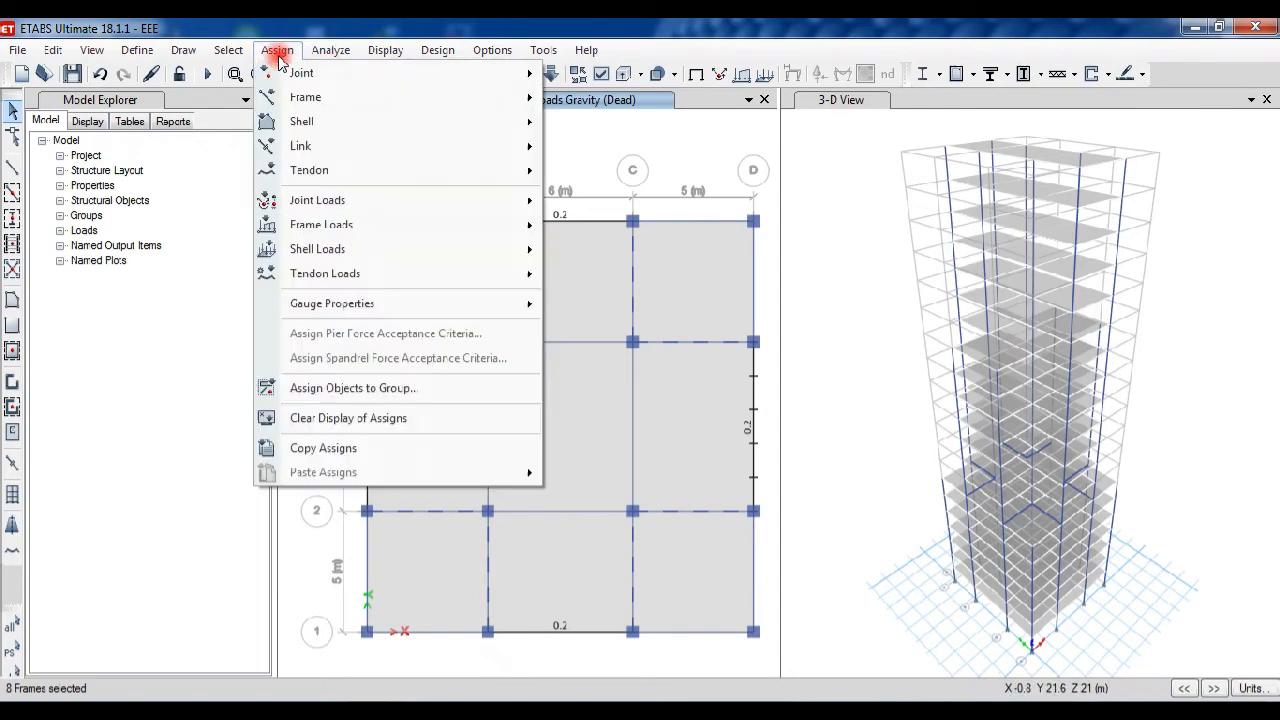
mouse_move(331, 217)
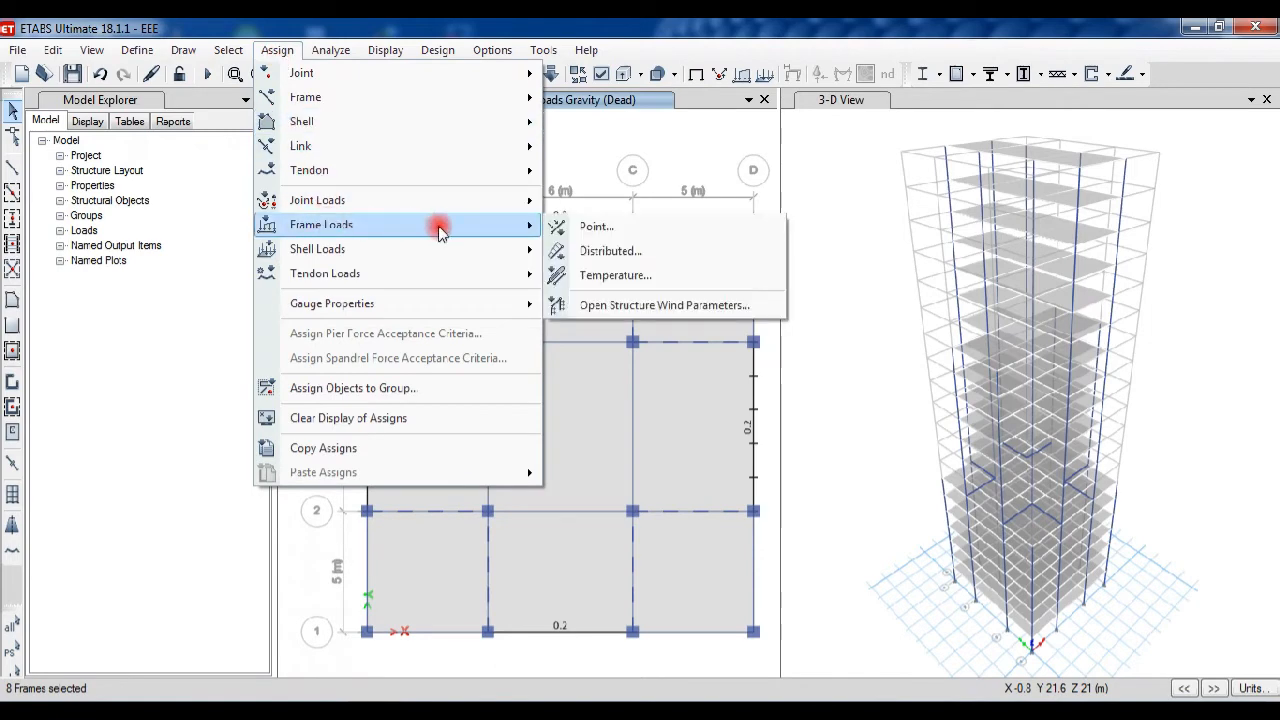
left_click(575, 251)
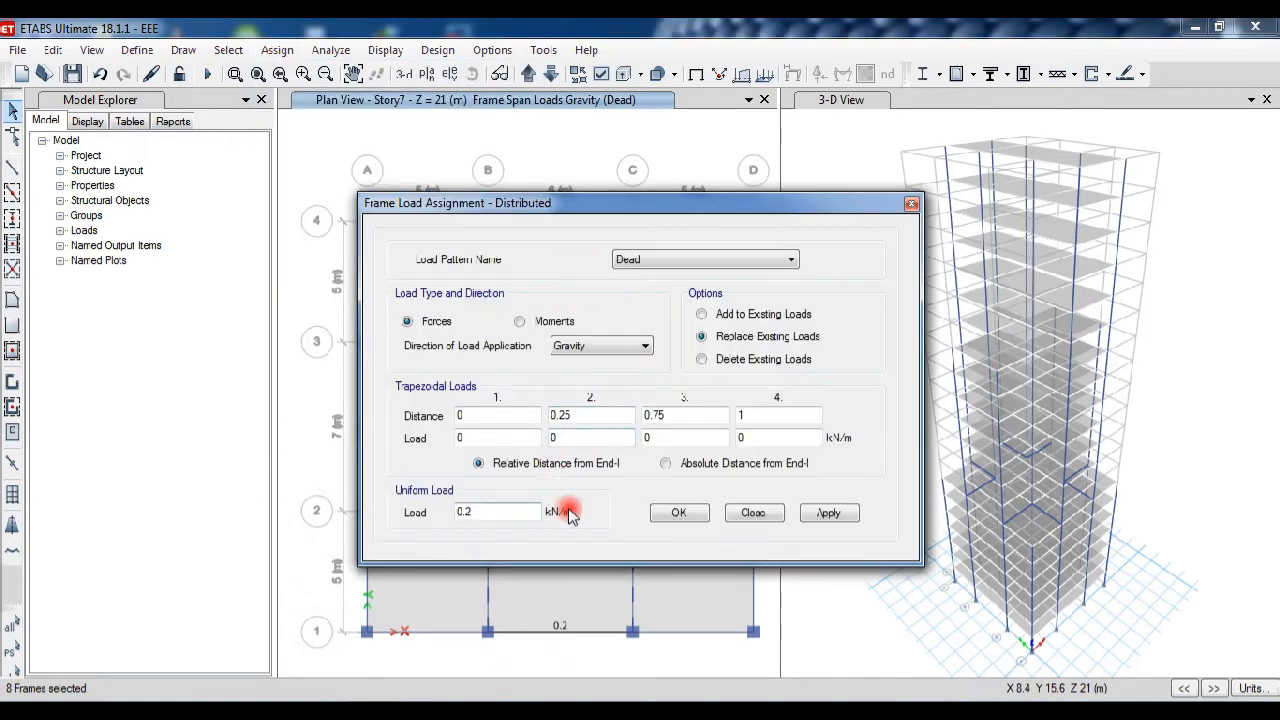
left_click(822, 514)
left_click(666, 514)
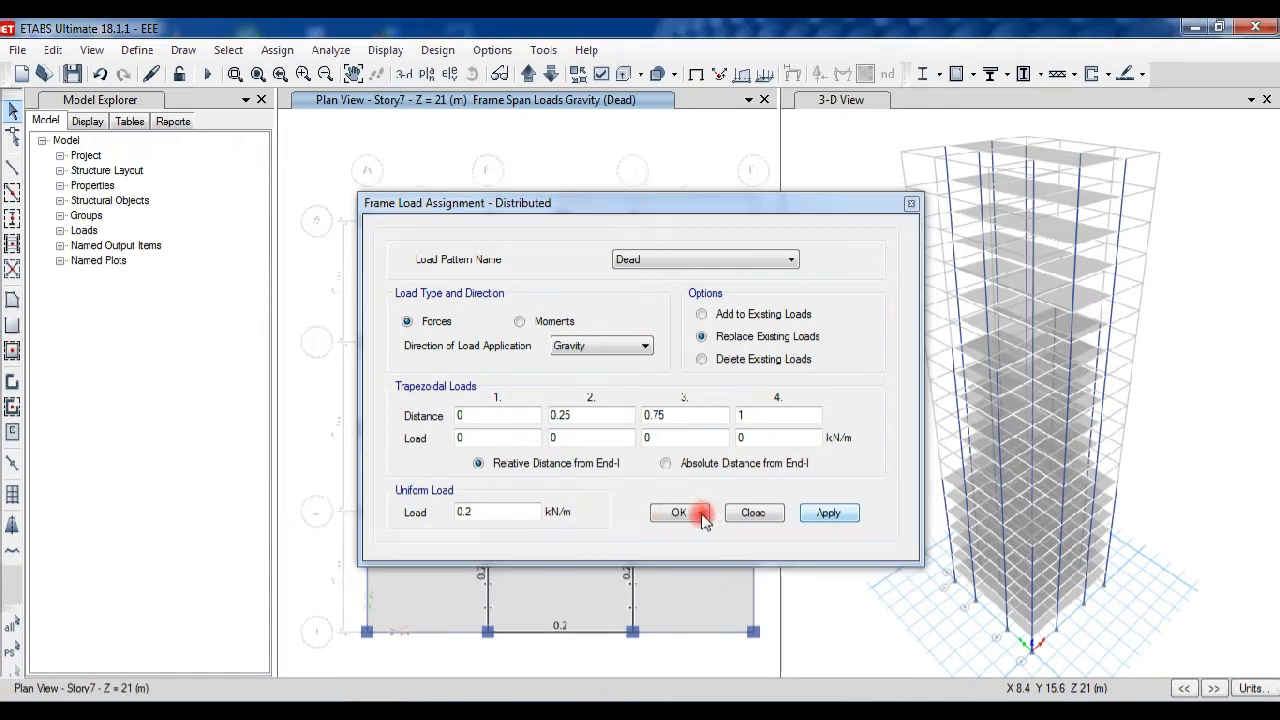
left_click(686, 514)
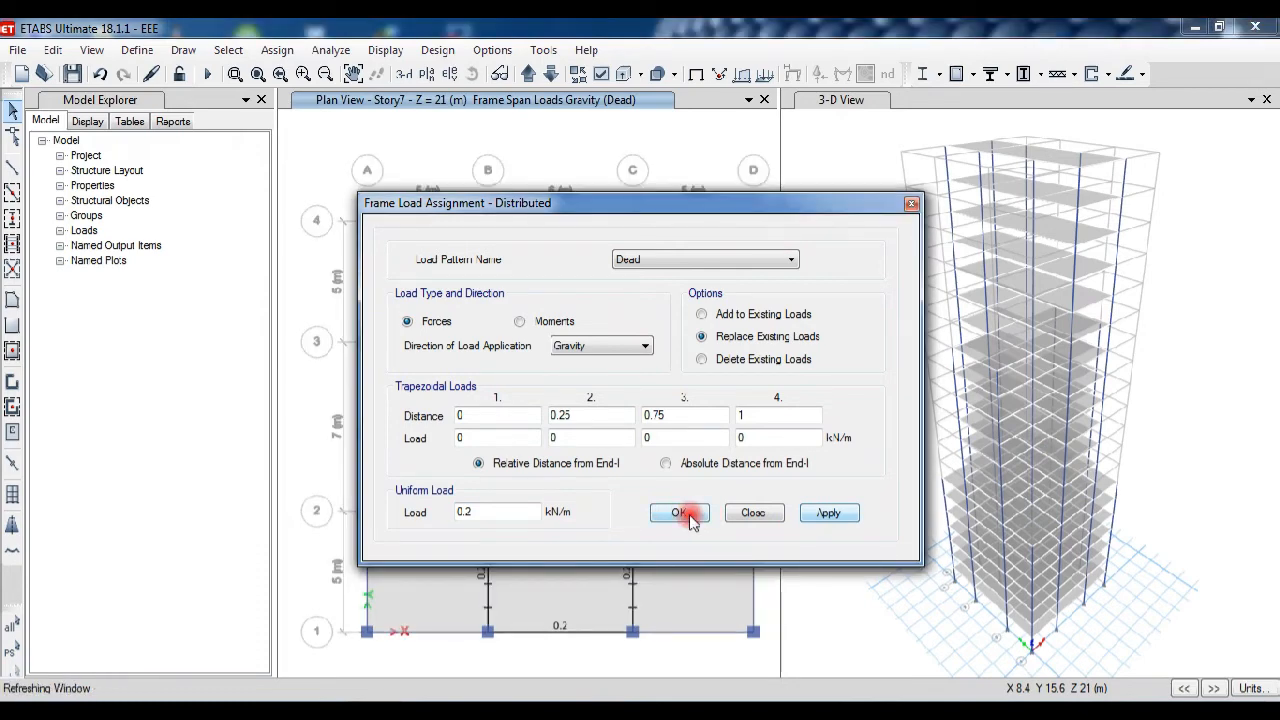
left_click(759, 244)
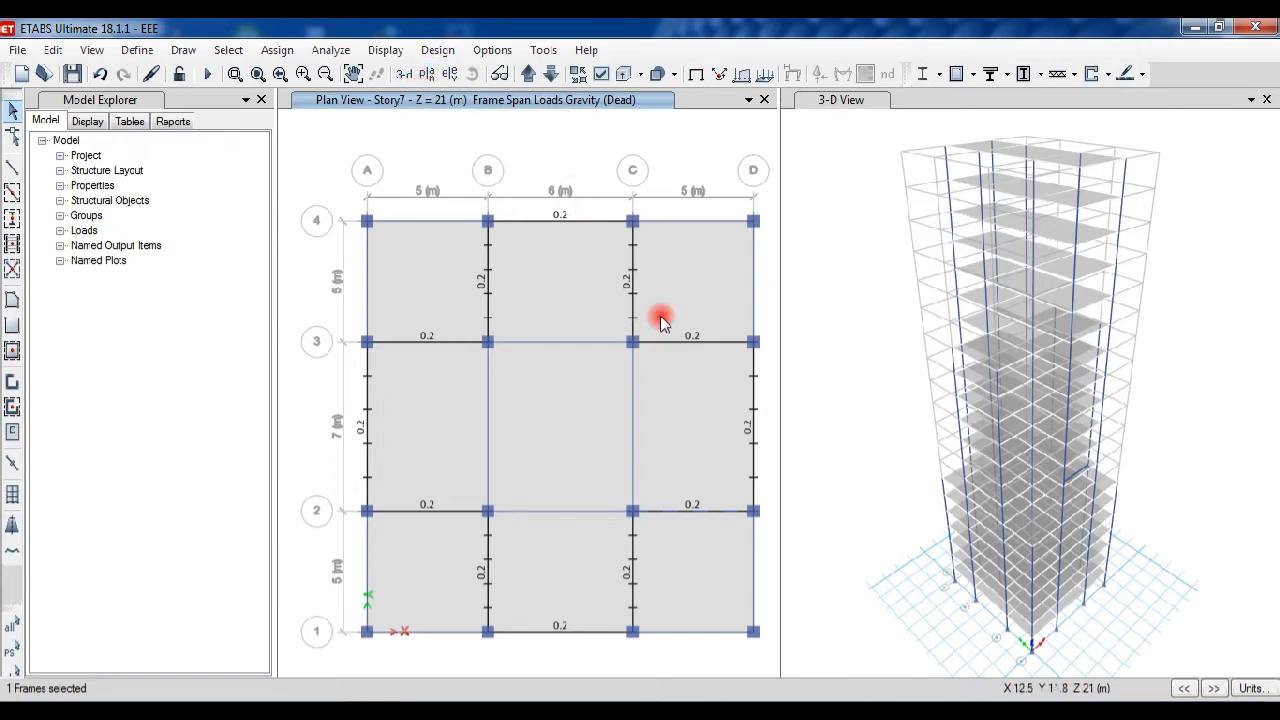
Reset the Story7 plan to its undeformed shape and move the plan view up to Story14.
left_click(436, 50)
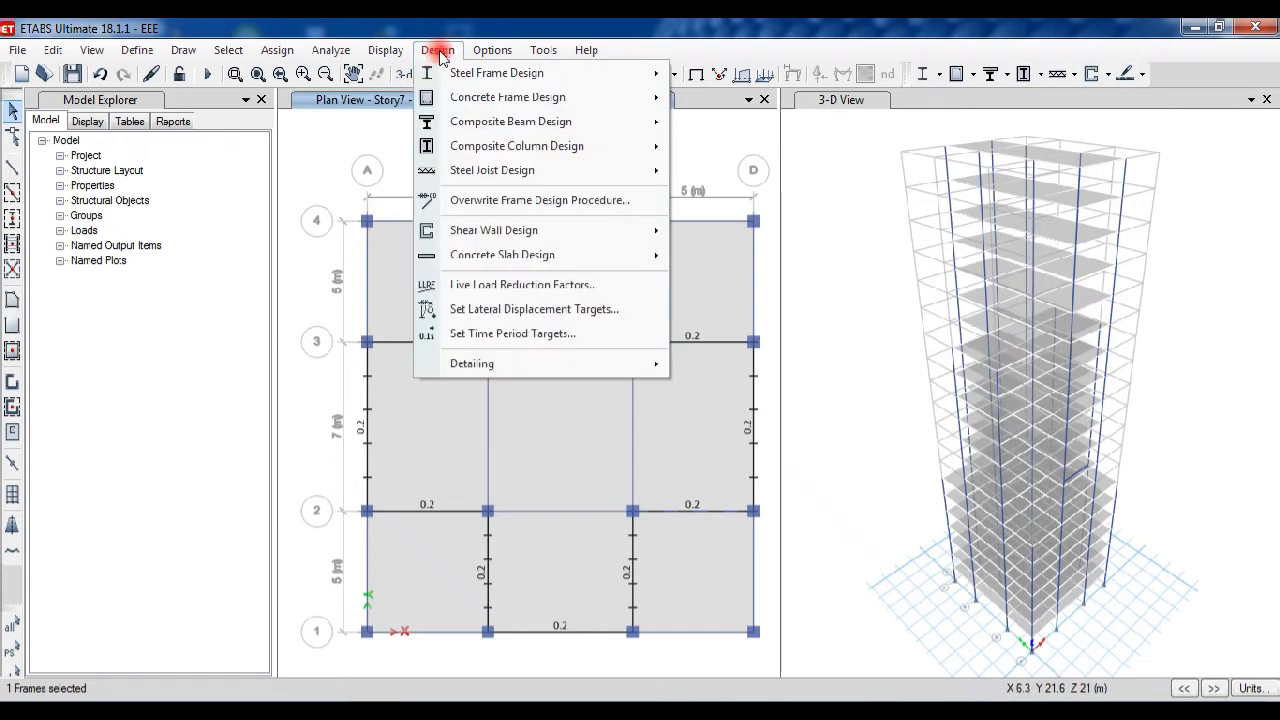
left_click(481, 50)
left_click(392, 50)
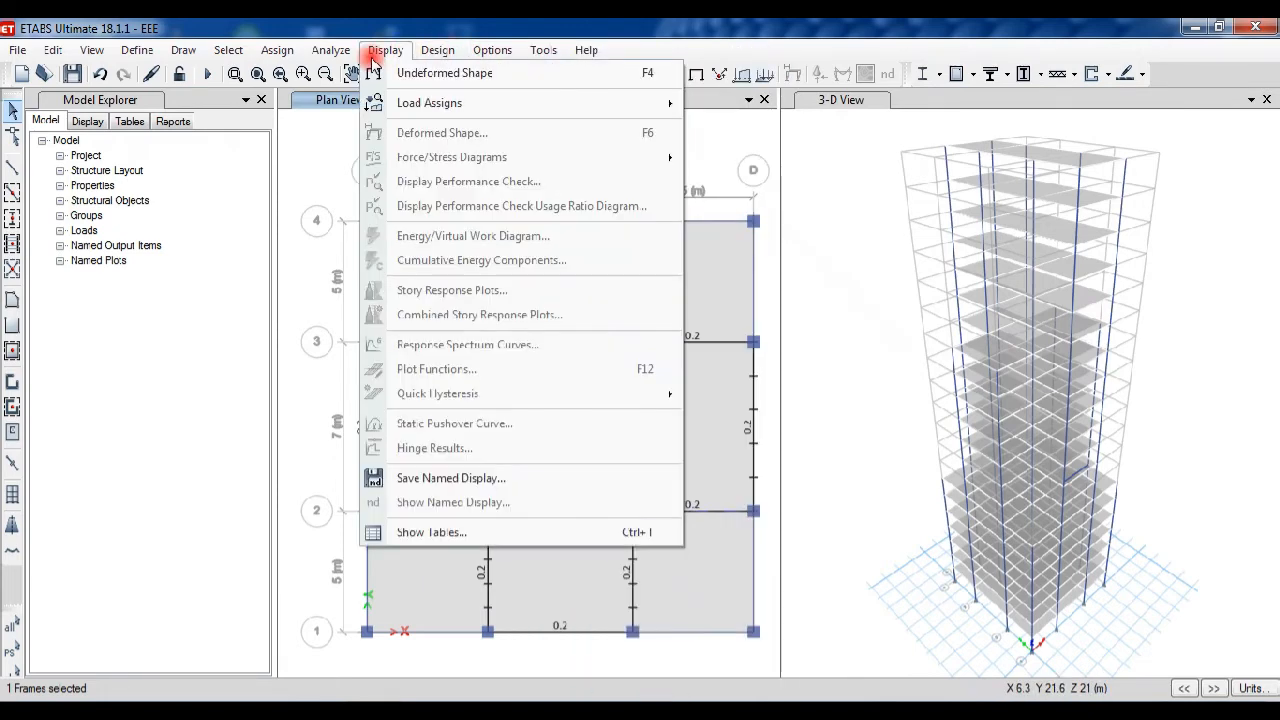
left_click(430, 70)
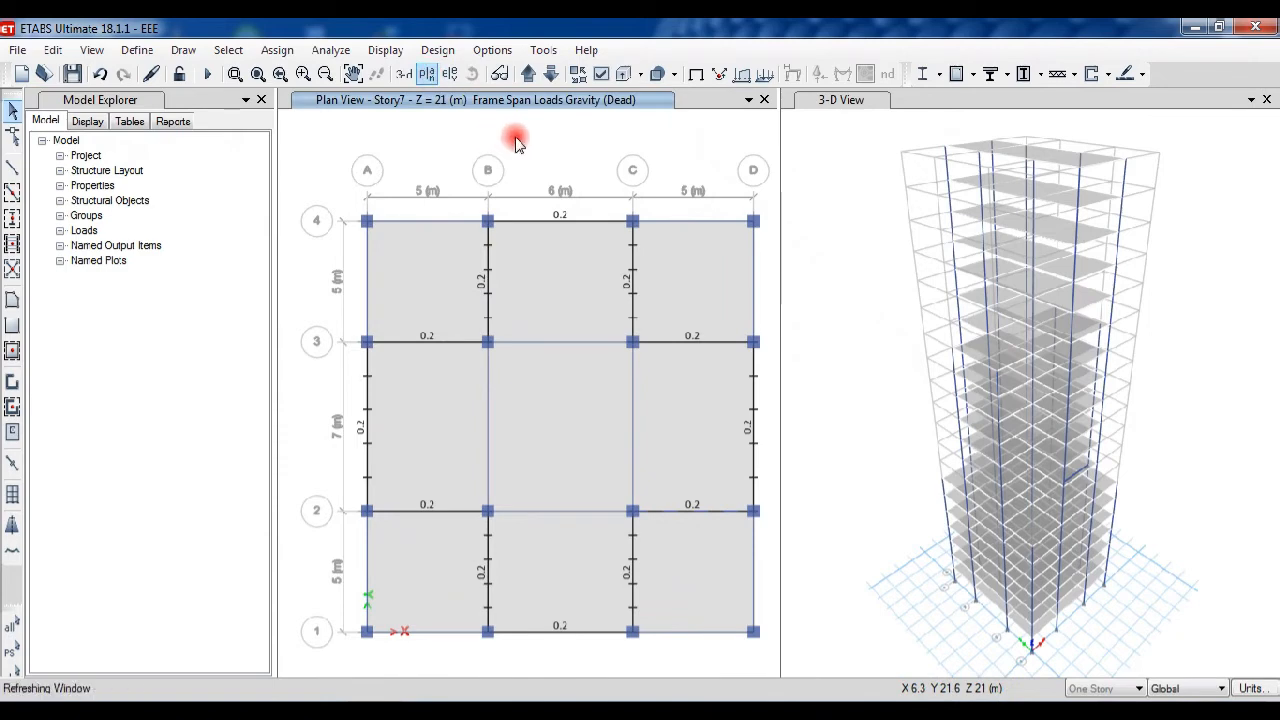
left_click(527, 76)
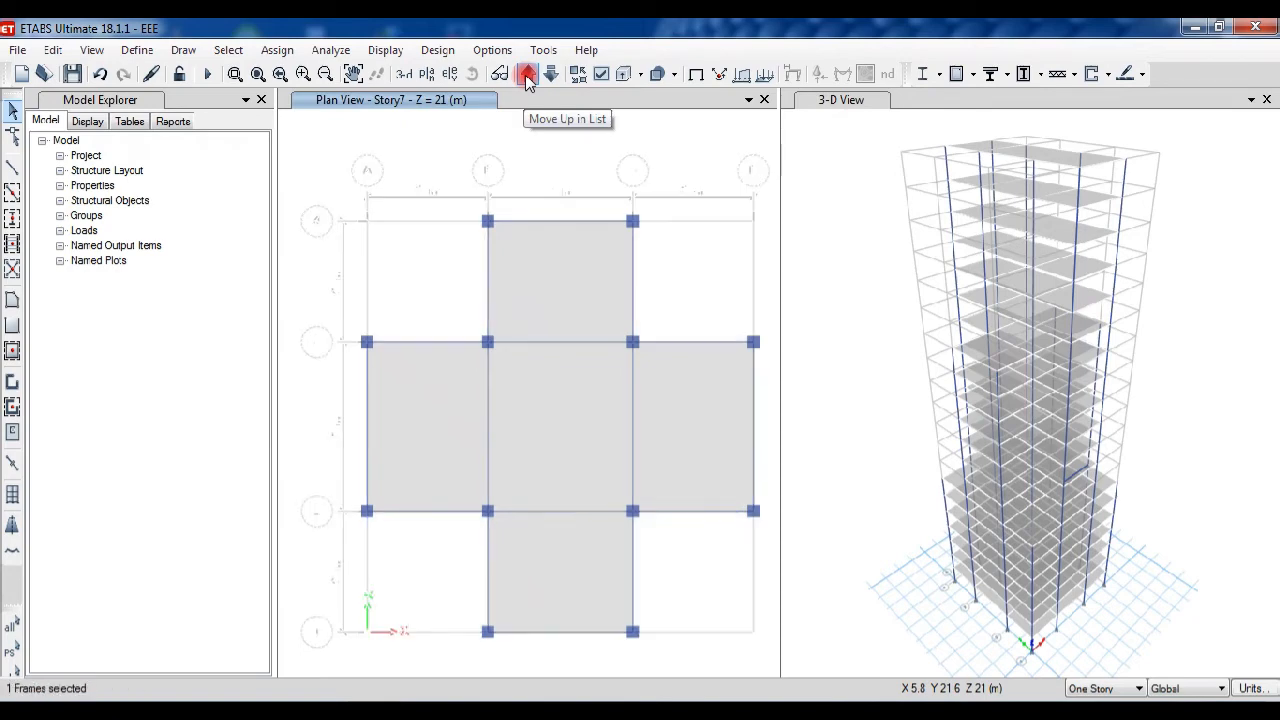
left_click(528, 80)
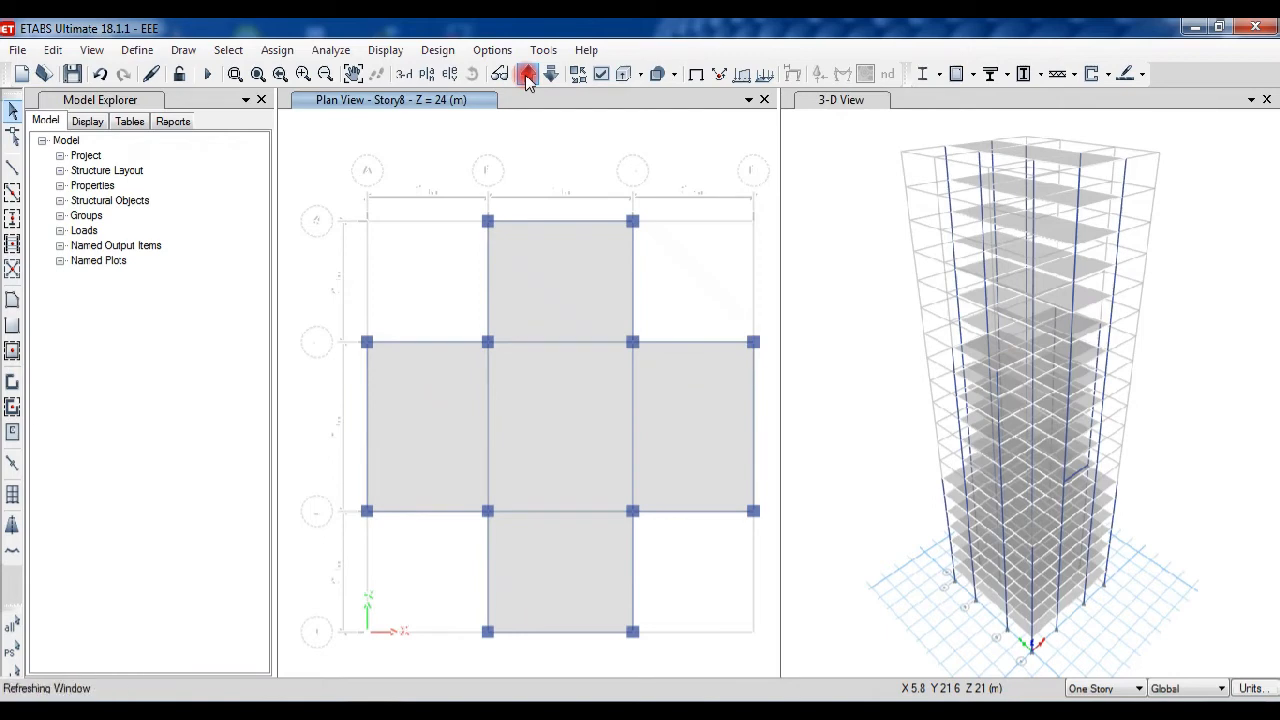
left_click(687, 145)
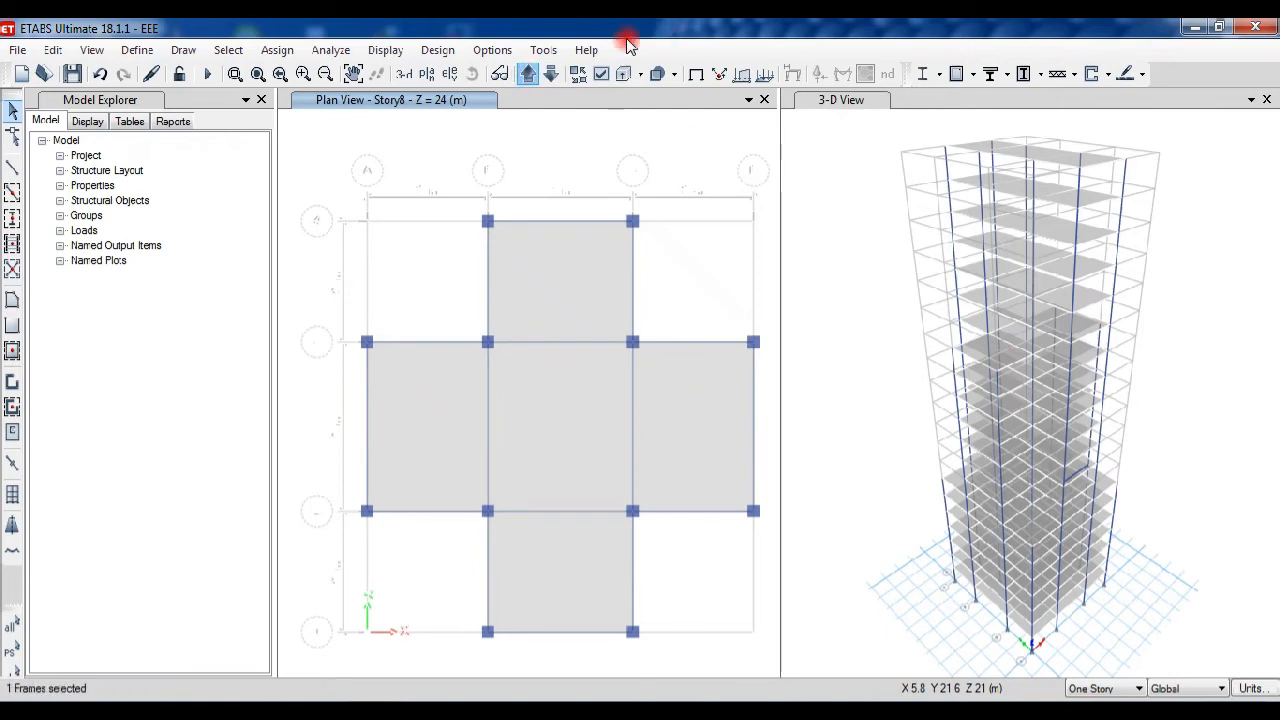
left_click(1101, 688)
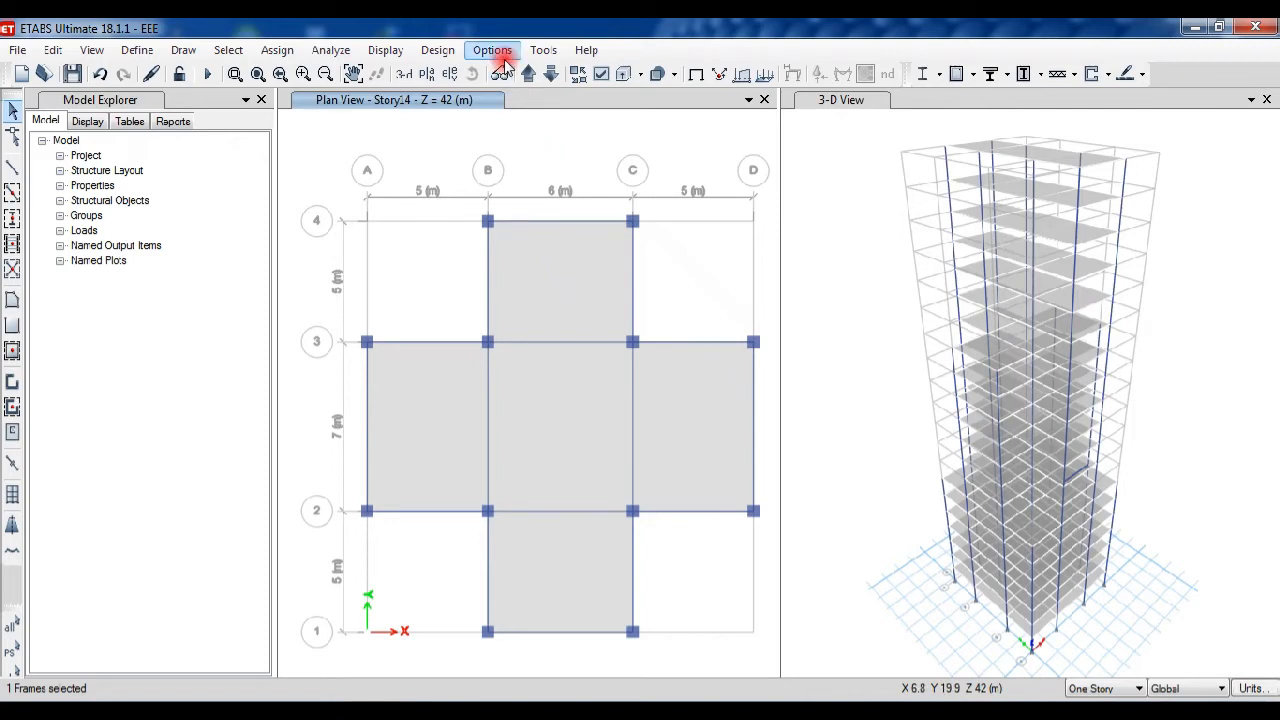
Delete the existing Dead distributed loads from the six outer beams of the A-B and C-D bays between grids 2 and 3 on Story14.
left_click(461, 344)
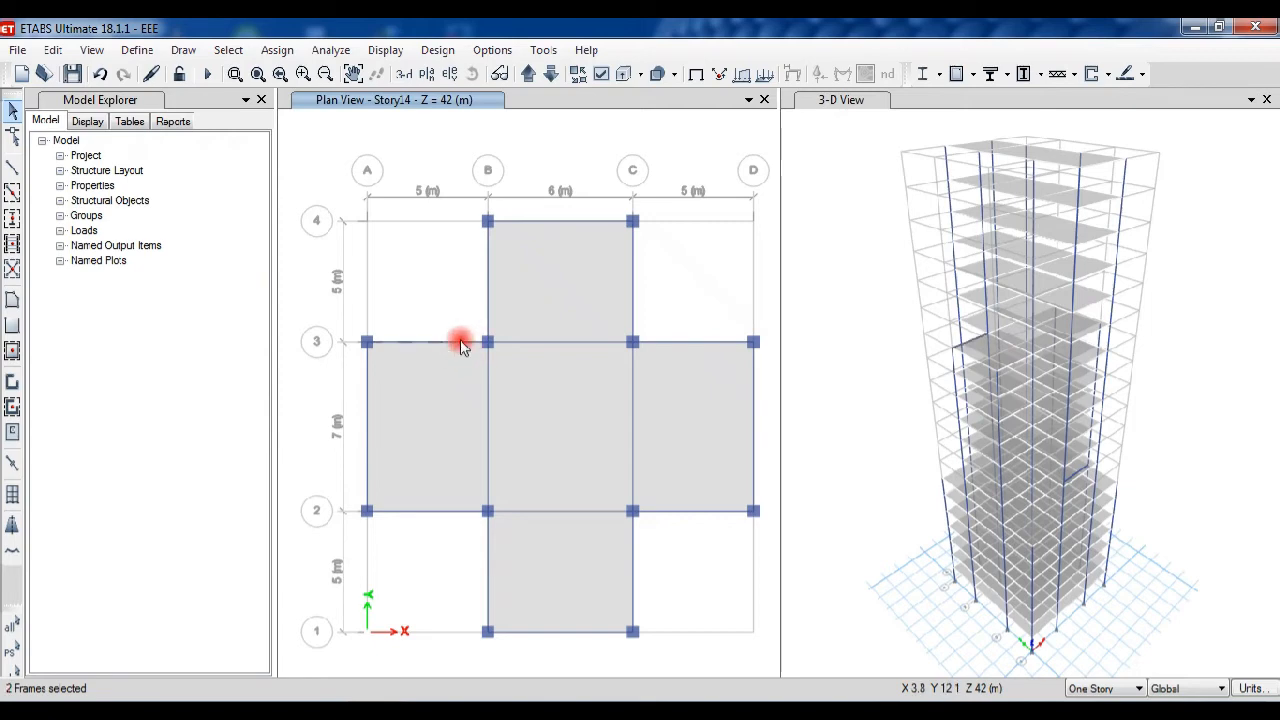
left_click(367, 383)
left_click(417, 511)
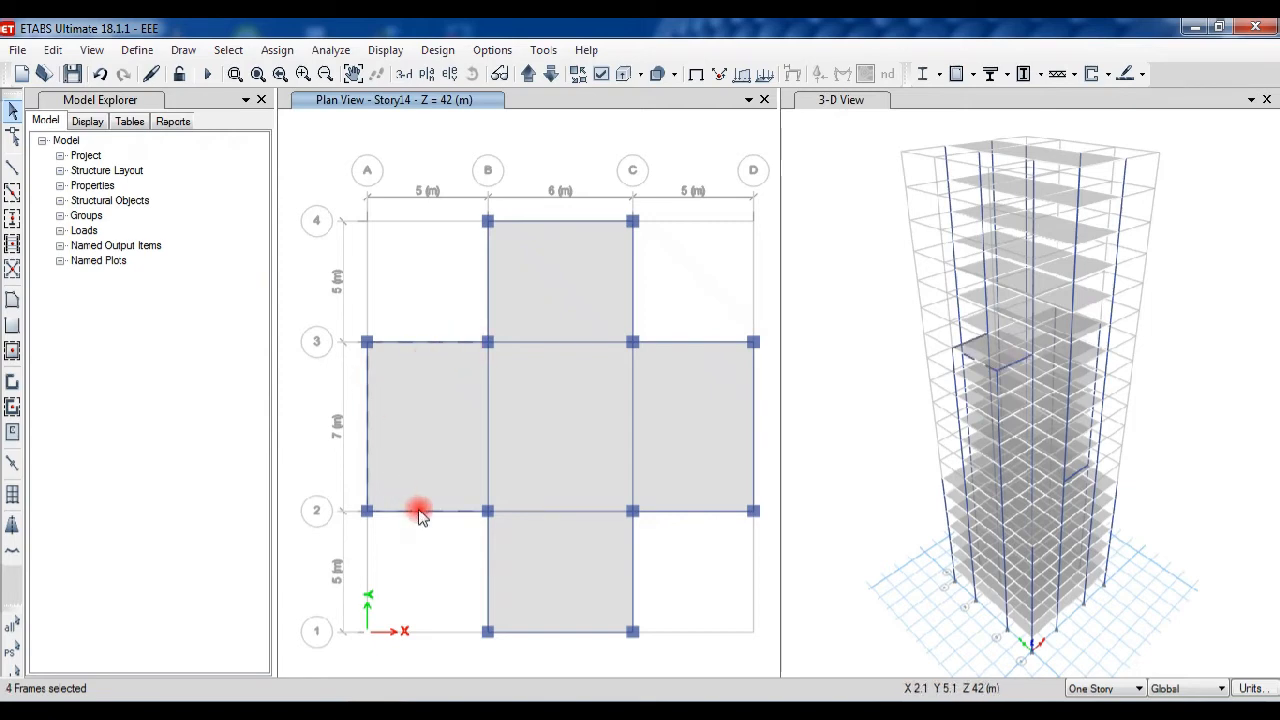
left_click(683, 511)
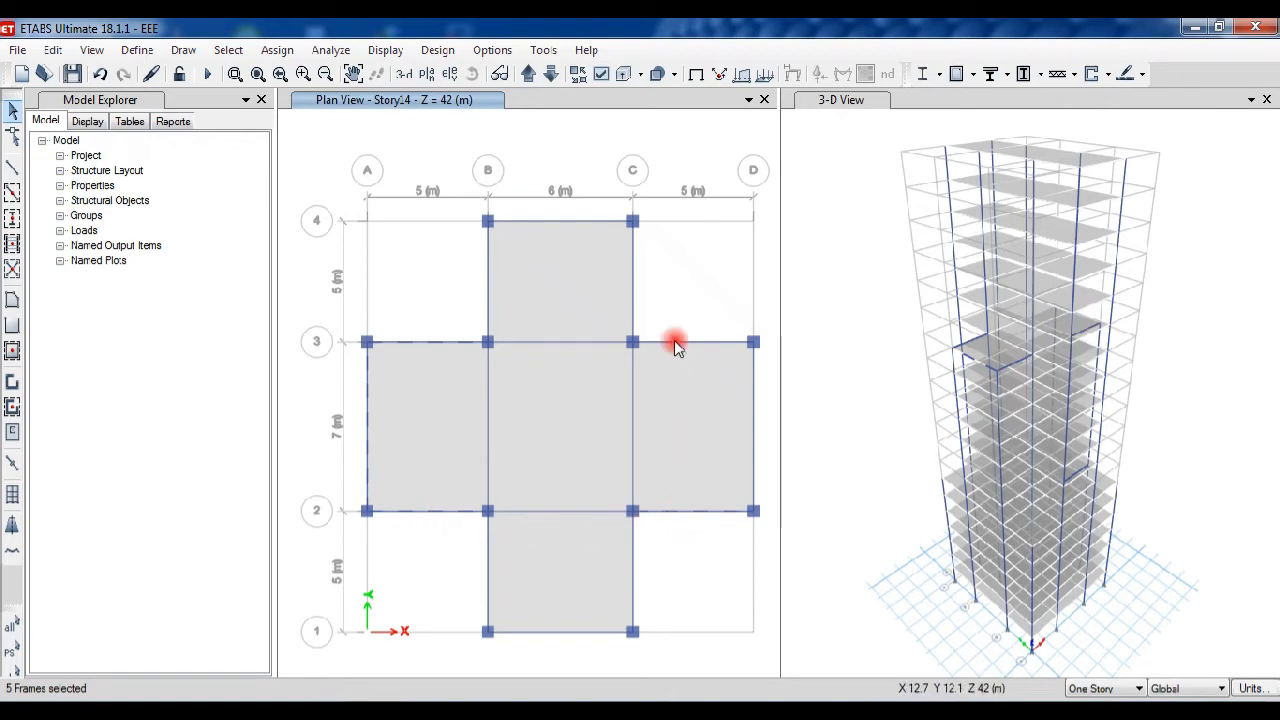
left_click(674, 341)
left_click(752, 388)
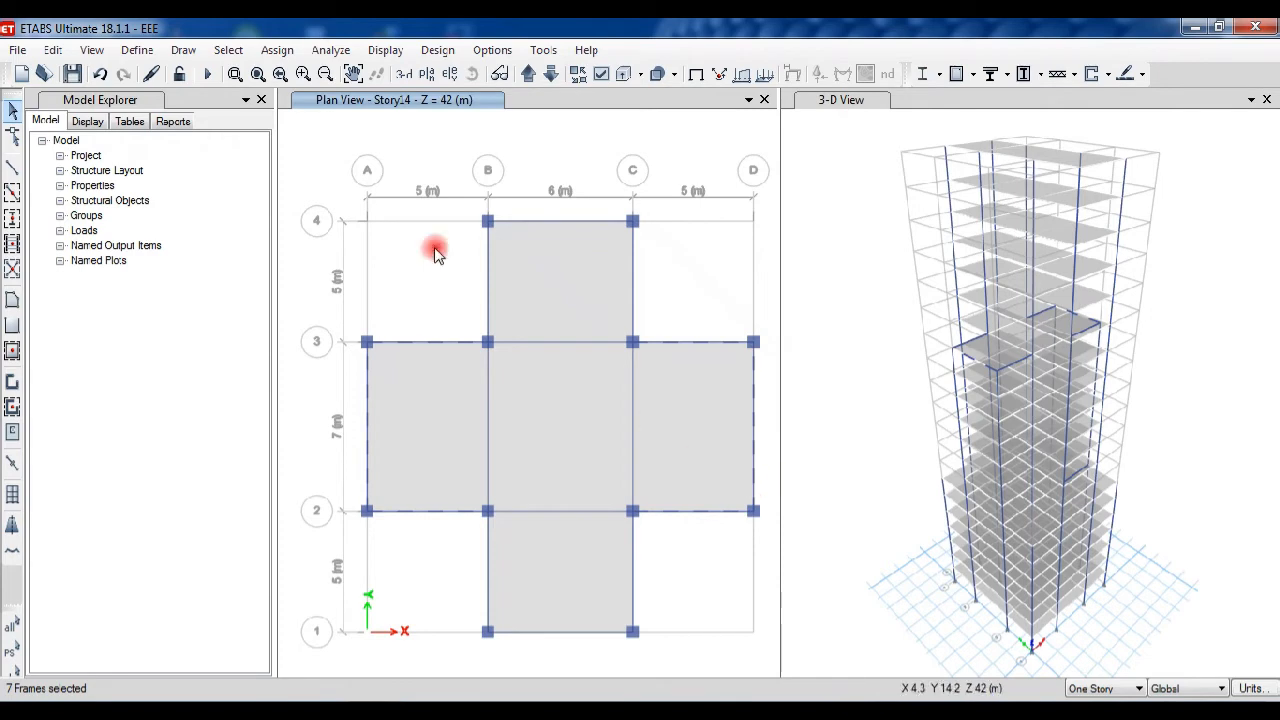
left_click(279, 52)
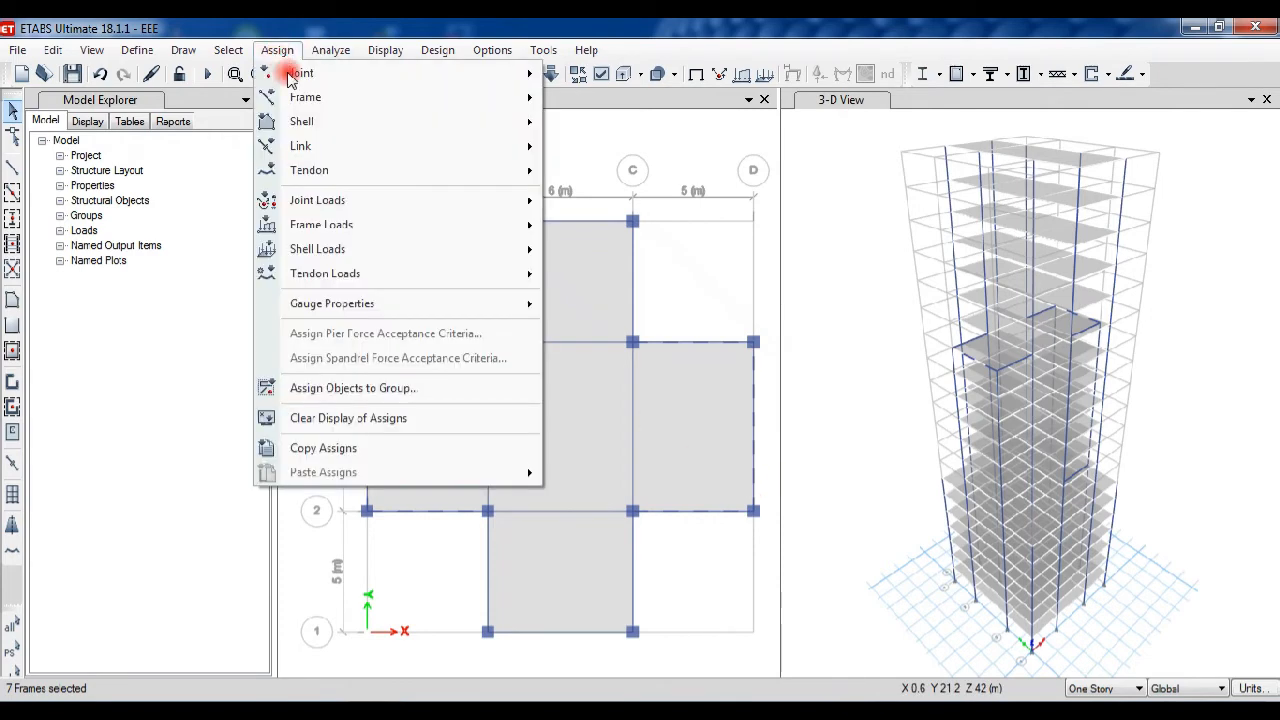
mouse_move(445, 224)
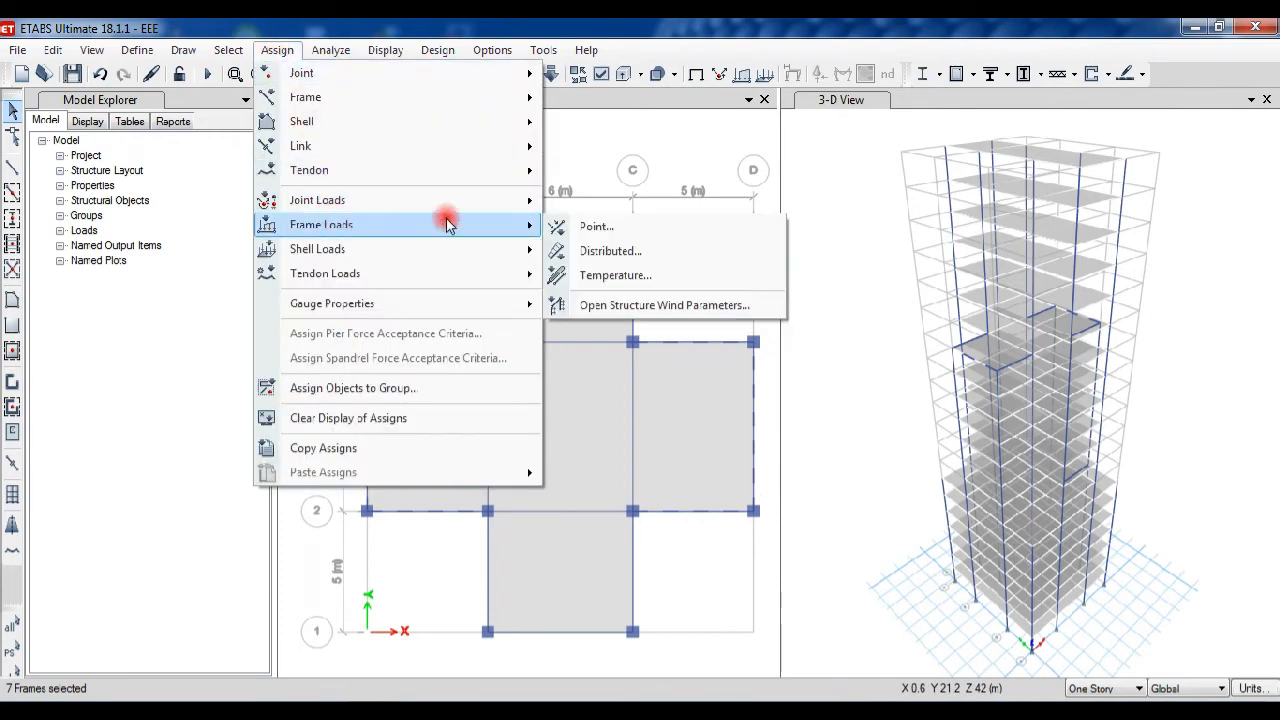
left_click(595, 252)
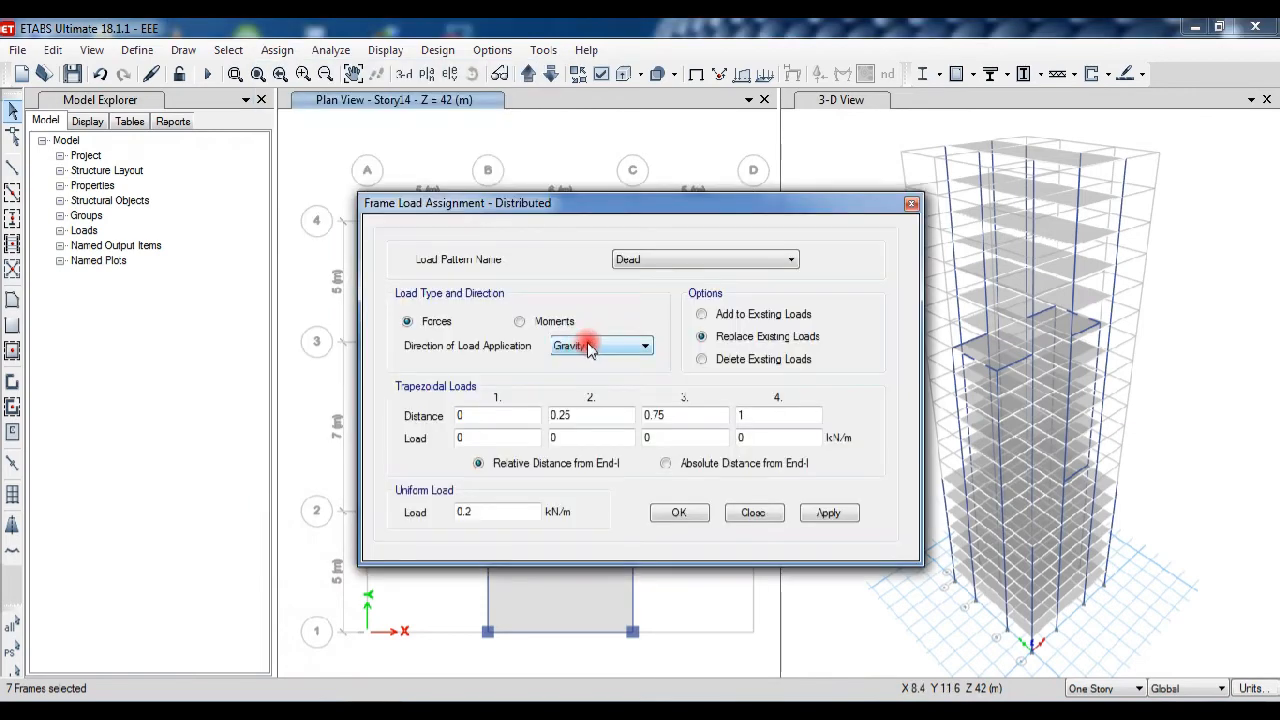
left_click(702, 360)
left_click(826, 512)
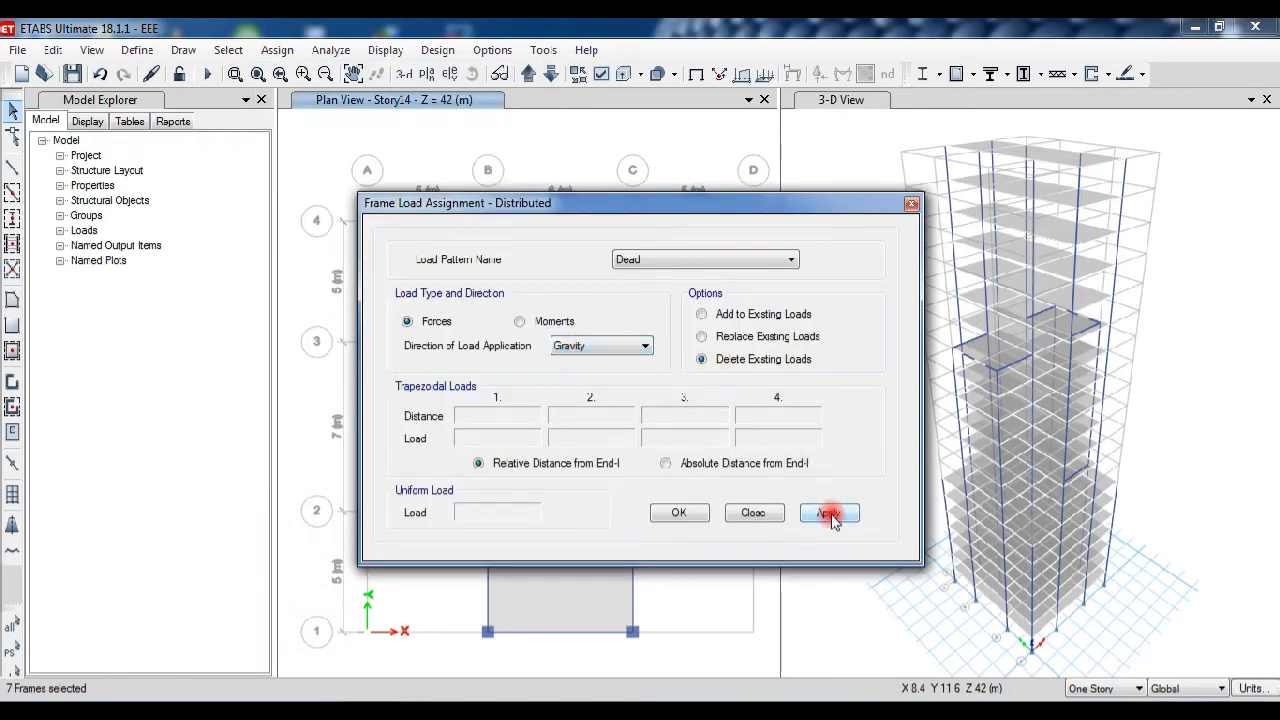
left_click(680, 512)
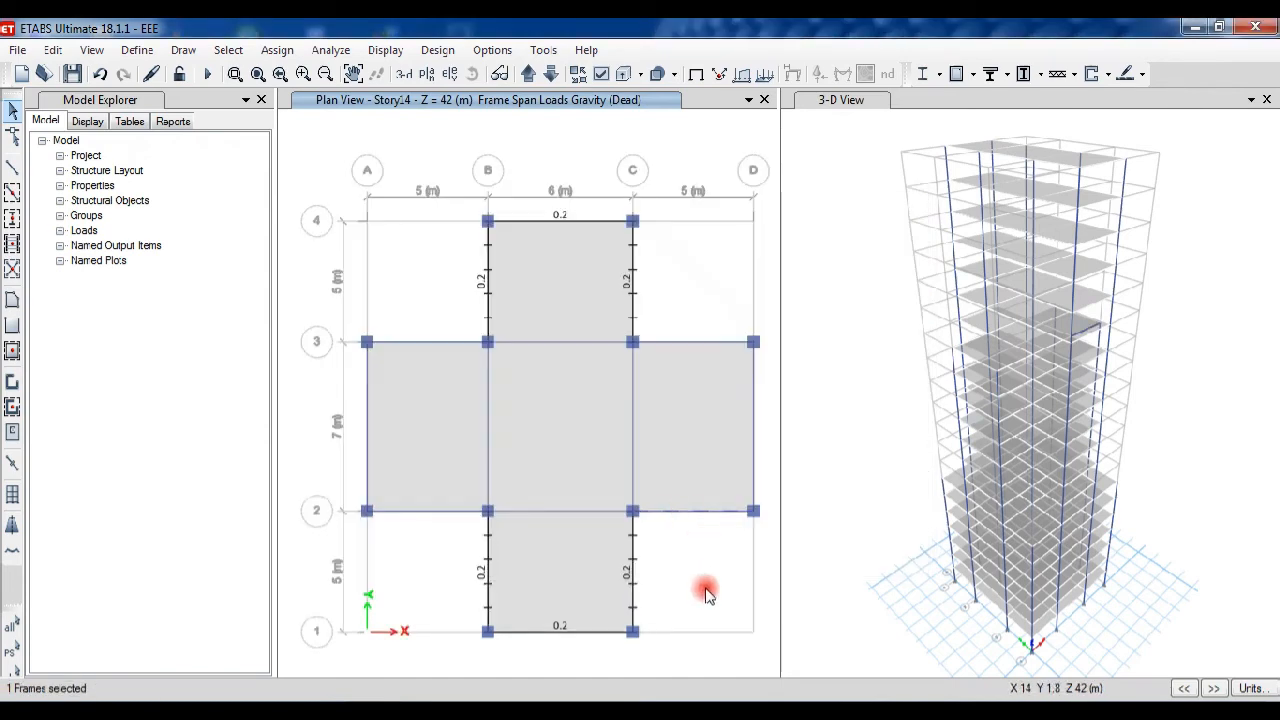
Assign a 0.2 kN/m uniform Dead gravity load to the grid B and grid C beams between grids 2 and 3 on Story14.
left_click(487, 413)
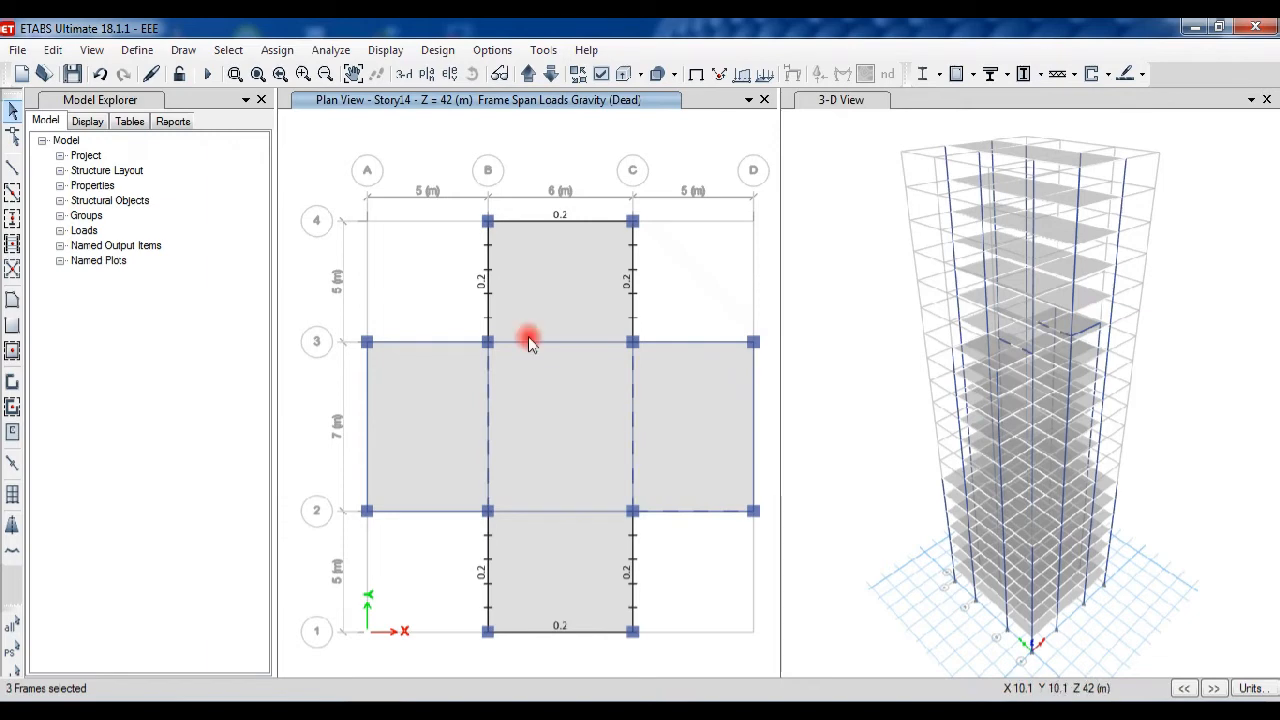
left_click(277, 50)
mouse_move(349, 222)
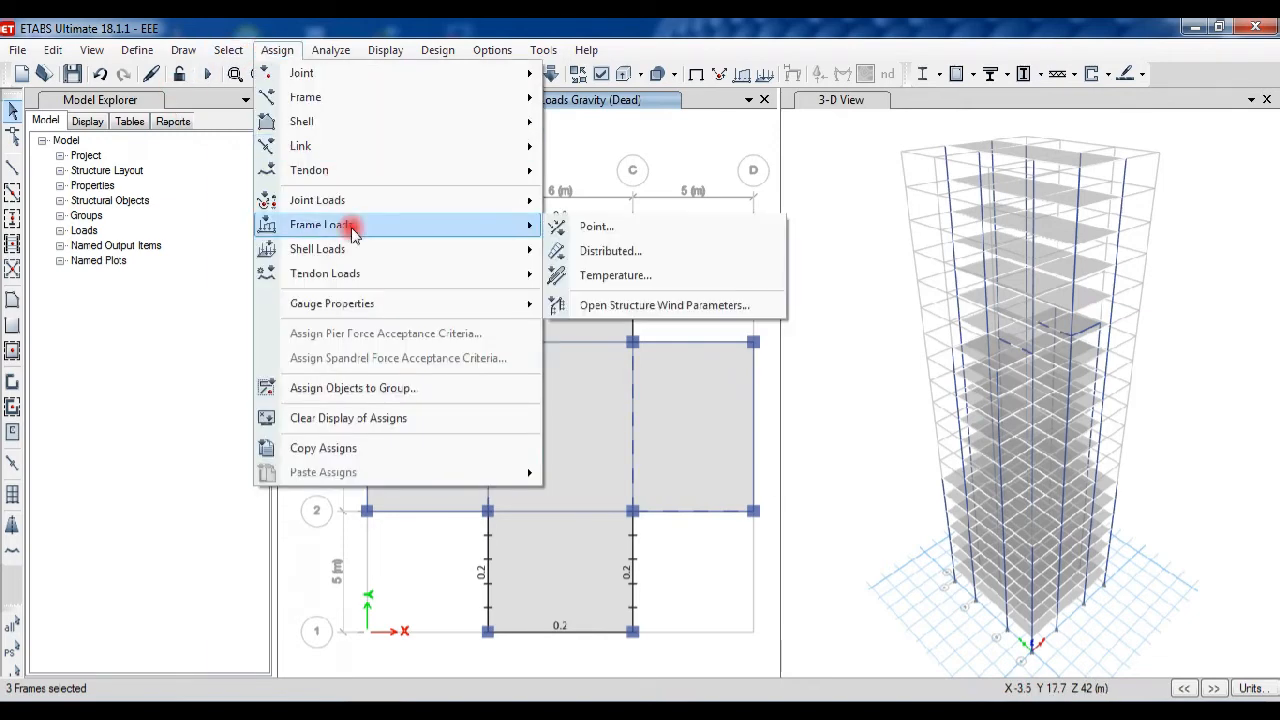
left_click(583, 257)
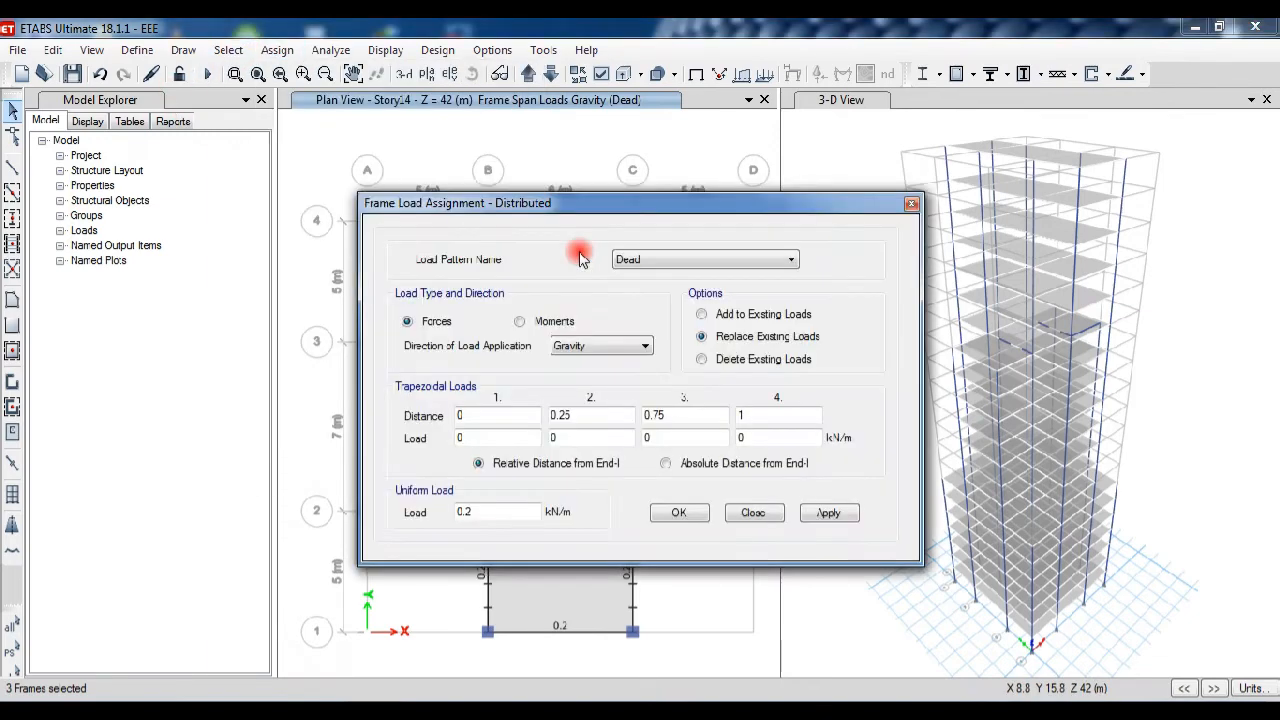
left_click(668, 514)
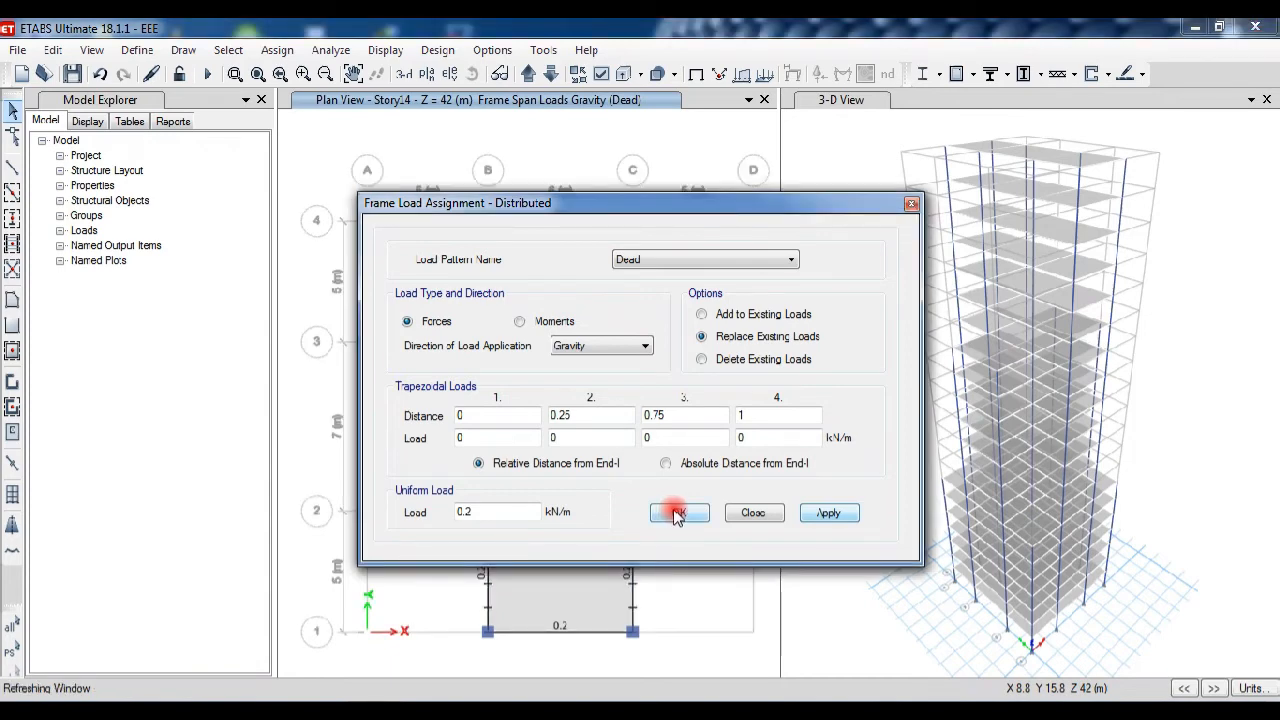
left_click(677, 514)
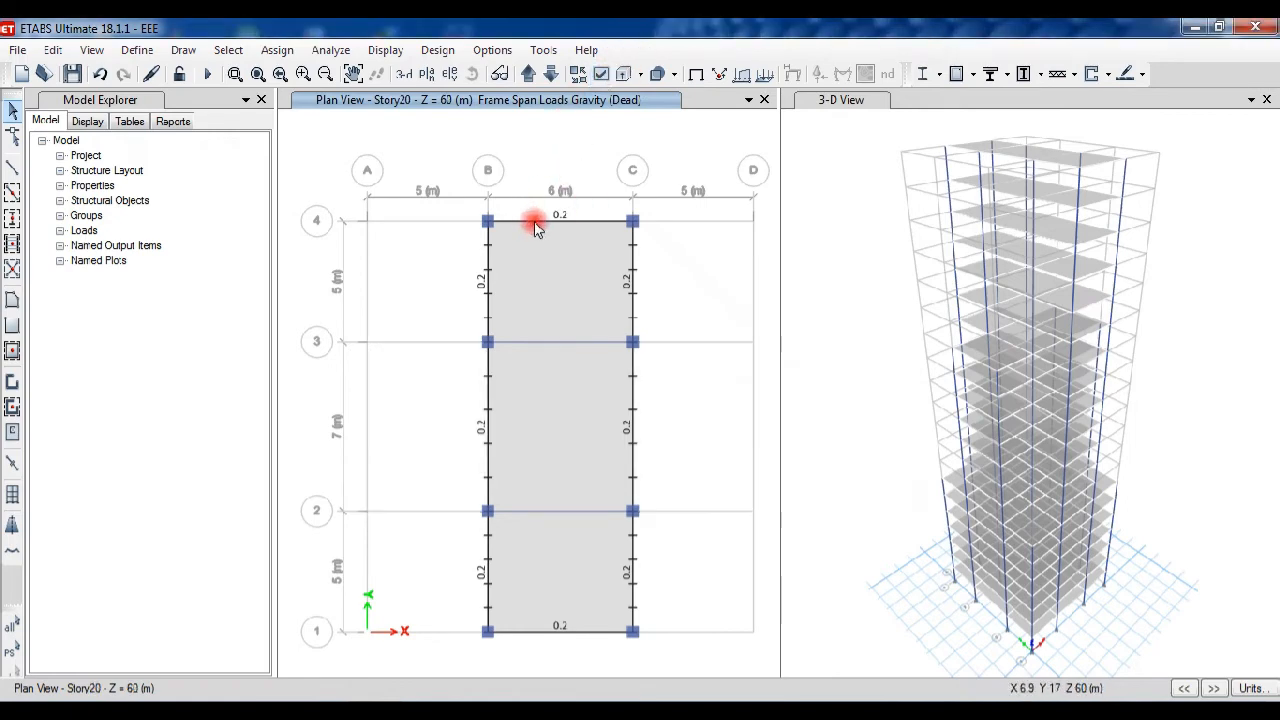
Delete the existing Dead distributed loads from the perimeter beams of the bays between grids B and C on Story20.
left_click(630, 262)
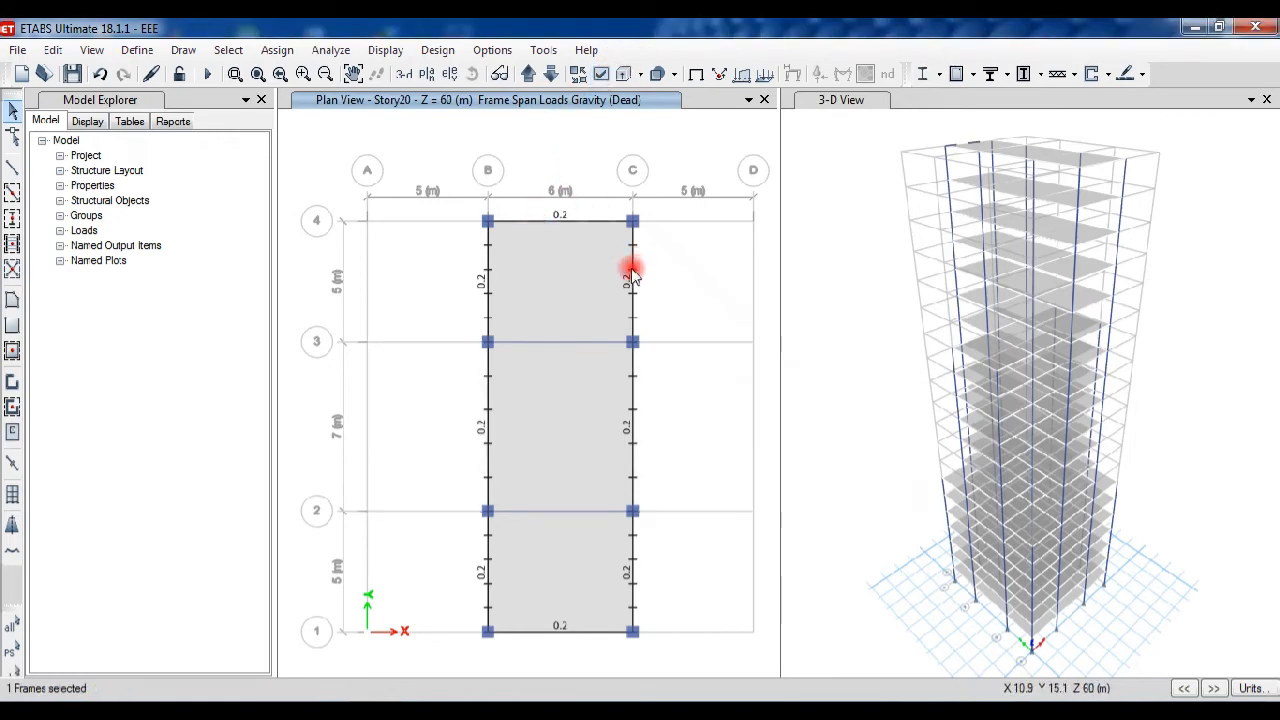
left_click(635, 257)
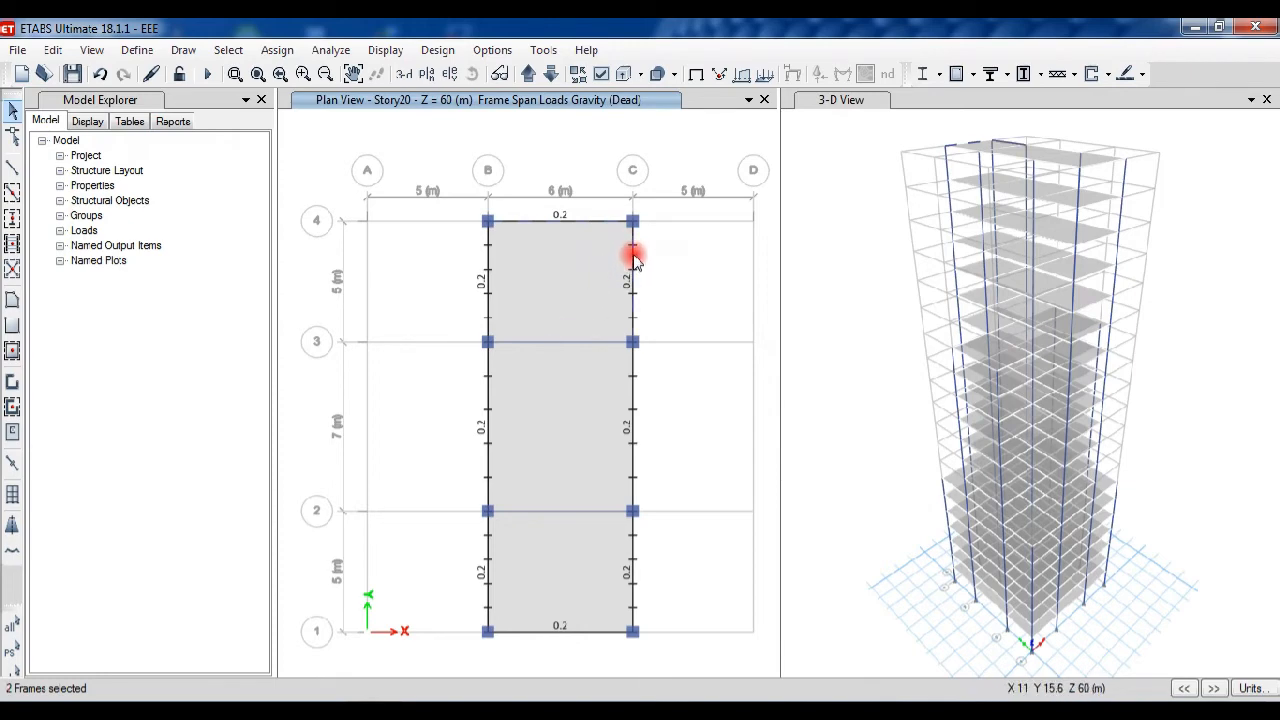
left_click(490, 255)
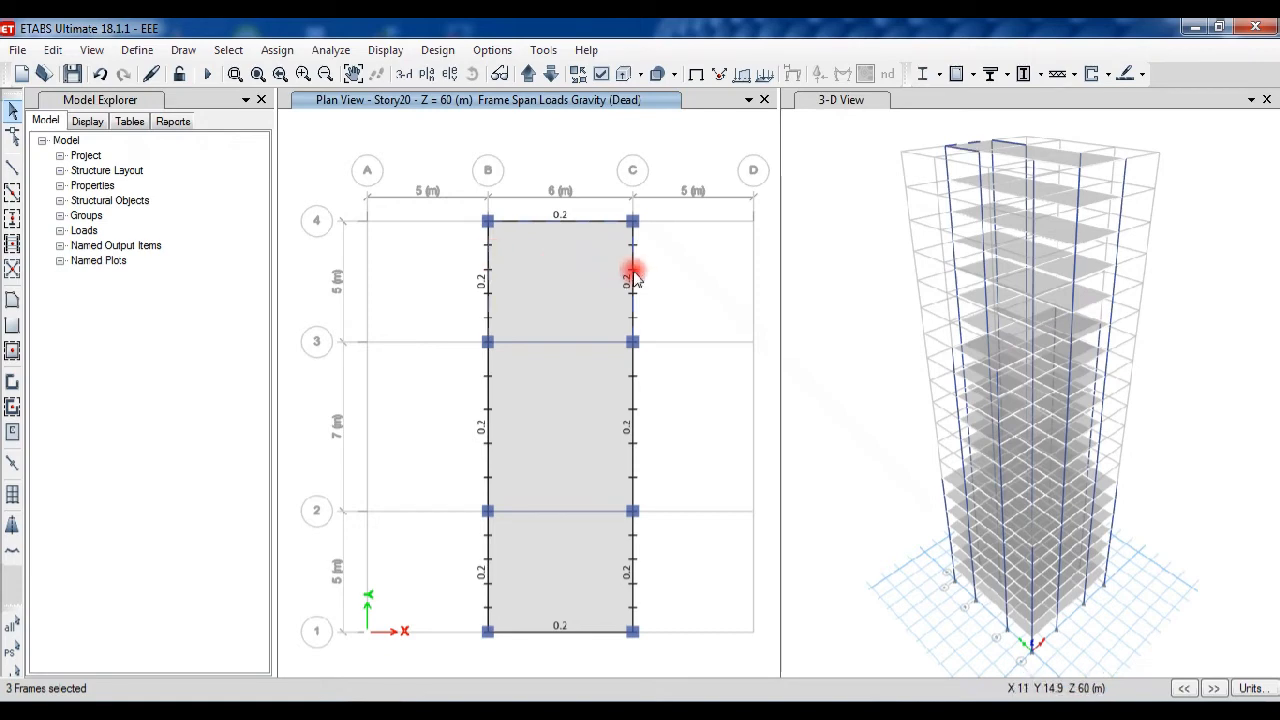
left_click(486, 361)
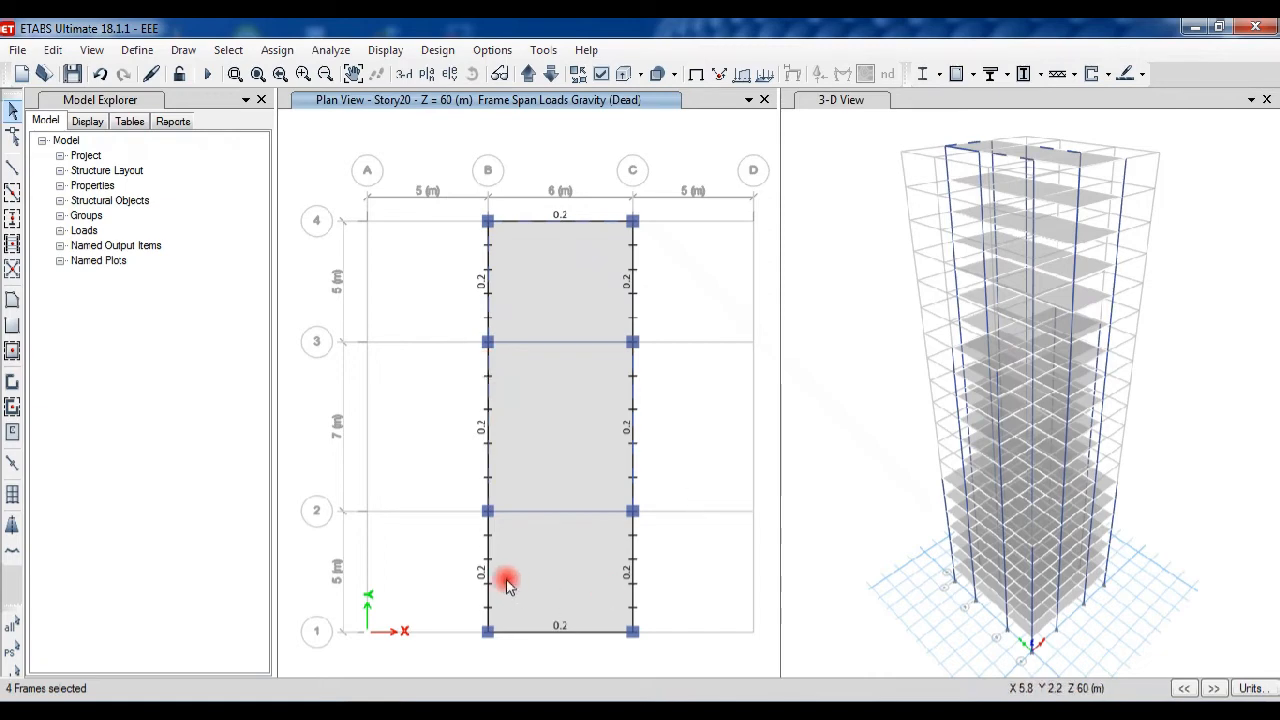
left_click(489, 551)
left_click(537, 632)
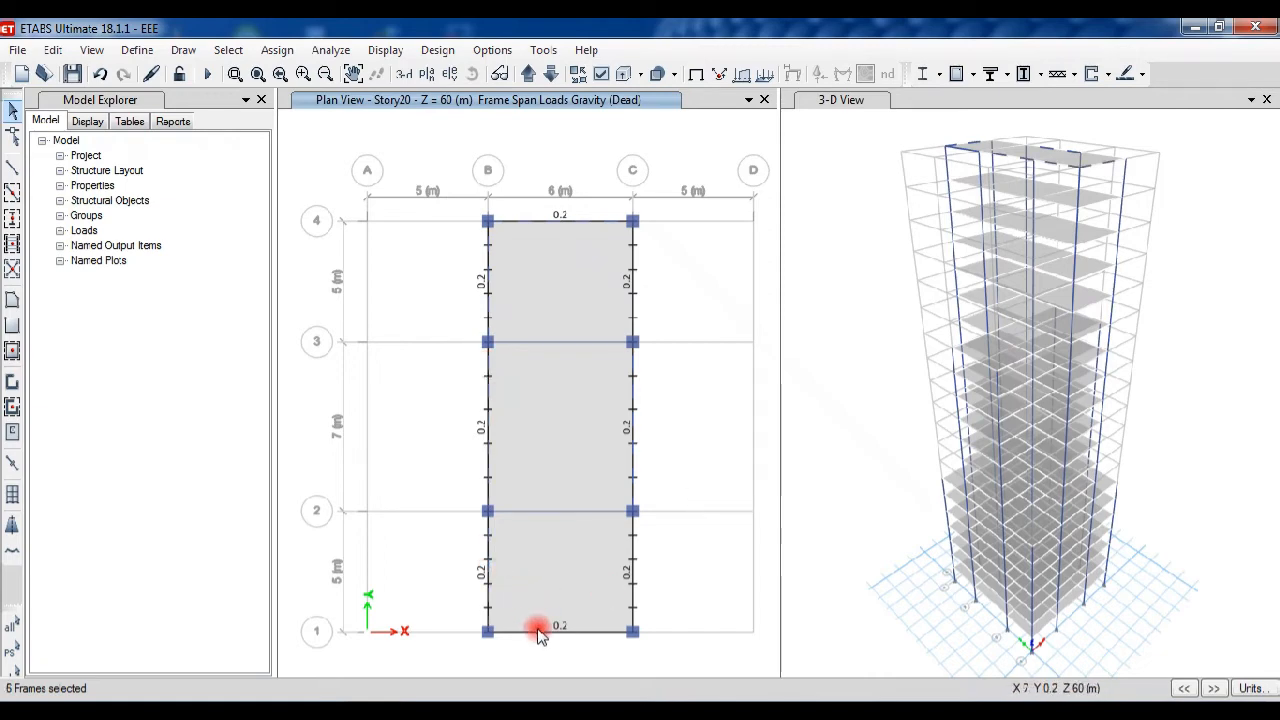
left_click(633, 595)
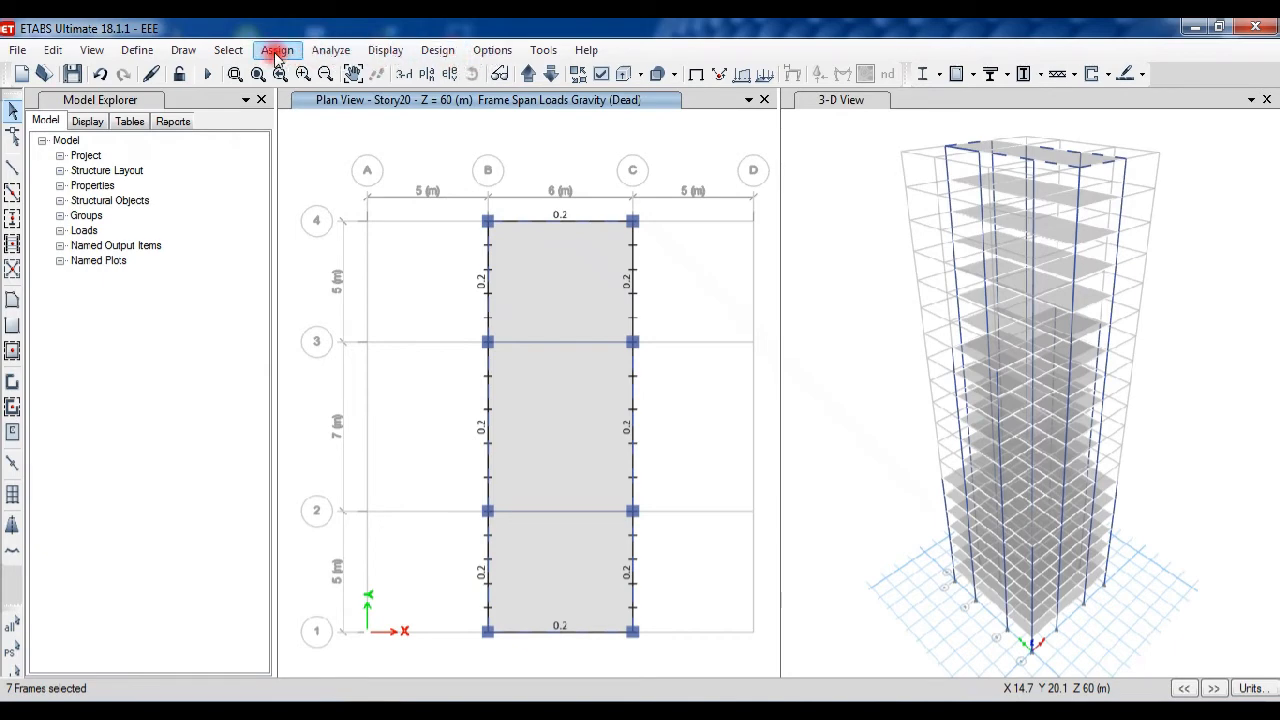
left_click(436, 51)
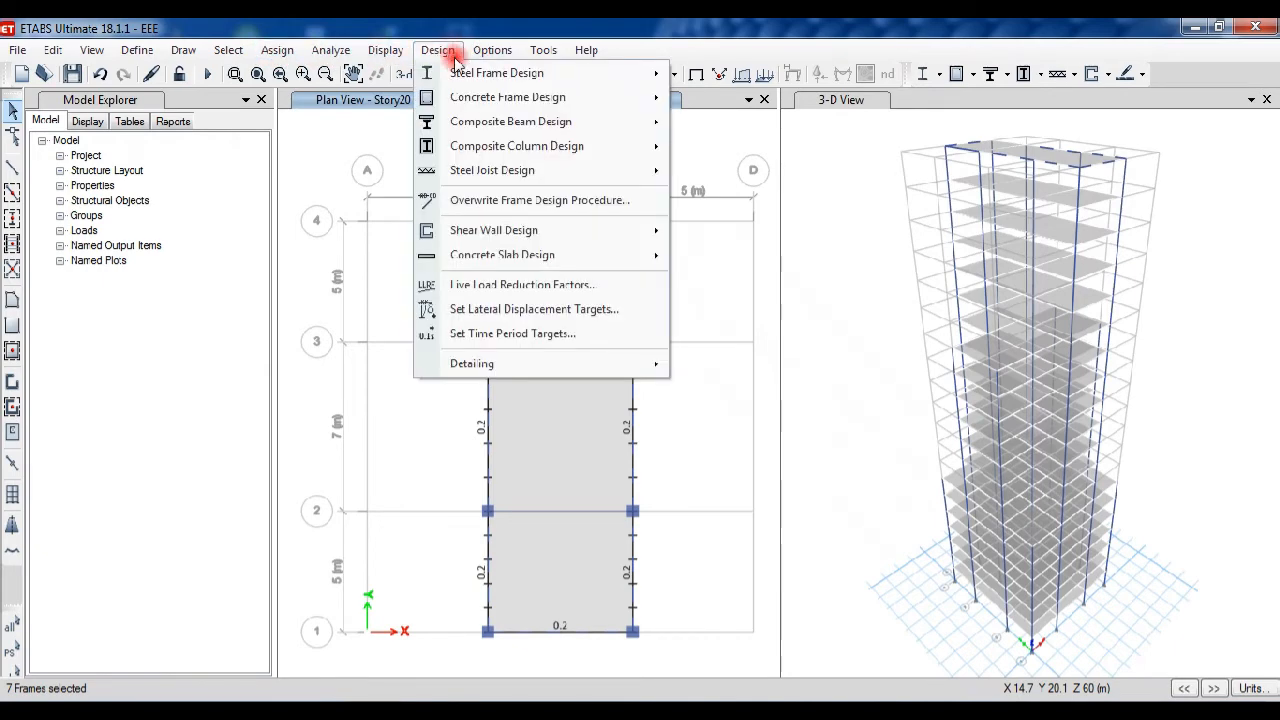
left_click(387, 51)
left_click(385, 52)
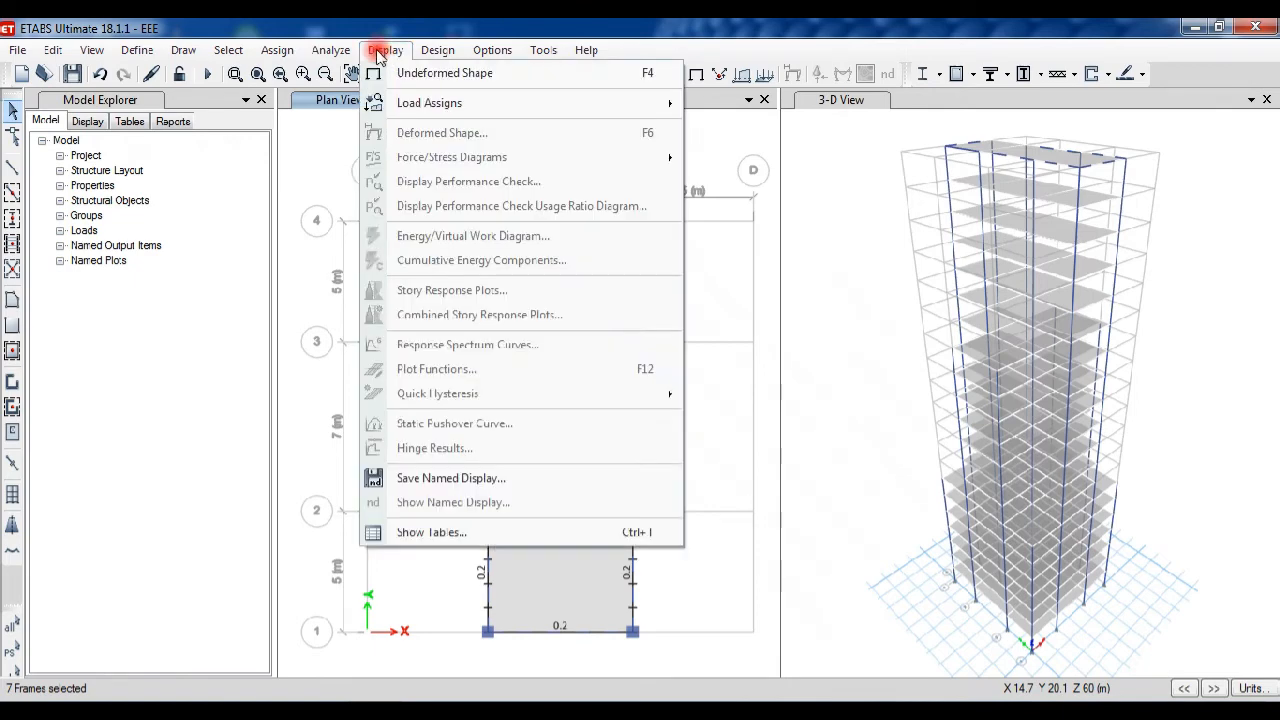
left_click(385, 52)
left_click(277, 50)
mouse_move(349, 223)
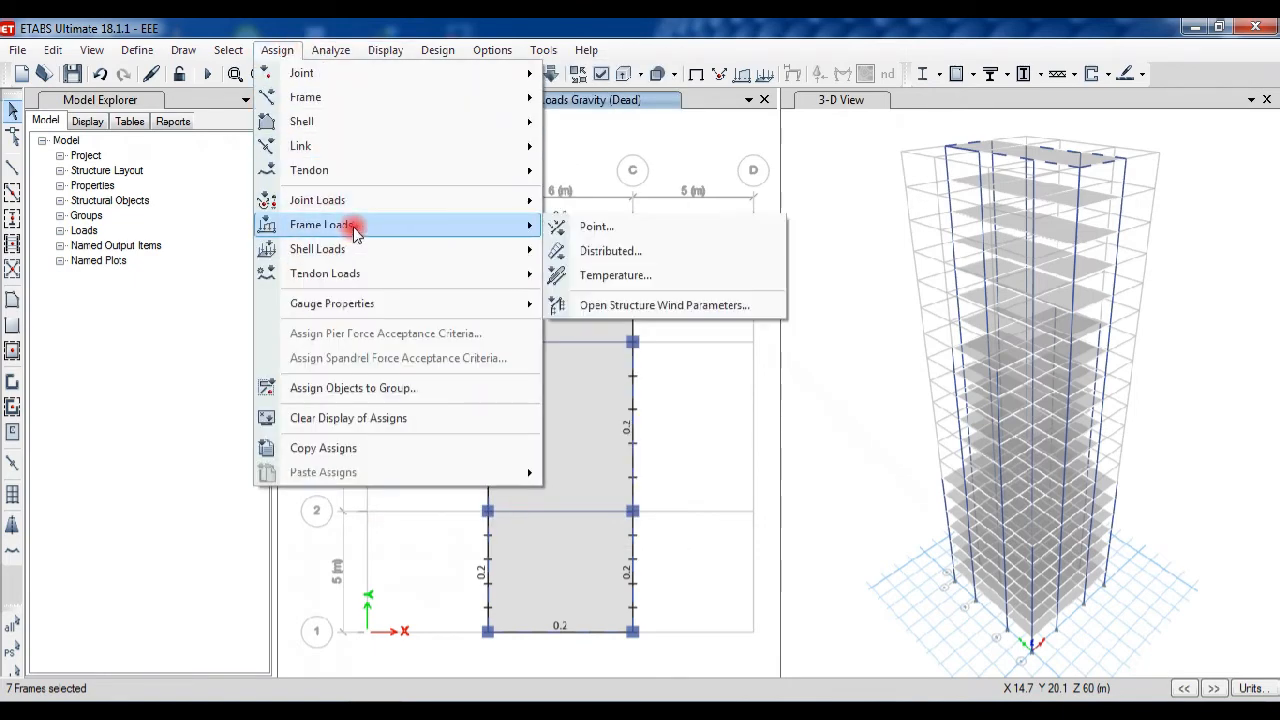
left_click(555, 254)
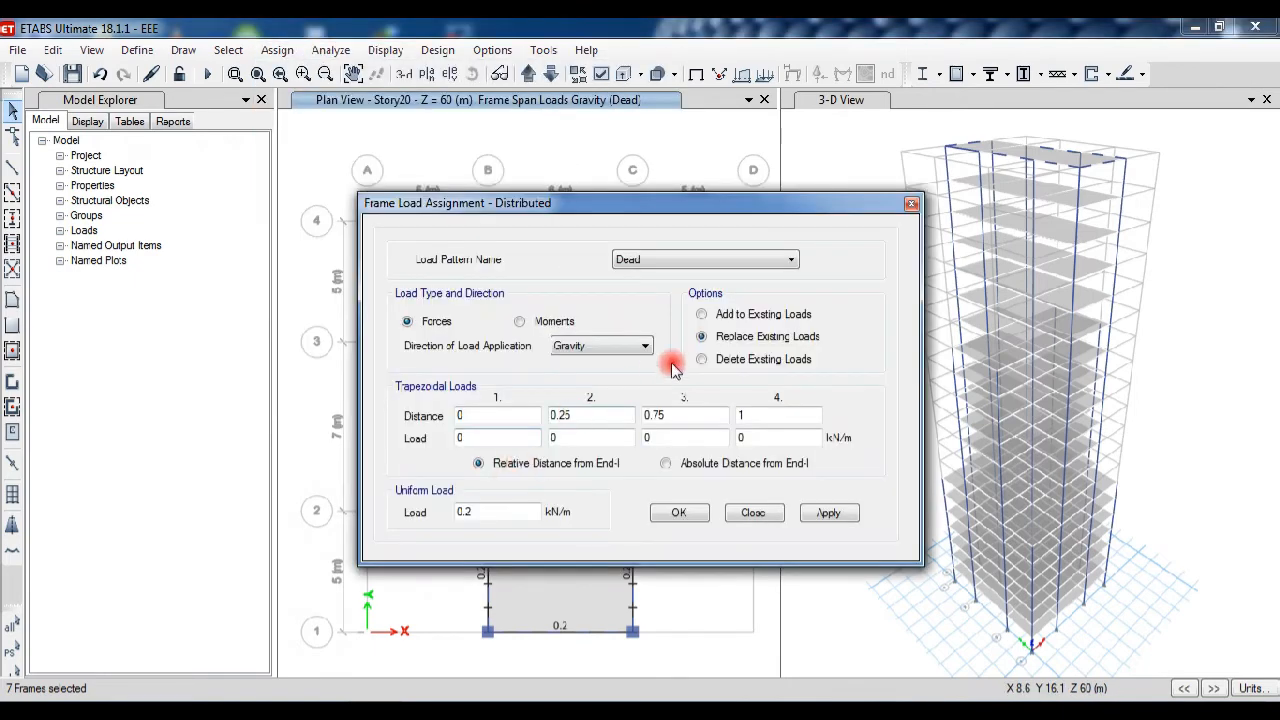
left_click(702, 359)
left_click(830, 513)
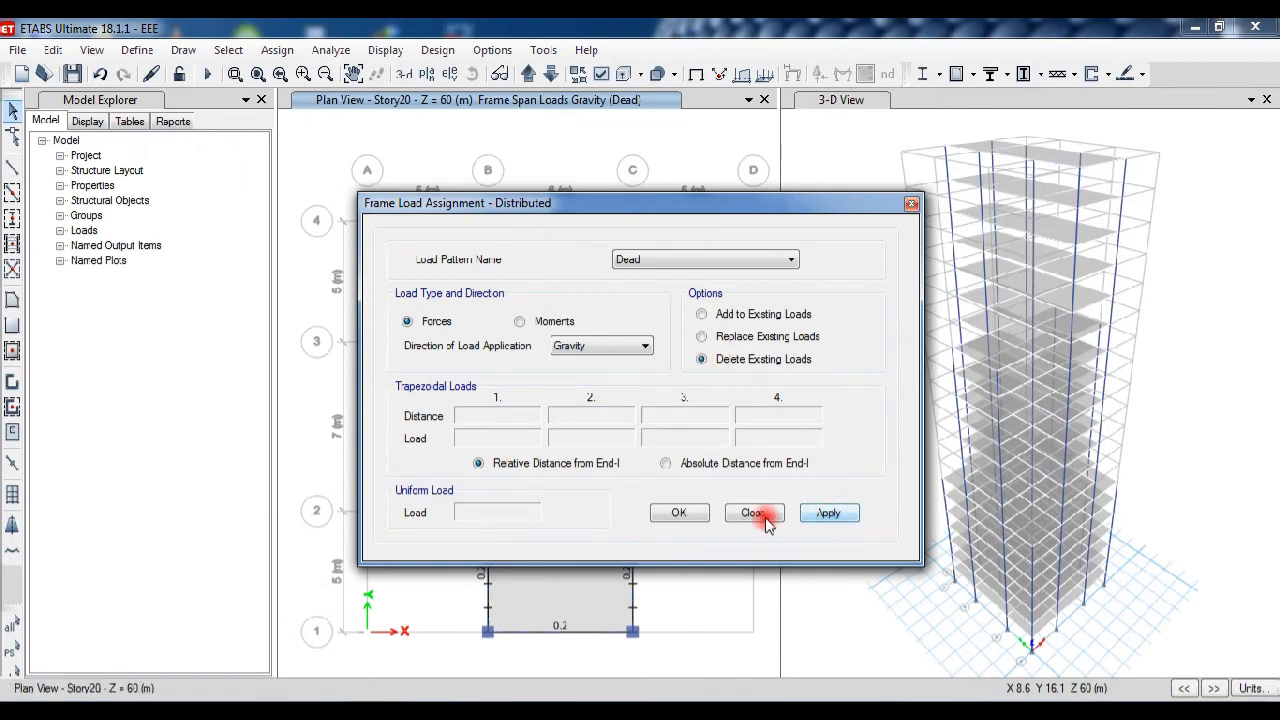
left_click(680, 513)
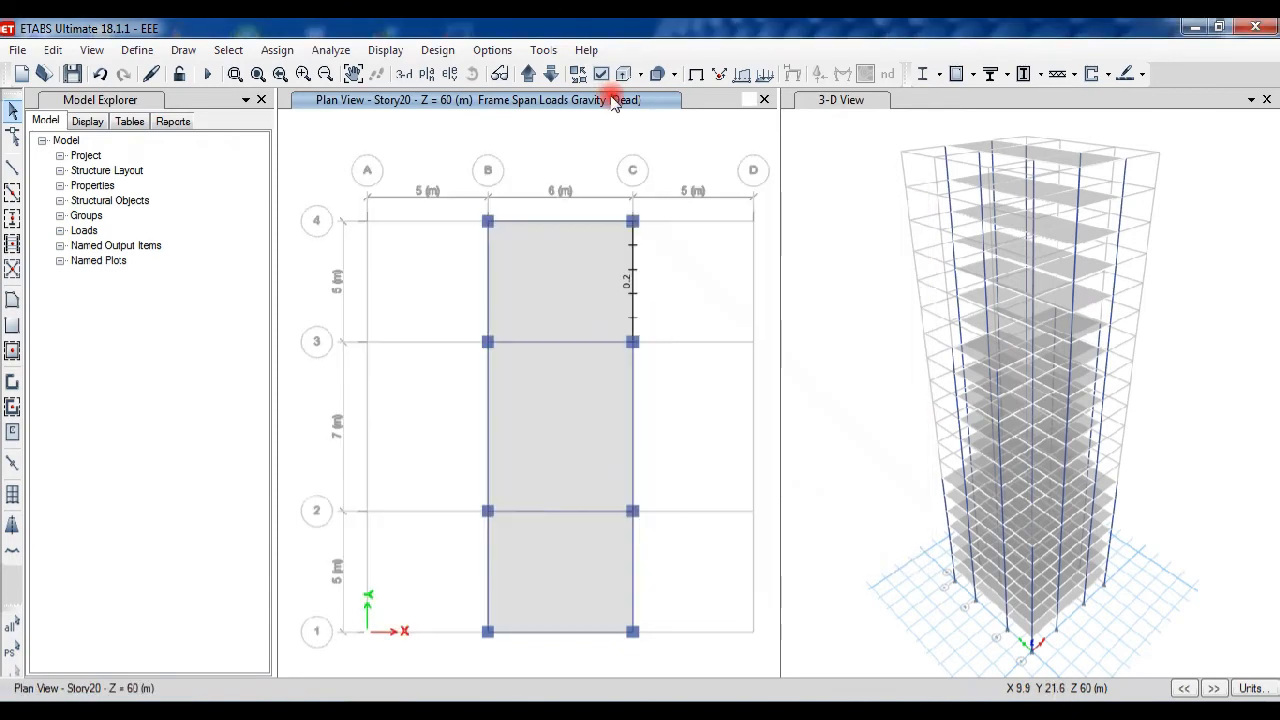
Delete the remaining Dead distributed load from the grid C beam between grids 3 and 4 on Story20.
left_click(633, 284)
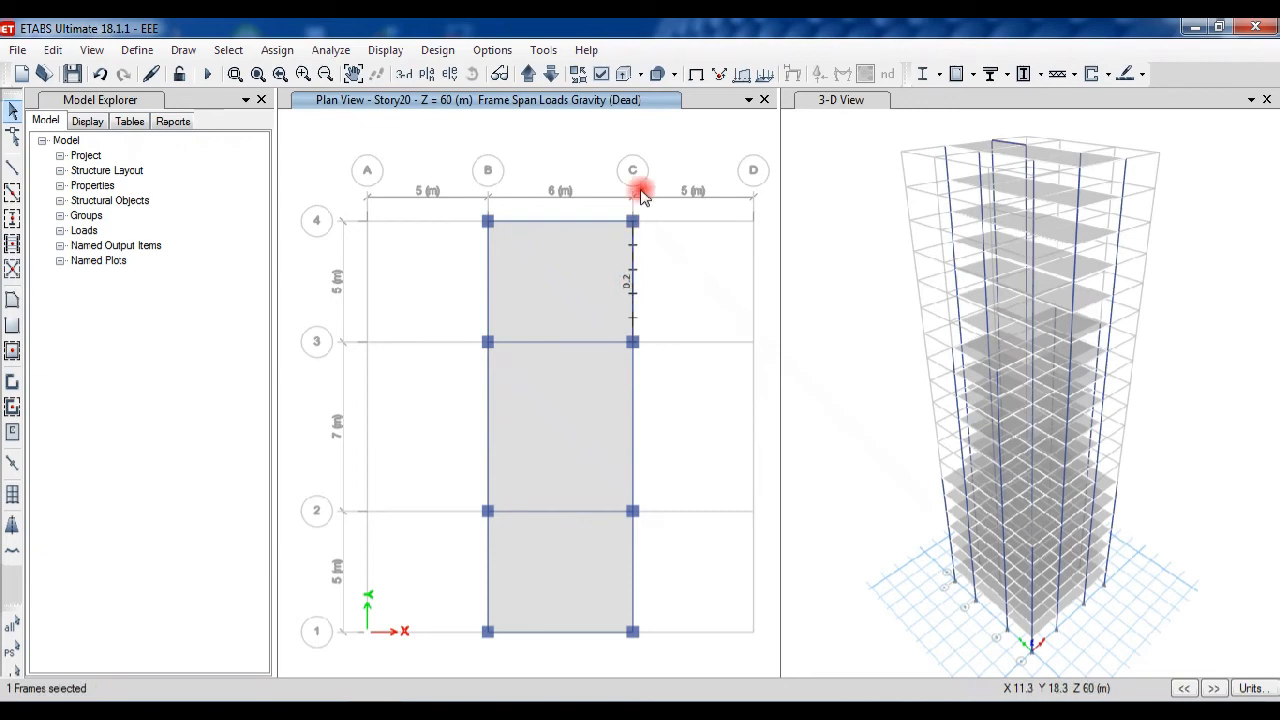
left_click(276, 50)
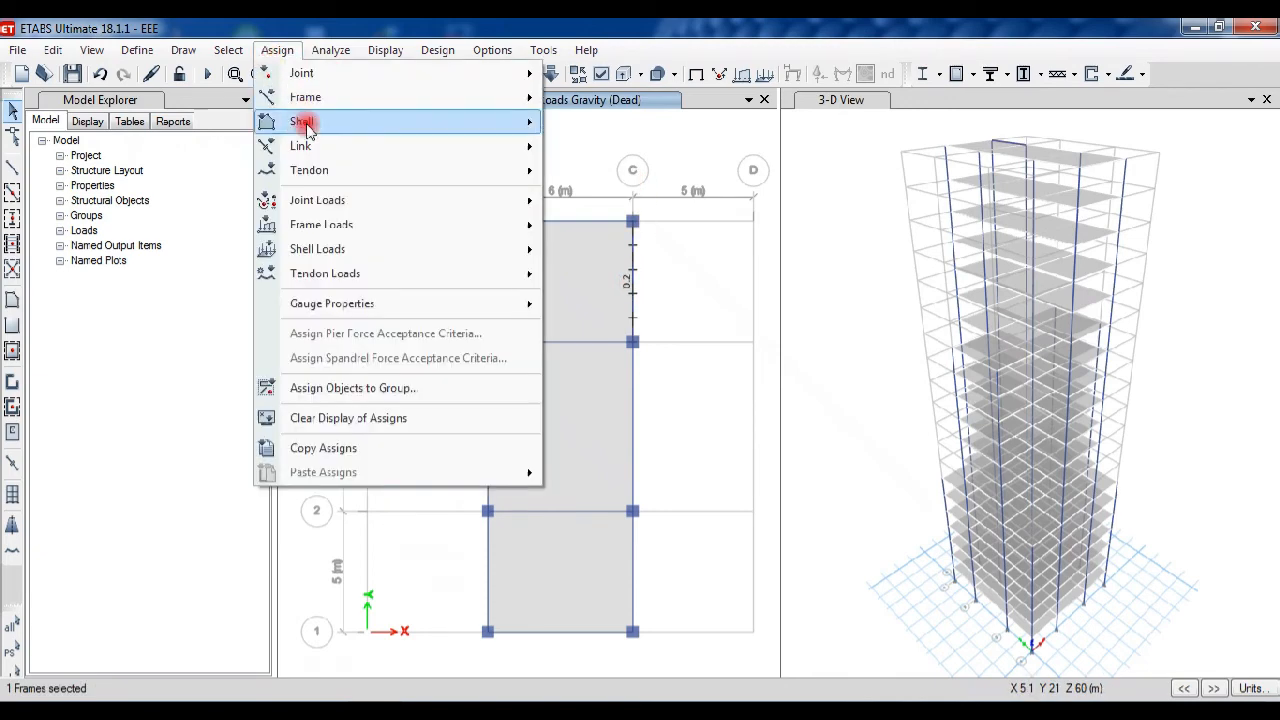
mouse_move(329, 226)
left_click(600, 251)
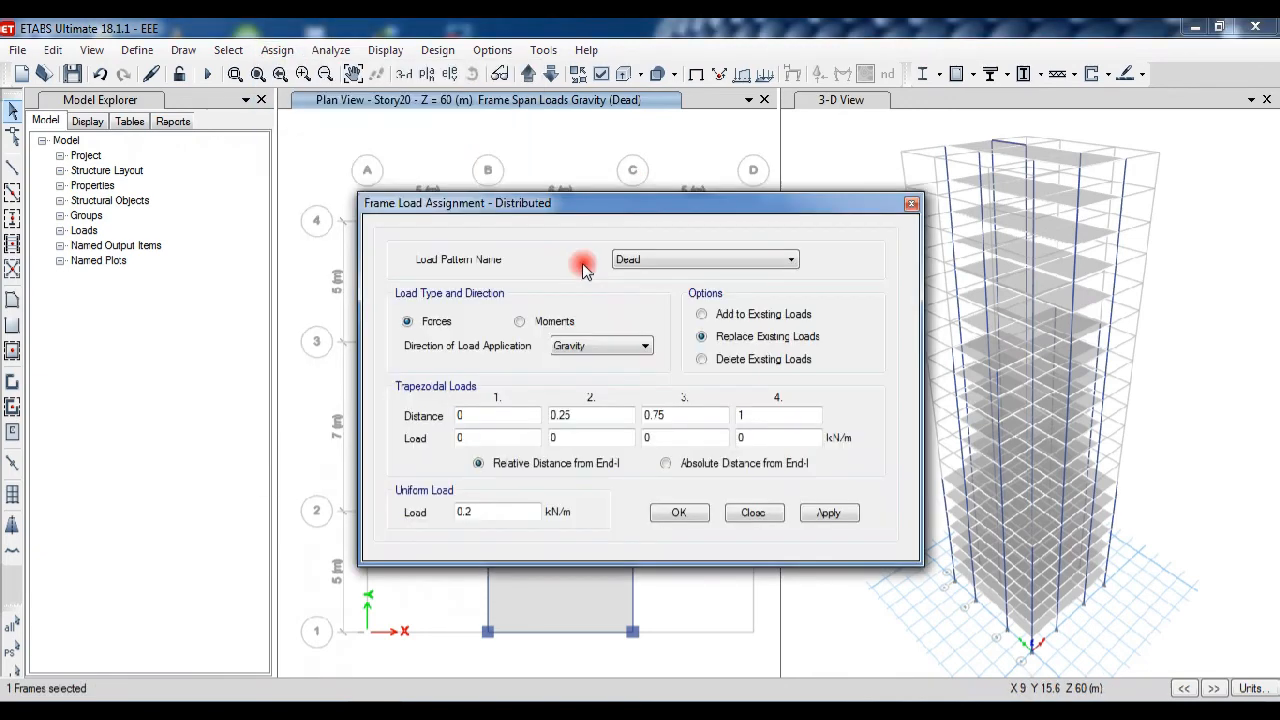
left_click(701, 359)
left_click(830, 513)
left_click(680, 513)
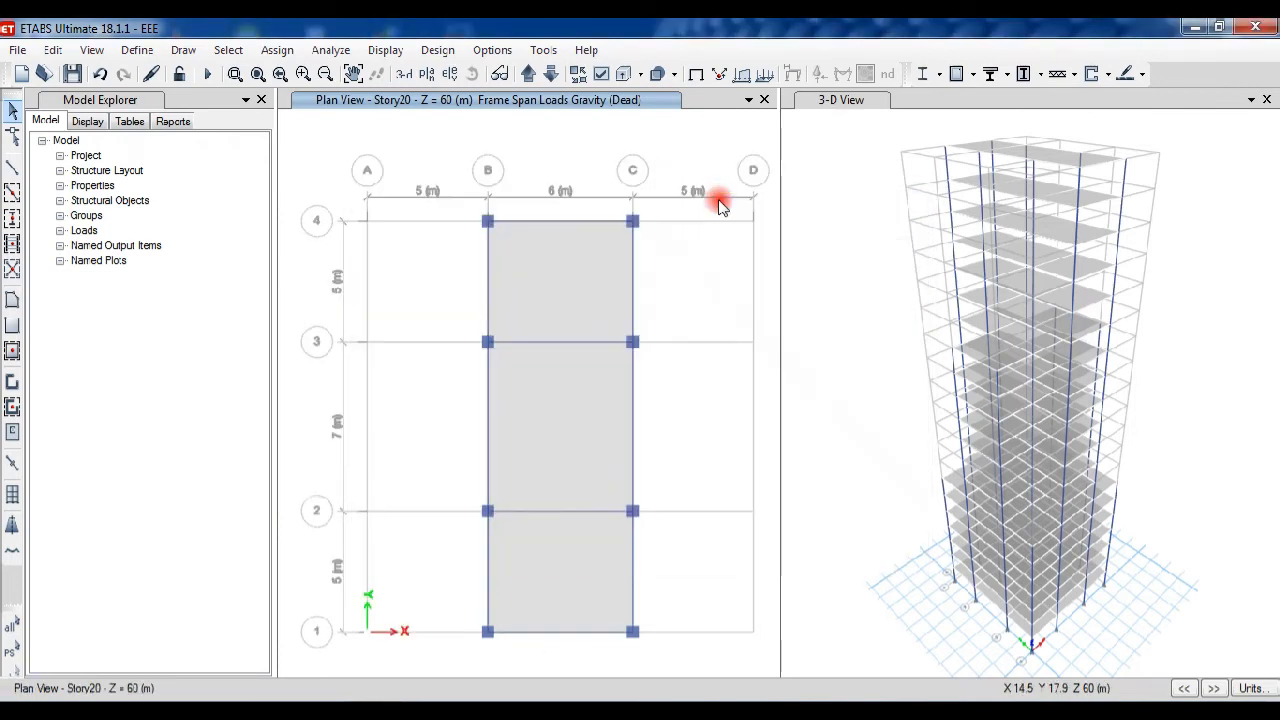
Reset the Story20 plan to its undeformed shape and move the plan view down to Story19.
left_click(437, 49)
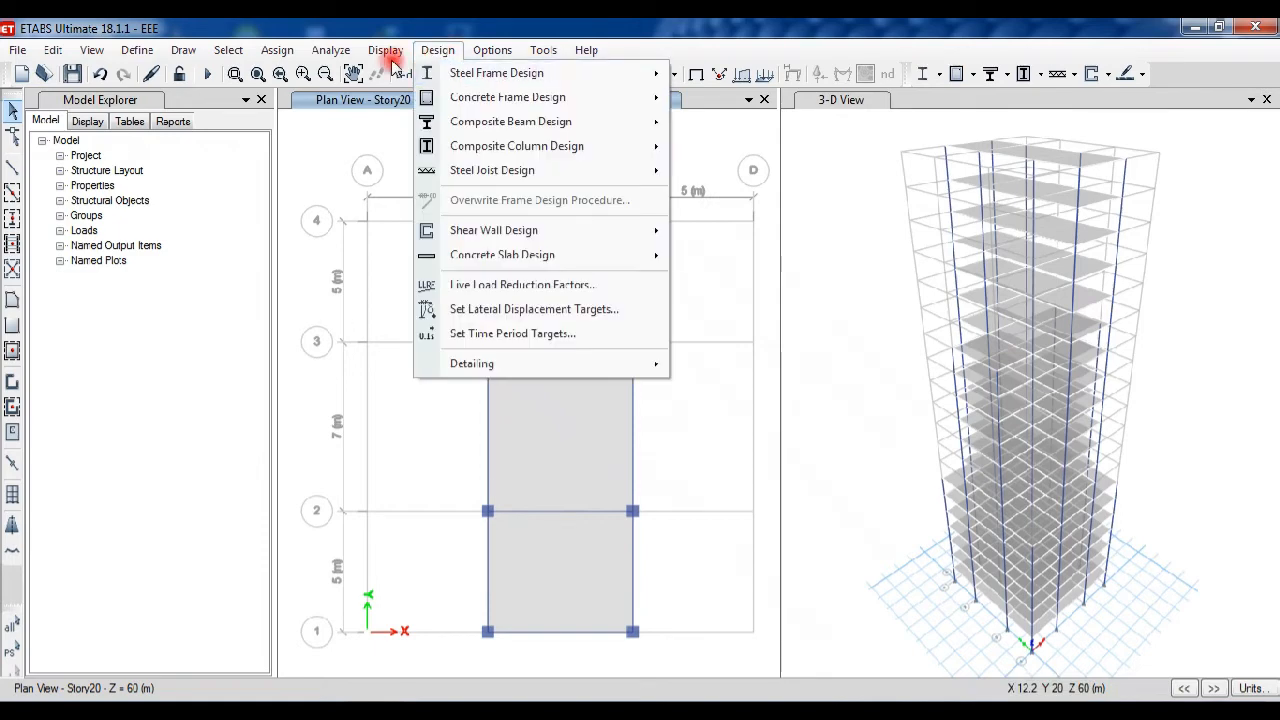
left_click(391, 57)
left_click(389, 54)
left_click(402, 74)
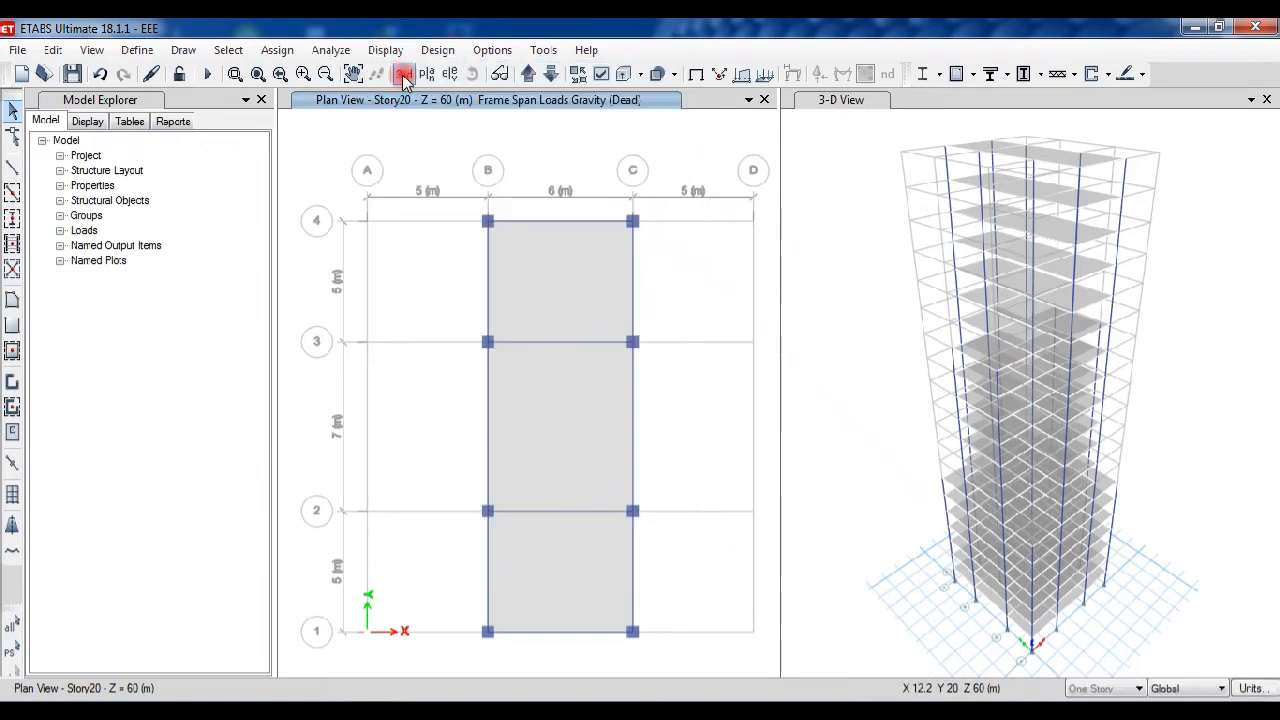
left_click(508, 120)
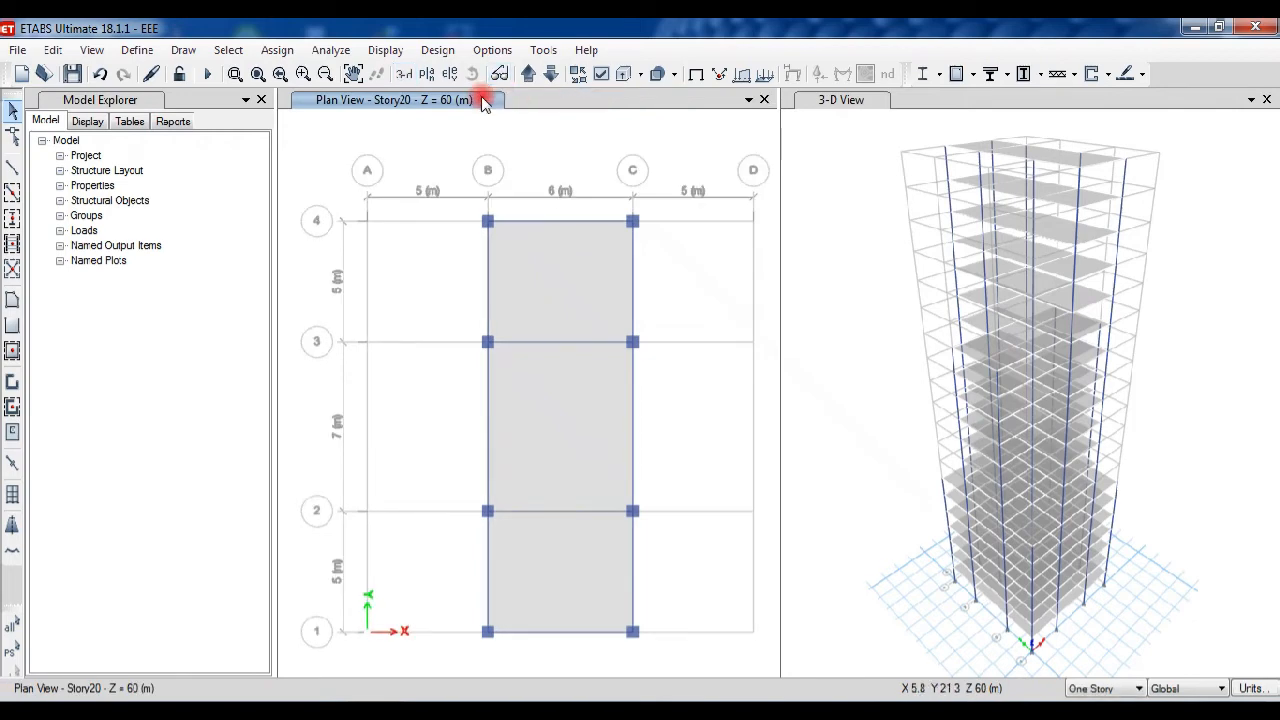
left_click(548, 78)
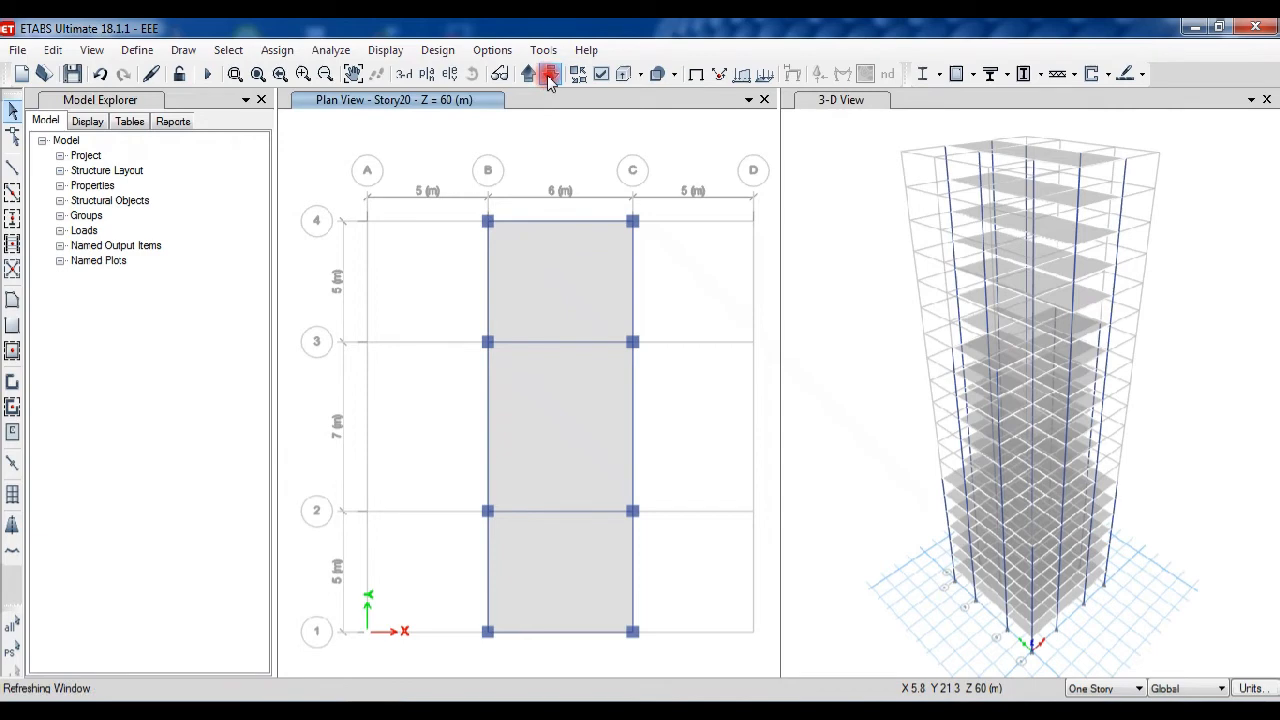
left_click(548, 78)
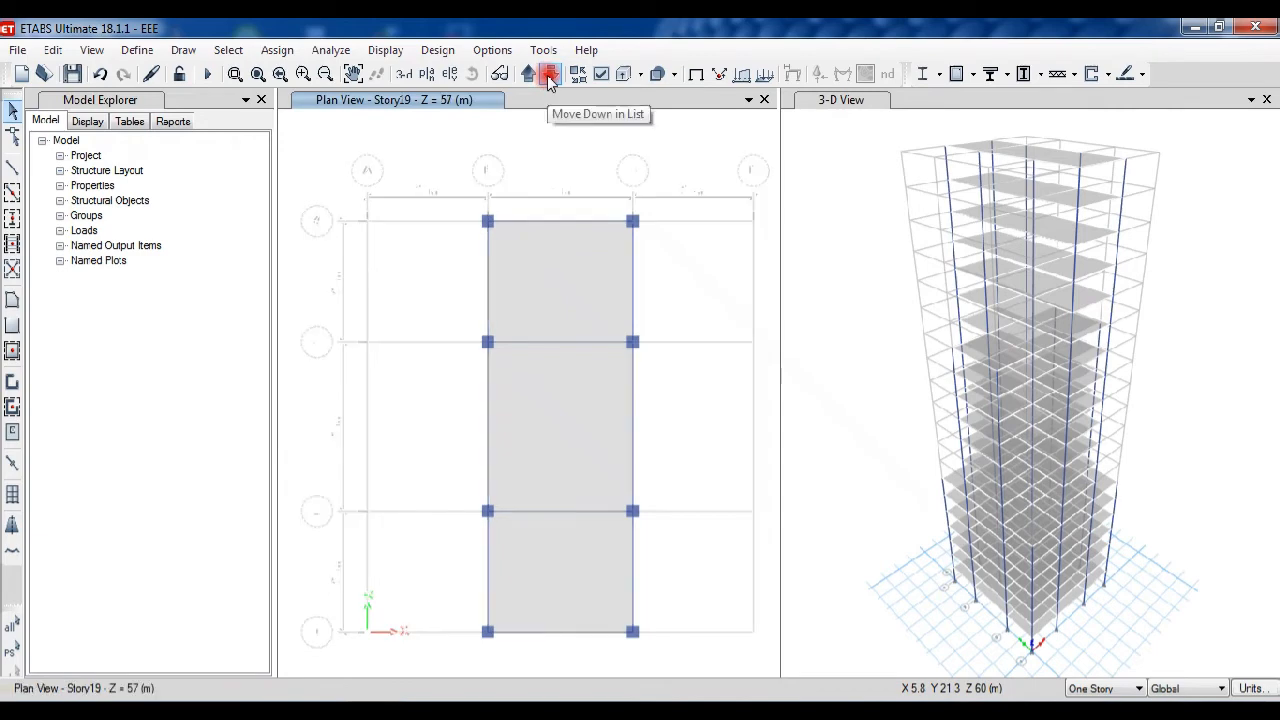
Display the Dead frame span loads with their values on the Story19 plan and compare them with Story20.
left_click(437, 50)
mouse_move(400, 58)
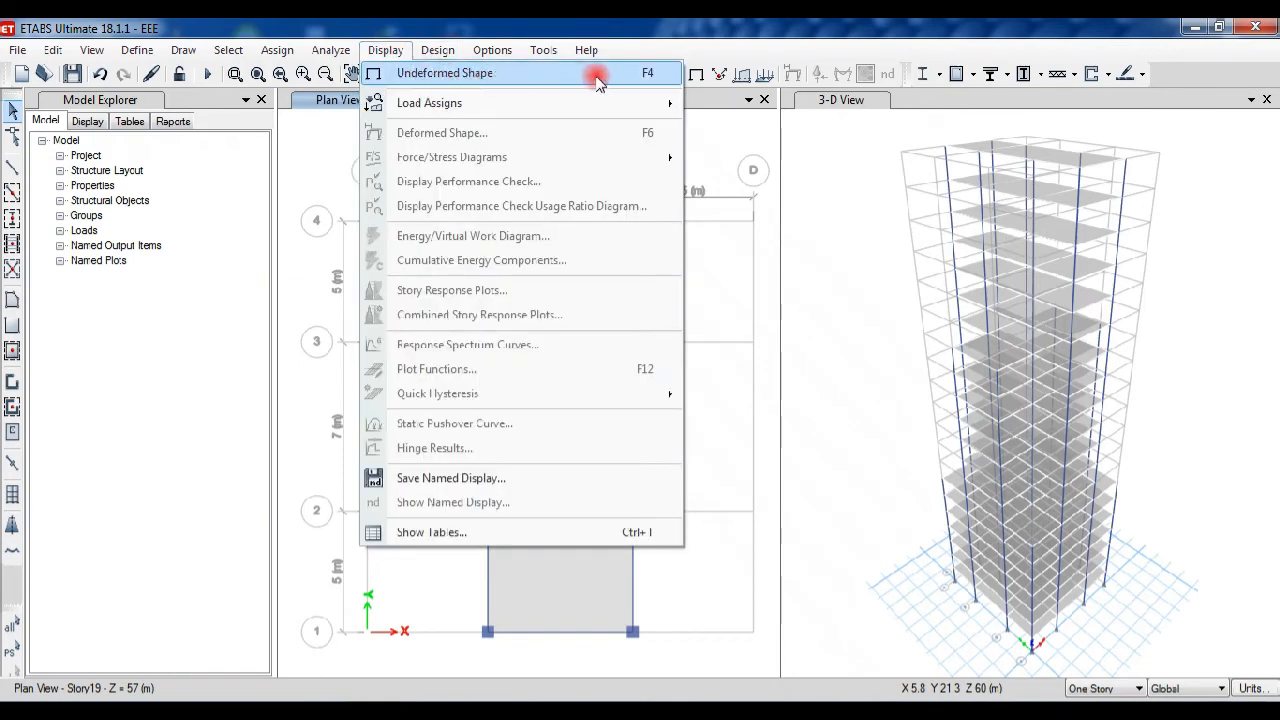
mouse_move(510, 102)
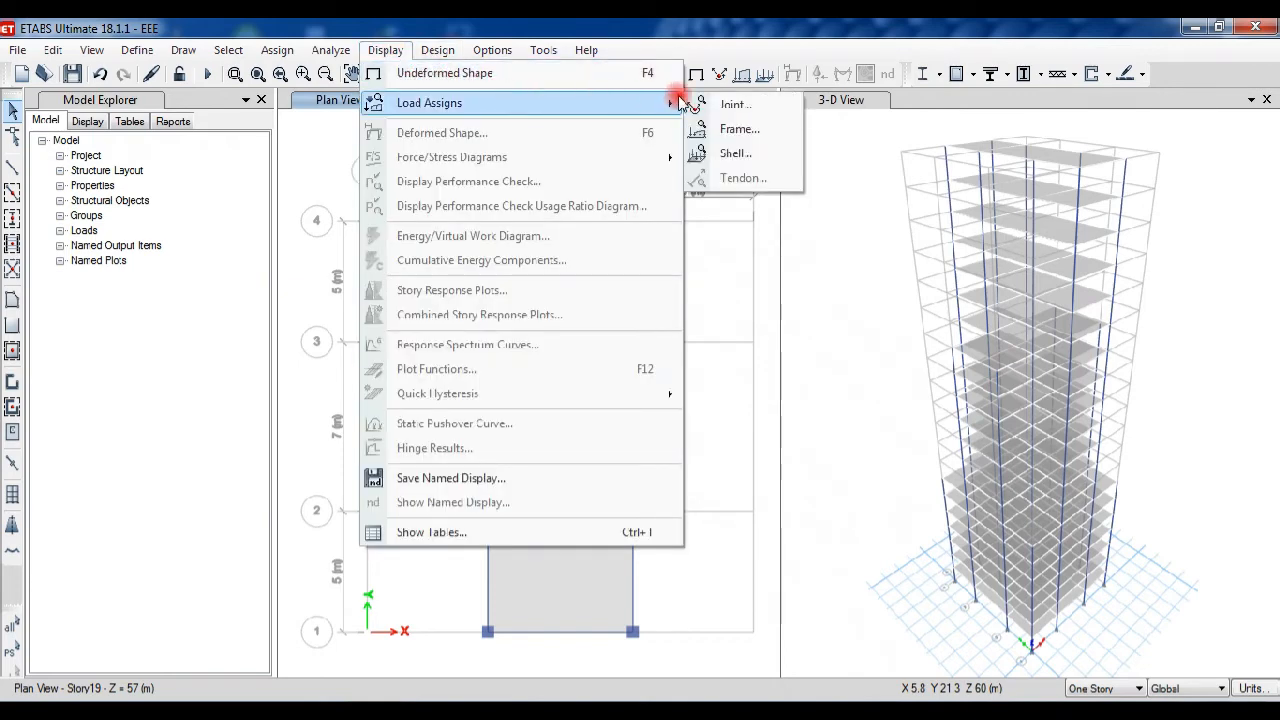
left_click(726, 131)
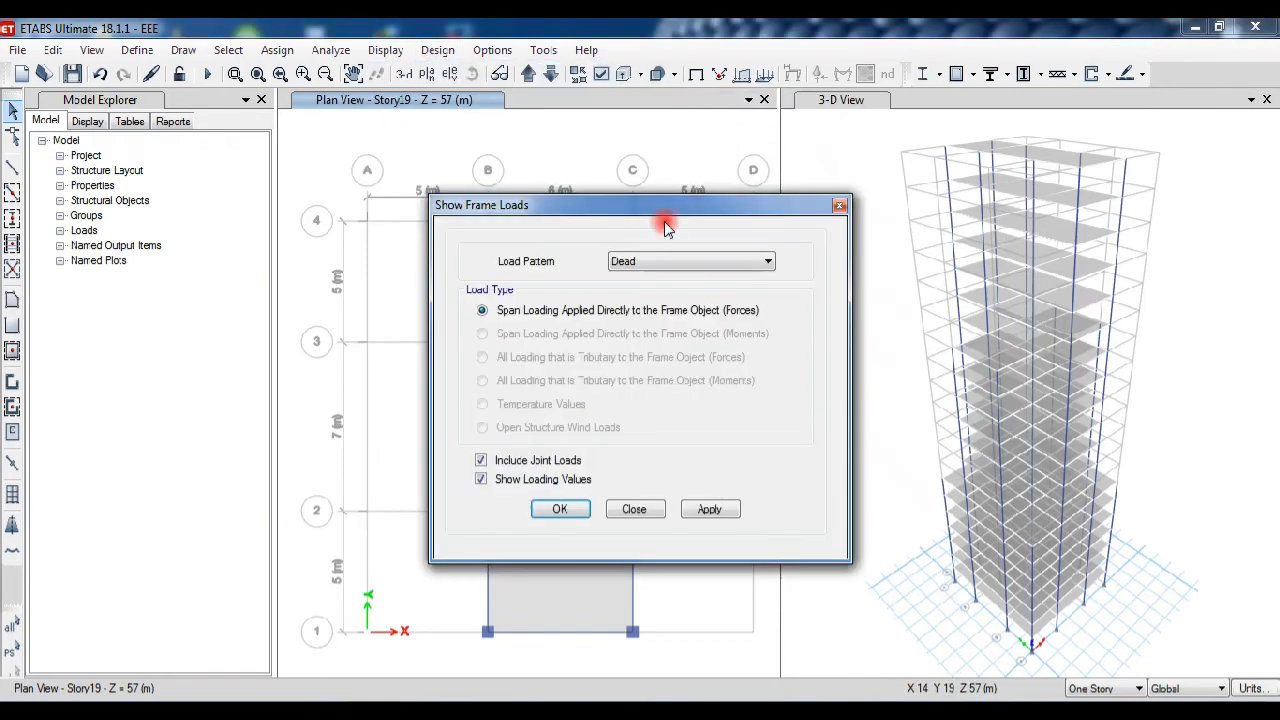
left_click(708, 511)
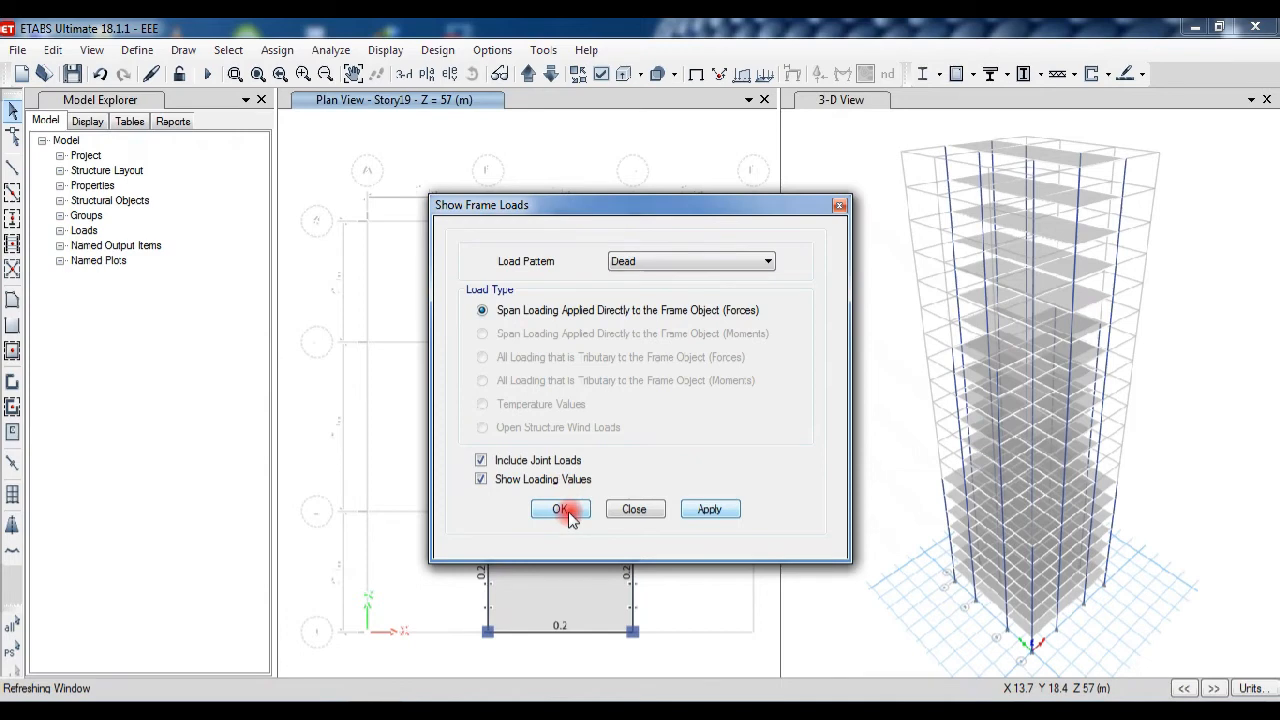
left_click(560, 510)
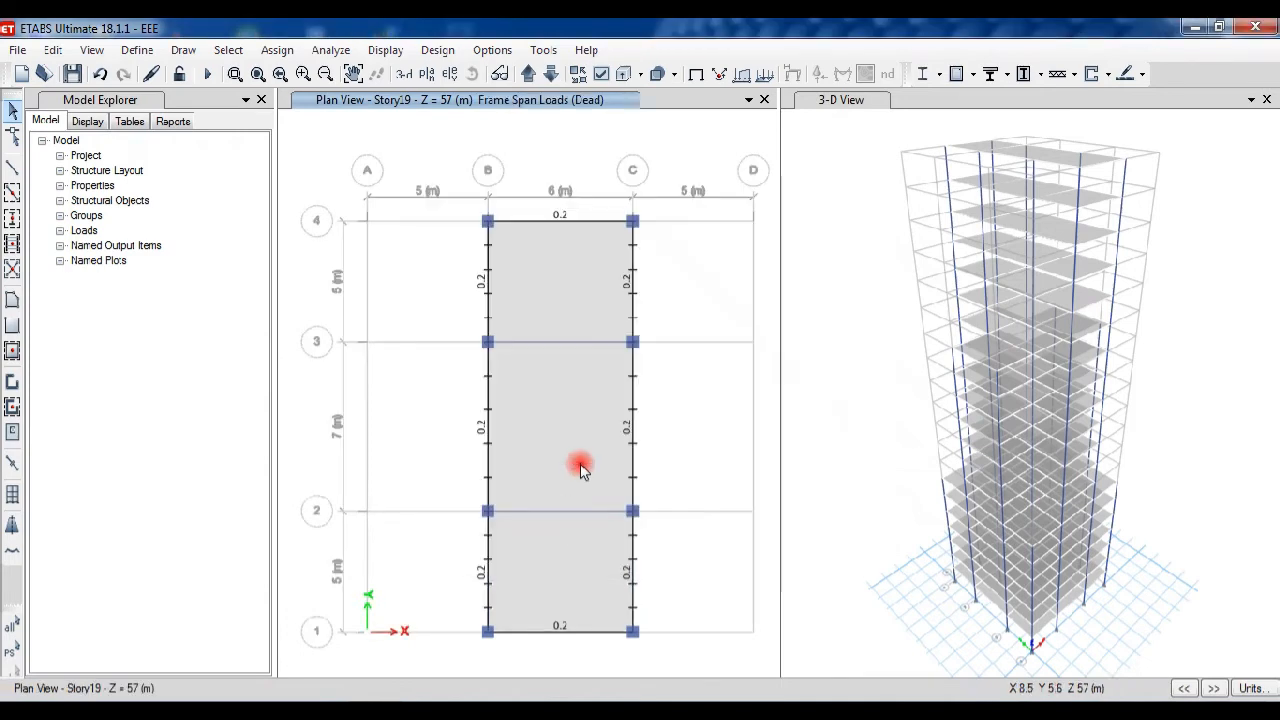
left_click(530, 77)
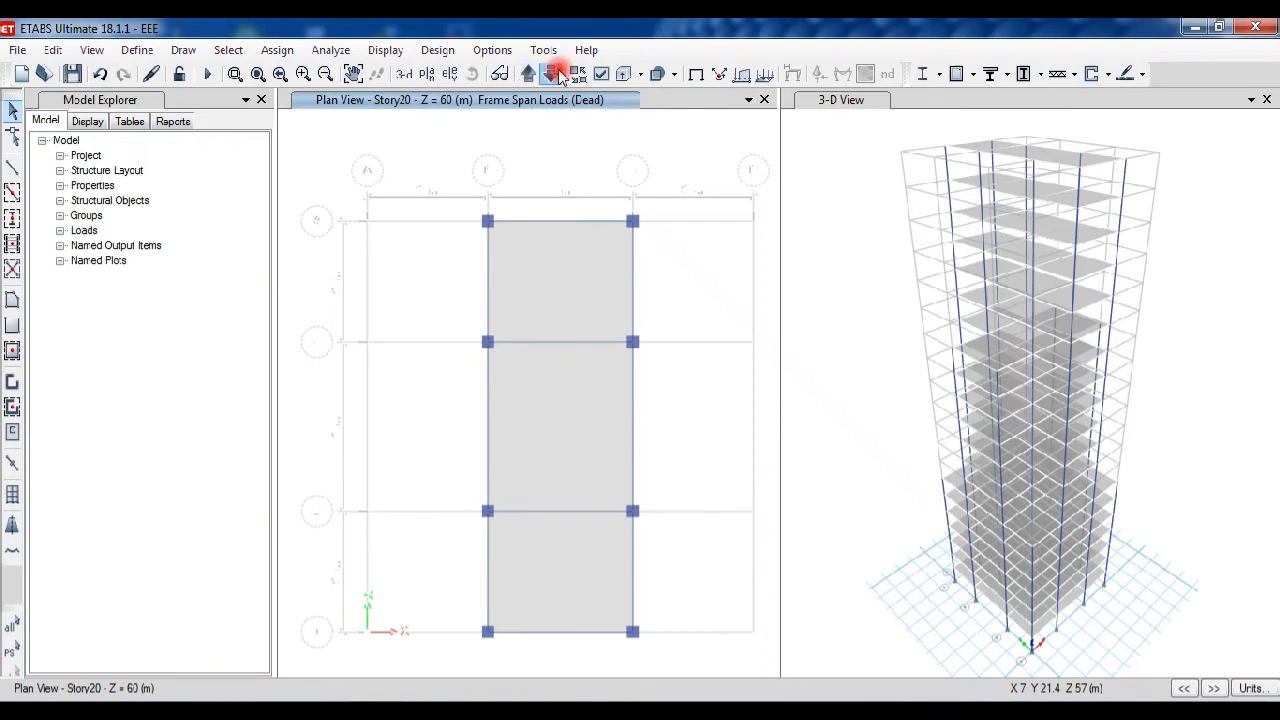
left_click(556, 76)
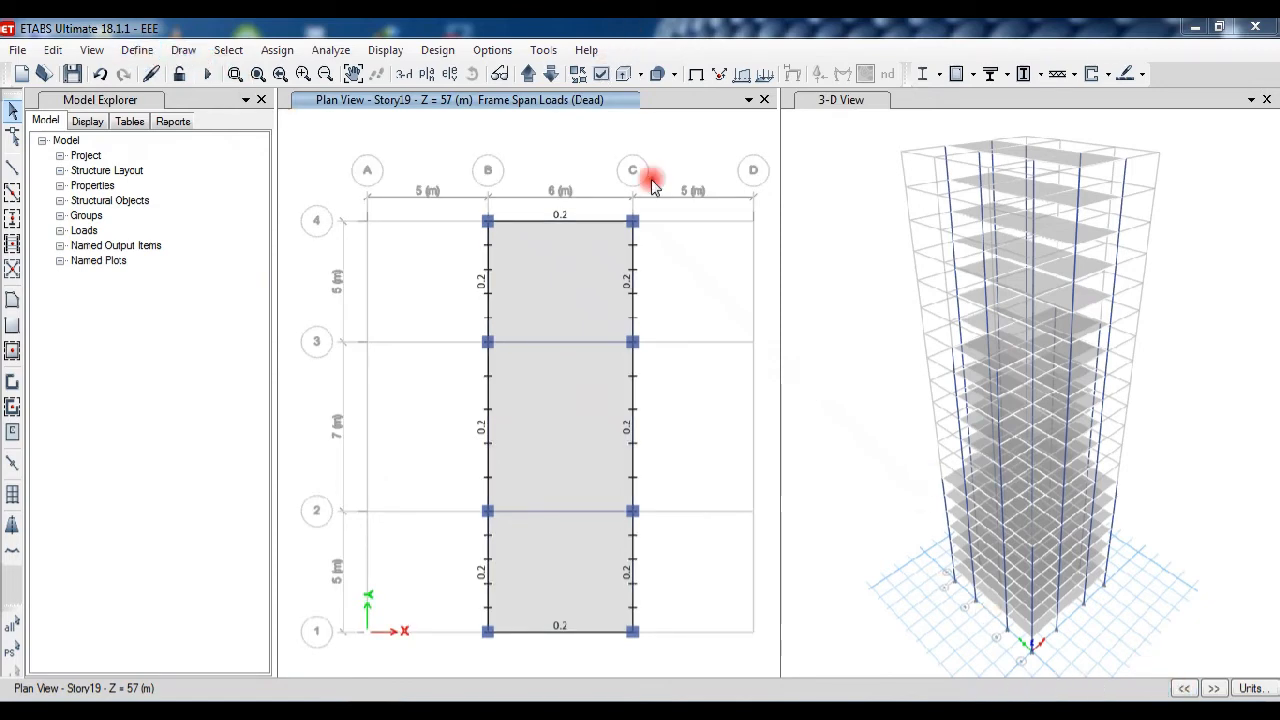
Reset the Story19 plan to its undeformed shape and set the story selection option to All Stories.
left_click(388, 50)
left_click(397, 79)
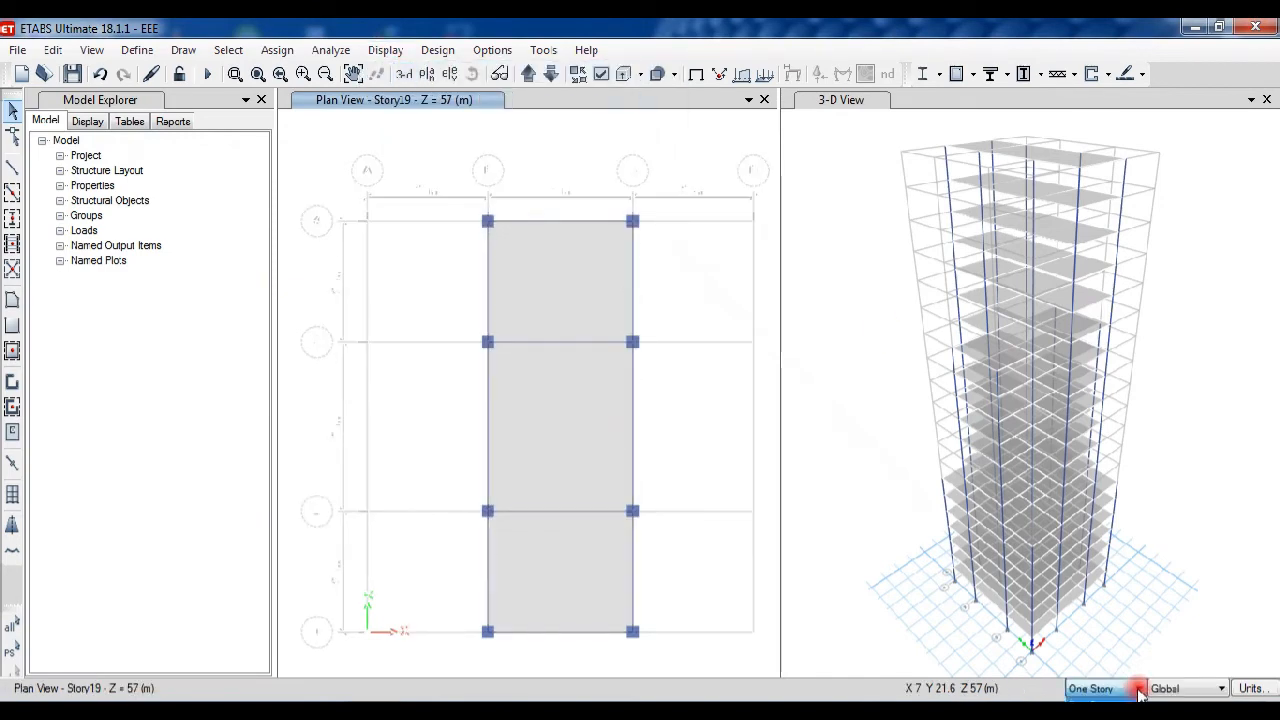
left_click(1116, 711)
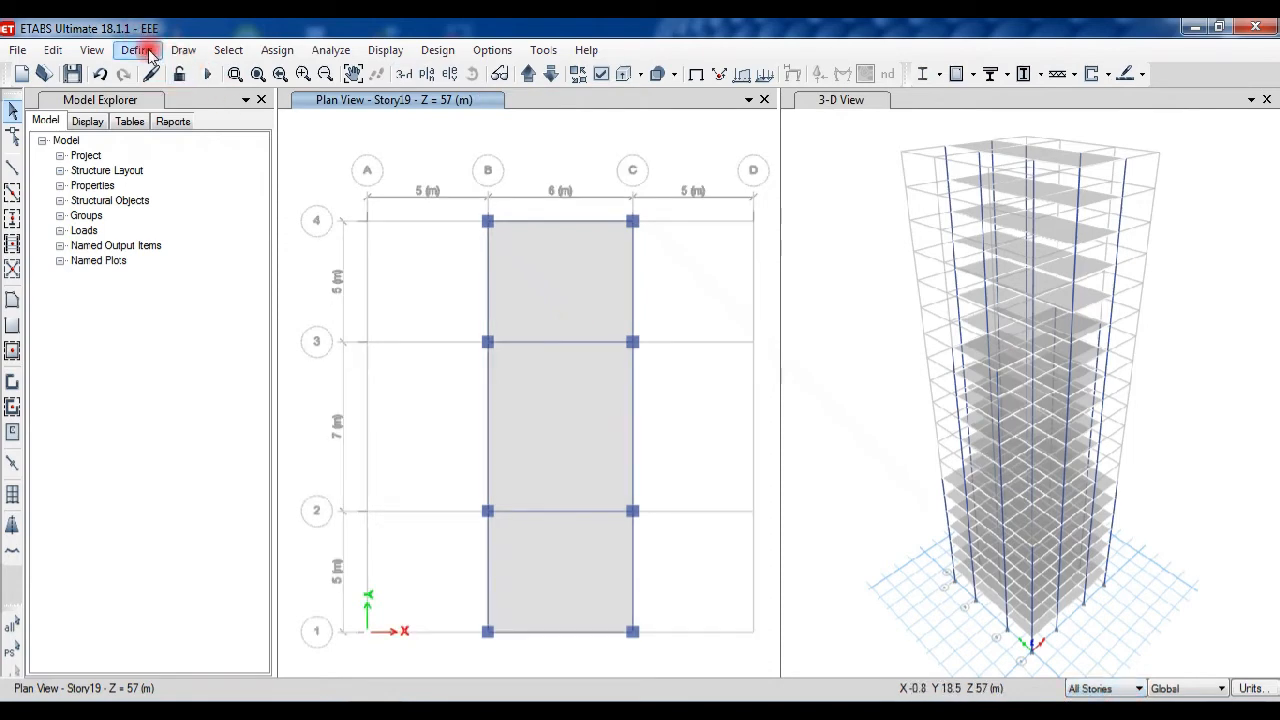
Auto-draw cladding around the whole building using the floors.
left_click(277, 50)
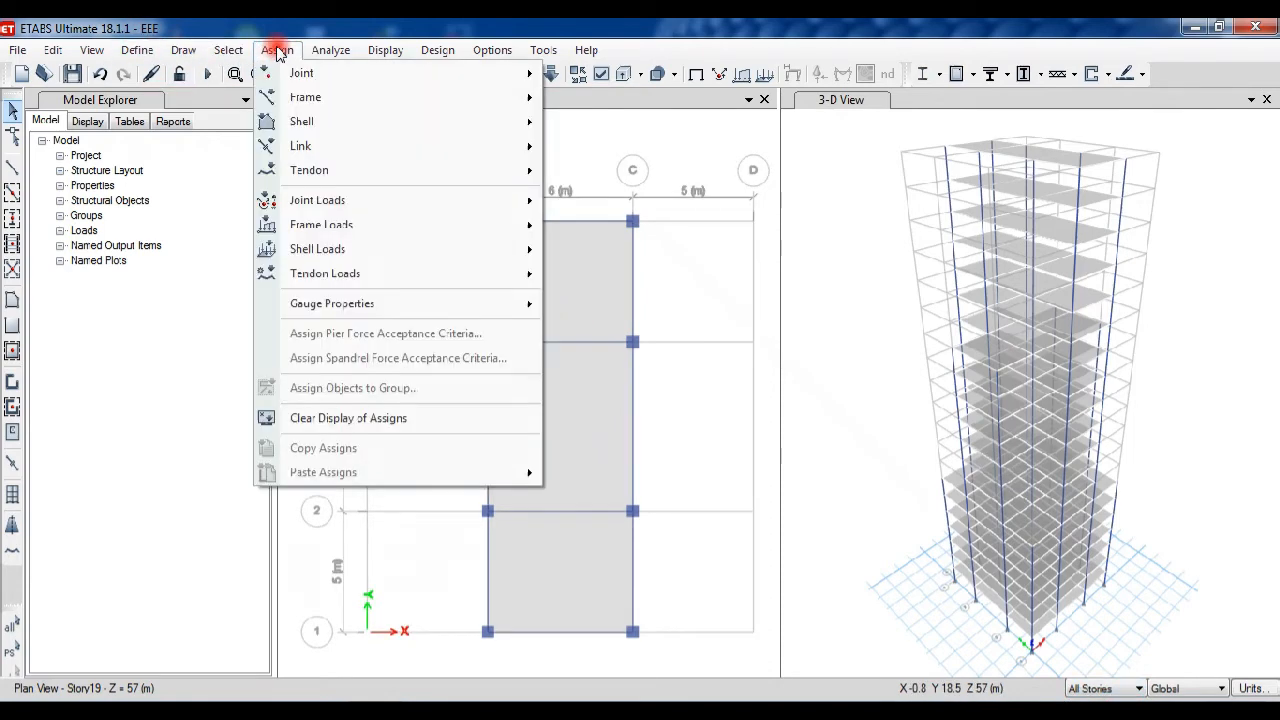
mouse_move(188, 58)
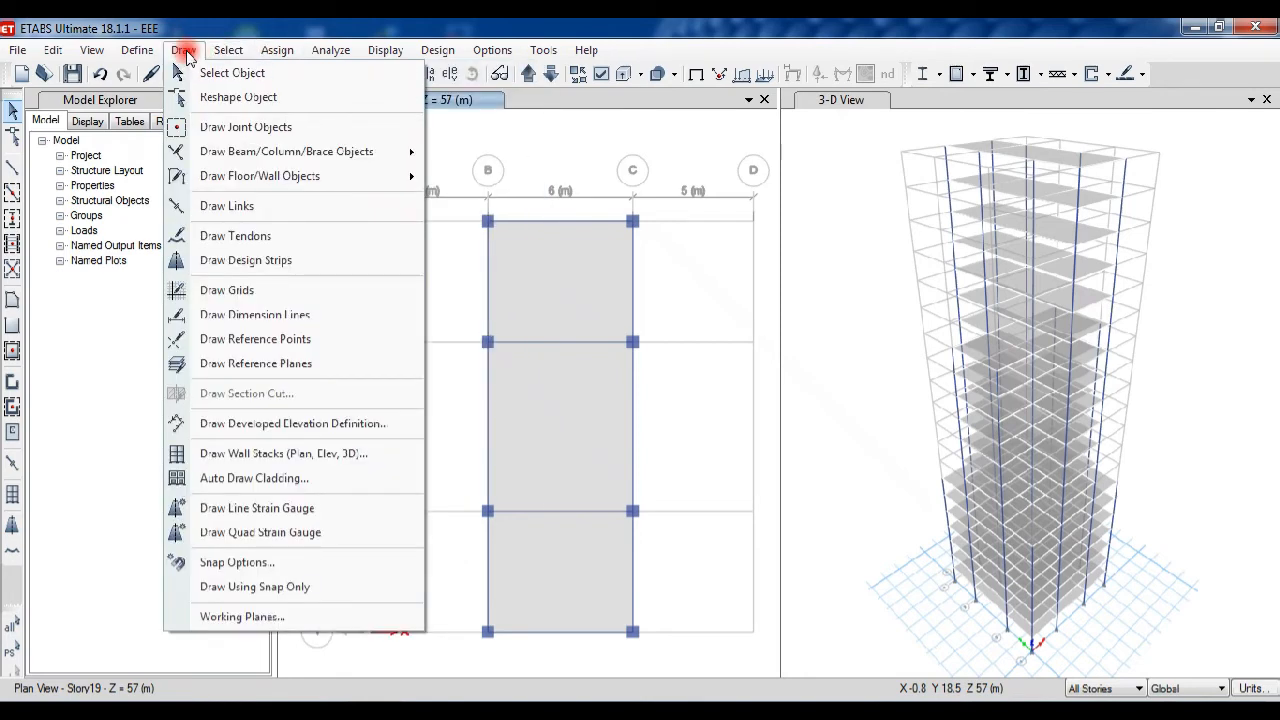
left_click(222, 480)
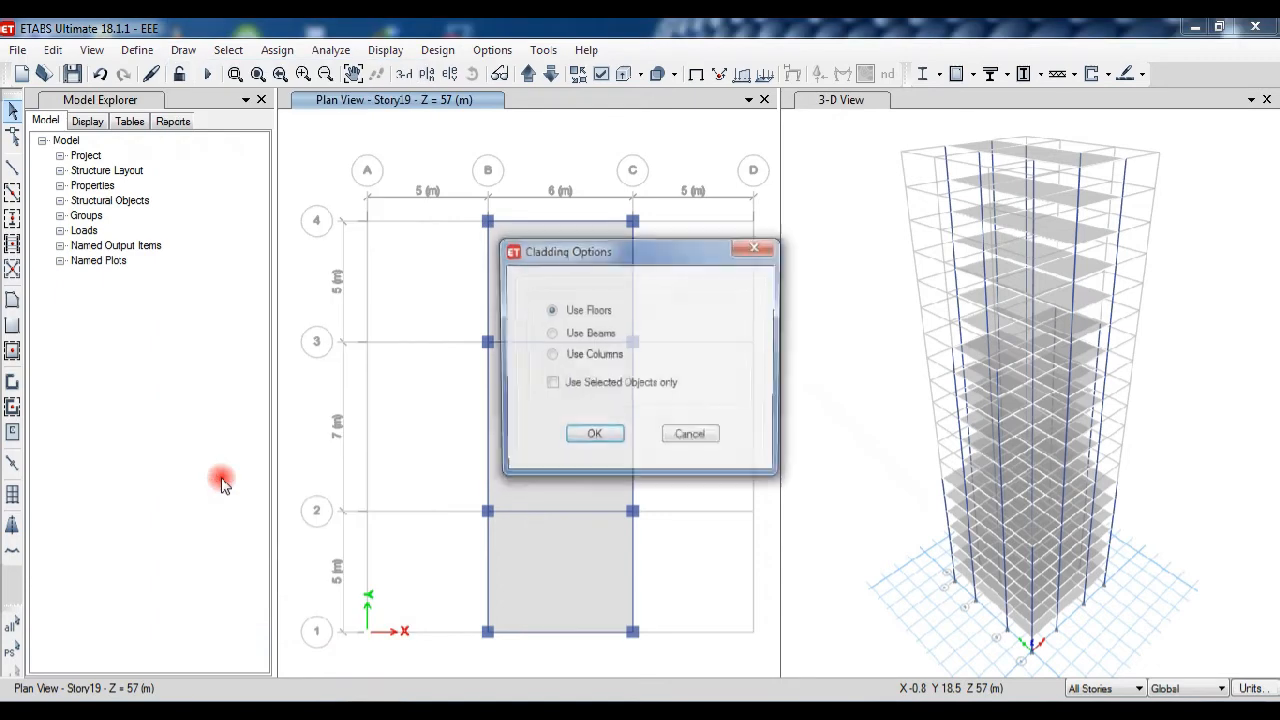
left_click(593, 440)
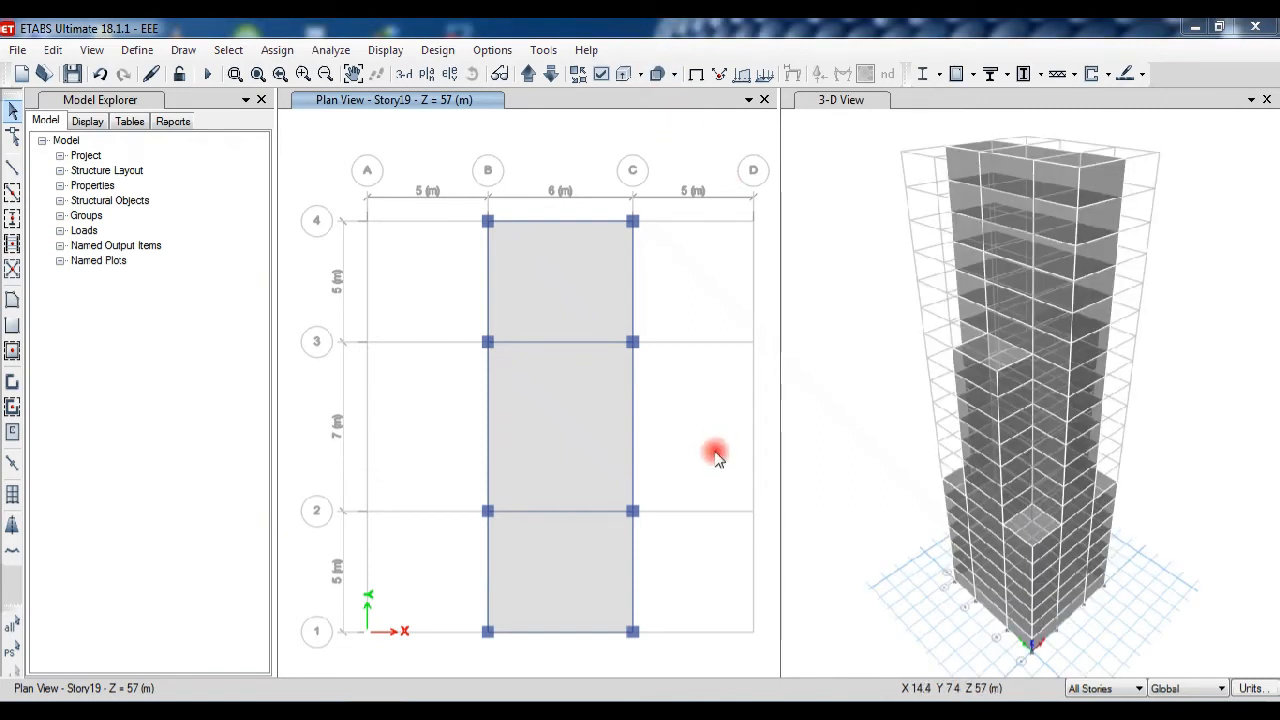
left_click(640, 78)
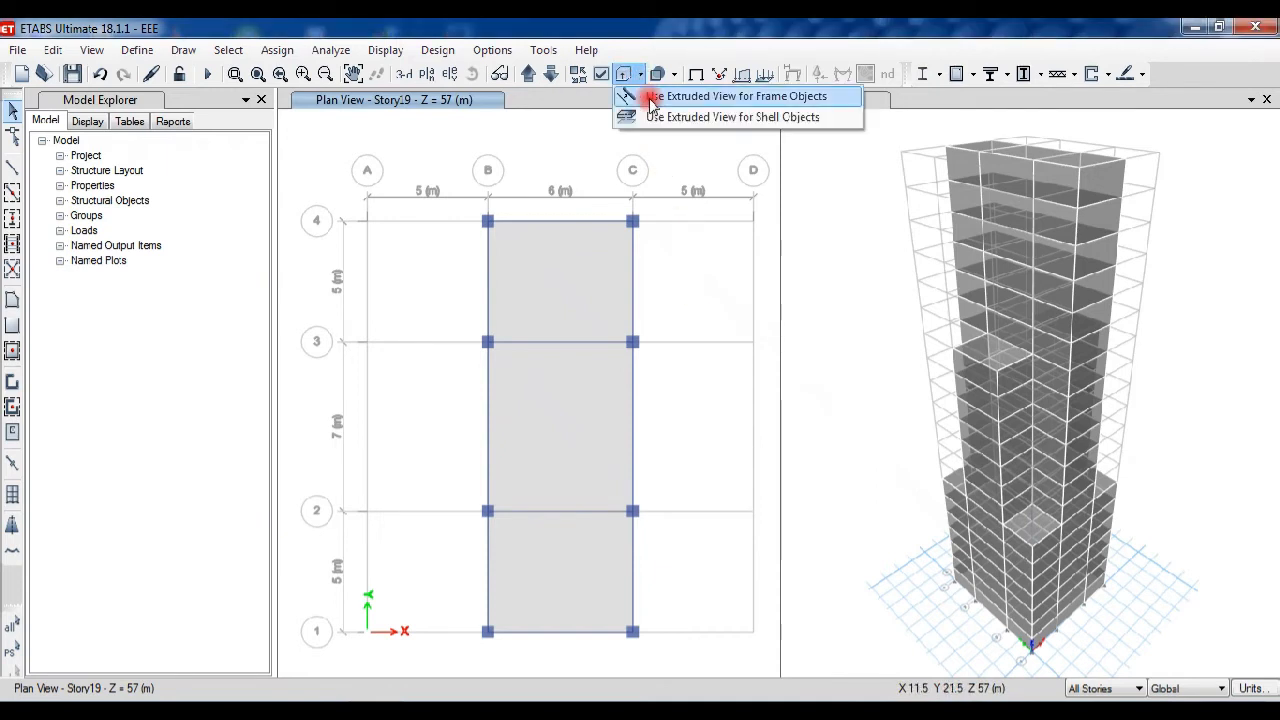
left_click(650, 97)
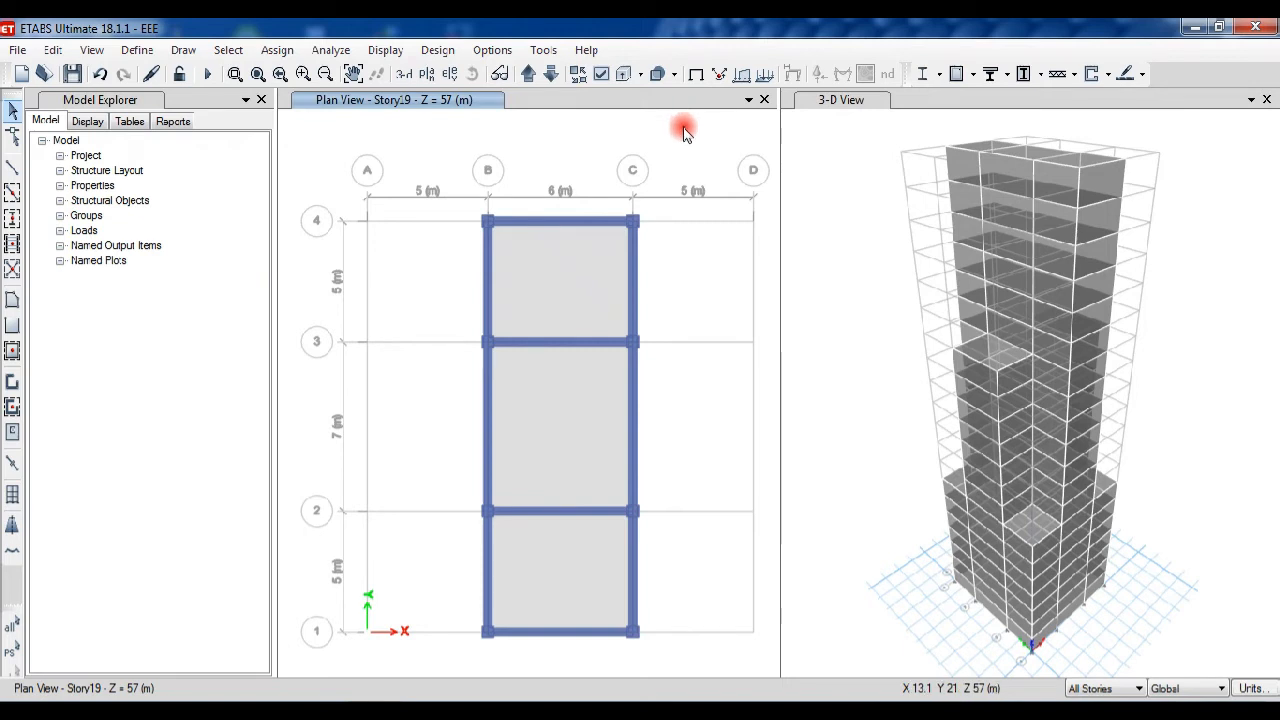
key("ctrl+z")
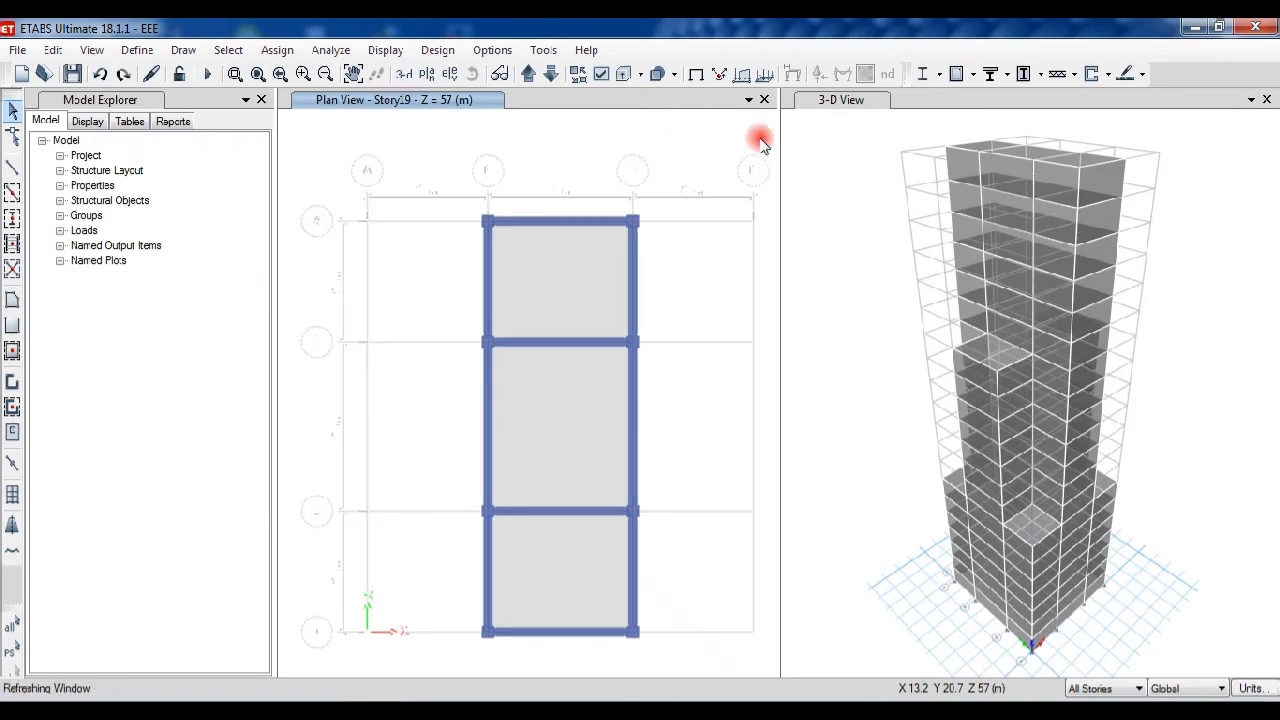
Show the frame objects as extruded sections in the 3-D view of the building.
left_click(815, 122)
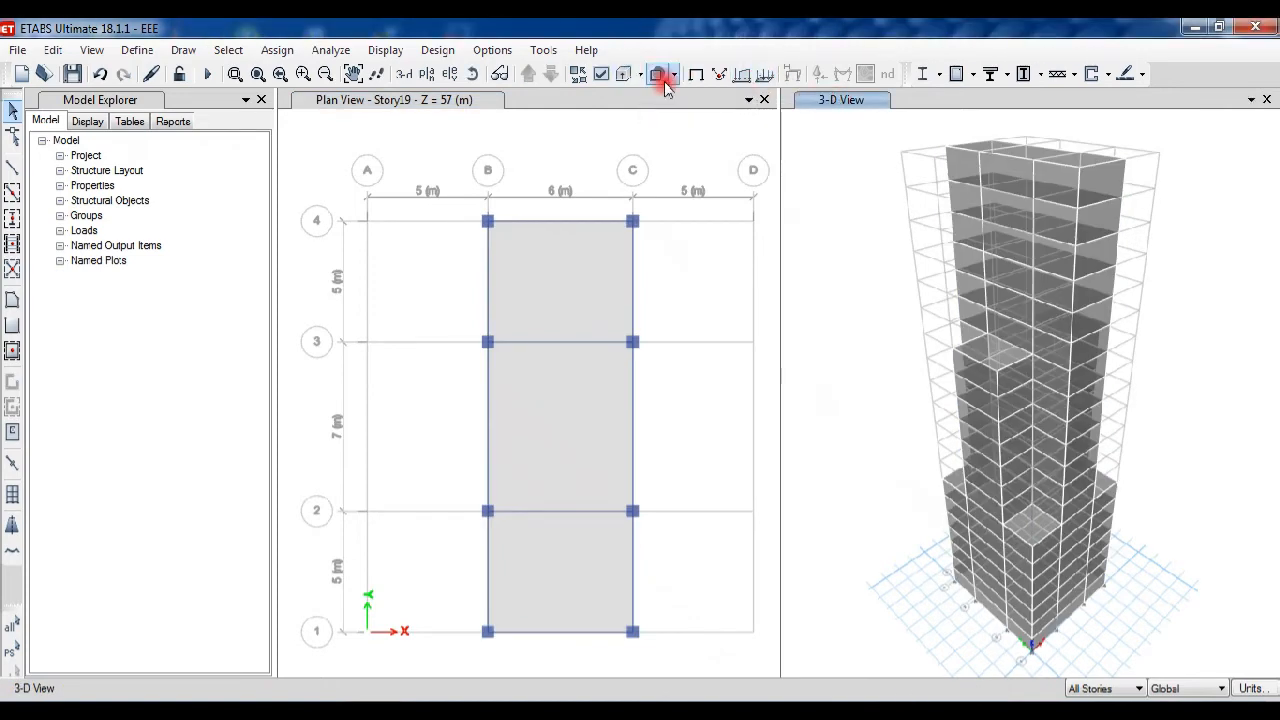
left_click(641, 76)
left_click(640, 76)
left_click(637, 77)
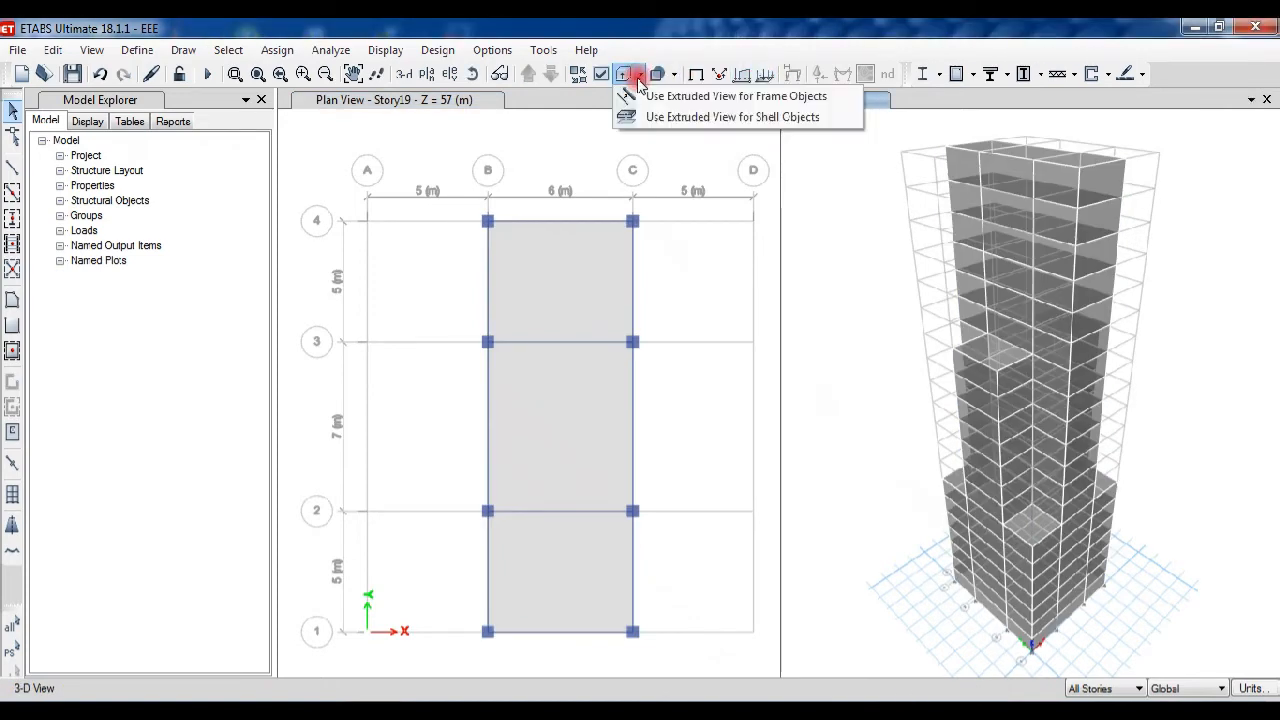
left_click(646, 97)
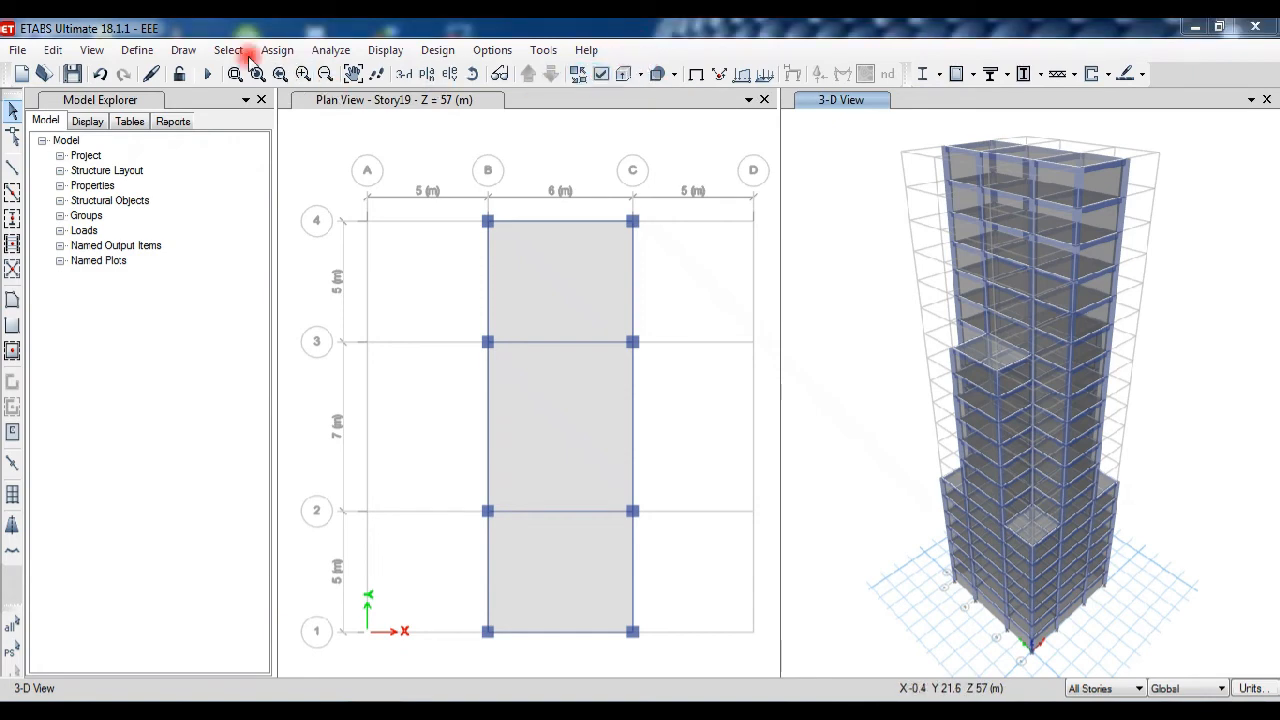
Add a load pattern named wind load with type Wind, self weight multiplier 0 and auto lateral load Indian IS875:1987.
left_click(184, 50)
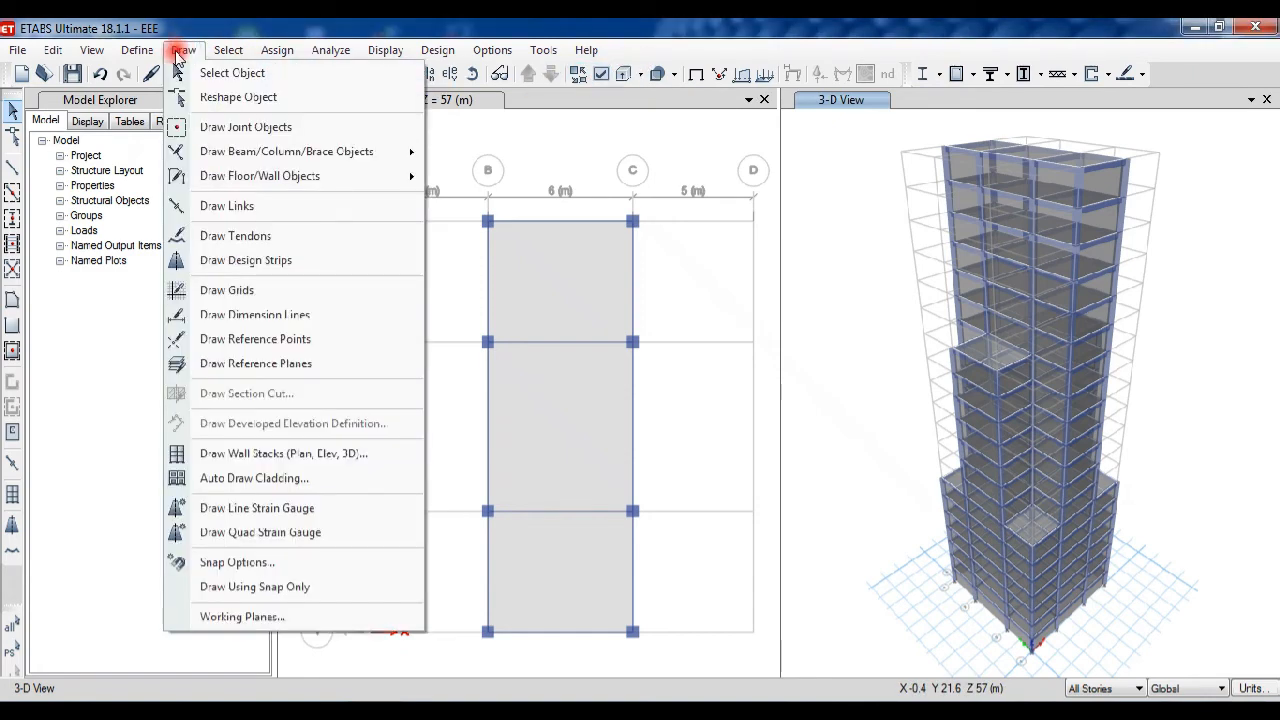
left_click(137, 50)
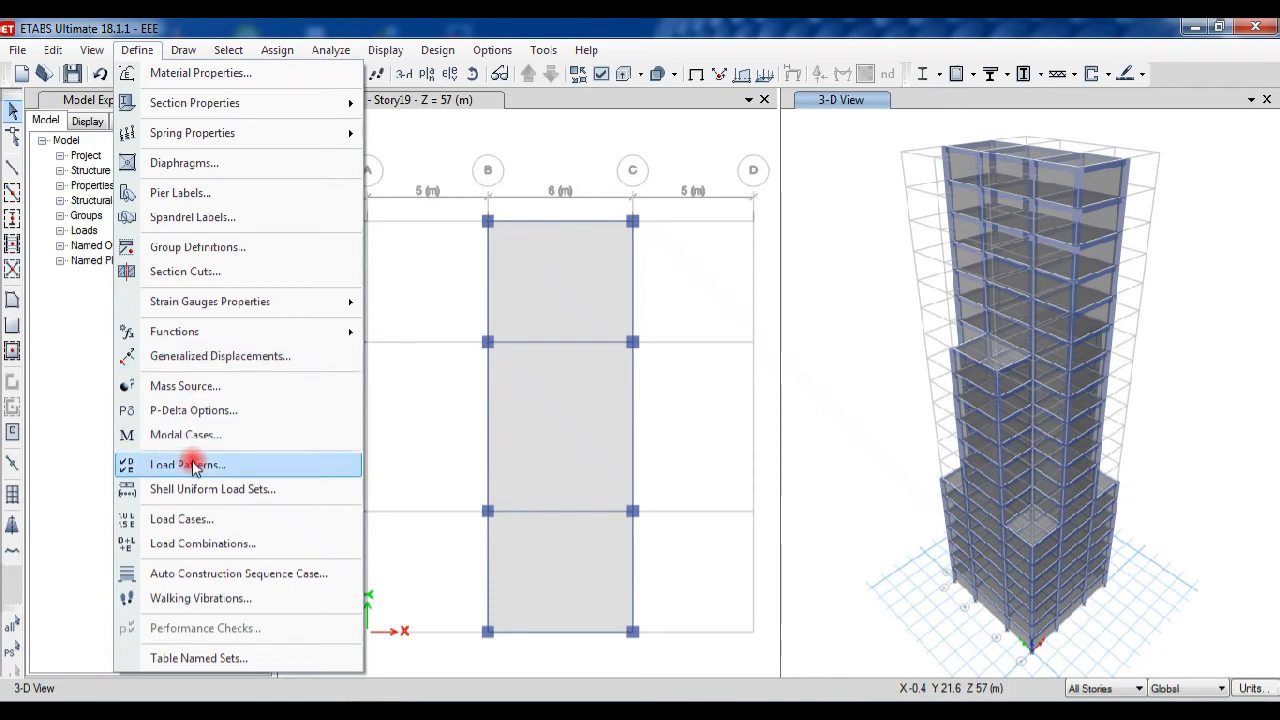
left_click(190, 465)
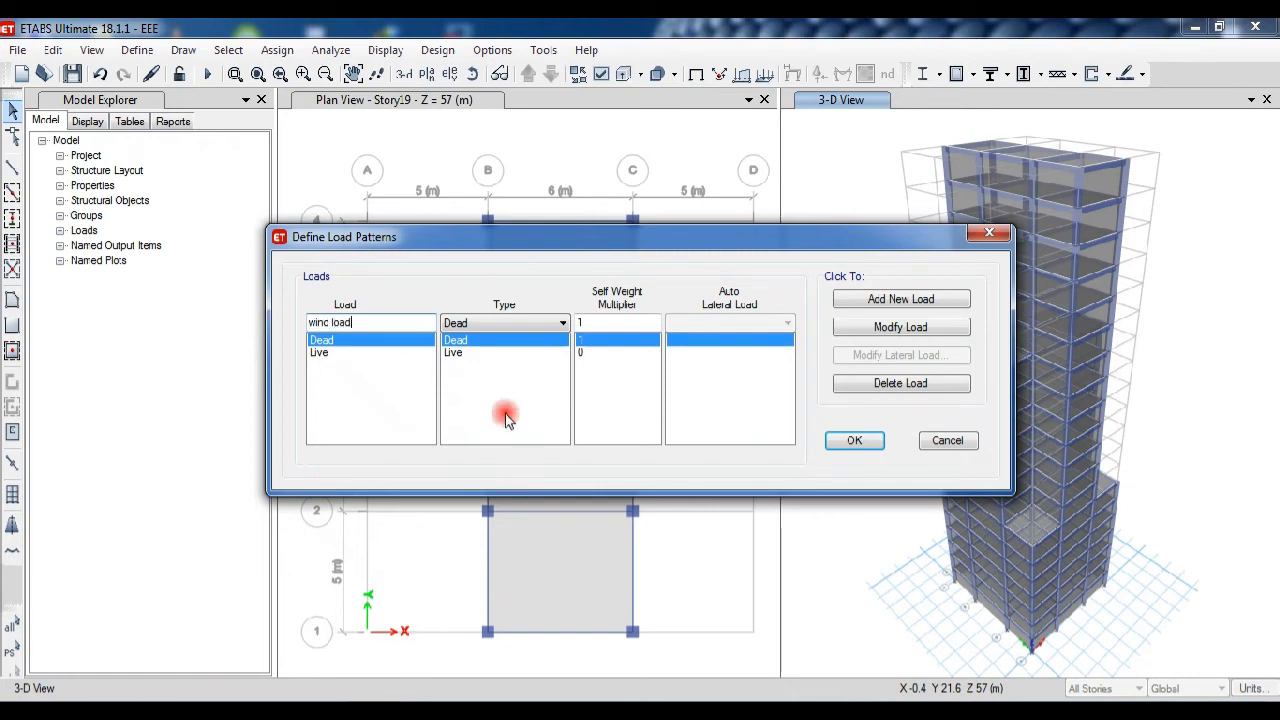
left_click(488, 328)
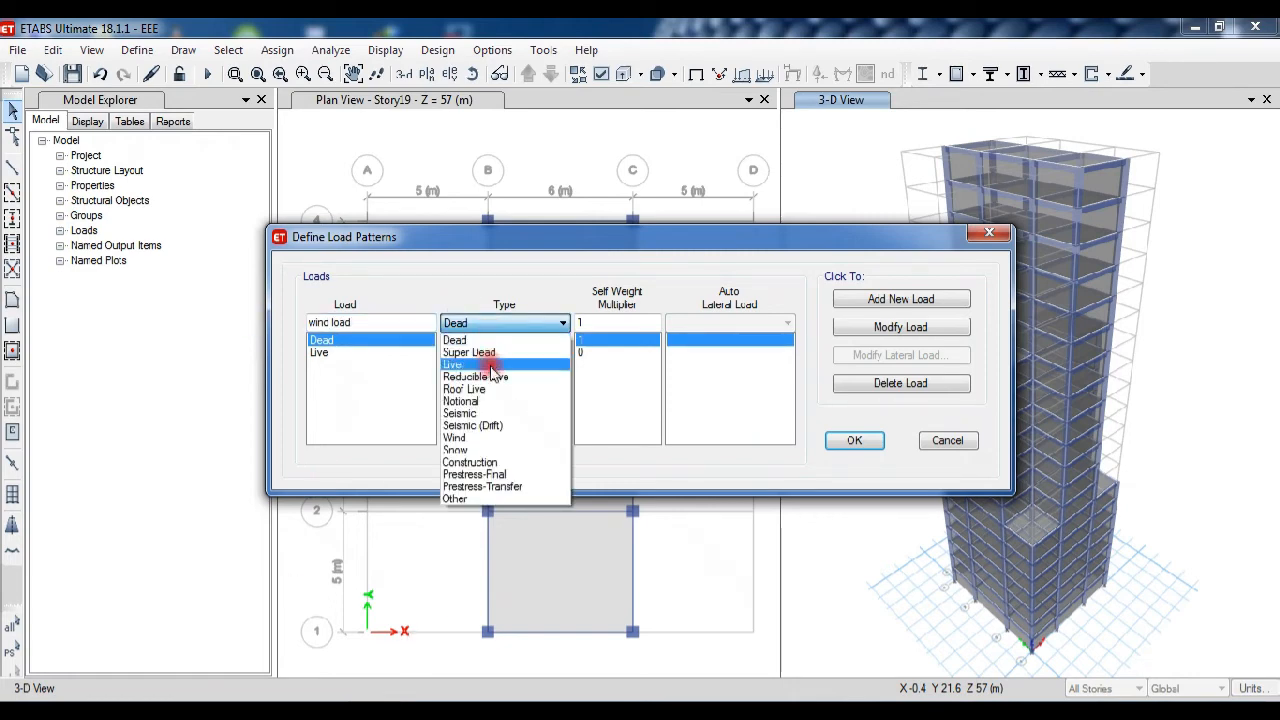
left_click(488, 438)
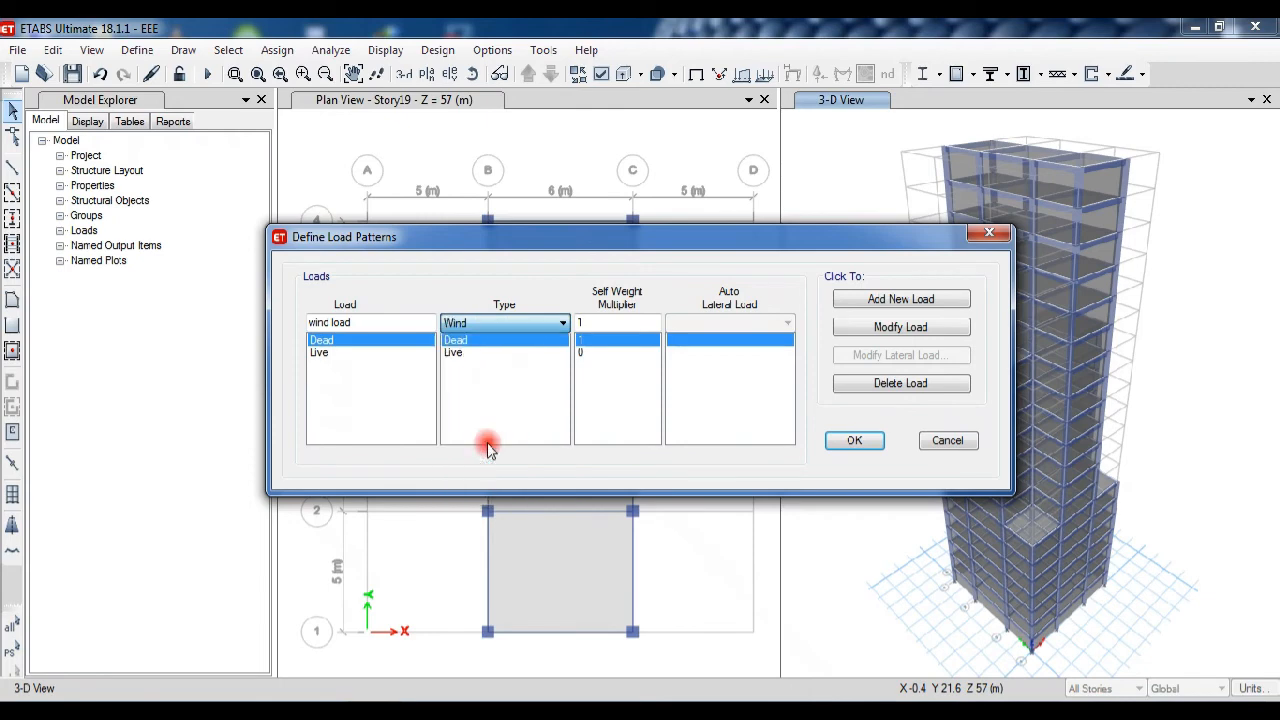
double_click(615, 323)
type("0")
left_click(714, 327)
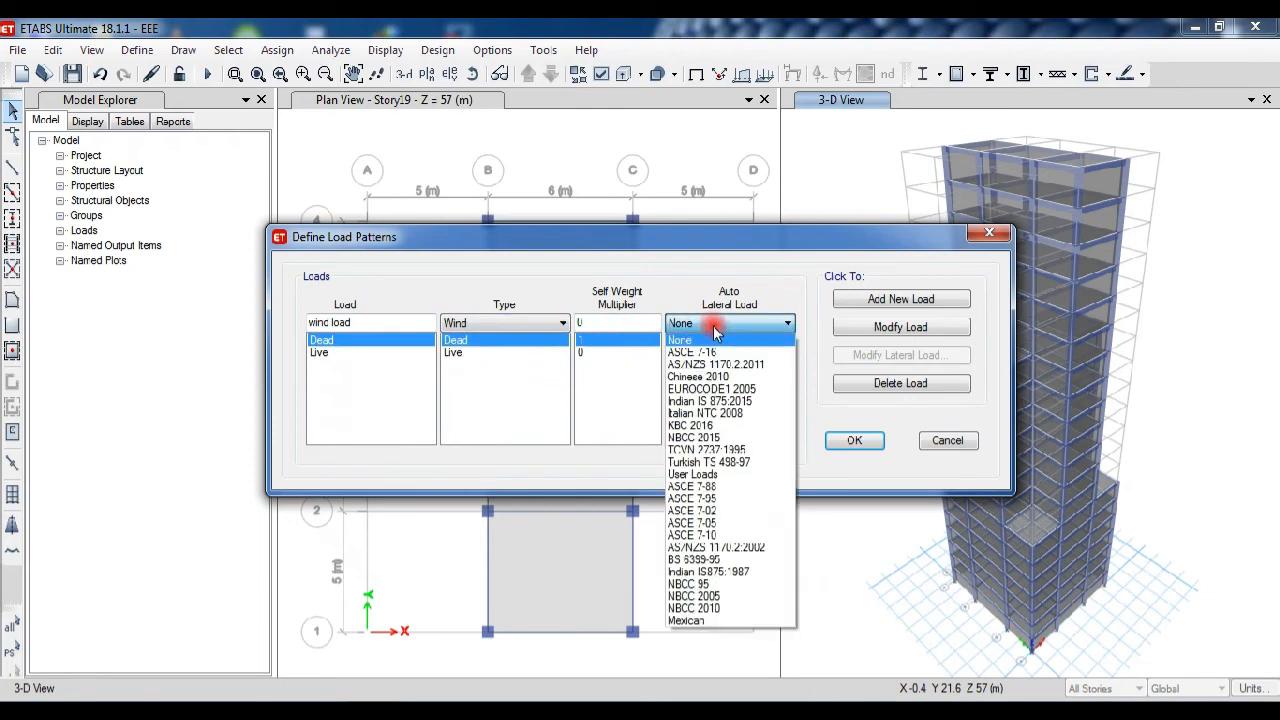
left_click(708, 572)
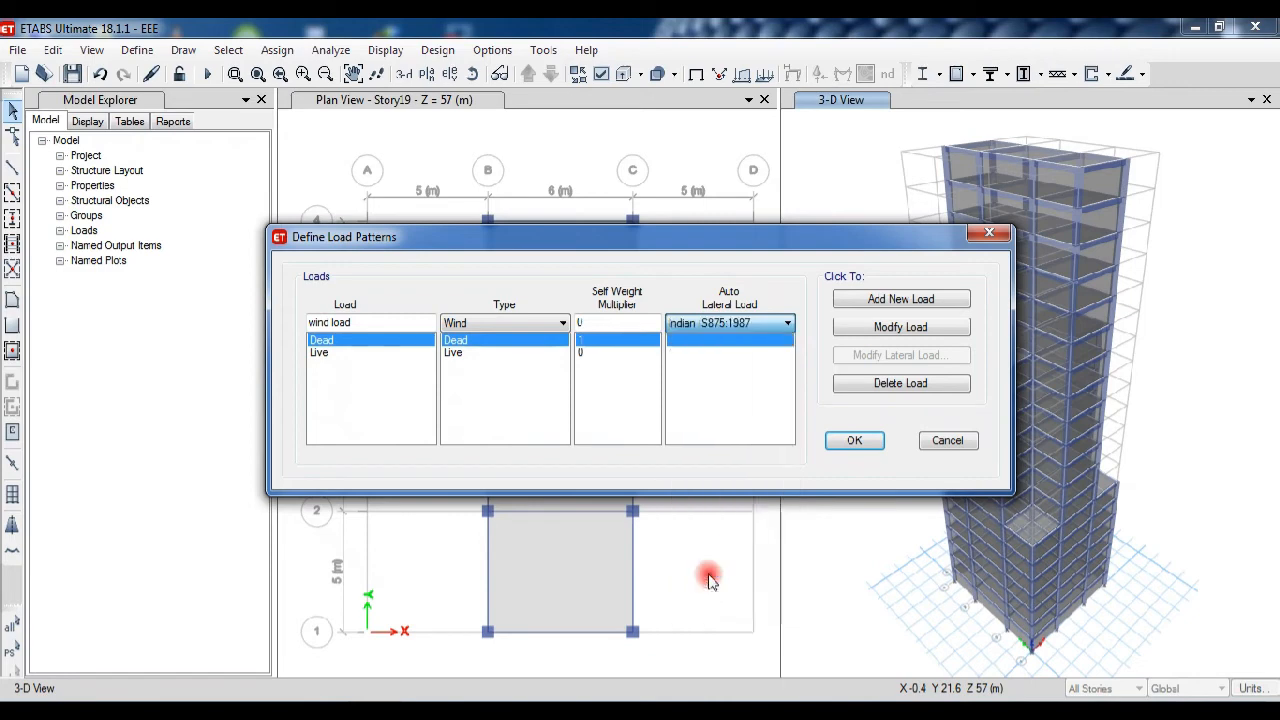
left_click(866, 305)
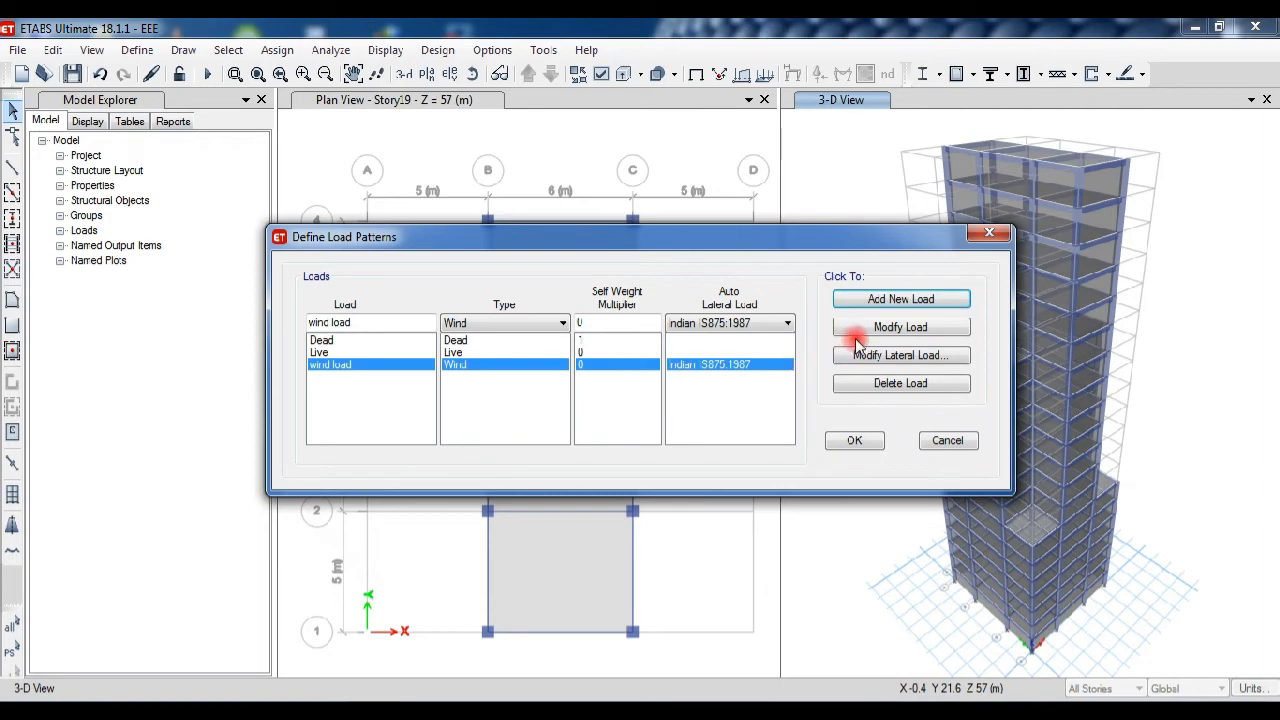
Open the Indian IS875:1987 lateral load parameters of the wind load pattern and review the wind coefficients.
left_click(865, 353)
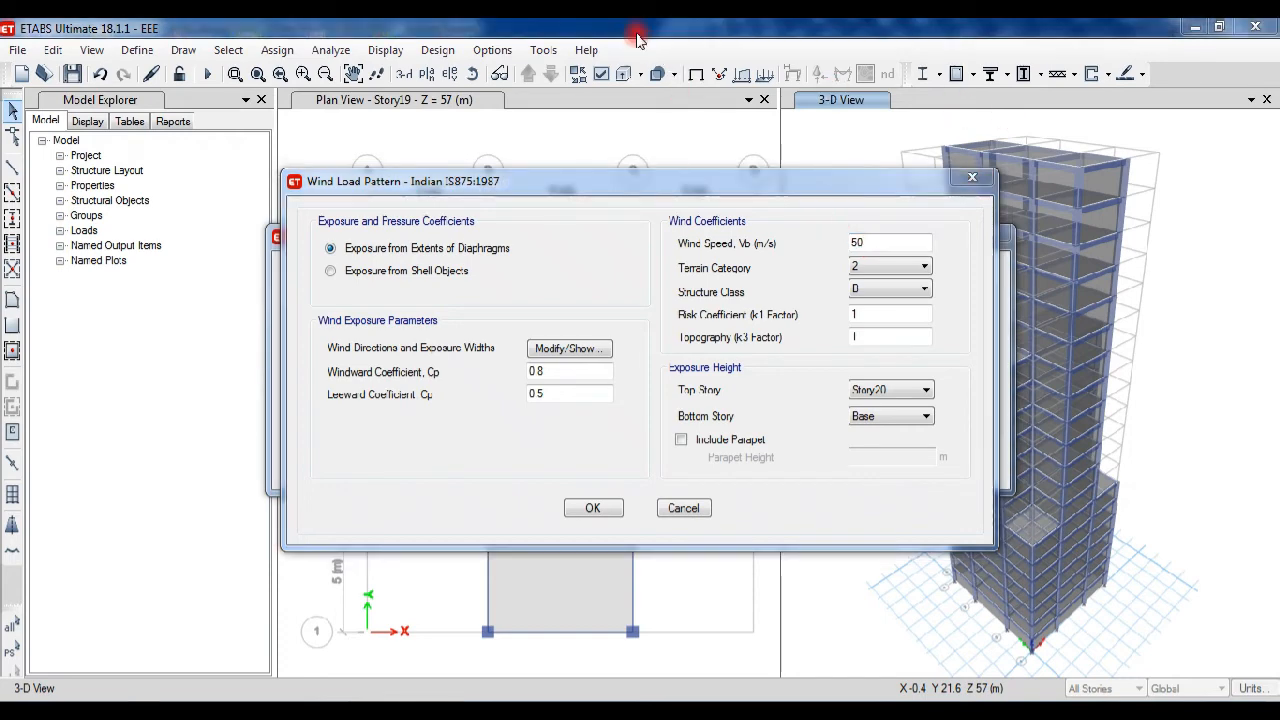
left_click(866, 267)
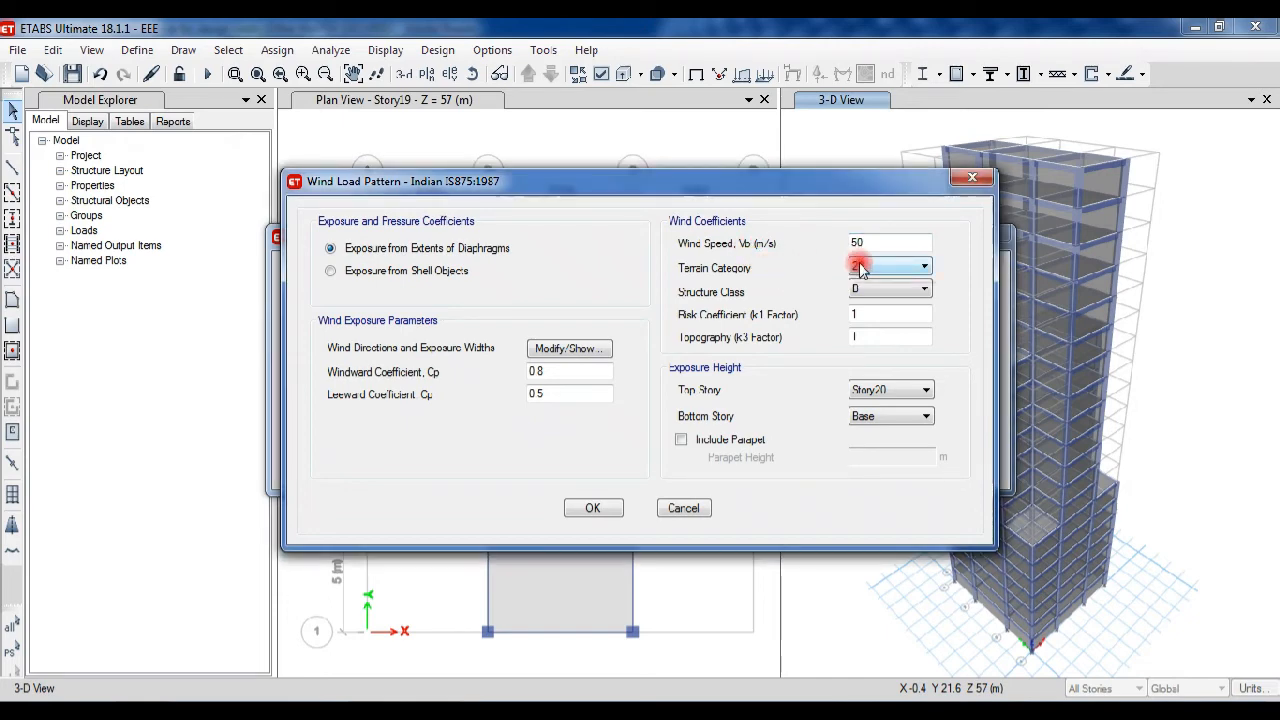
left_click(799, 308)
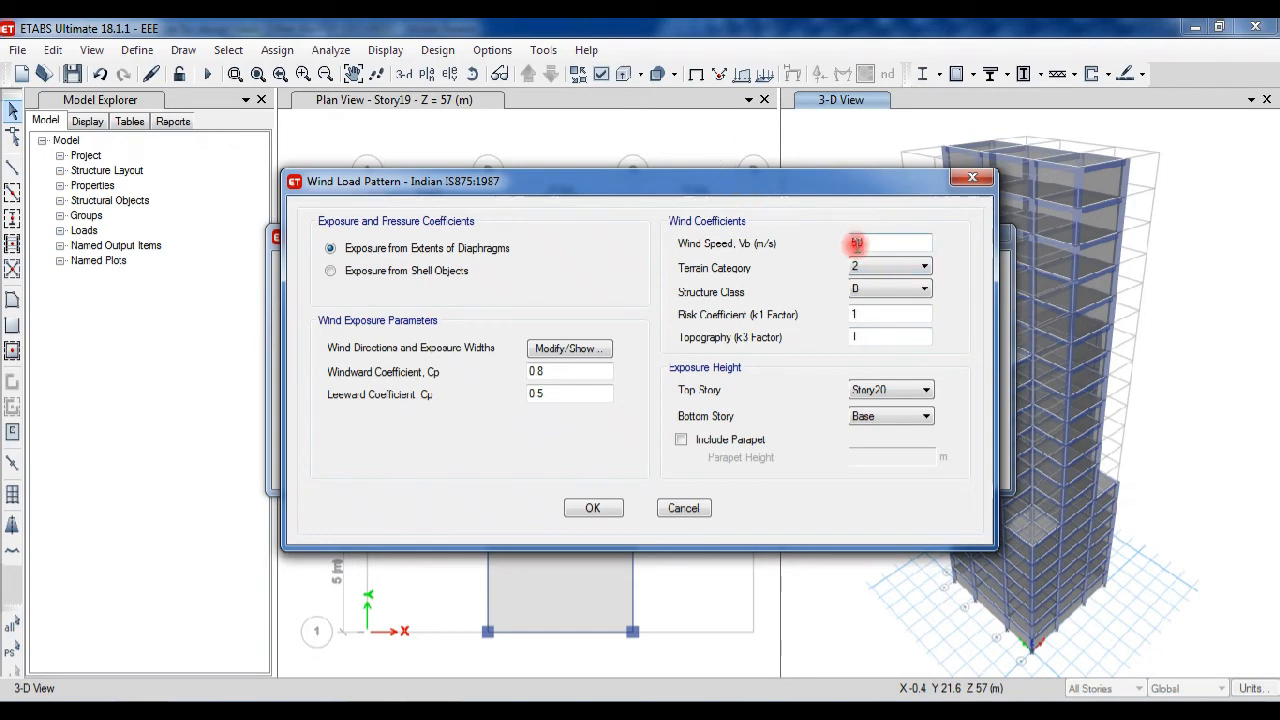
Switch to the IS 875 (Part 3) - 1987 wind load code in Adobe Reader and check its title page.
left_click(455, 712)
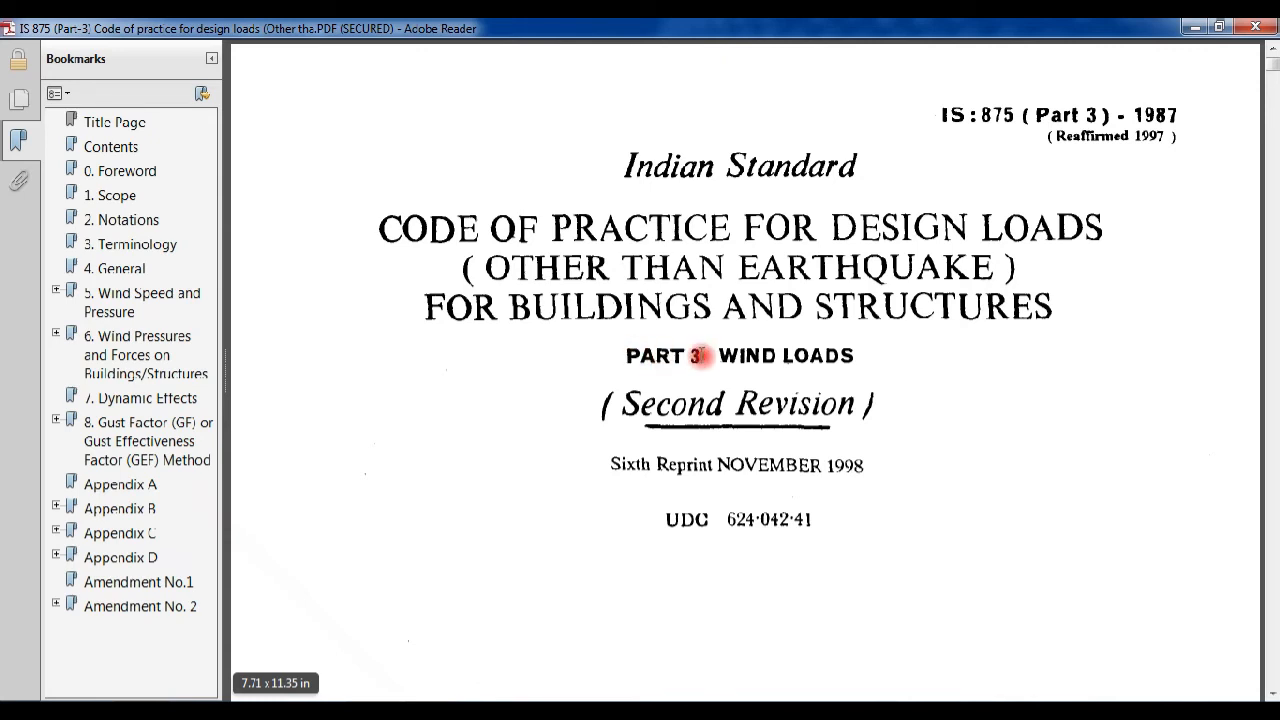
left_click_drag(941, 114, 1000, 115)
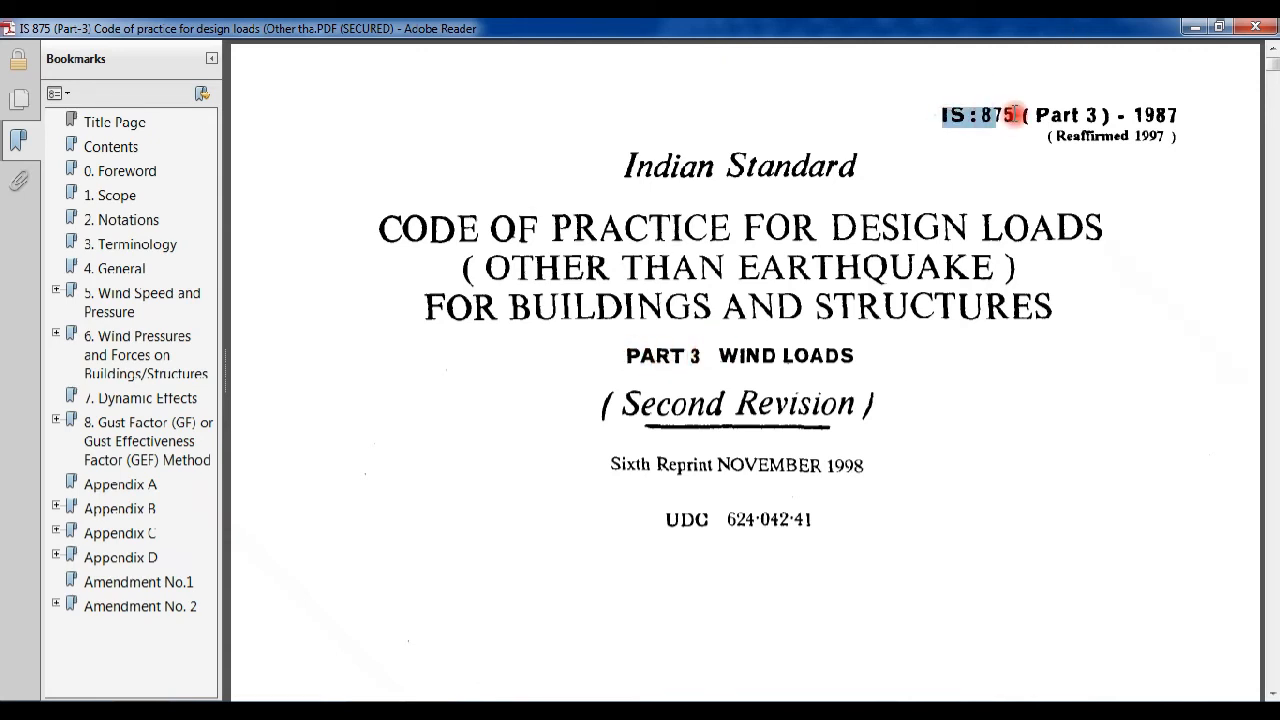
left_click(1115, 224)
Search the wind load code for the Appendix A table of basic wind speeds for important cities.
scroll(1064, 275, "down", 3)
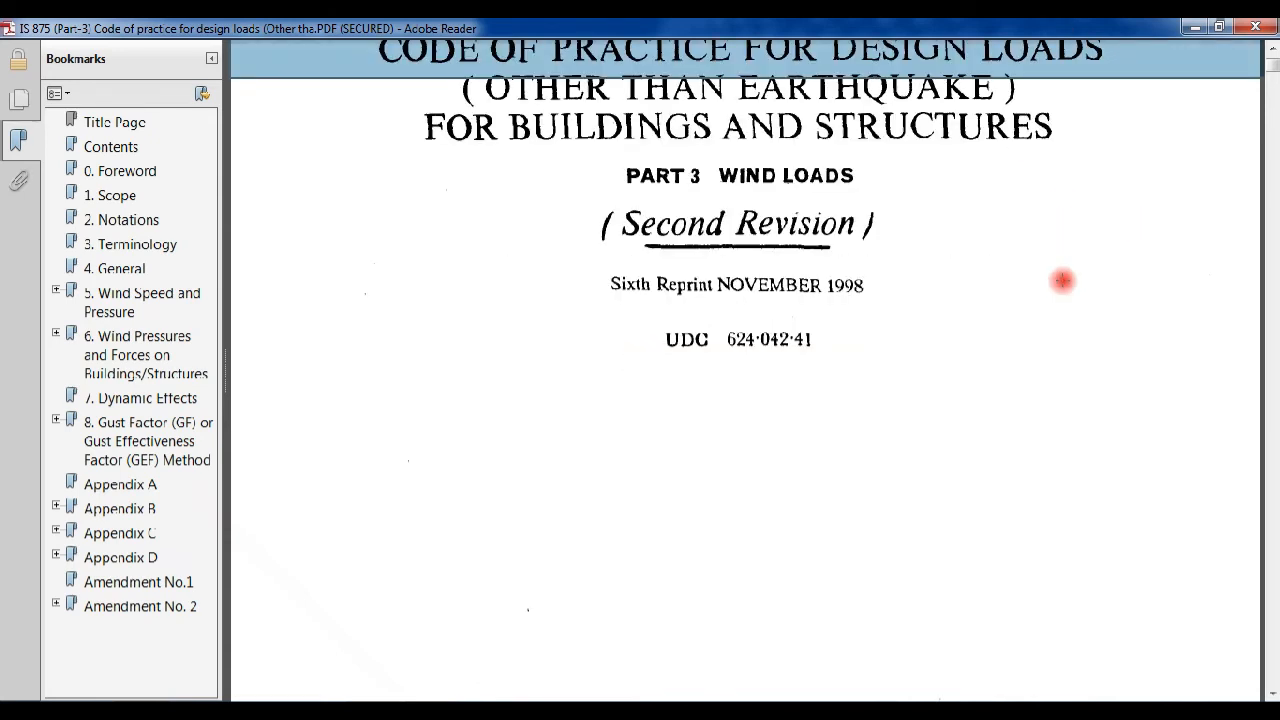
scroll(1063, 280, "down", 15)
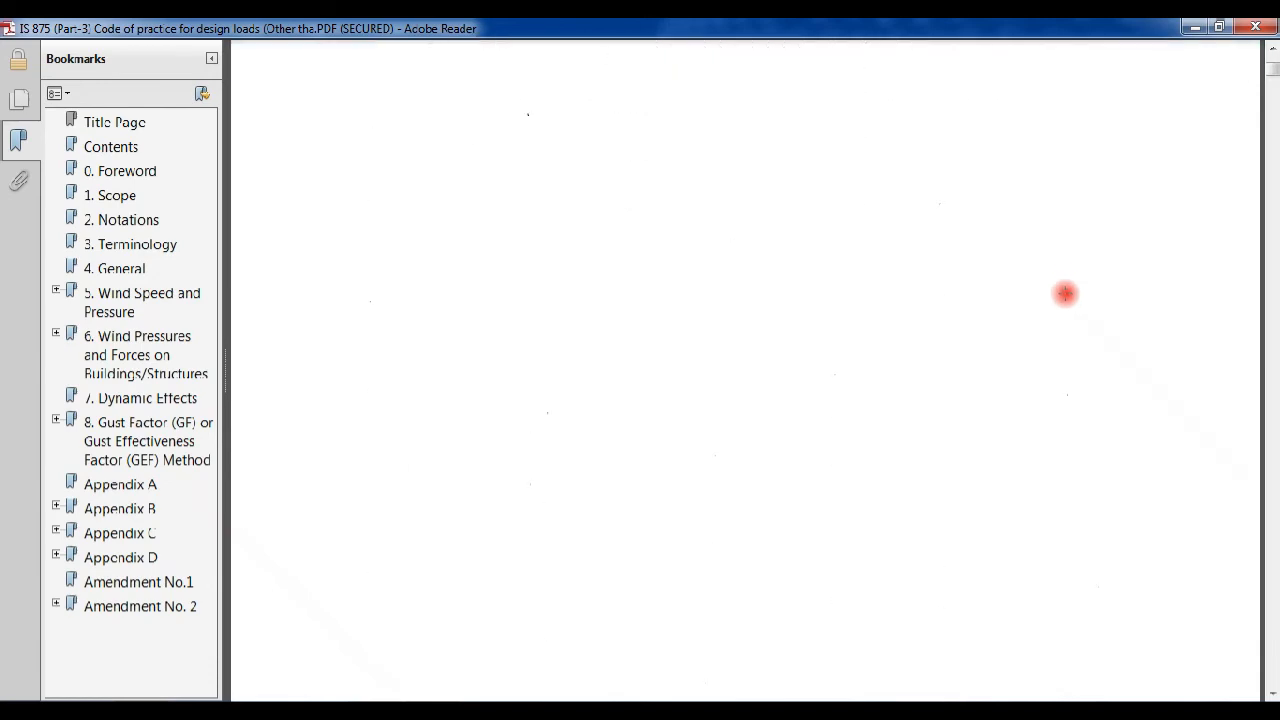
scroll(1065, 293, "down", 5)
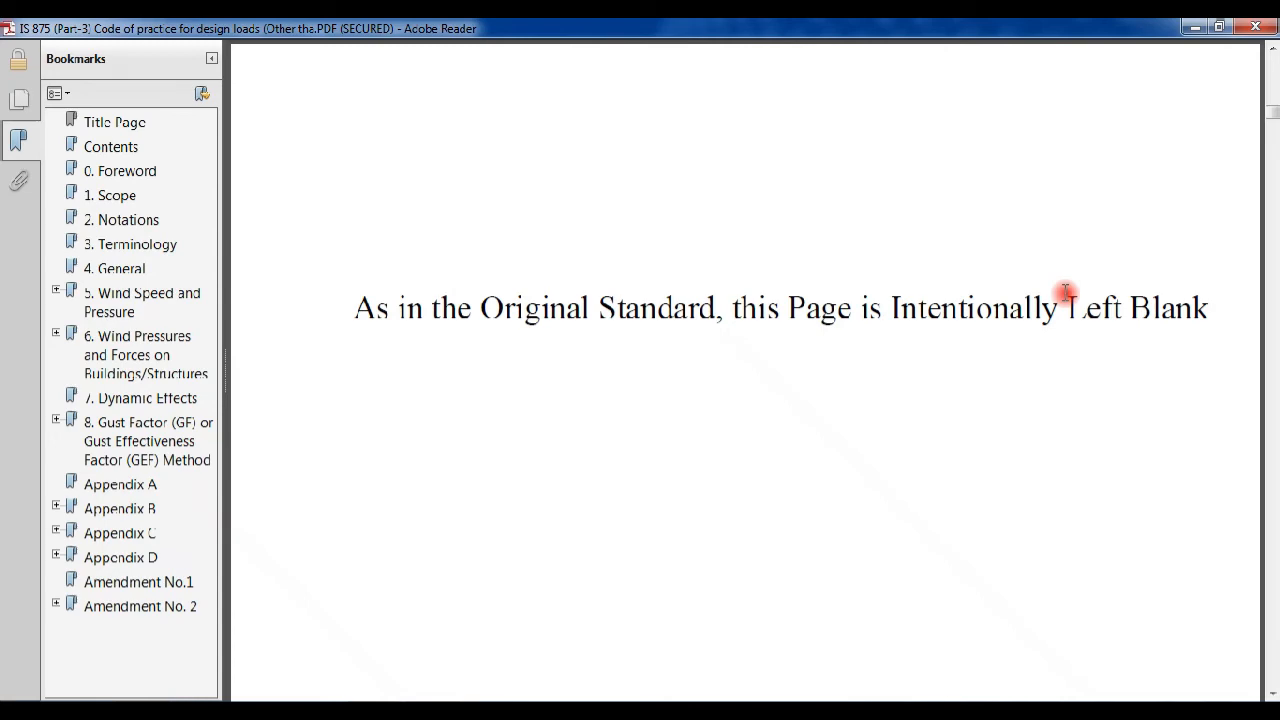
scroll(1065, 291, "down", 5)
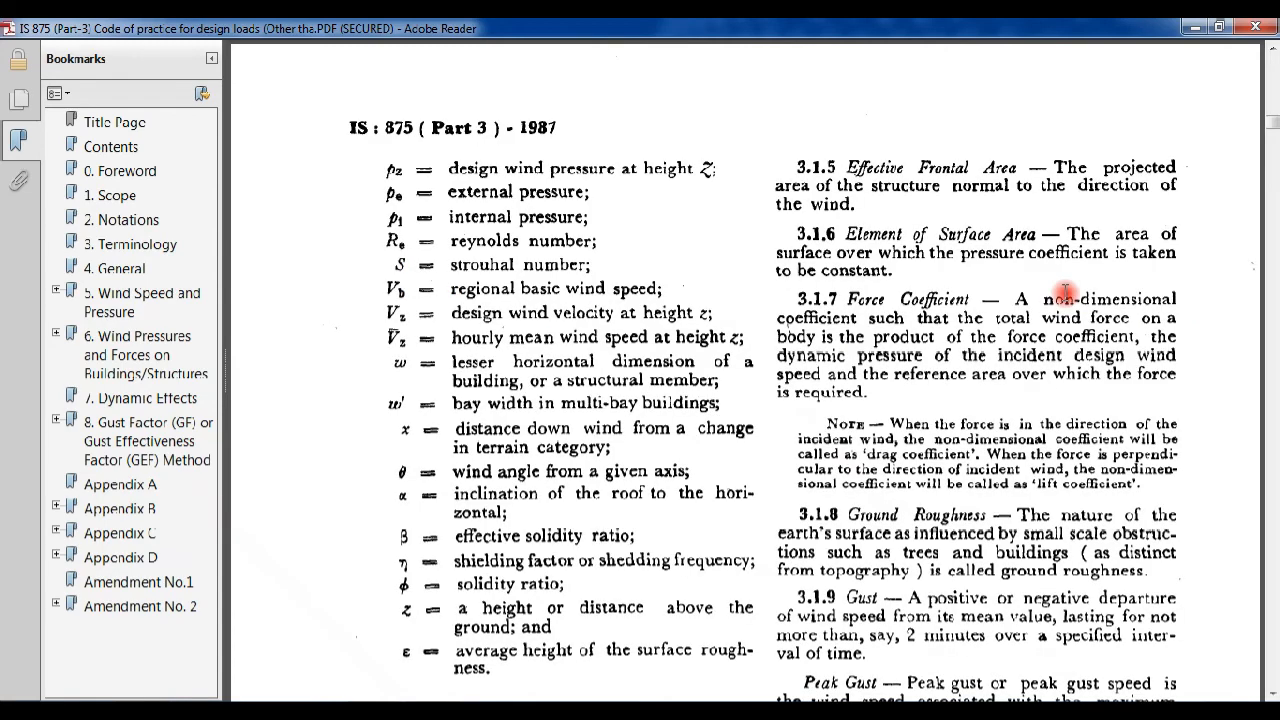
scroll(1065, 291, "down", 10)
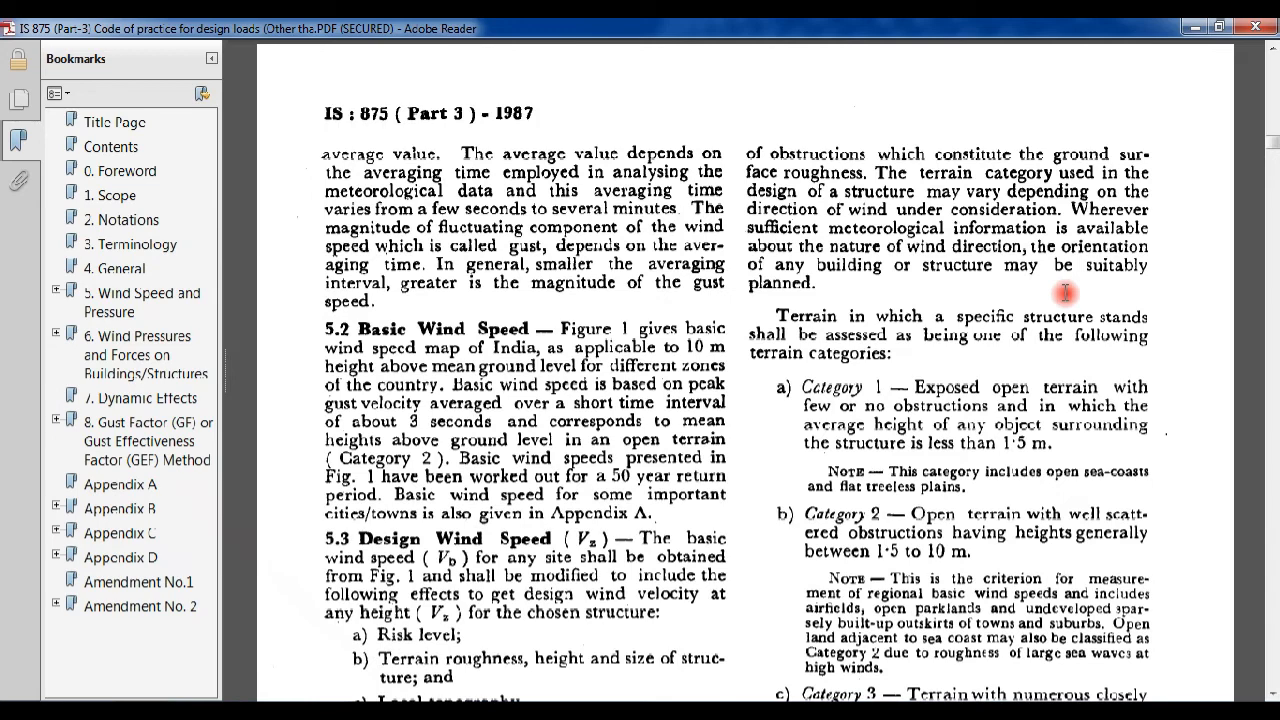
scroll(1065, 291, "down", 5)
scroll(1065, 291, "down", 5)
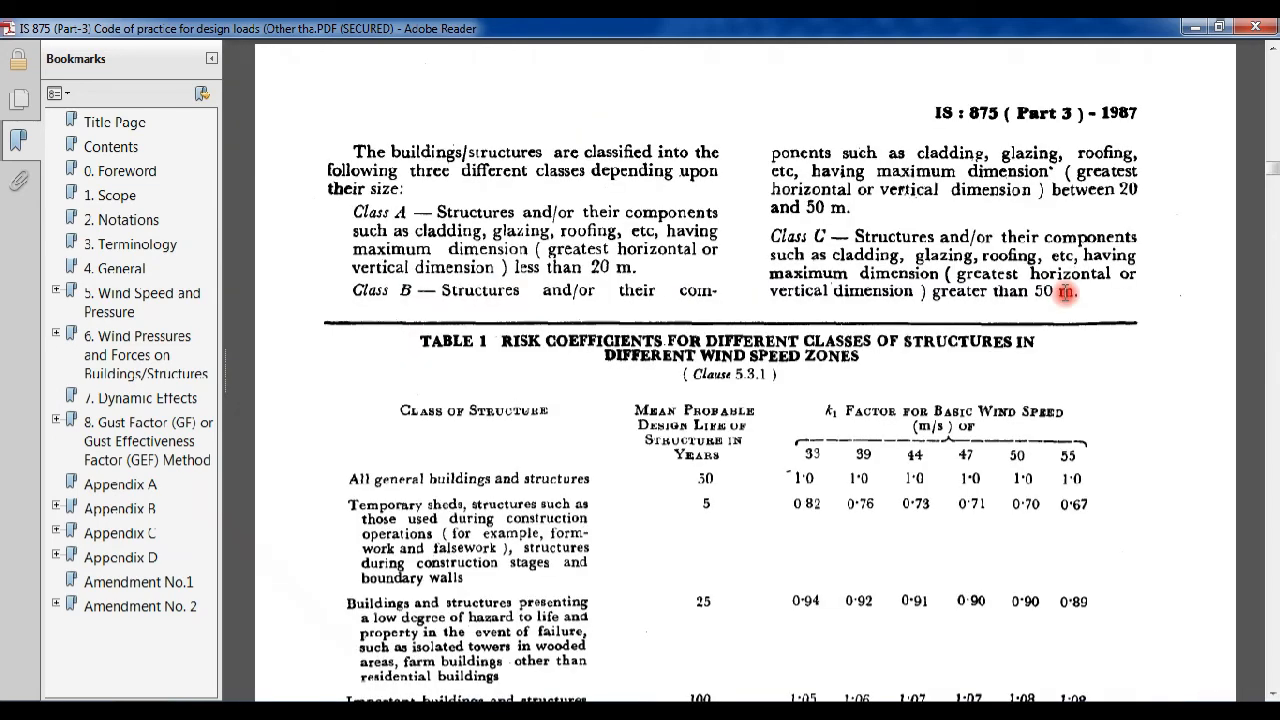
scroll(1065, 291, "down", 10)
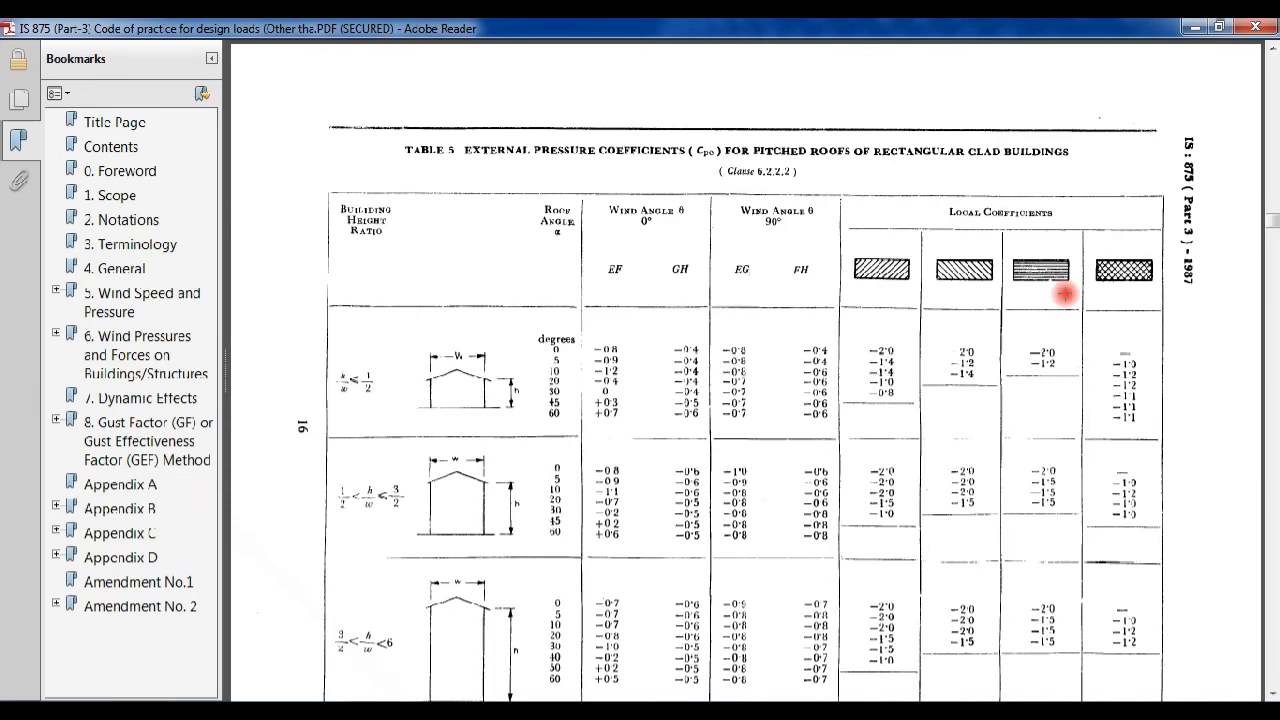
scroll(1103, 523, "down", 10)
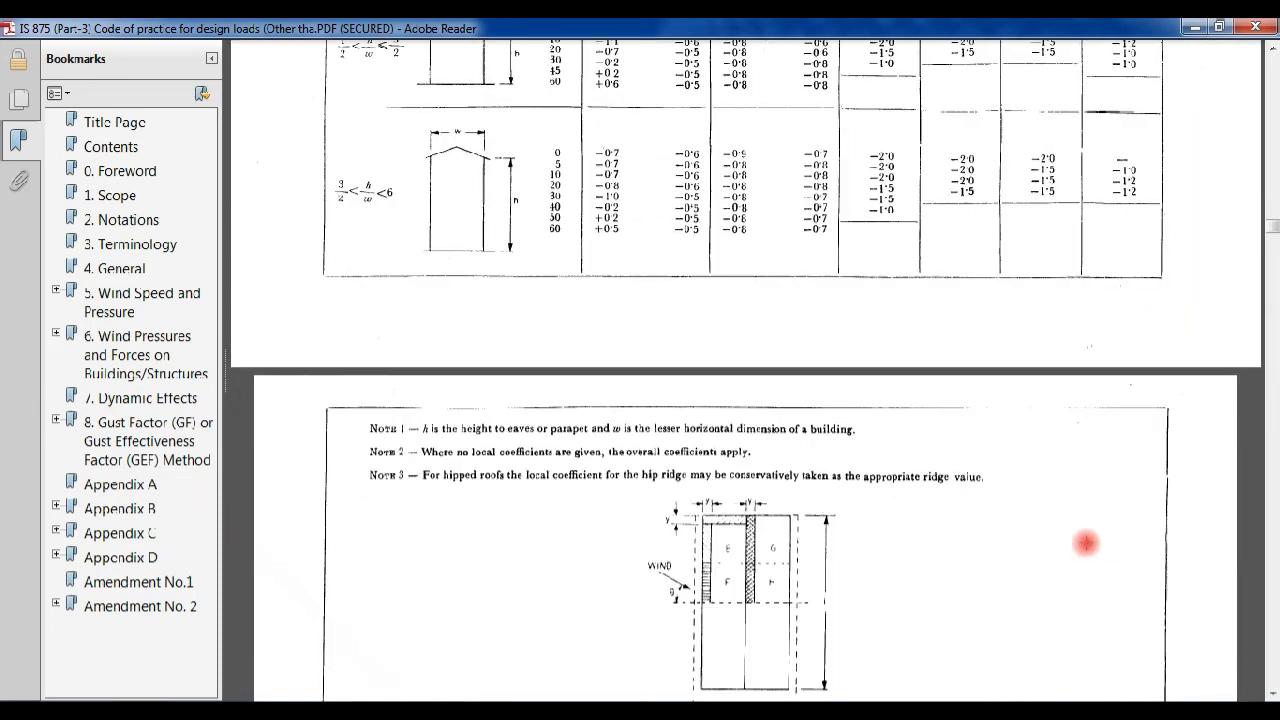
scroll(1091, 528, "down", 8)
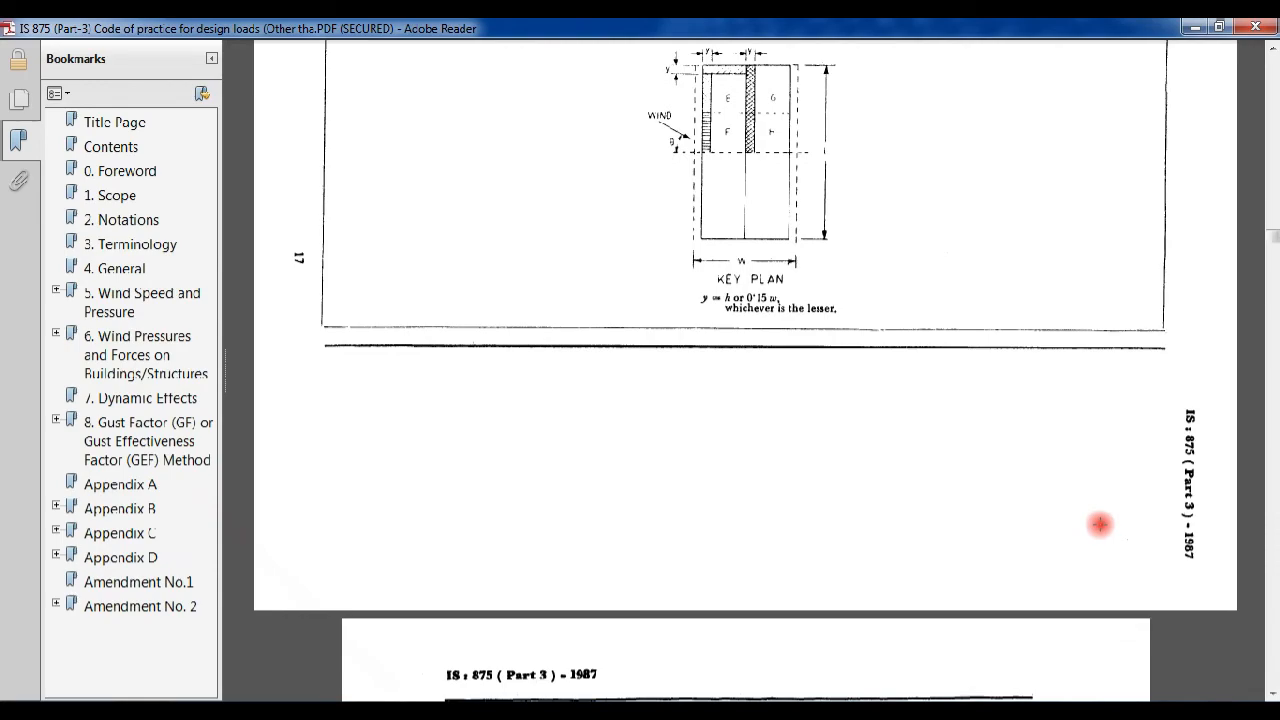
scroll(1100, 524, "down", 20)
scroll(1100, 524, "down", 20)
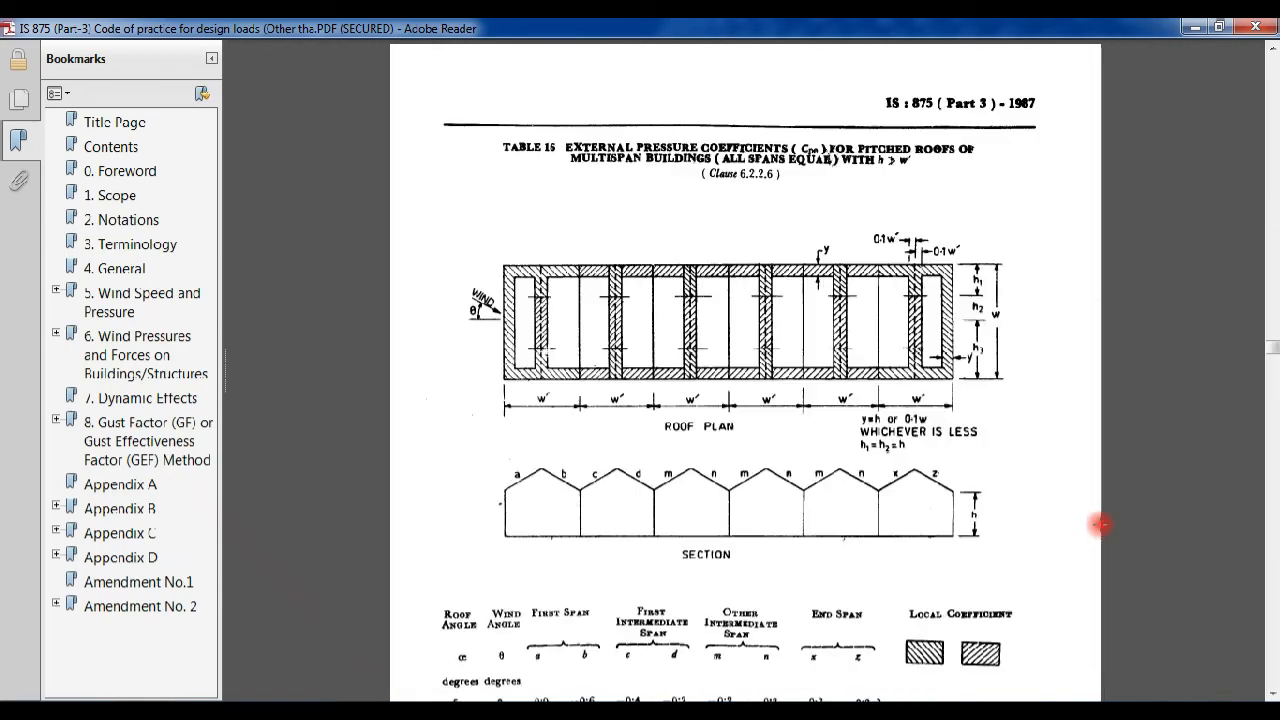
scroll(1100, 524, "down", 10)
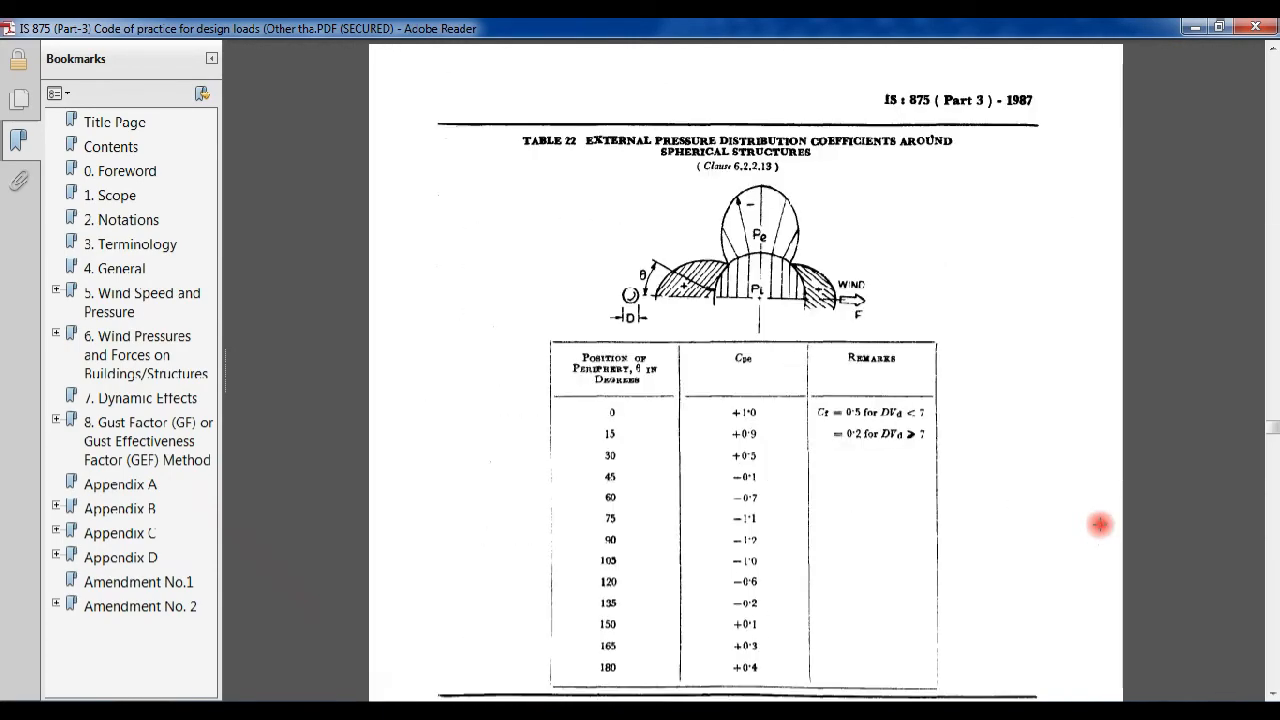
scroll(1100, 524, "down", 20)
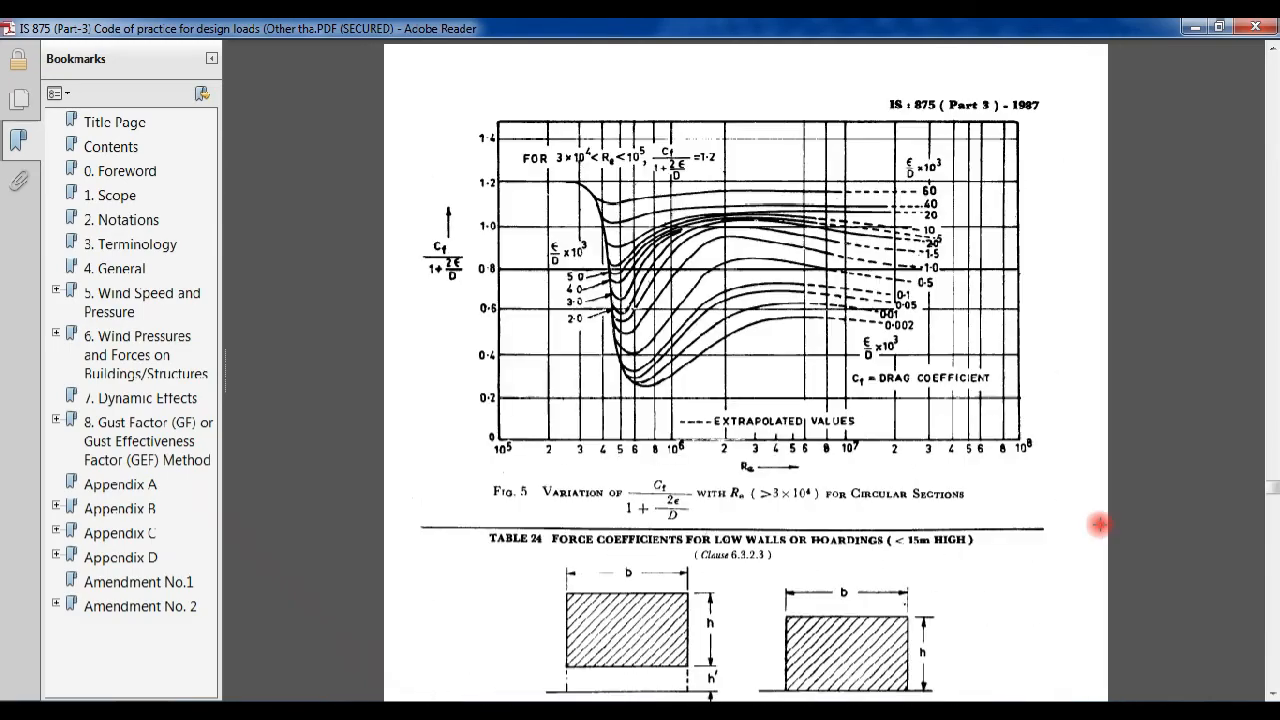
scroll(1100, 524, "down", 20)
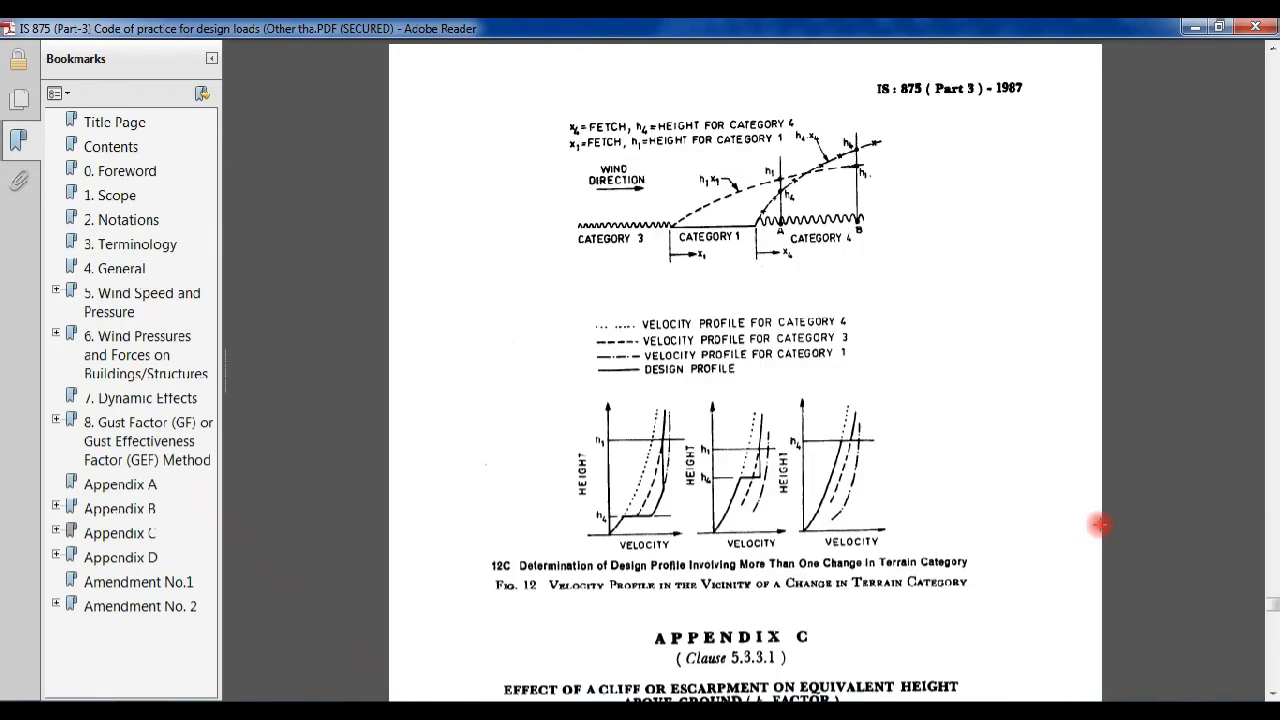
scroll(1100, 524, "up", 20)
scroll(809, 486, "down", 10)
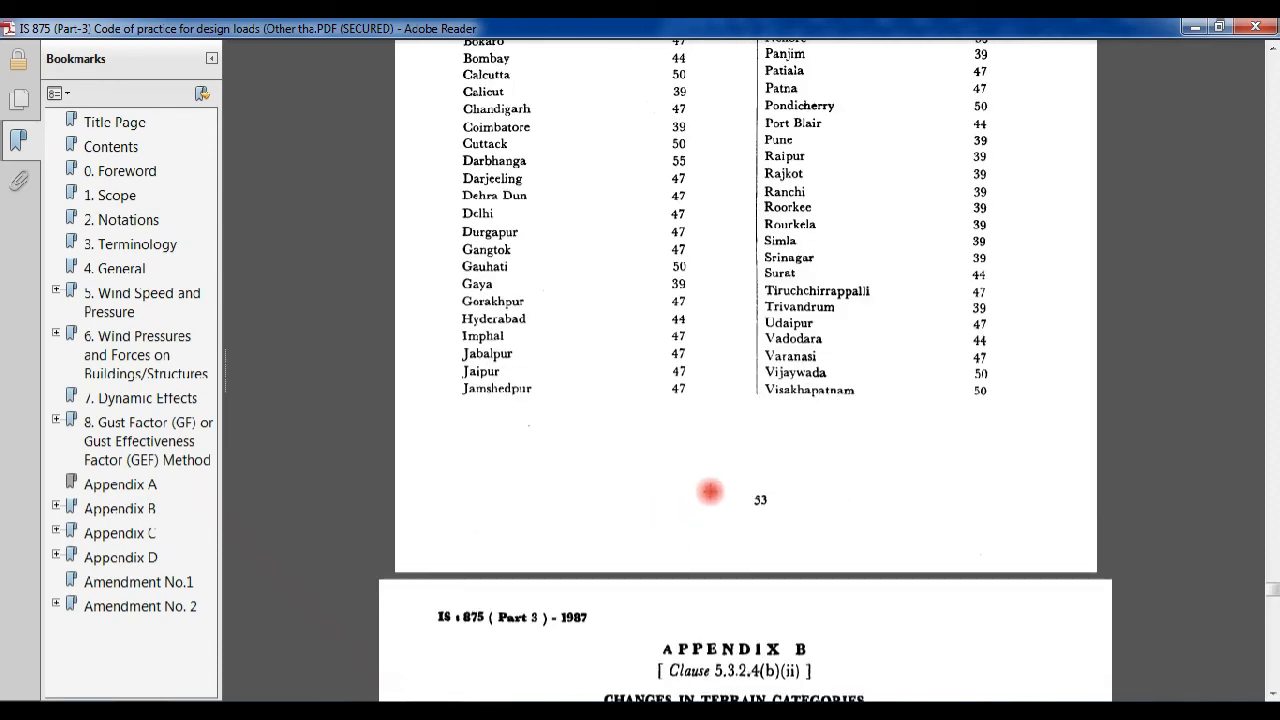
Look up Gauhati's basic wind speed in the city table and highlight it.
left_click(776, 503)
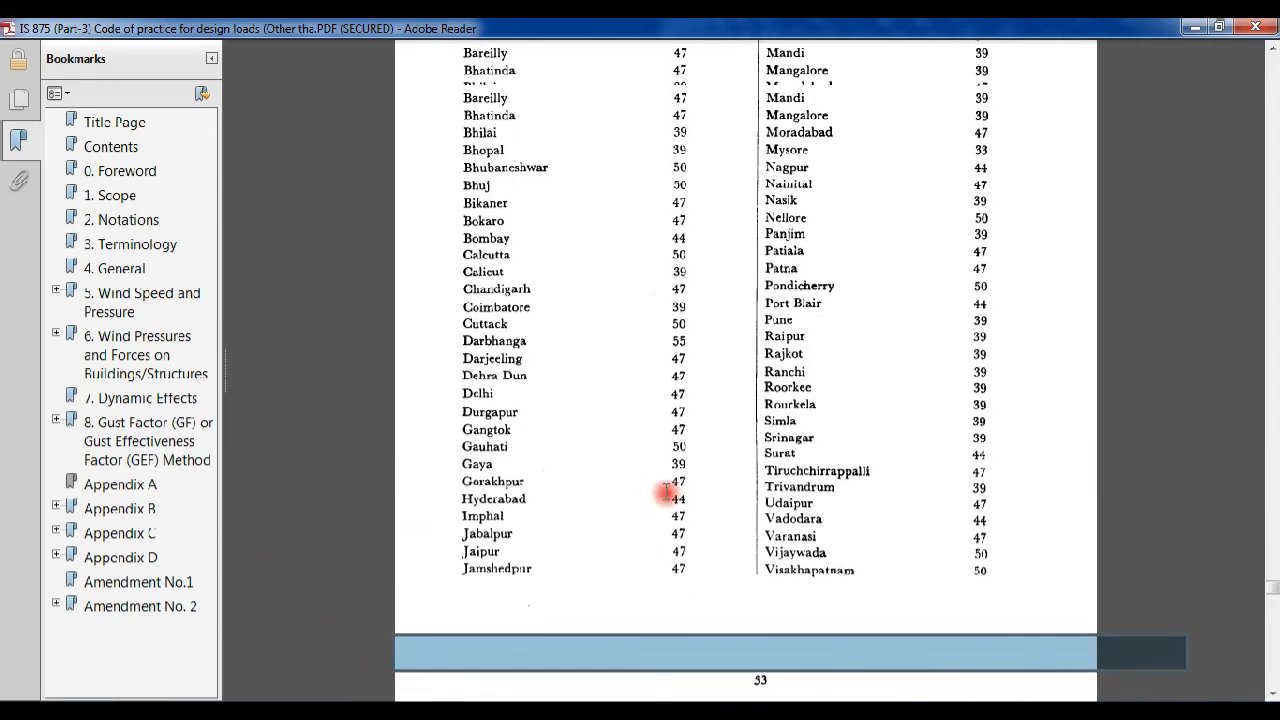
scroll(780, 470, "up", 3)
left_click_drag(666, 446, 690, 447)
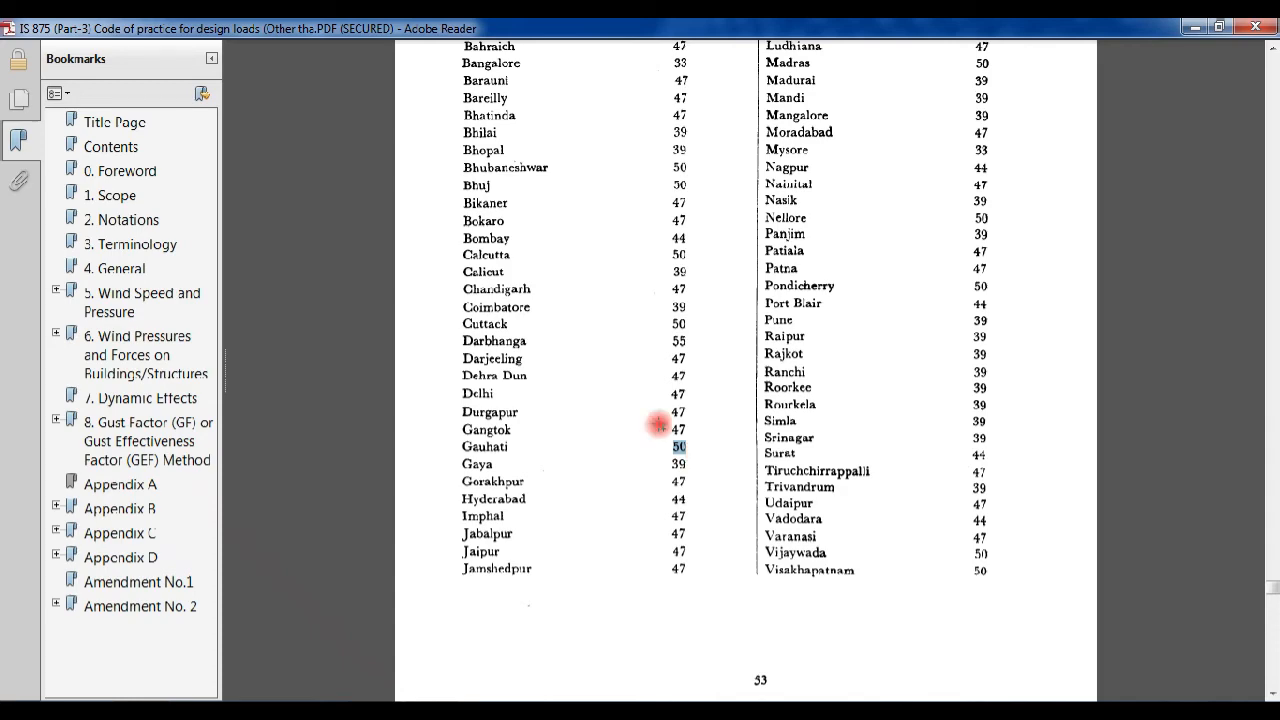
Search back through the wind load code for clause 5.3 on design wind speed and its terrain categories.
left_click(1065, 240)
left_click(1029, 297)
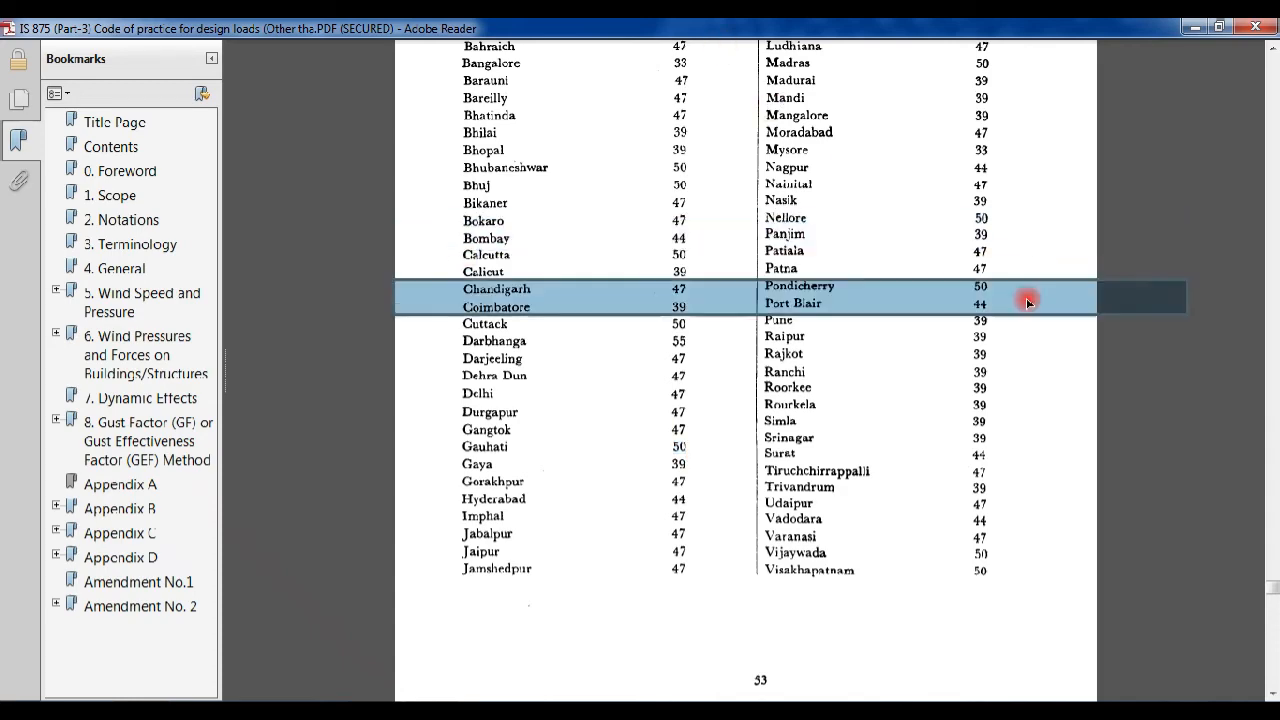
scroll(1018, 374, "up", 10)
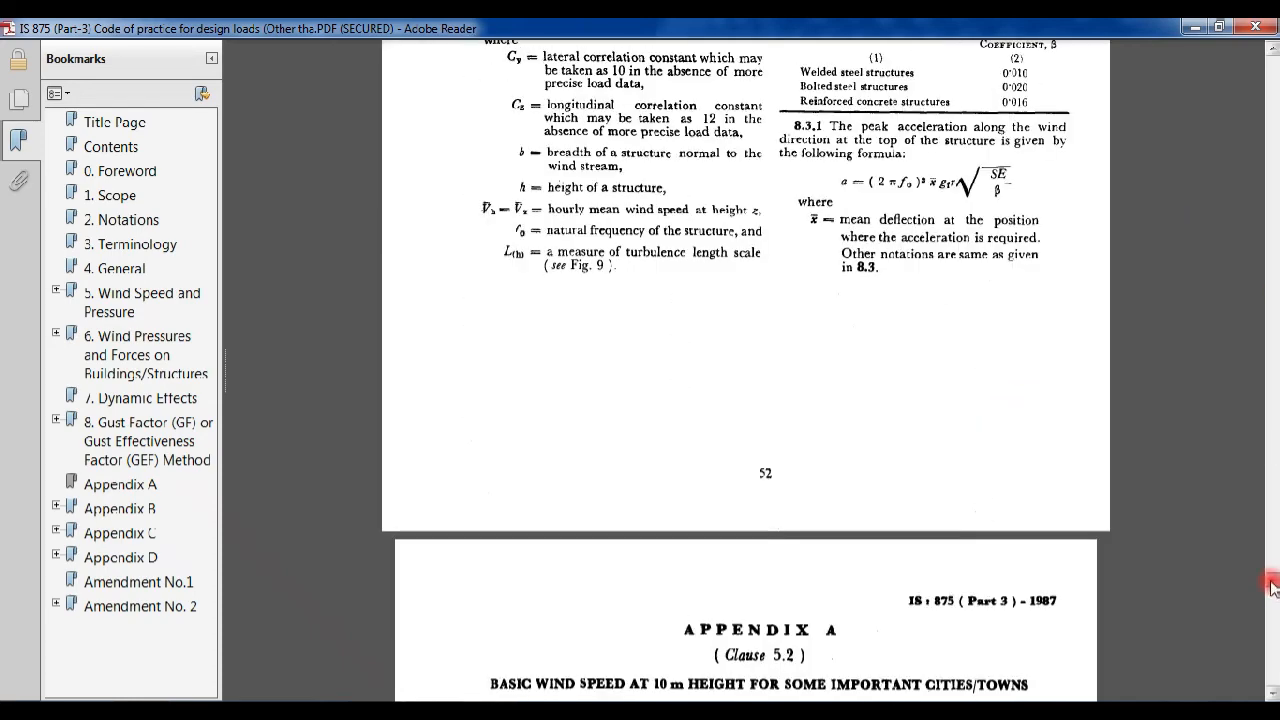
left_click_drag(1272, 582, 637, 507)
scroll(637, 507, "up", 15)
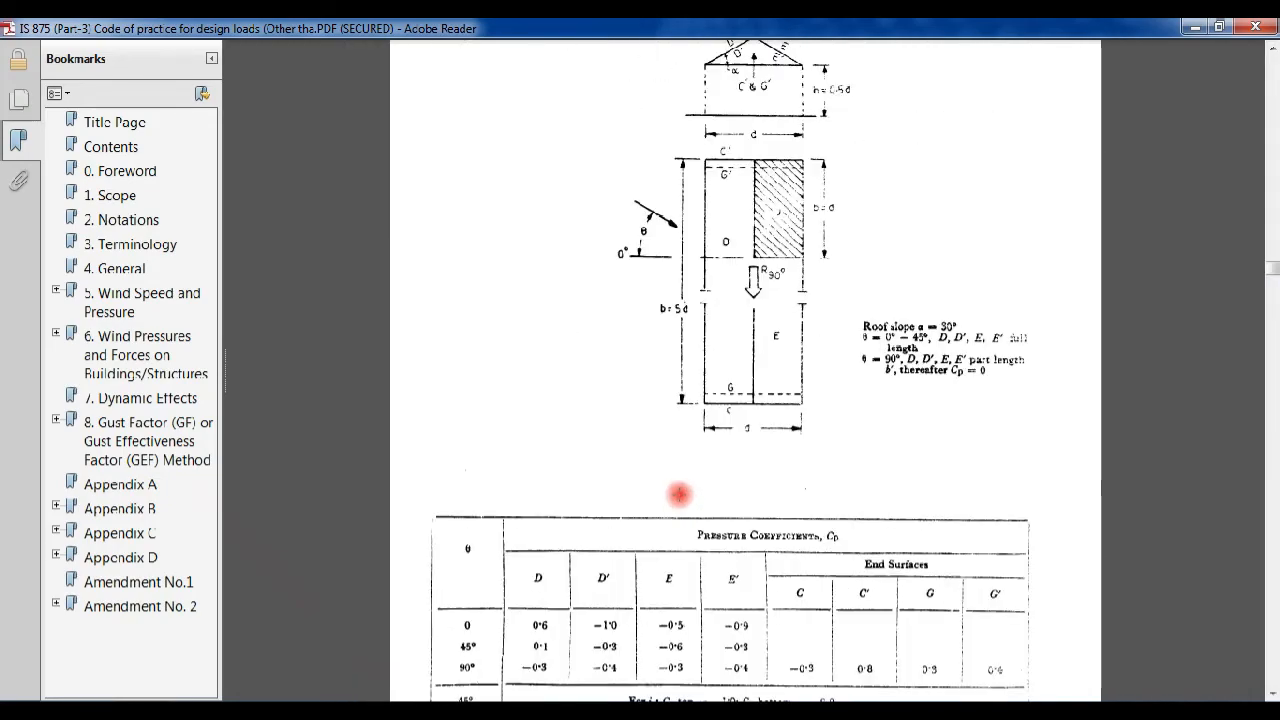
scroll(679, 494, "up", 15)
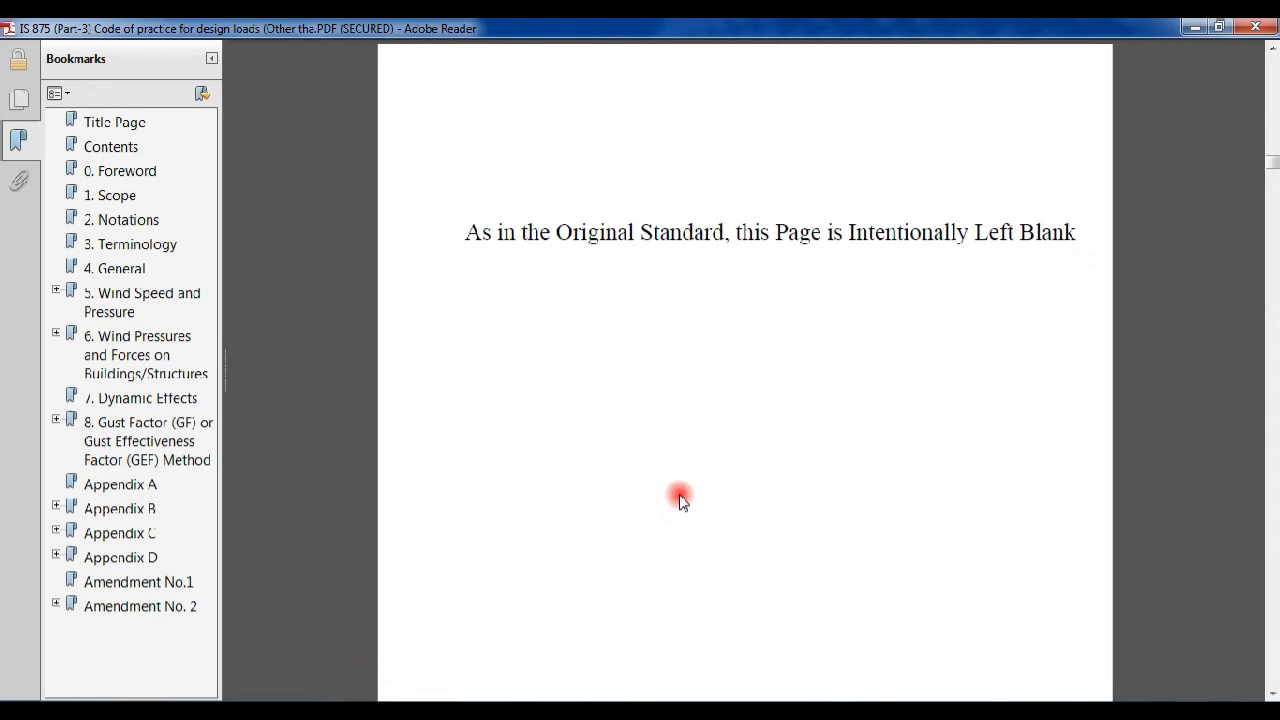
scroll(679, 494, "down", 5)
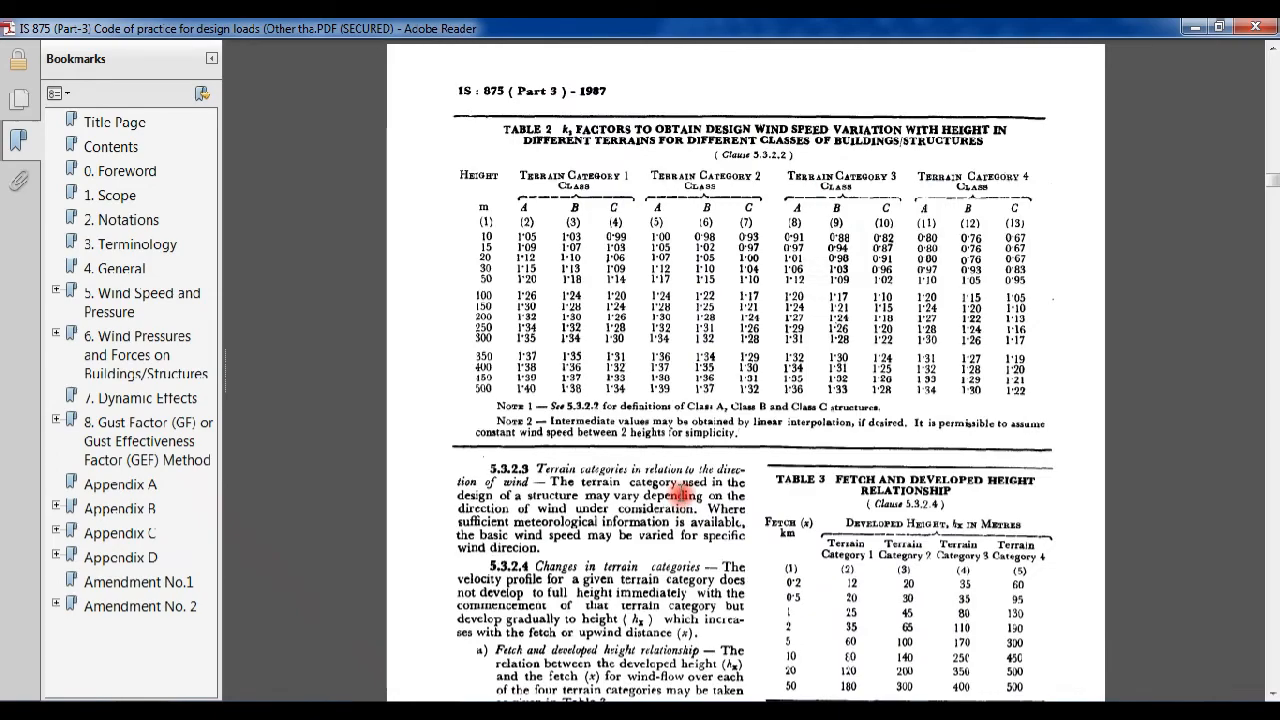
scroll(684, 491, "down", 4)
scroll(679, 491, "up", 15)
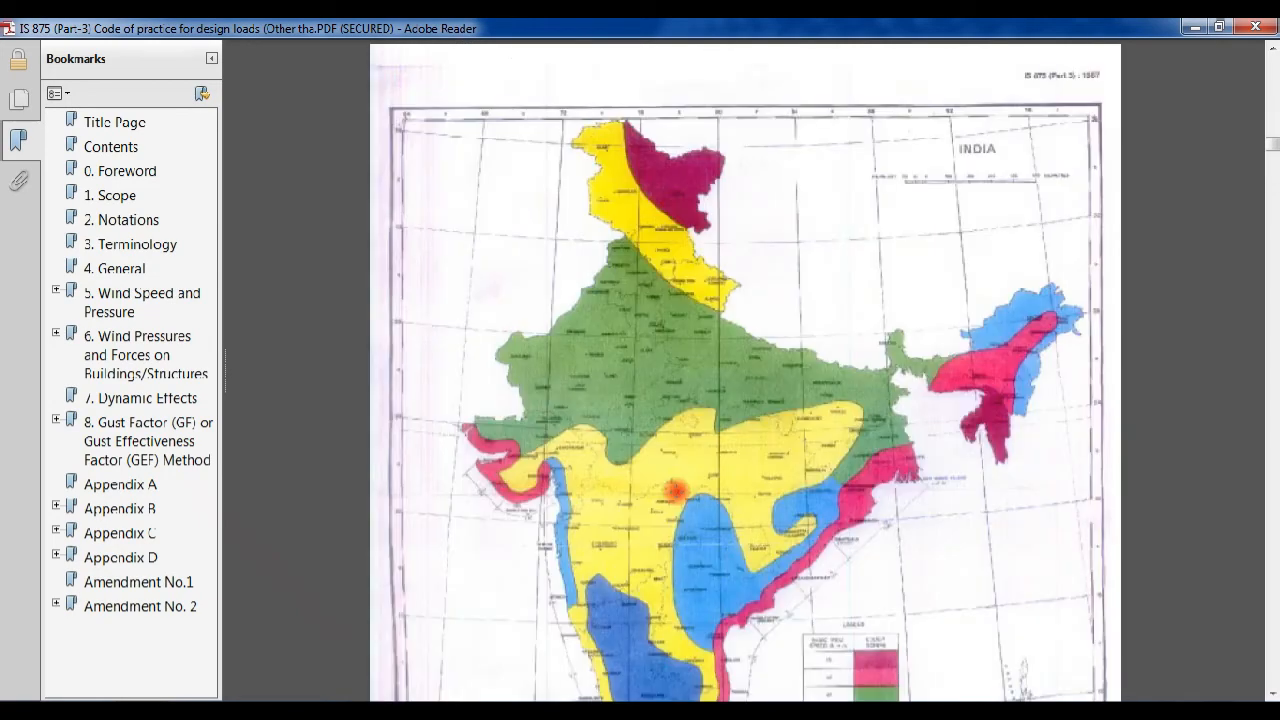
scroll(757, 505, "down", 3)
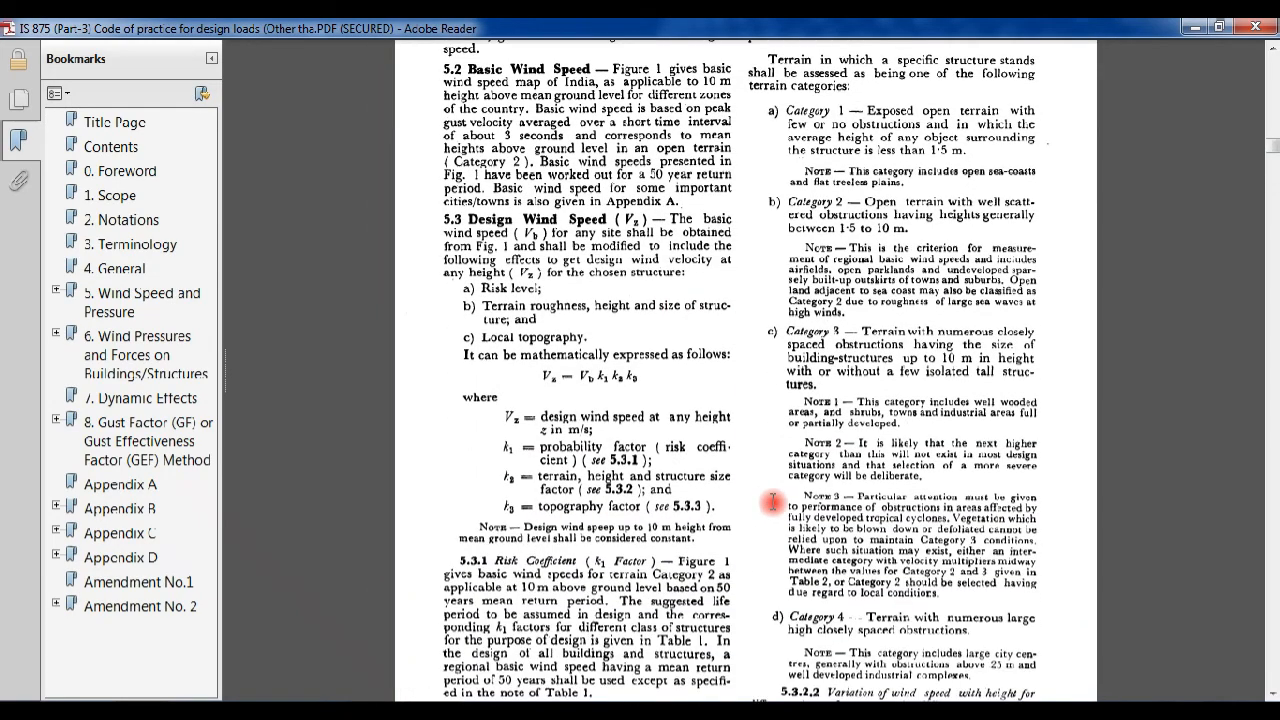
Read clause 5.3 on the design wind speed factors k1, k2 and k3.
scroll(788, 460, "down", 3)
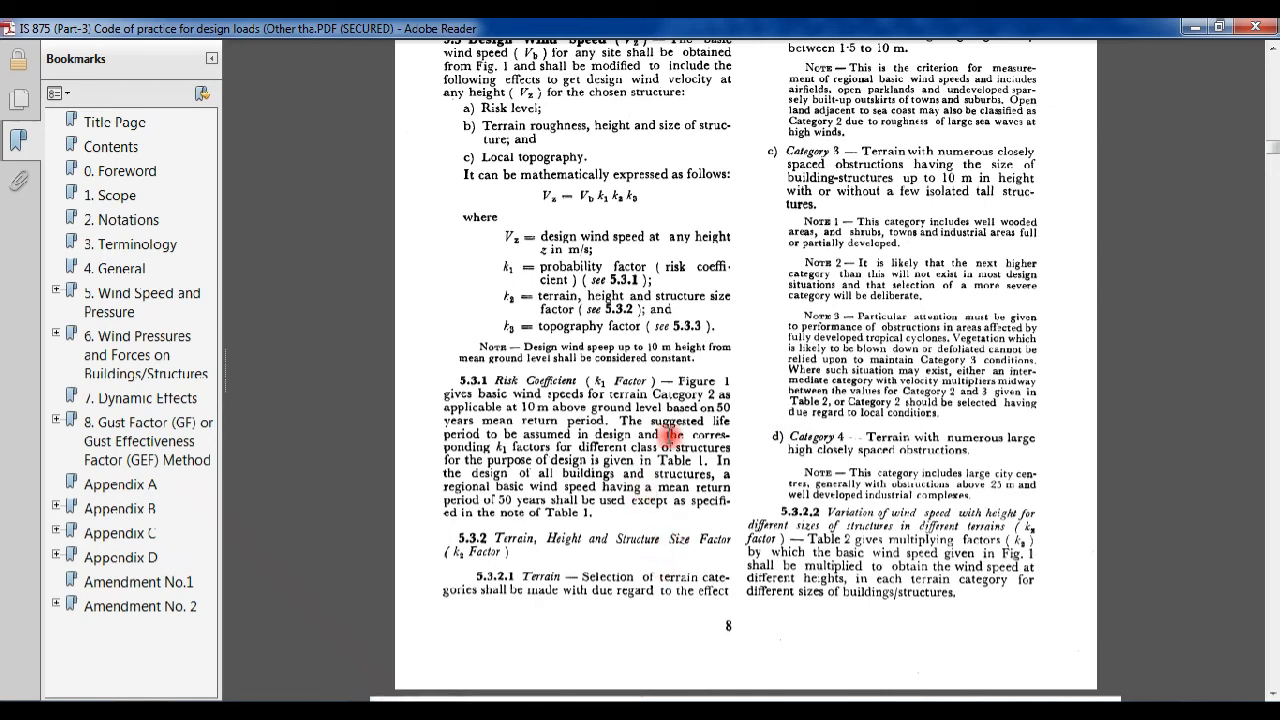
scroll(669, 435, "up", 1)
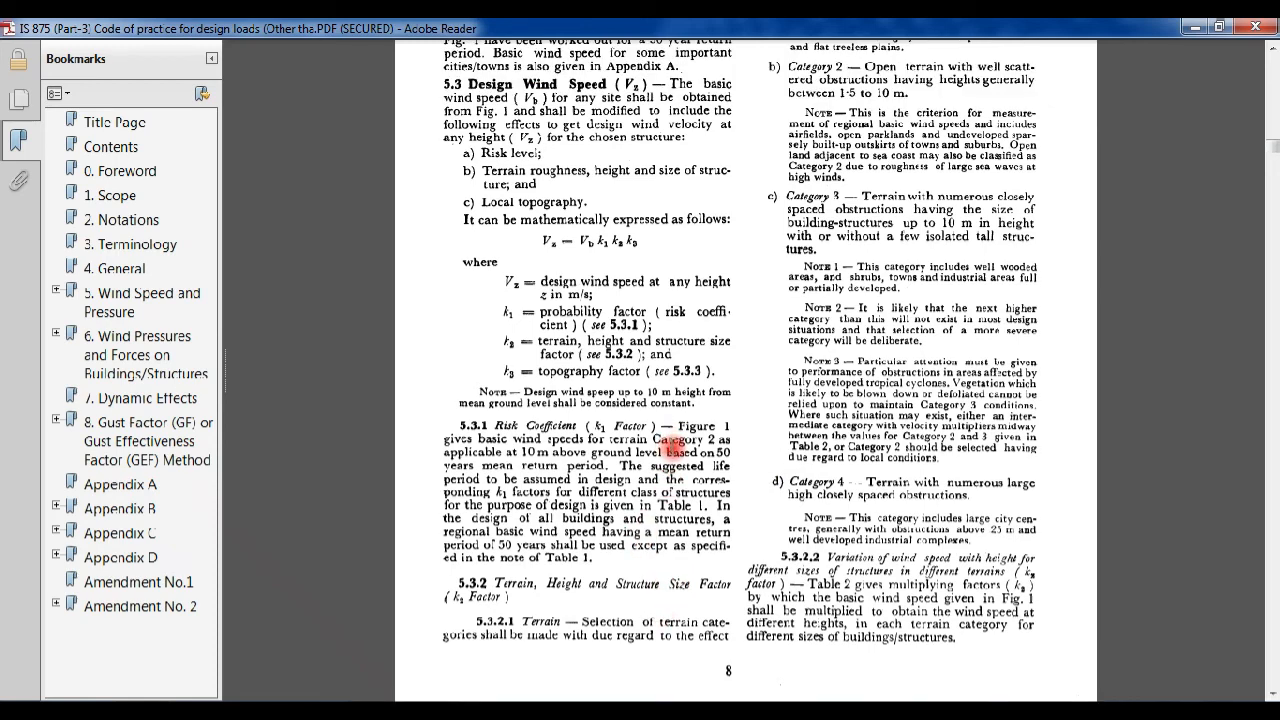
scroll(675, 445, "up", 2)
scroll(679, 453, "up", 8)
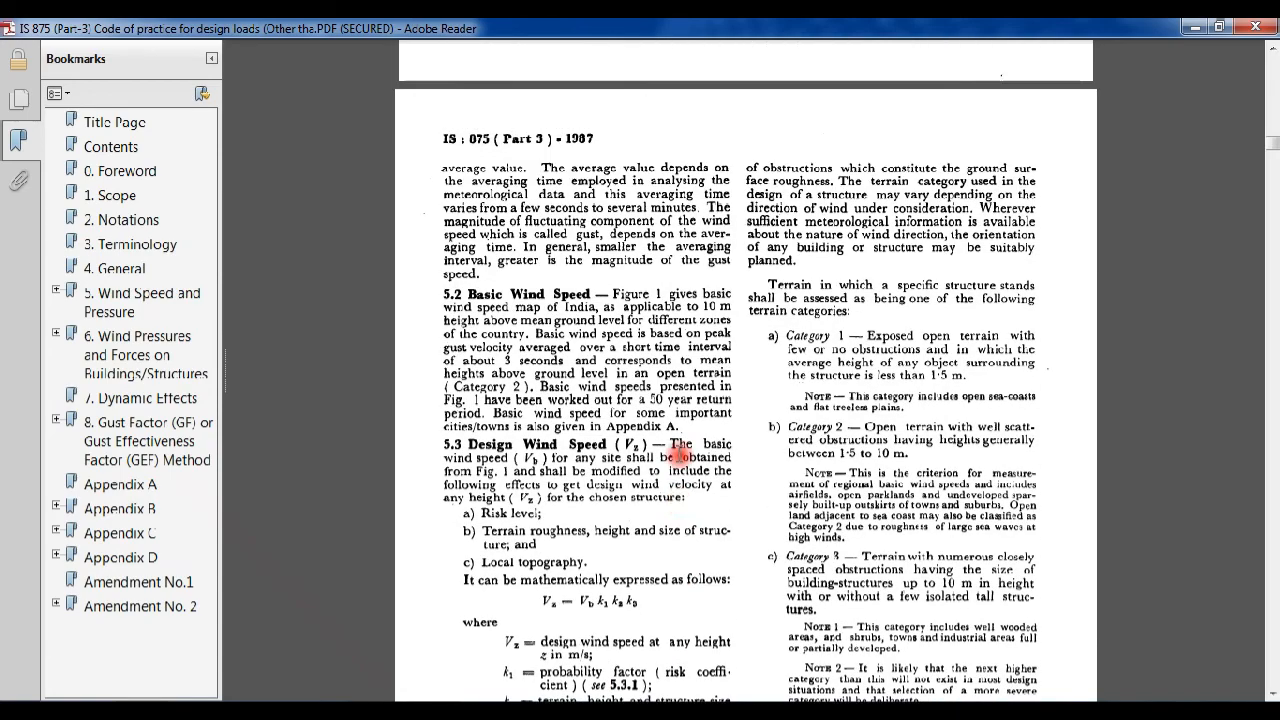
scroll(679, 455, "down", 9)
scroll(679, 453, "down", 1)
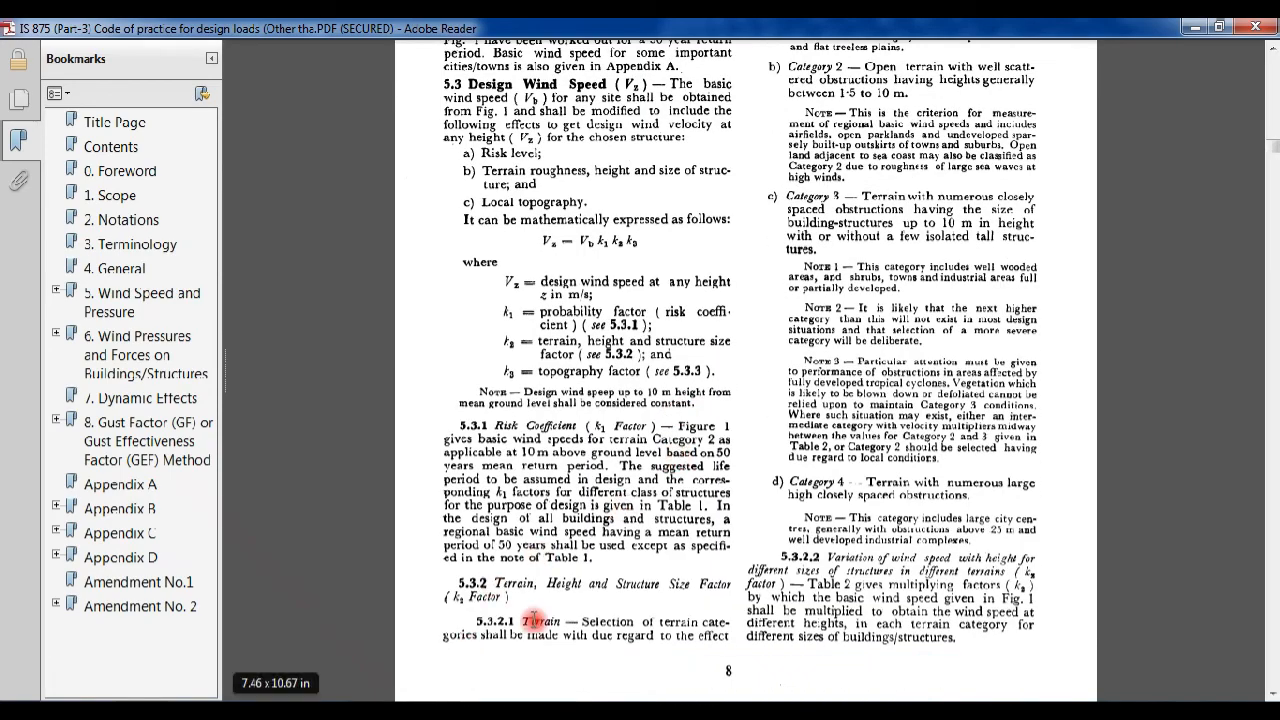
Review the terrain definitions of clause 5.3.2.1 and highlight Category 2 and its obstruction height range.
left_click_drag(520, 621, 563, 626)
scroll(563, 626, "up", 8)
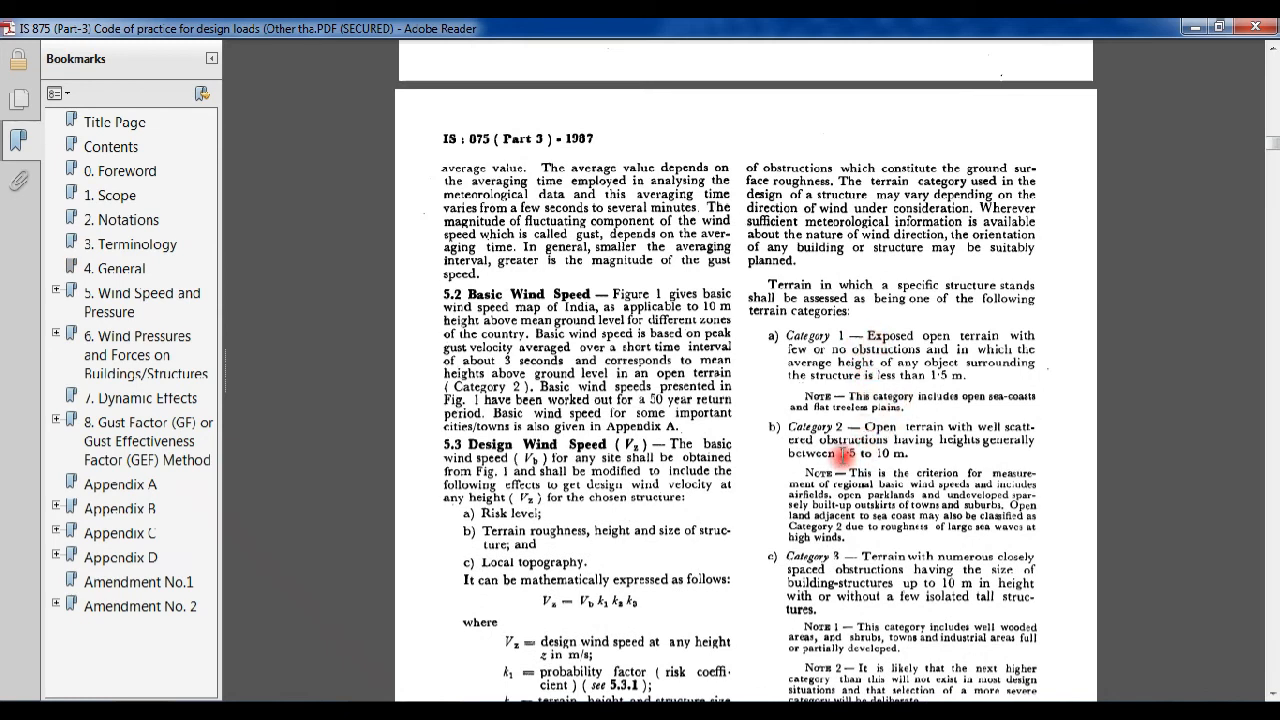
left_click_drag(843, 454, 902, 454)
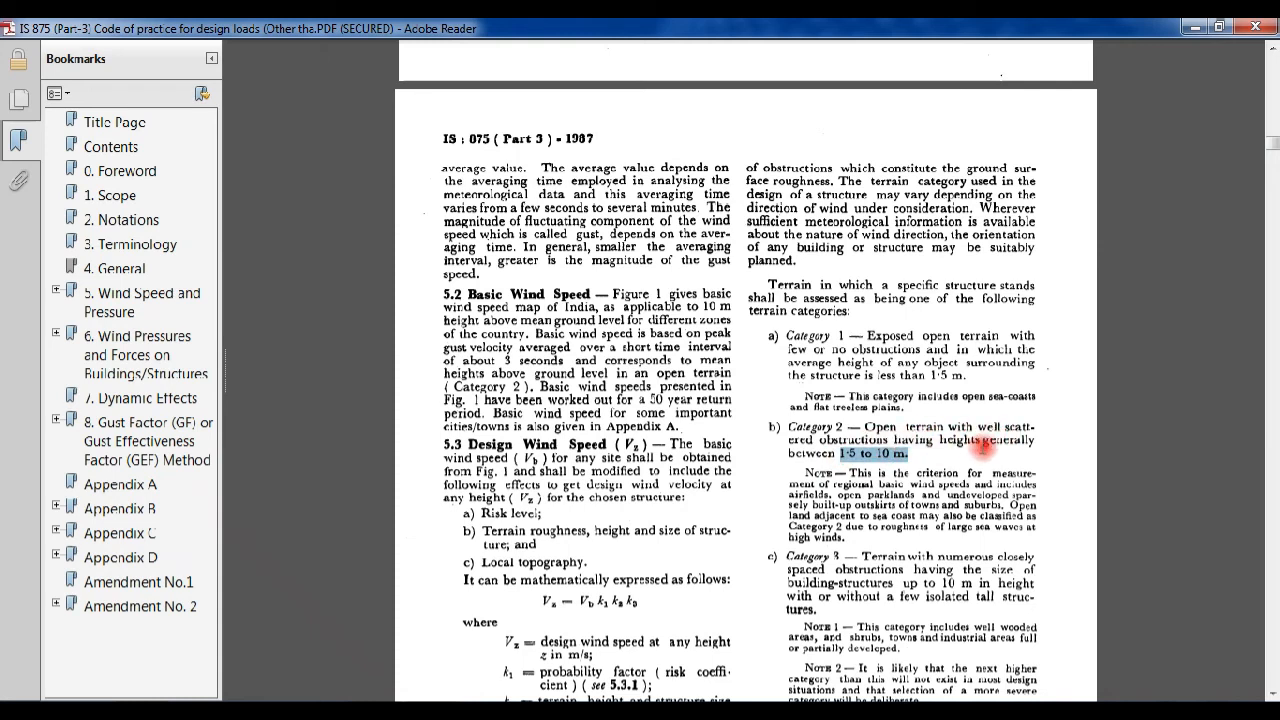
left_click(847, 431)
left_click_drag(836, 430, 849, 431)
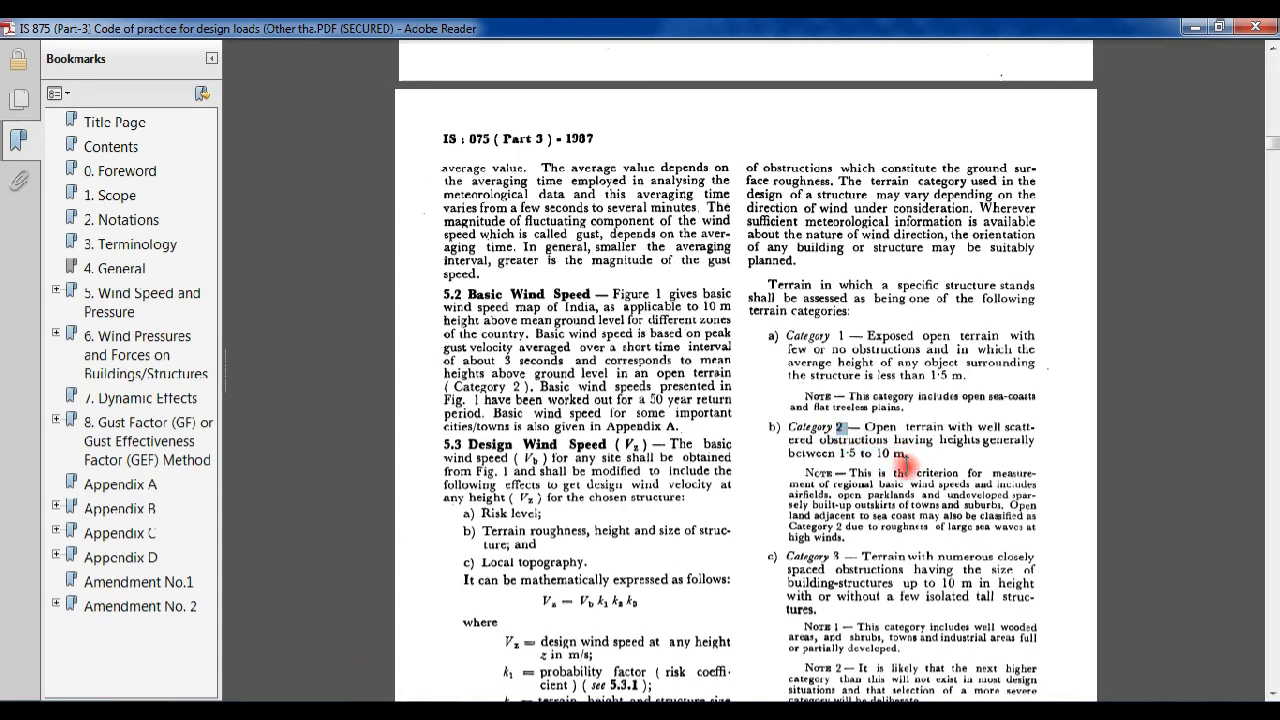
Find the structure size classes above Table 1 and highlight Class A, Class C and the Class C dimension limit.
scroll(903, 463, "down", 1)
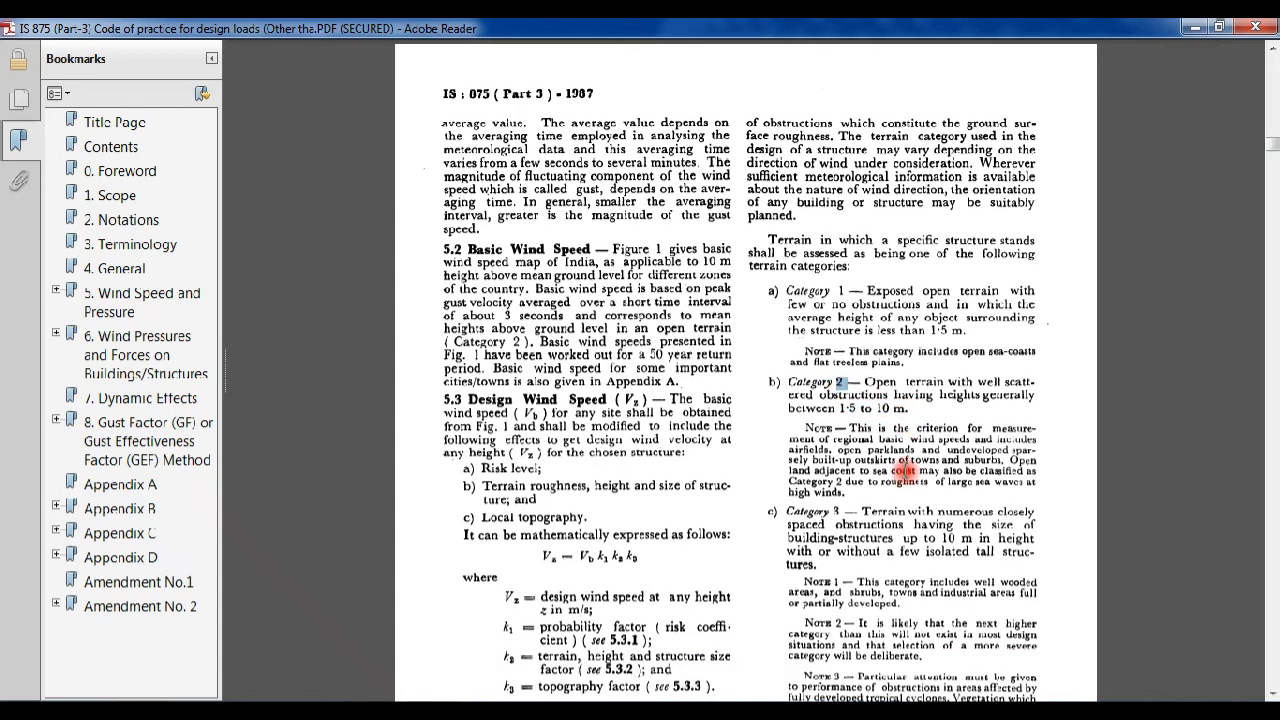
scroll(903, 470, "down", 20)
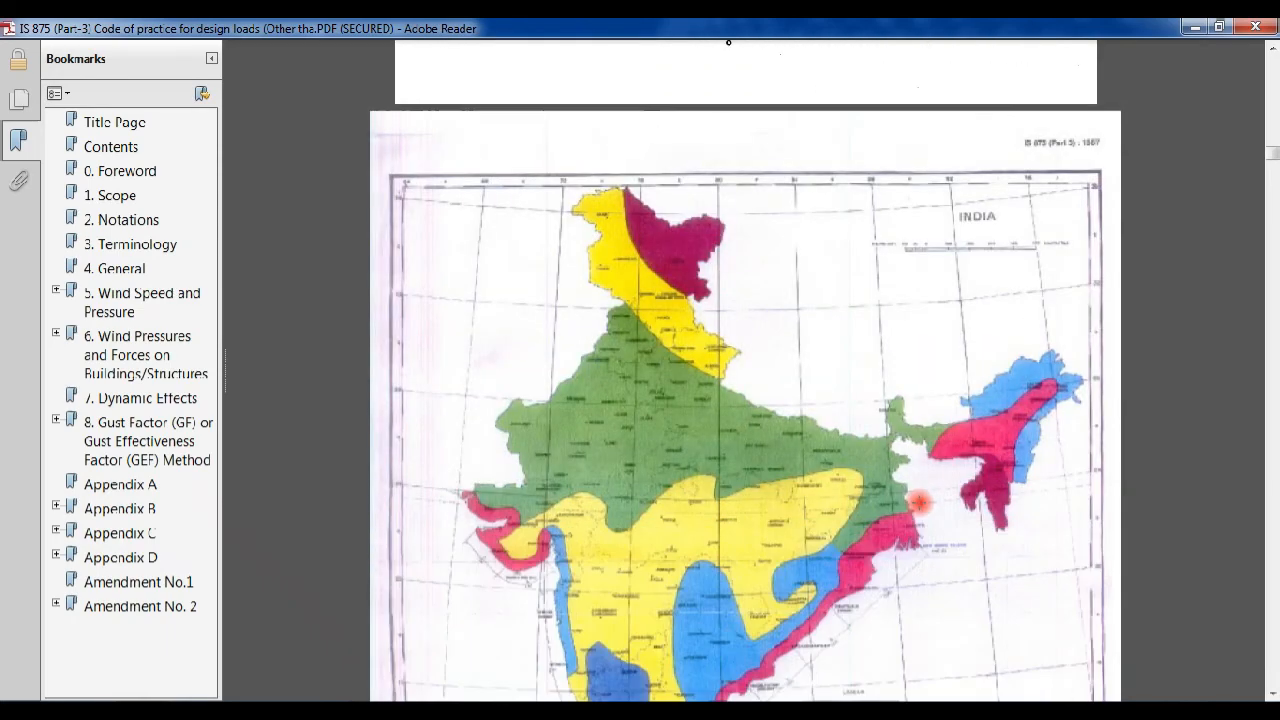
scroll(918, 502, "up", 15)
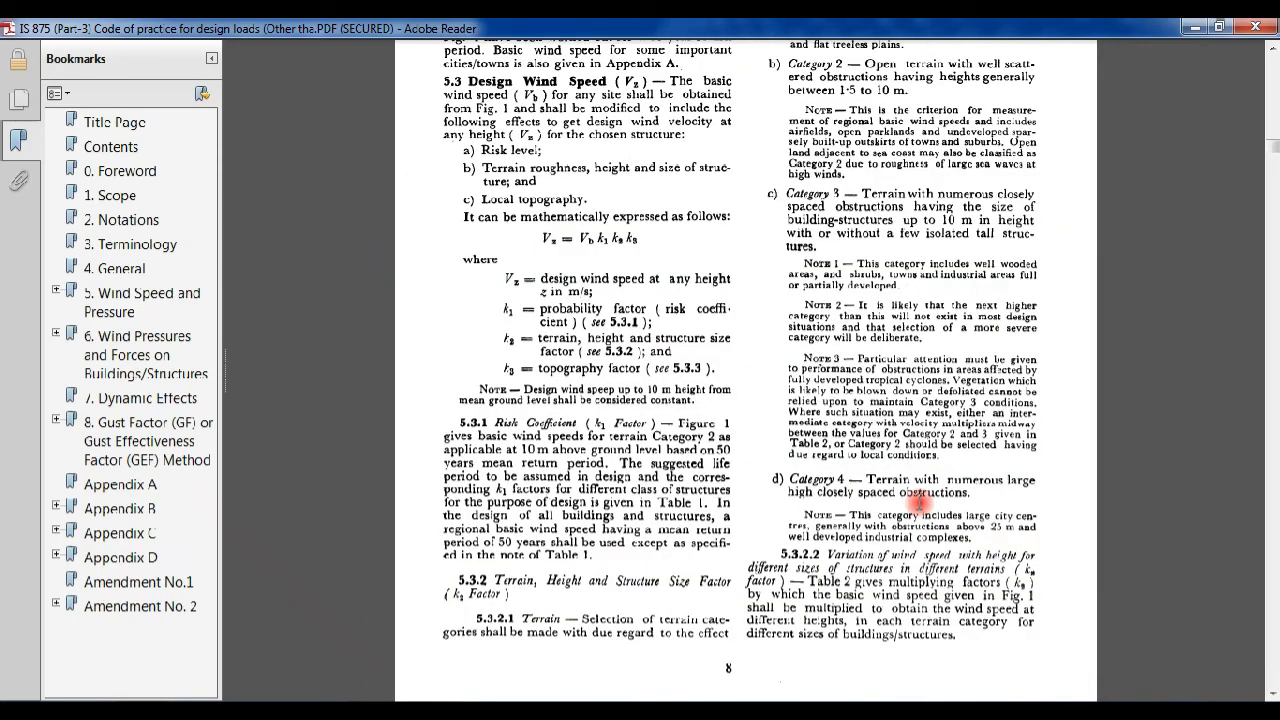
scroll(915, 500, "down", 20)
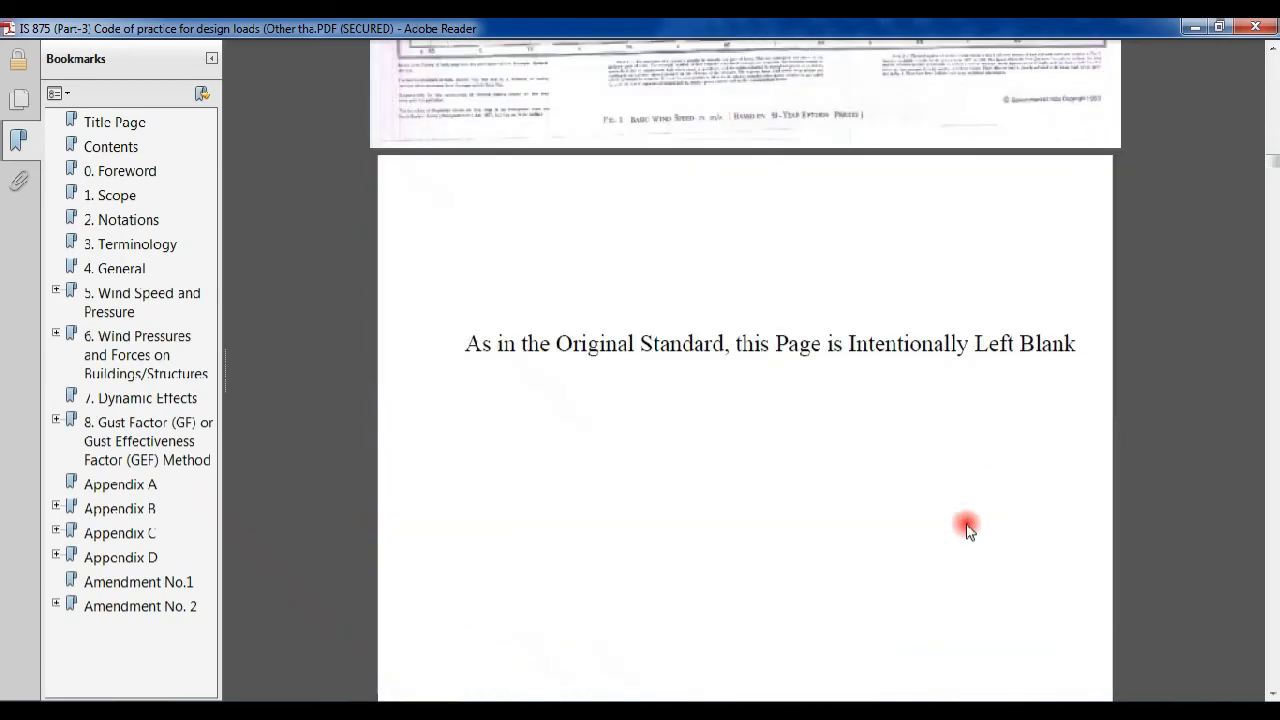
scroll(957, 541, "down", 10)
scroll(920, 534, "up", 4)
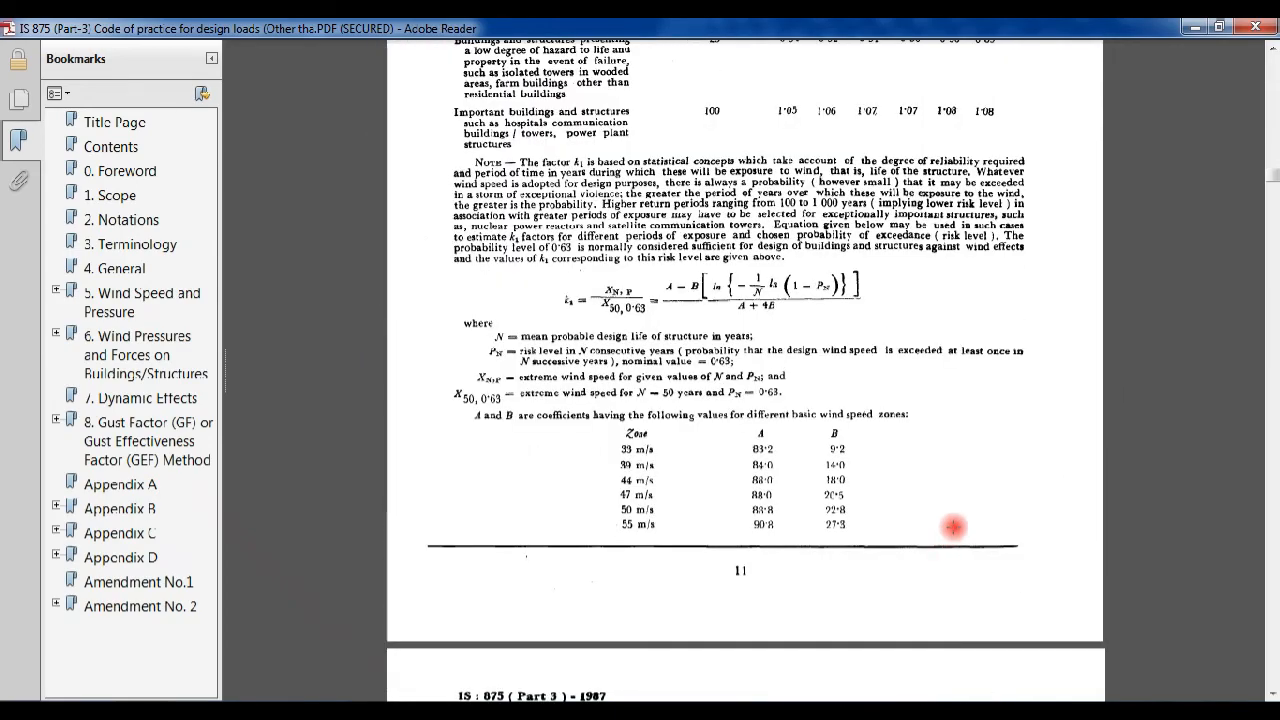
scroll(950, 527, "up", 7)
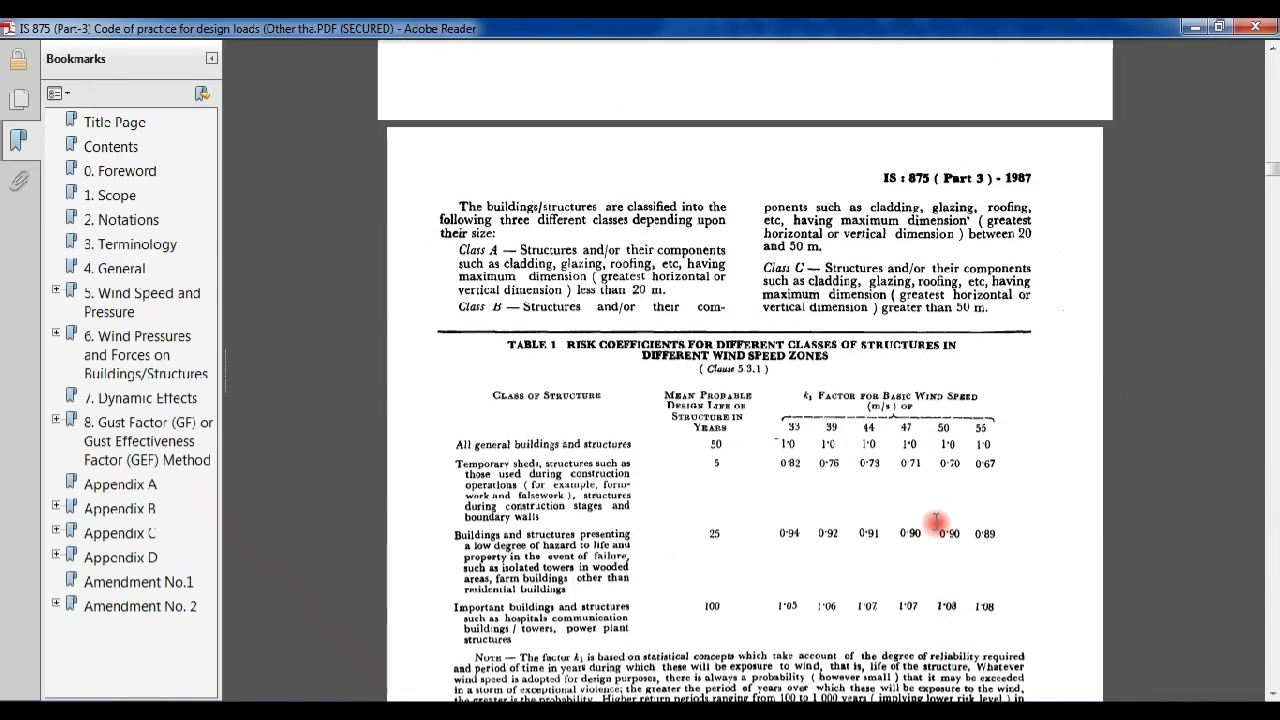
left_click_drag(459, 250, 498, 250)
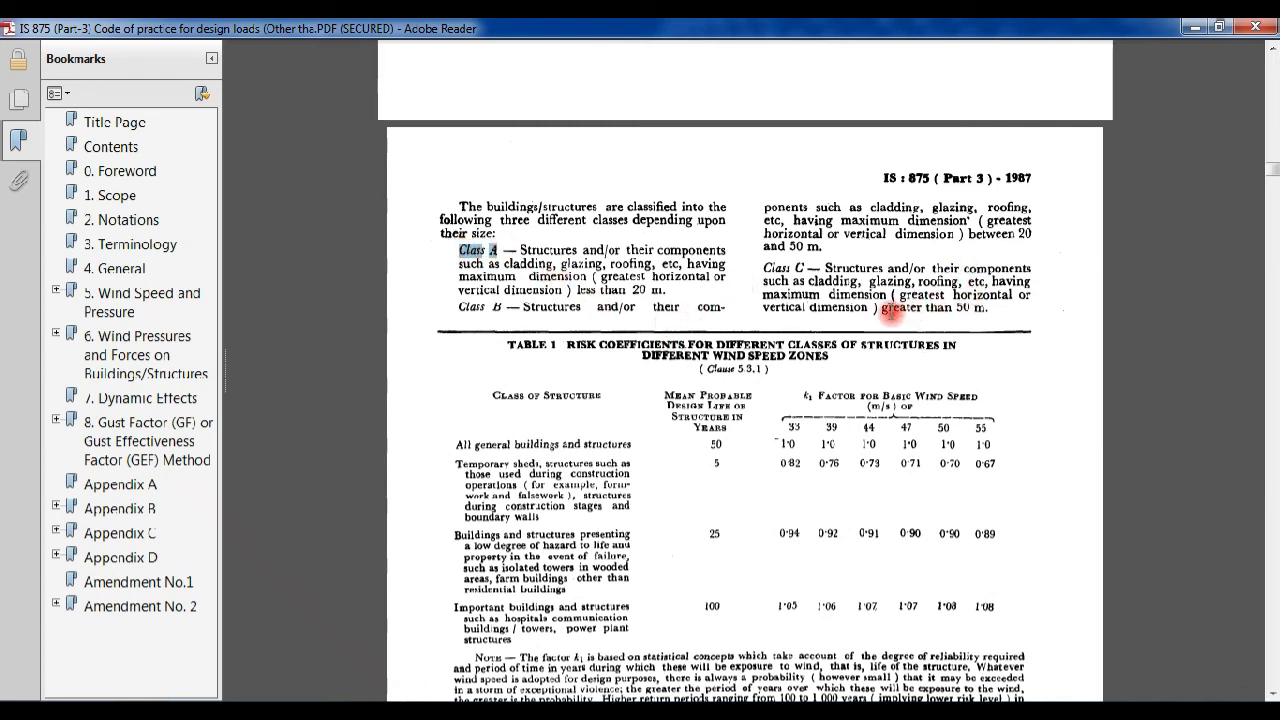
left_click_drag(877, 308, 988, 307)
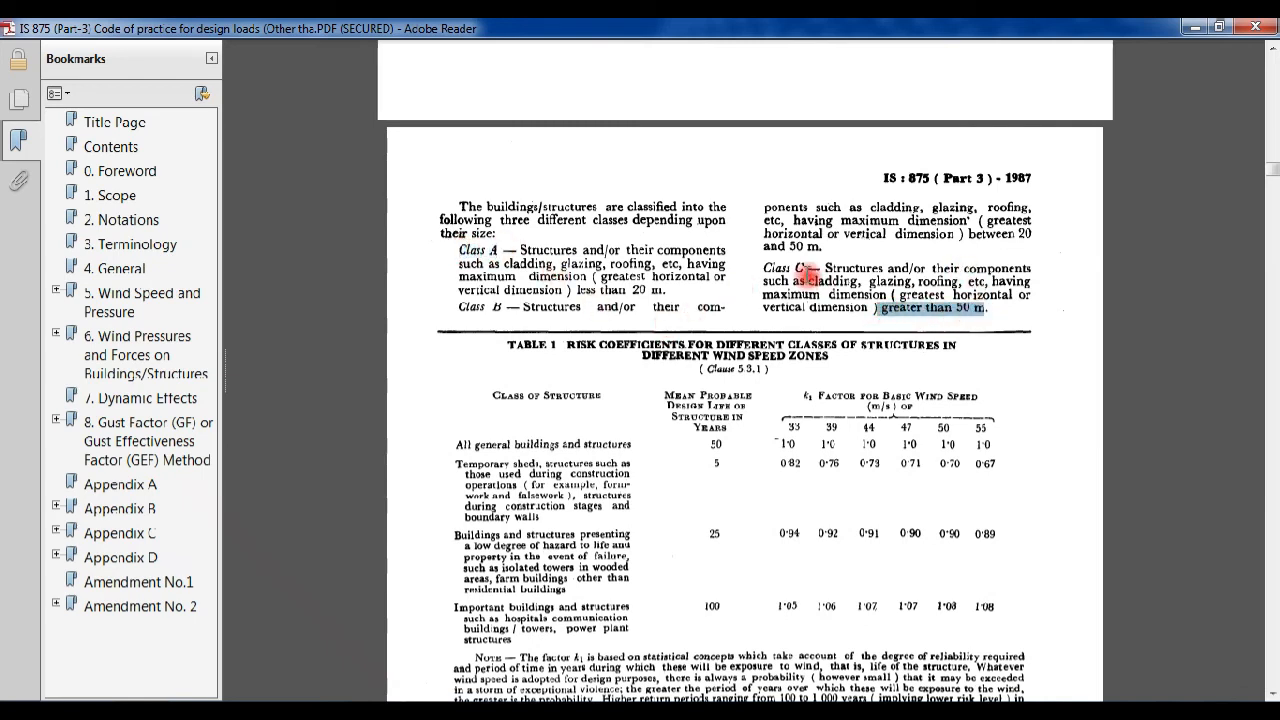
left_click_drag(808, 268, 762, 268)
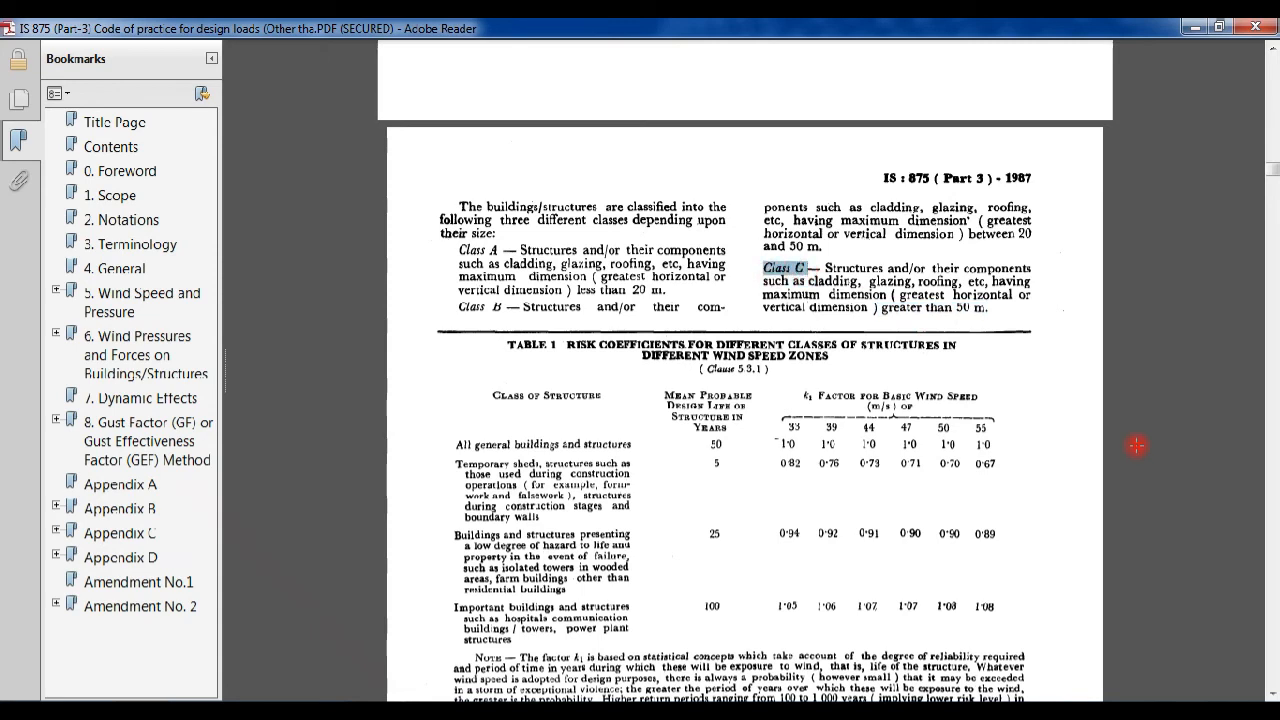
Look up the k1 factor for general buildings at 50 m/s basic wind speed in Table 1 and highlight it.
scroll(815, 390, "down", 2)
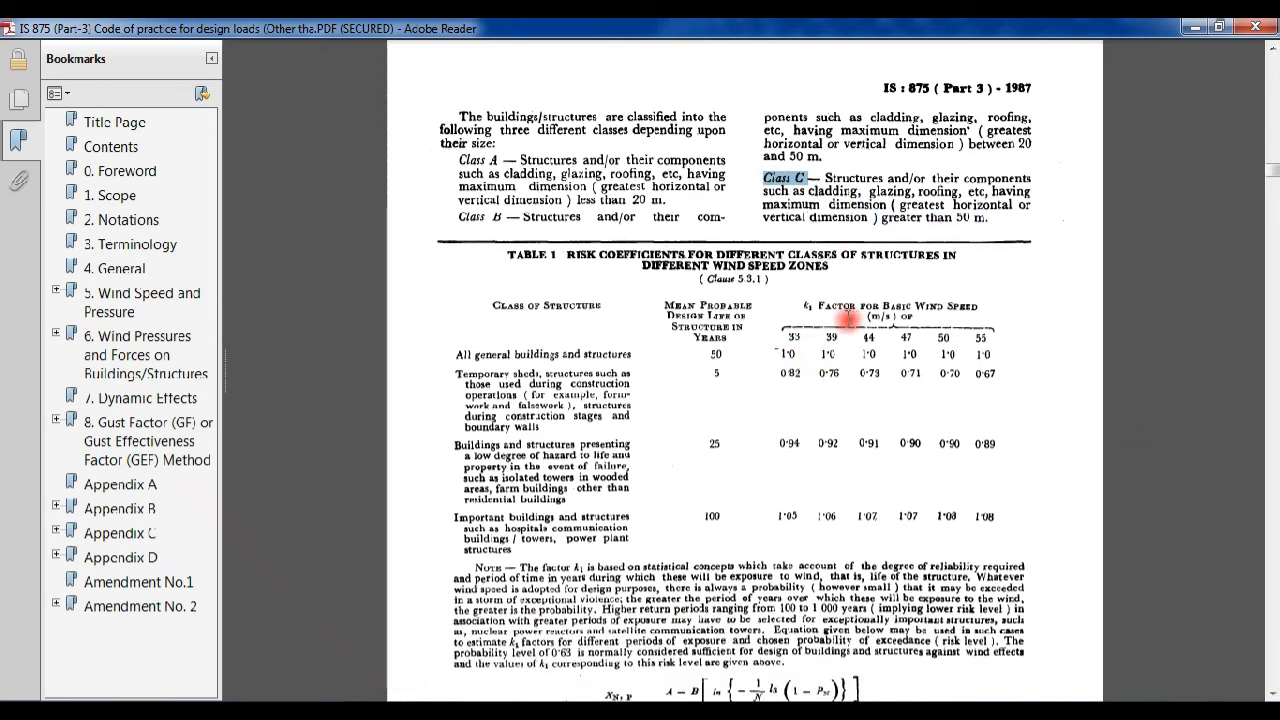
left_click_drag(818, 308, 803, 307)
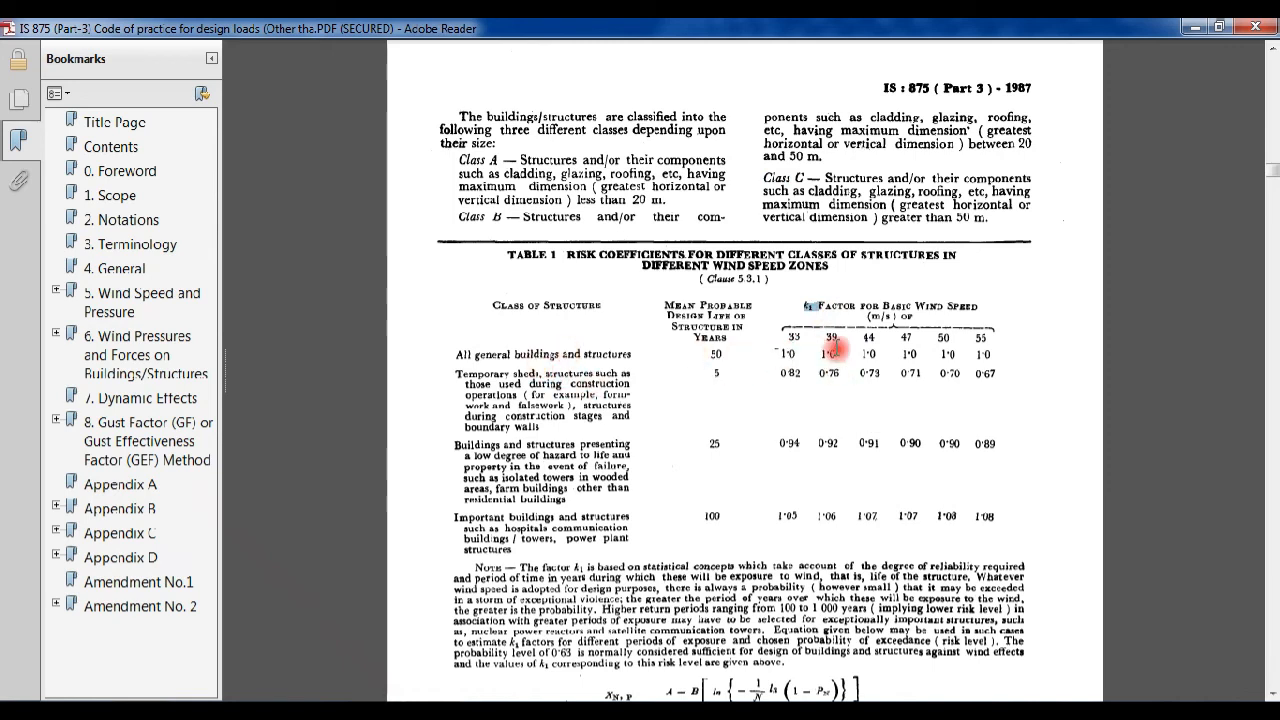
left_click_drag(930, 334, 949, 355)
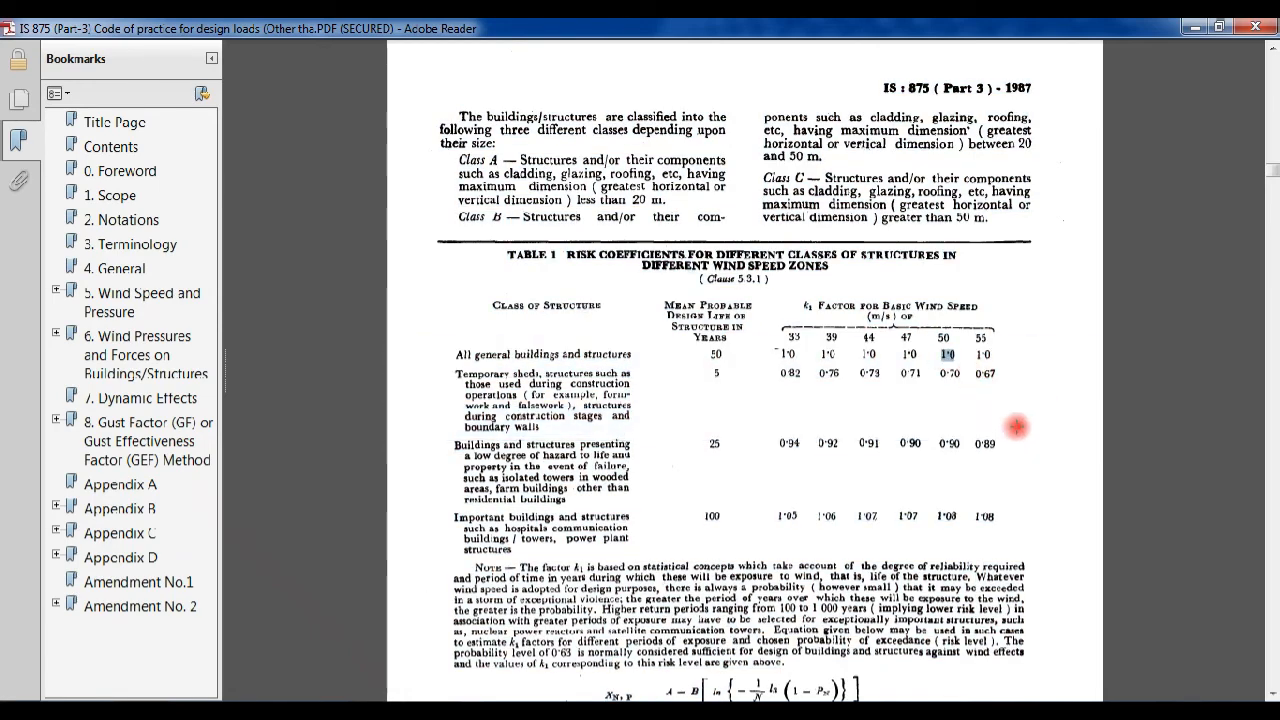
Find the topography clause 5.3.3.1 past Tables 2 and 3 and check the k3 factor range.
scroll(1017, 432, "down", 5)
scroll(1017, 432, "down", 4)
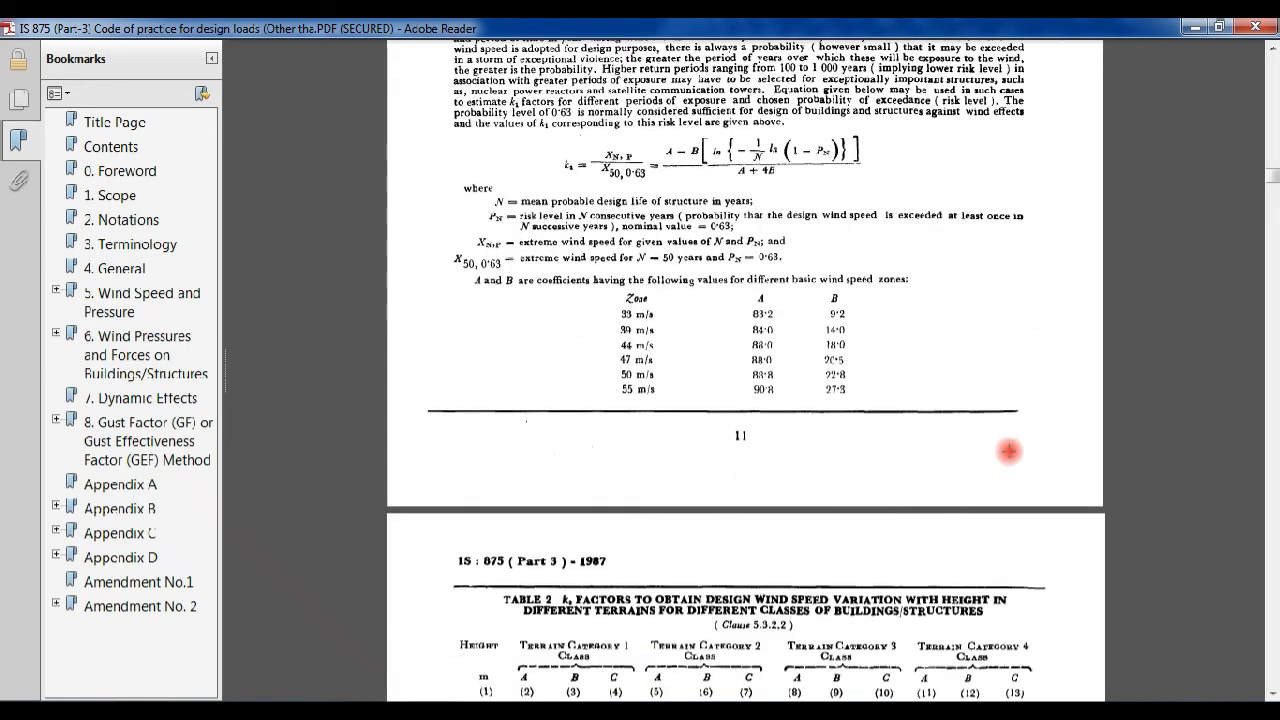
scroll(1009, 445, "down", 10)
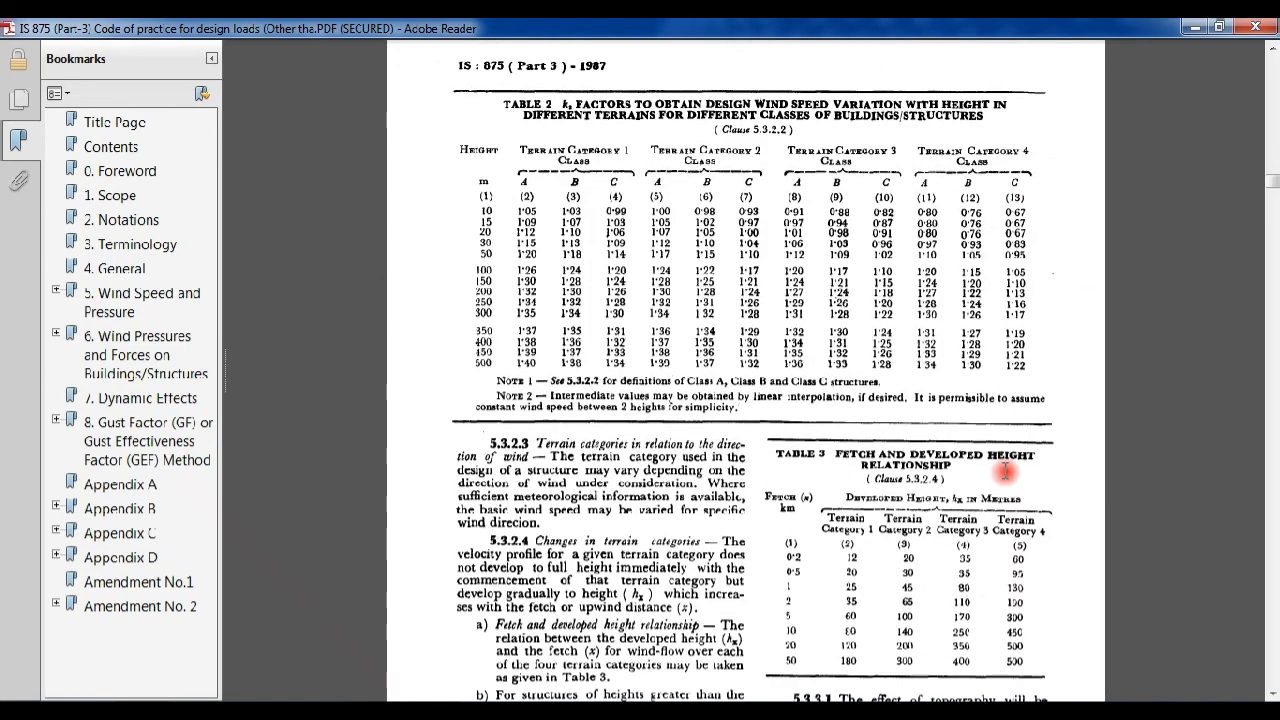
scroll(1007, 470, "up", 4)
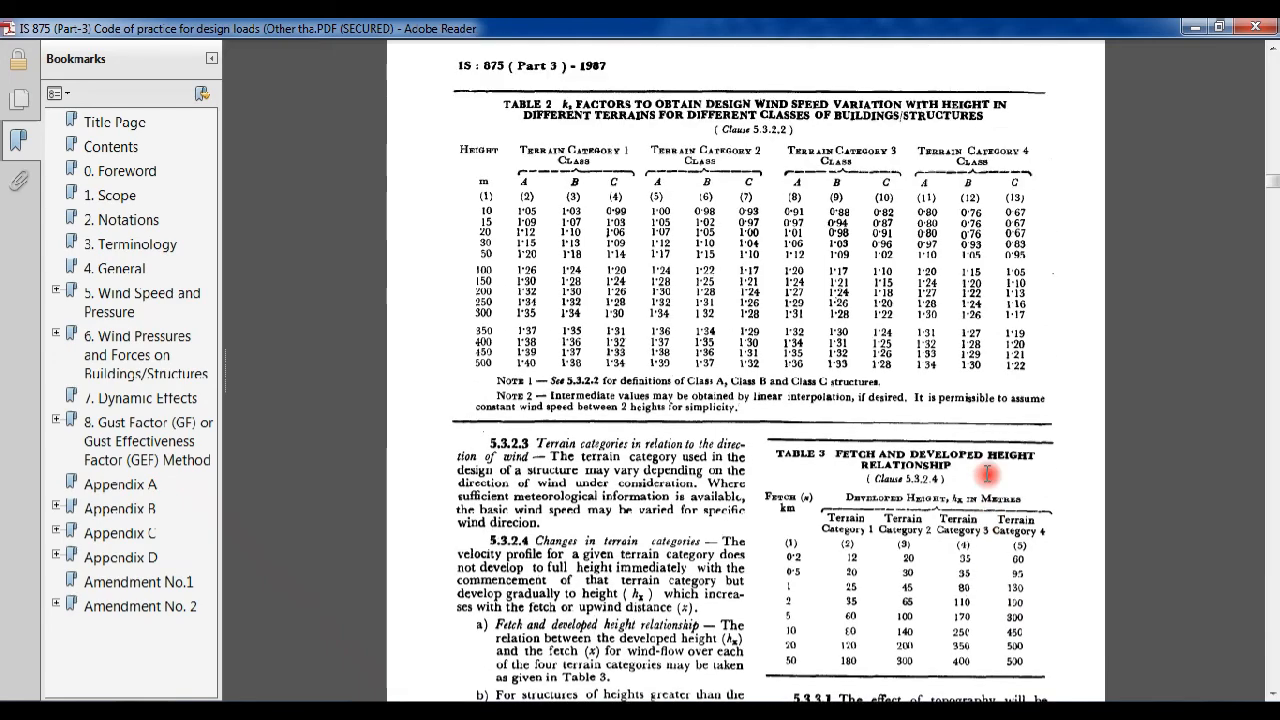
scroll(995, 472, "down", 9)
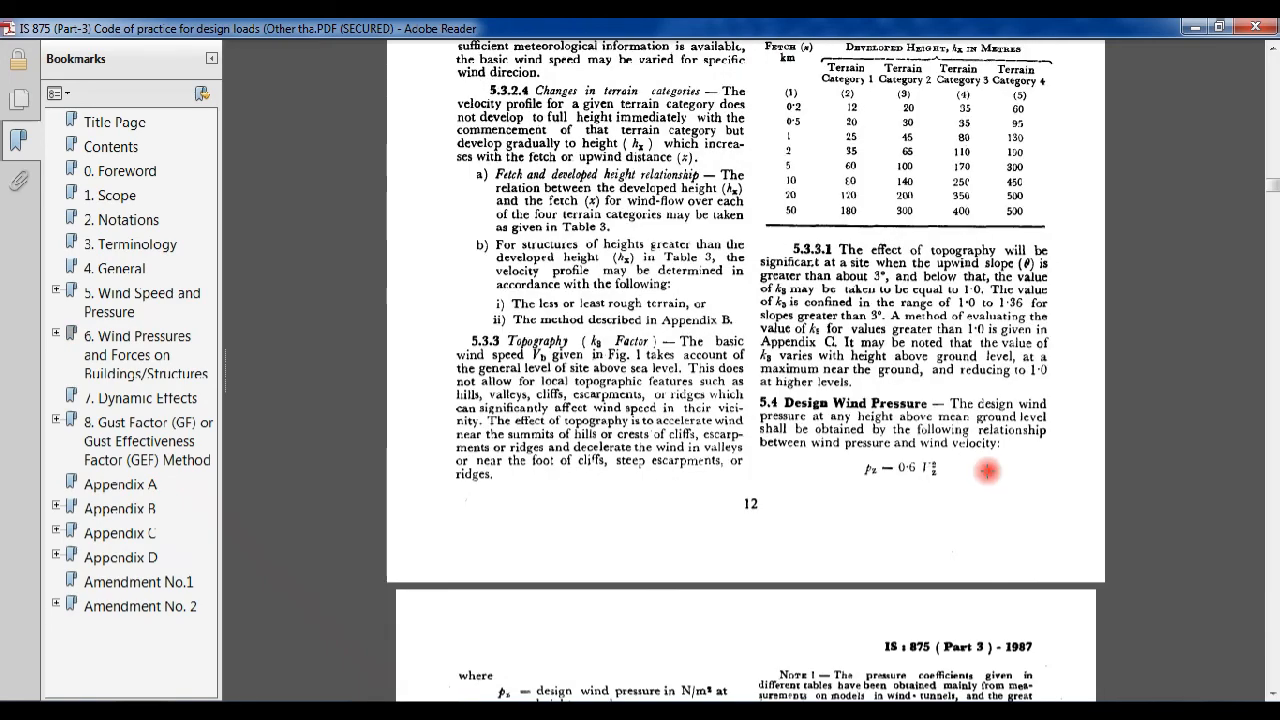
scroll(987, 470, "up", 2)
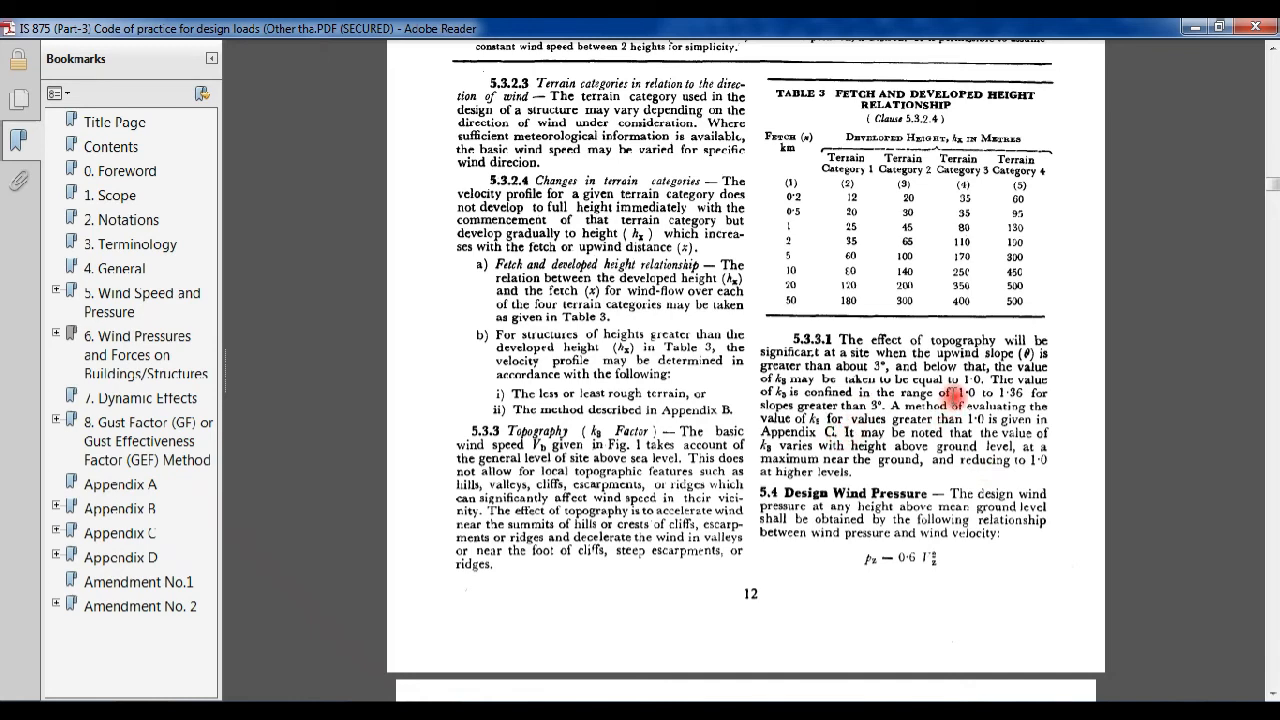
left_click_drag(956, 393, 972, 387)
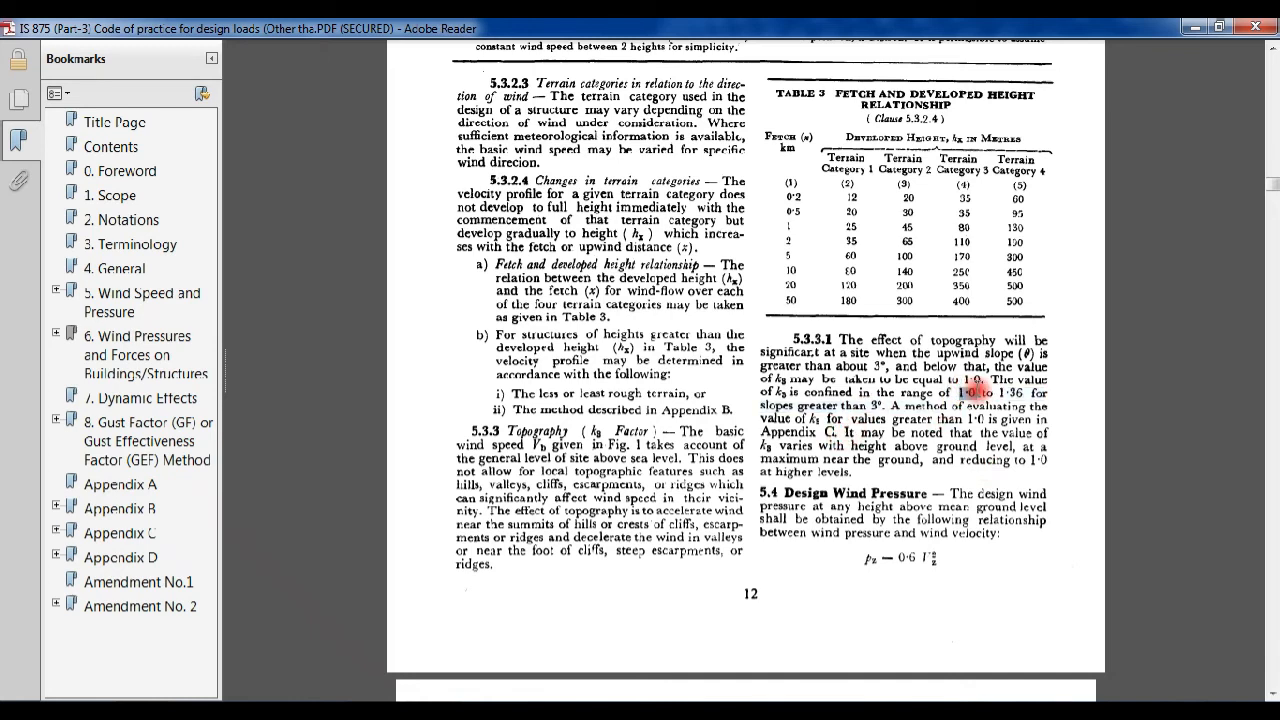
left_click(1019, 392)
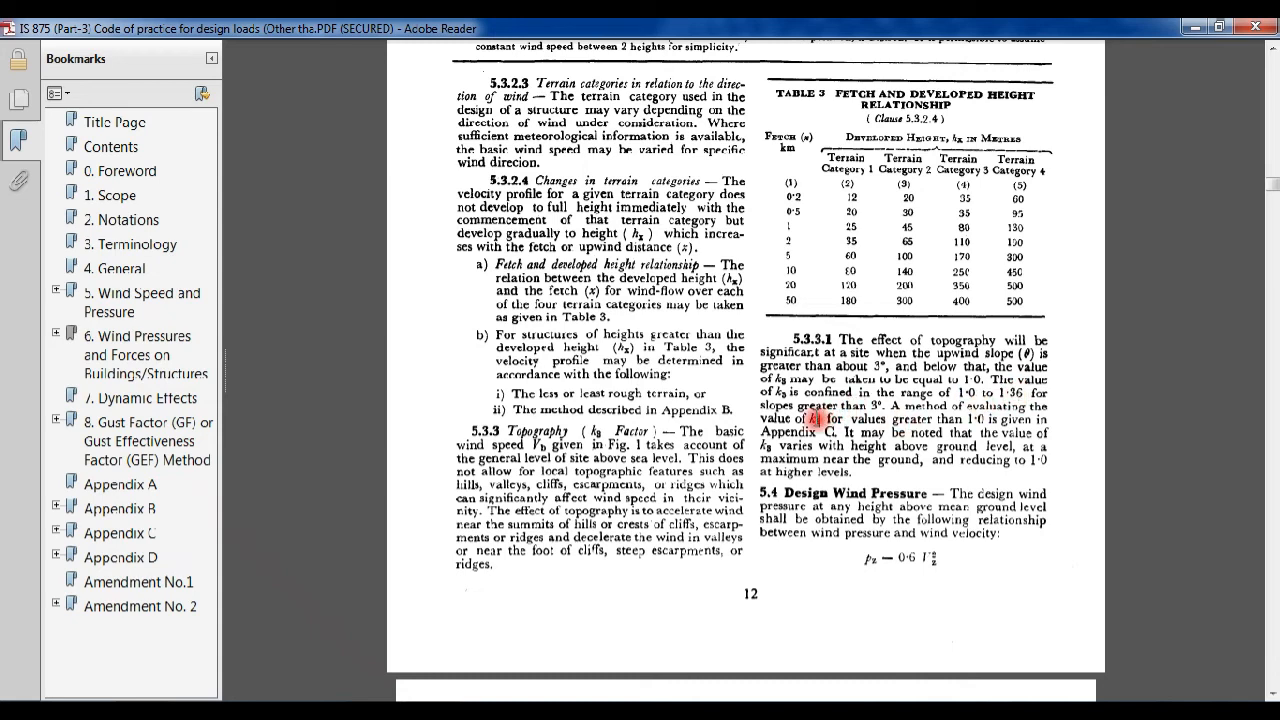
double_click(813, 419)
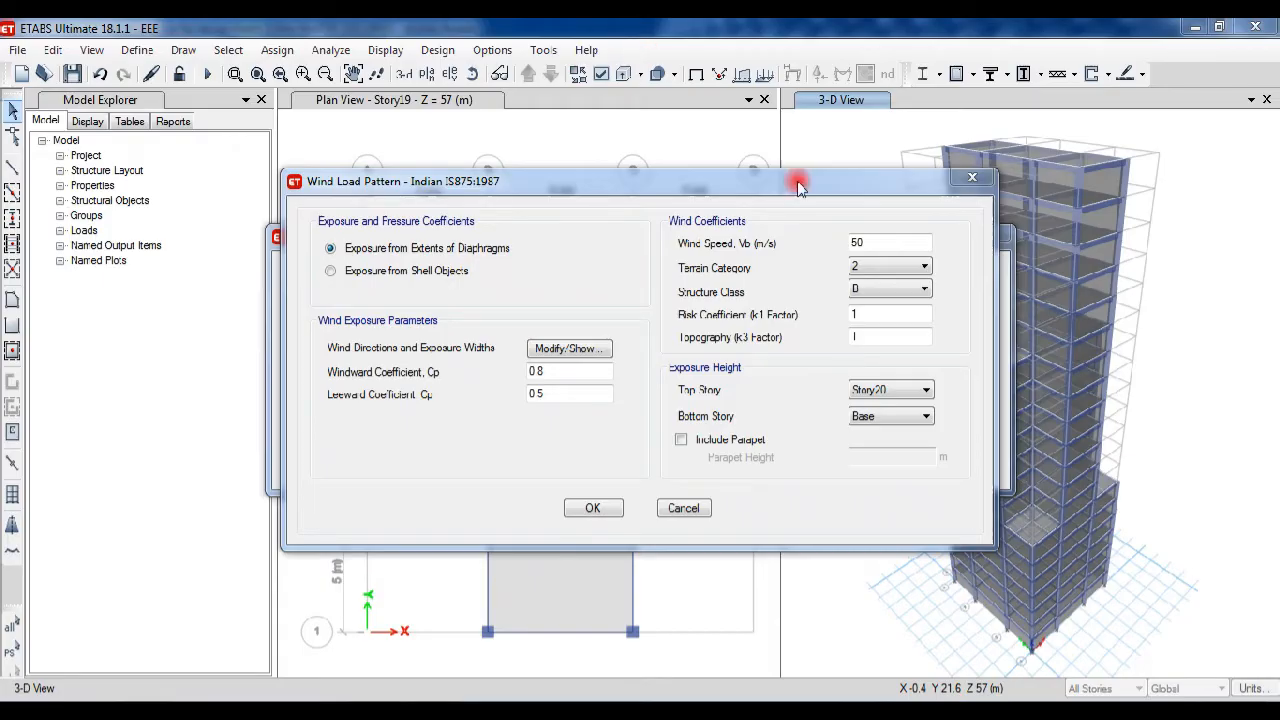
Switch back to ETABS and set the wind speed Vb of the IS875:1987 wind load pattern to 50 m/s.
double_click(889, 249)
type("50")
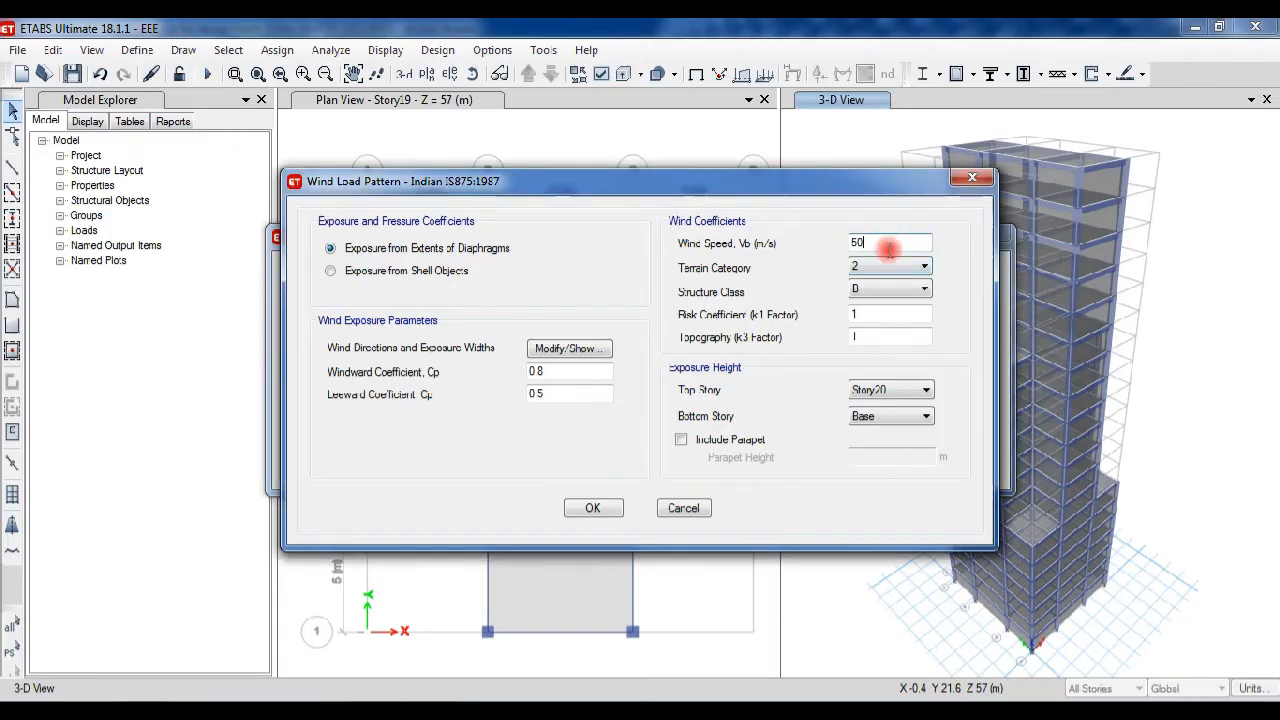
Keep terrain category 2, set the structure class to C, and accept the wind load settings and load pattern definitions.
left_click(890, 264)
left_click(890, 264)
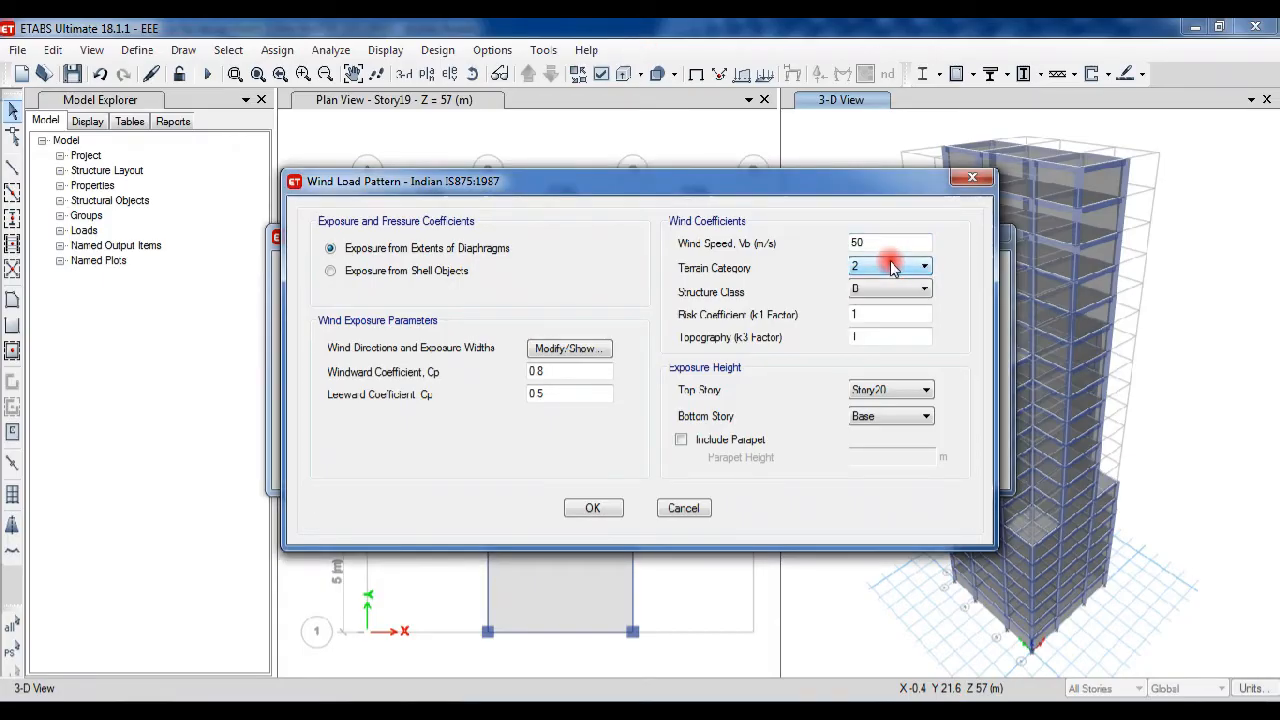
left_click(889, 290)
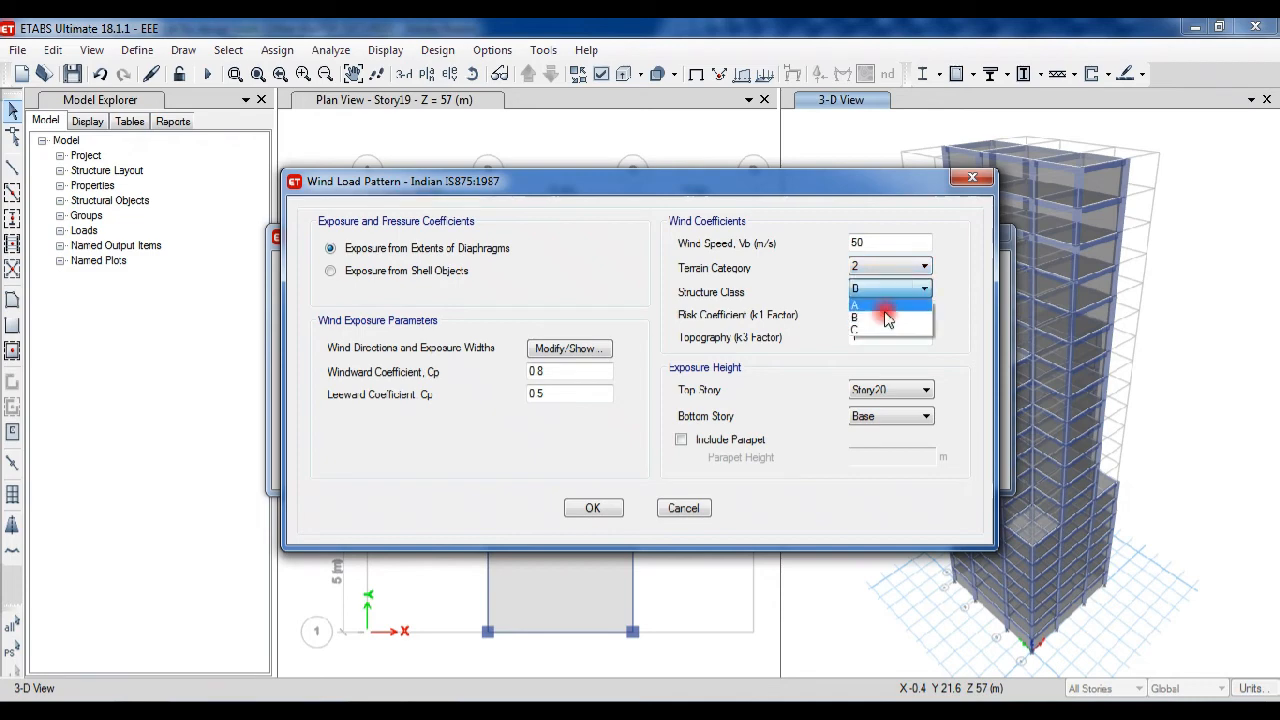
left_click(876, 331)
left_click(886, 288)
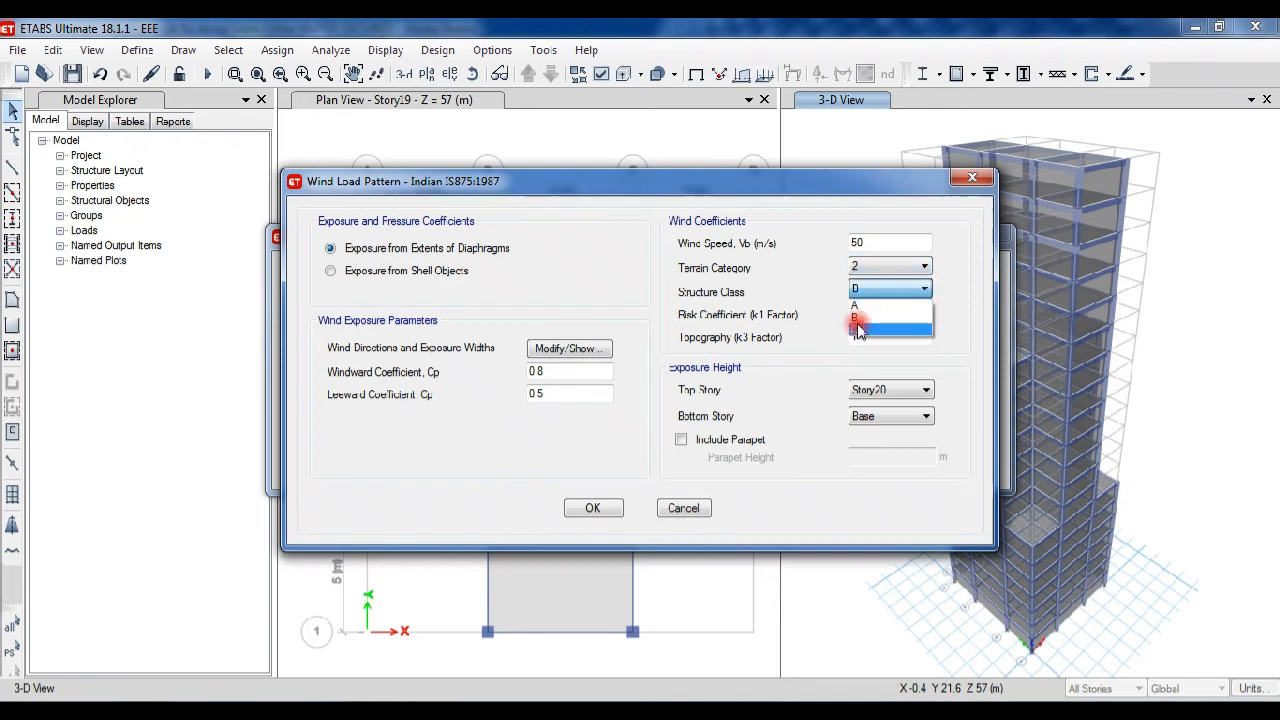
left_click(858, 331)
left_click(865, 315)
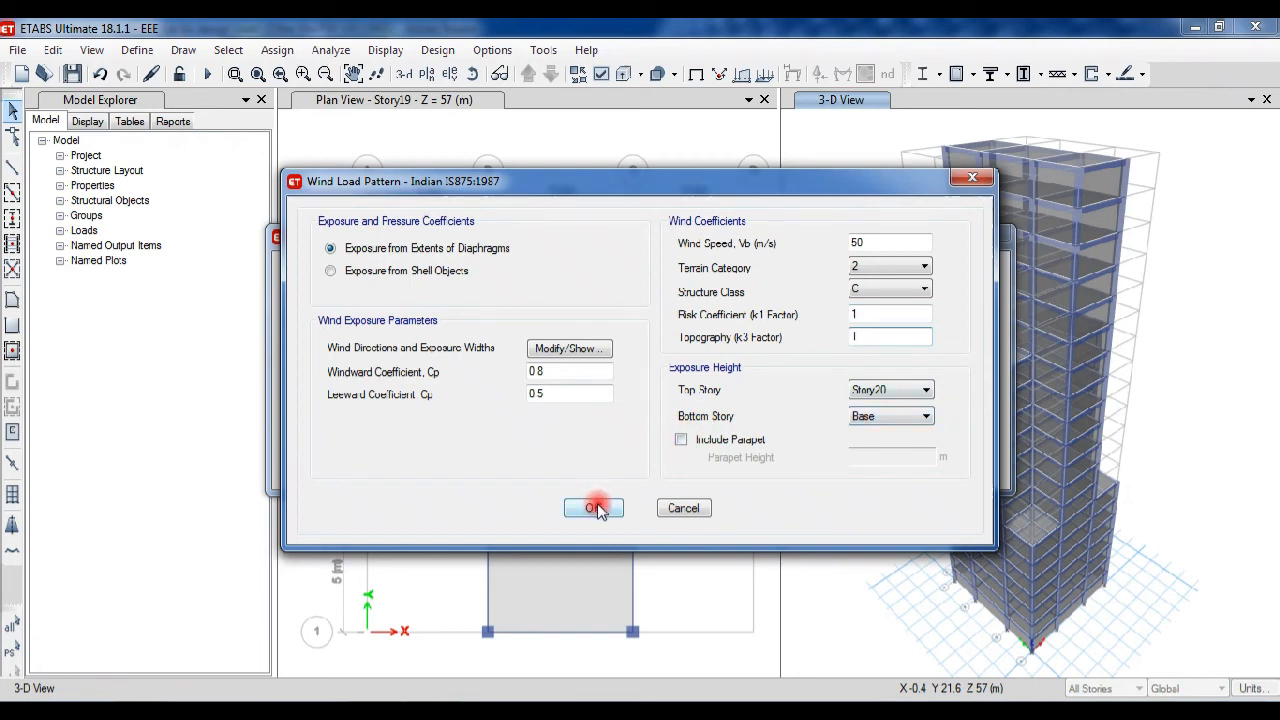
left_click(595, 508)
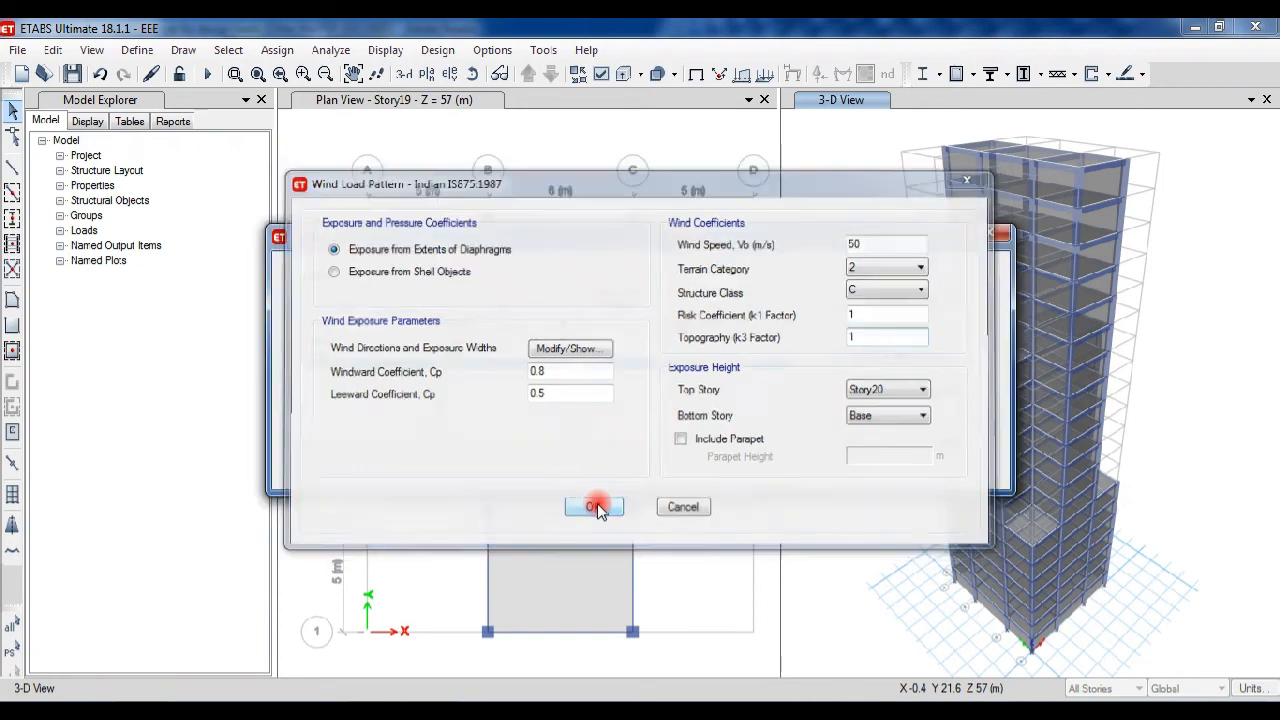
left_click(864, 442)
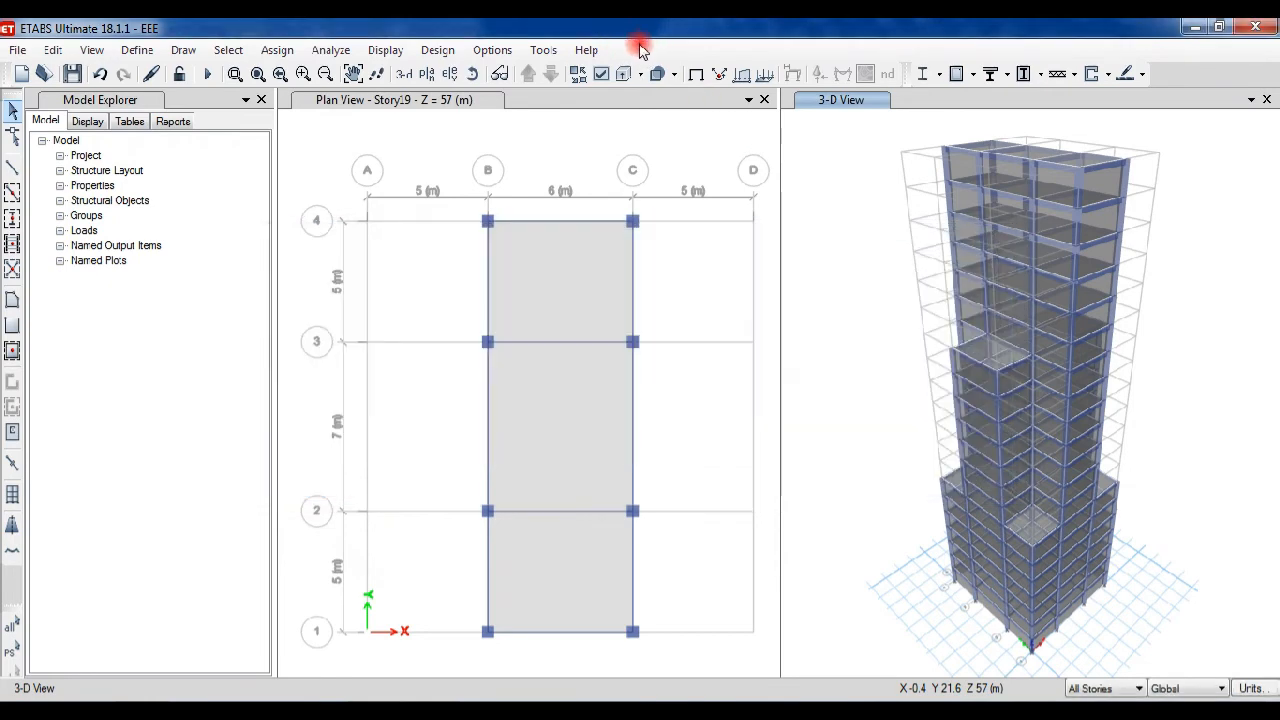
Review the defined load patterns, load combinations and load cases without changing them.
left_click(184, 50)
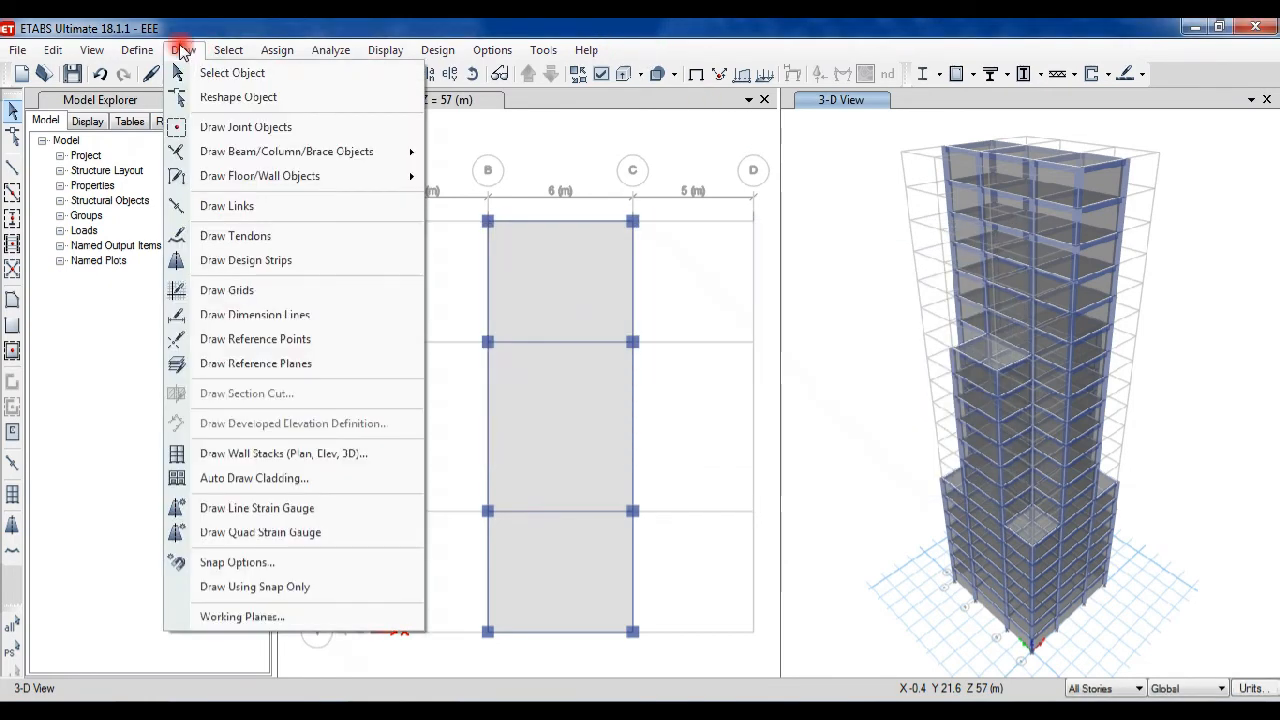
mouse_move(137, 50)
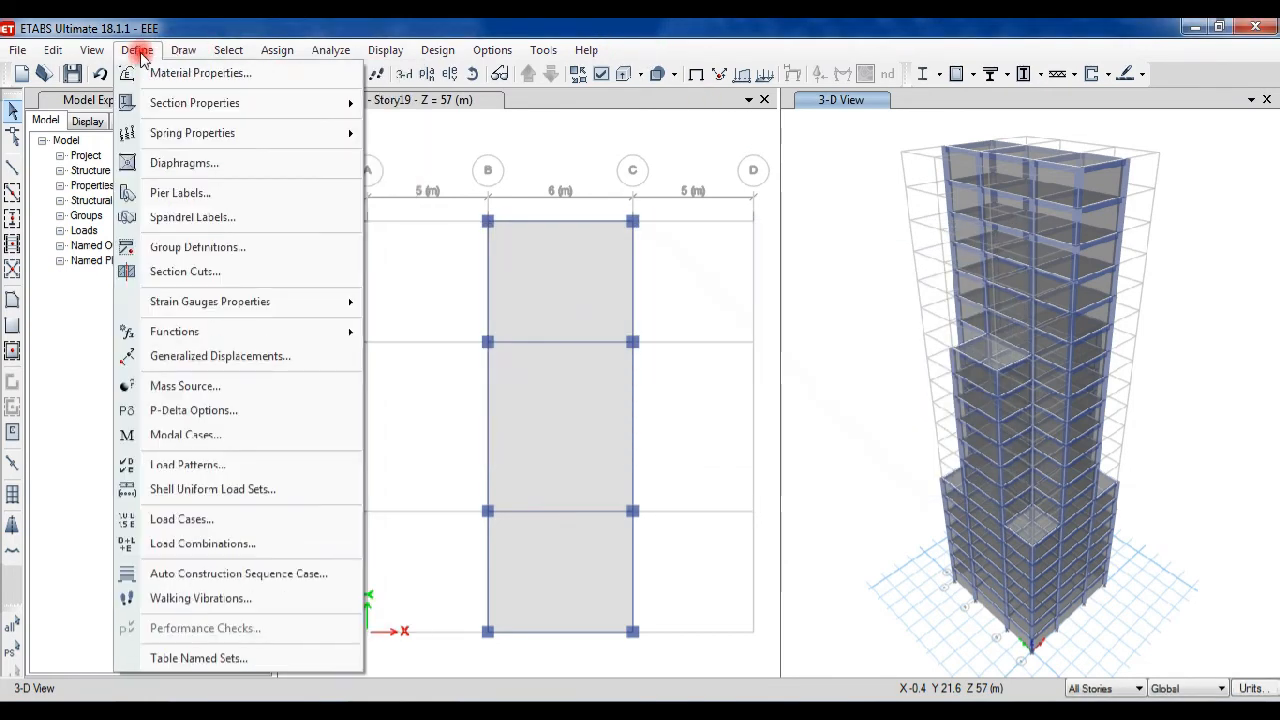
left_click(186, 466)
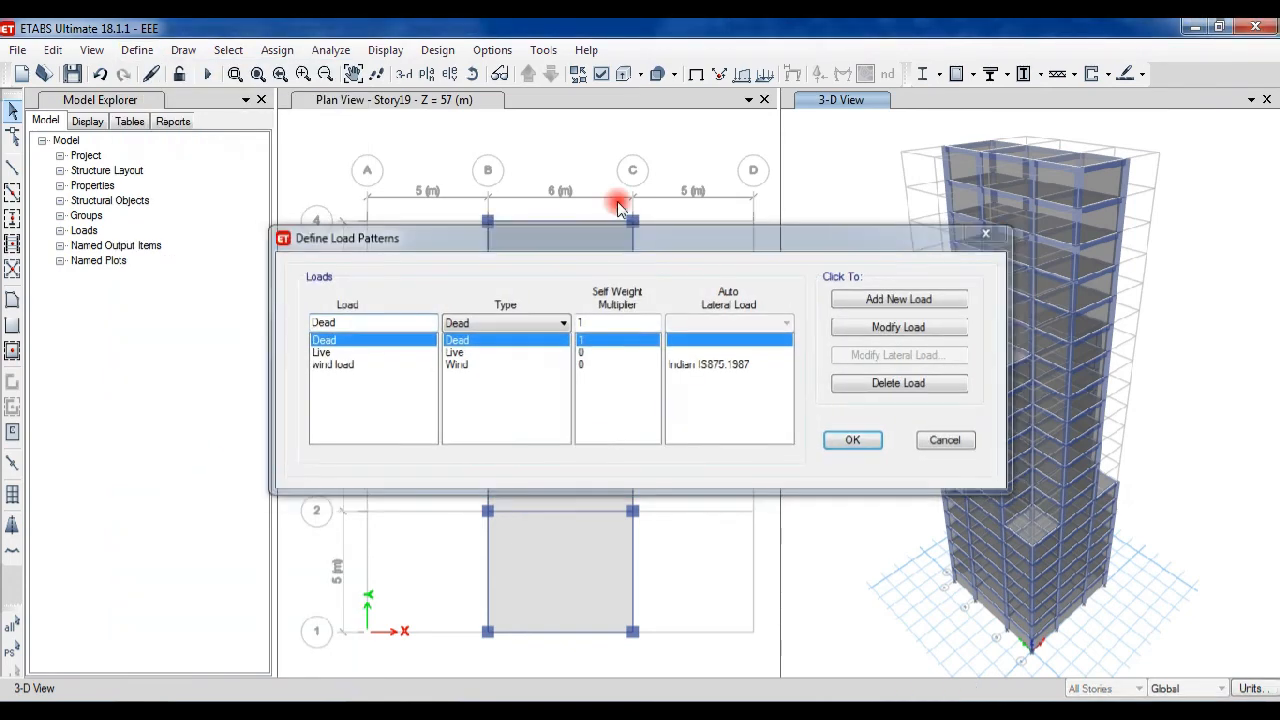
left_click(989, 232)
left_click(137, 50)
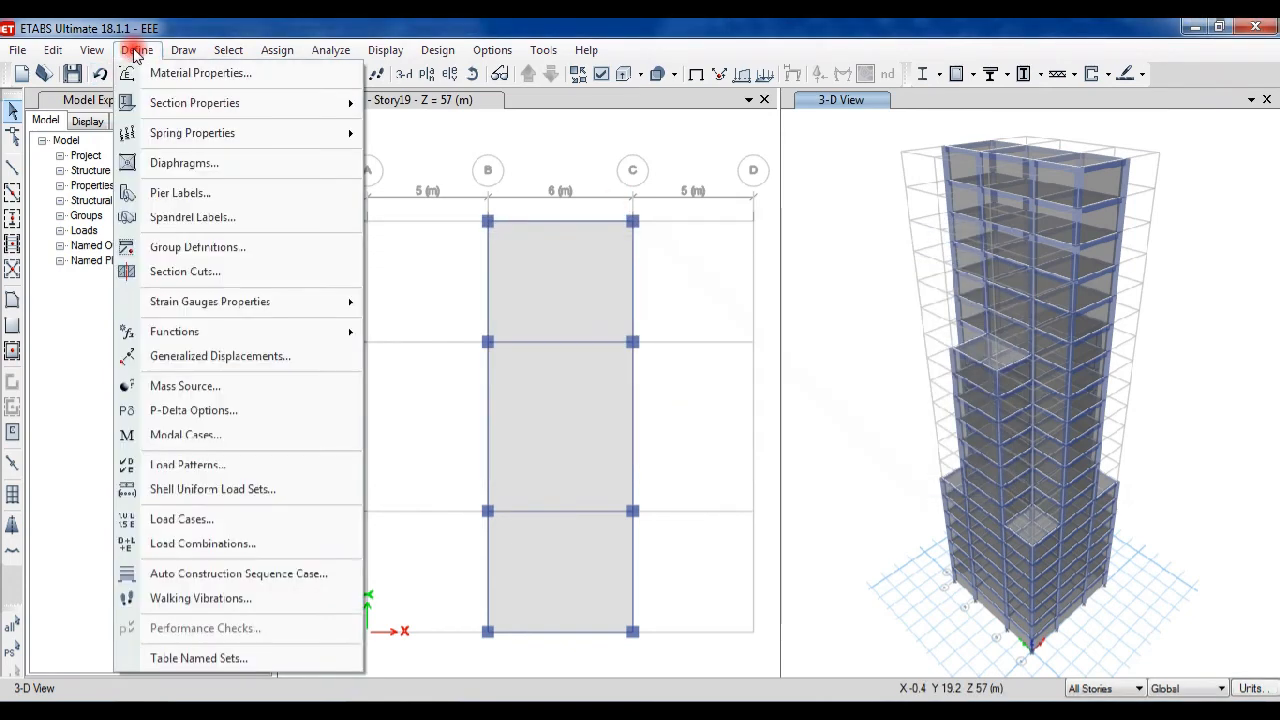
left_click(180, 545)
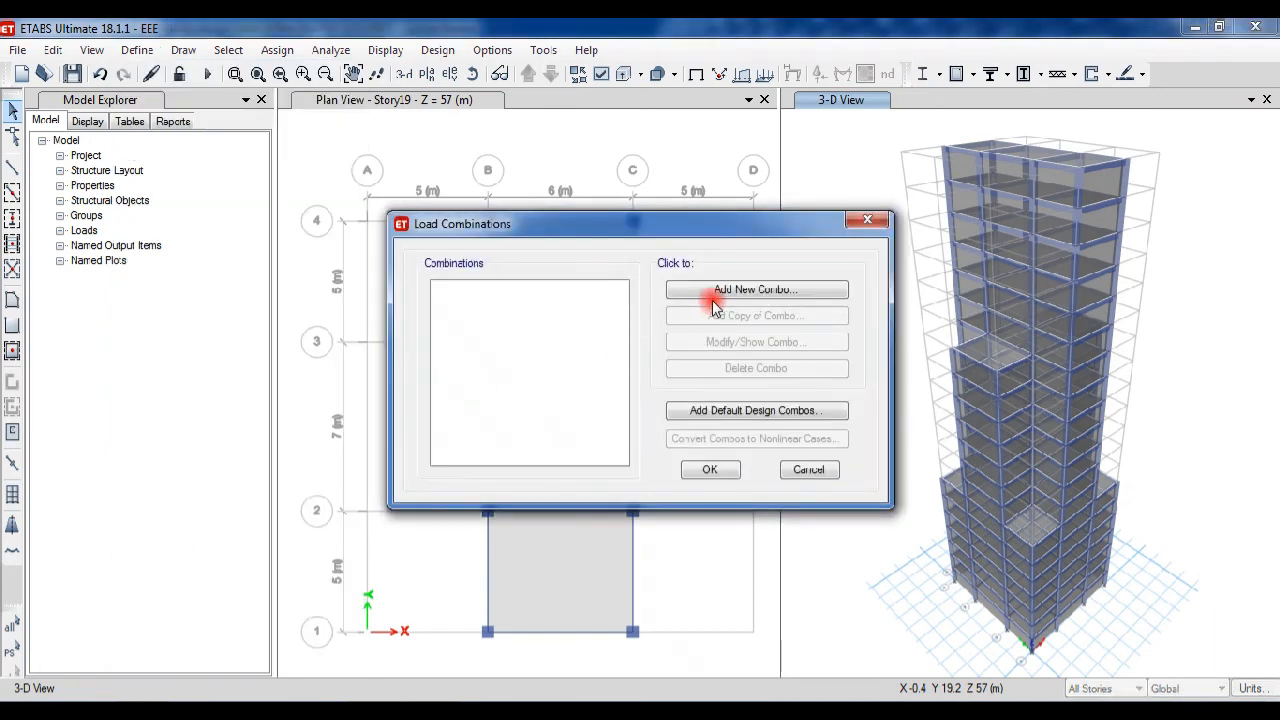
left_click(867, 220)
left_click(137, 50)
left_click(171, 520)
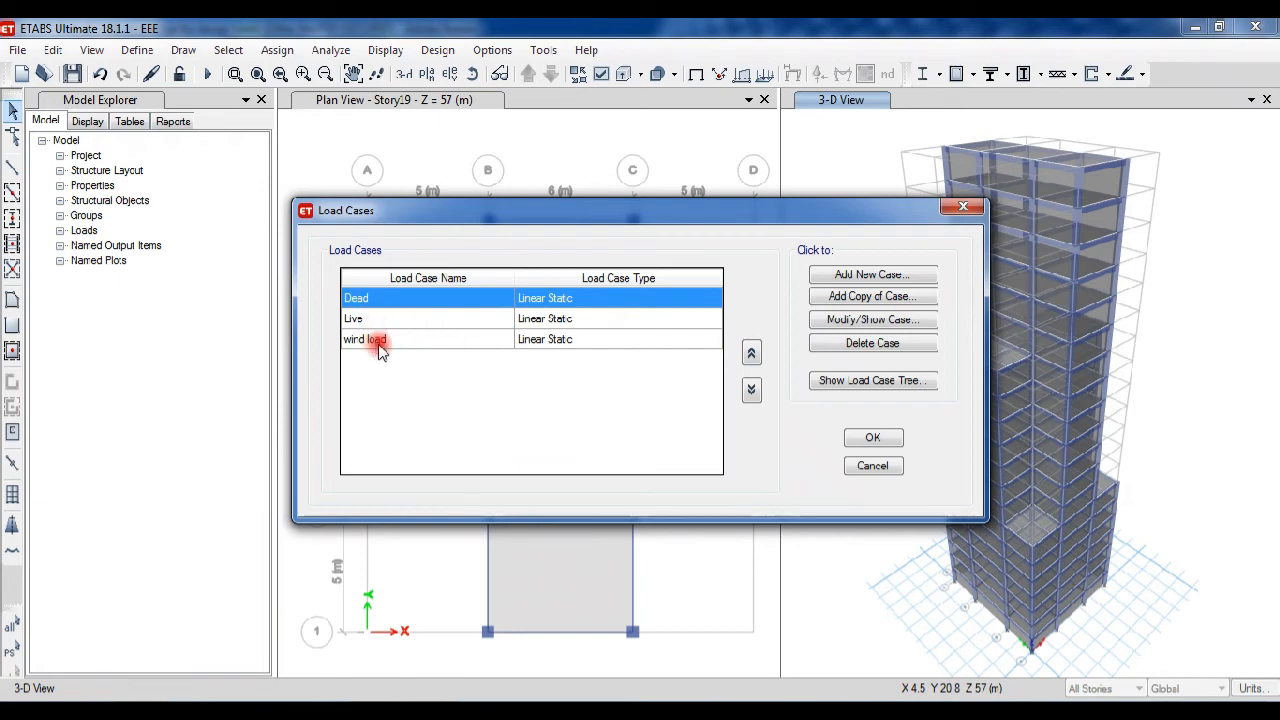
left_click(963, 206)
Add the default design load combinations for Concrete Frame Design and accept them.
left_click(133, 52)
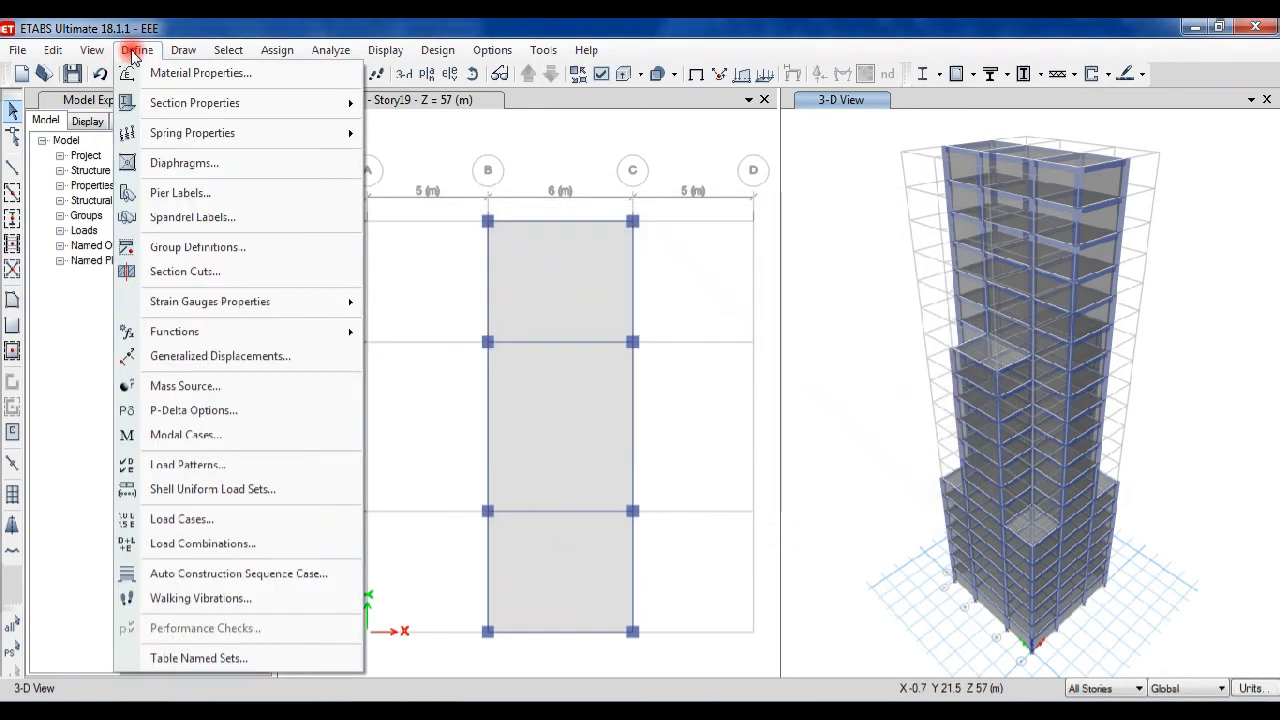
left_click(203, 545)
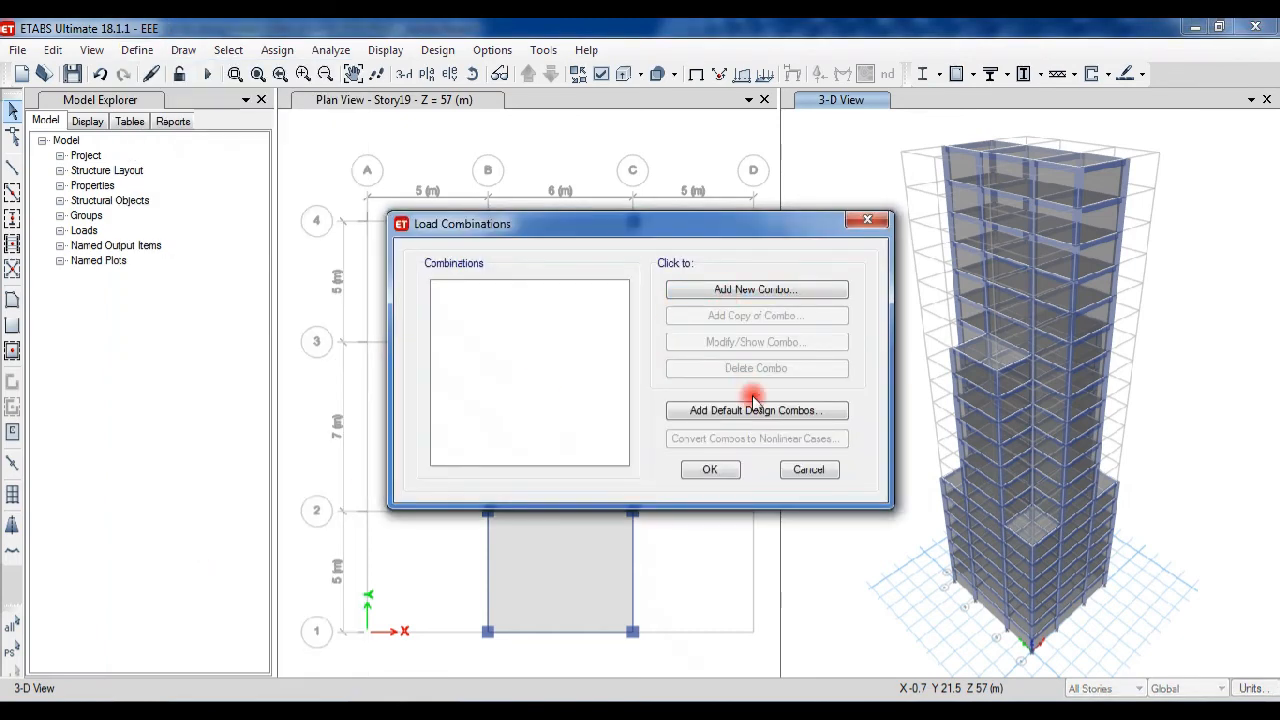
left_click(753, 405)
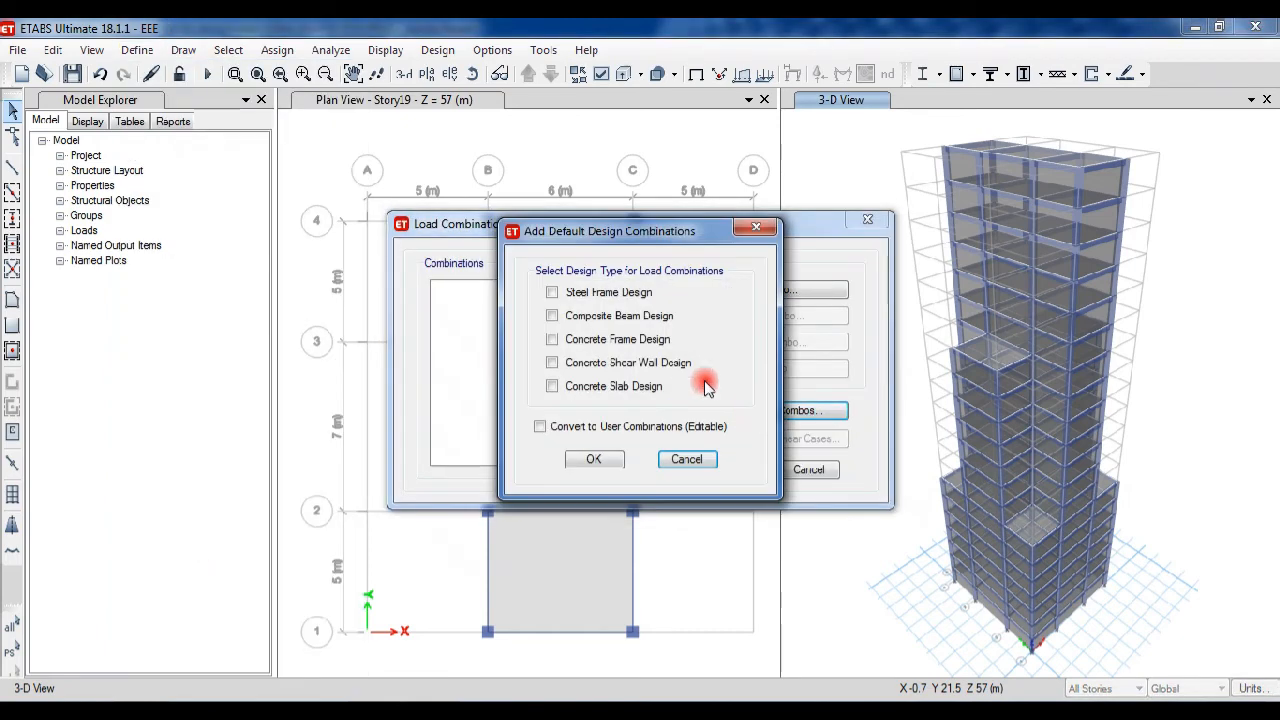
left_click(555, 339)
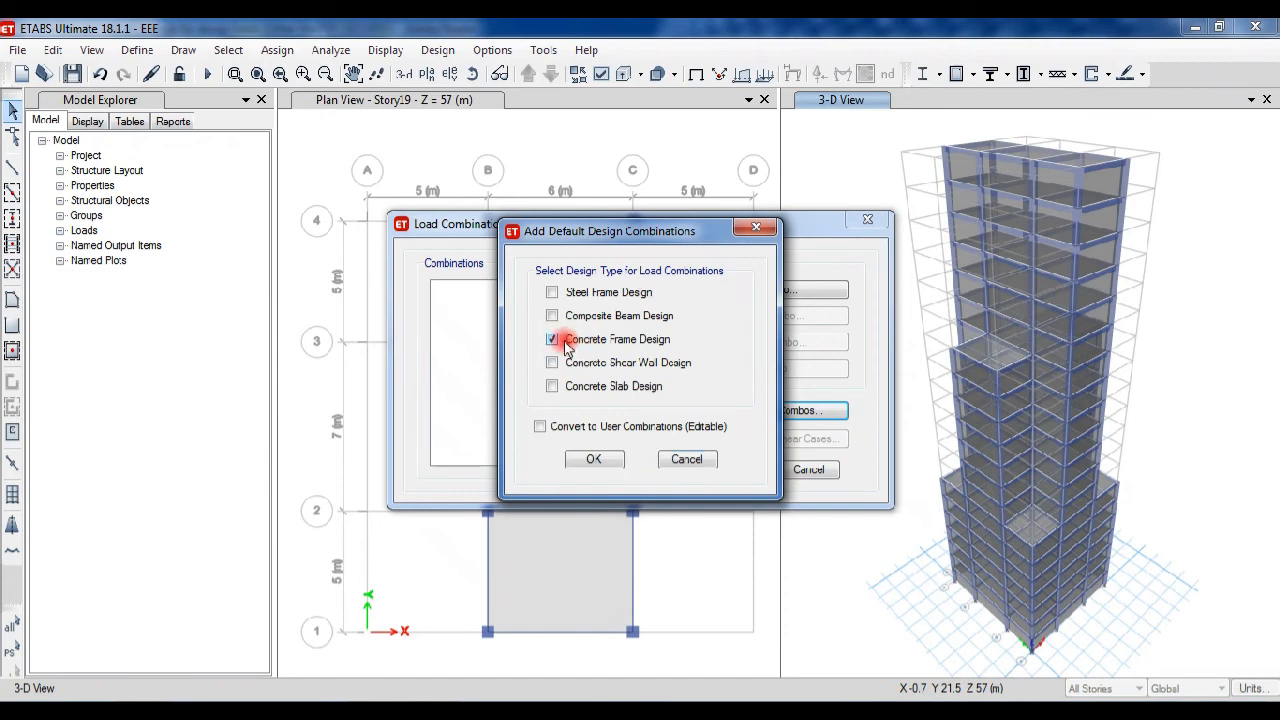
left_click(622, 461)
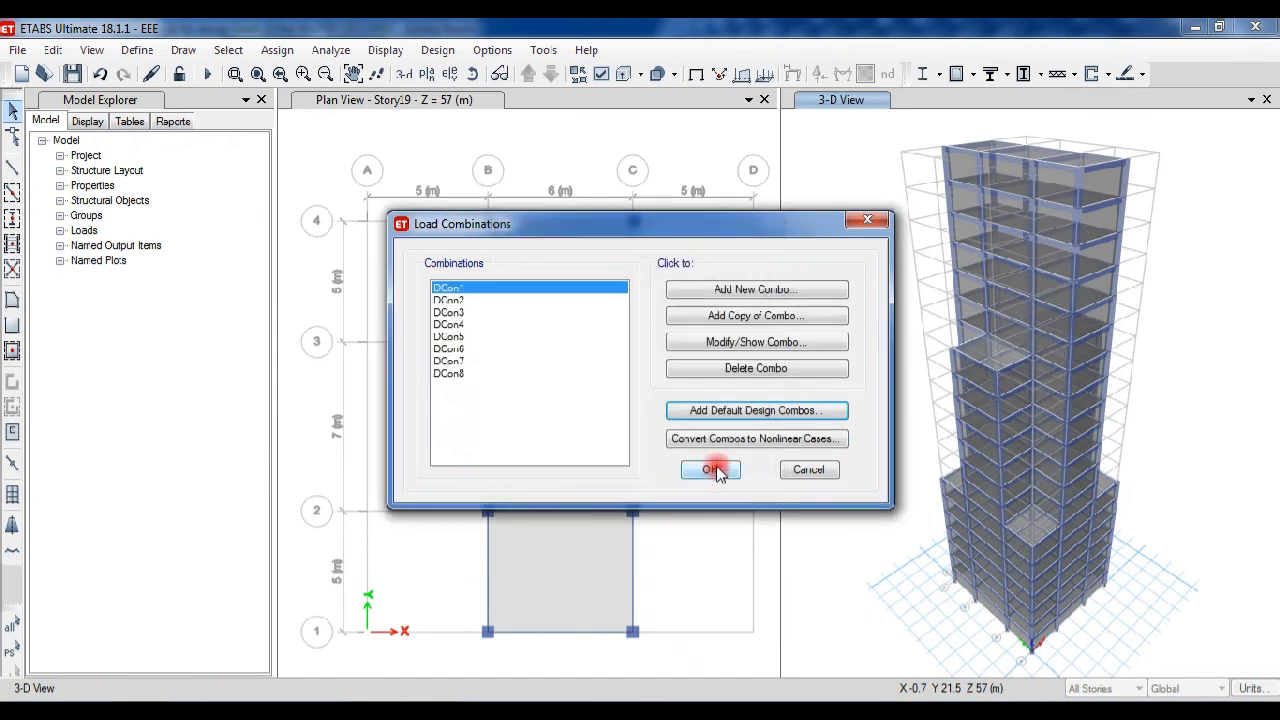
left_click(712, 470)
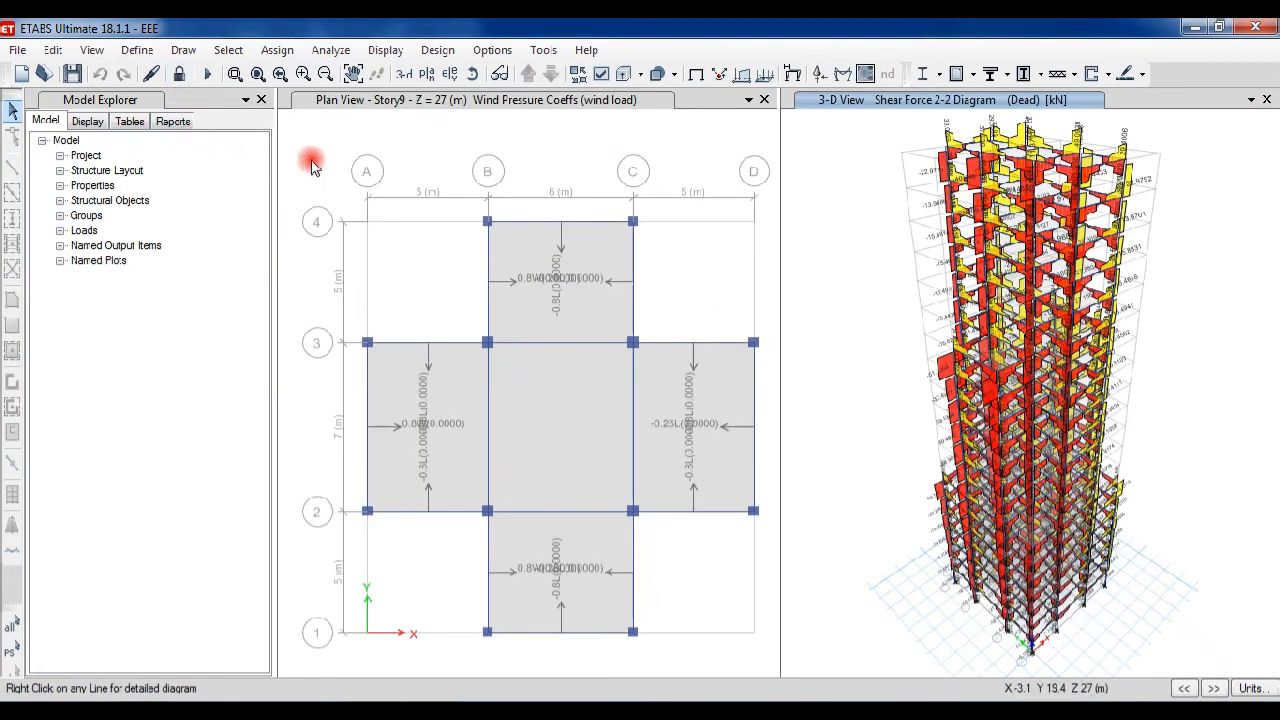
Review the concrete frame design preferences for the IS 456:2000 code and accept them.
left_click(440, 50)
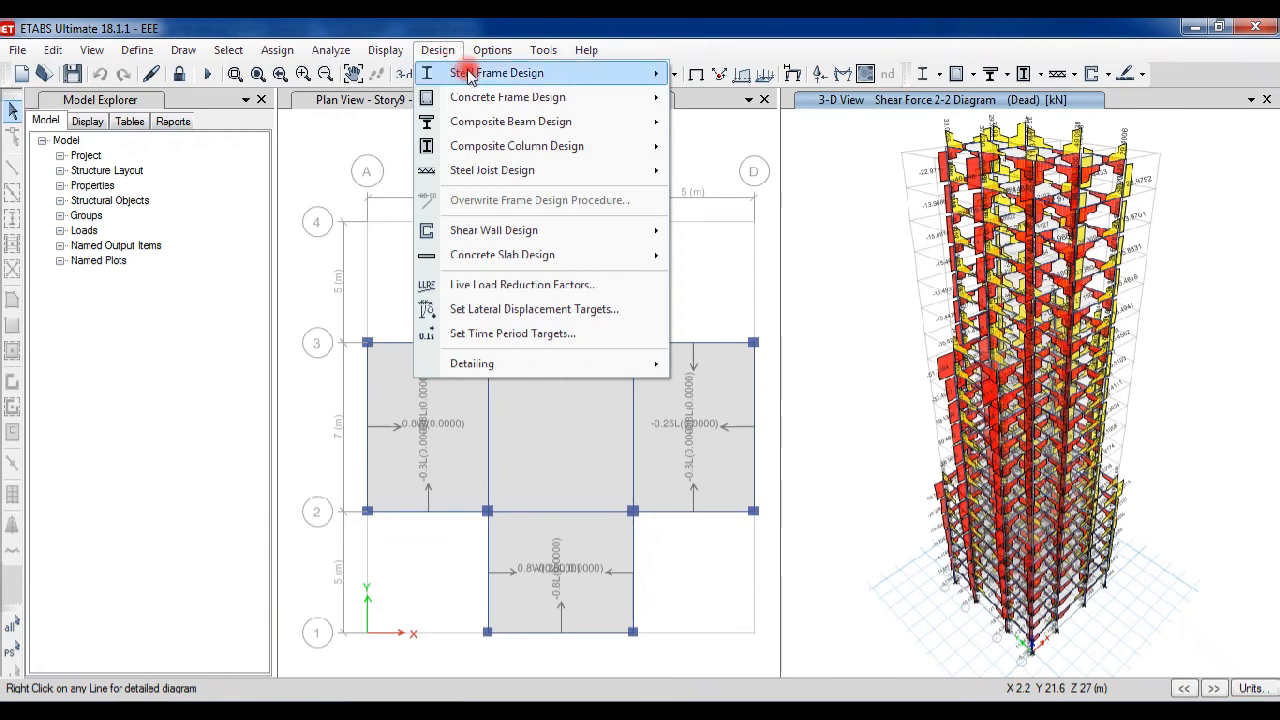
mouse_move(597, 97)
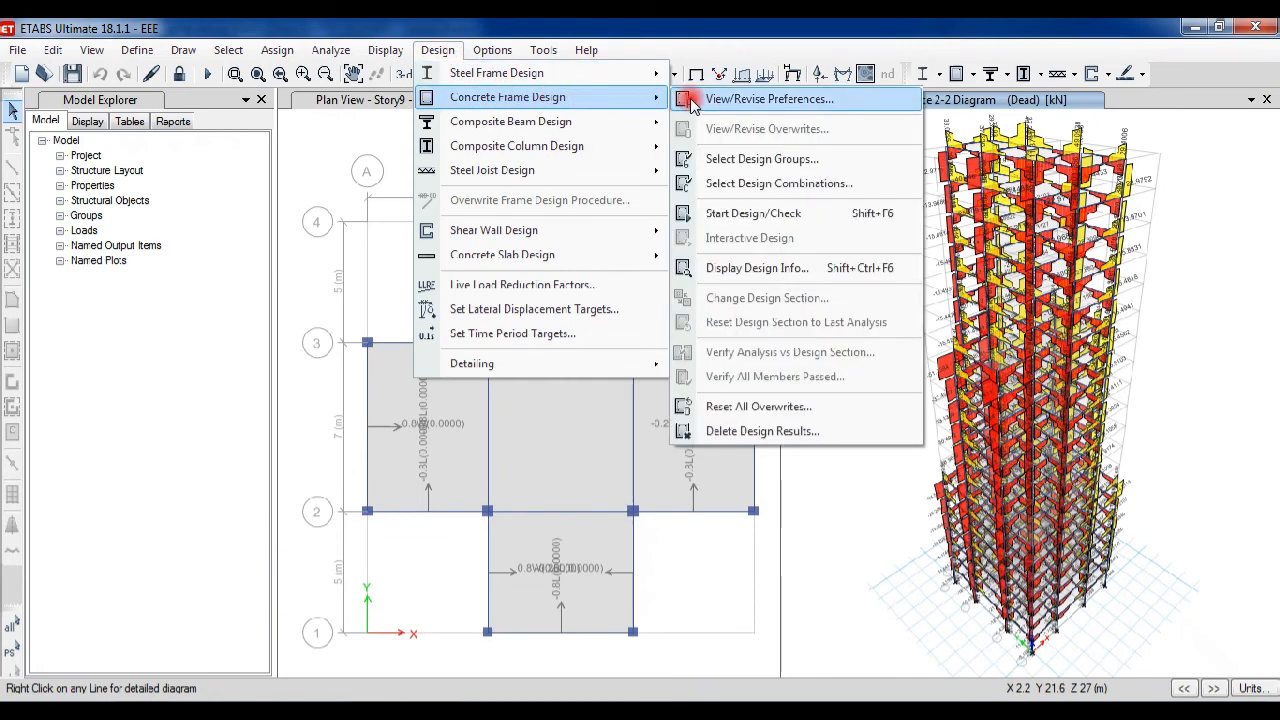
mouse_move(650, 121)
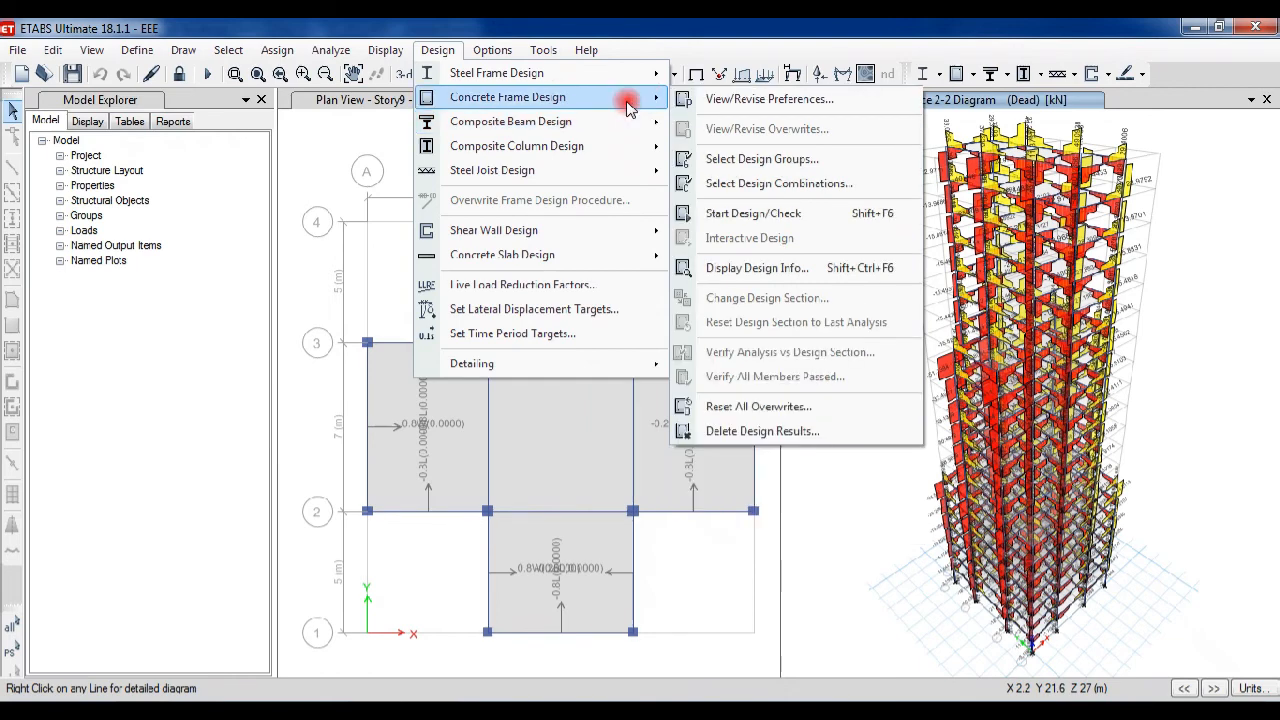
left_click(707, 100)
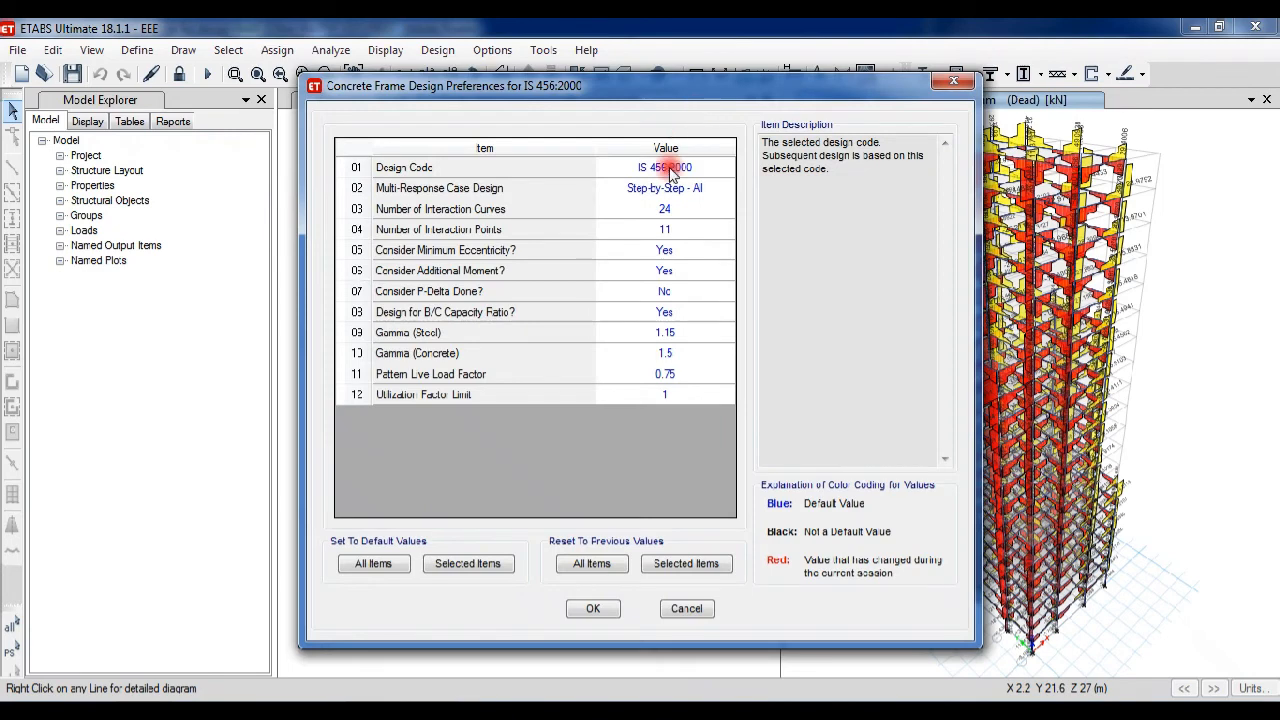
left_click(603, 566)
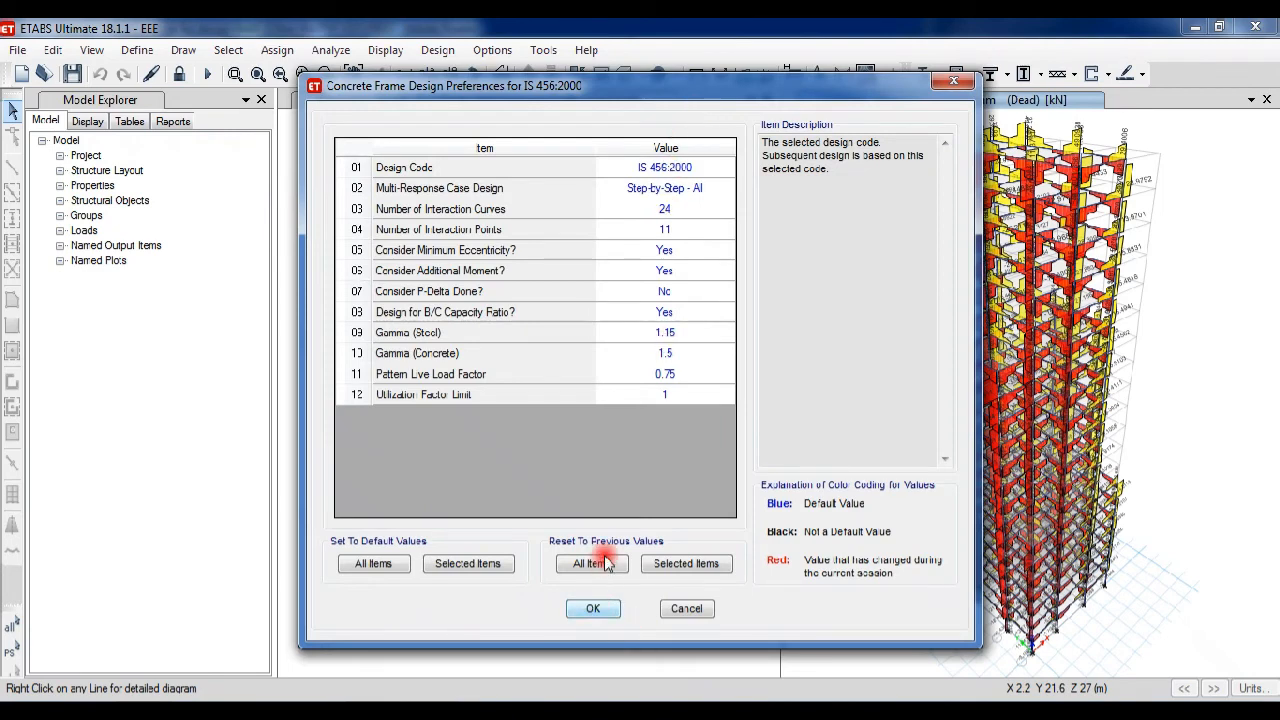
left_click(593, 608)
Run the concrete frame design check, reiterating analysis and design three times before declining further iteration.
left_click(505, 52)
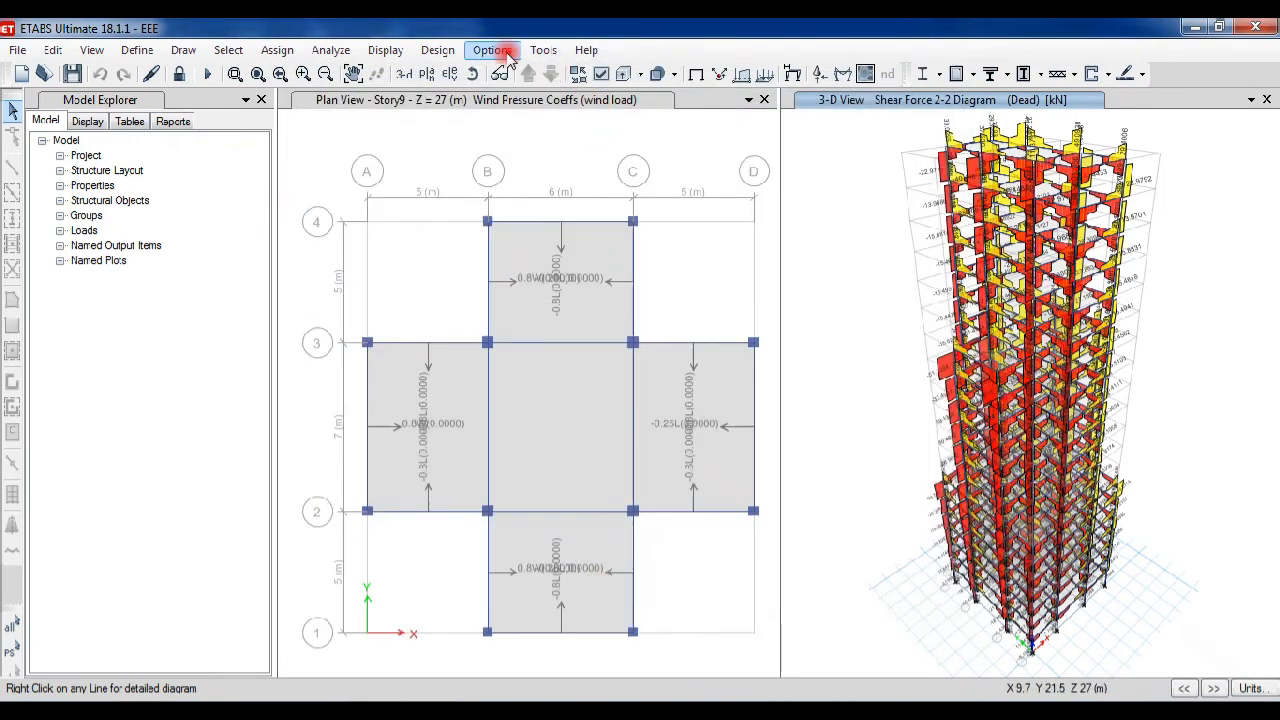
left_click(437, 50)
left_click(614, 97)
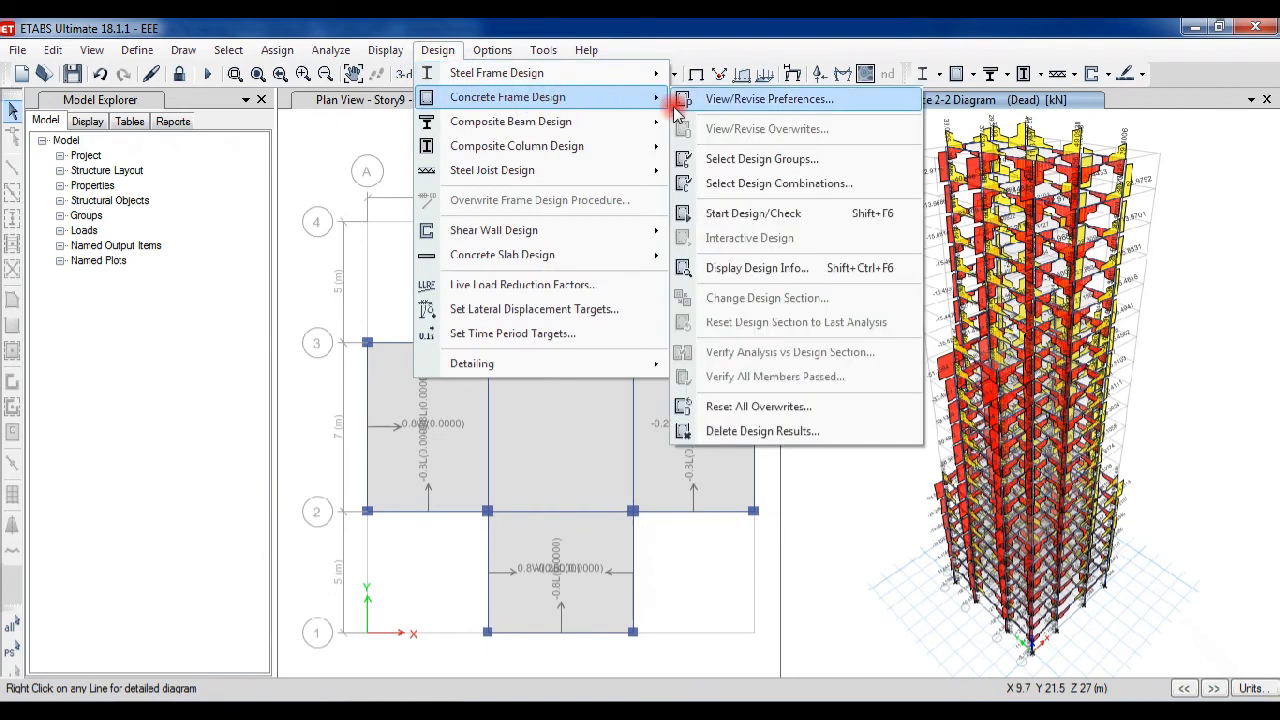
left_click(744, 216)
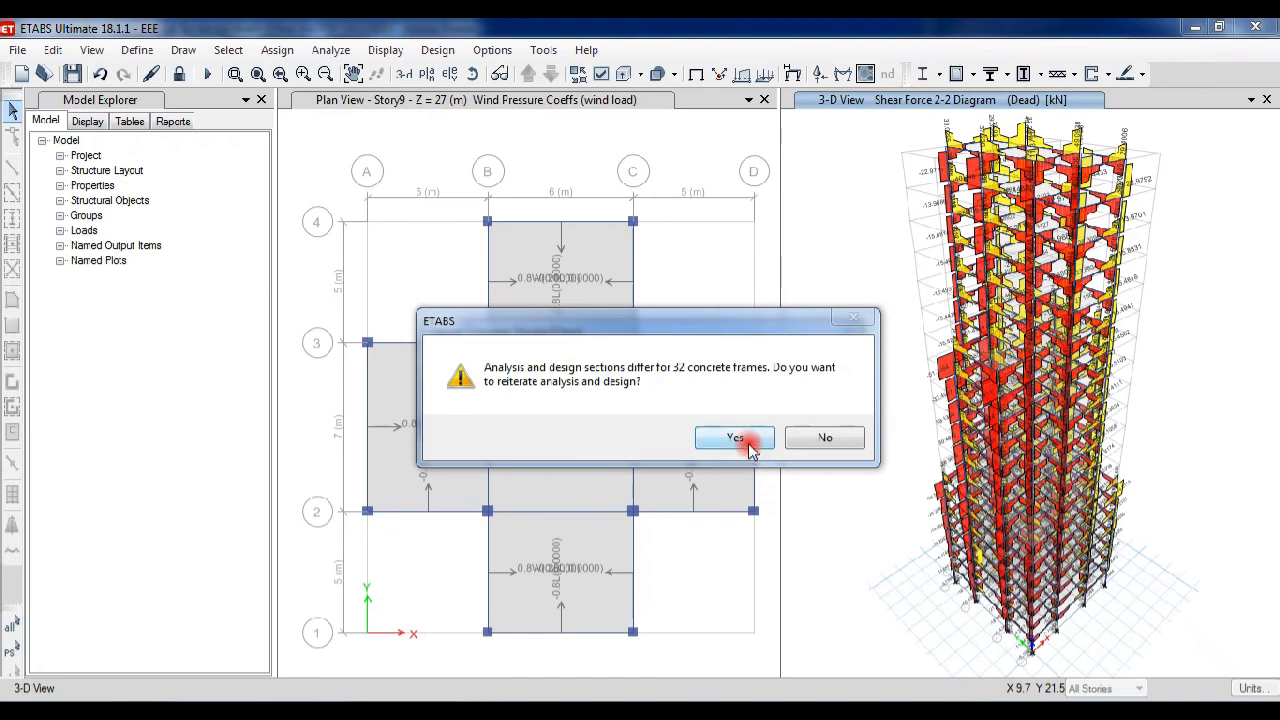
left_click(740, 440)
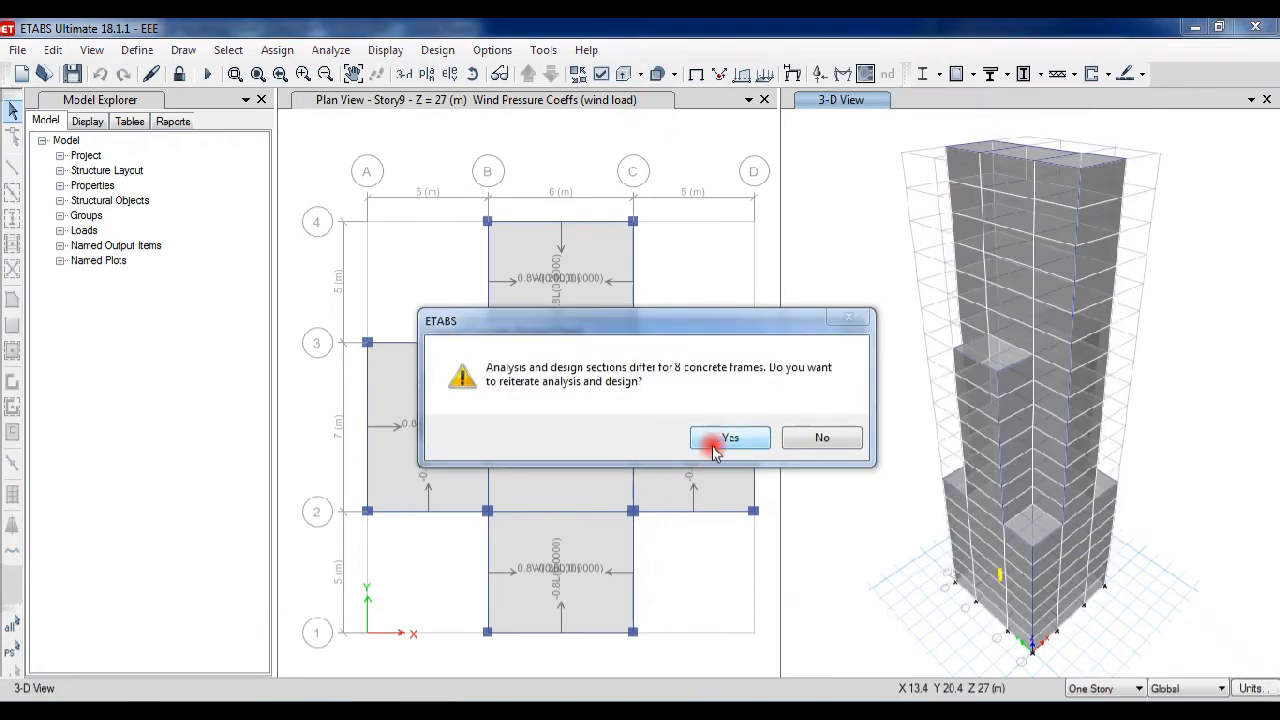
left_click(728, 439)
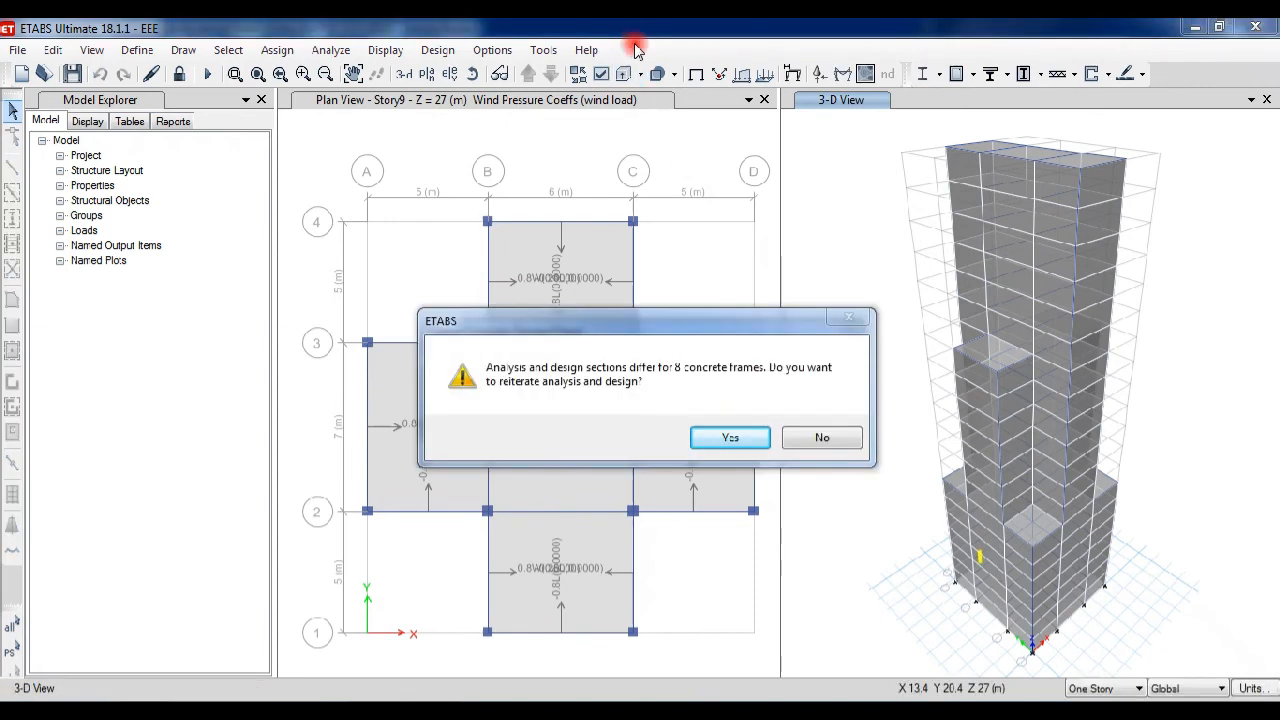
left_click(728, 437)
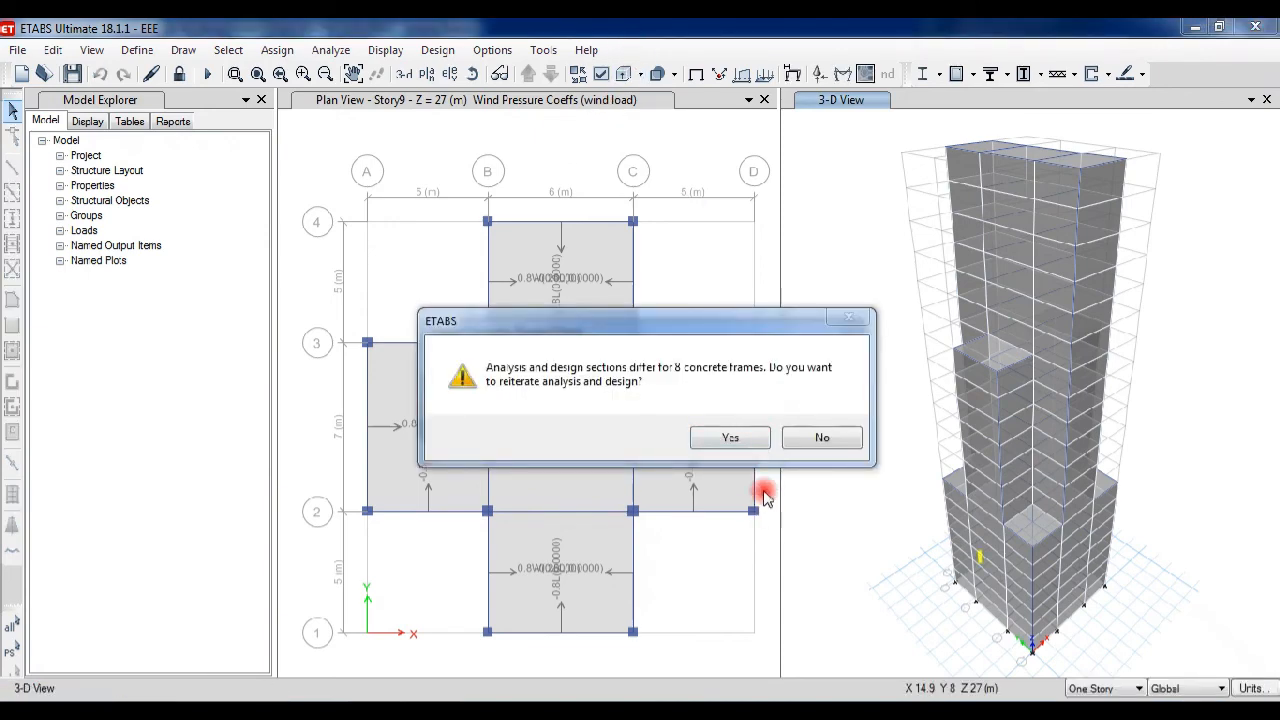
left_click(817, 437)
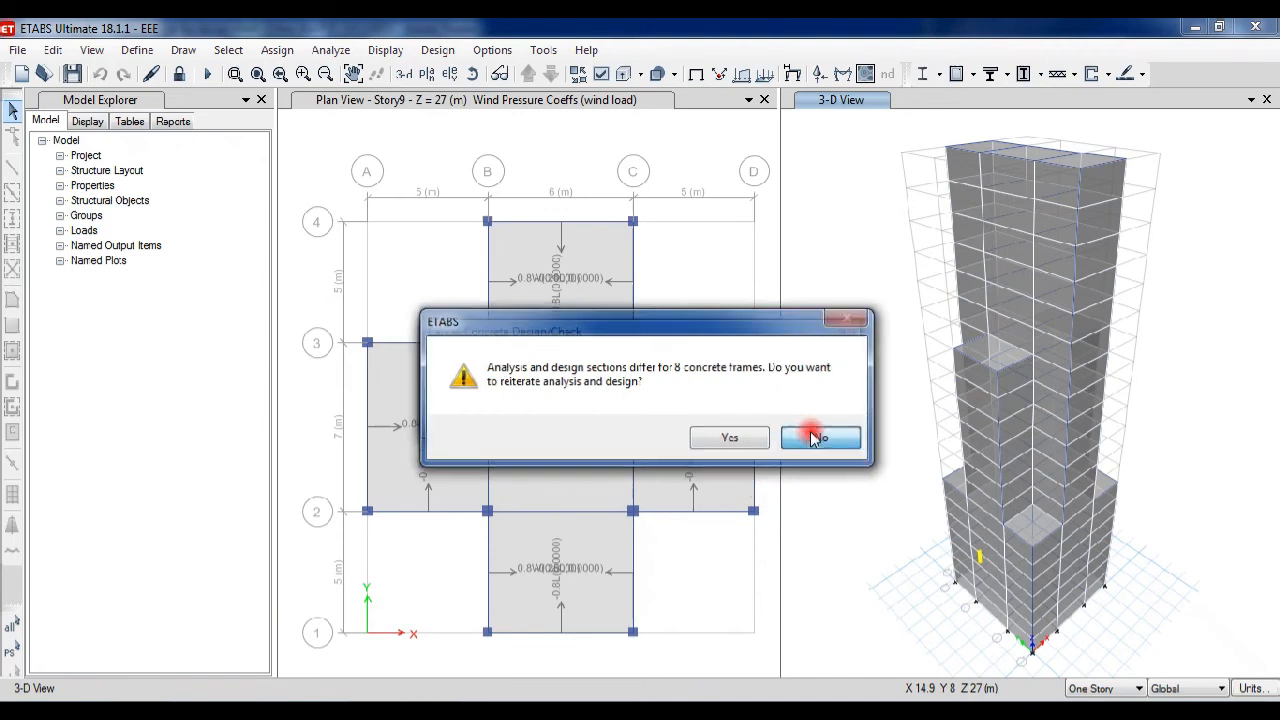
left_click(758, 436)
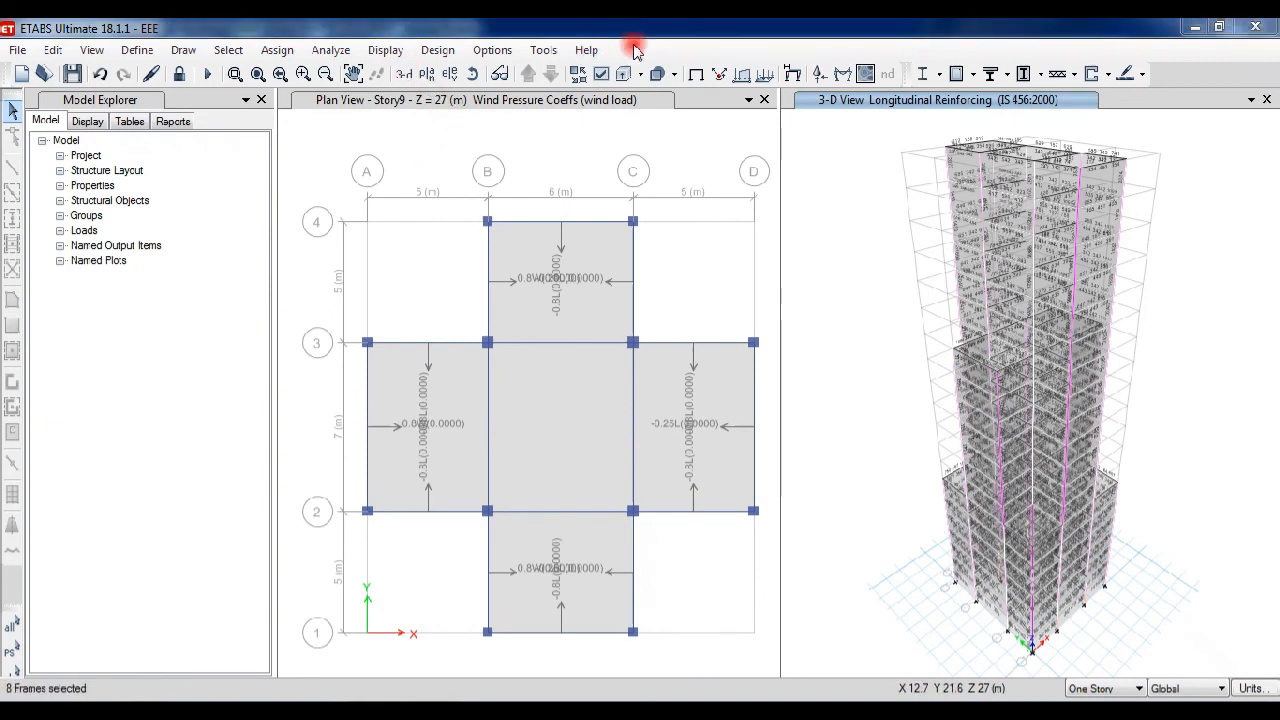
Unlock the model and check the list of defined materials.
left_click(180, 74)
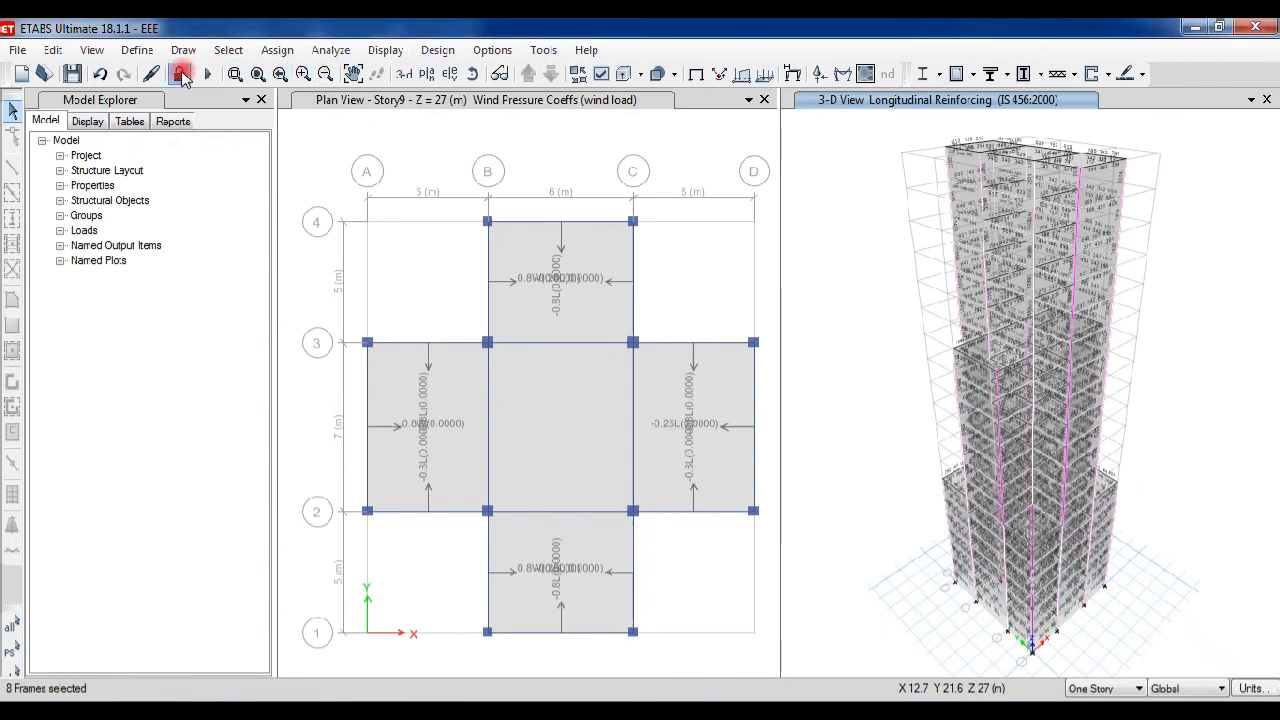
left_click(663, 445)
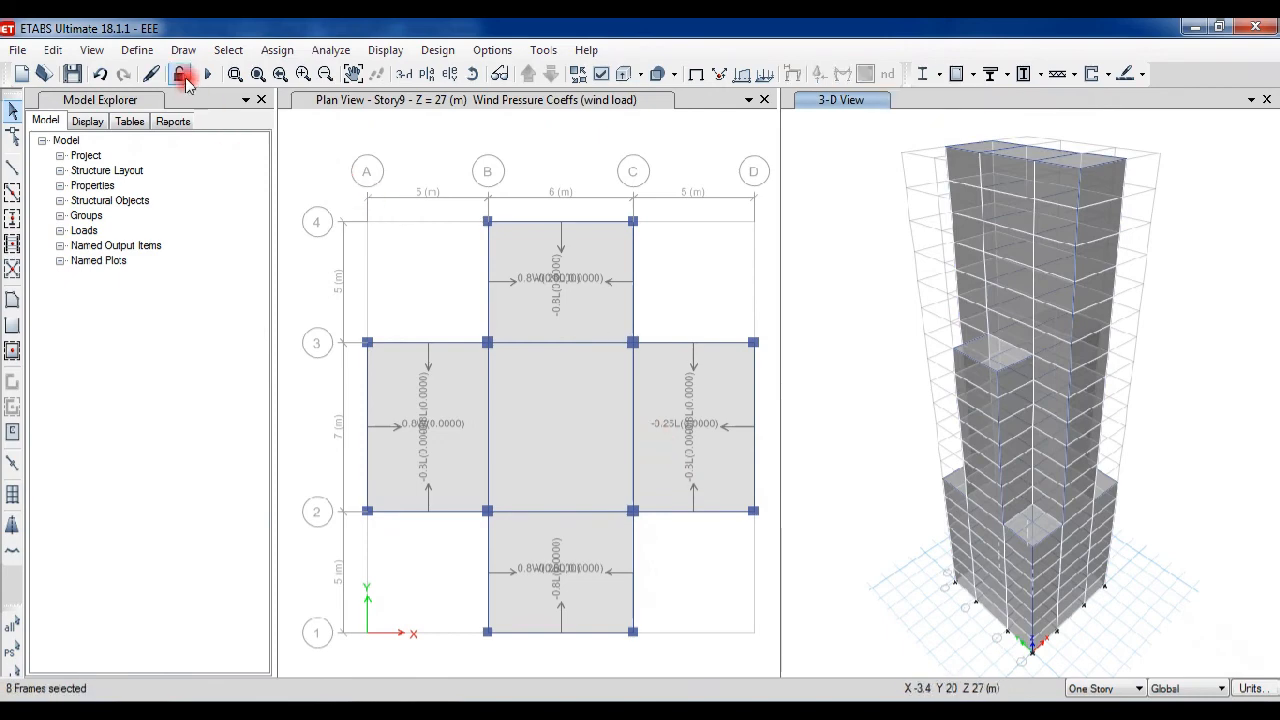
left_click(138, 52)
left_click(184, 76)
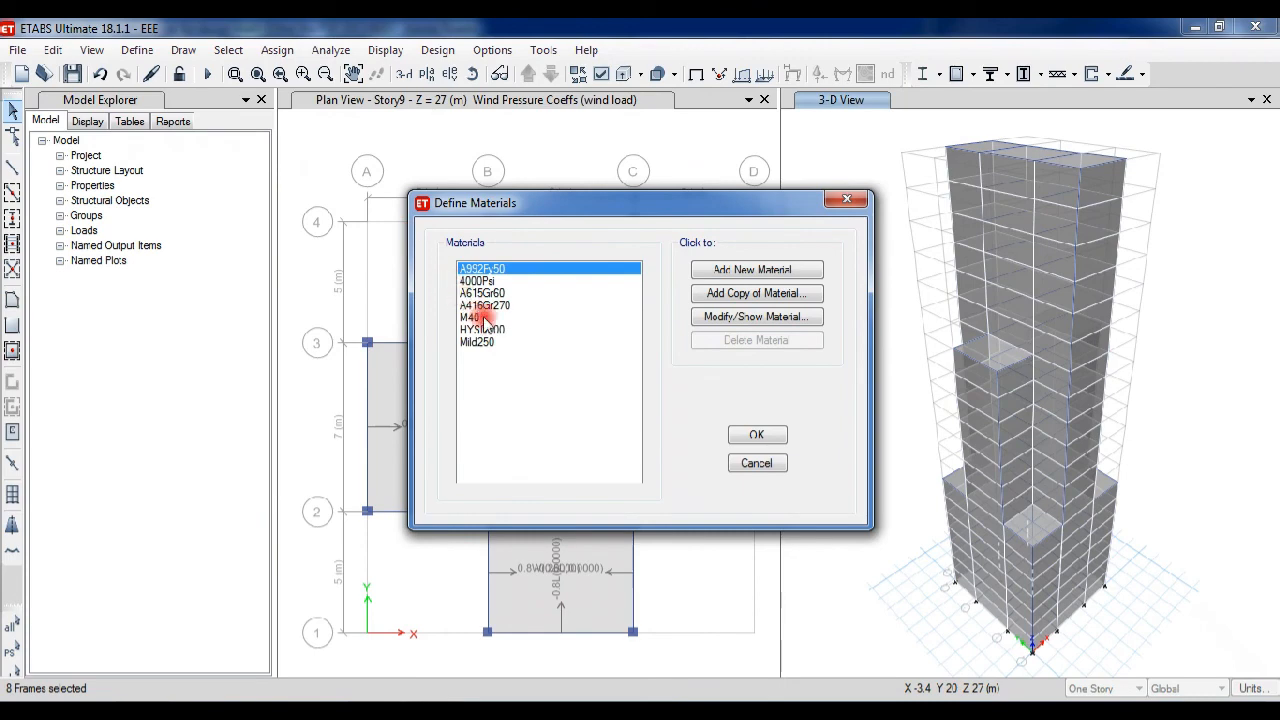
left_click(847, 199)
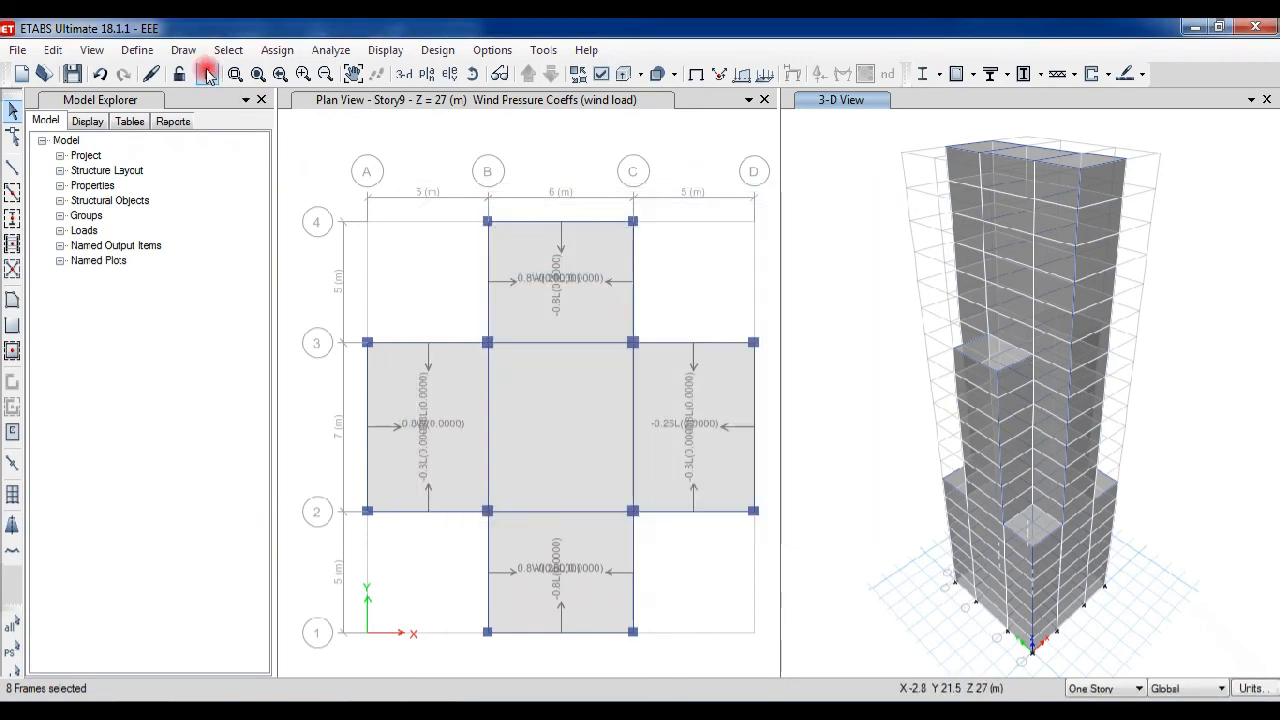
Add a copy of the BEAM 600 X 400 frame section named BEAM 750 X 500, with depth 750 mm and width 500 mm.
left_click(138, 50)
mouse_move(200, 103)
left_click(395, 102)
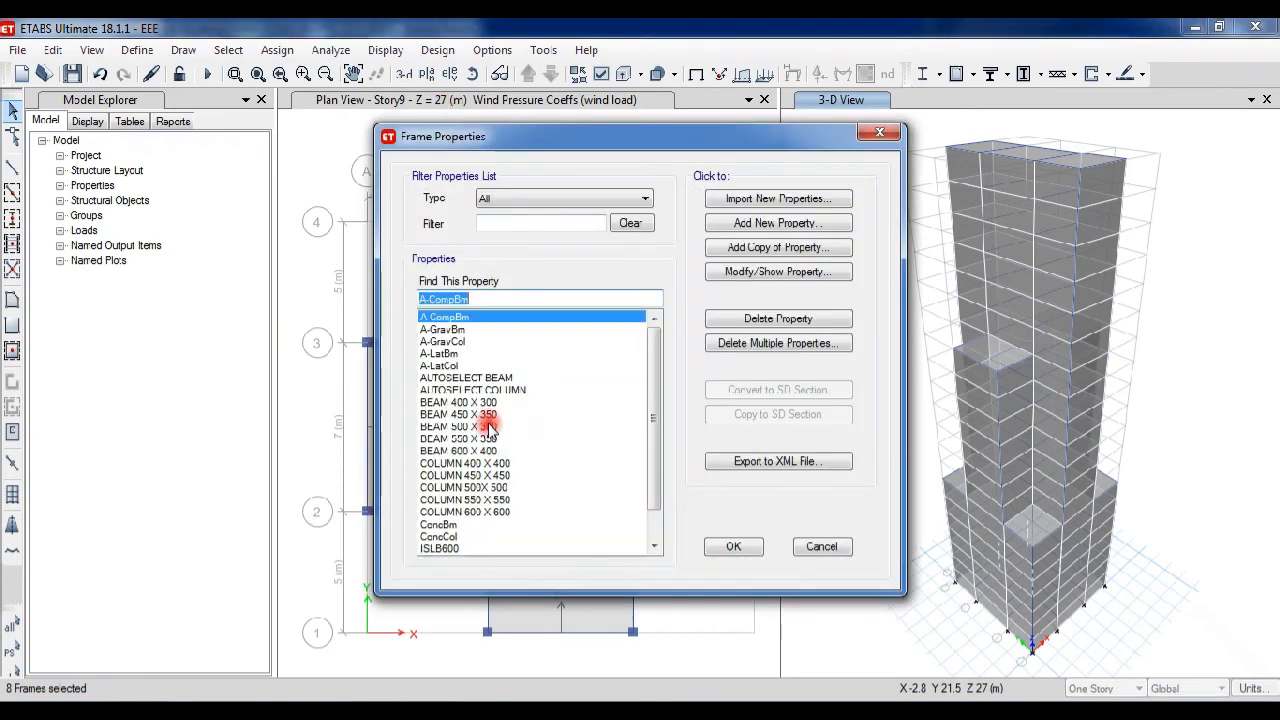
left_click(470, 452)
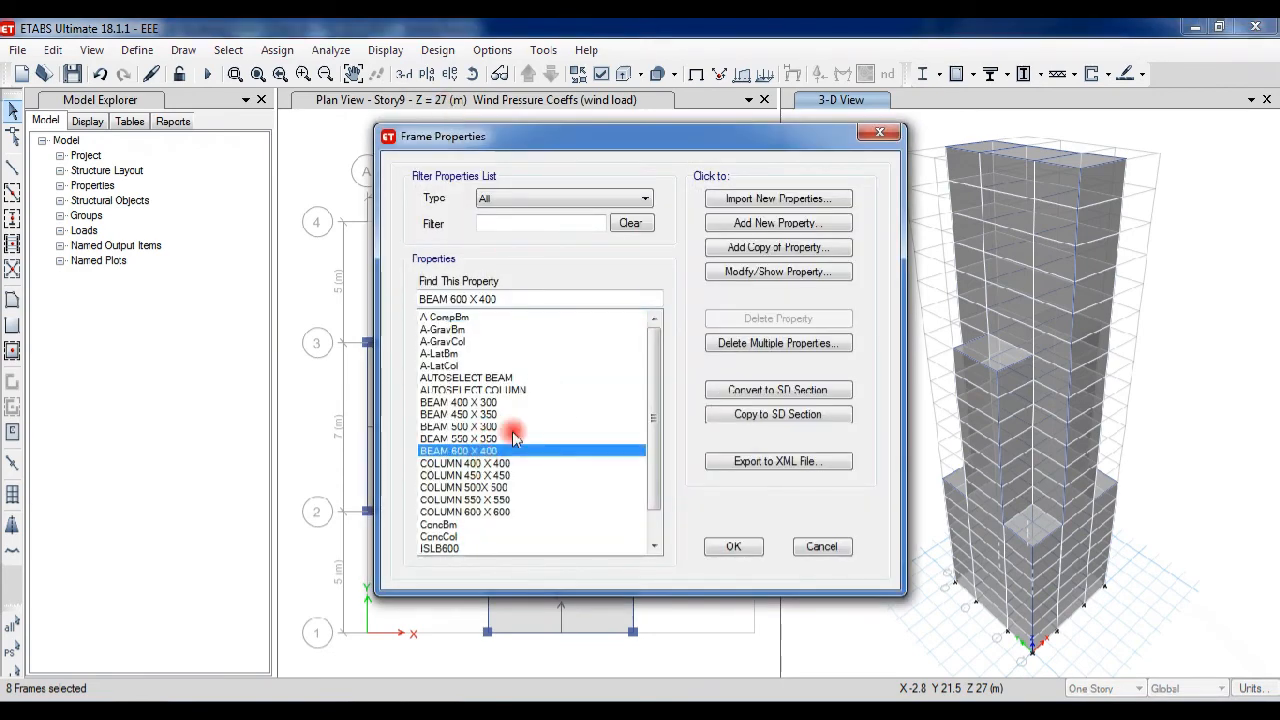
left_click(765, 252)
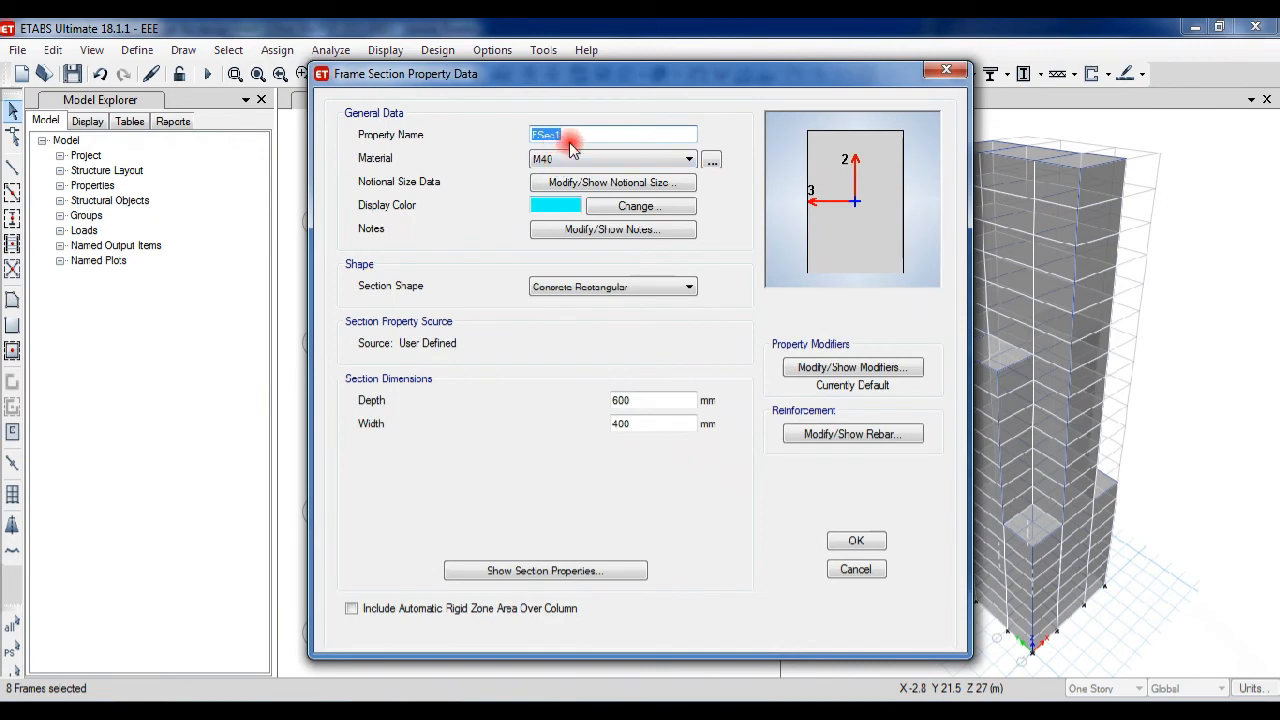
left_click(568, 135)
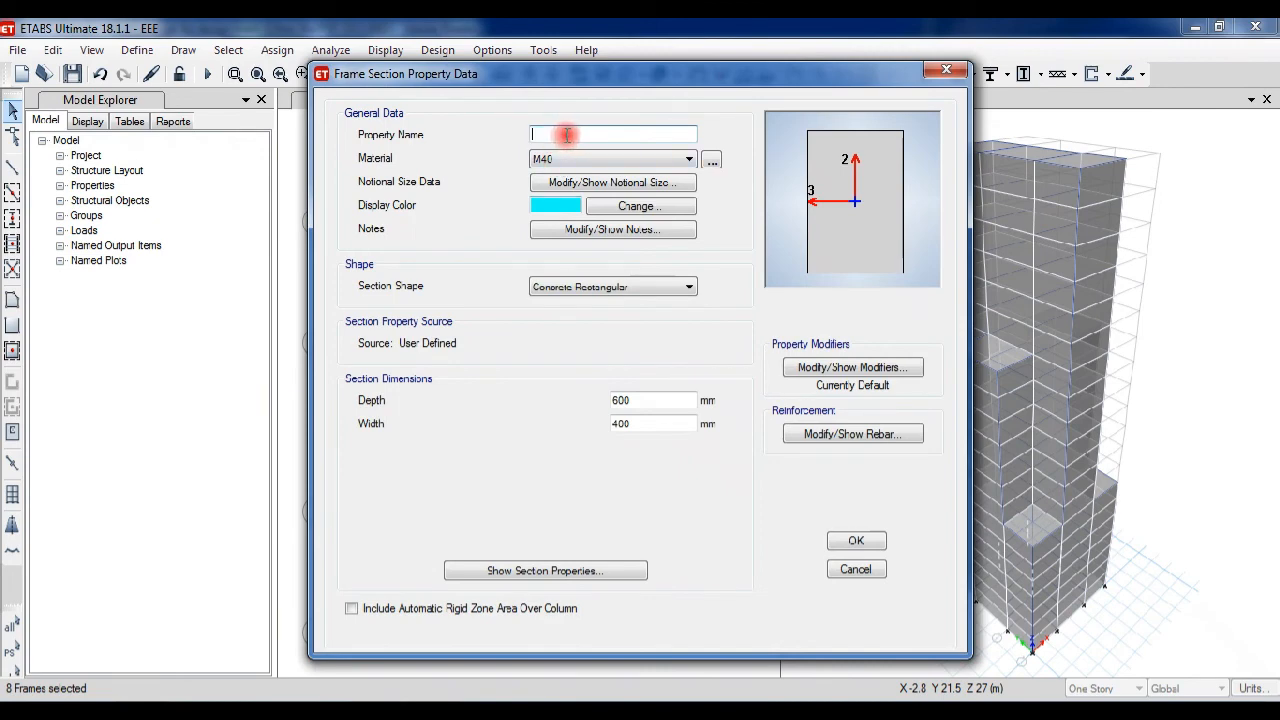
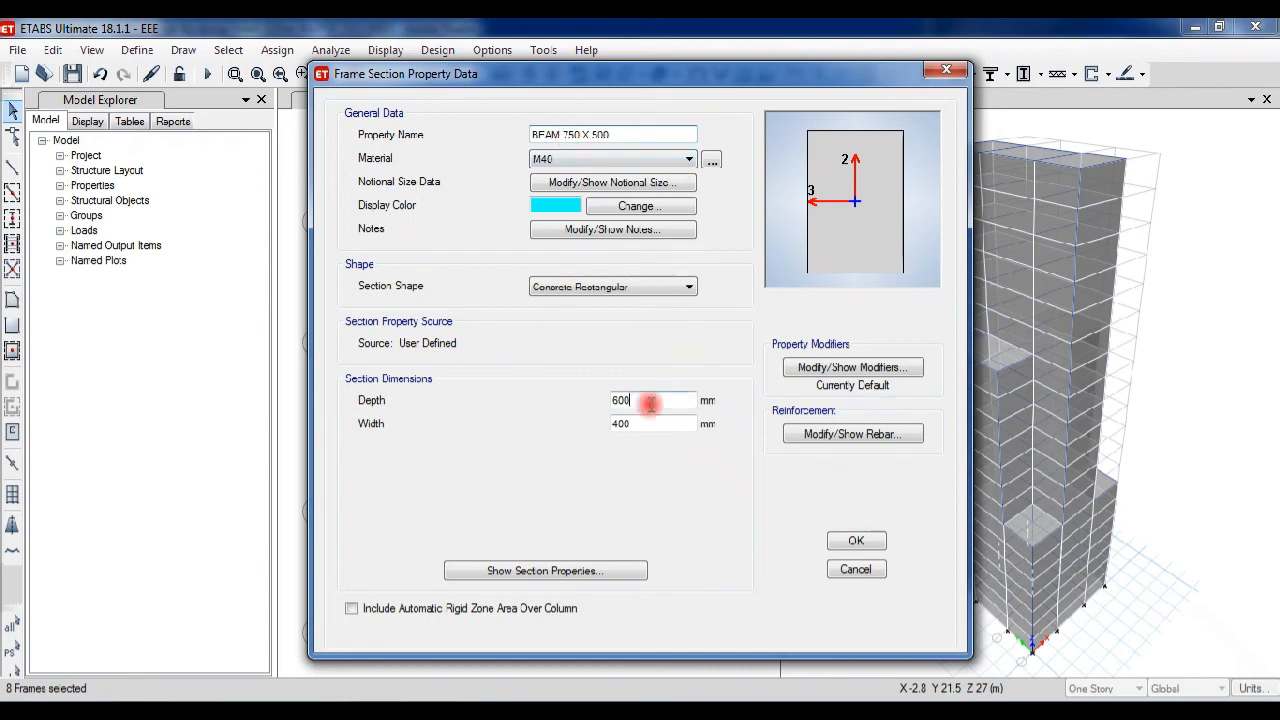
left_click_drag(694, 400, 507, 415)
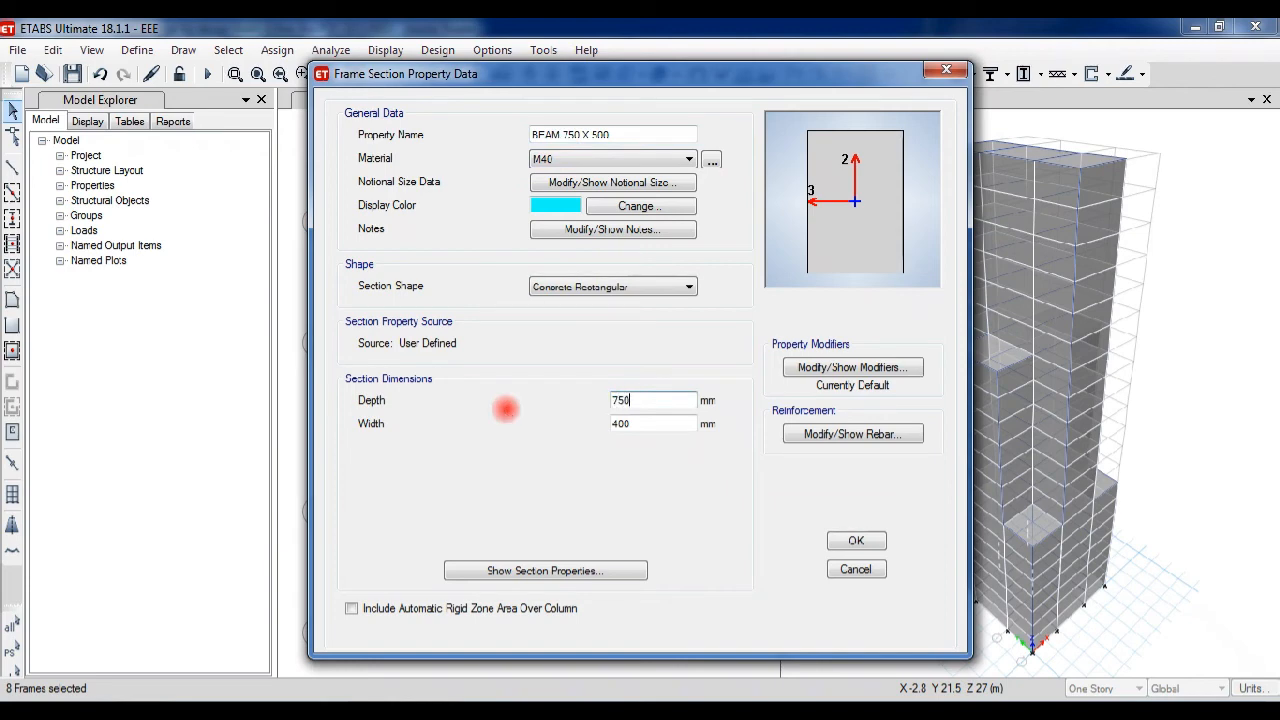
key("Tab")
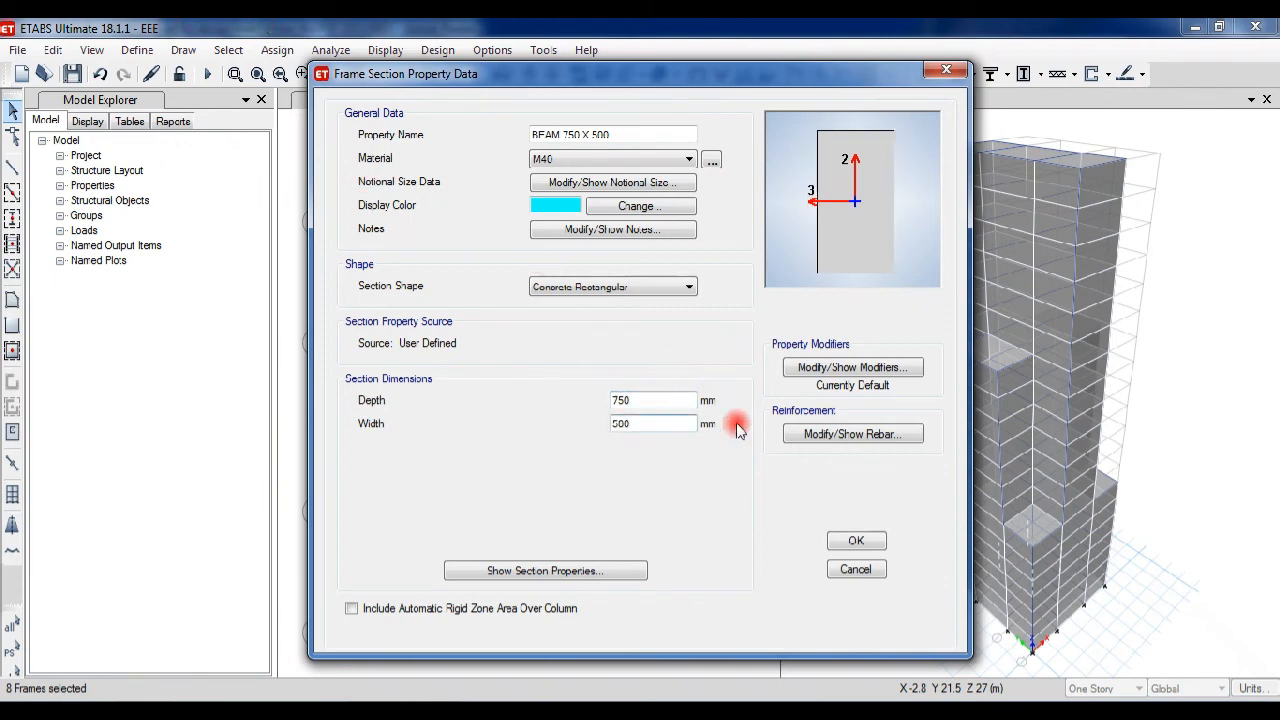
left_click(857, 541)
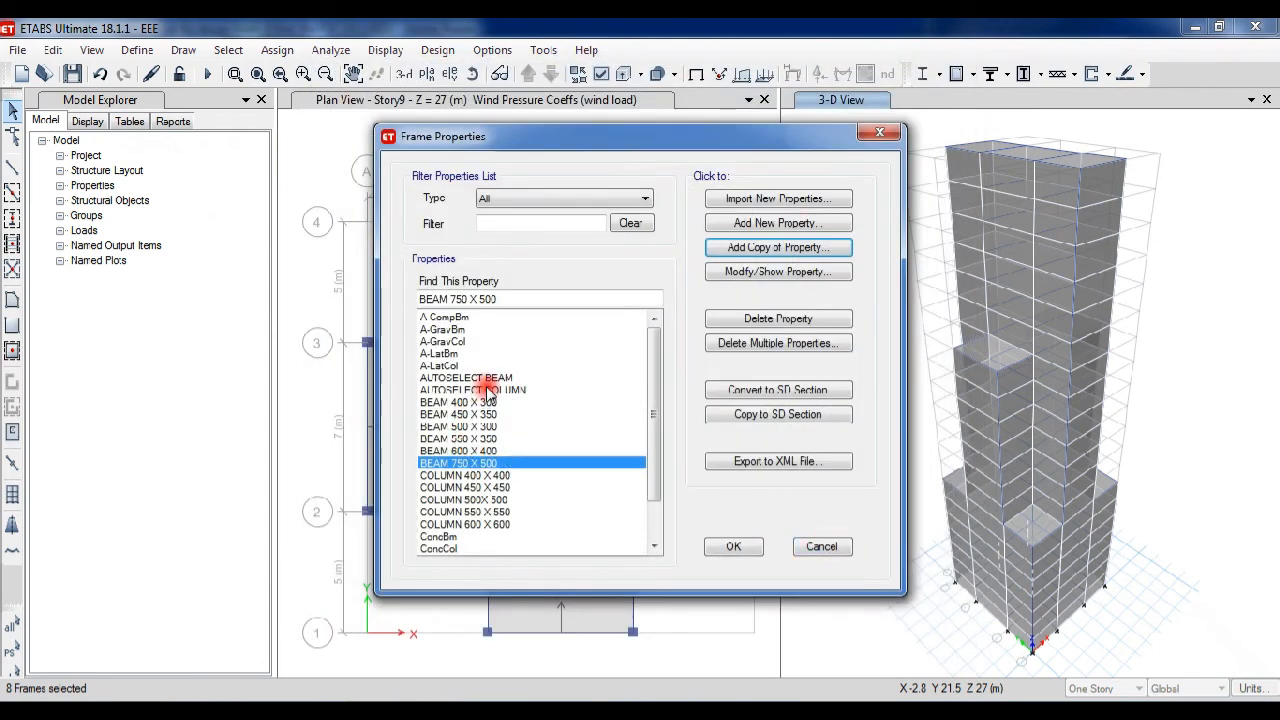
Add the BEAM 750 X 500 section to the AUTOSELECT BEAM auto select list.
left_click(485, 378)
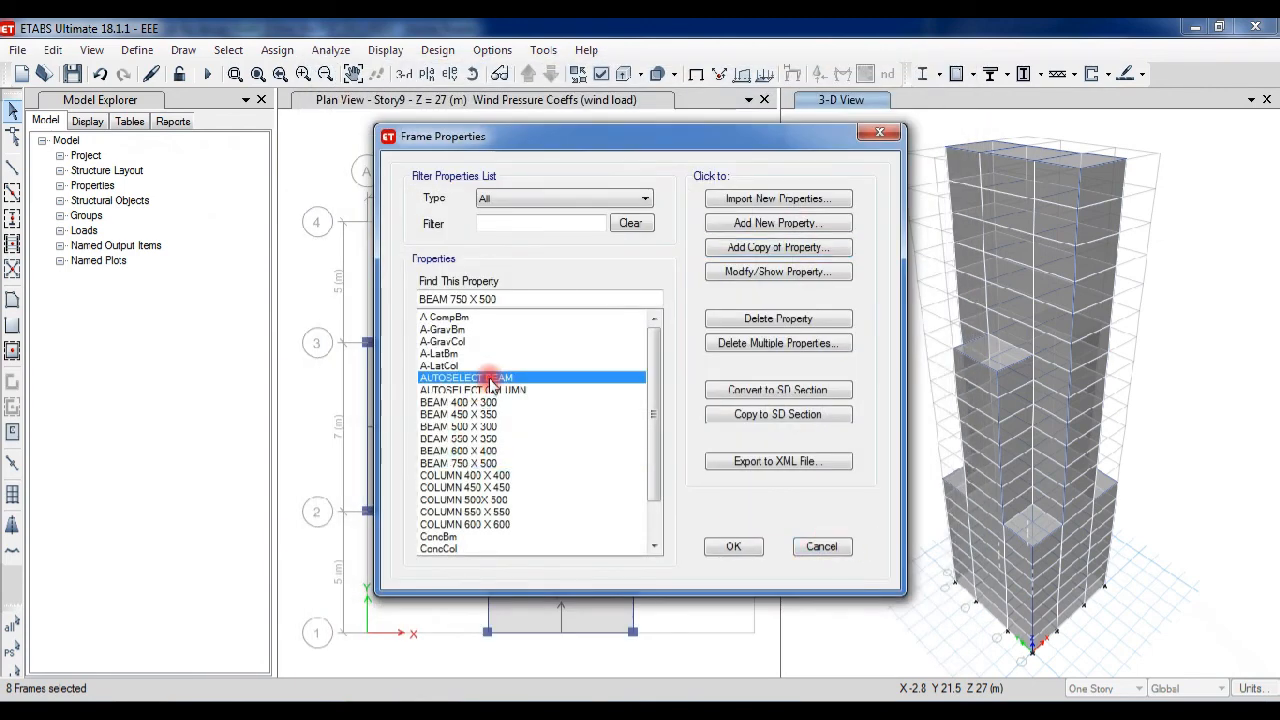
left_click(747, 278)
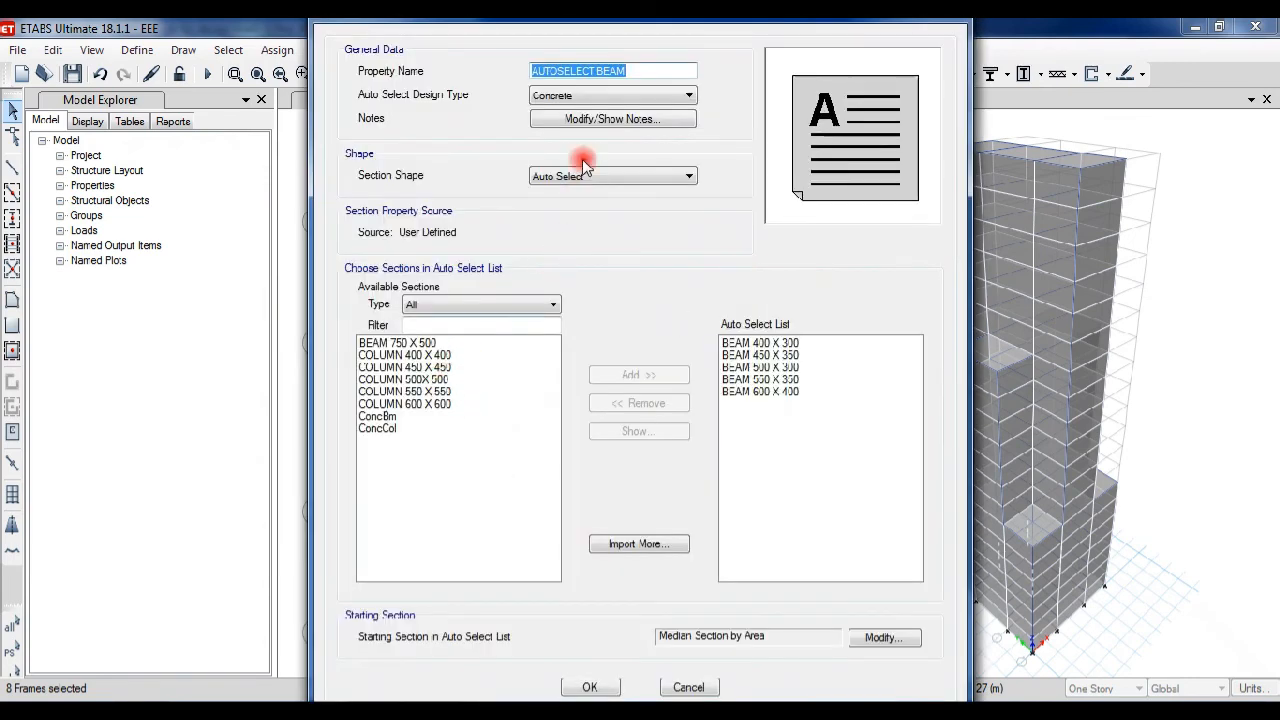
left_click(425, 343)
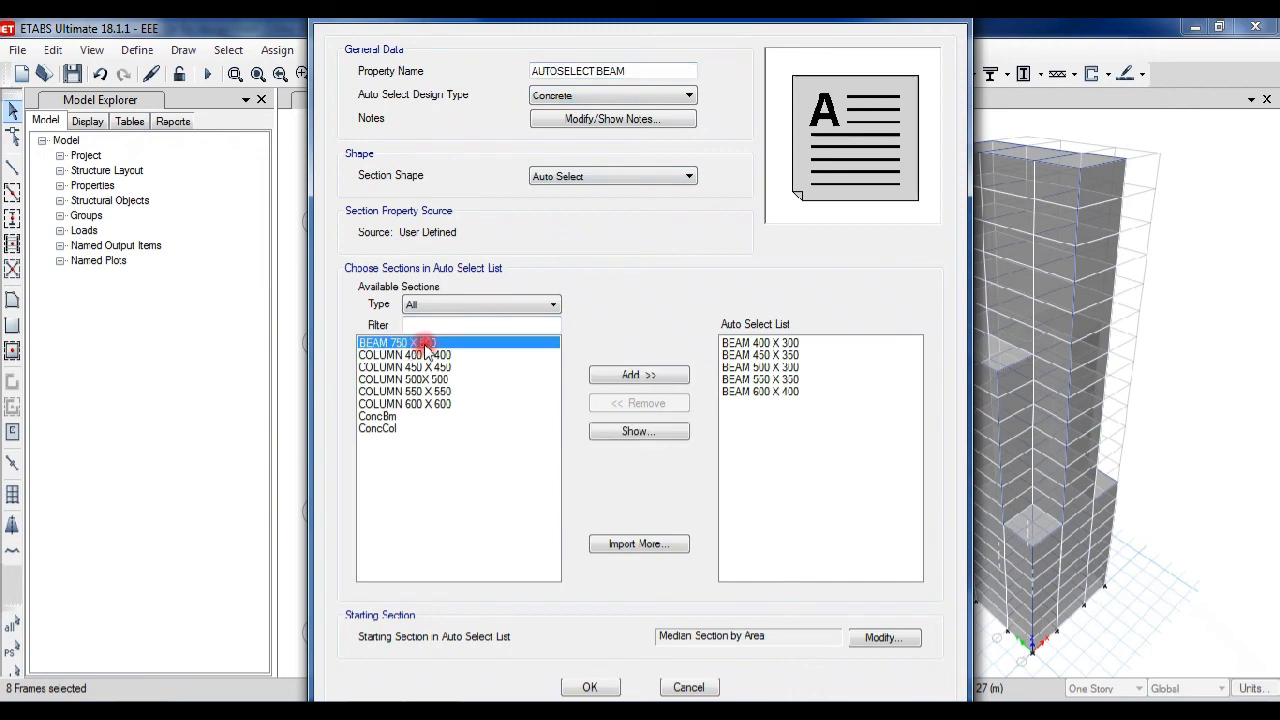
left_click(632, 376)
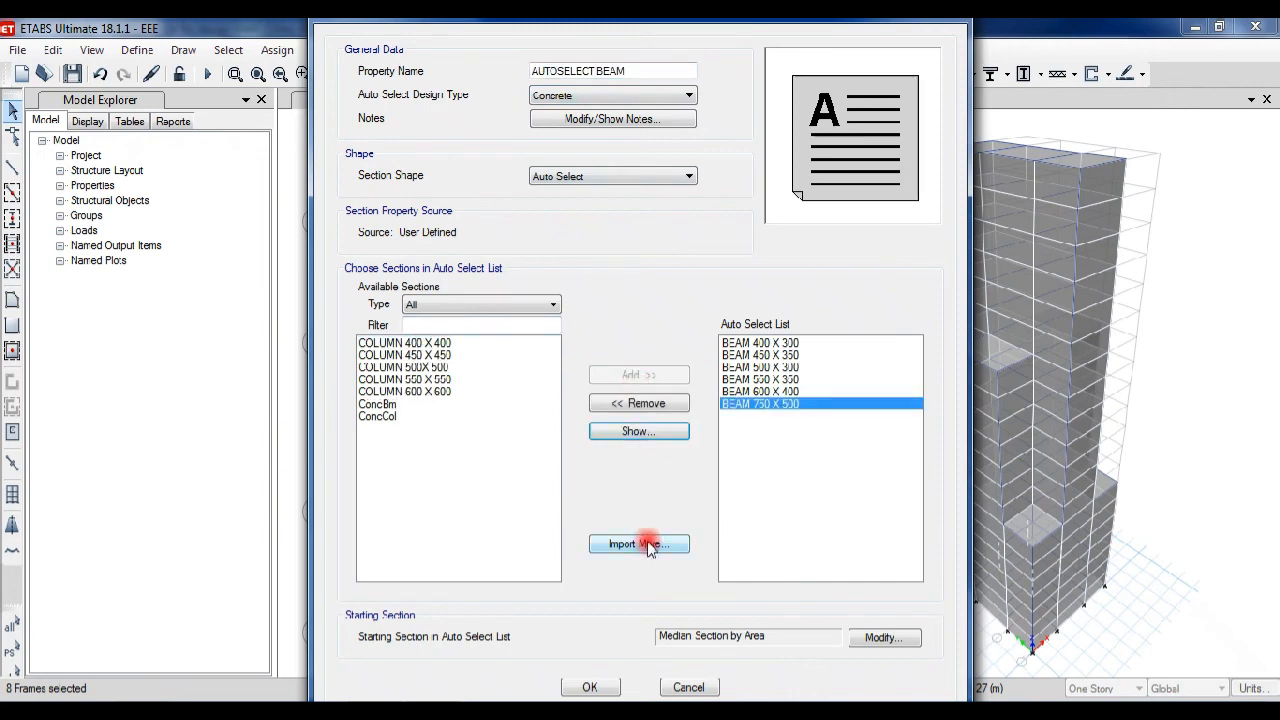
left_click(590, 687)
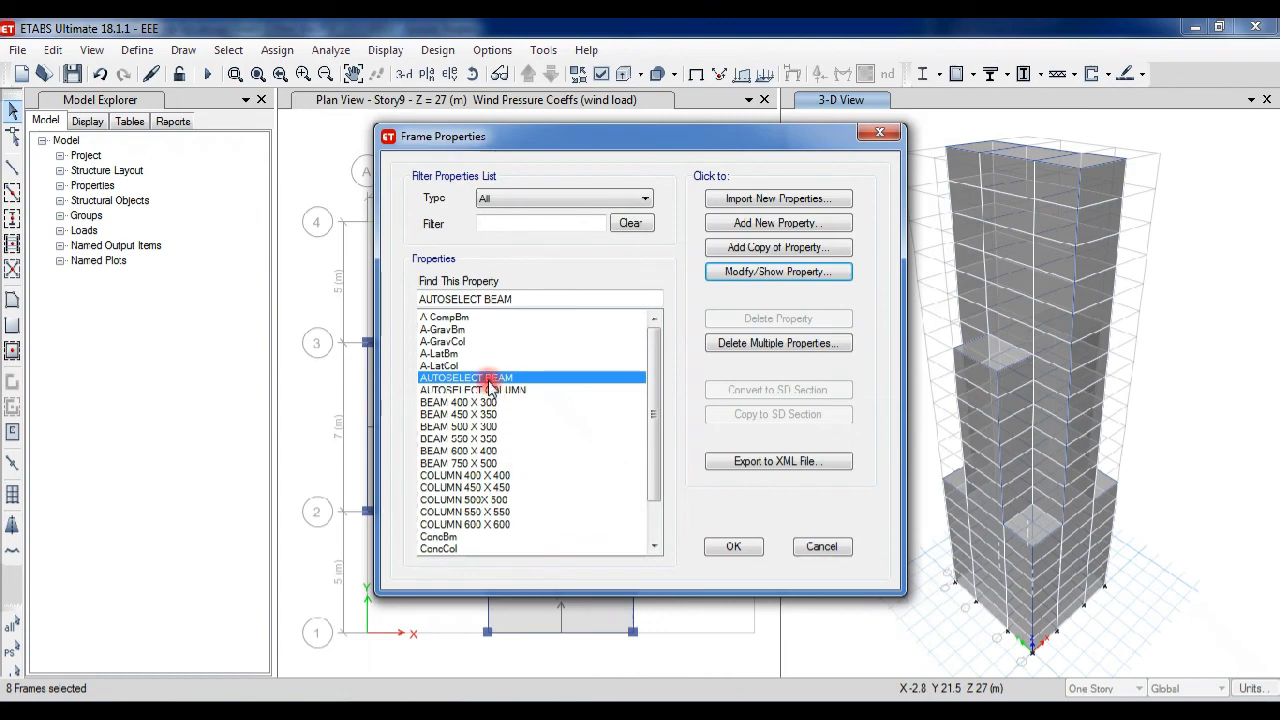
Add a copy of the COLUMN 600 X 600 frame section named COLUMN 750 X 750, with depth and width 750 mm.
left_click(478, 476)
left_click(485, 524)
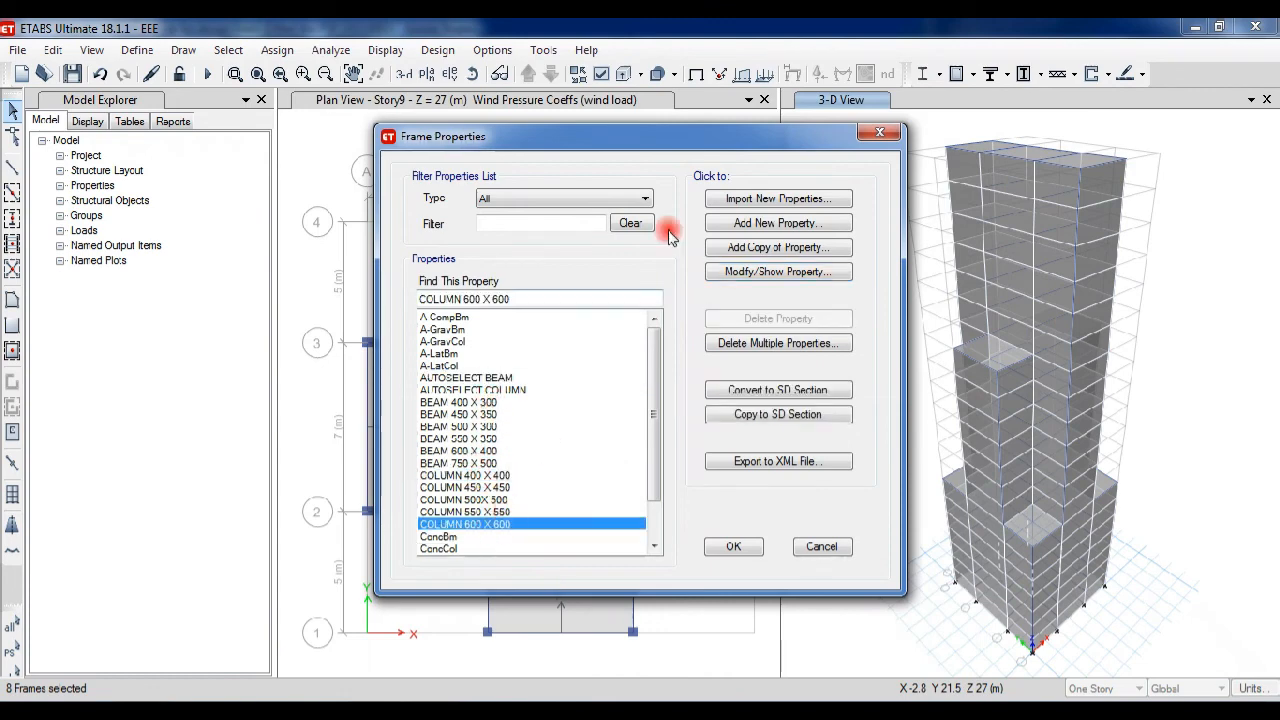
left_click(778, 247)
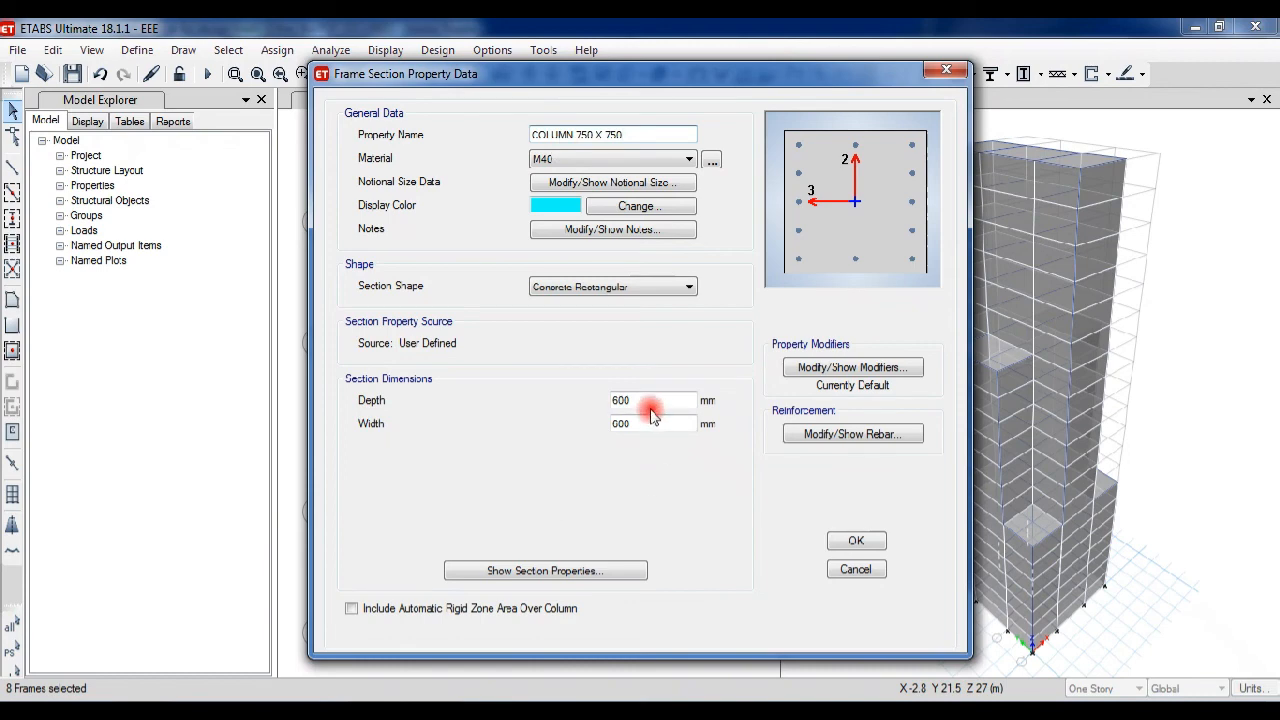
left_click_drag(646, 401, 587, 406)
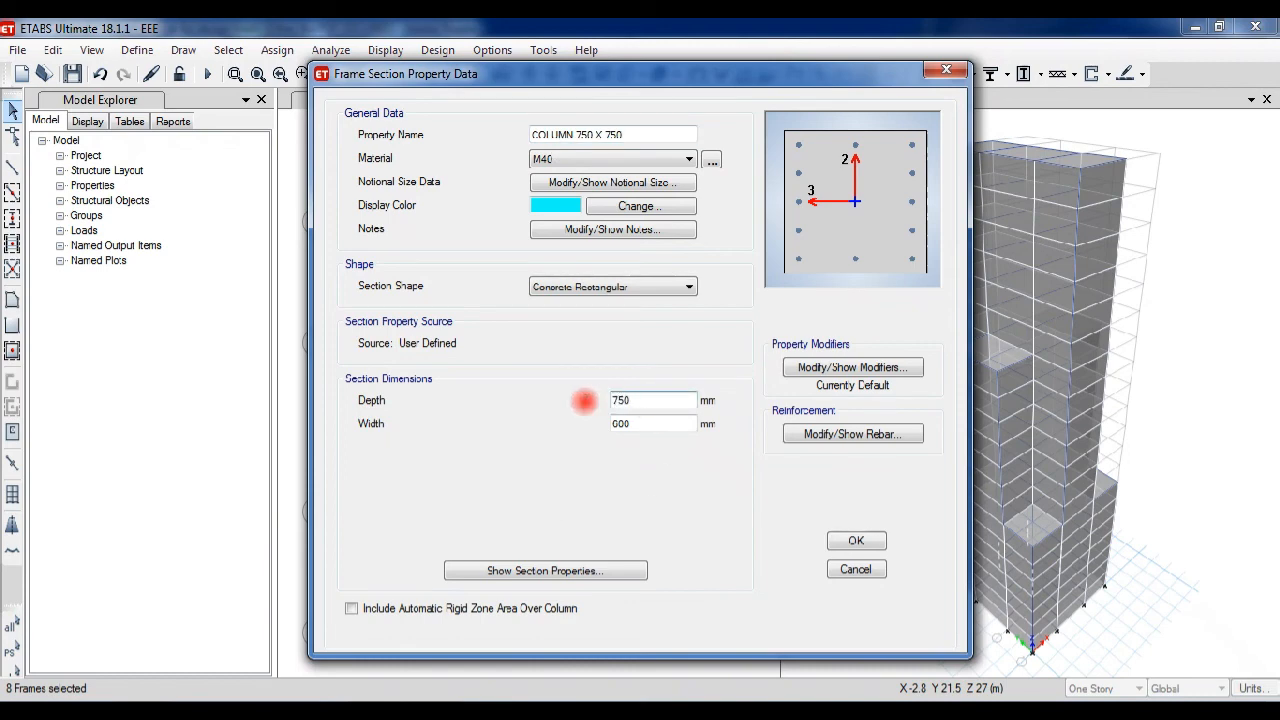
key("Tab")
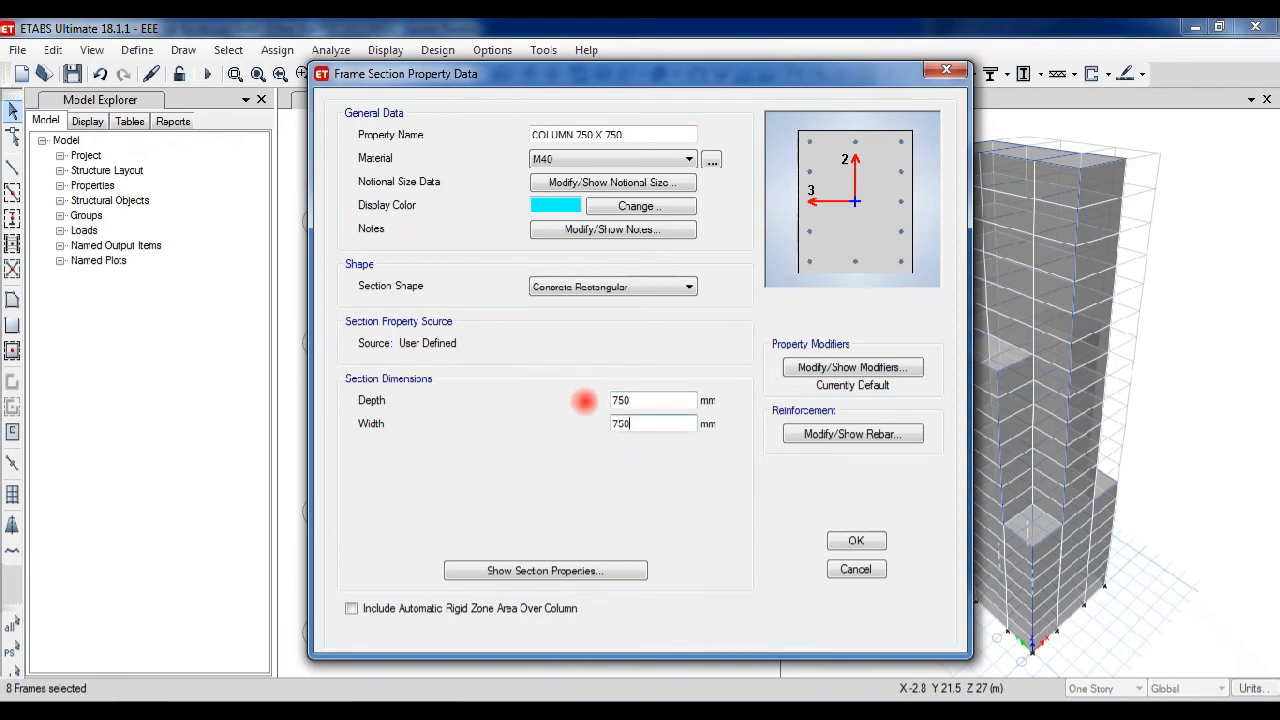
left_click(858, 542)
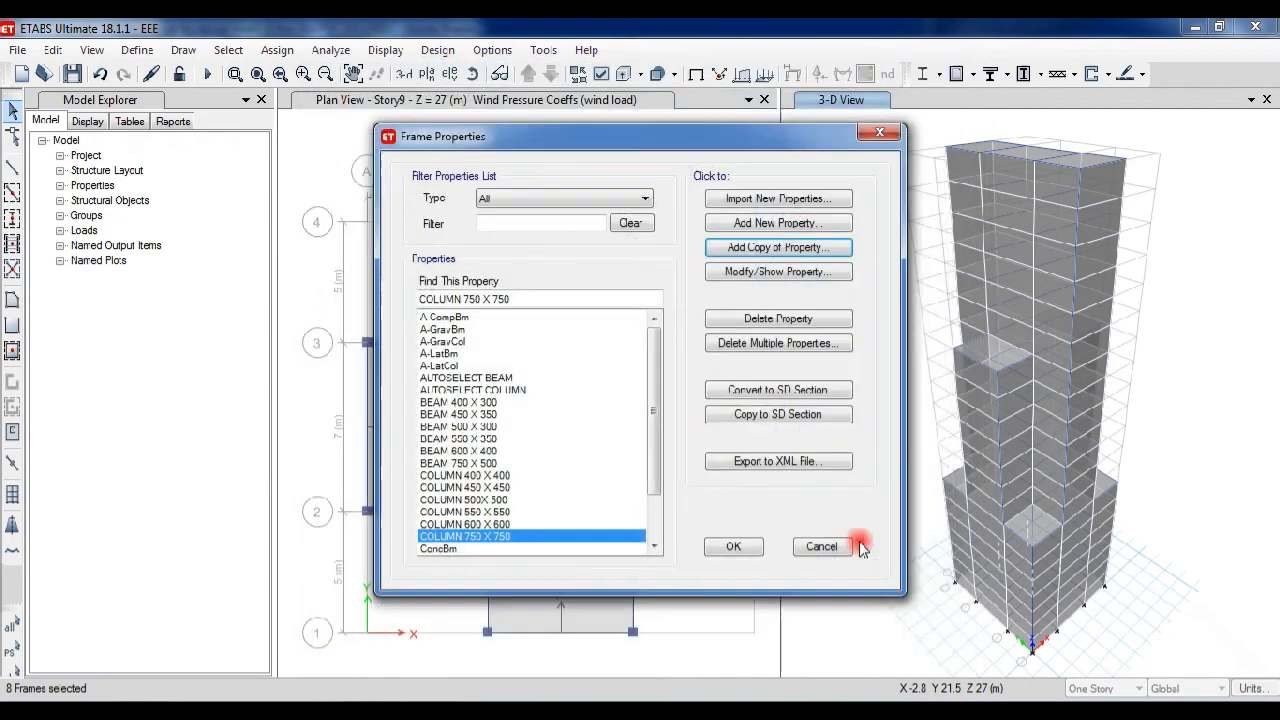
Add the COLUMN 750 X 750 section to the AUTOSELECT COLUMN auto select list and accept the frame property changes.
left_click(490, 389)
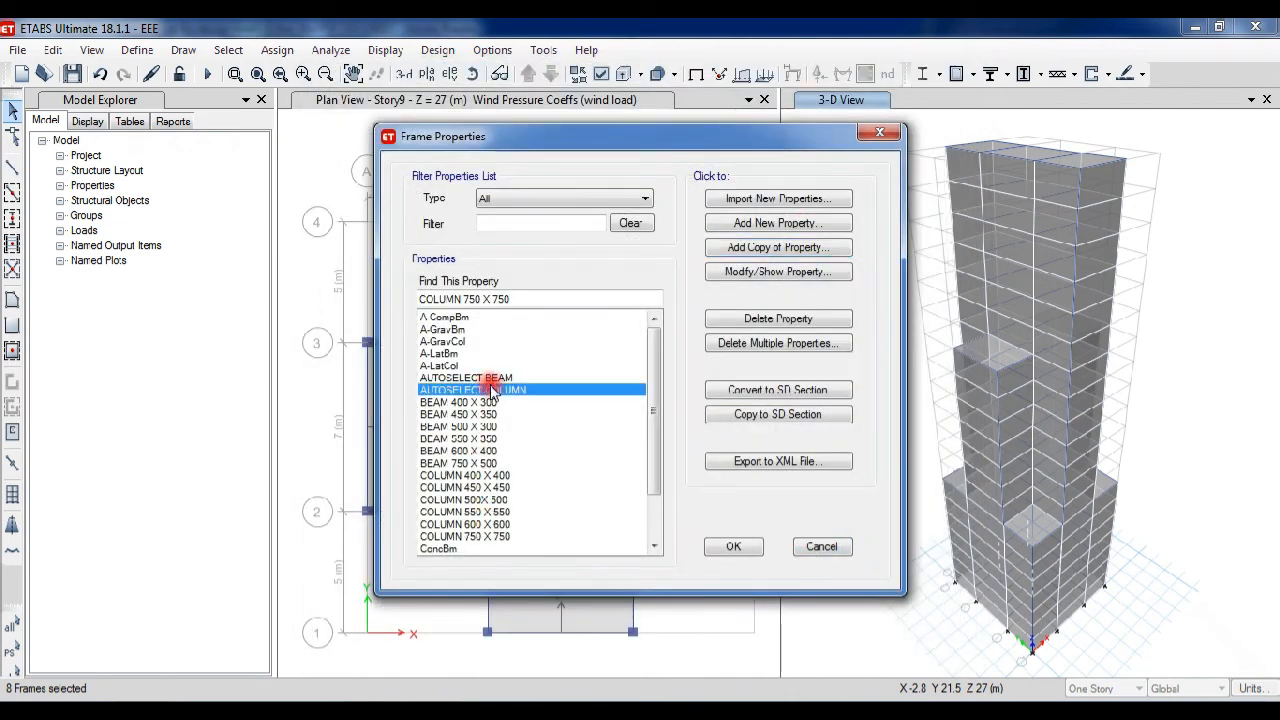
left_click(752, 275)
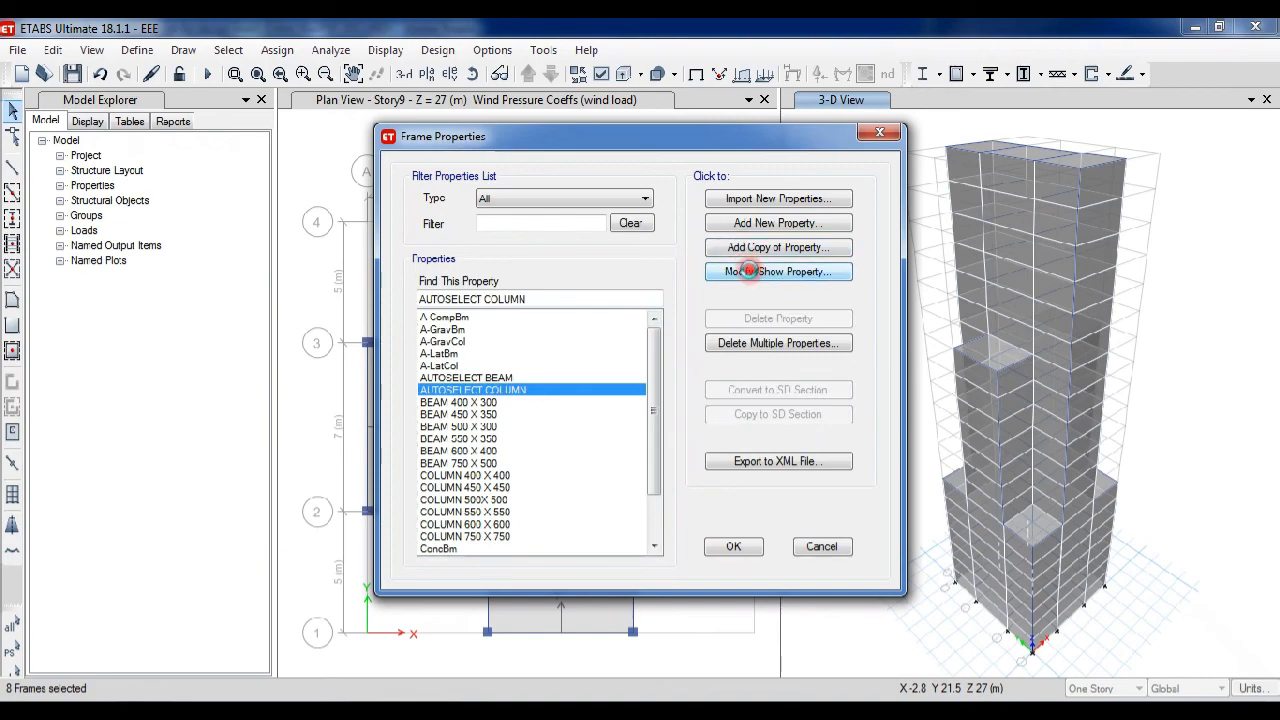
left_click(393, 415)
left_click(679, 375)
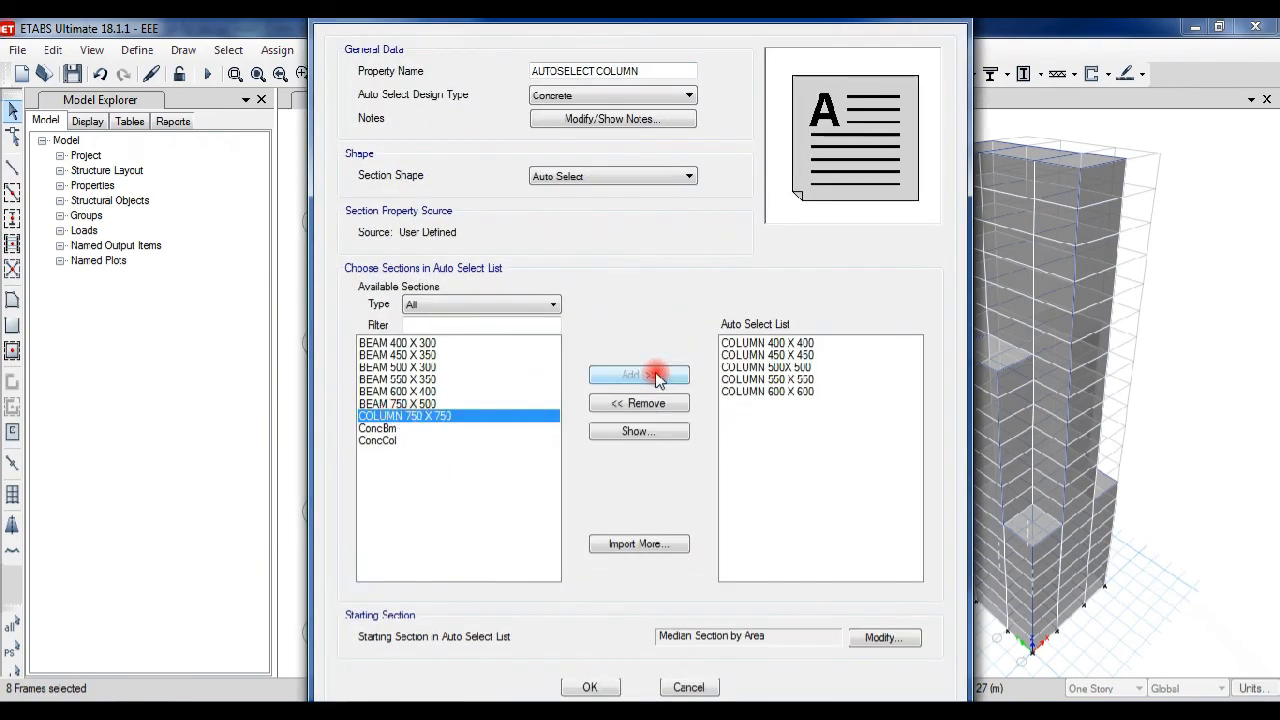
left_click(580, 688)
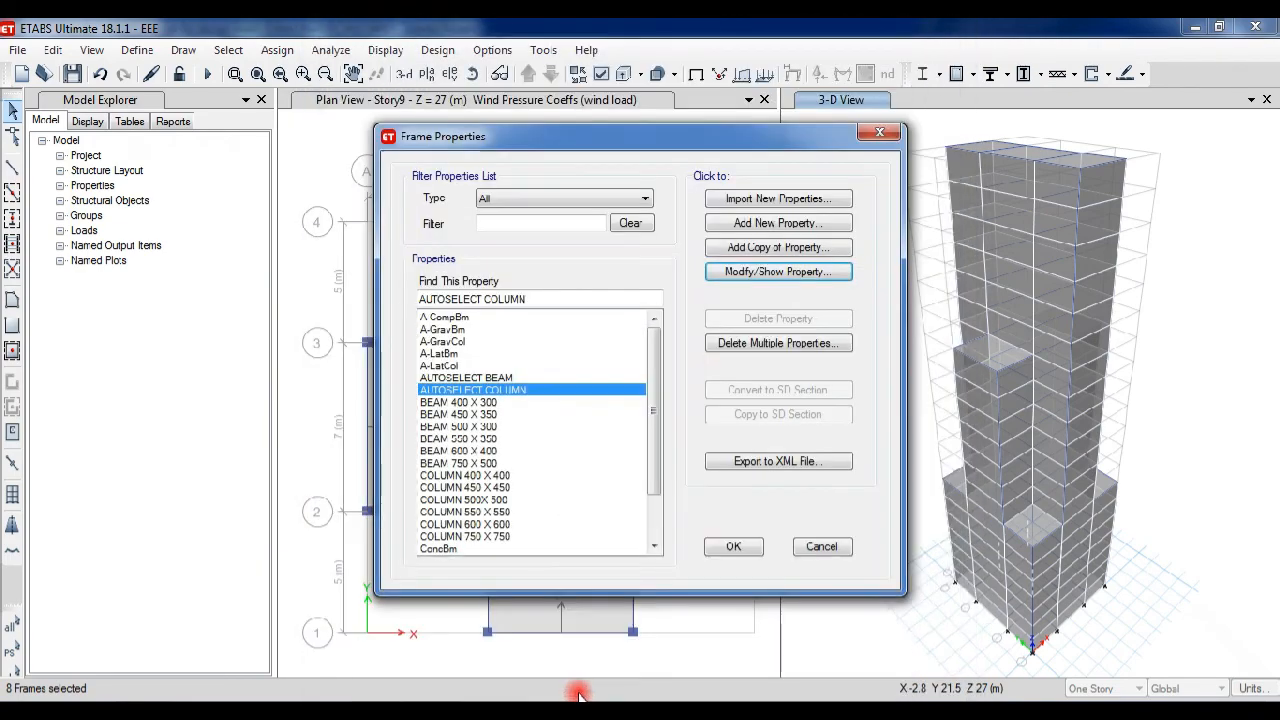
left_click(749, 547)
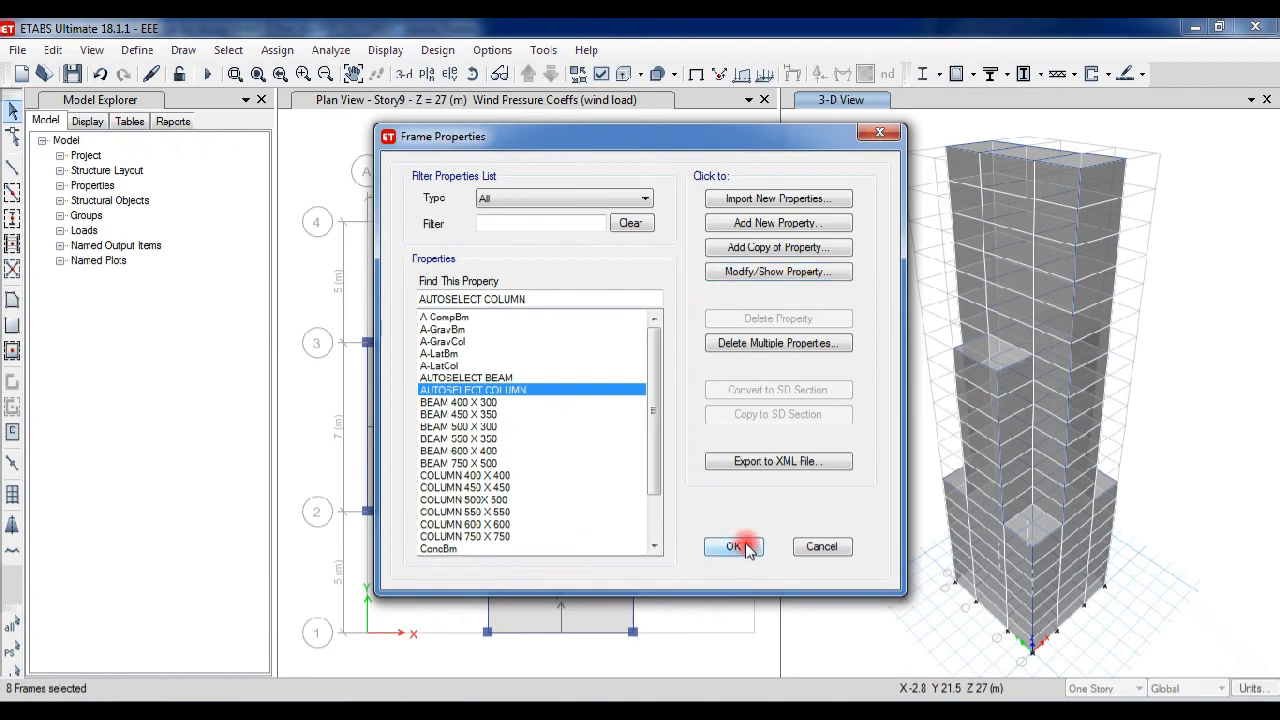
Run the analysis and check the concrete frame design preferences.
left_click(331, 49)
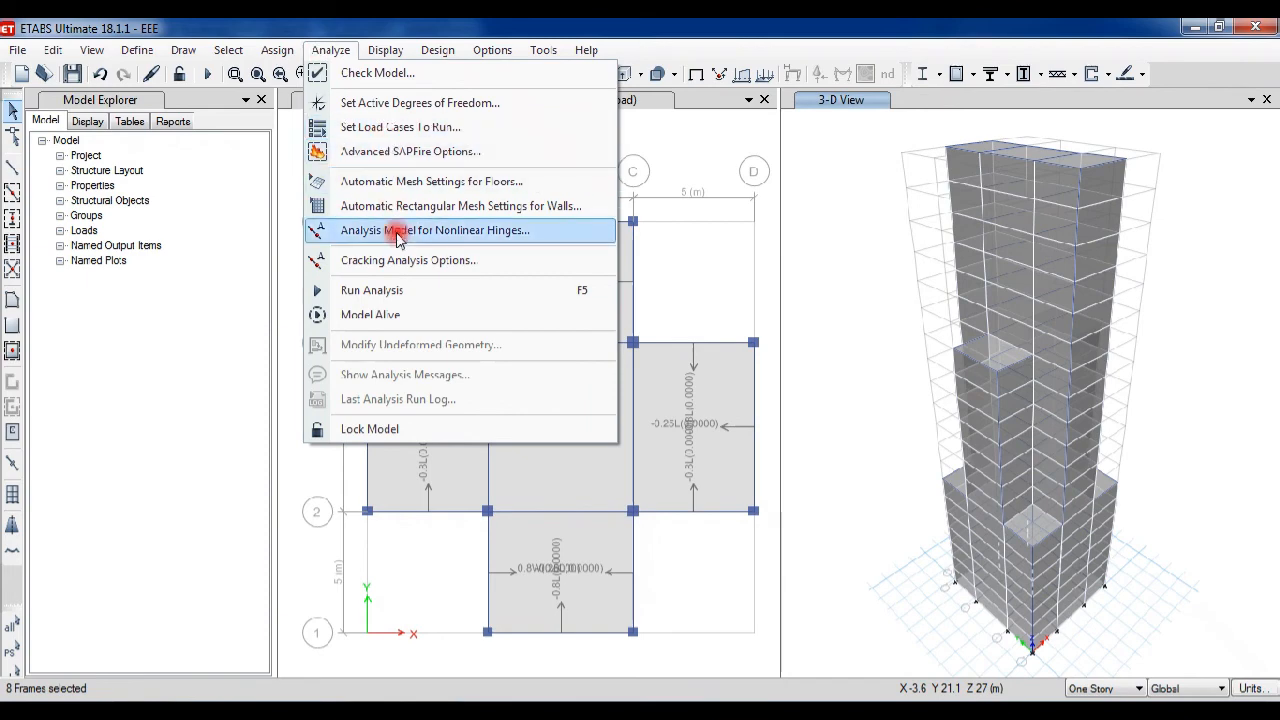
left_click(395, 290)
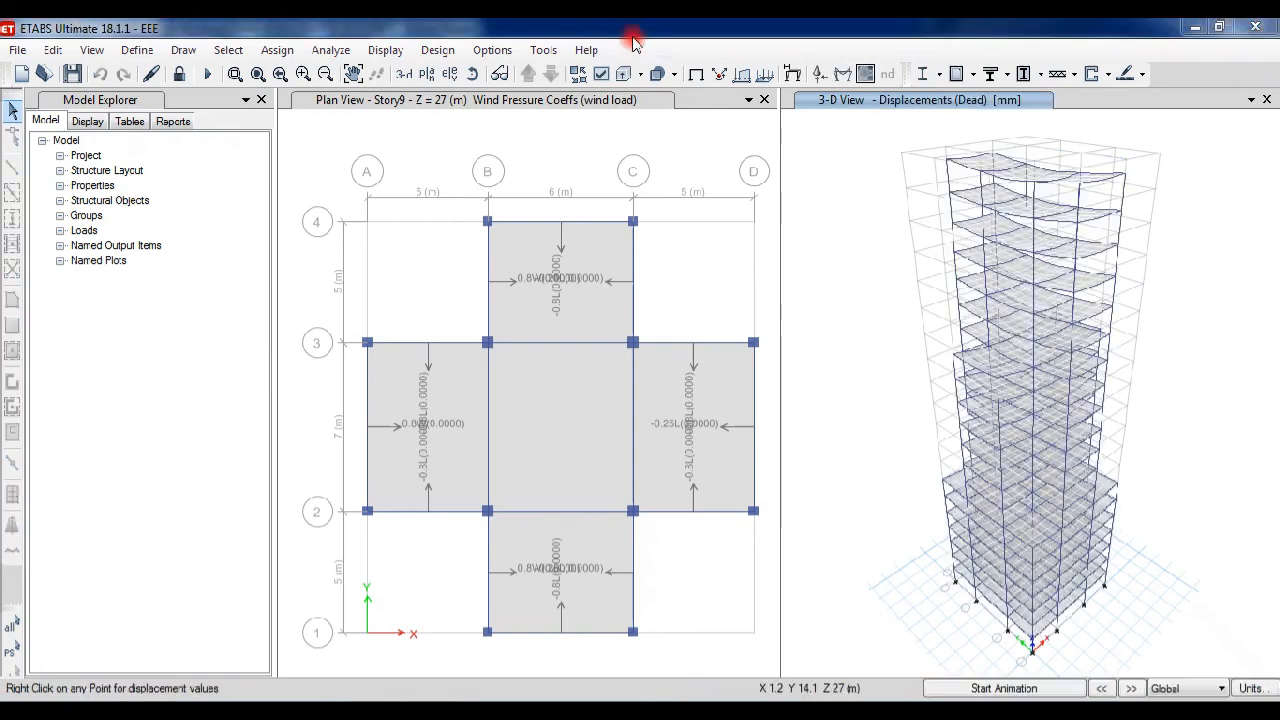
left_click(437, 50)
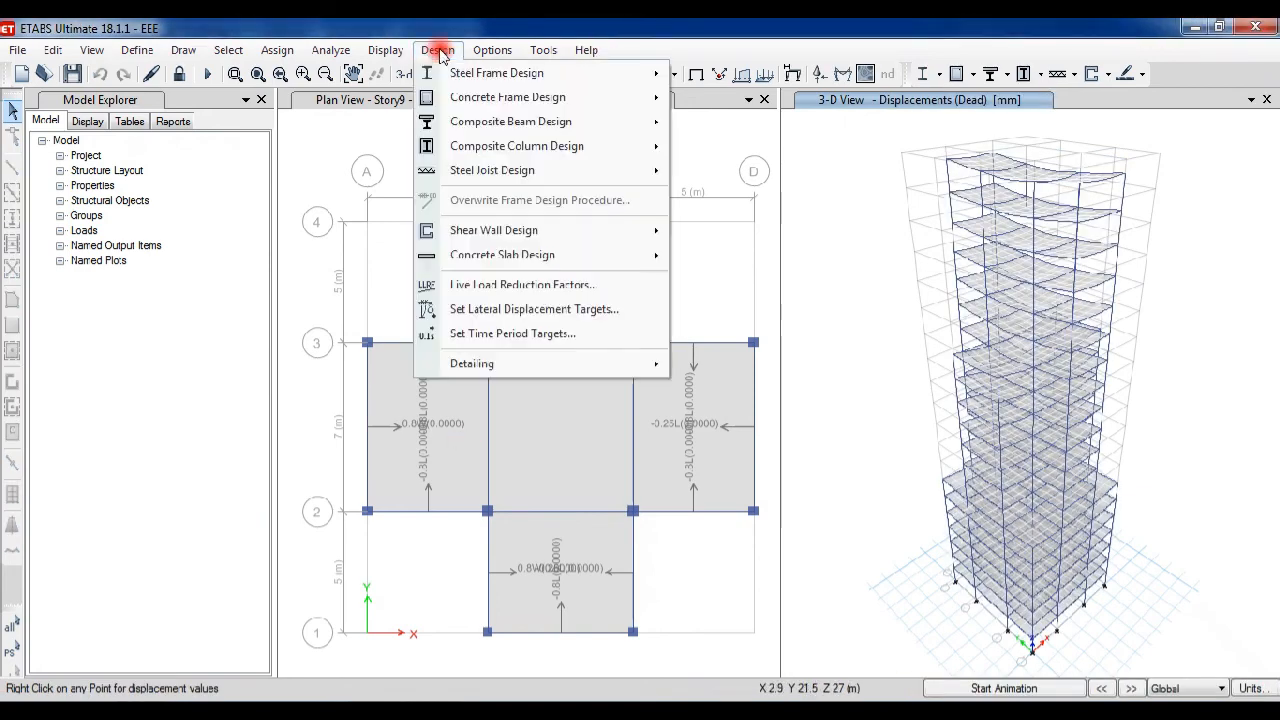
mouse_move(620, 96)
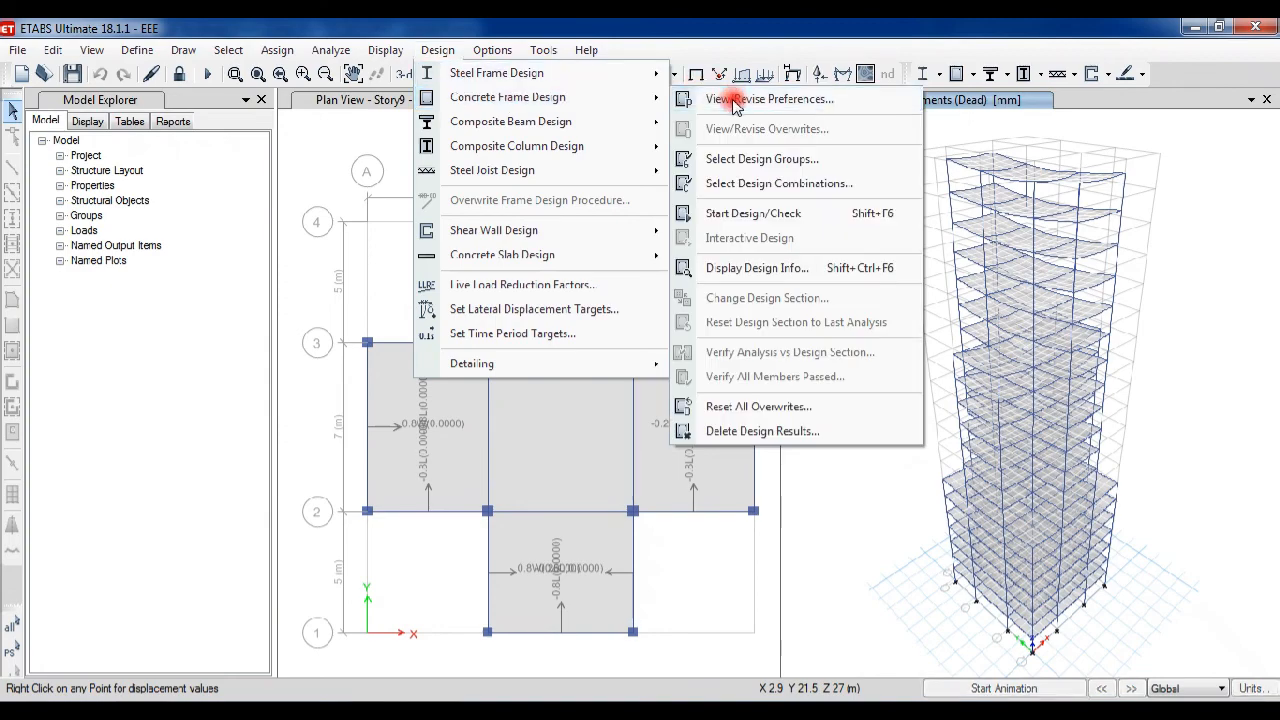
left_click(695, 89)
left_click(600, 607)
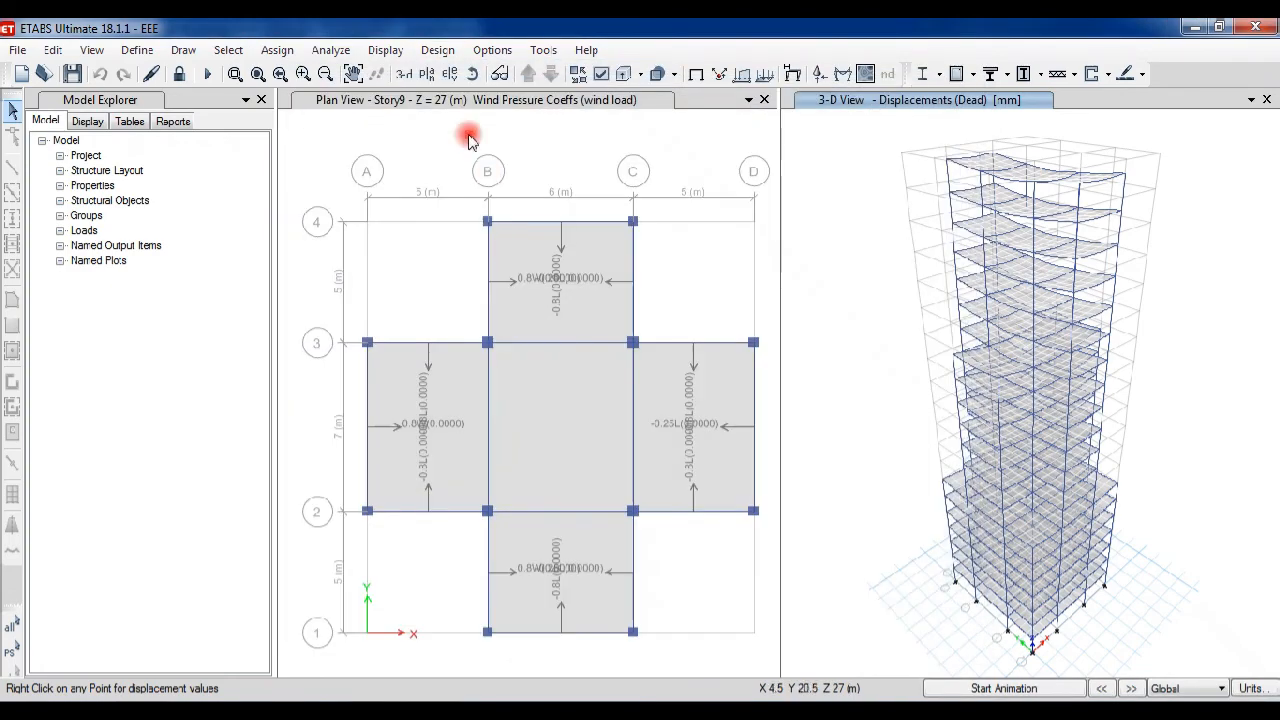
Run the concrete frame design check, reiterating analysis and design once, then declining further iteration and selection of the differing frames.
left_click(447, 54)
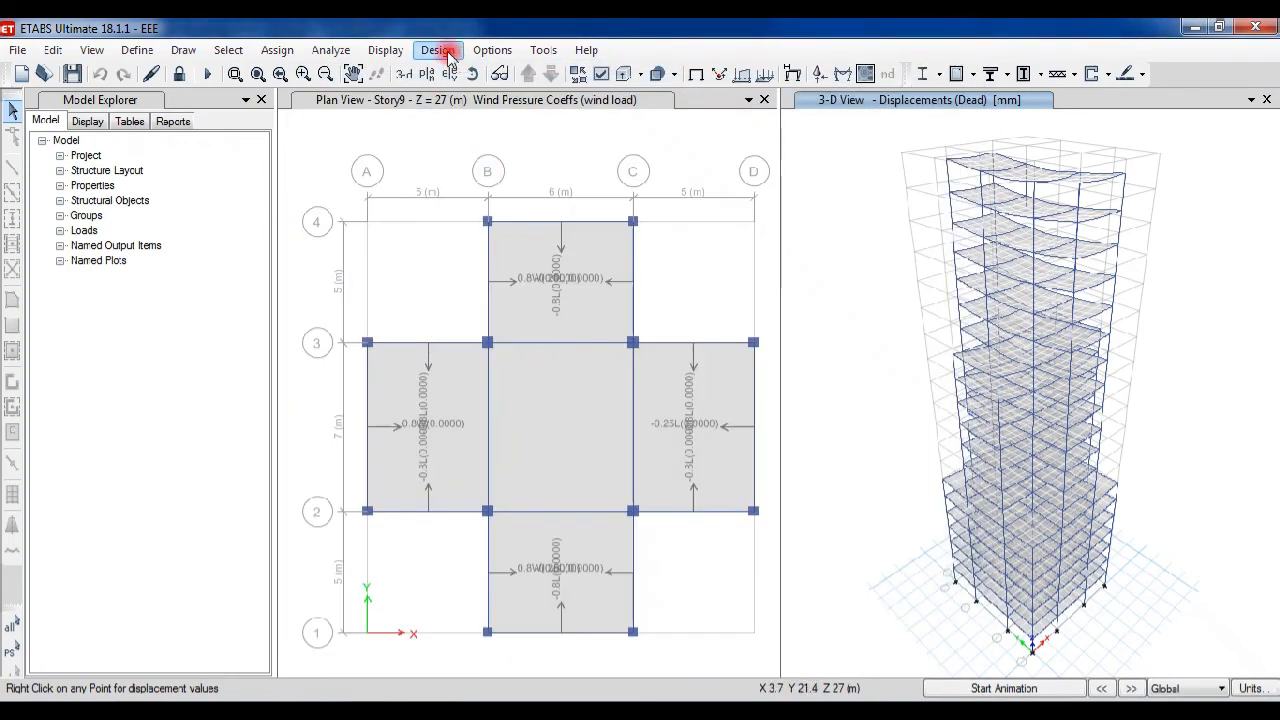
mouse_move(557, 96)
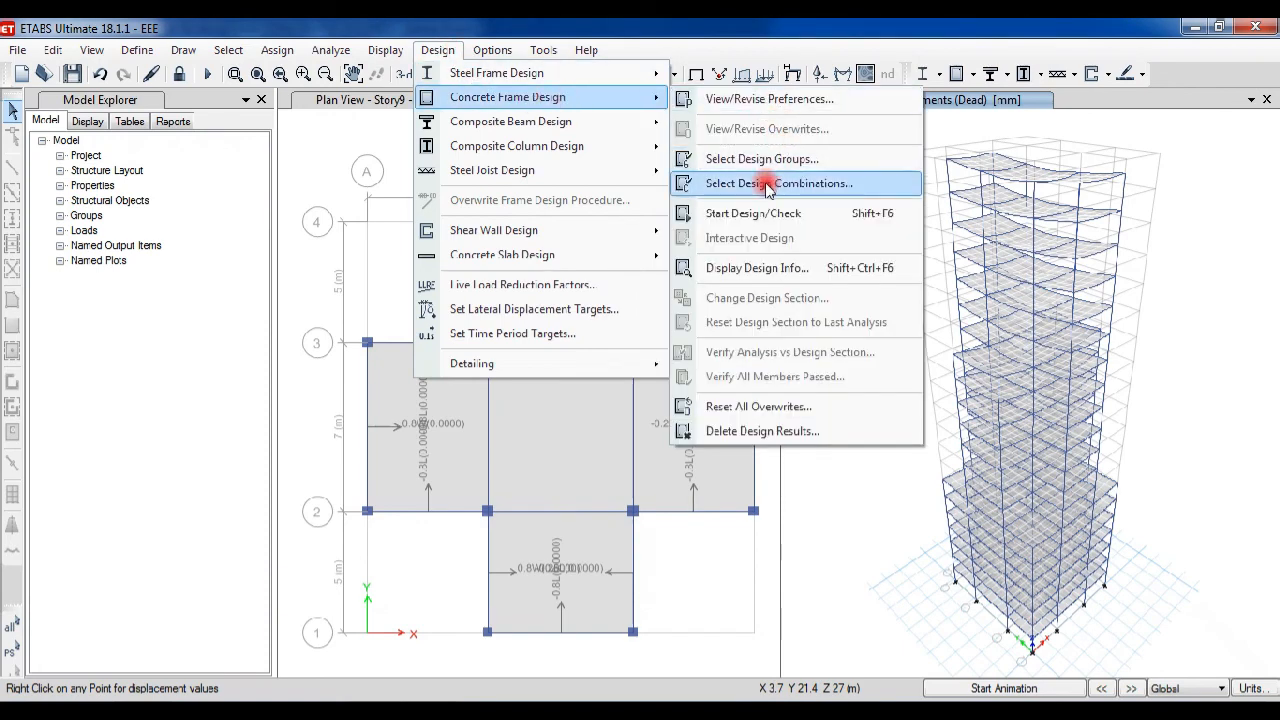
left_click(775, 213)
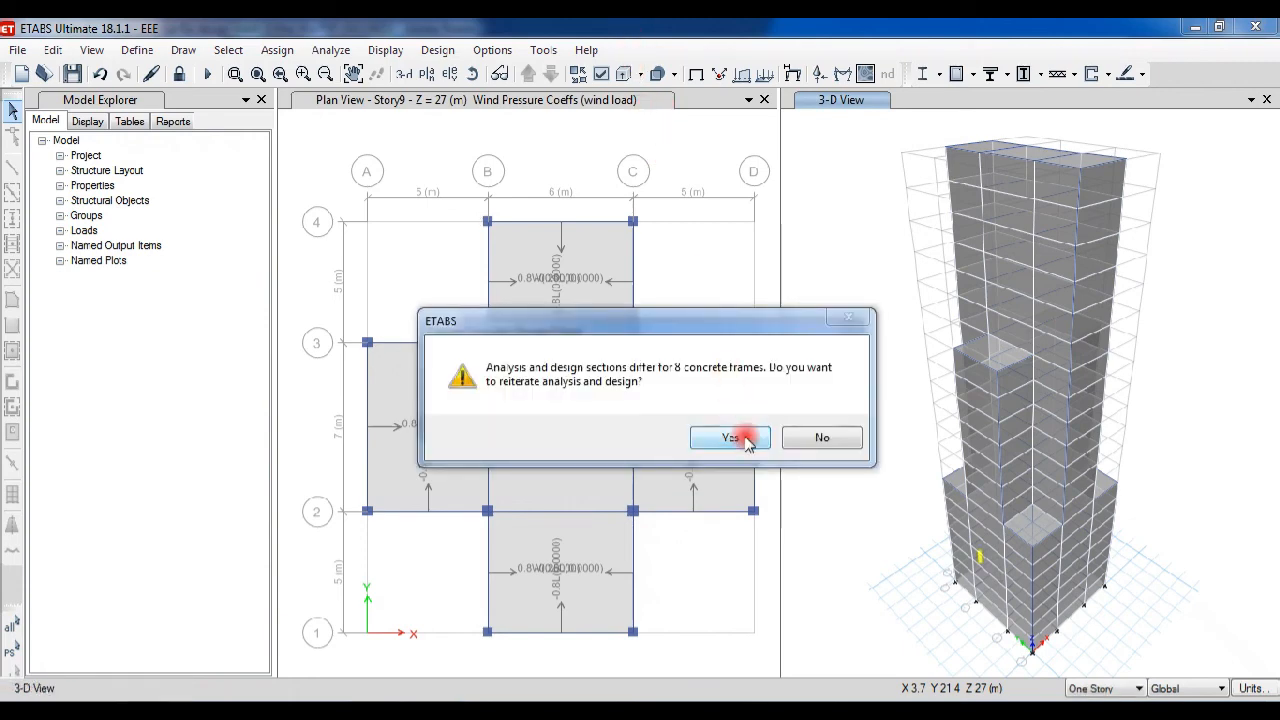
left_click(731, 438)
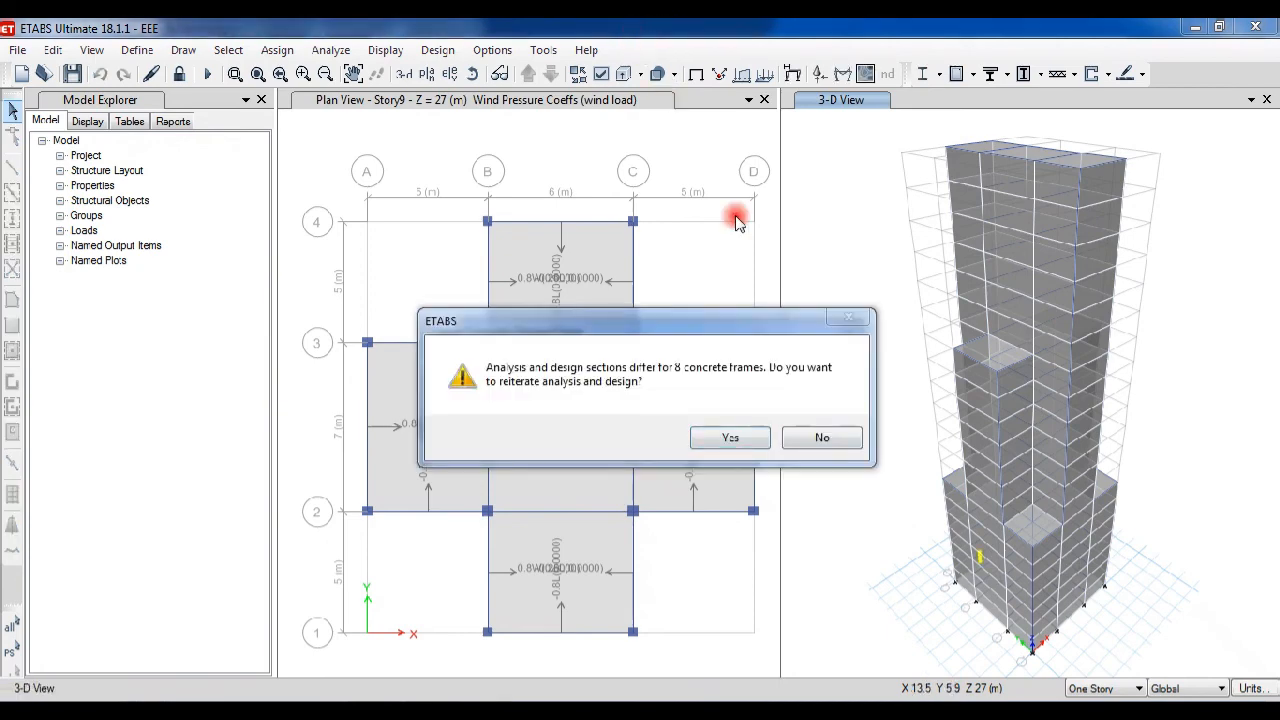
left_click(818, 446)
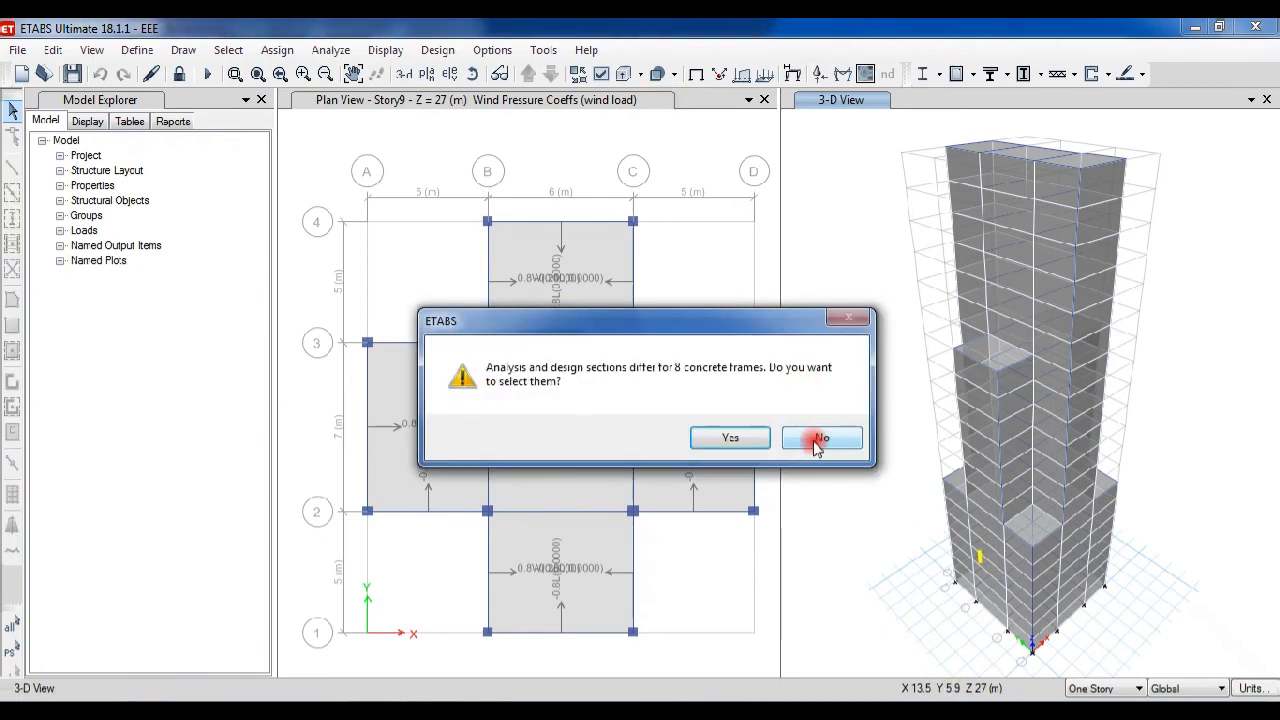
left_click(812, 446)
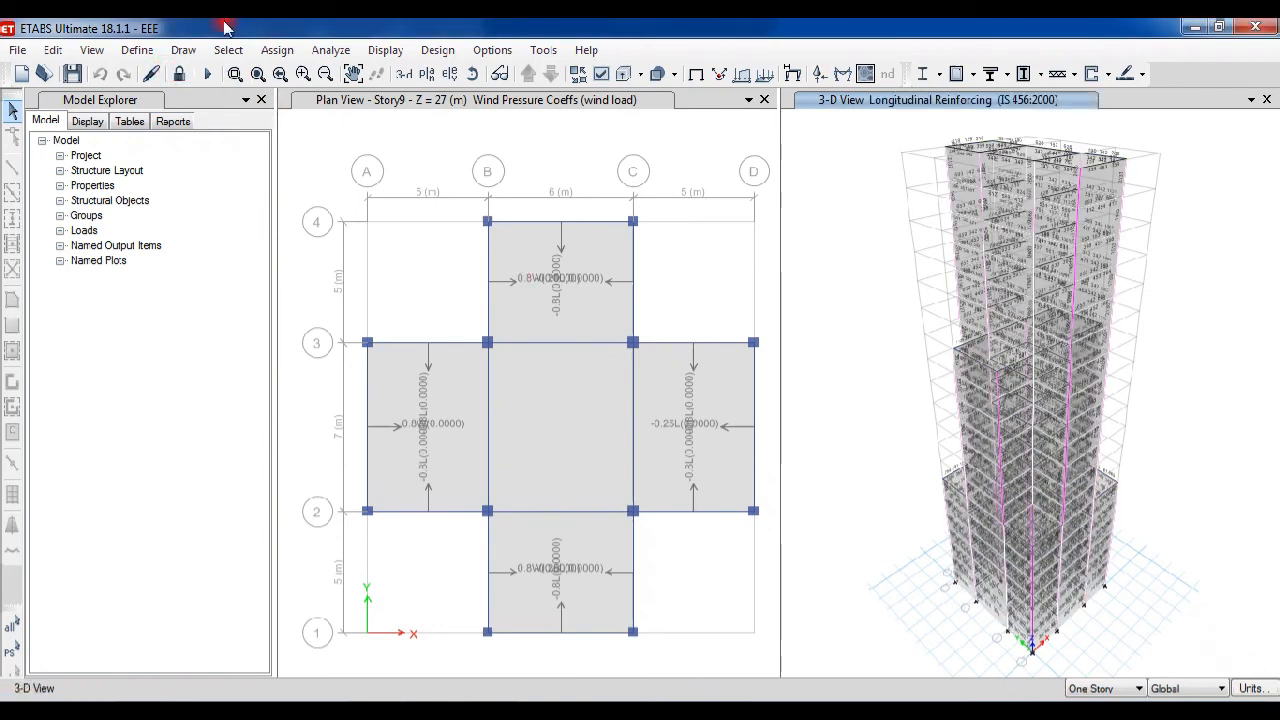
Unlock the model and accept deleting its analysis results.
left_click(179, 74)
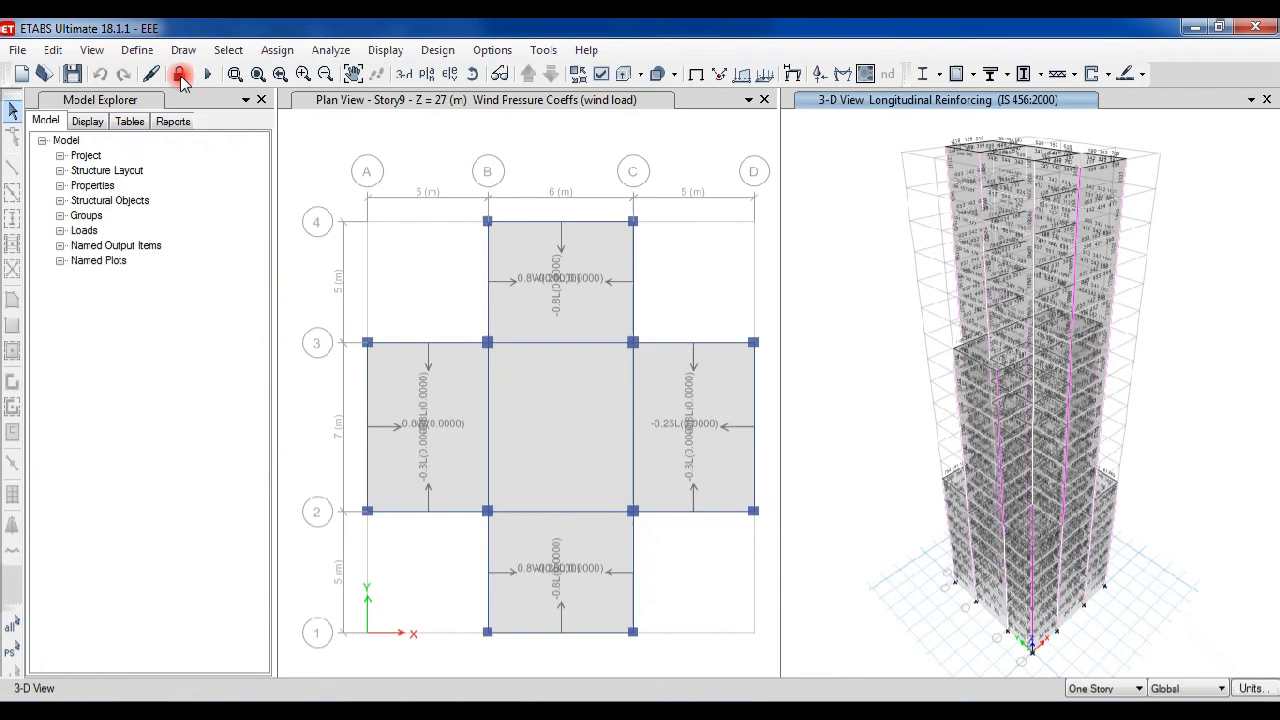
left_click(179, 74)
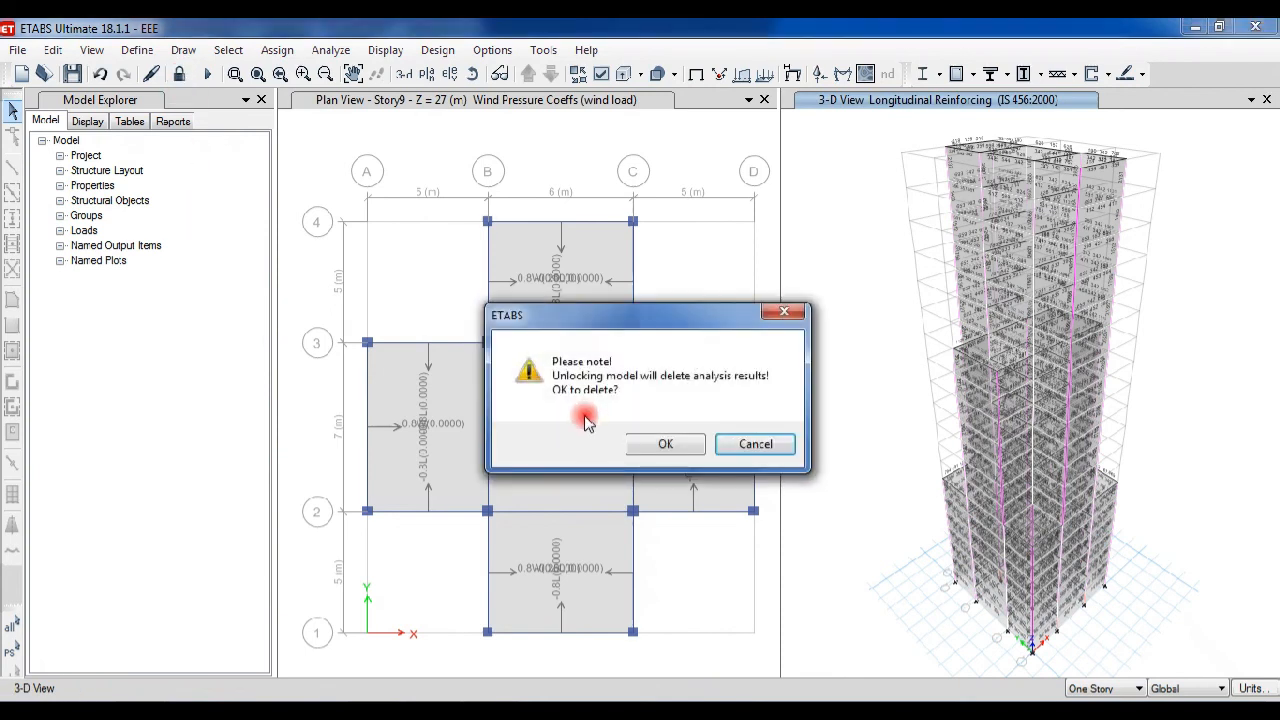
left_click(666, 445)
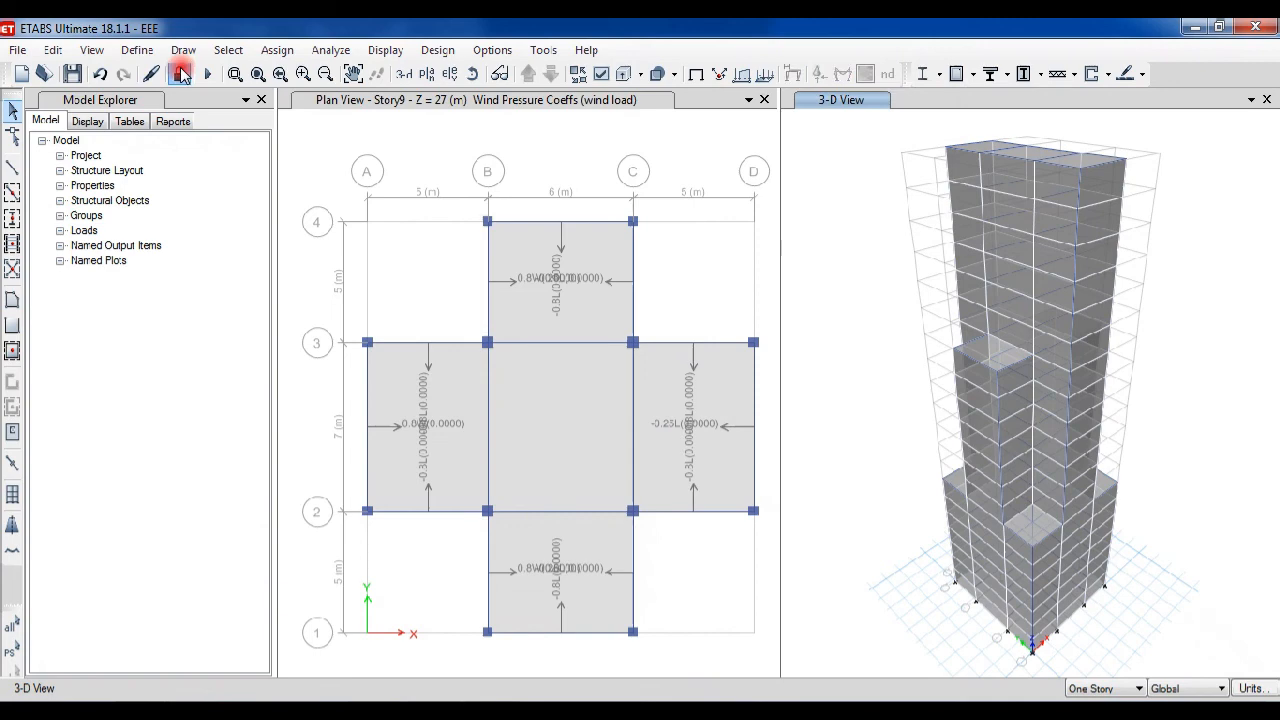
left_click(181, 75)
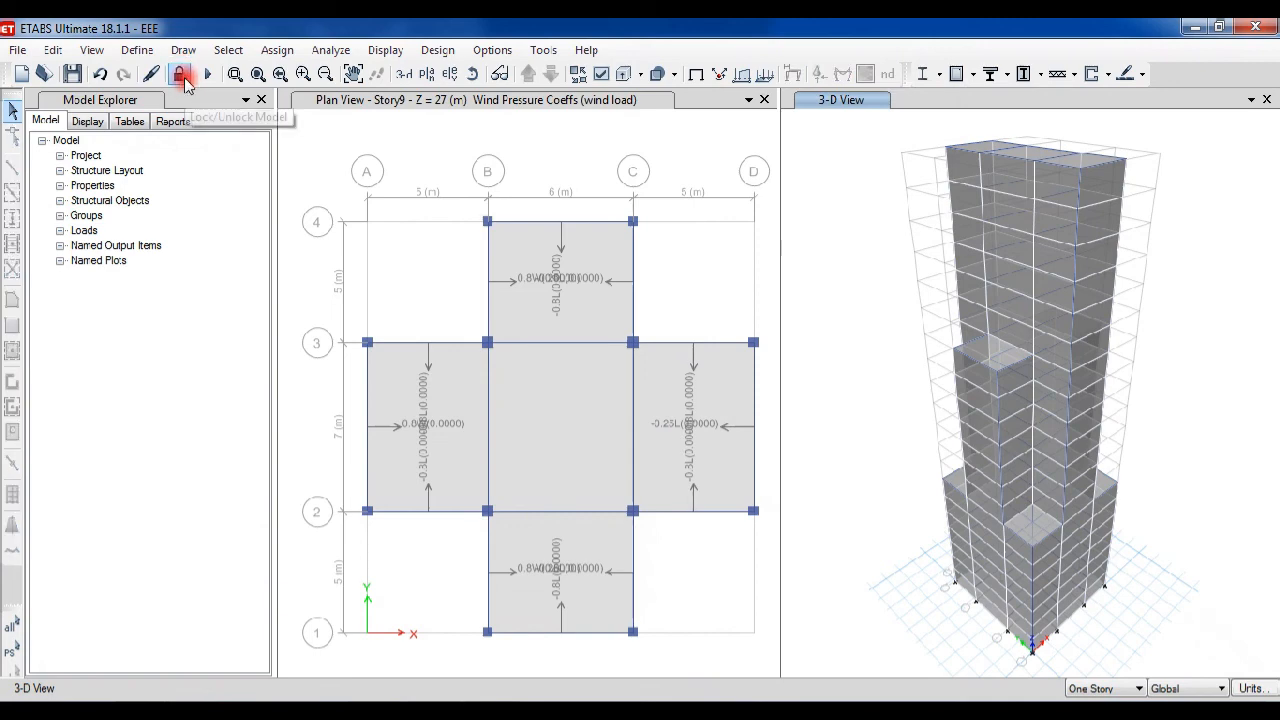
left_click(184, 78)
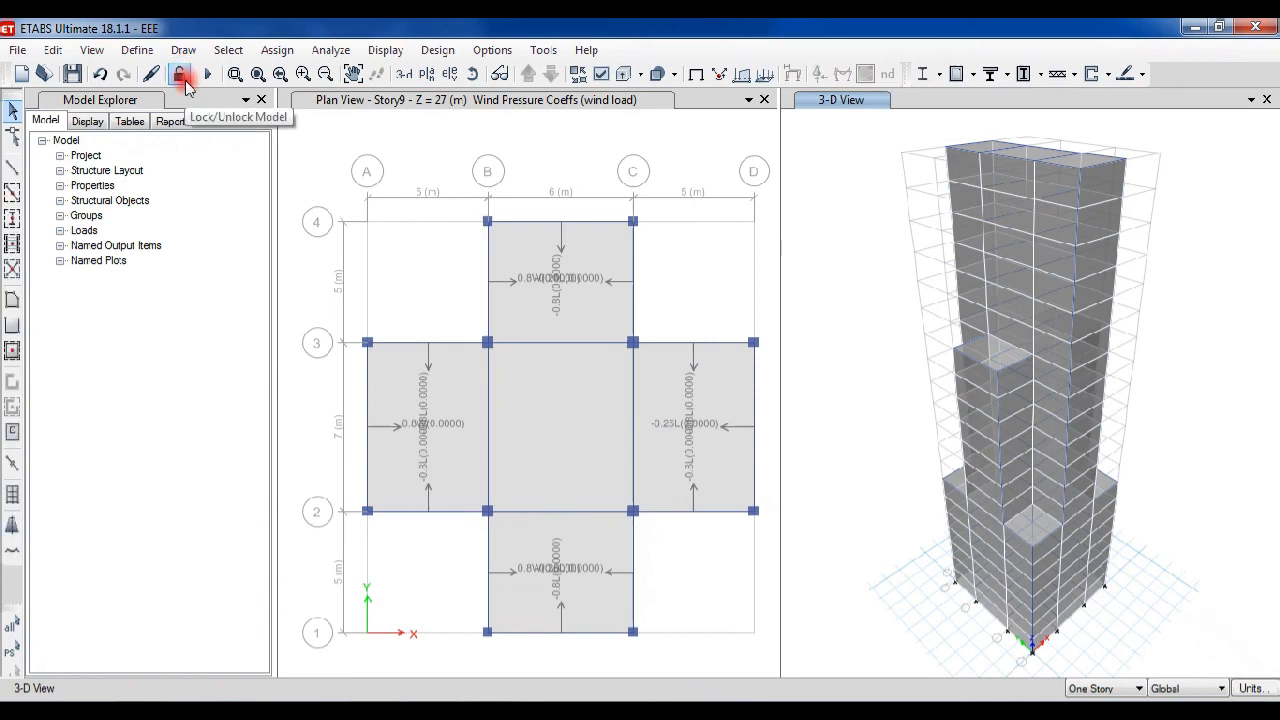
left_click(448, 76)
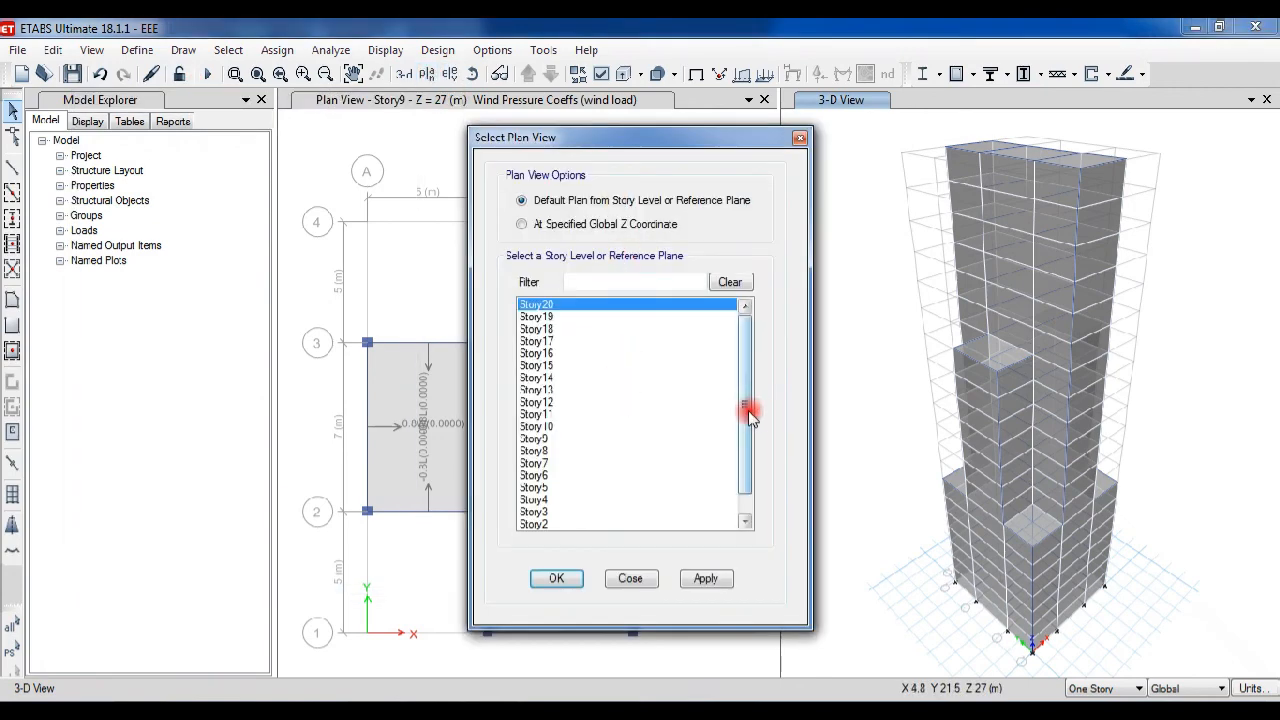
scroll(750, 416, "down", 1)
left_click(530, 524)
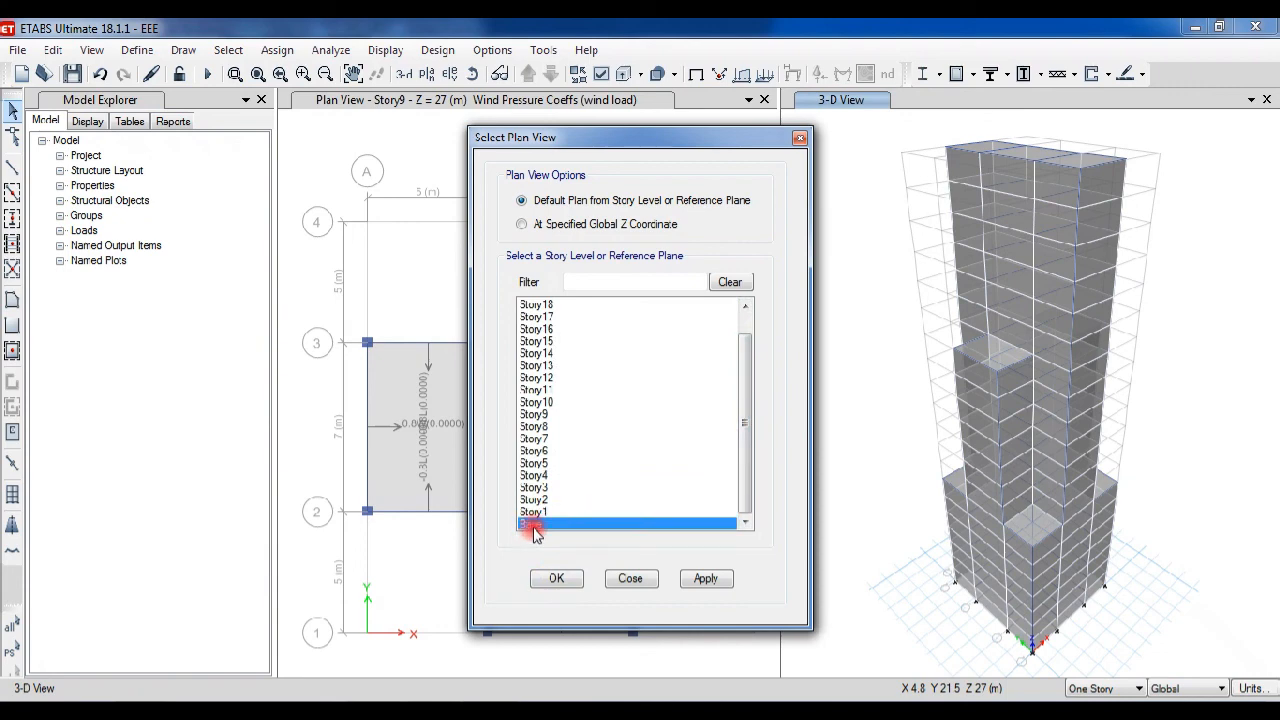
left_click(558, 579)
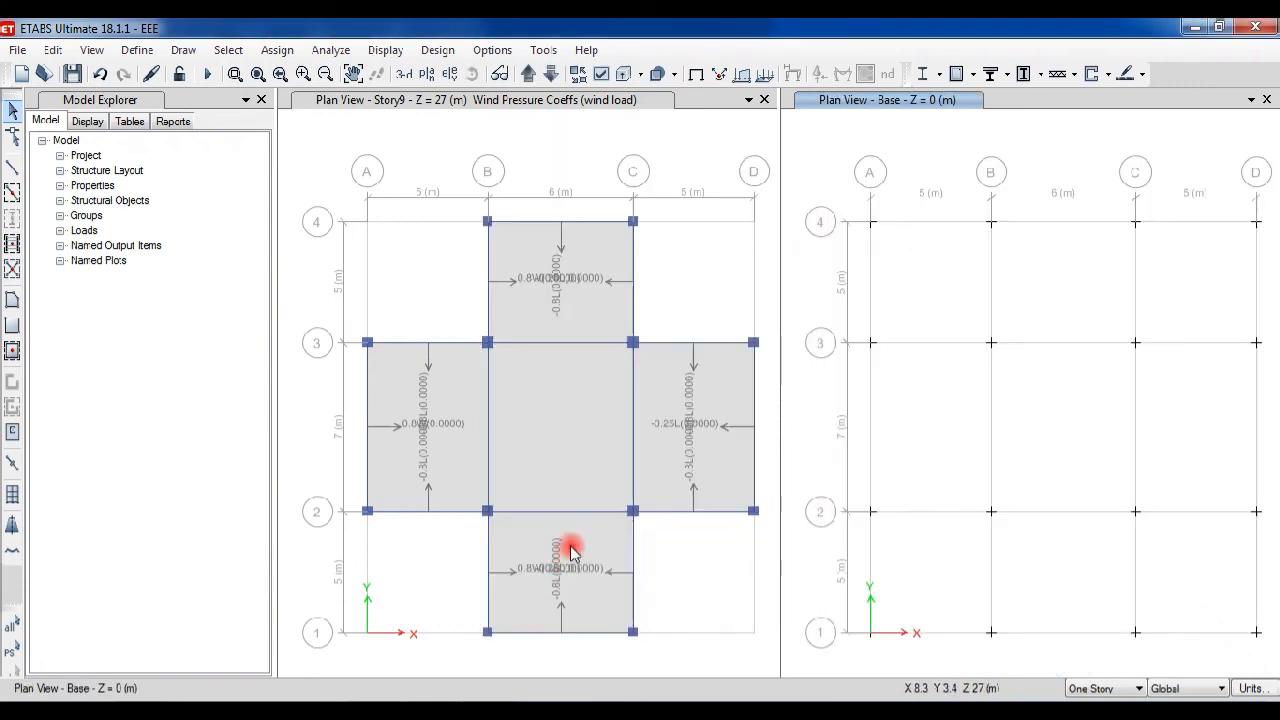
left_click(468, 104)
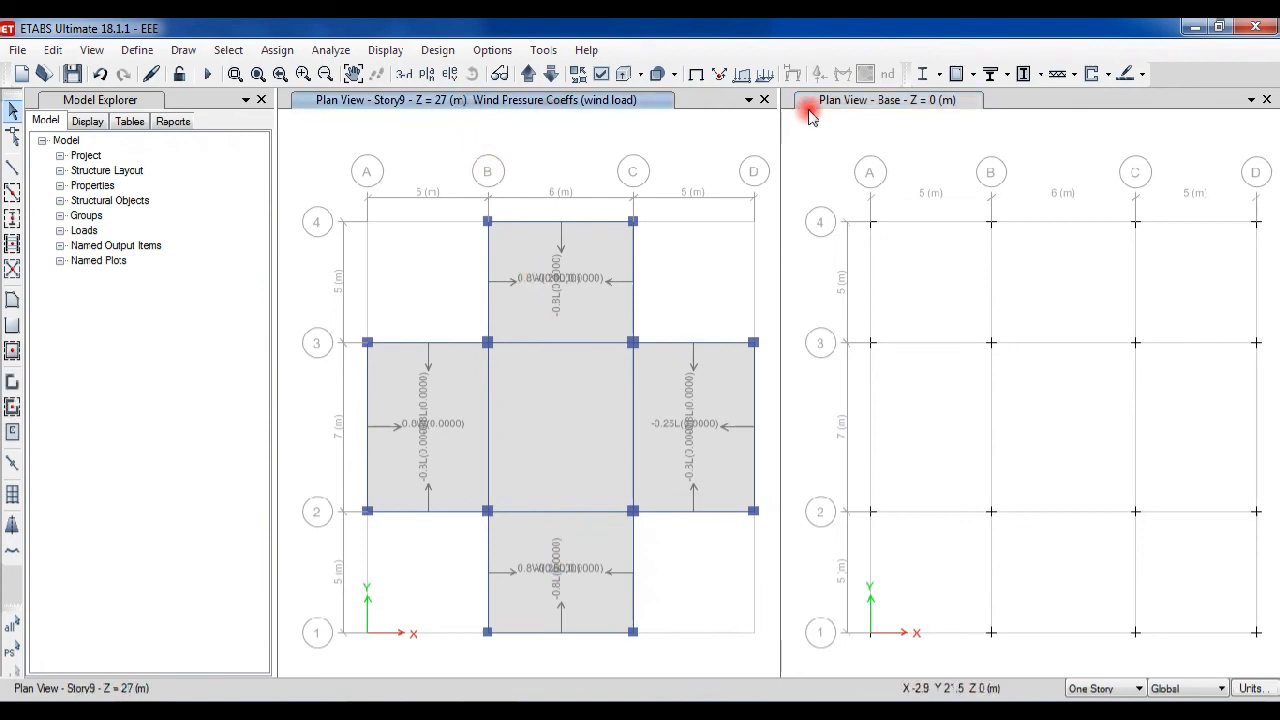
left_click(803, 106)
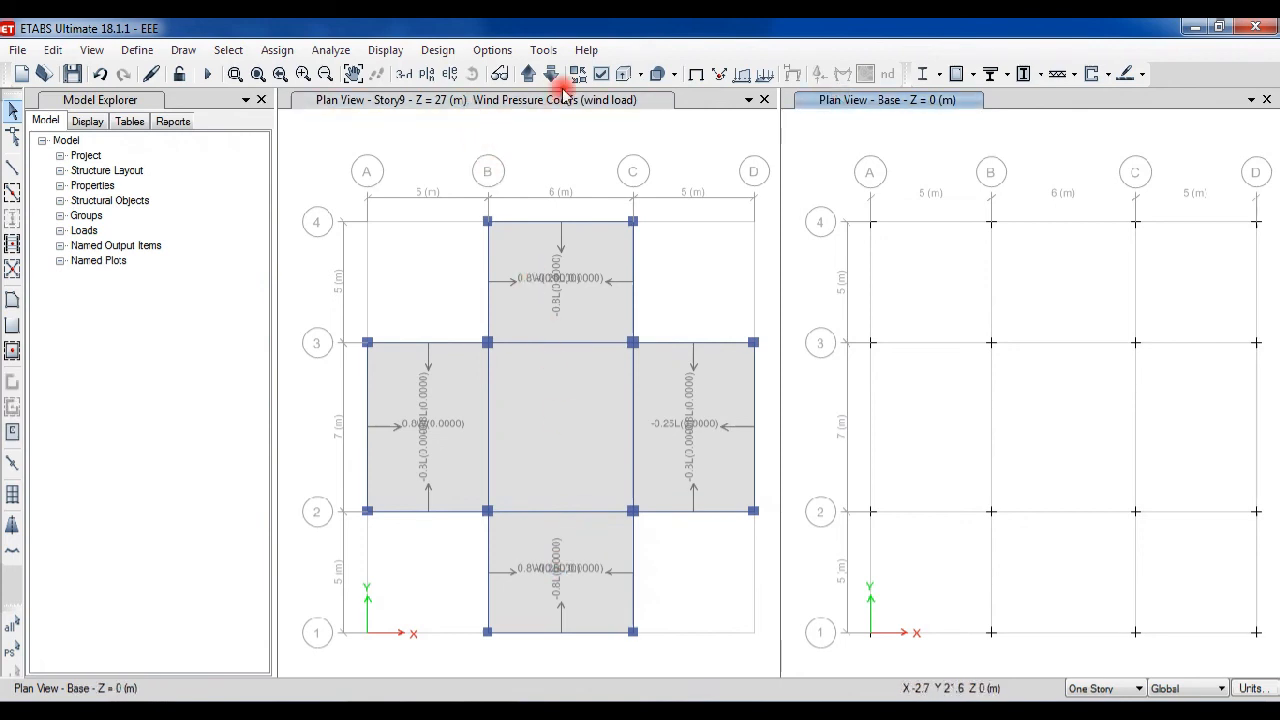
left_click(400, 75)
Switch the Story9 plan view to the Base level, leaving the 3-D view in place.
left_click(430, 100)
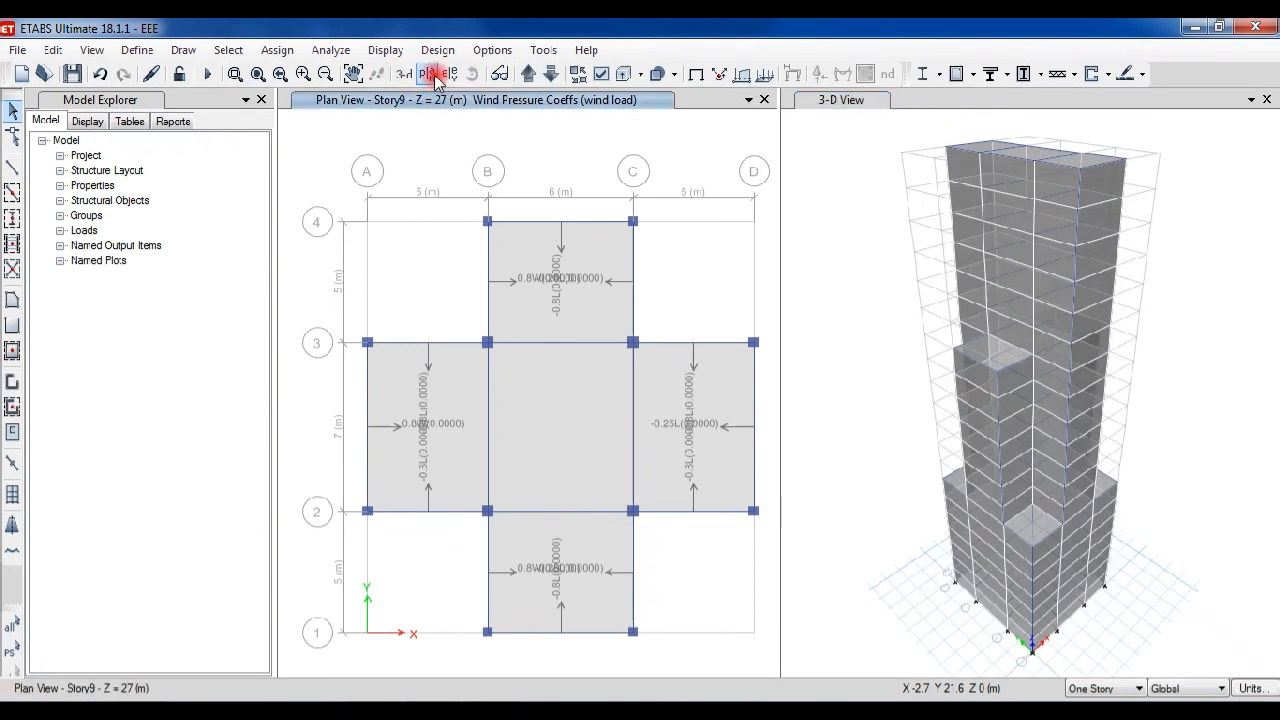
left_click(432, 75)
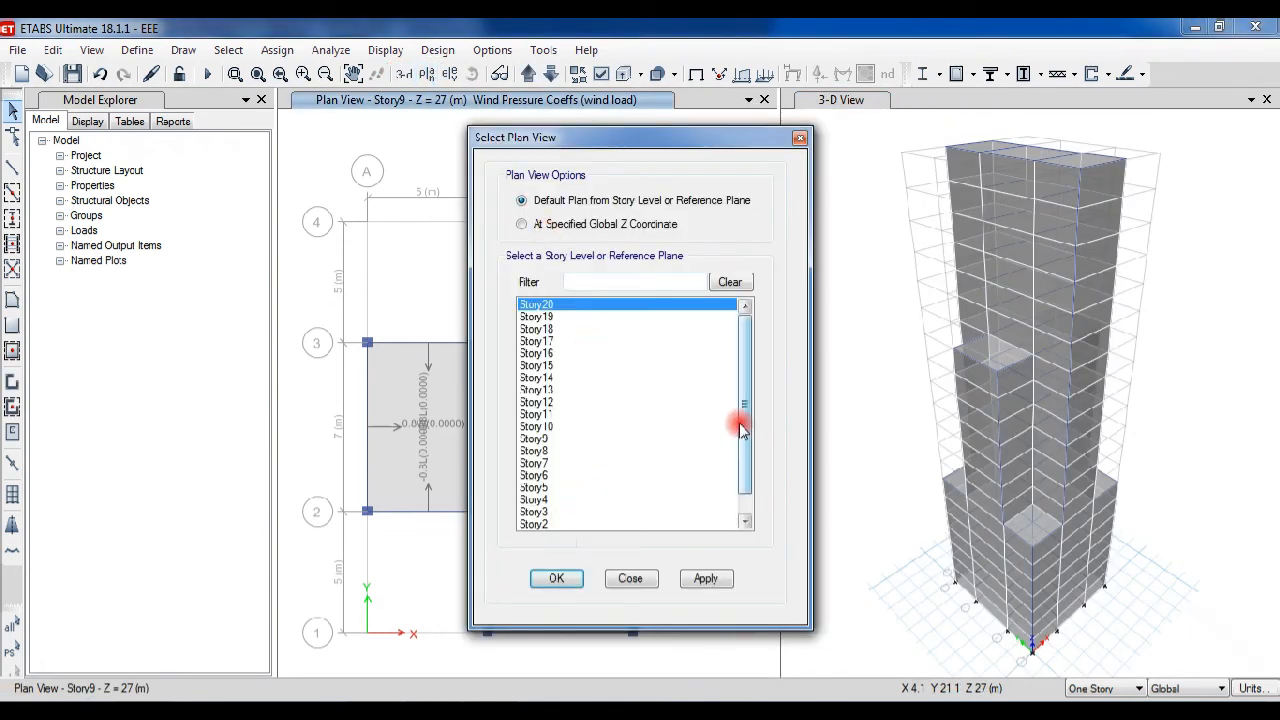
left_click_drag(741, 425, 714, 503)
left_click(531, 523)
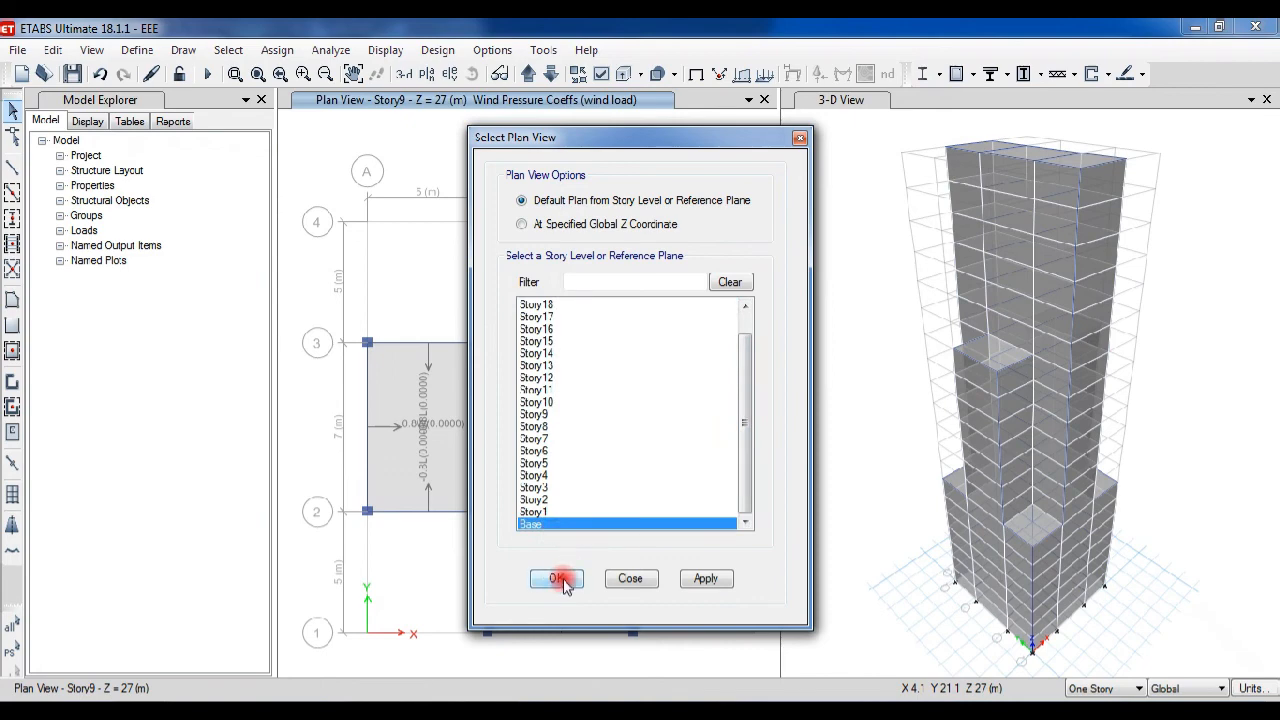
left_click(560, 579)
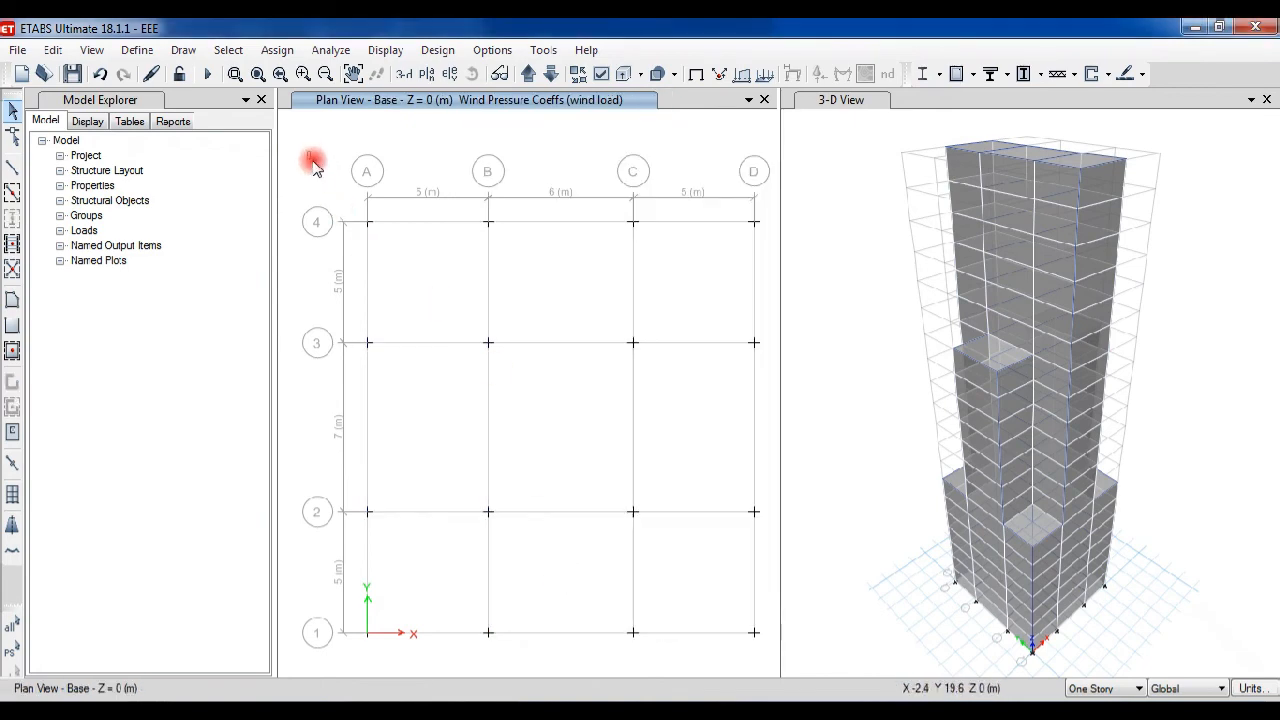
Assign fixed restraints to all joints in the Base plan, restraining translation and rotation in X, Y and Z.
left_click_drag(307, 152, 771, 655)
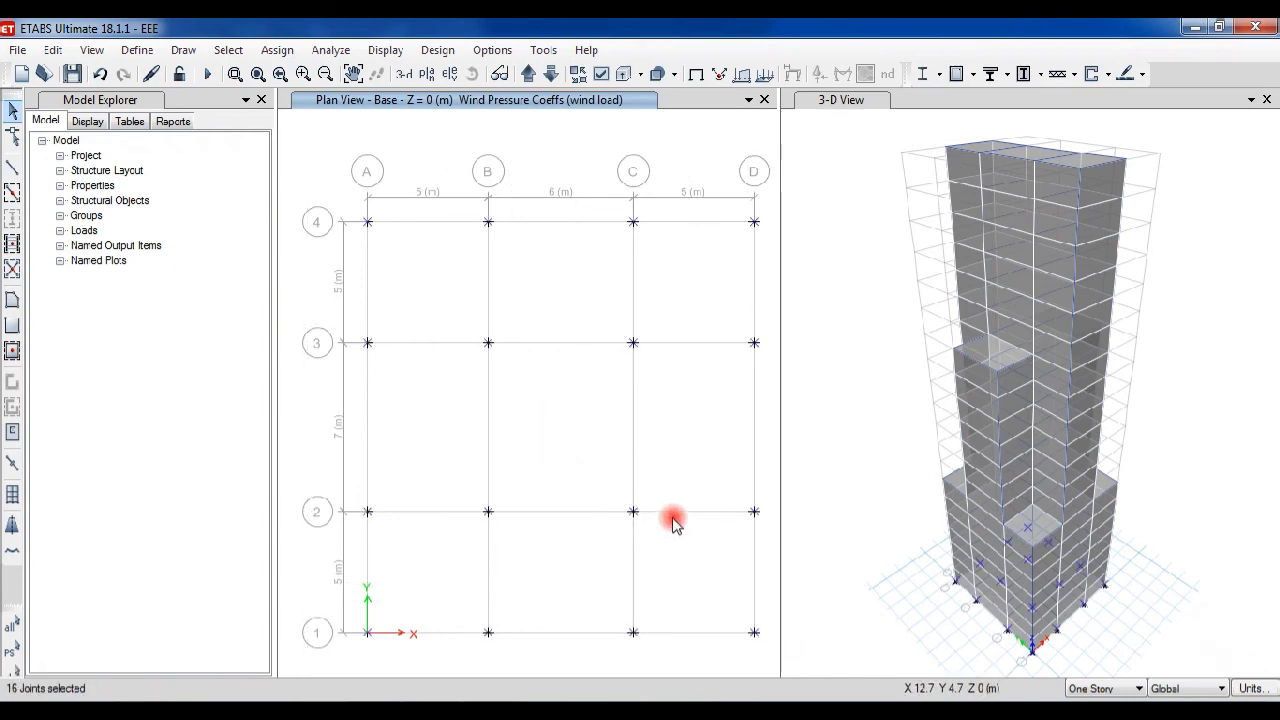
left_click(280, 50)
mouse_move(323, 72)
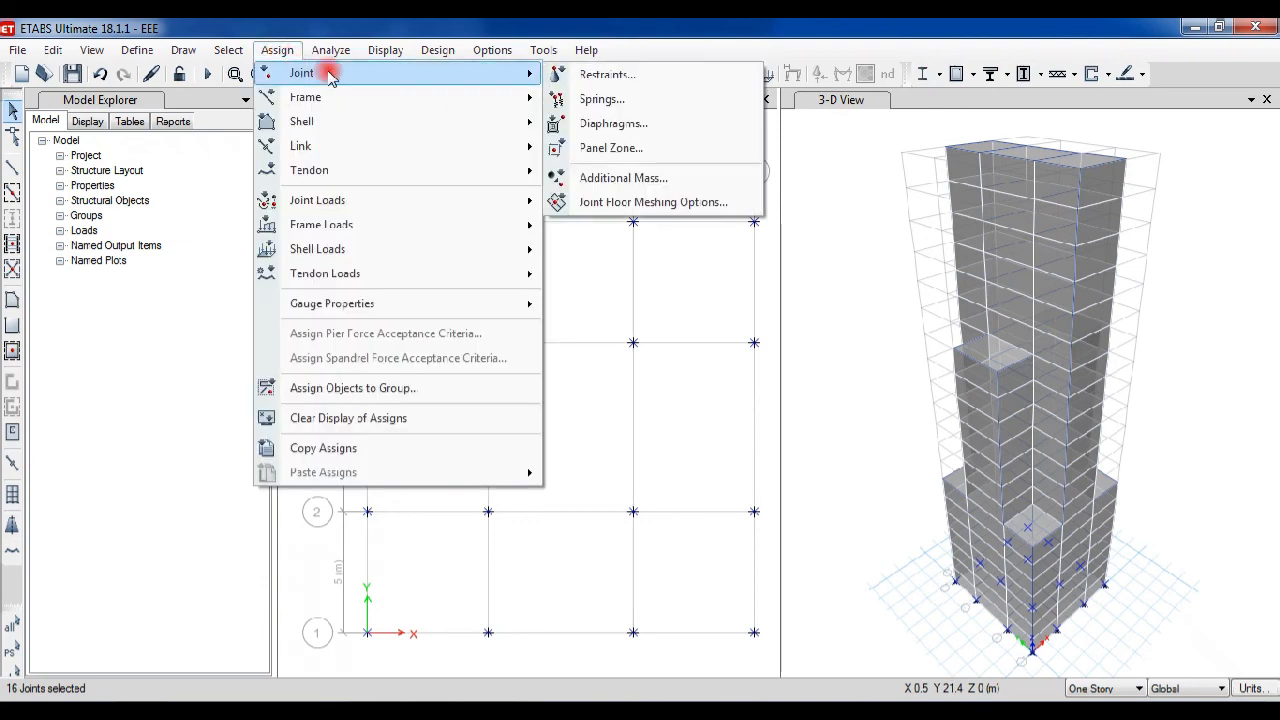
left_click(600, 74)
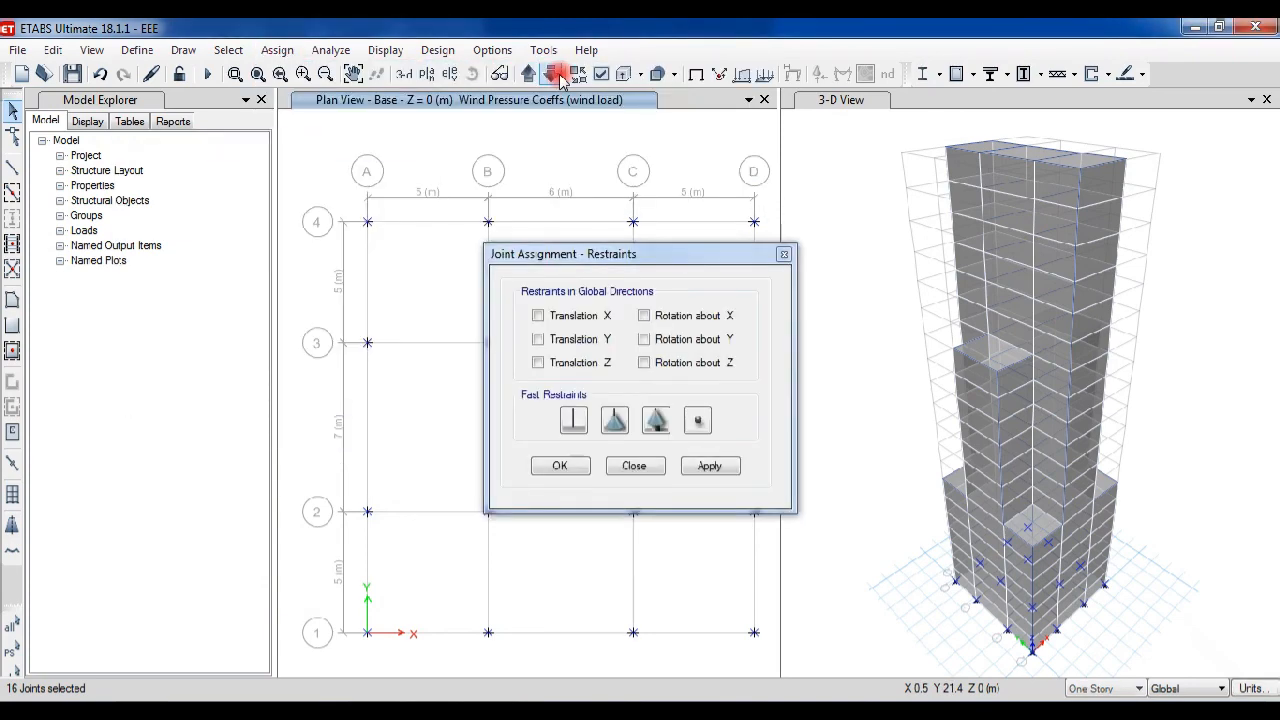
left_click(538, 316)
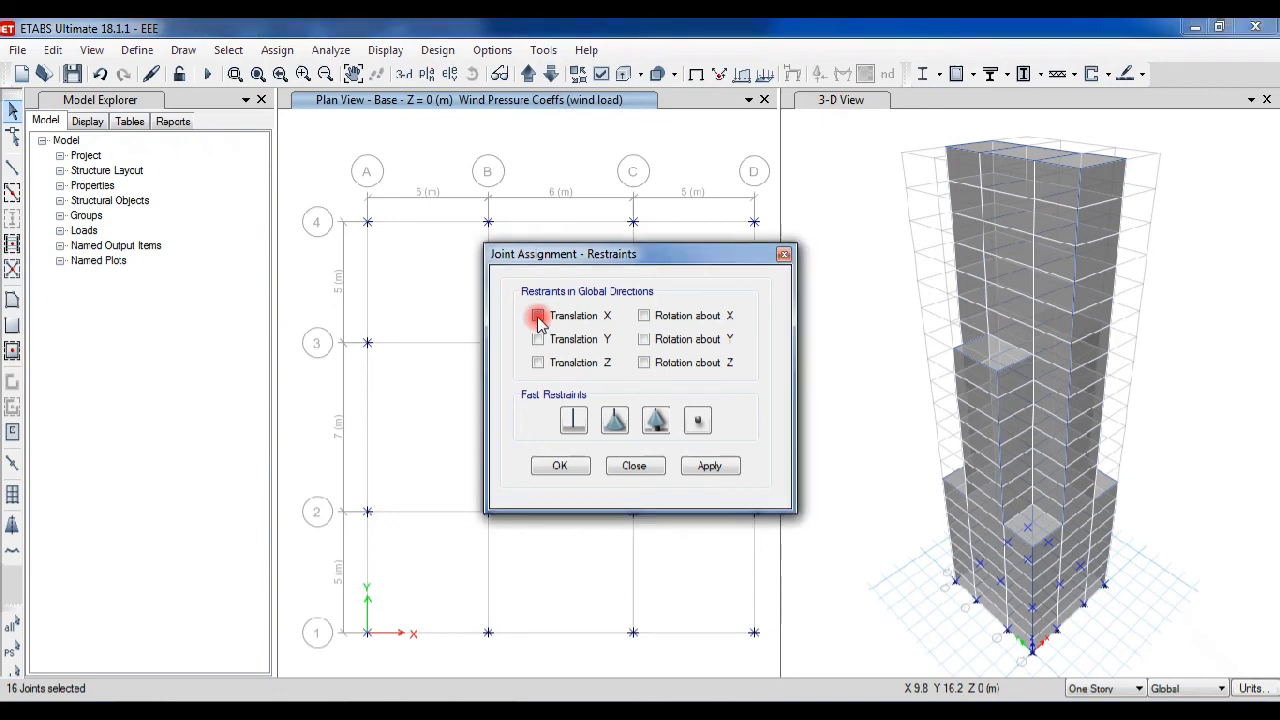
left_click(572, 421)
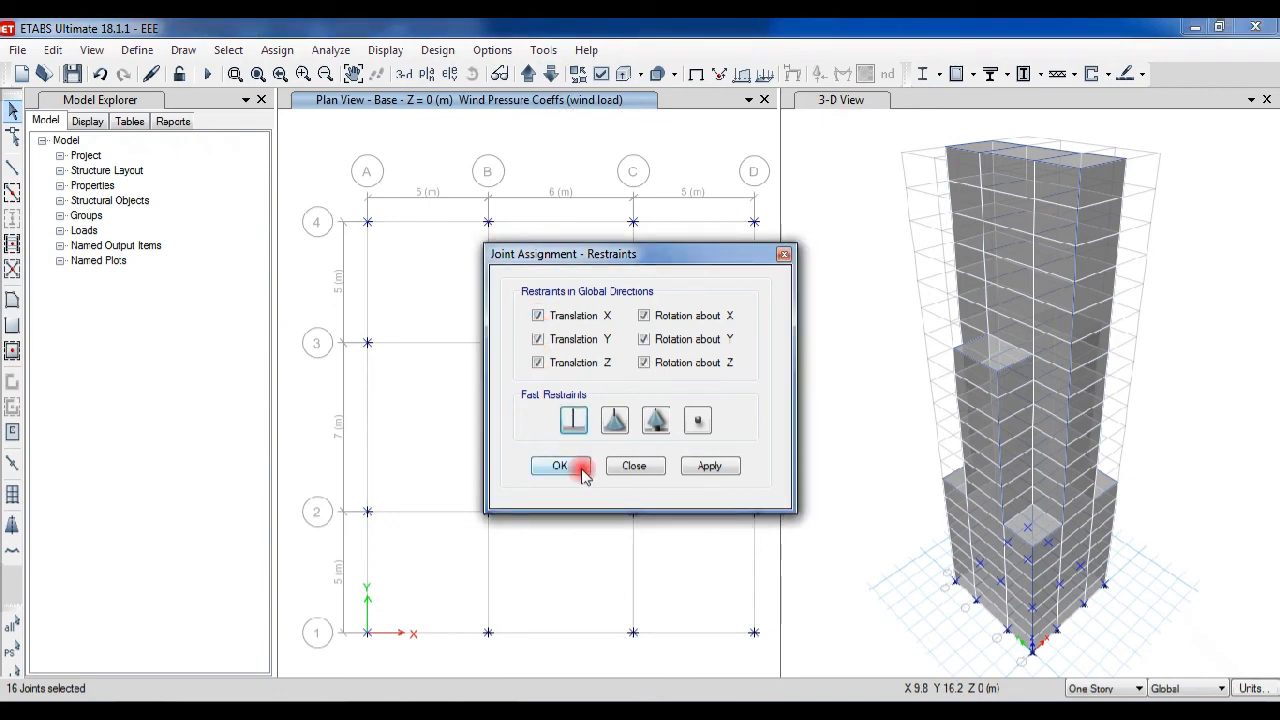
left_click(700, 470)
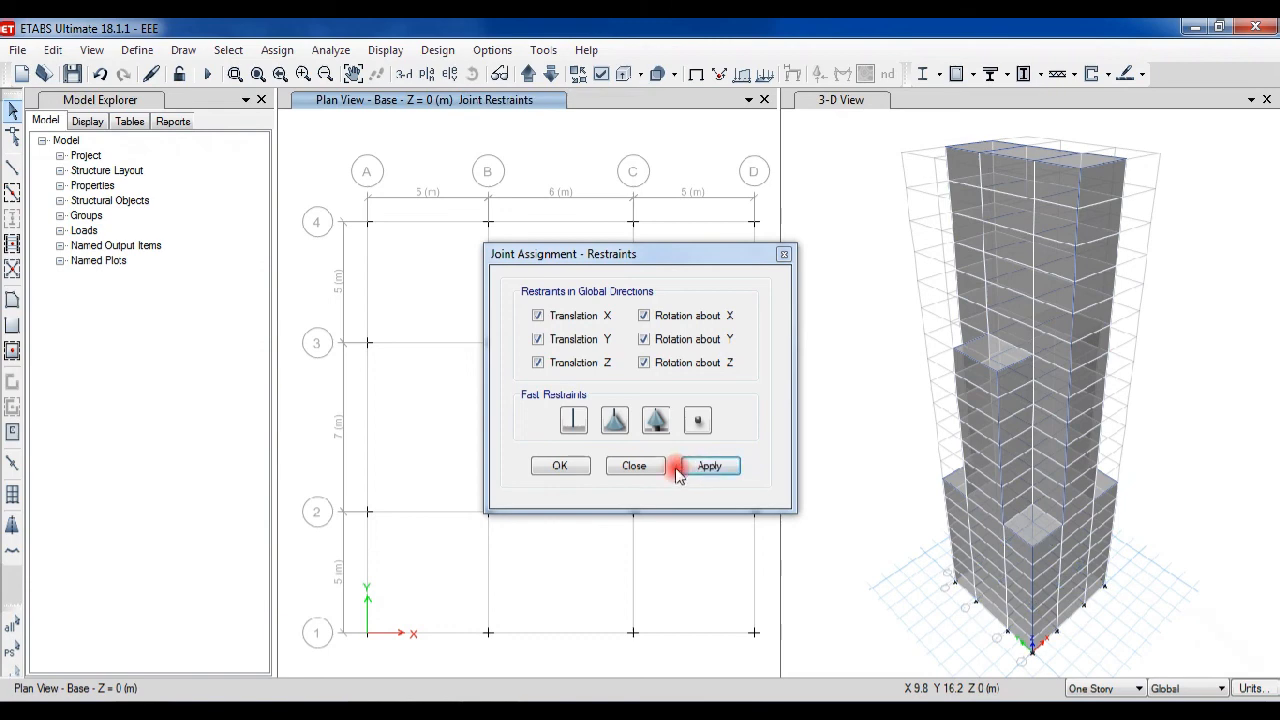
left_click(562, 467)
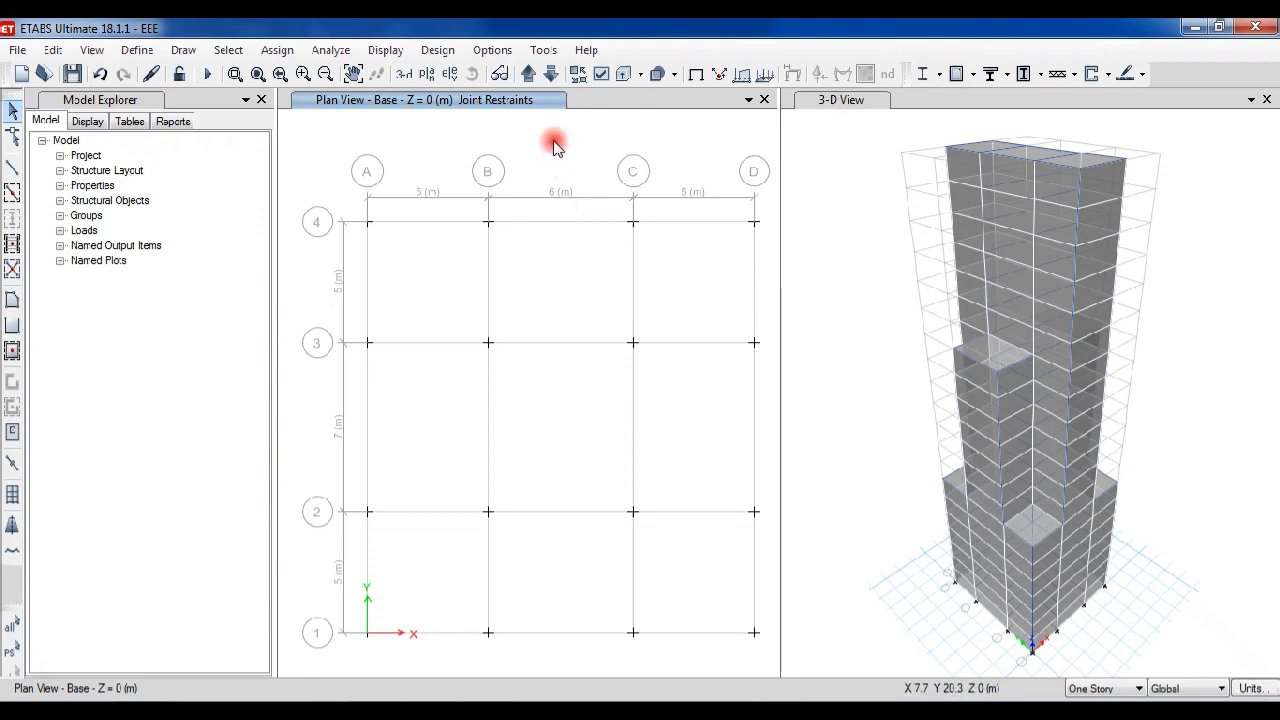
Run the analysis for the Dead, Live, Modal and wind load cases.
left_click(348, 54)
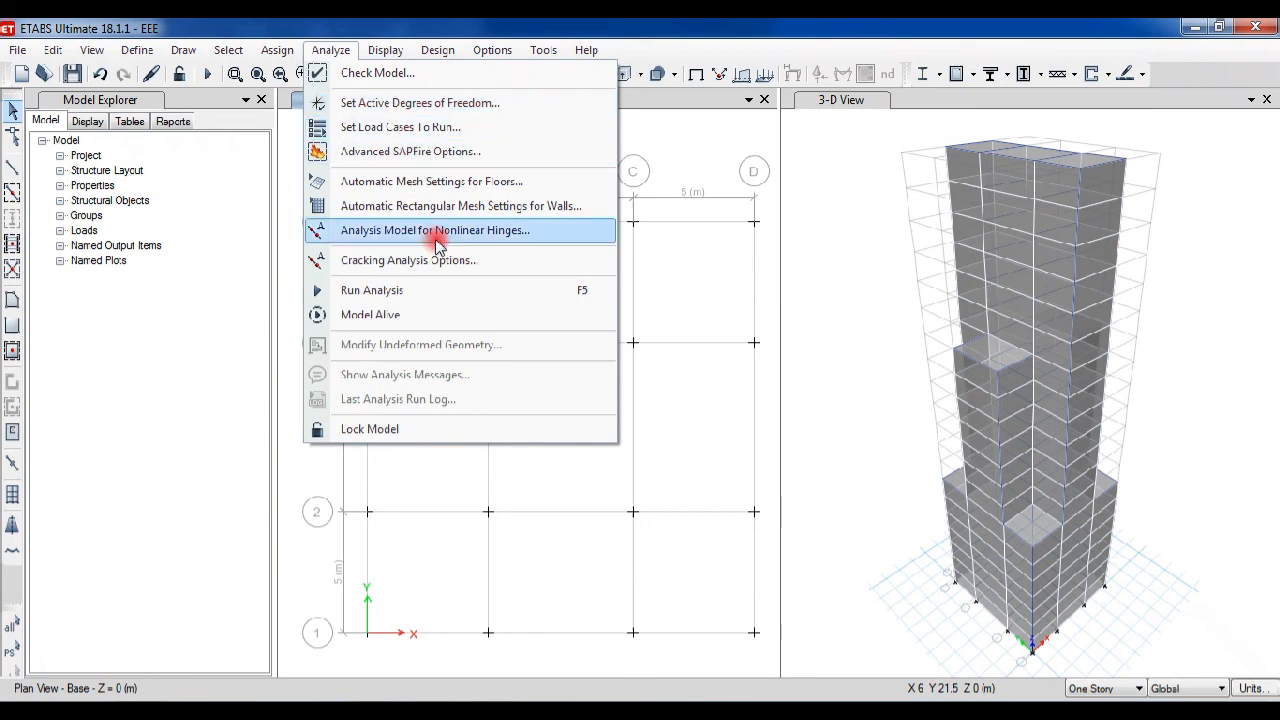
left_click(398, 127)
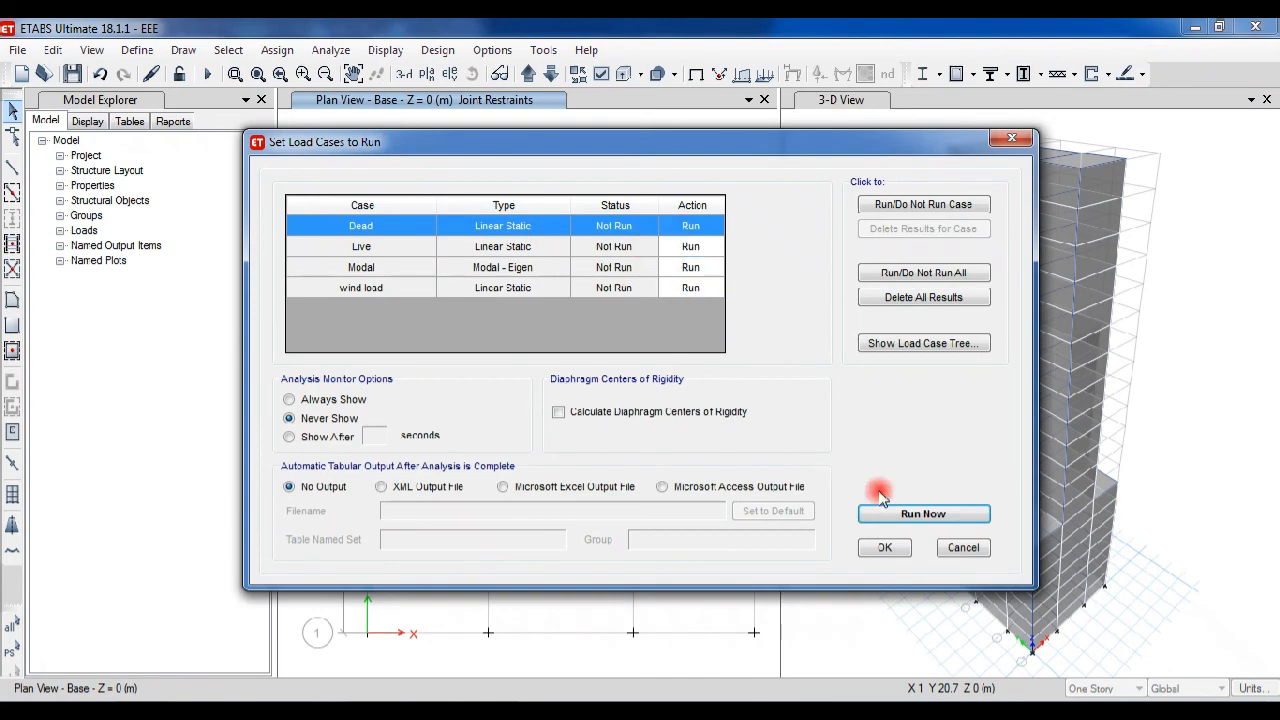
left_click(897, 512)
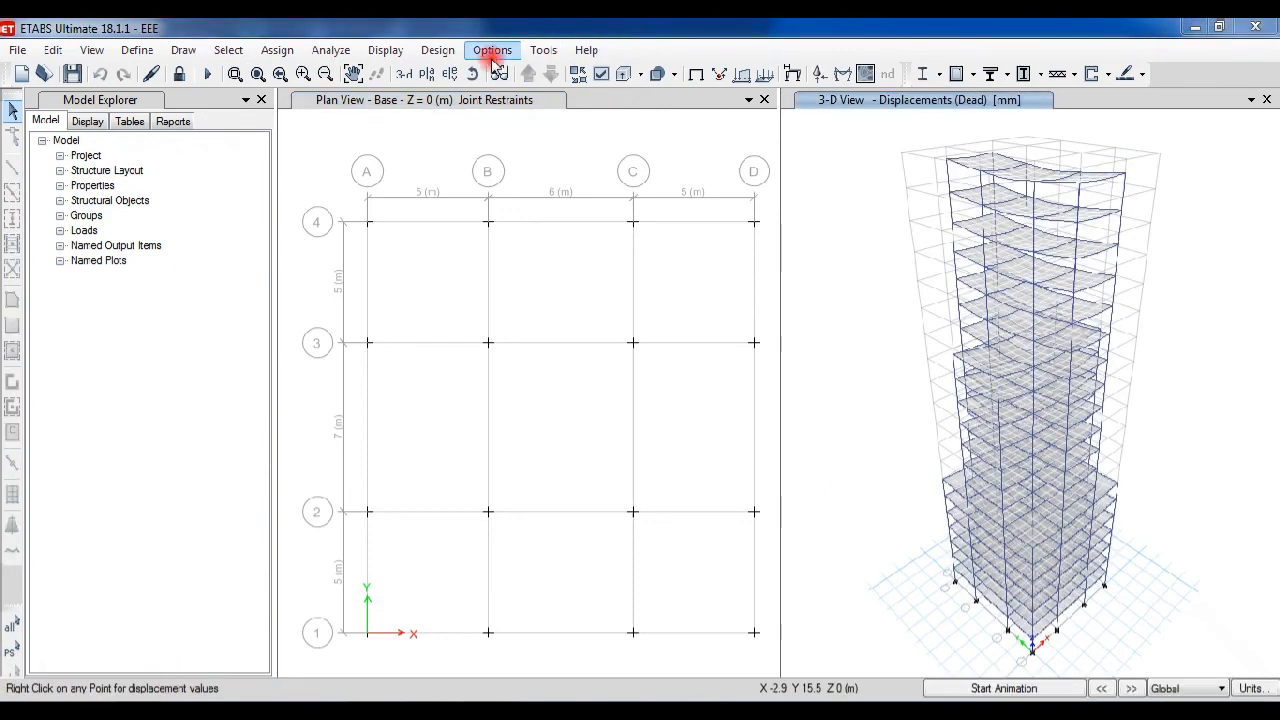
Run the concrete frame design check, accepting both requests to reiterate analysis and design.
left_click(440, 50)
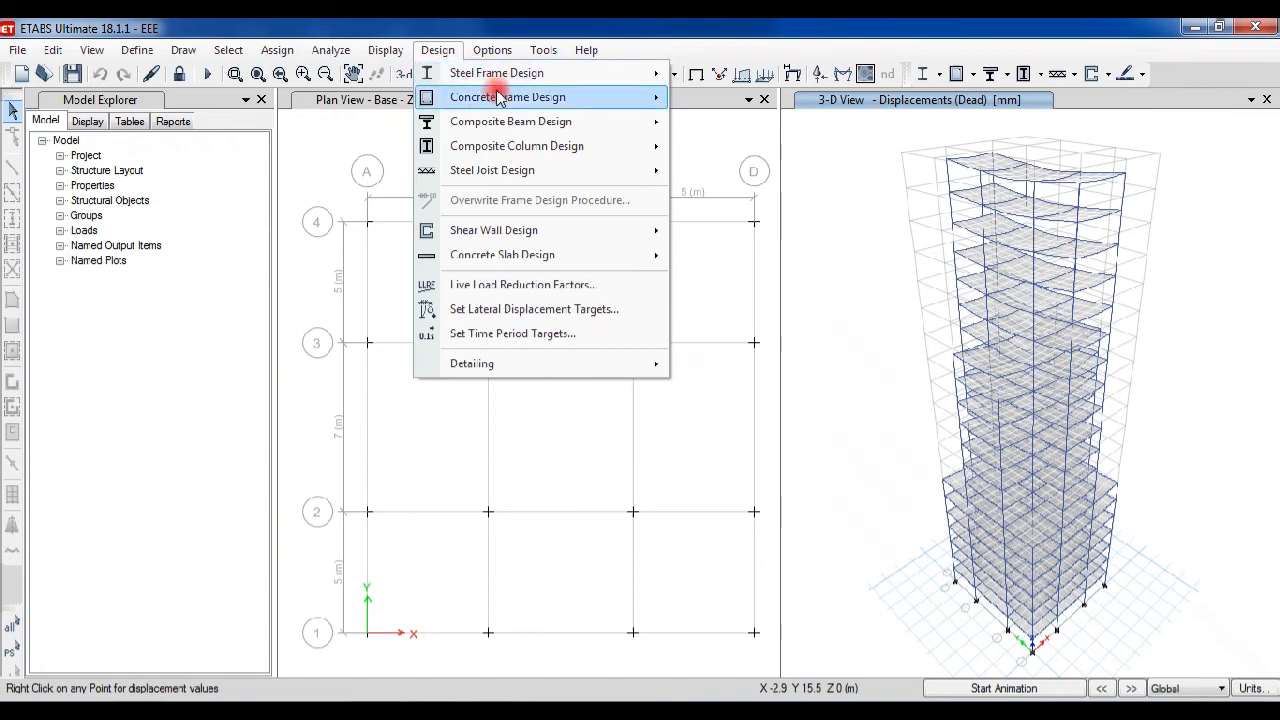
mouse_move(498, 95)
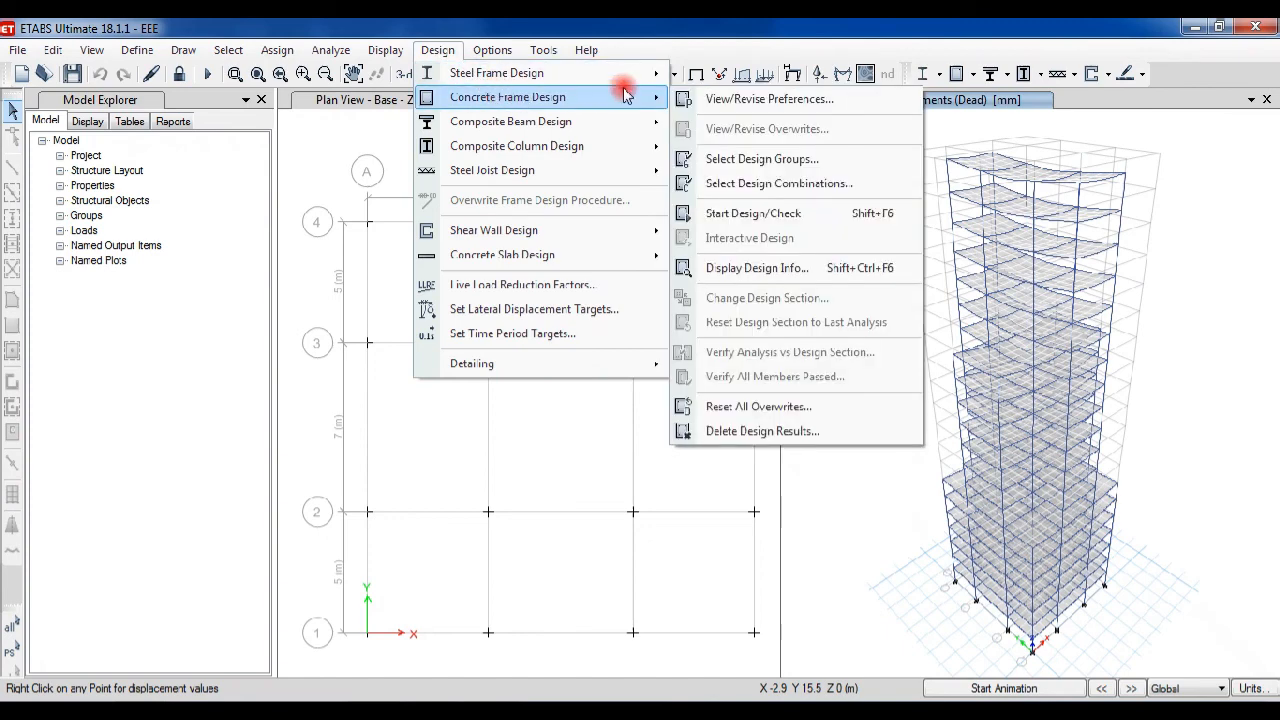
left_click(786, 215)
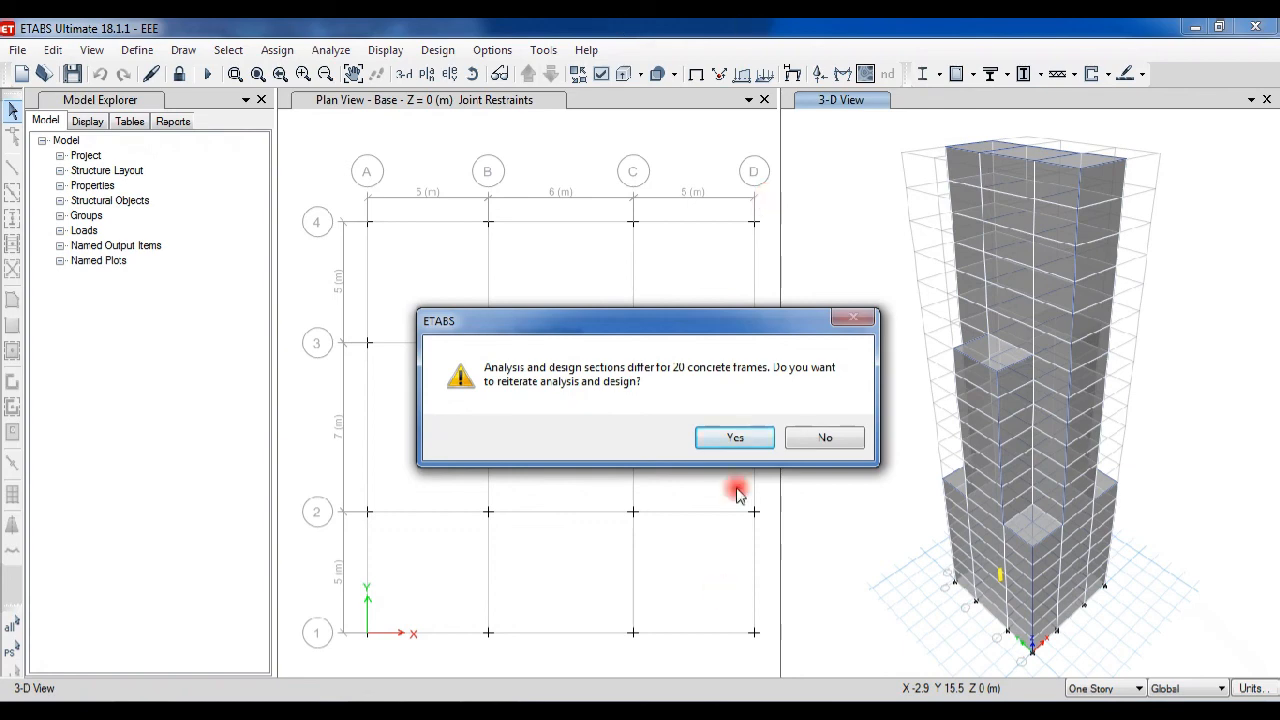
left_click(735, 435)
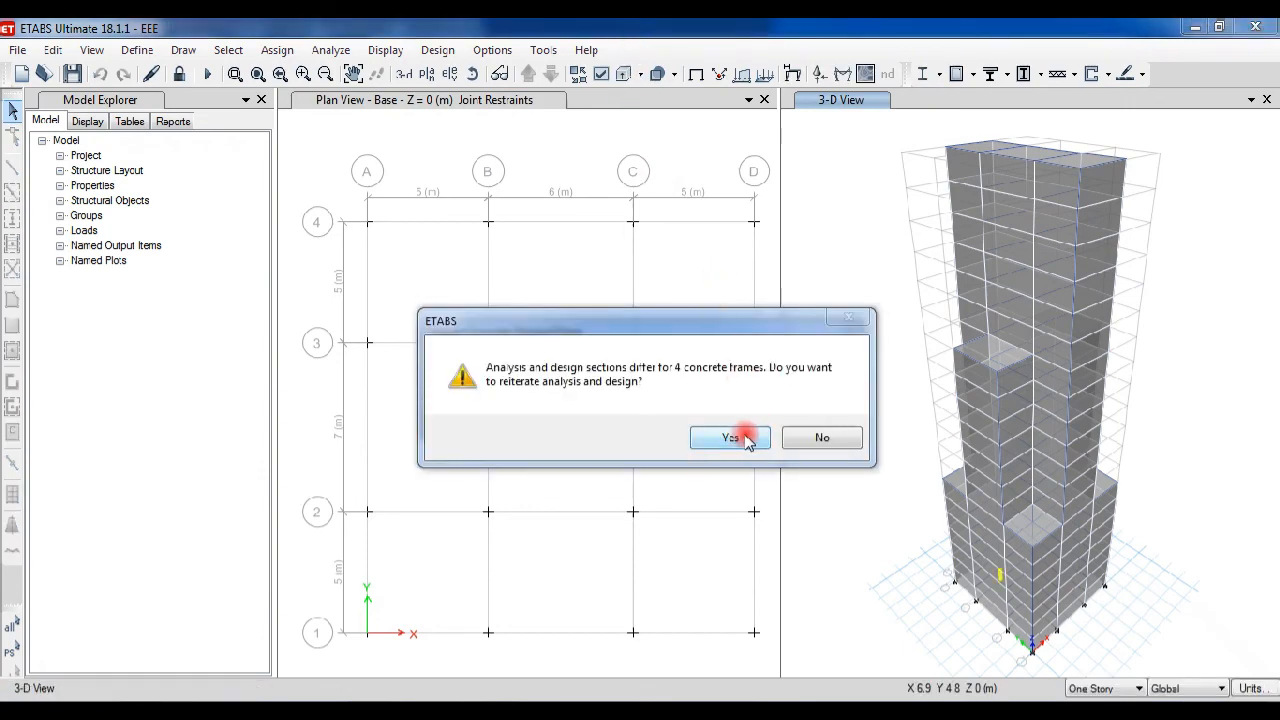
left_click(730, 438)
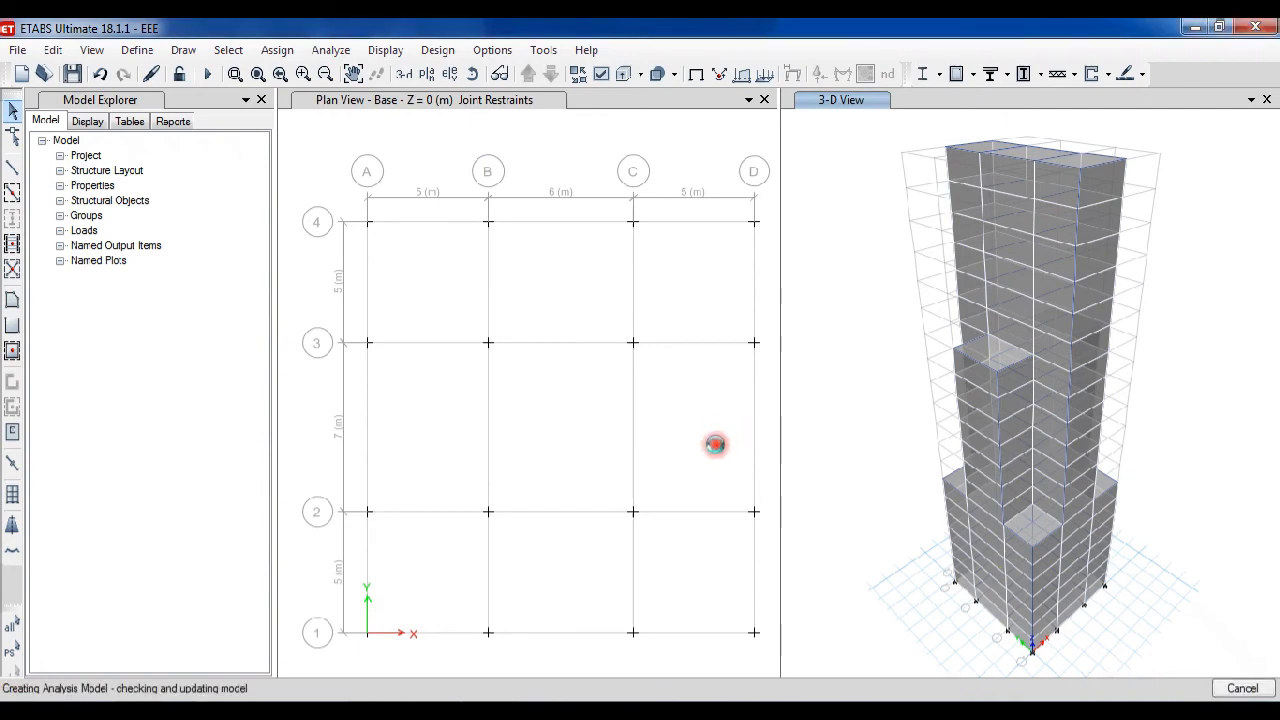
Show the summary report and skim from its cover page to the analysis results and back.
left_click(651, 57)
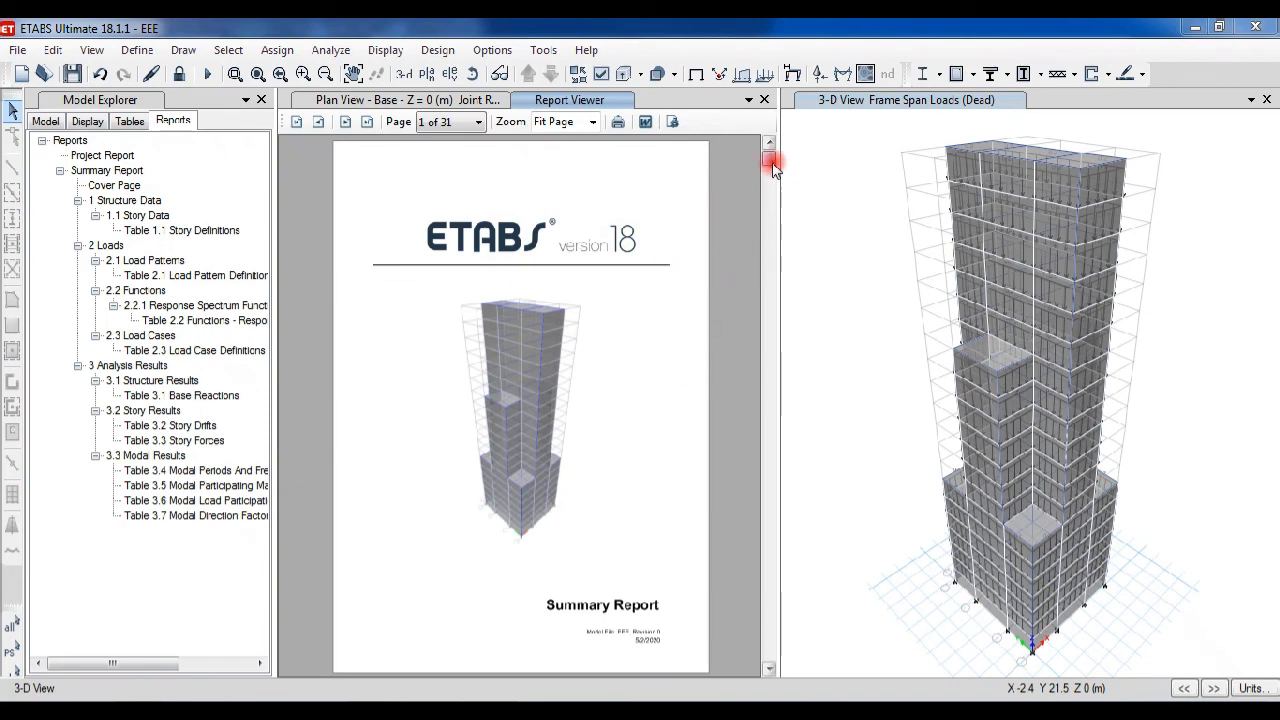
left_click_drag(767, 175, 767, 207)
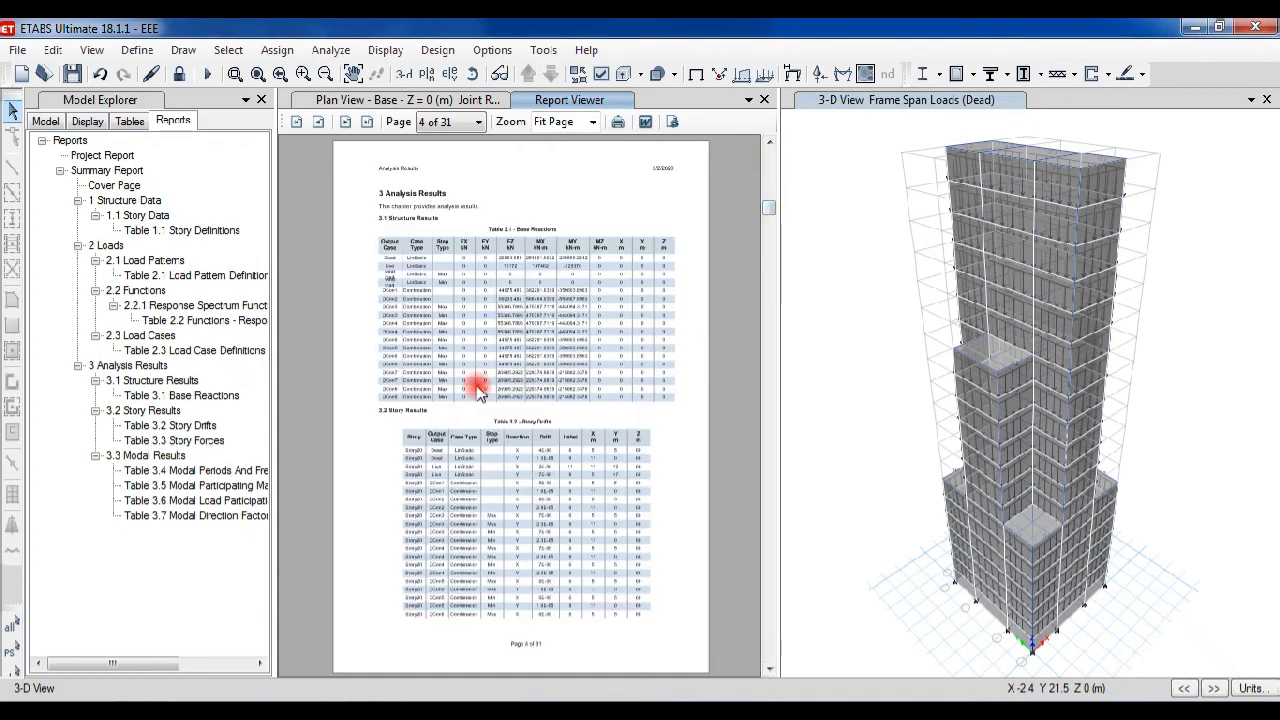
left_click_drag(766, 203, 765, 150)
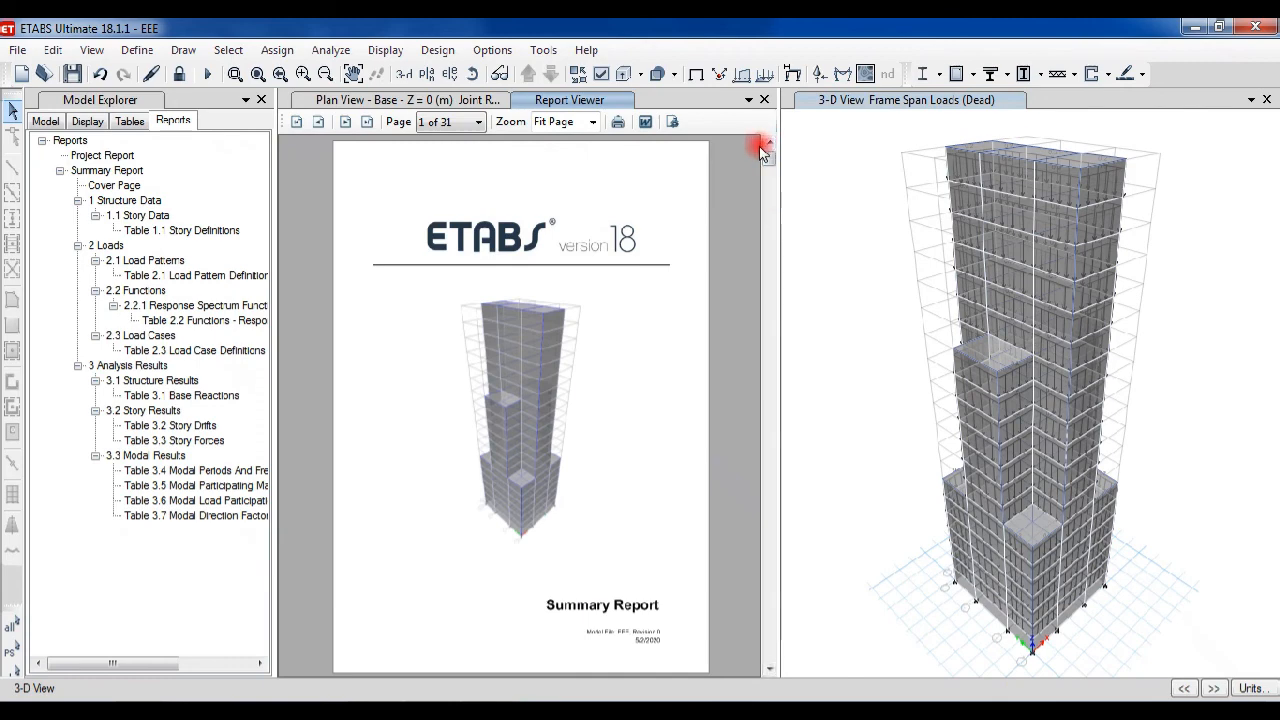
Look through the model, display and table trees, and view Table 3.1 Base Reactions in the summary report.
left_click(128, 123)
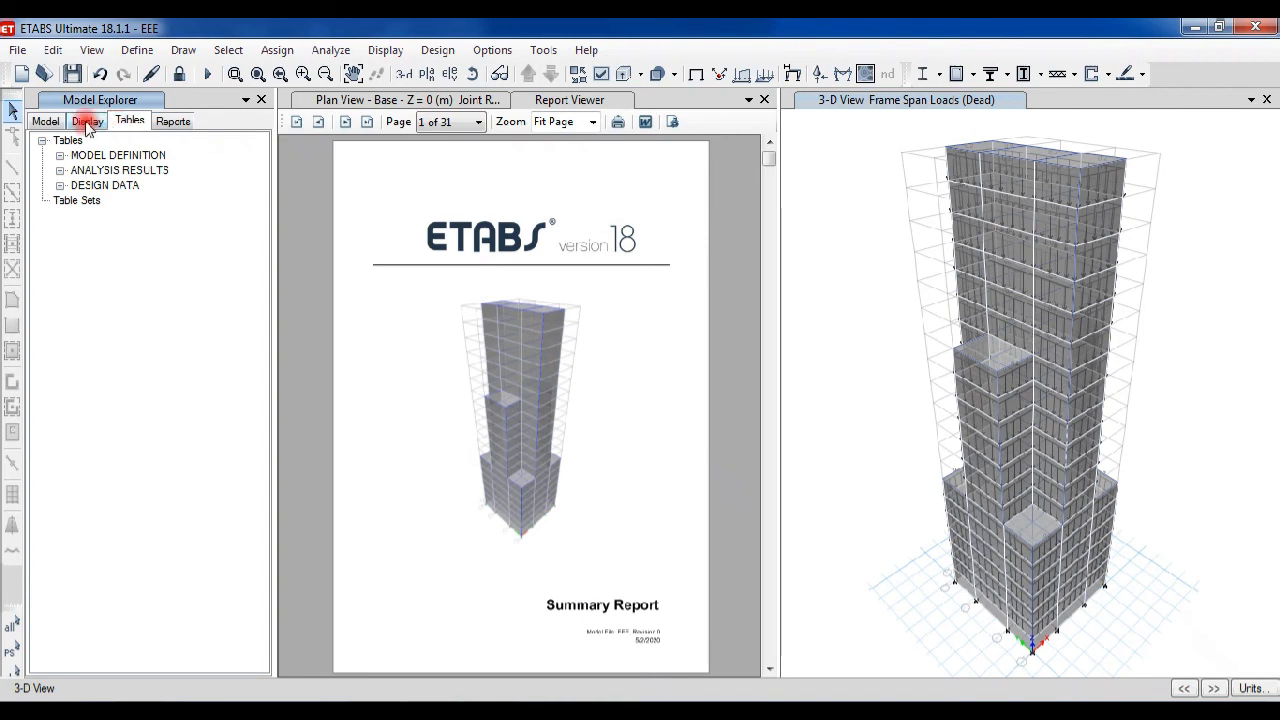
left_click(87, 124)
left_click(60, 121)
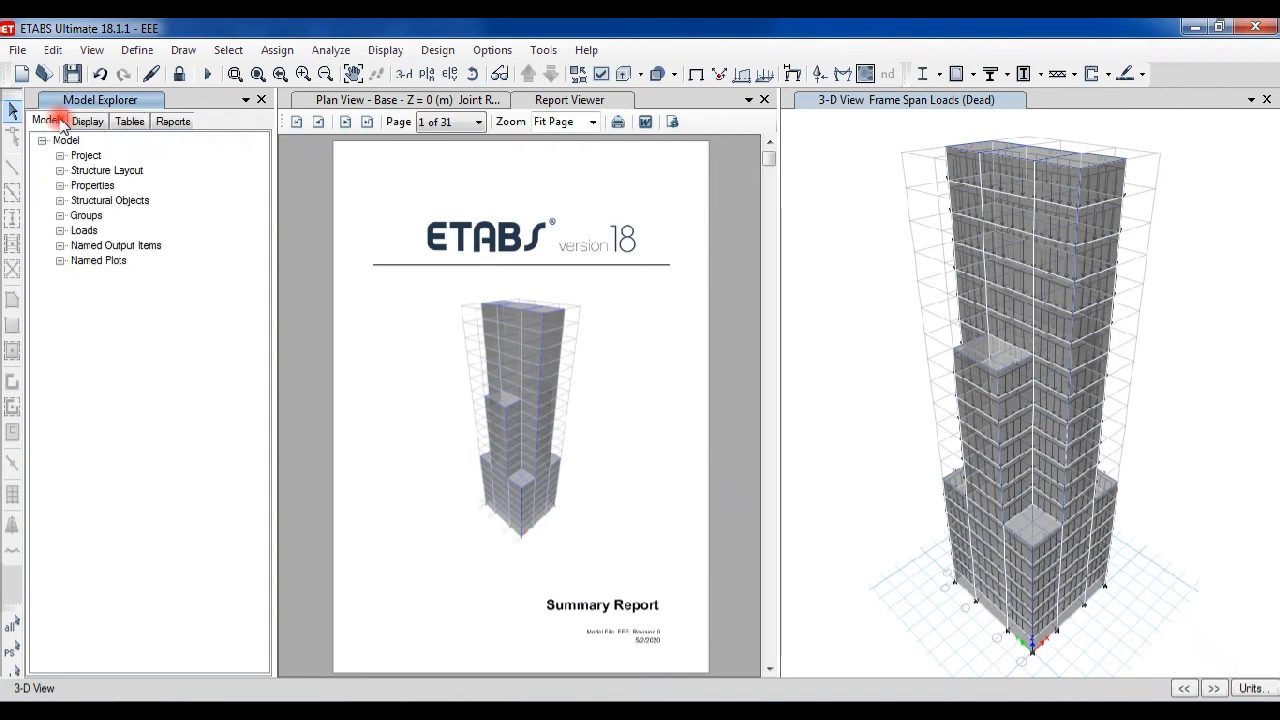
left_click(86, 121)
left_click(127, 121)
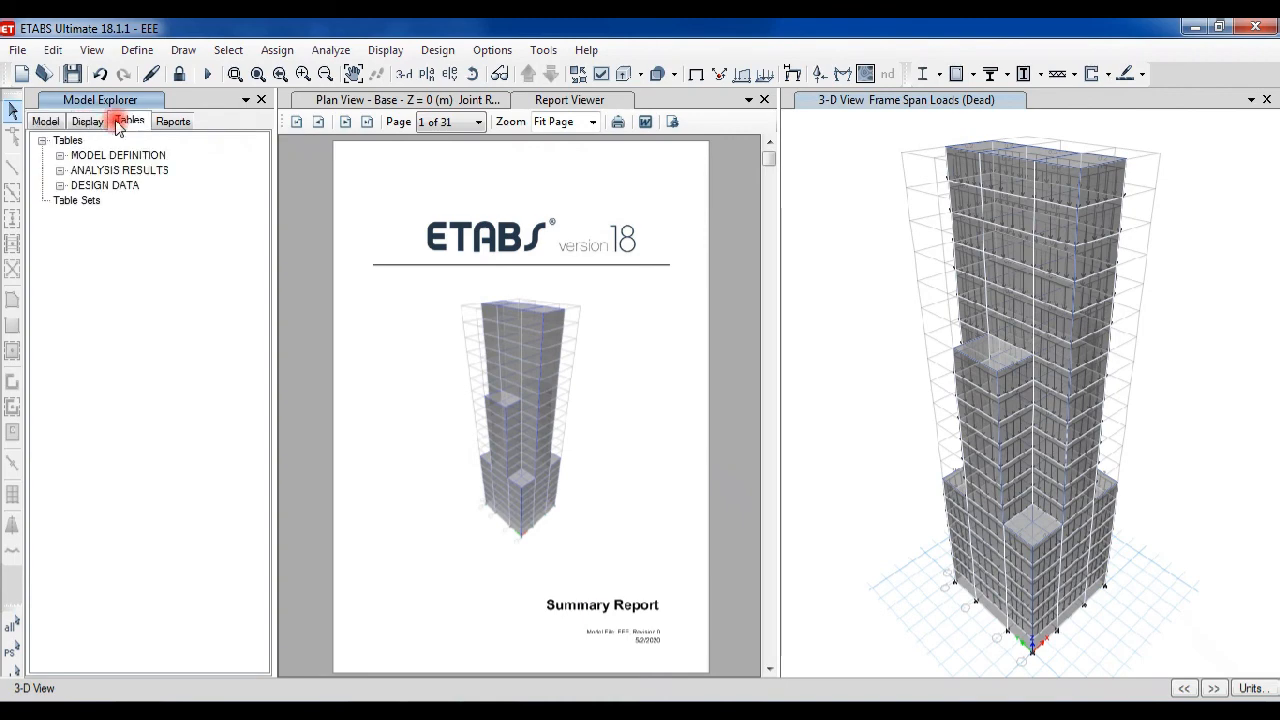
left_click(180, 130)
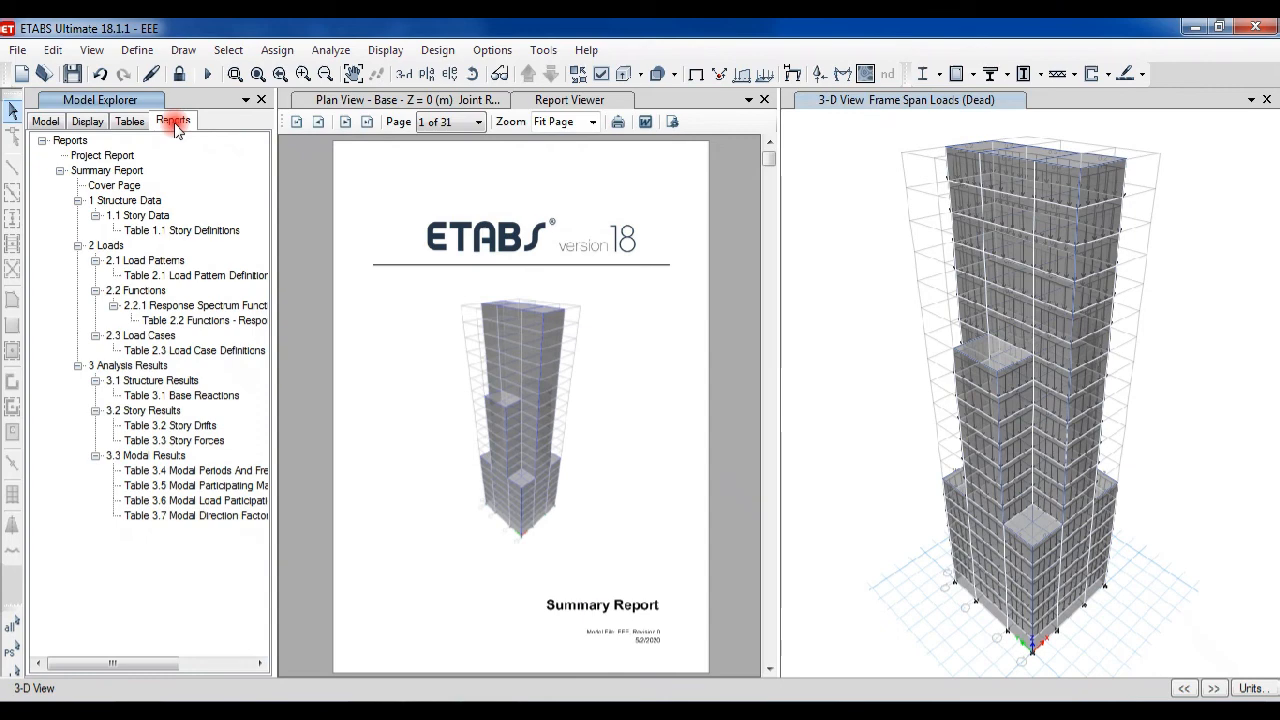
left_click(215, 398)
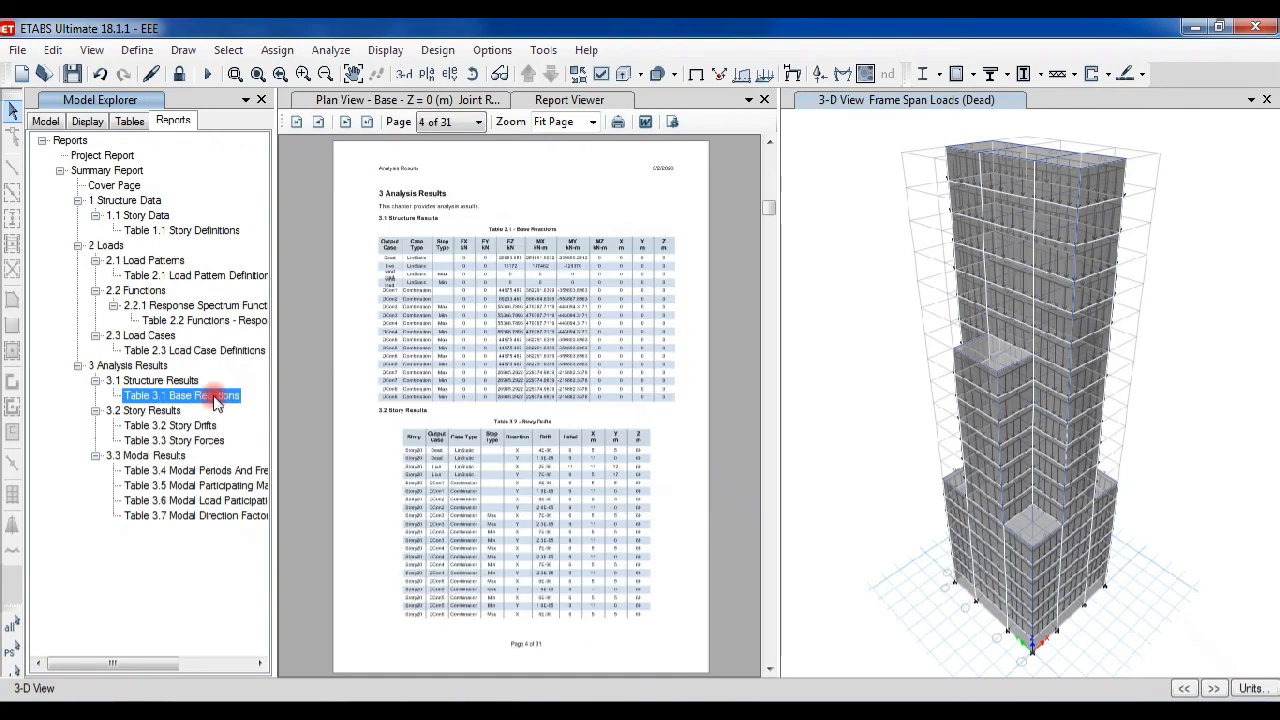
left_click(202, 350)
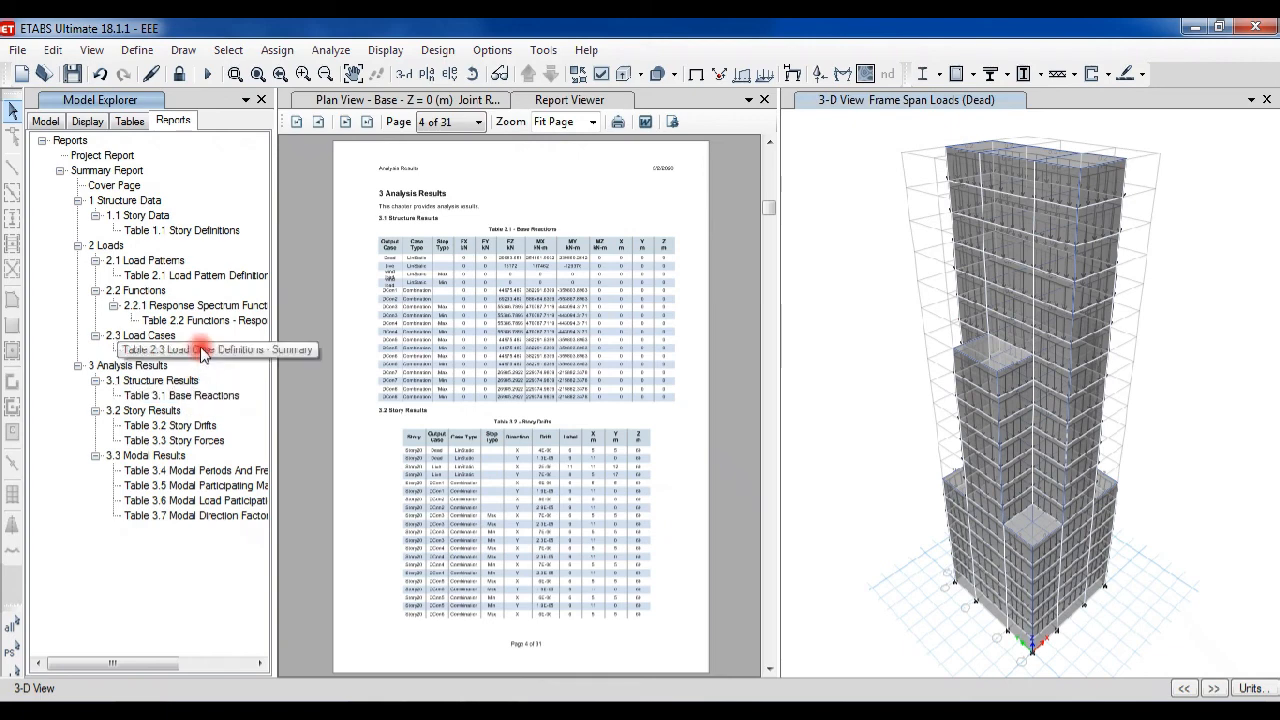